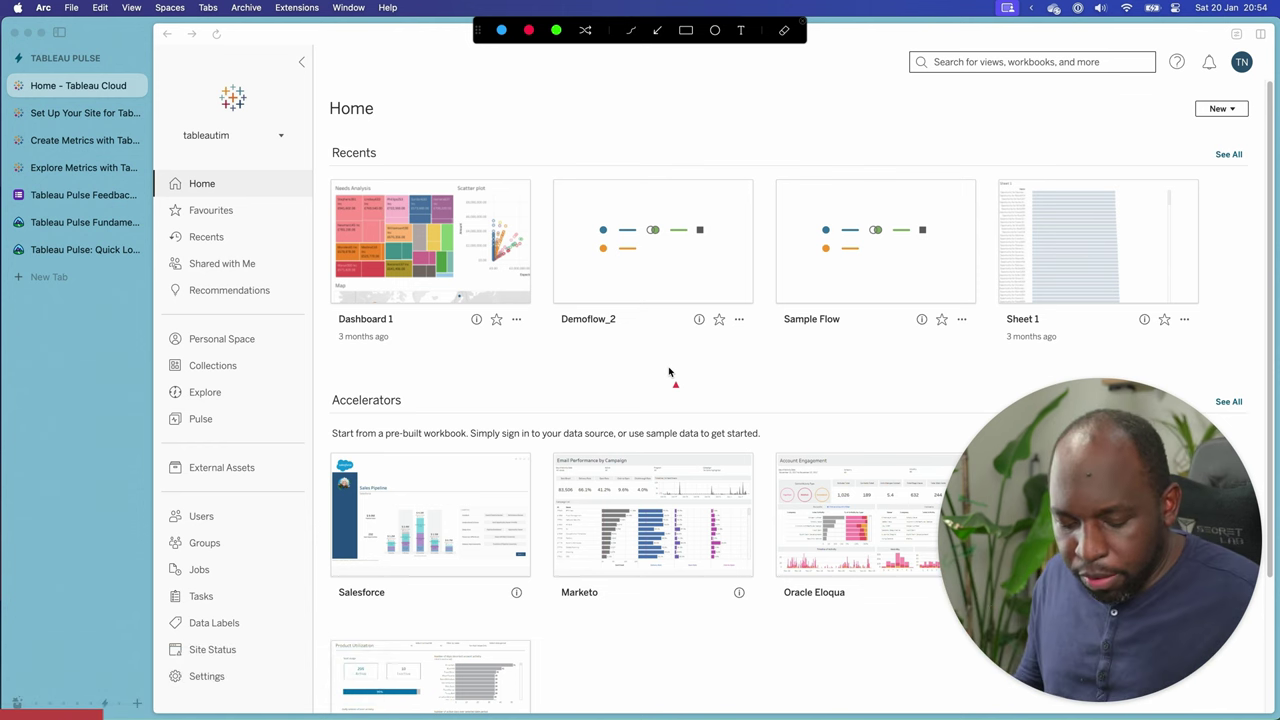
{"action": "key", "text": "ctrl+a"}
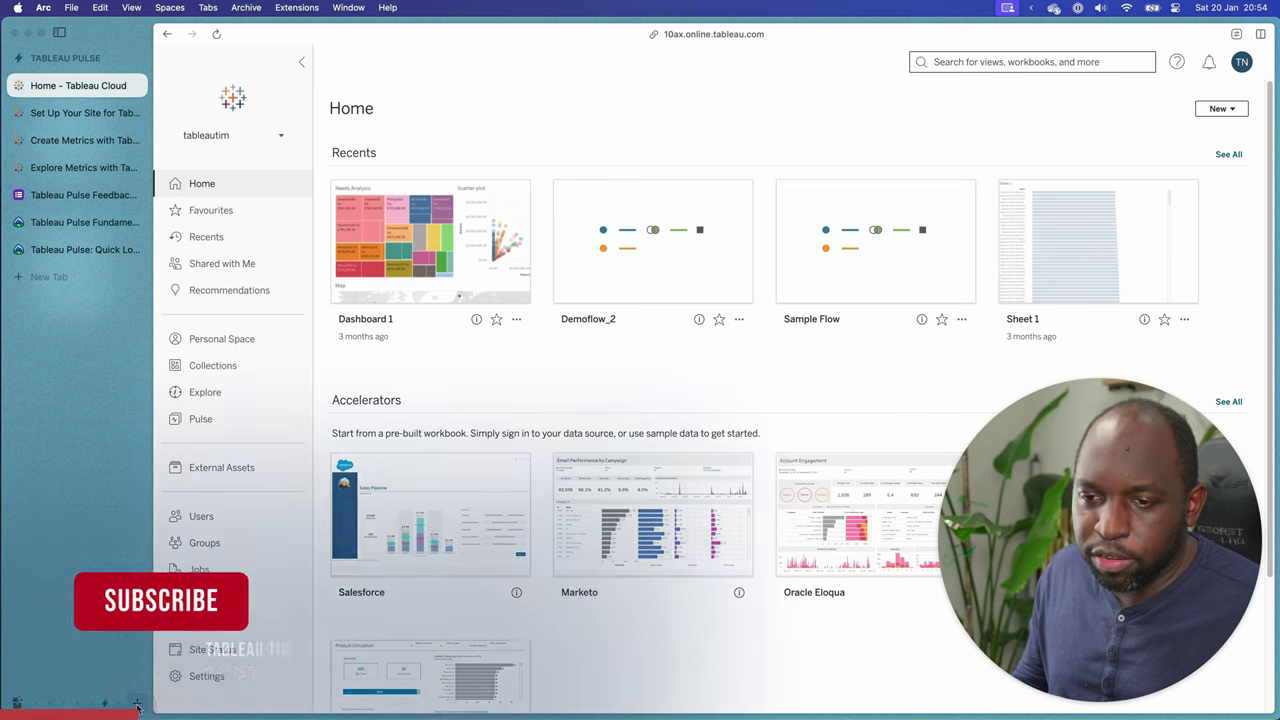
{"action": "left_click", "coordinate": [137, 705]}
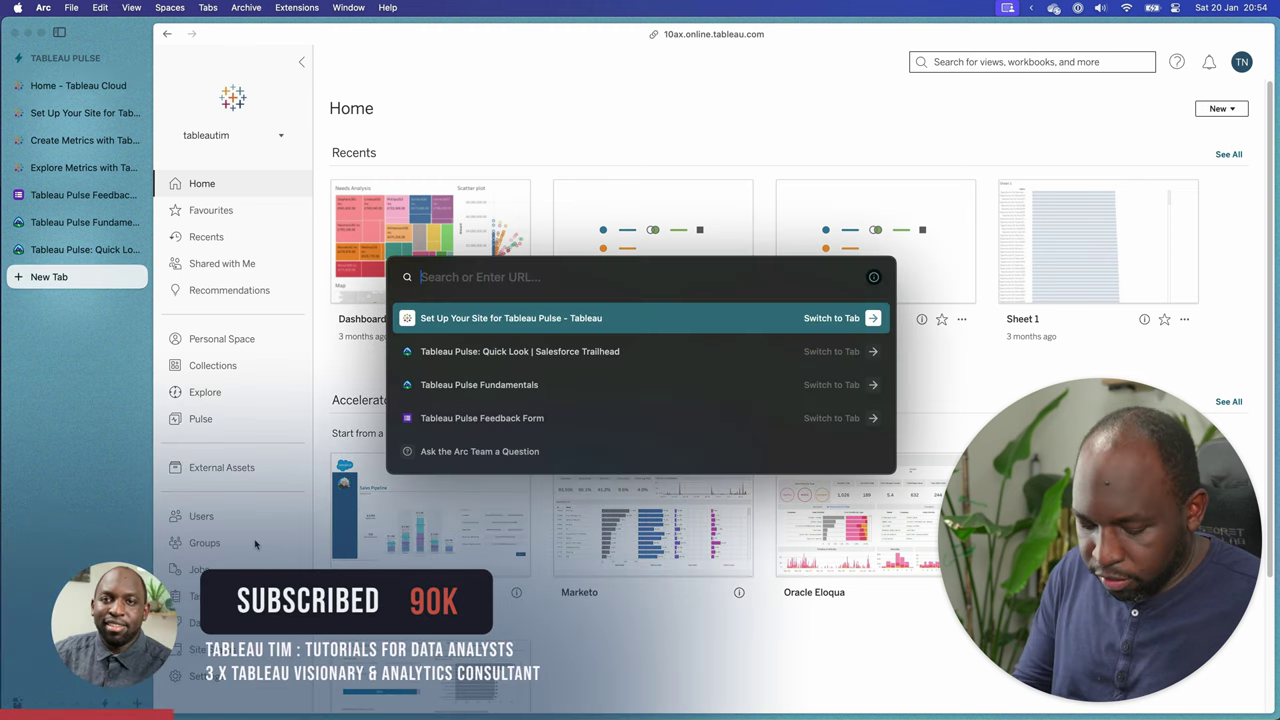
{"action": "type", "text": "Tableau onli"}
{"action": "key", "text": "Return"}
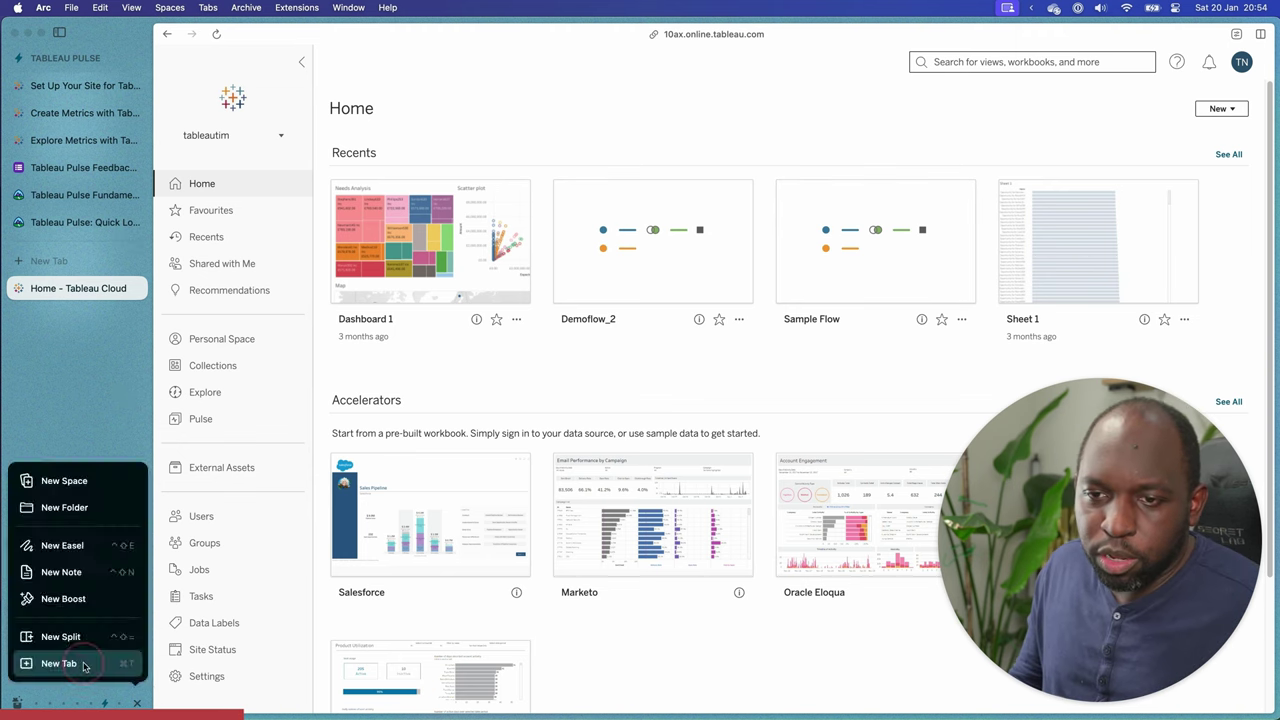
Open google.com in a new browser tab.
{"action": "key", "text": "super+t"}
{"action": "type", "text": "google."}
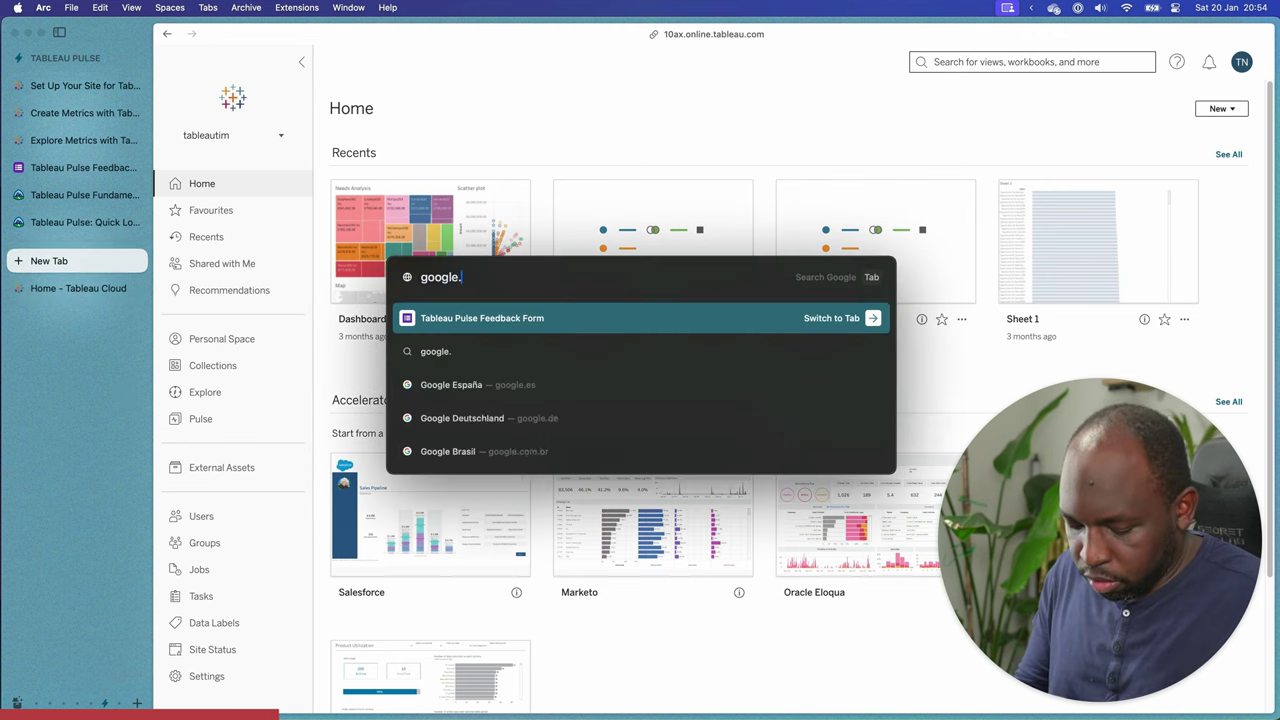
{"action": "type", "text": "com"}
{"action": "key", "text": "Return"}
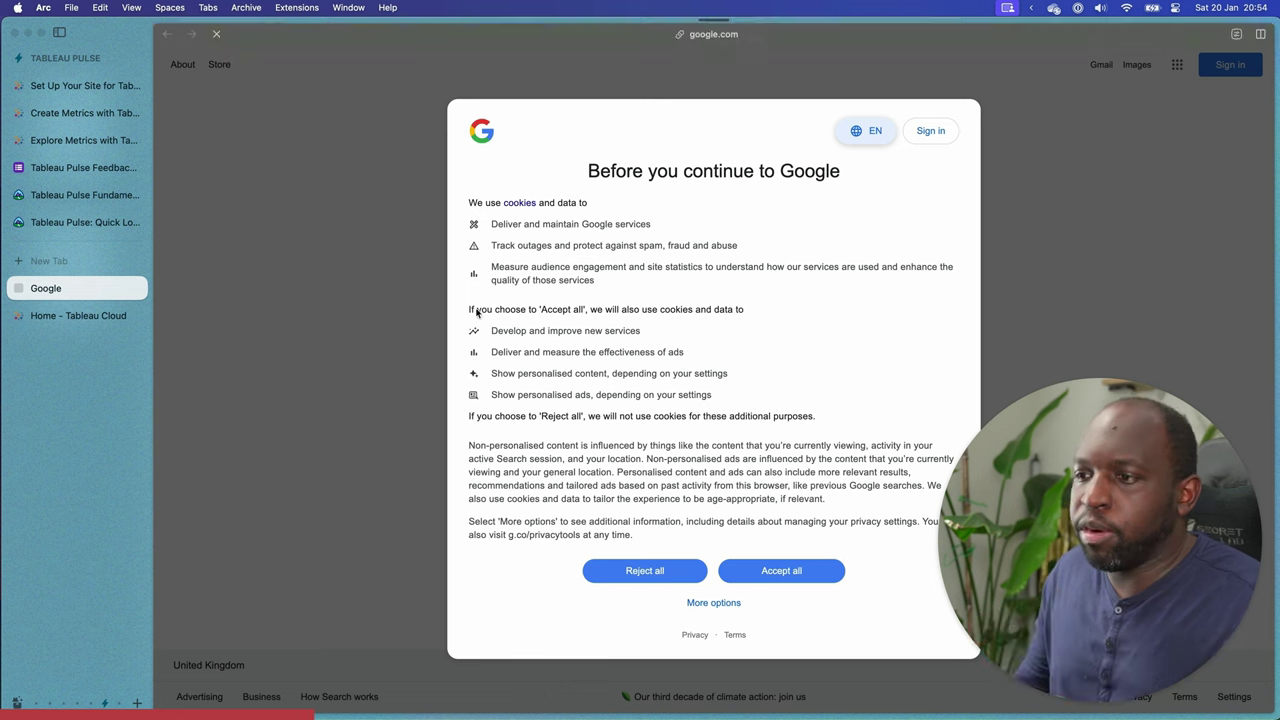
Accept all of Google's cookies and search for "tableau pulse".
{"action": "left_click", "coordinate": [800, 574]}
{"action": "left_click", "coordinate": [642, 315]}
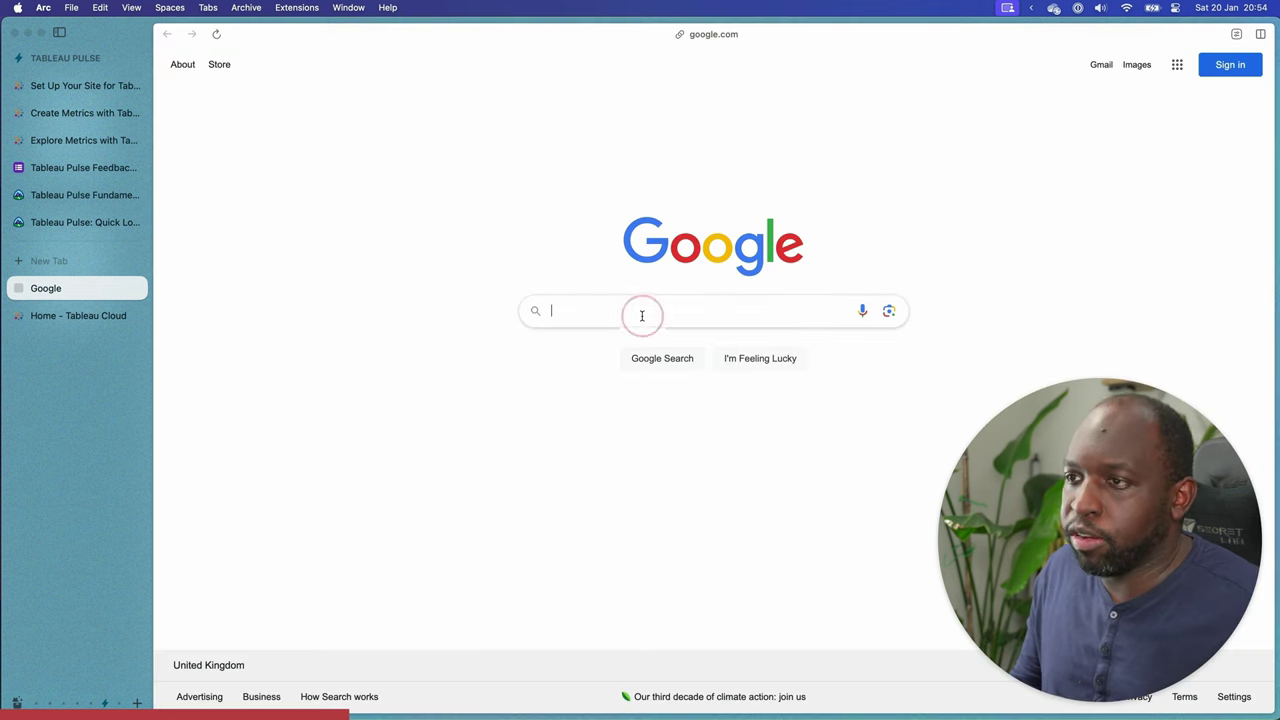
{"action": "type", "text": "tableau pulse"}
{"action": "key", "text": "Return"}
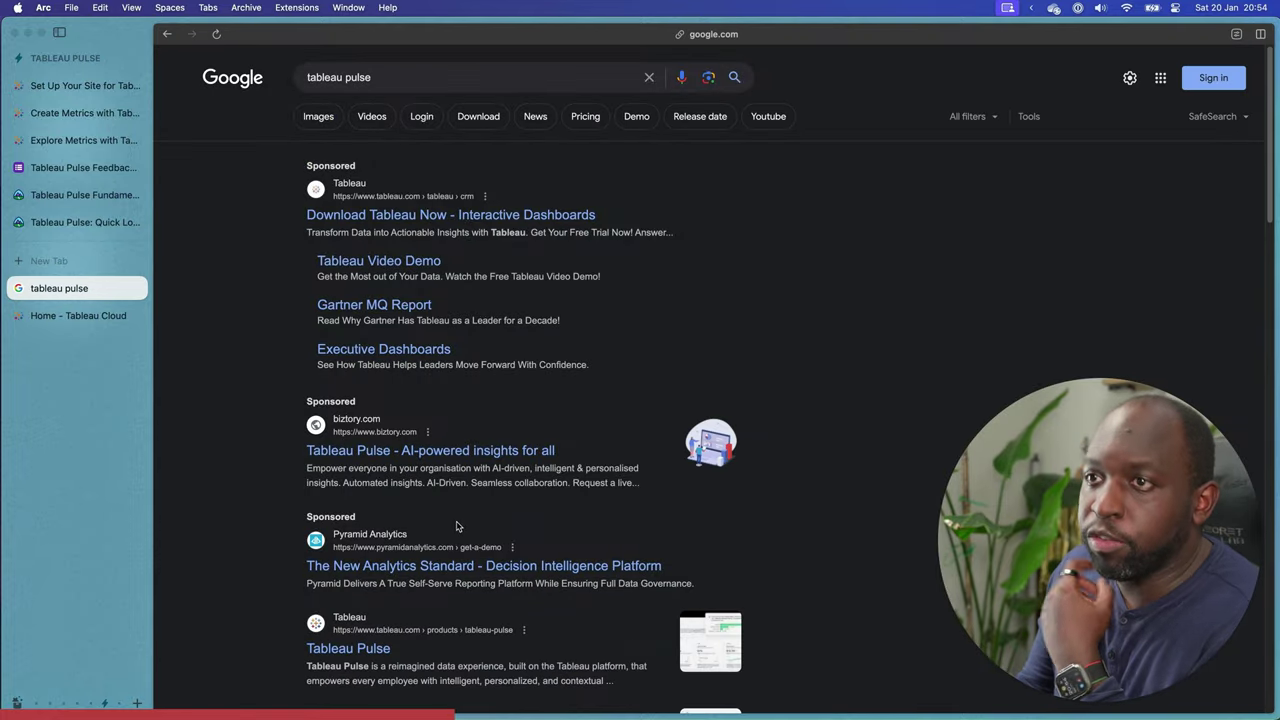
Open the Tableau Pulse product page from the search results and accept all cookies on the site.
{"action": "scroll", "coordinate": [469, 507], "scroll_direction": "down", "scroll_amount": 1}
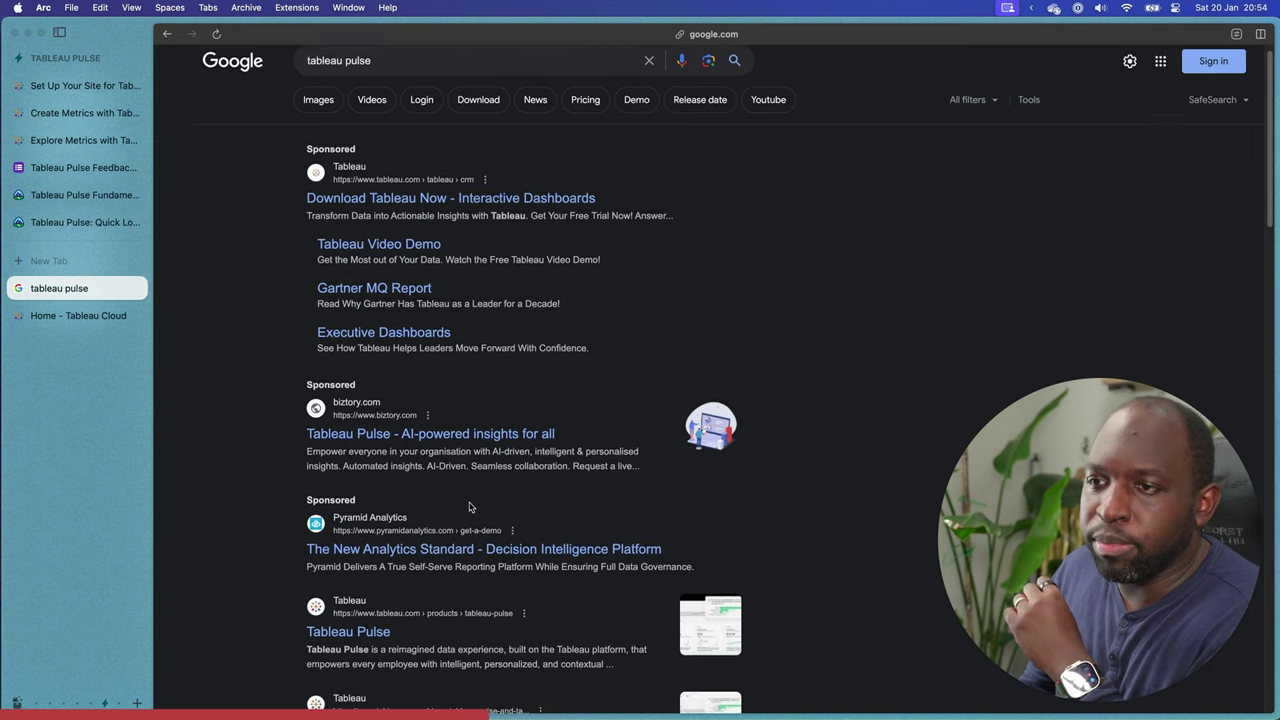
{"action": "scroll", "coordinate": [469, 507], "scroll_direction": "down", "scroll_amount": 2}
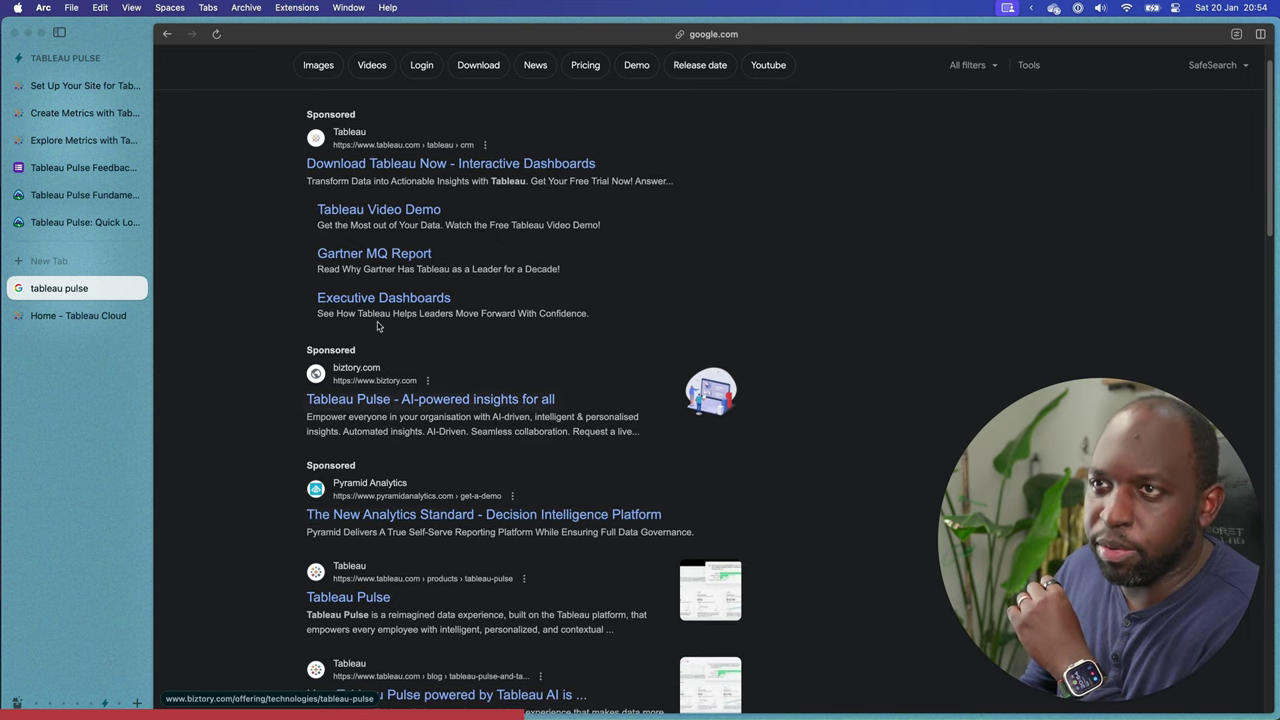
{"action": "scroll", "coordinate": [530, 432], "scroll_direction": "down", "scroll_amount": 5}
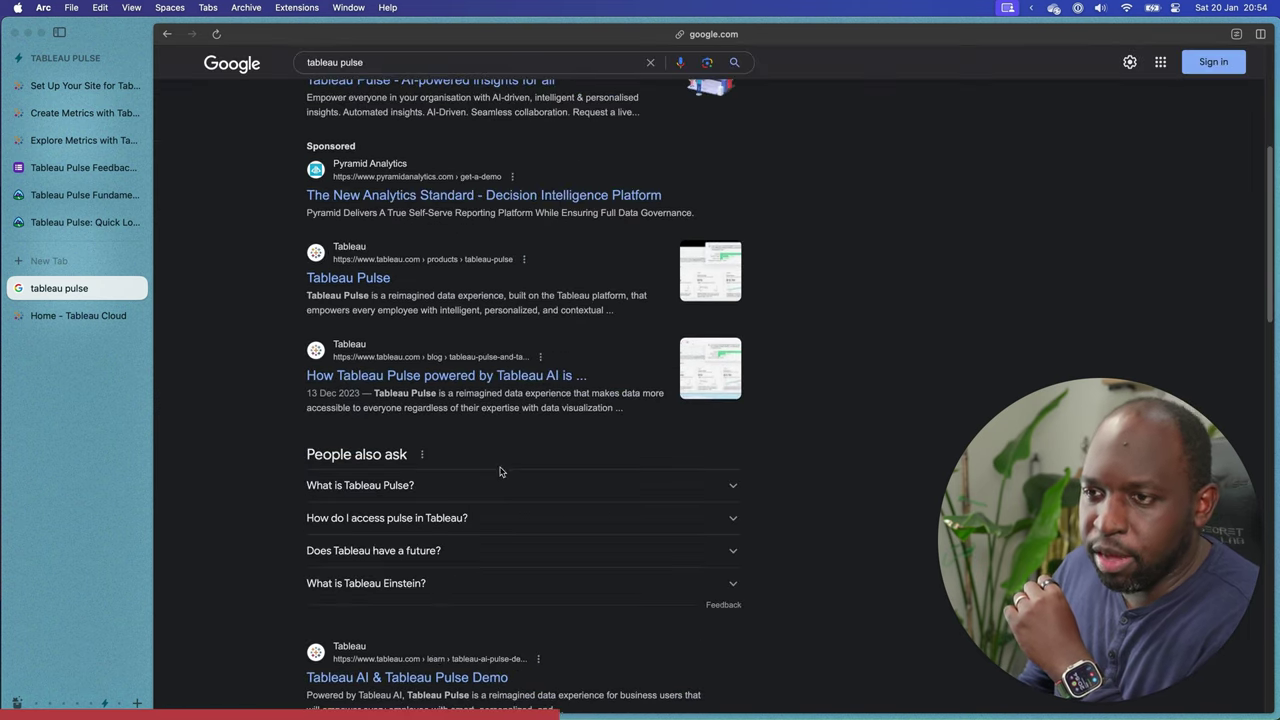
{"action": "left_click", "coordinate": [370, 374]}
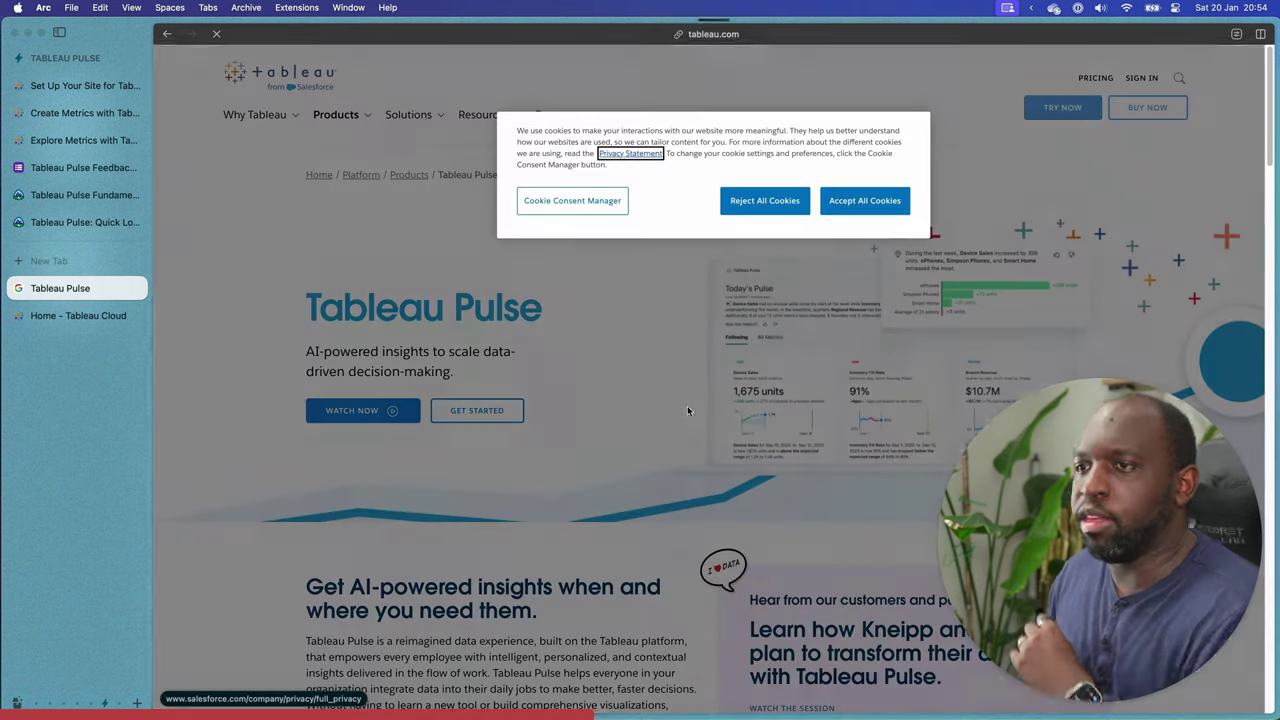
{"action": "left_click", "coordinate": [852, 203]}
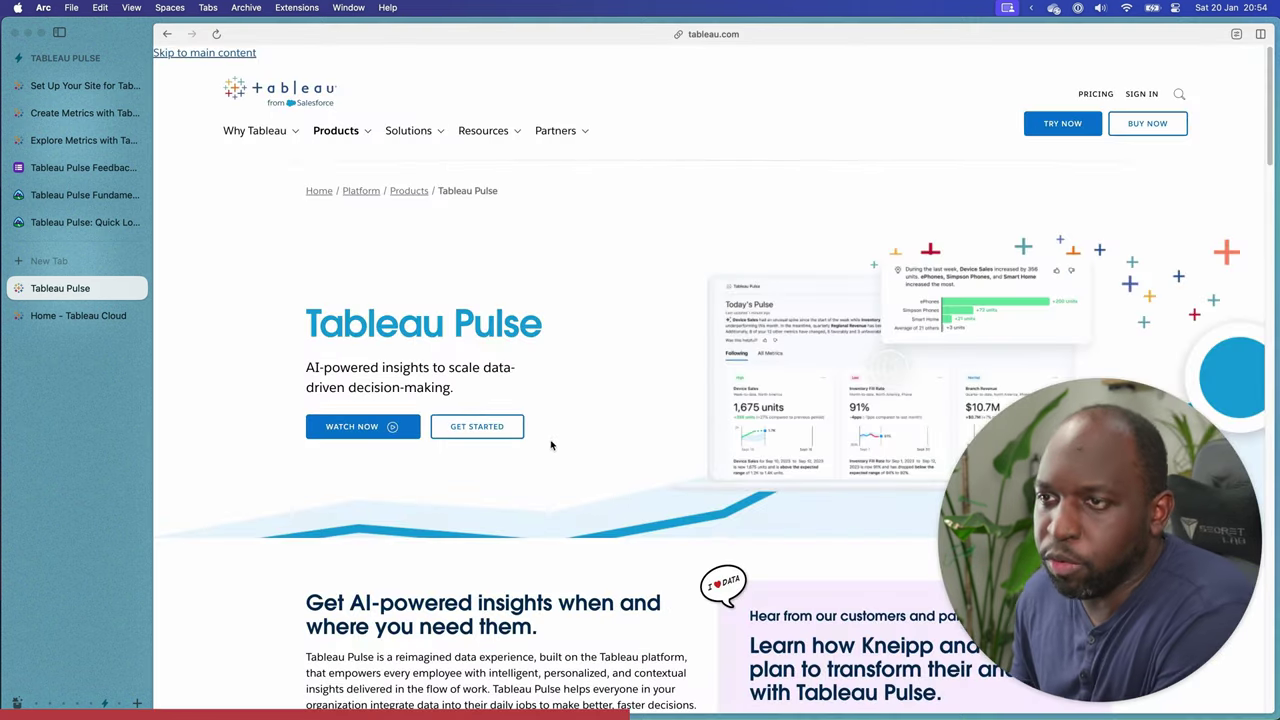
Go to the Tableau Pulse Beta request page through Get Started and examine the activation text and form fields.
{"action": "scroll", "coordinate": [550, 445], "scroll_direction": "down", "scroll_amount": 3}
{"action": "scroll", "coordinate": [551, 437], "scroll_direction": "up", "scroll_amount": 1}
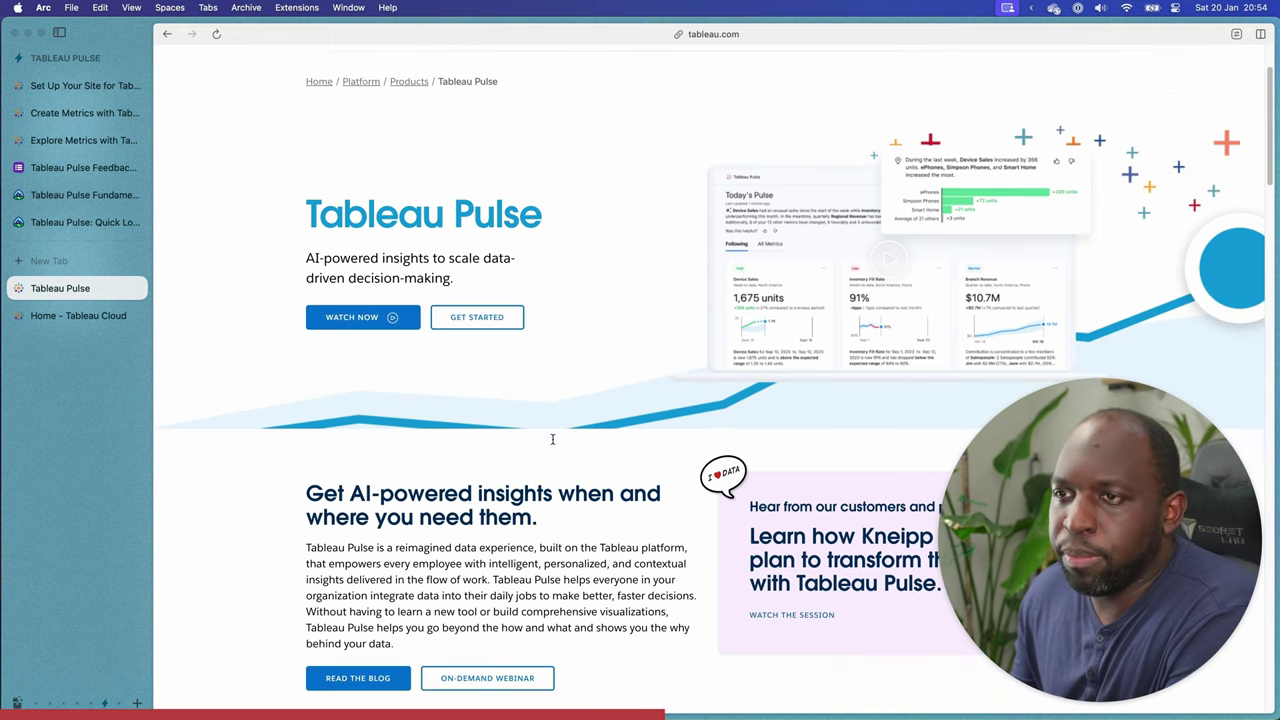
{"action": "left_click", "coordinate": [476, 317]}
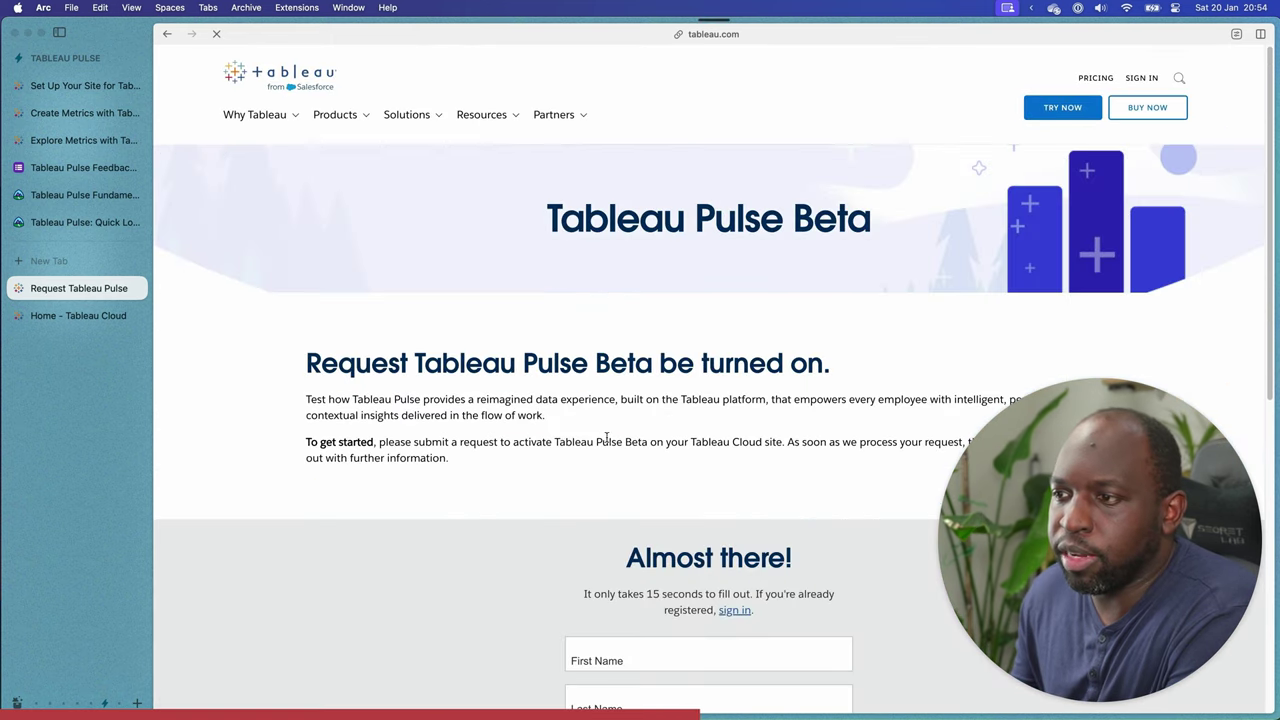
{"action": "scroll", "coordinate": [606, 438], "scroll_direction": "down", "scroll_amount": 5}
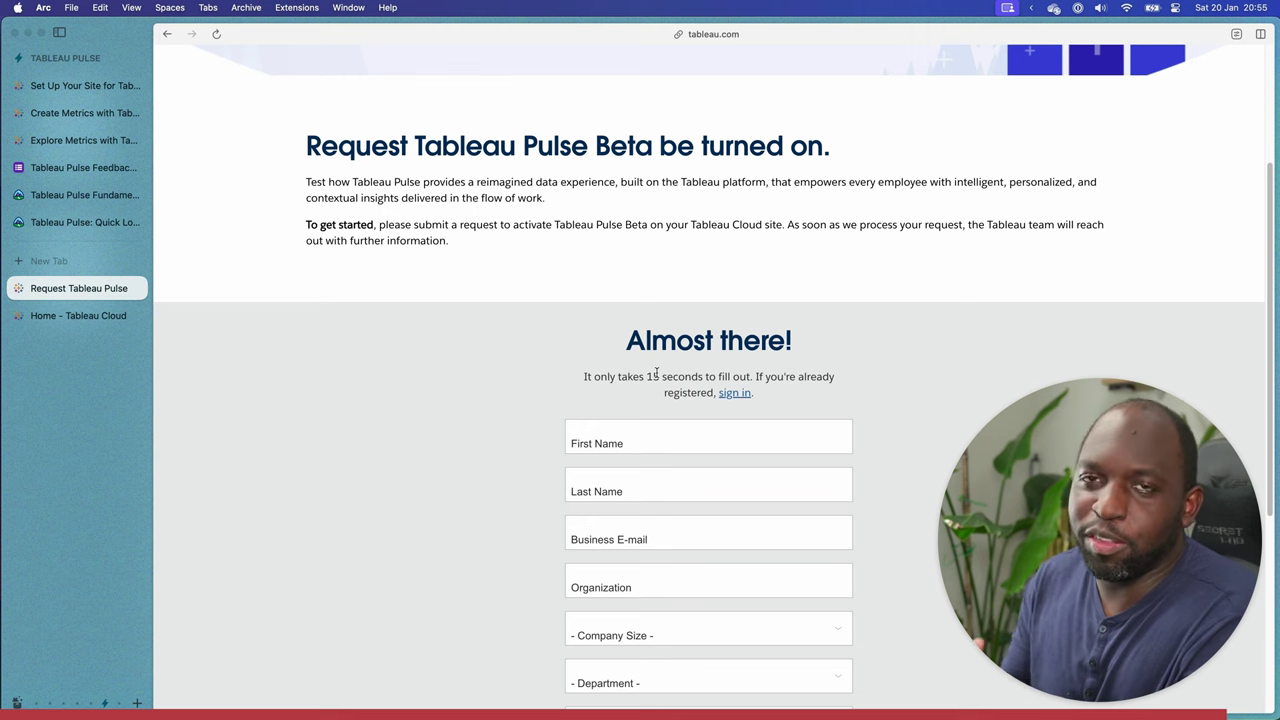
{"action": "scroll", "coordinate": [580, 311], "scroll_direction": "up", "scroll_amount": 1}
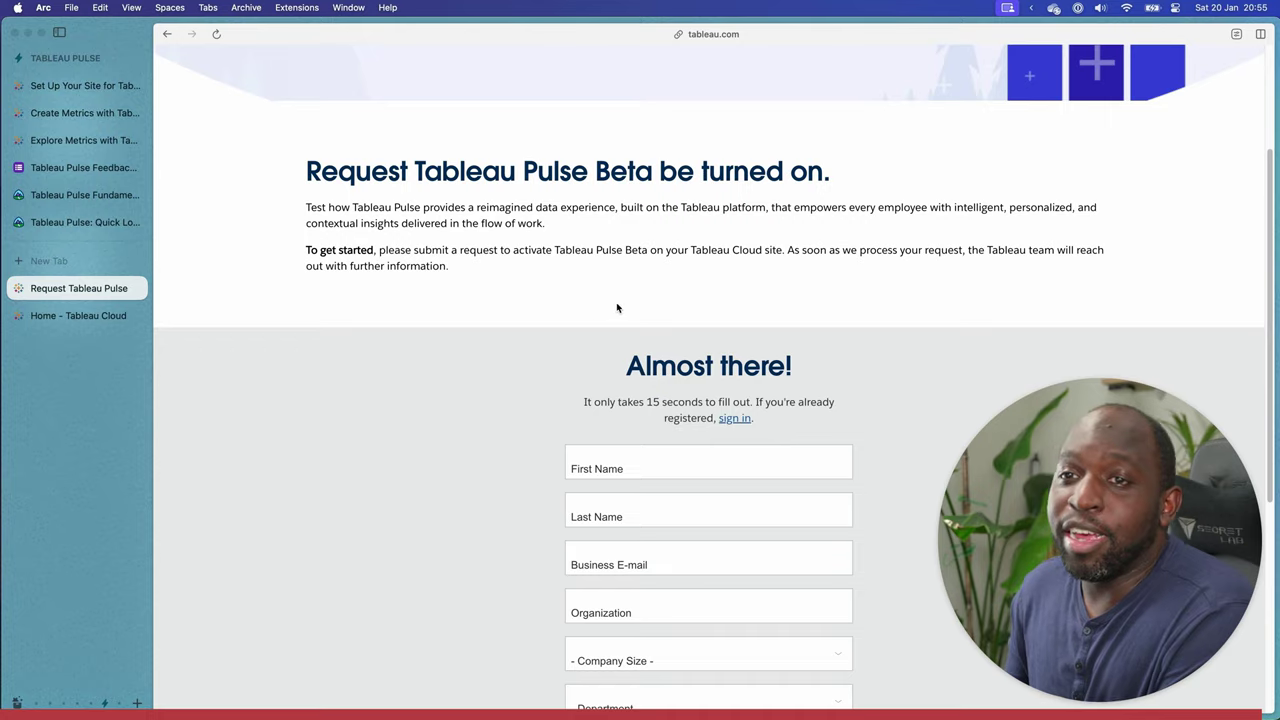
{"action": "scroll", "coordinate": [618, 308], "scroll_direction": "up", "scroll_amount": 3}
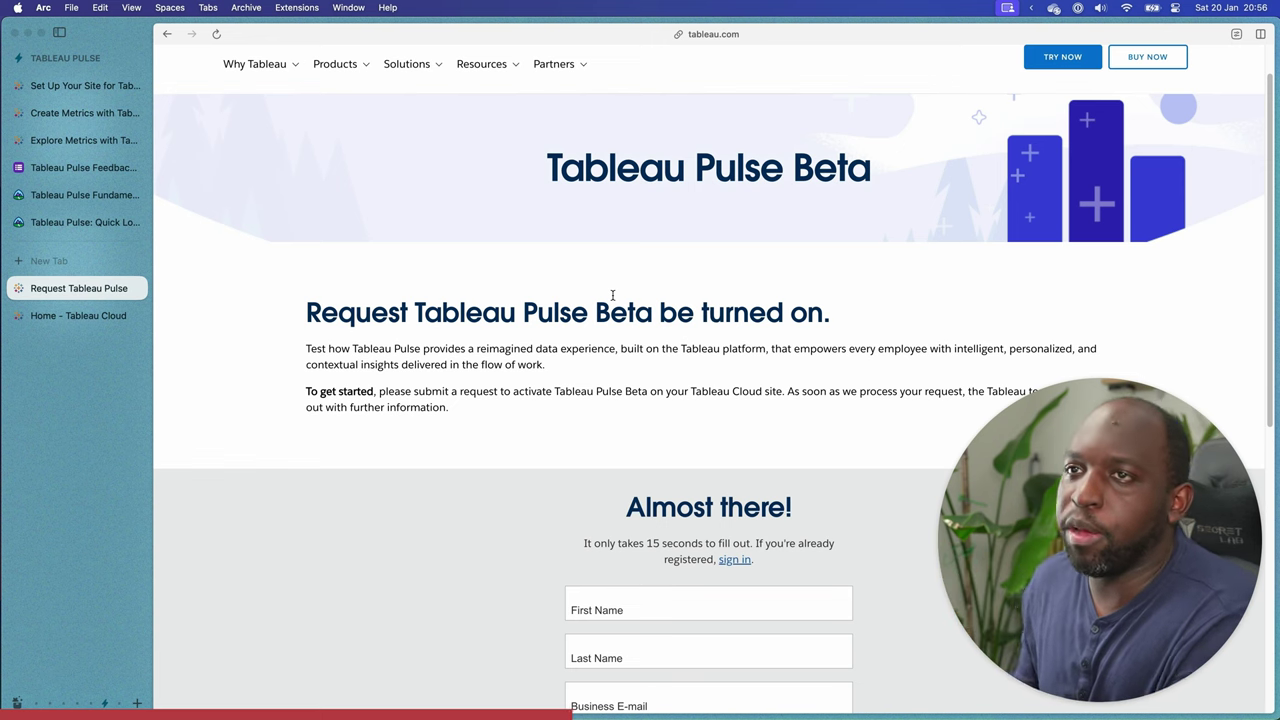
Return to the Tableau website's homepage and view its Tableau AI introduction.
{"action": "scroll", "coordinate": [294, 137], "scroll_direction": "up", "scroll_amount": 2}
{"action": "left_click", "coordinate": [268, 70]}
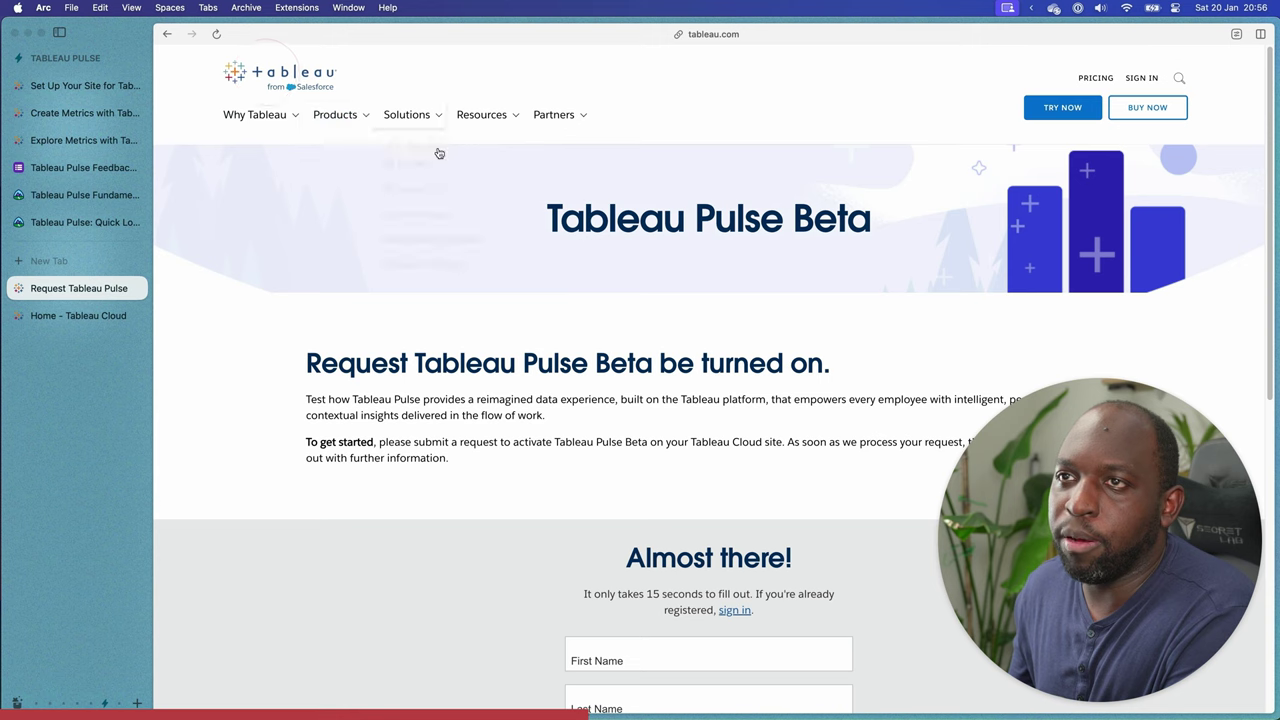
{"action": "scroll", "coordinate": [741, 532], "scroll_direction": "down", "scroll_amount": 2}
{"action": "scroll", "coordinate": [741, 532], "scroll_direction": "down", "scroll_amount": 1}
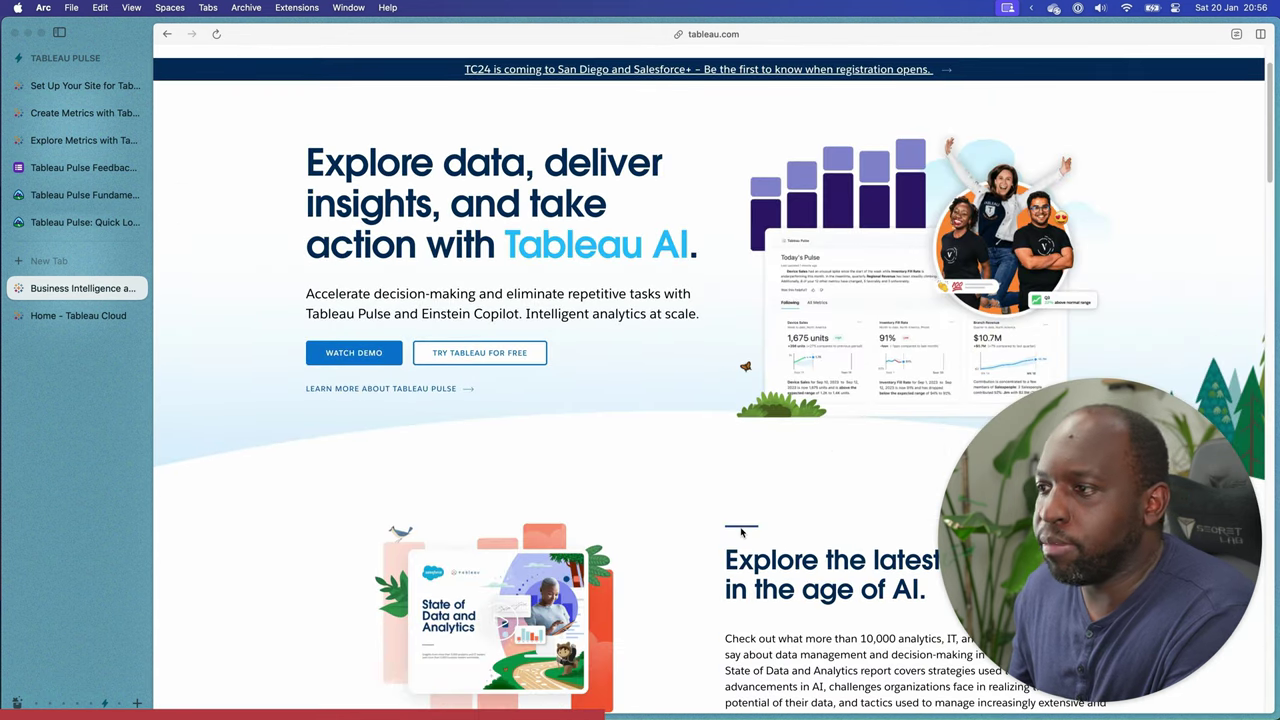
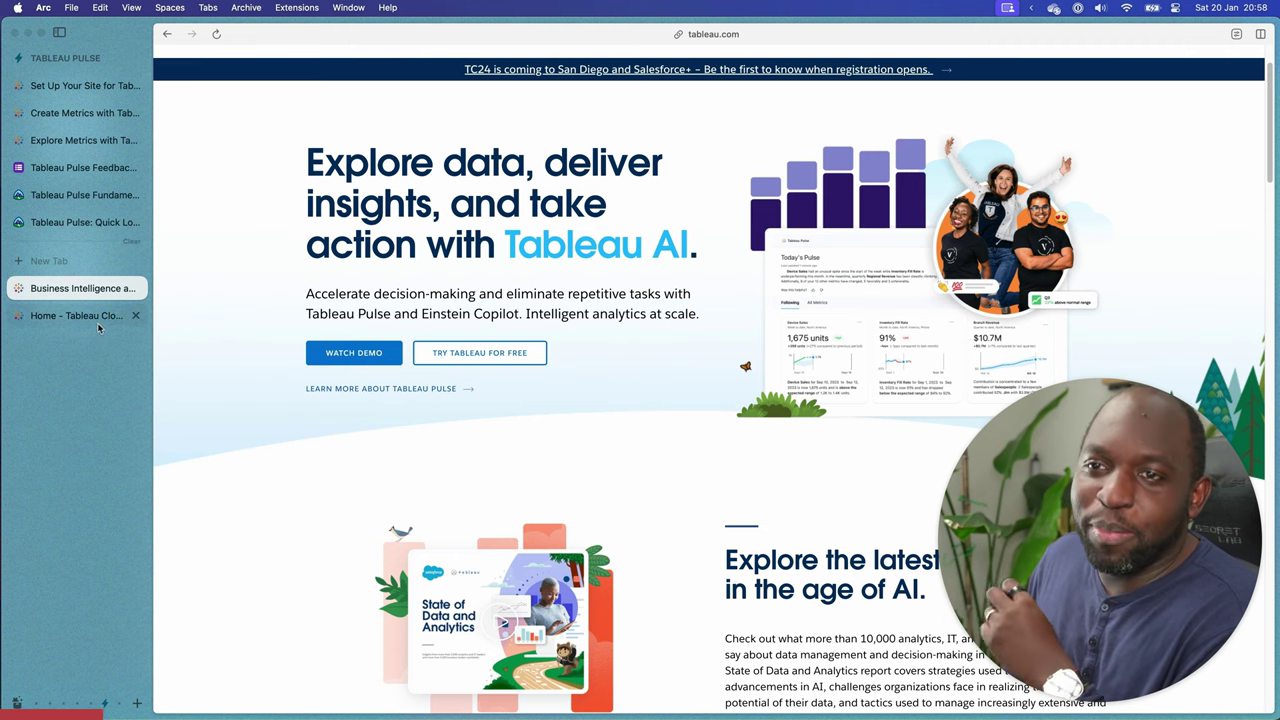
View the open help articles on setting up the site, creating metrics and exploring metrics with Tableau Pulse.
{"action": "left_click", "coordinate": [85, 85]}
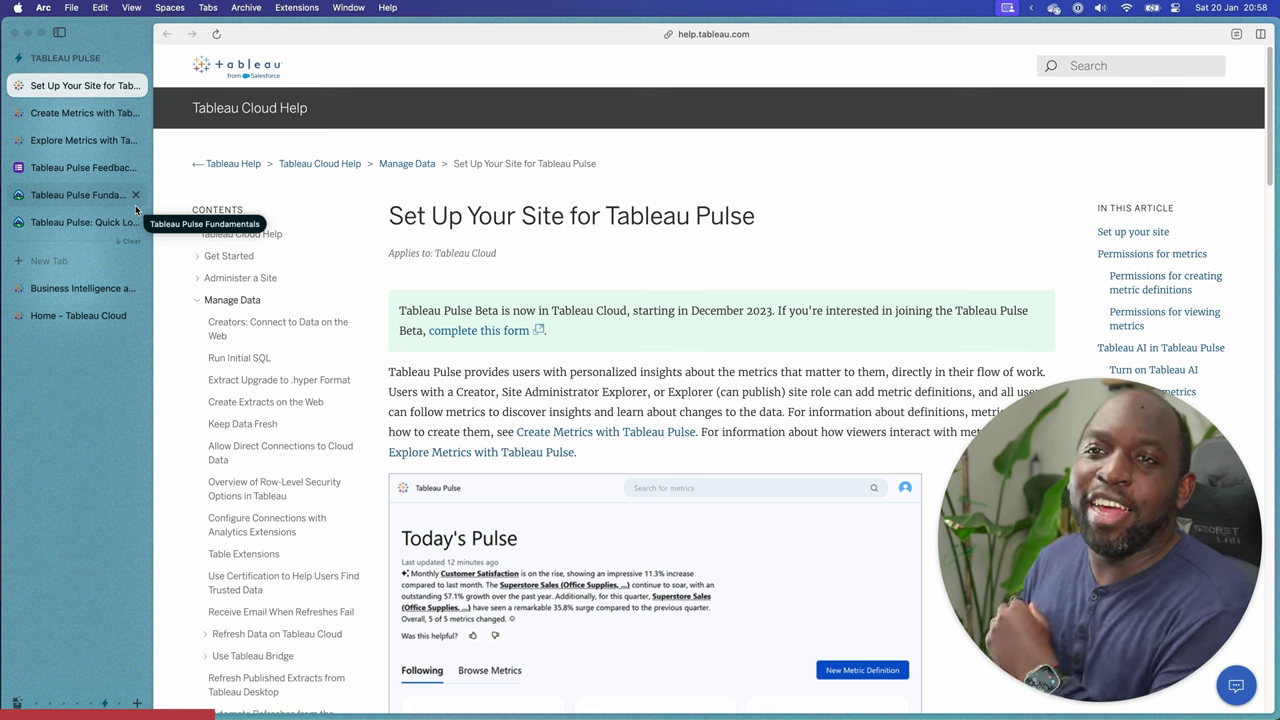
{"action": "left_click", "coordinate": [85, 112]}
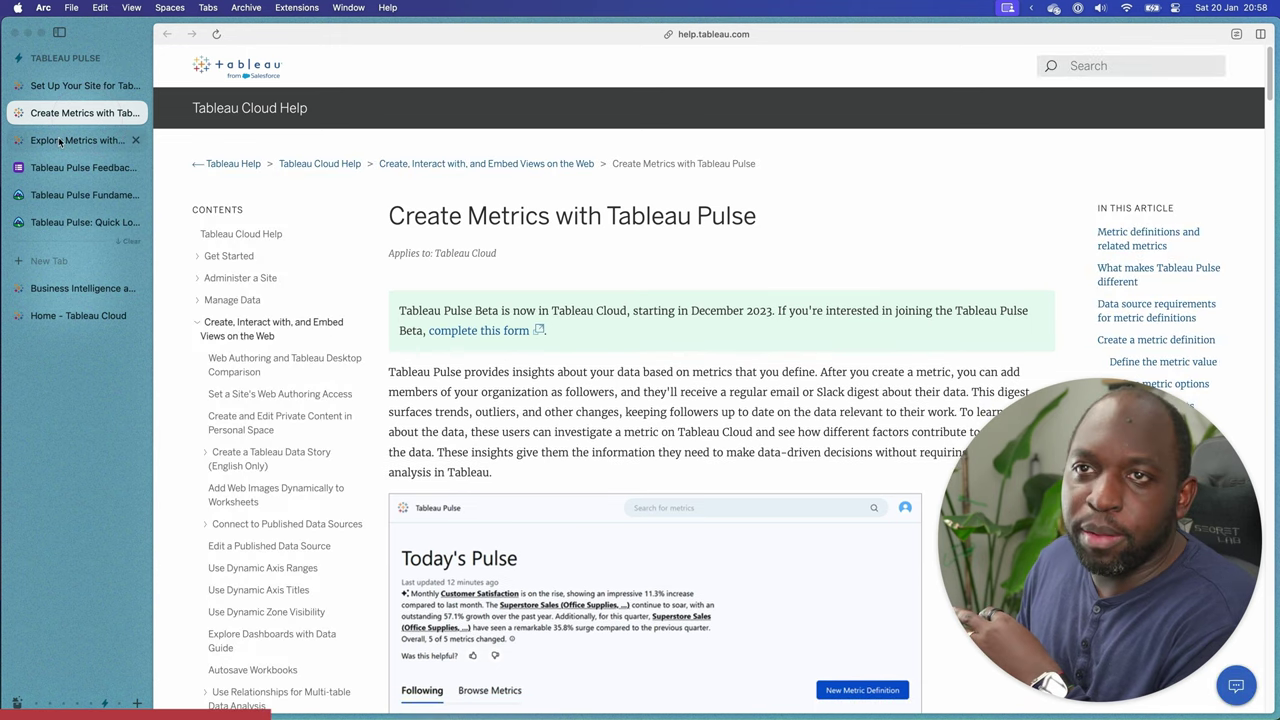
{"action": "left_click", "coordinate": [85, 140]}
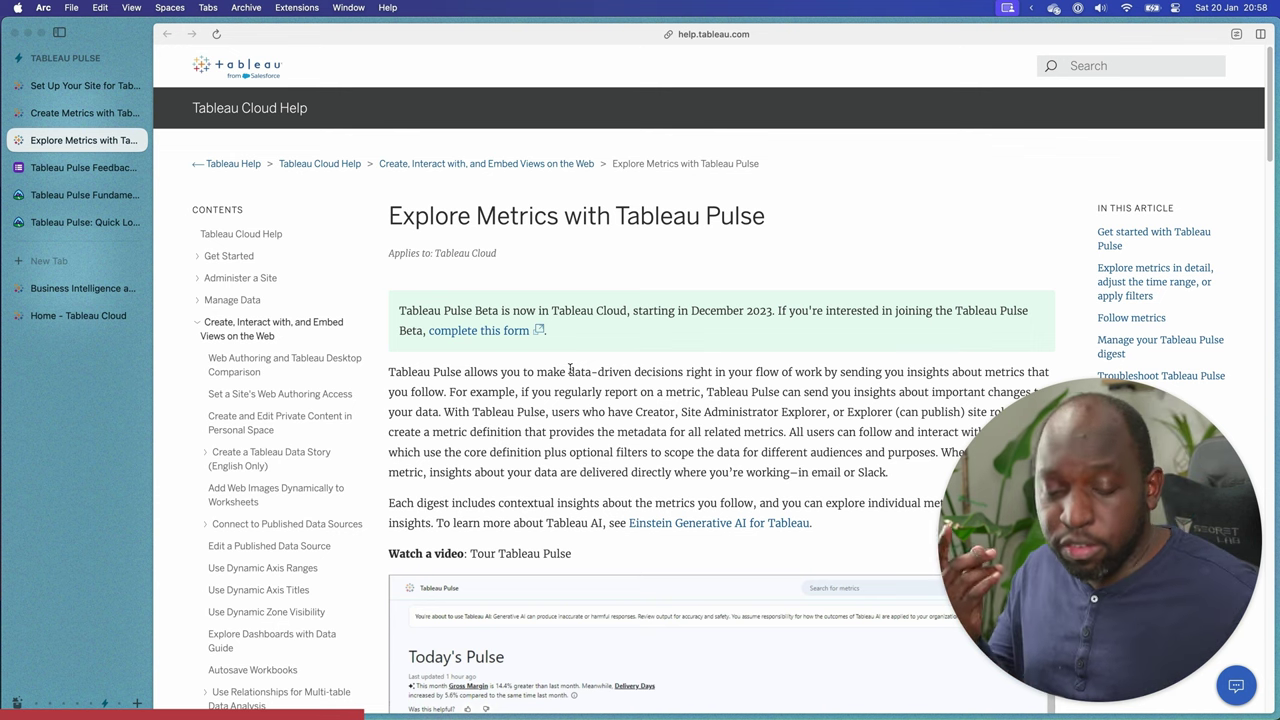
Annotate the "Applies to: Tableau Cloud" line of the Explore Metrics article with a red arrow, and clear the annotation.
{"action": "key", "text": "ctrl+a"}
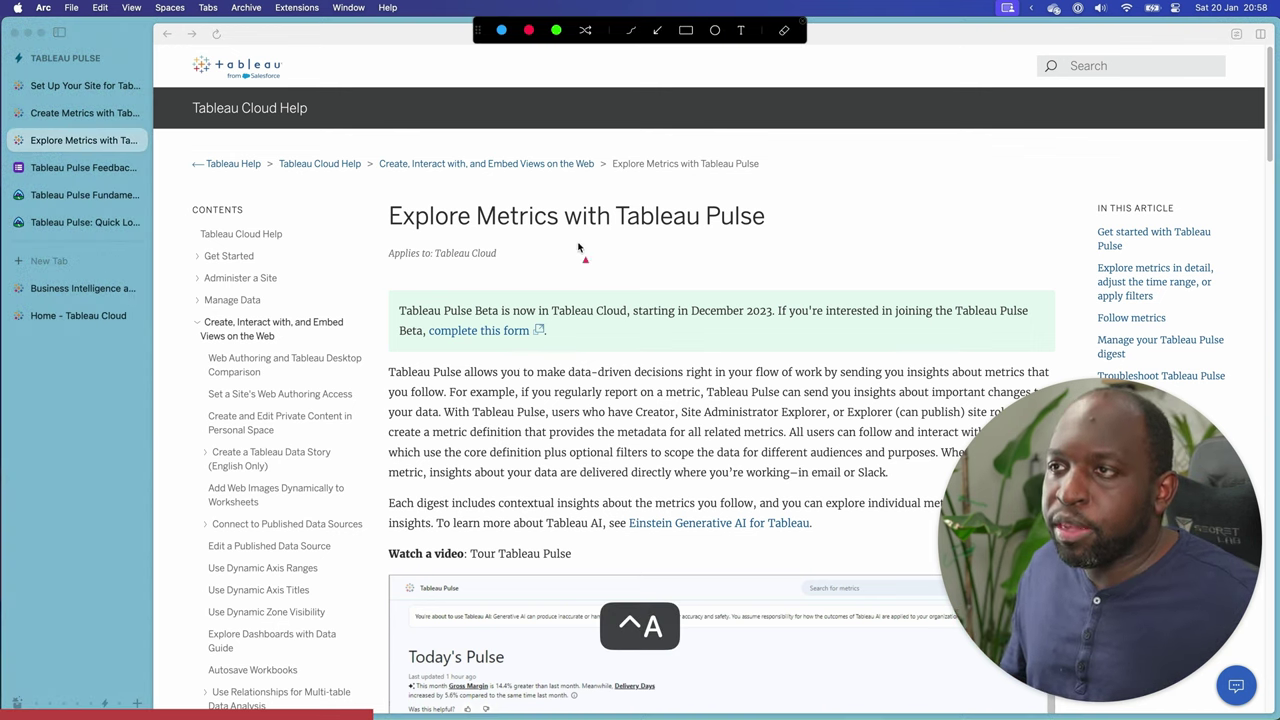
{"action": "left_click", "coordinate": [577, 188]}
{"action": "left_click_drag", "start_coordinate": [577, 188], "coordinate": [499, 249]}
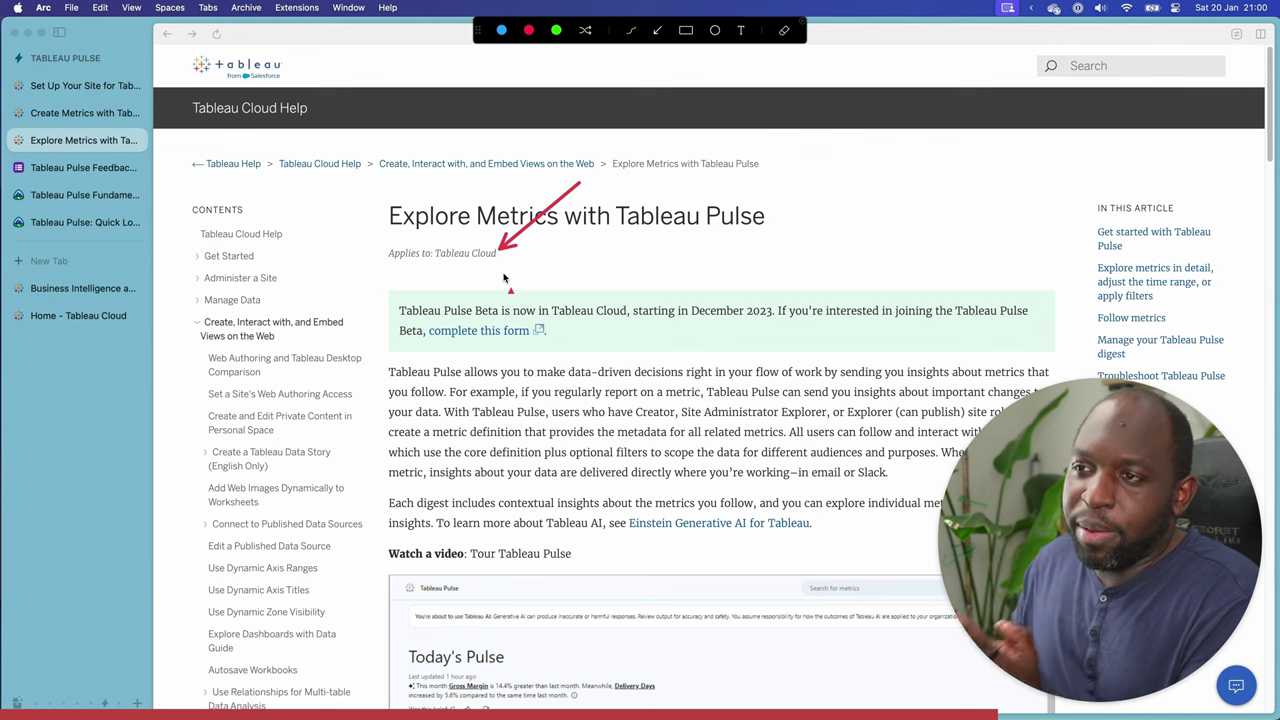
{"action": "key", "text": "ctrl+a"}
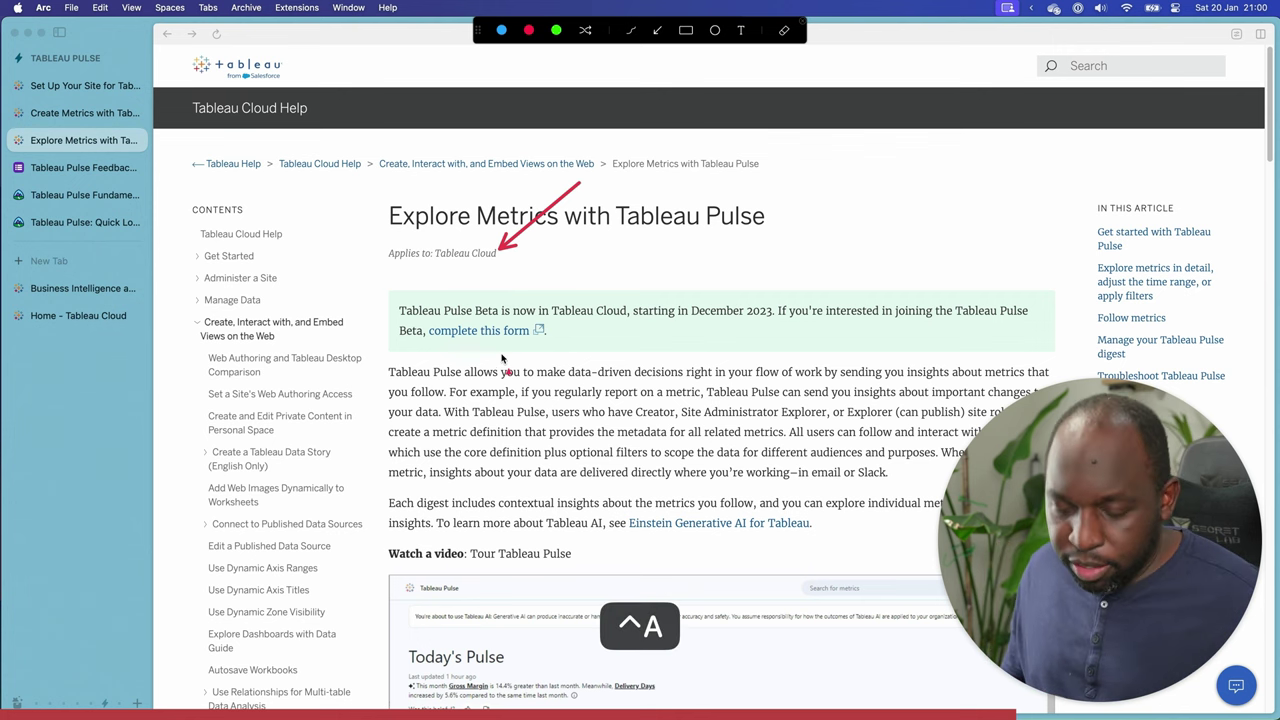
{"action": "scroll", "coordinate": [553, 410], "scroll_direction": "down", "scroll_amount": 1}
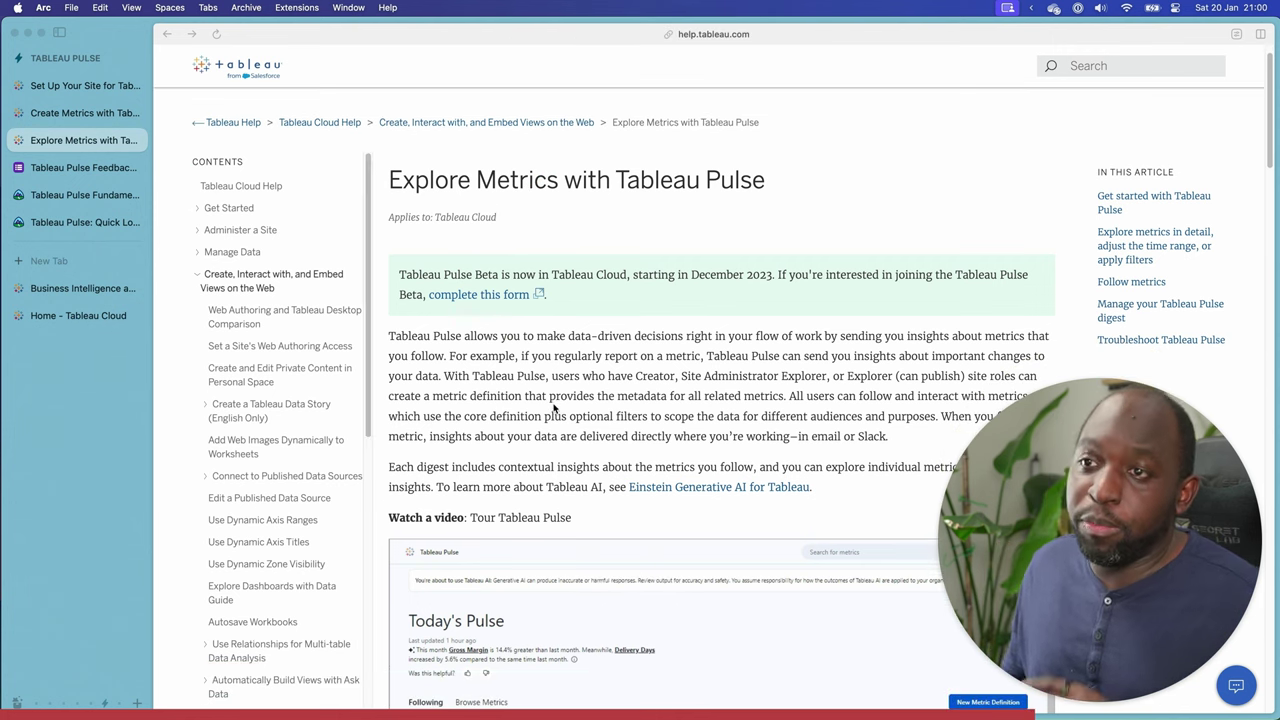
{"action": "scroll", "coordinate": [553, 400], "scroll_direction": "up", "scroll_amount": 1}
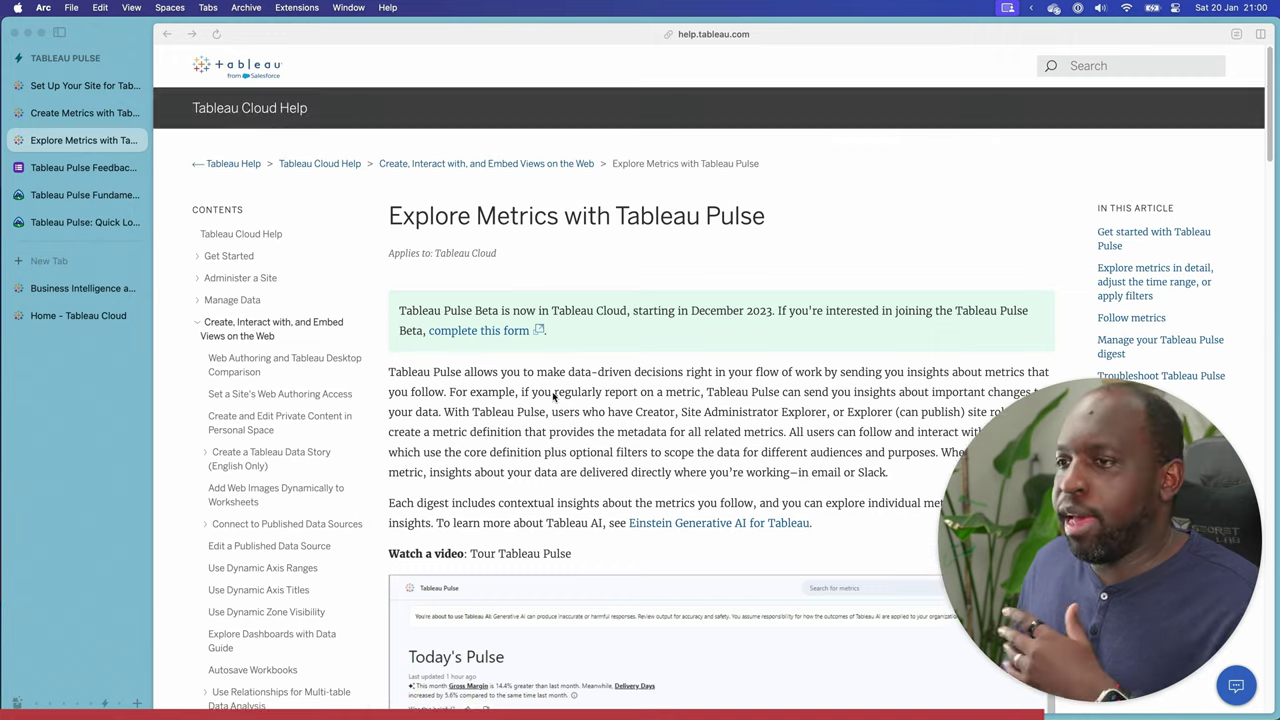
Switch to the Tableau Cloud site, look over its home page and open the Explore page of top-level projects.
{"action": "left_click", "coordinate": [76, 320]}
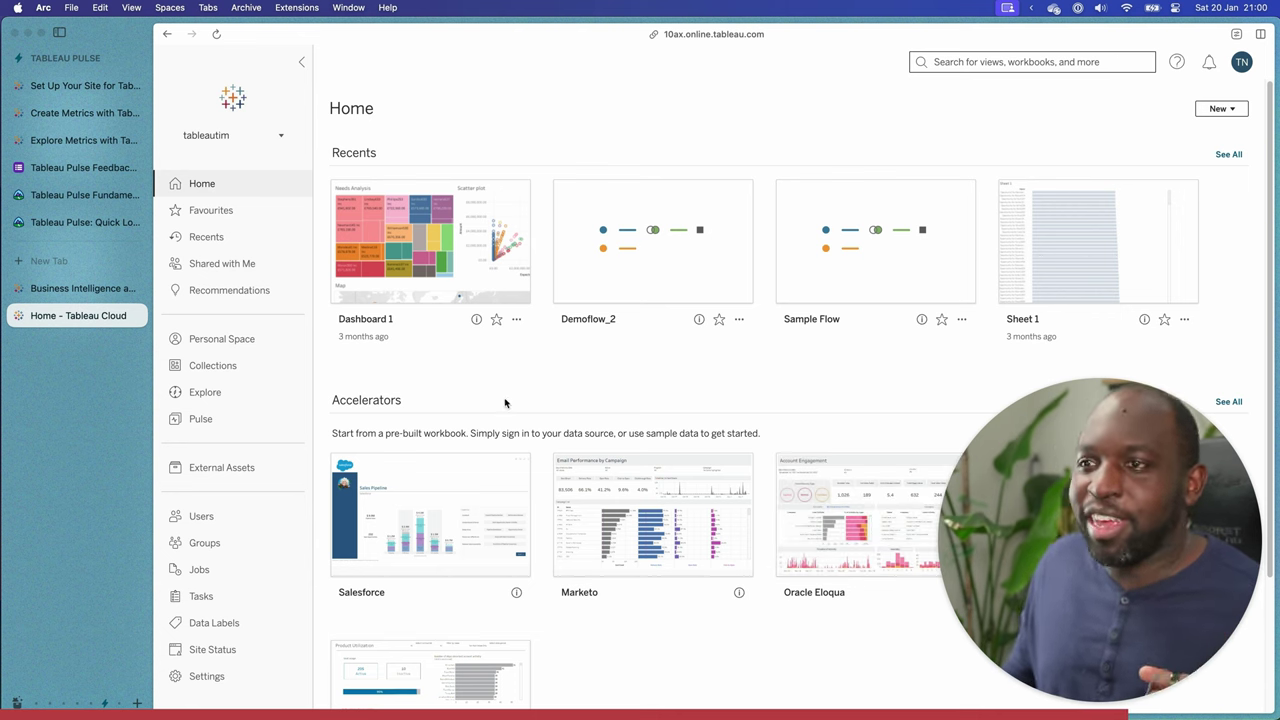
{"action": "scroll", "coordinate": [540, 425], "scroll_direction": "down", "scroll_amount": 3}
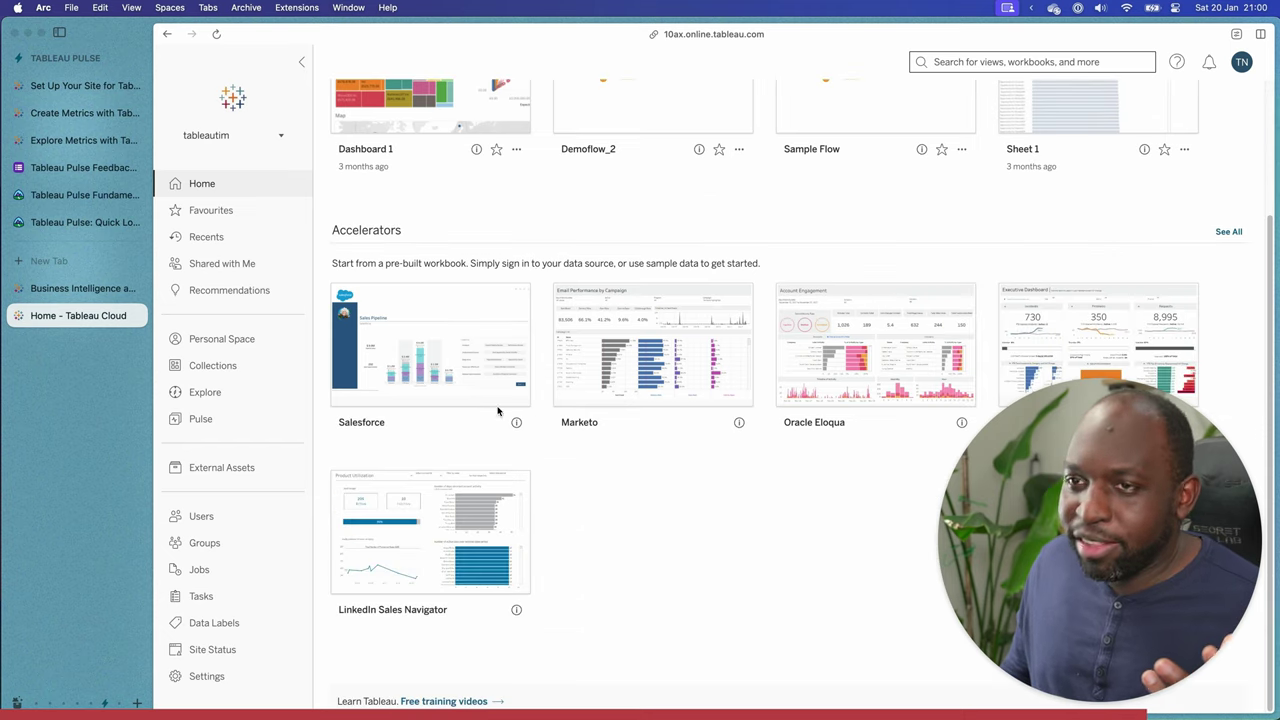
{"action": "scroll", "coordinate": [450, 405], "scroll_direction": "up", "scroll_amount": 3}
{"action": "left_click", "coordinate": [205, 395]}
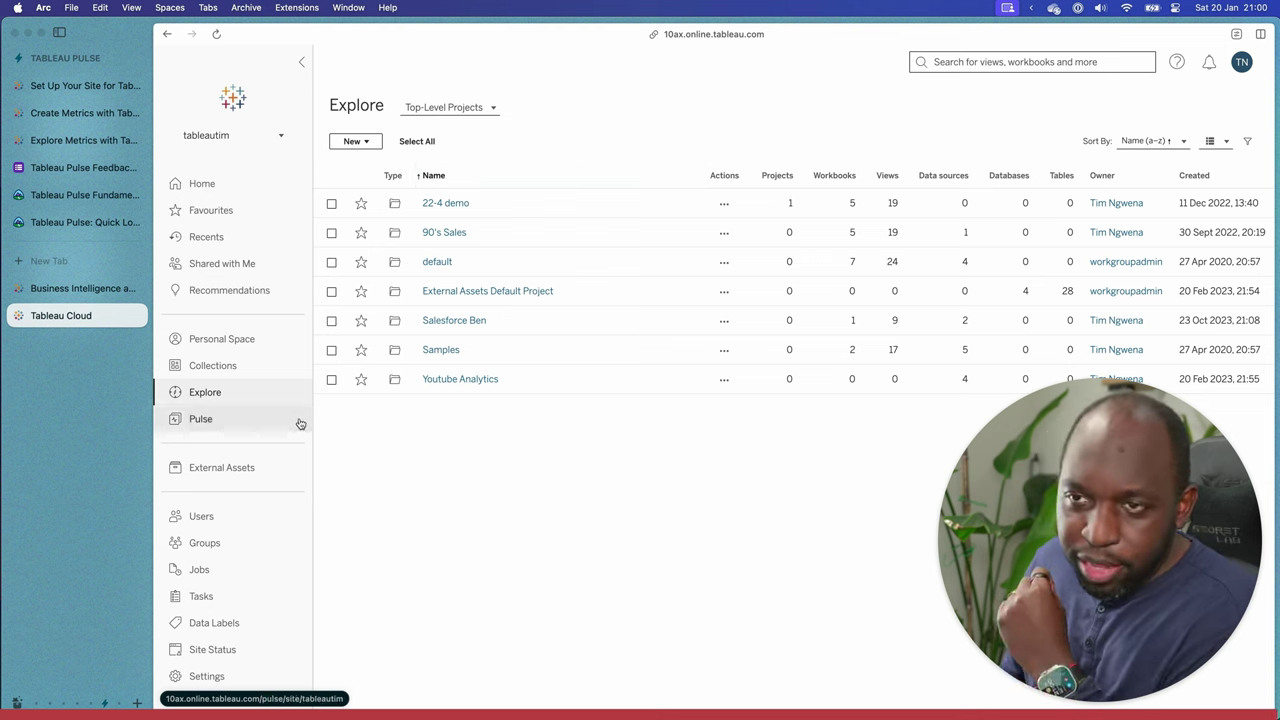
Mark the Pulse entry of the site navigation with a red arrow, and clear the annotation.
{"action": "key", "text": "ctrl+a"}
{"action": "mouse_move", "coordinate": [362, 236]}
{"action": "left_mouse_down"}
{"action": "mouse_move", "coordinate": [320, 325]}
{"action": "mouse_move", "coordinate": [226, 411]}
{"action": "left_mouse_up"}
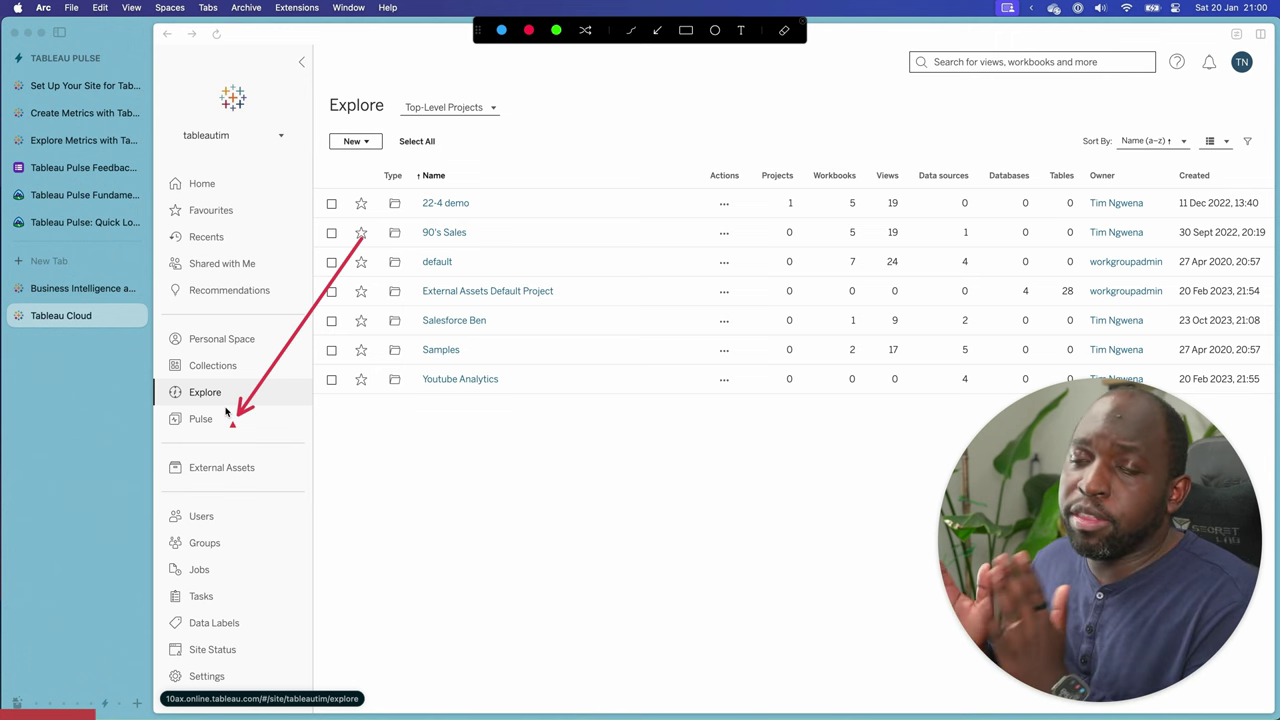
{"action": "key", "text": "ctrl+a"}
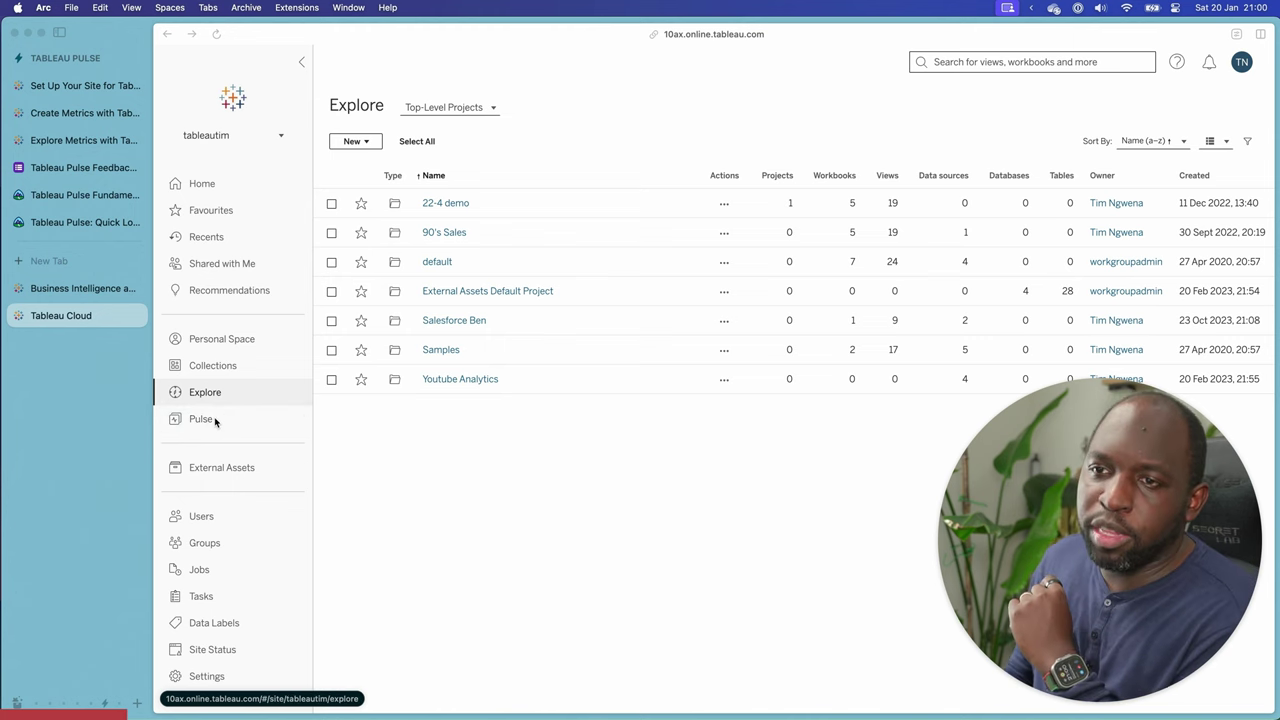
Open Tableau Pulse from the Tableau Cloud site.
{"action": "left_click", "coordinate": [204, 422]}
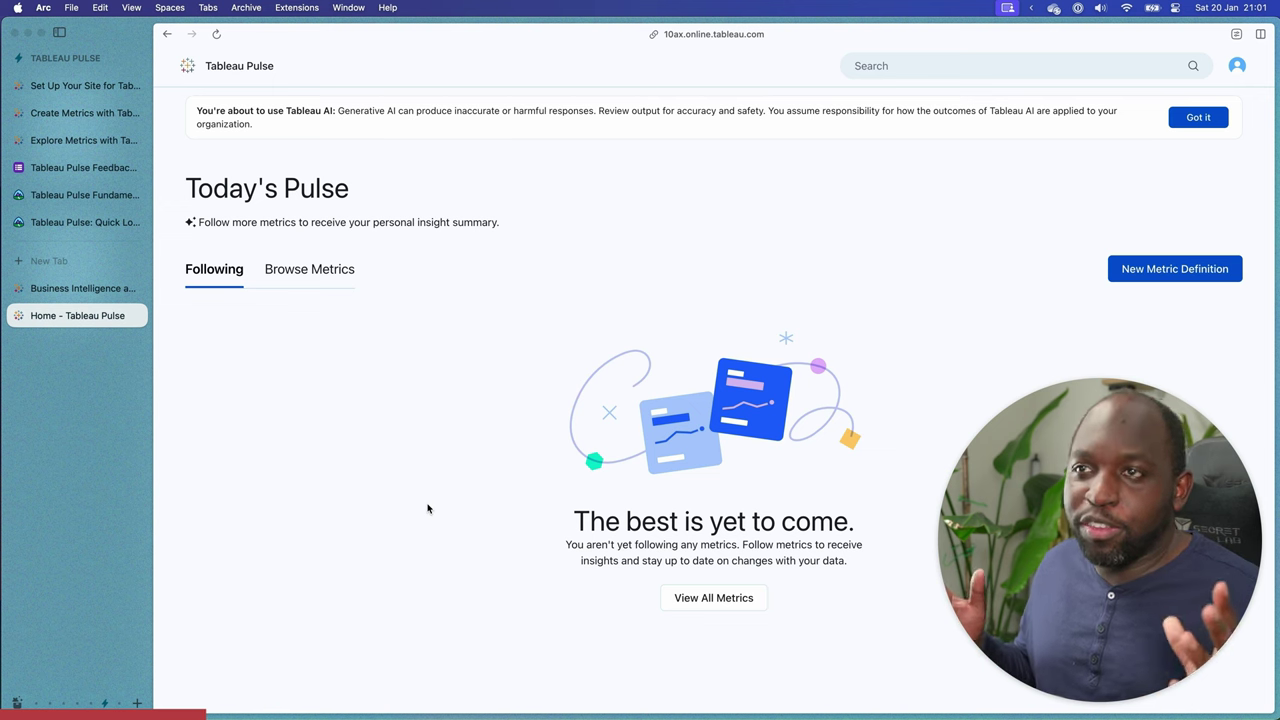
{"action": "left_click", "coordinate": [318, 66]}
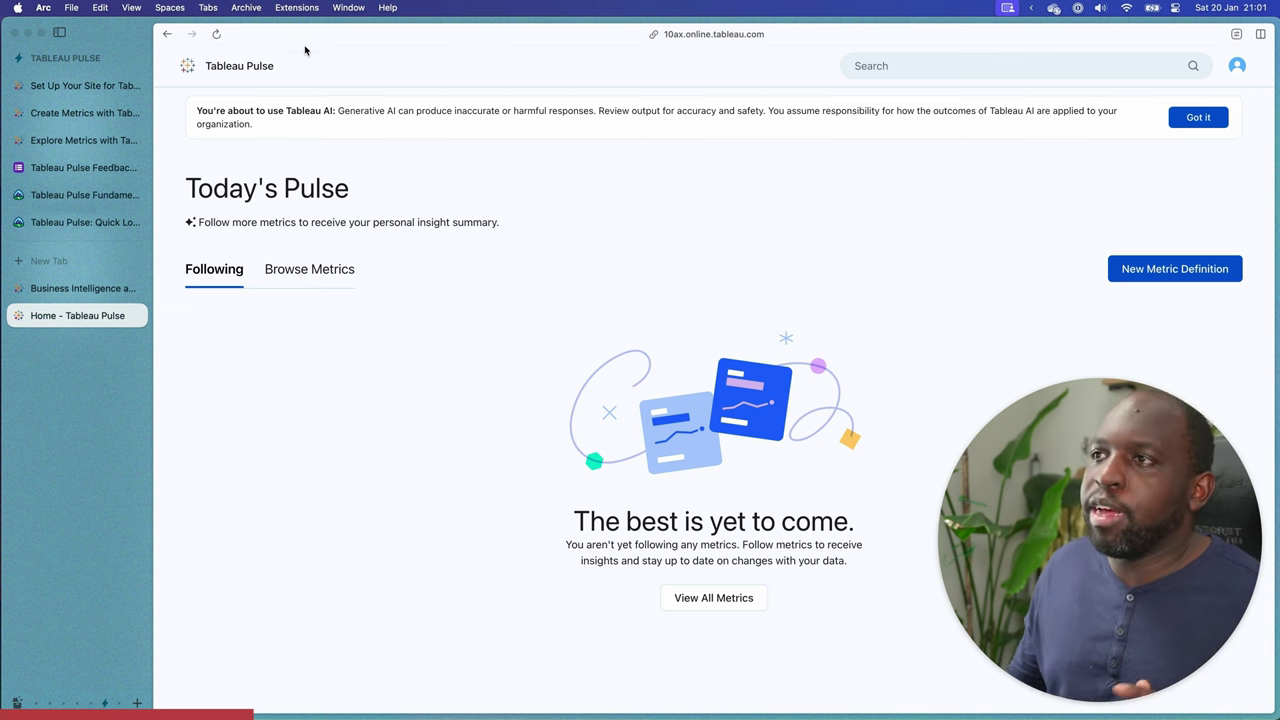
Inspect the web addresses of the Pulse home page and the Tableau Cloud Explore page, and reopen Pulse.
{"action": "left_click", "coordinate": [758, 37]}
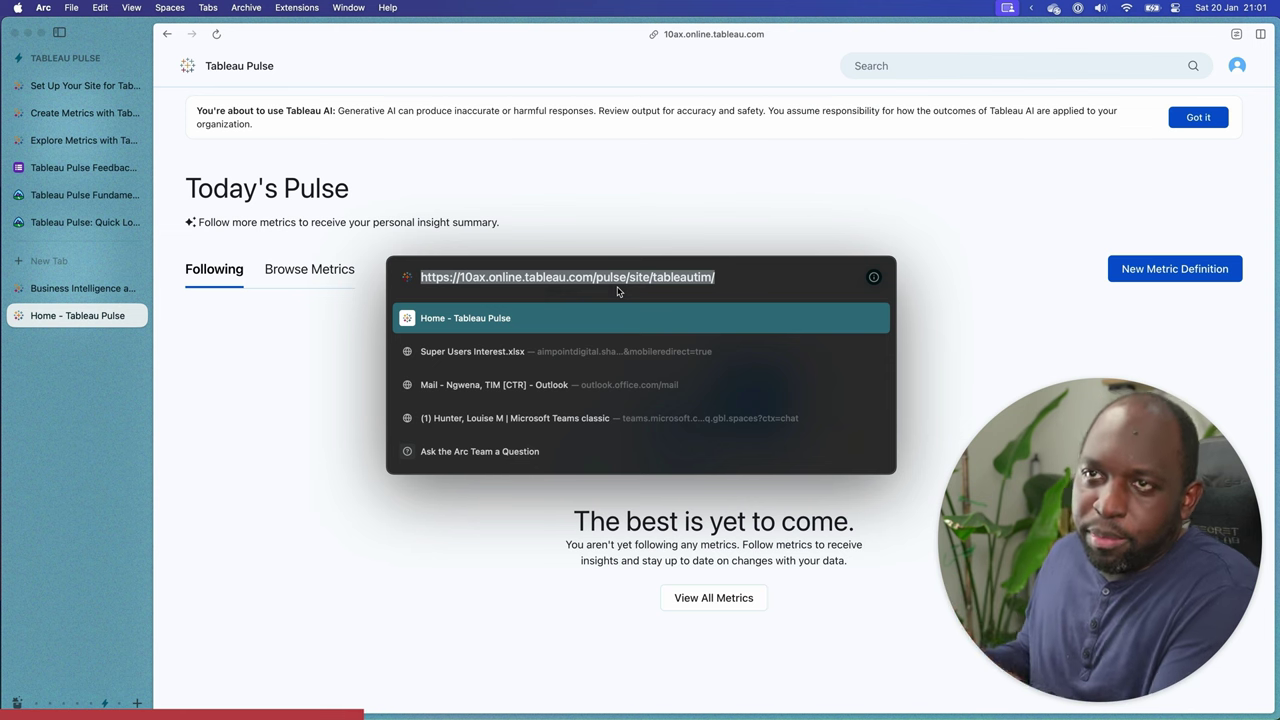
{"action": "left_click", "coordinate": [168, 38]}
{"action": "left_click", "coordinate": [166, 36]}
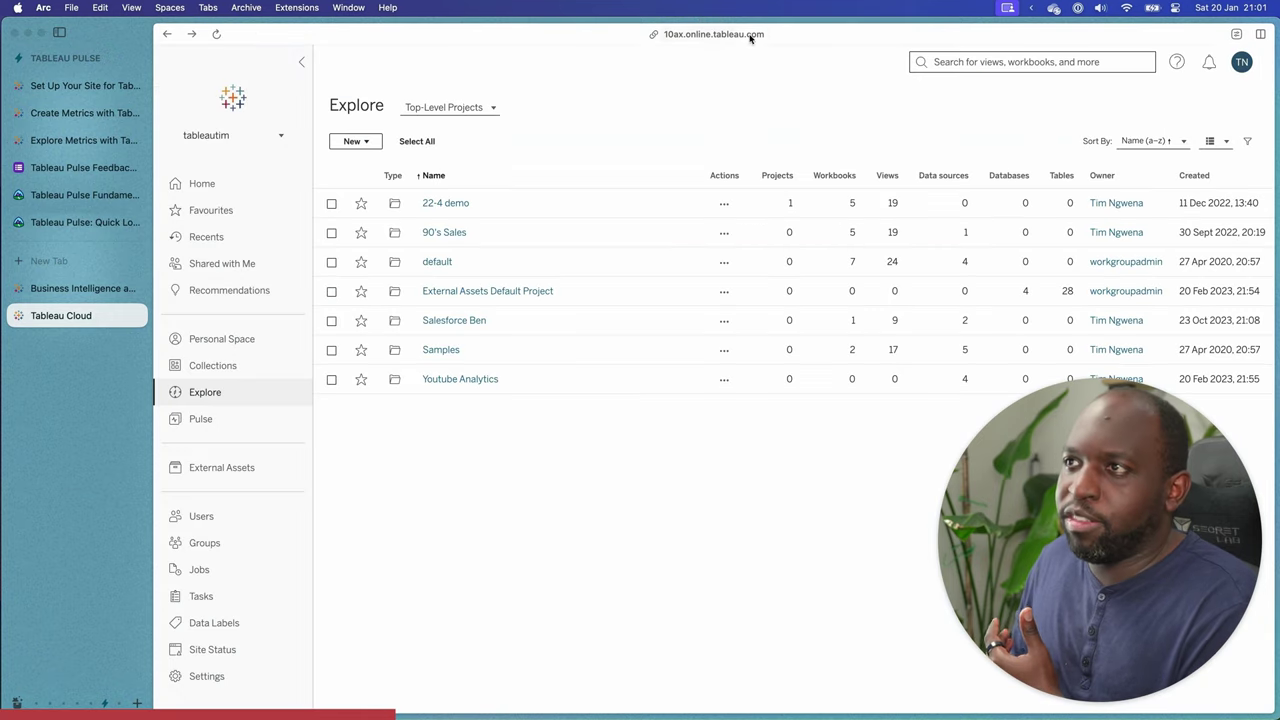
{"action": "left_click", "coordinate": [750, 37]}
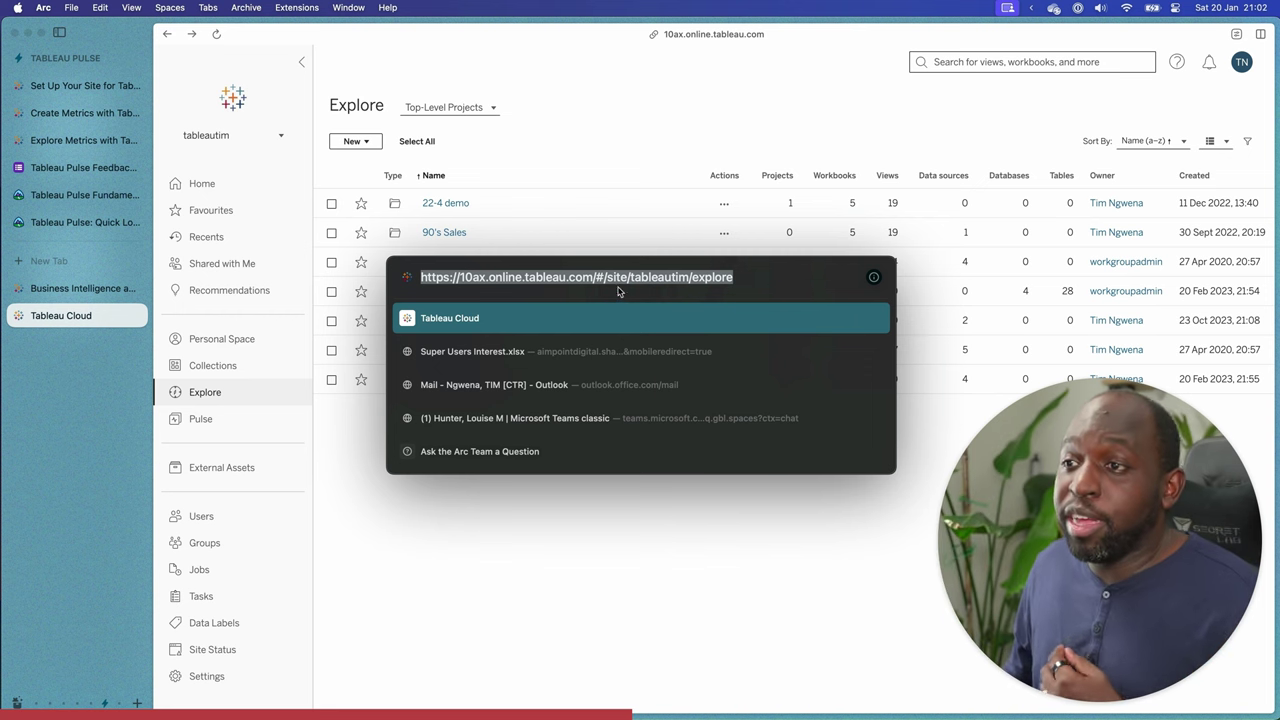
{"action": "left_click", "coordinate": [200, 421]}
{"action": "left_click", "coordinate": [205, 434]}
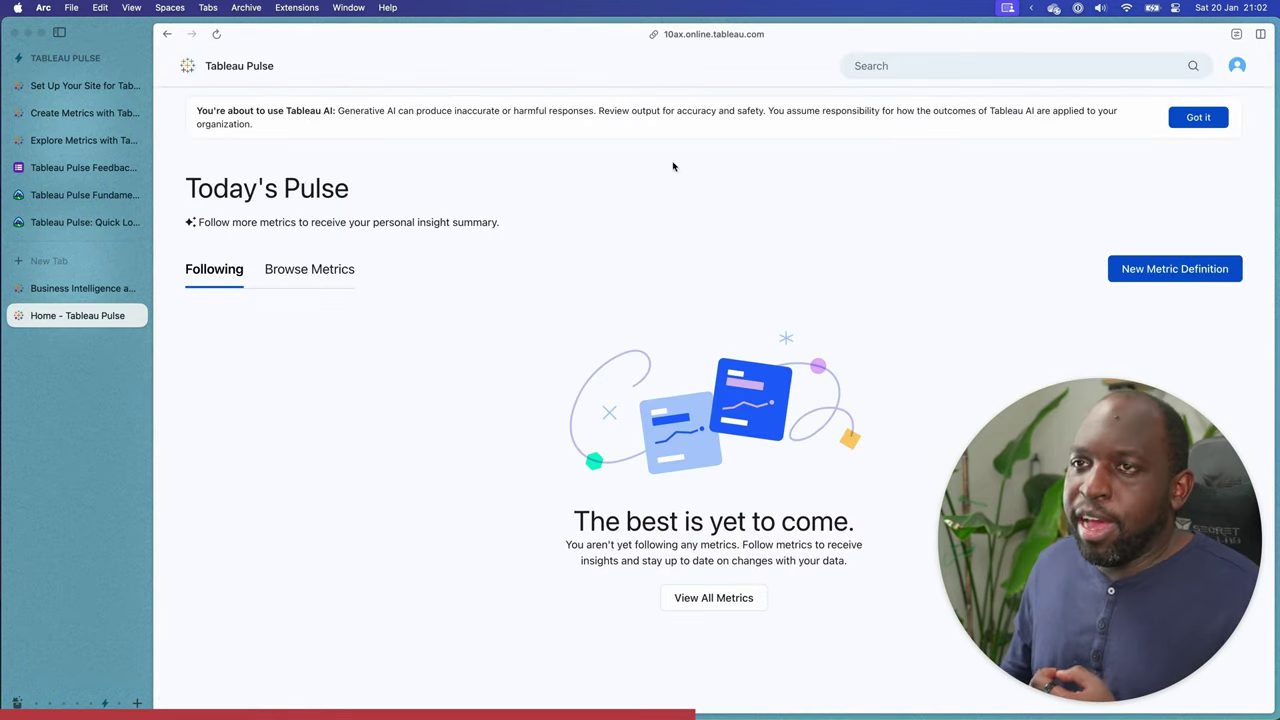
Search Tableau Pulse for "sales".
{"action": "left_click", "coordinate": [919, 64]}
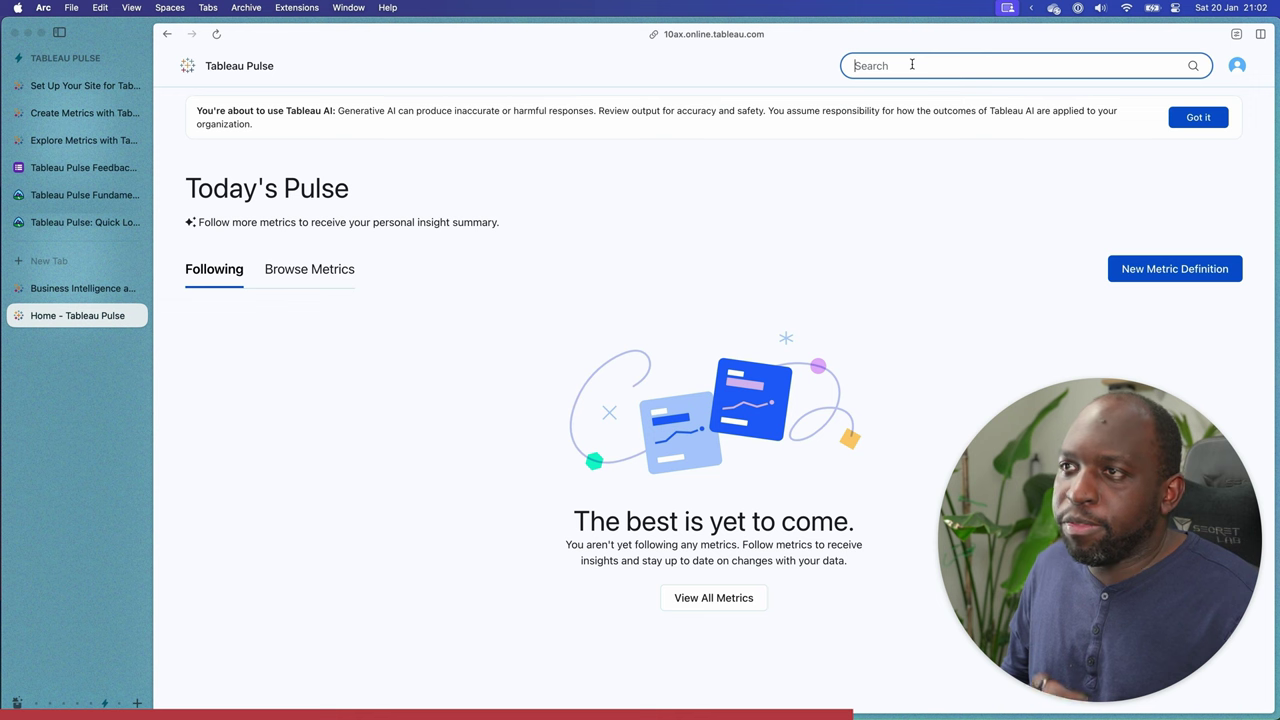
{"action": "left_click", "coordinate": [915, 64]}
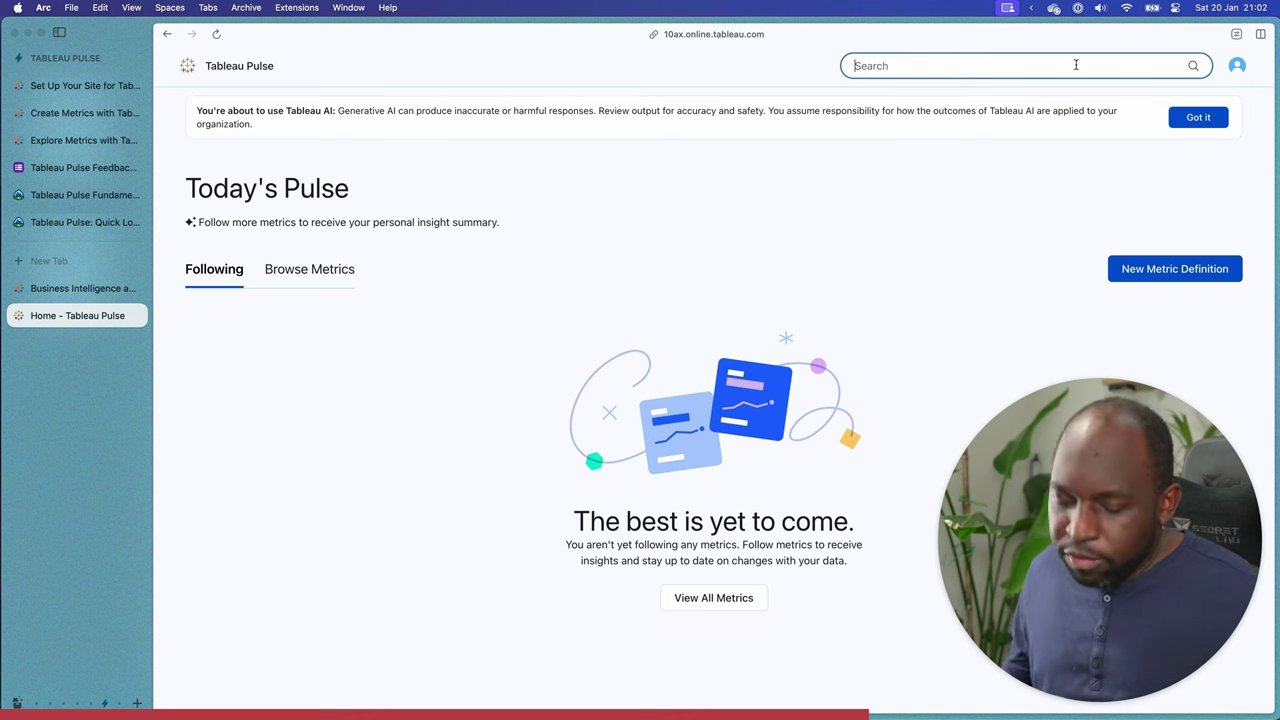
{"action": "type", "text": "sales"}
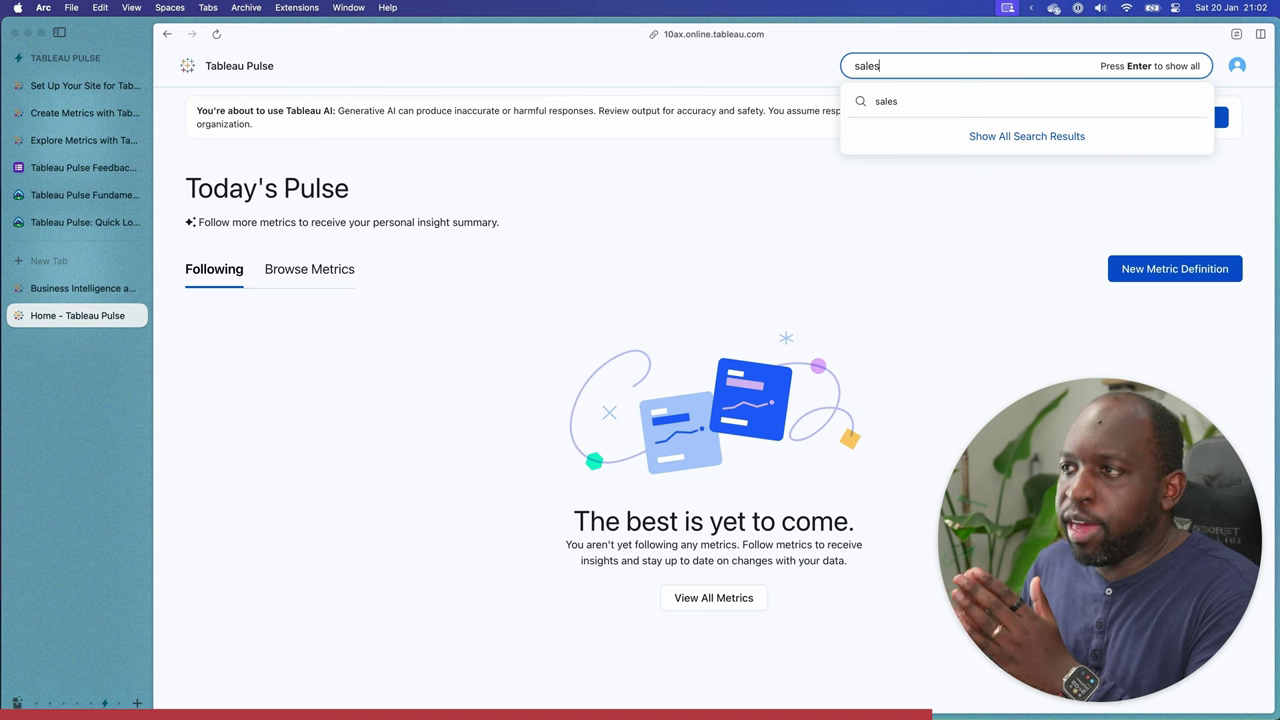
{"action": "key", "text": "Return"}
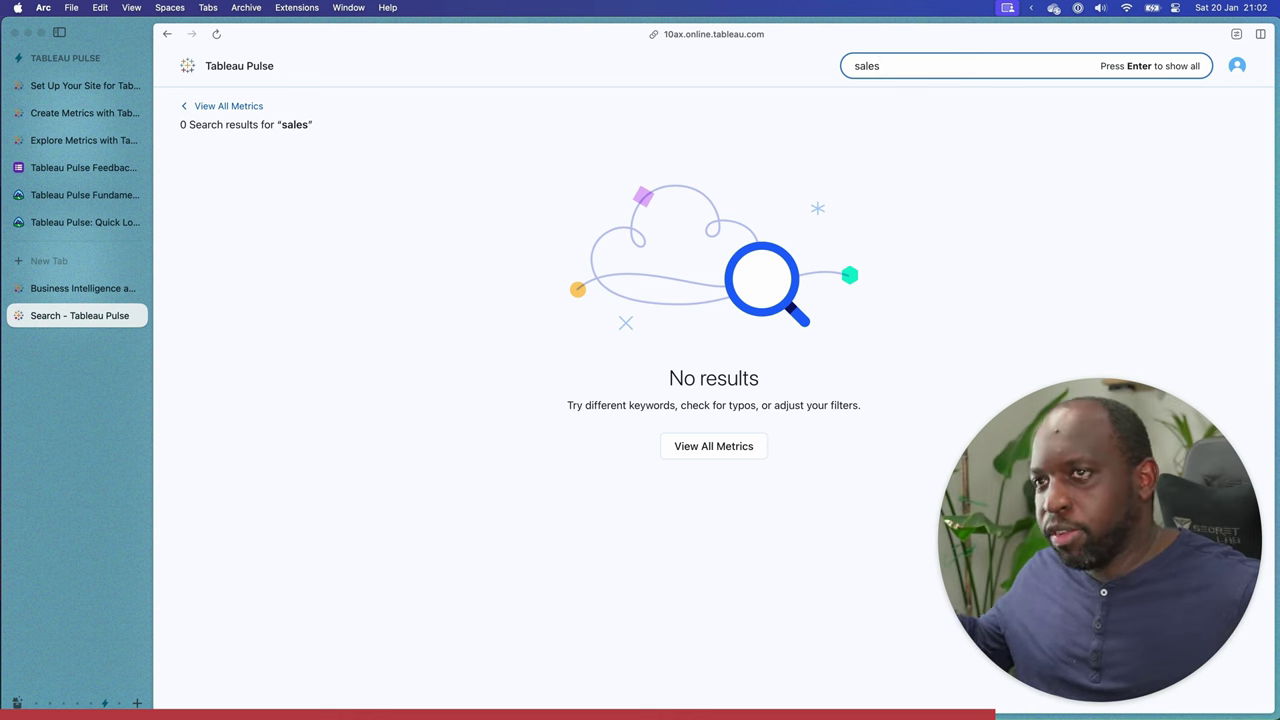
Clear the search term and return to the list of all metrics.
{"action": "key", "text": "BackSpace"}
{"action": "key", "text": "BackSpace"}
{"action": "key", "text": "BackSpace"}
{"action": "key", "text": "BackSpace"}
{"action": "key", "text": "BackSpace"}
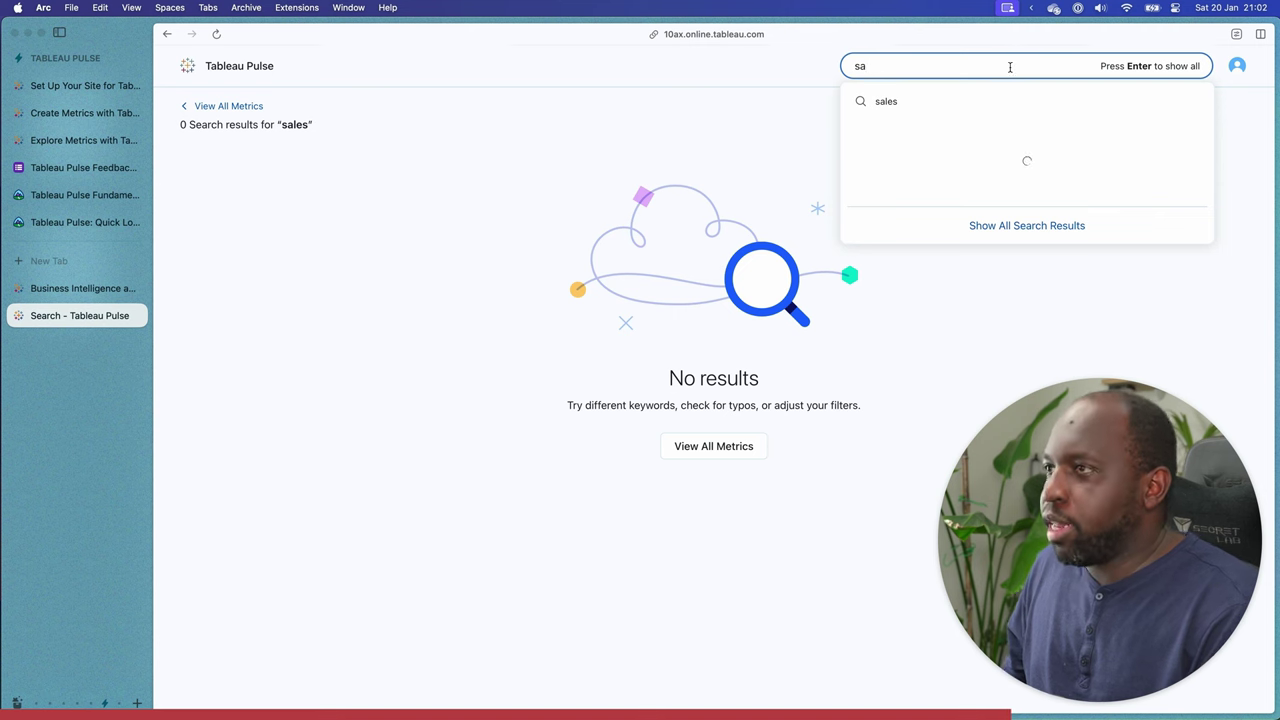
{"action": "left_click", "coordinate": [243, 107]}
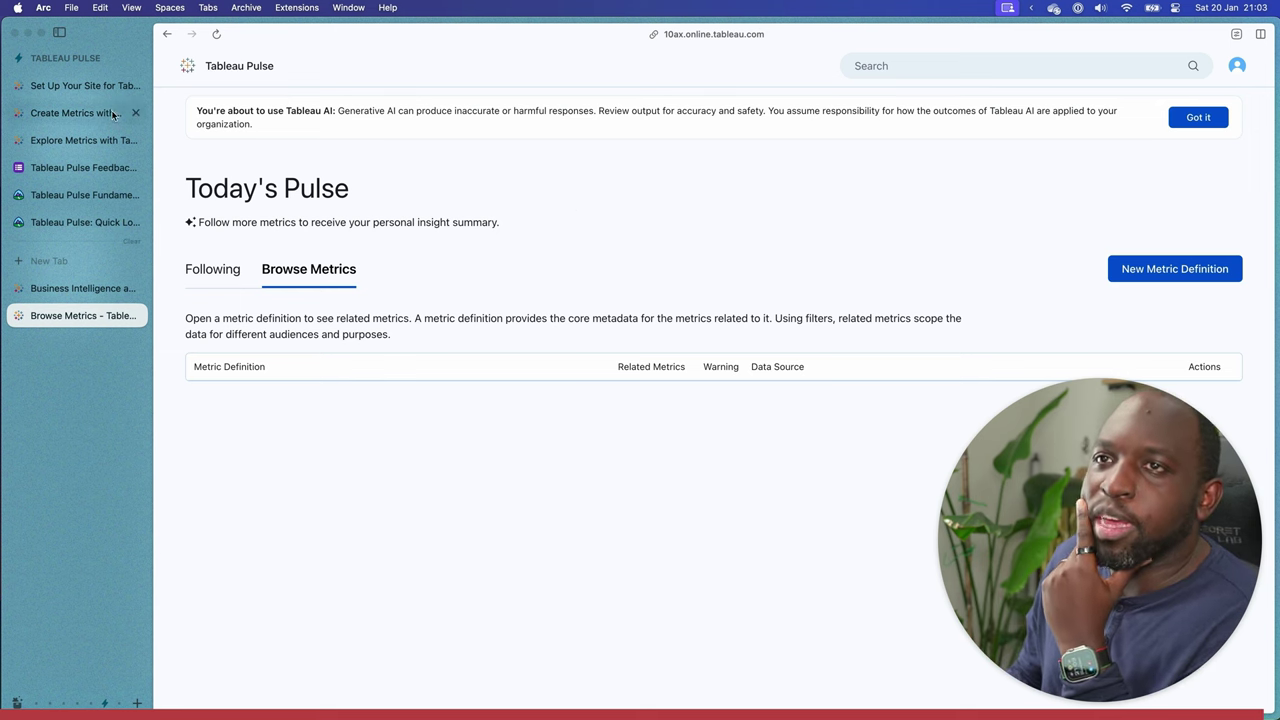
Hide the browser sidebar, highlight "inaccurate or harmful responses" in the Tableau AI notice, and dismiss the notice.
{"action": "left_click", "coordinate": [59, 32]}
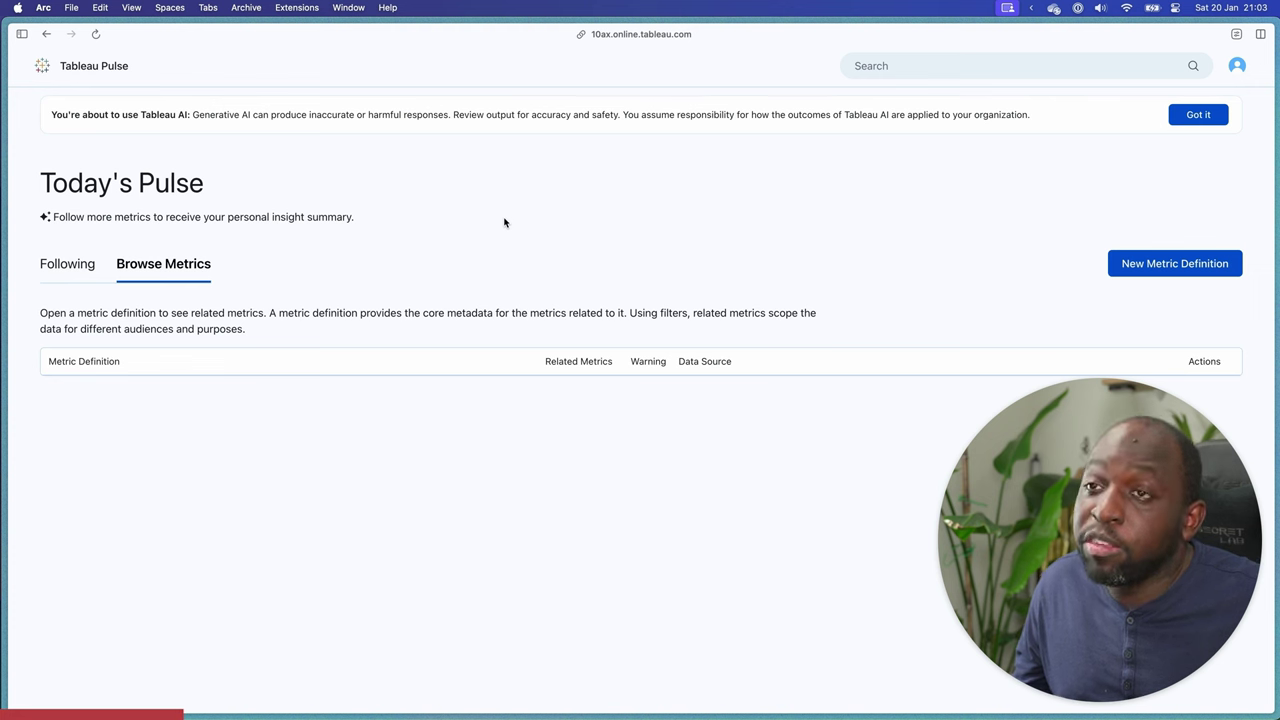
{"action": "left_click_drag", "start_coordinate": [311, 114], "coordinate": [449, 117]}
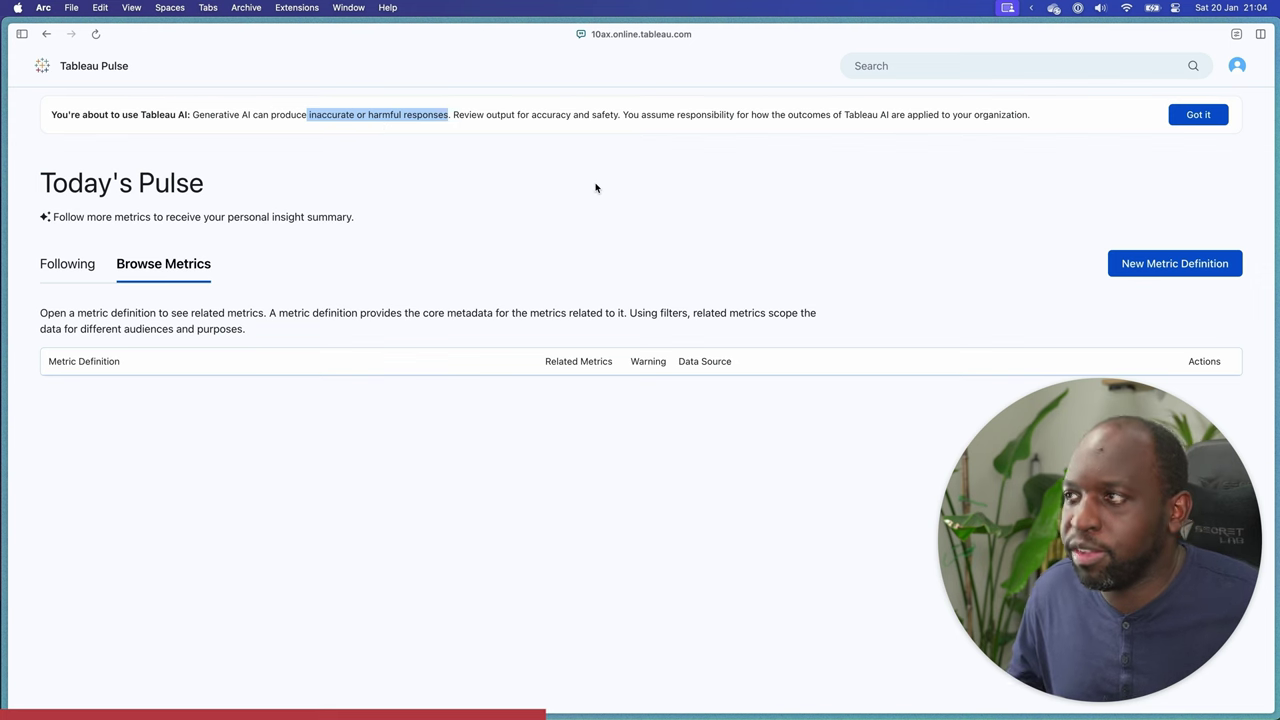
{"action": "left_click", "coordinate": [1197, 115]}
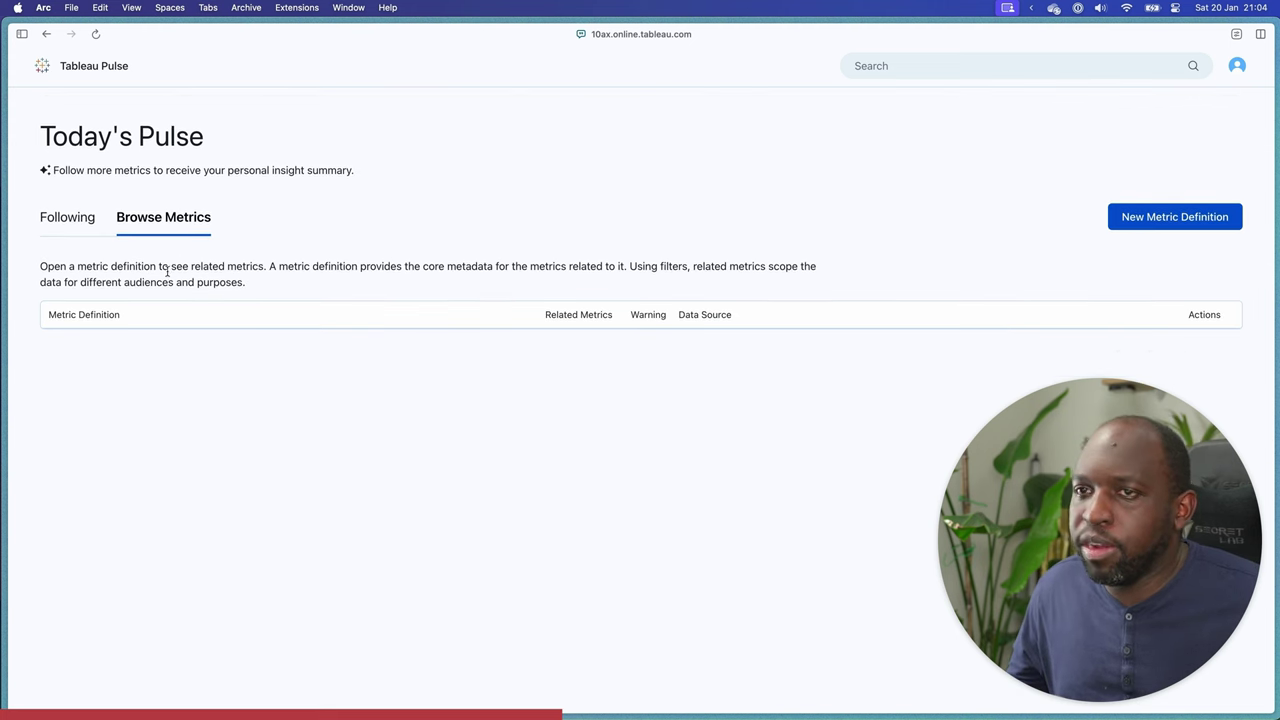
Show the followed metrics, mark the Following and Browse Metrics headings with red arrows, and clear the annotations.
{"action": "left_click", "coordinate": [90, 232]}
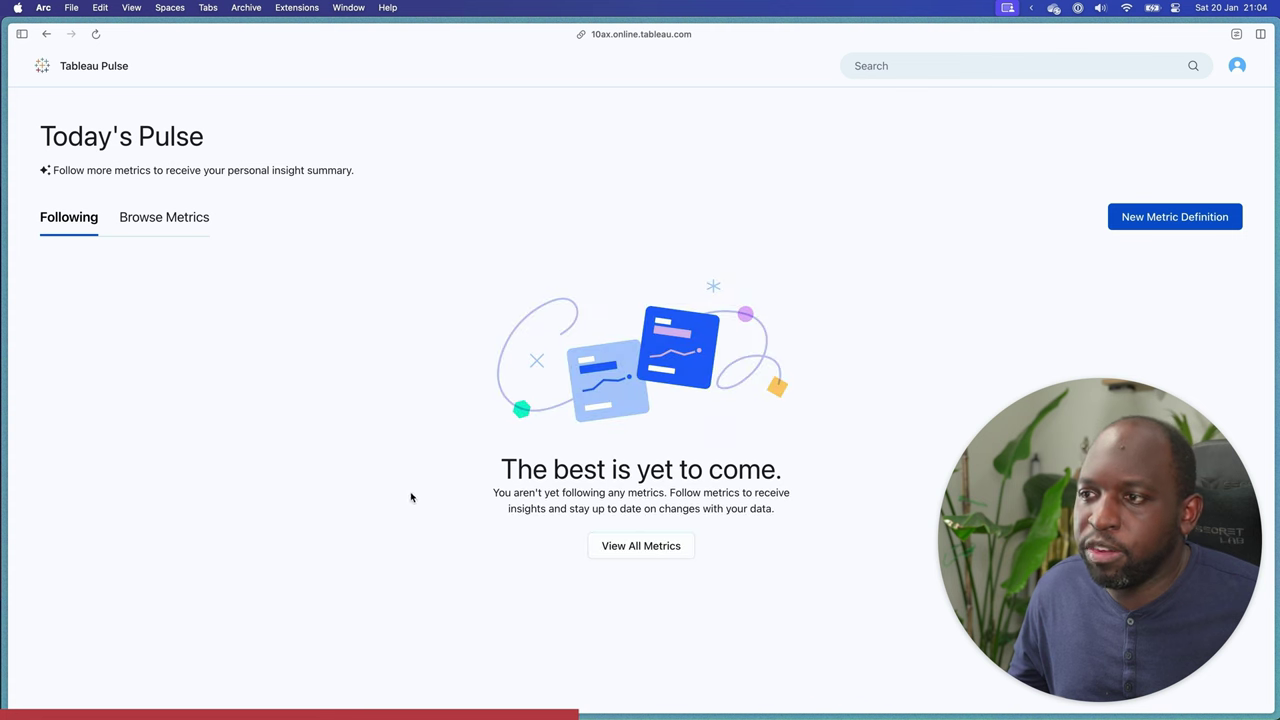
{"action": "key", "text": "ctrl+a"}
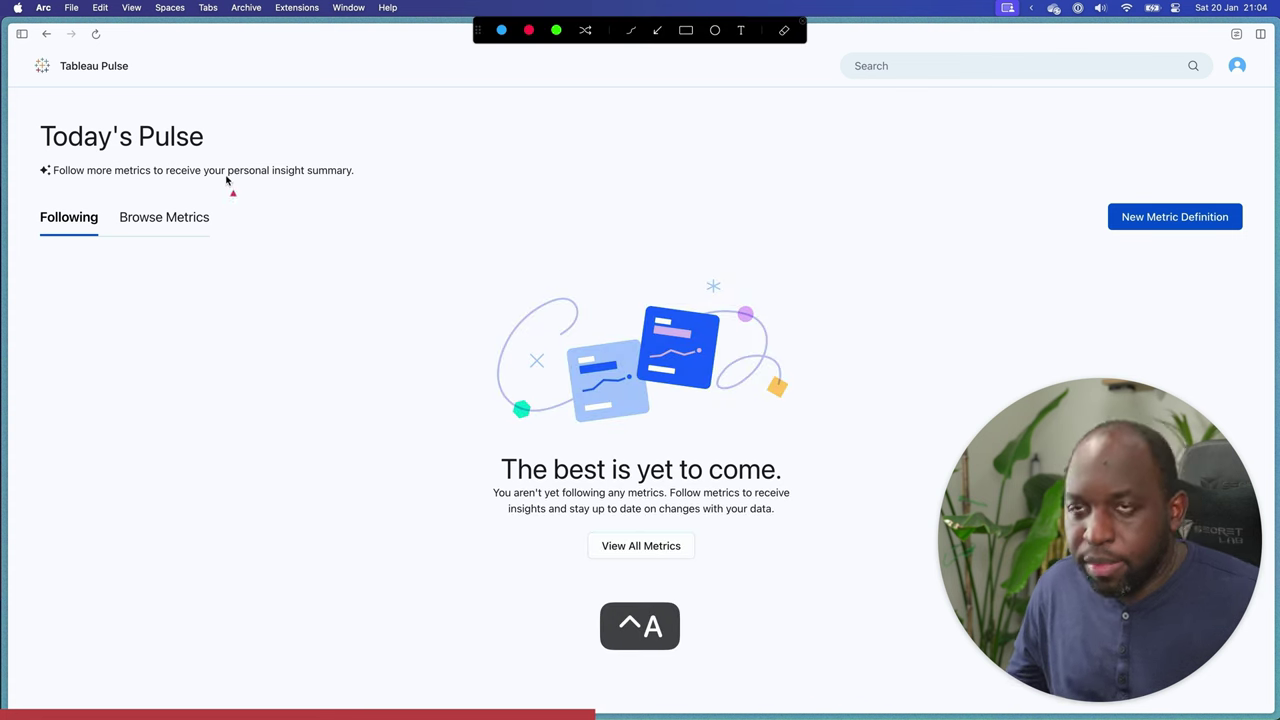
{"action": "left_click_drag", "start_coordinate": [110, 158], "coordinate": [75, 222]}
{"action": "left_click_drag", "start_coordinate": [258, 148], "coordinate": [218, 205]}
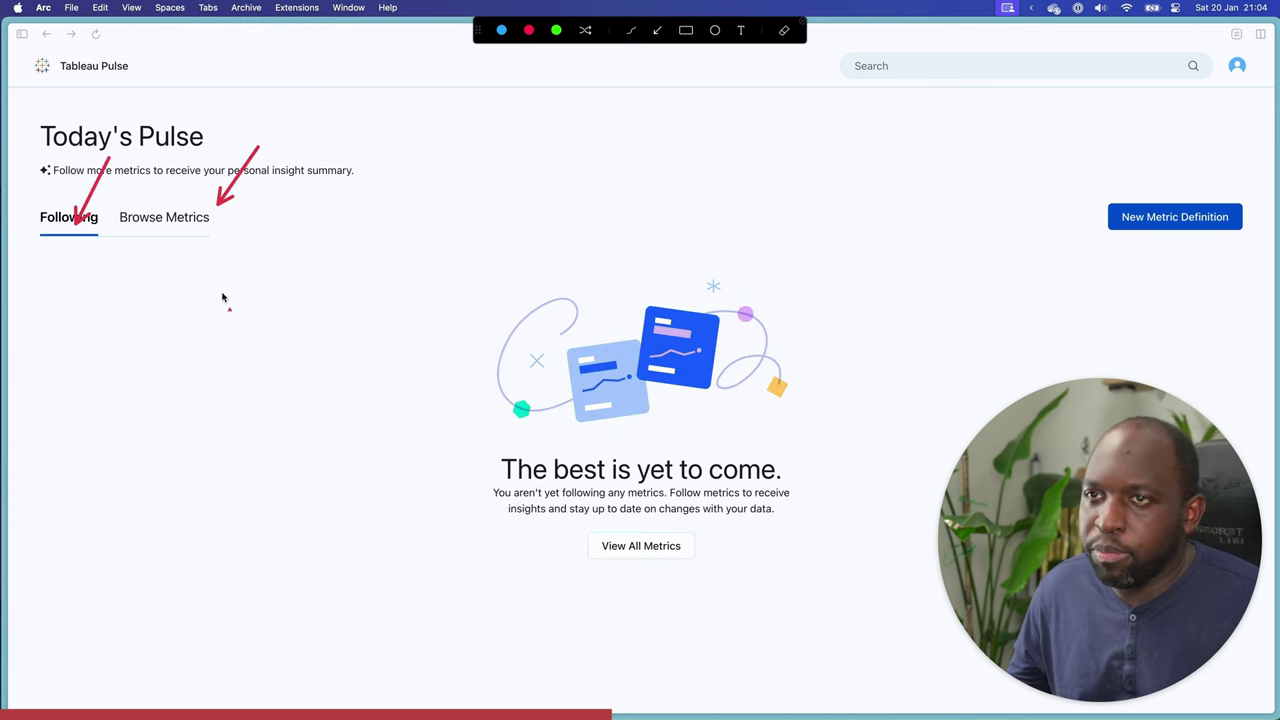
{"action": "key", "text": "ctrl+a"}
Alternate between the Browse Metrics and Following views, ending on Following.
{"action": "left_click", "coordinate": [149, 220]}
{"action": "left_click", "coordinate": [66, 217]}
{"action": "left_click", "coordinate": [168, 216]}
{"action": "left_click", "coordinate": [78, 217]}
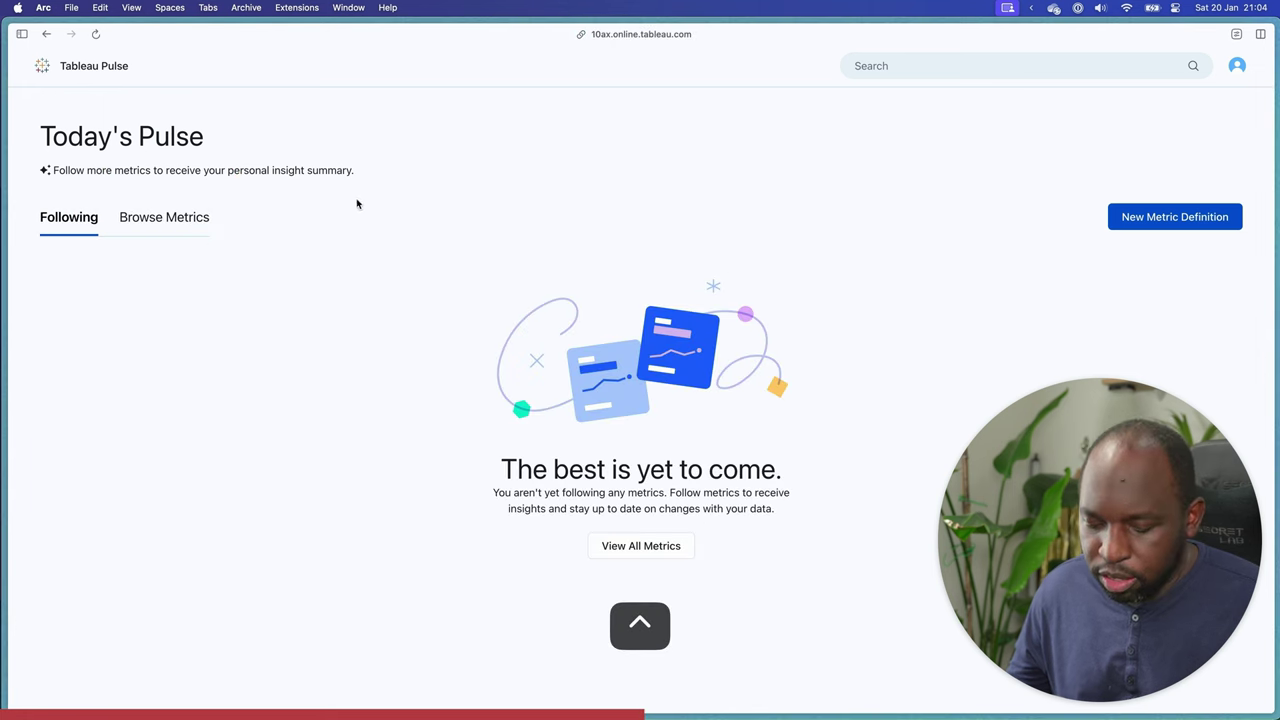
Point a red arrow at the New Metric Definition option, and clear the annotation.
{"action": "key", "text": "ctrl+a"}
{"action": "left_click_drag", "start_coordinate": [873, 131], "coordinate": [1101, 207]}
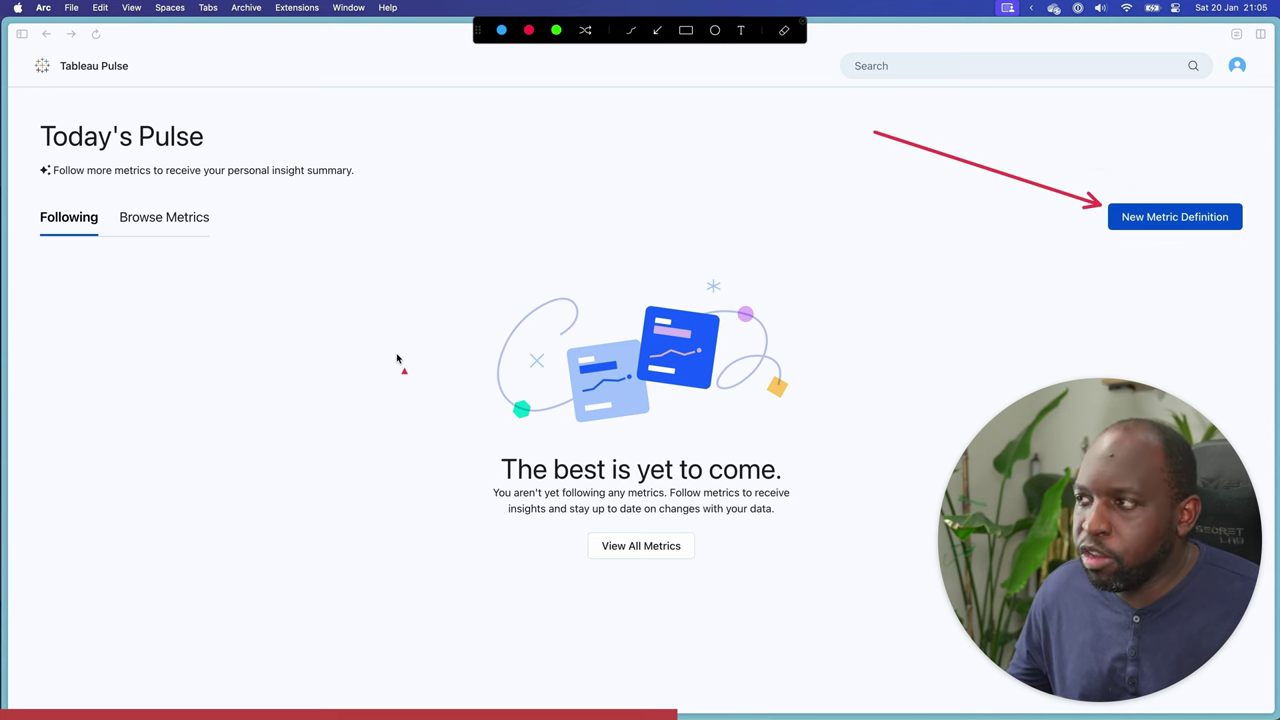
{"action": "key", "text": "ctrl+a"}
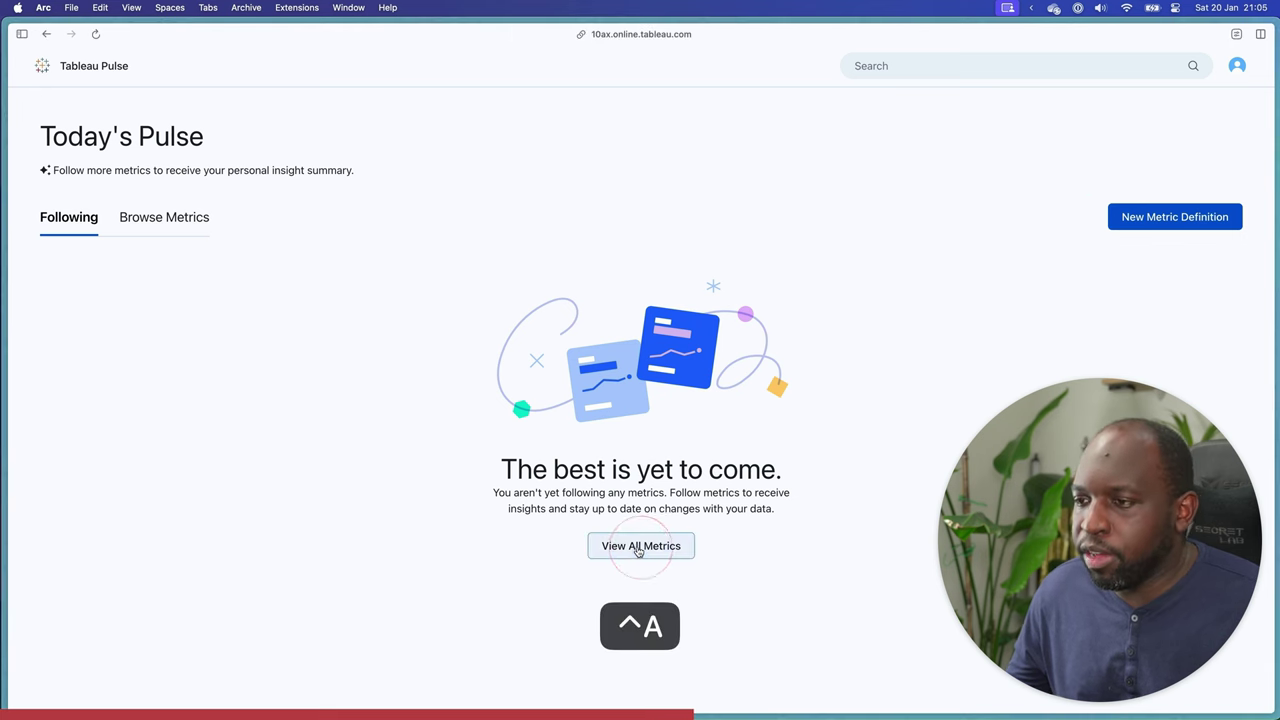
View all metrics from the empty Following page, revisit Following, and go back to Browse Metrics.
{"action": "left_click", "coordinate": [670, 547]}
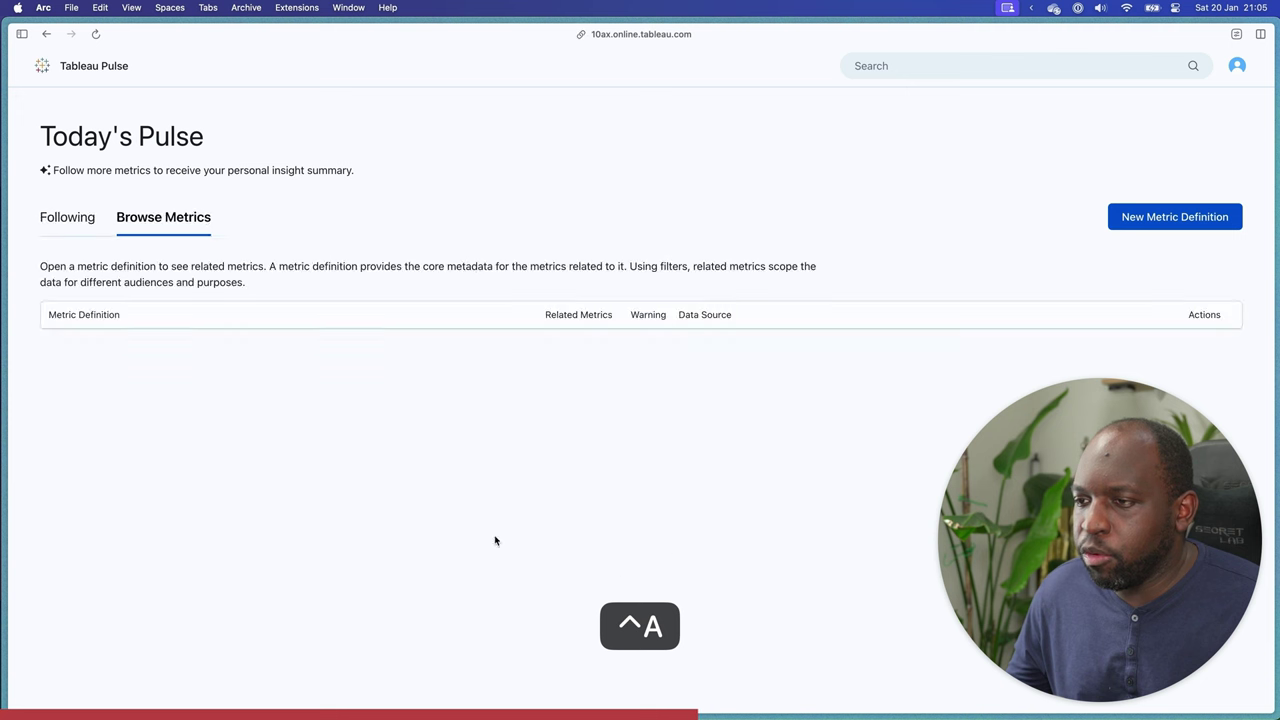
{"action": "left_click", "coordinate": [90, 224]}
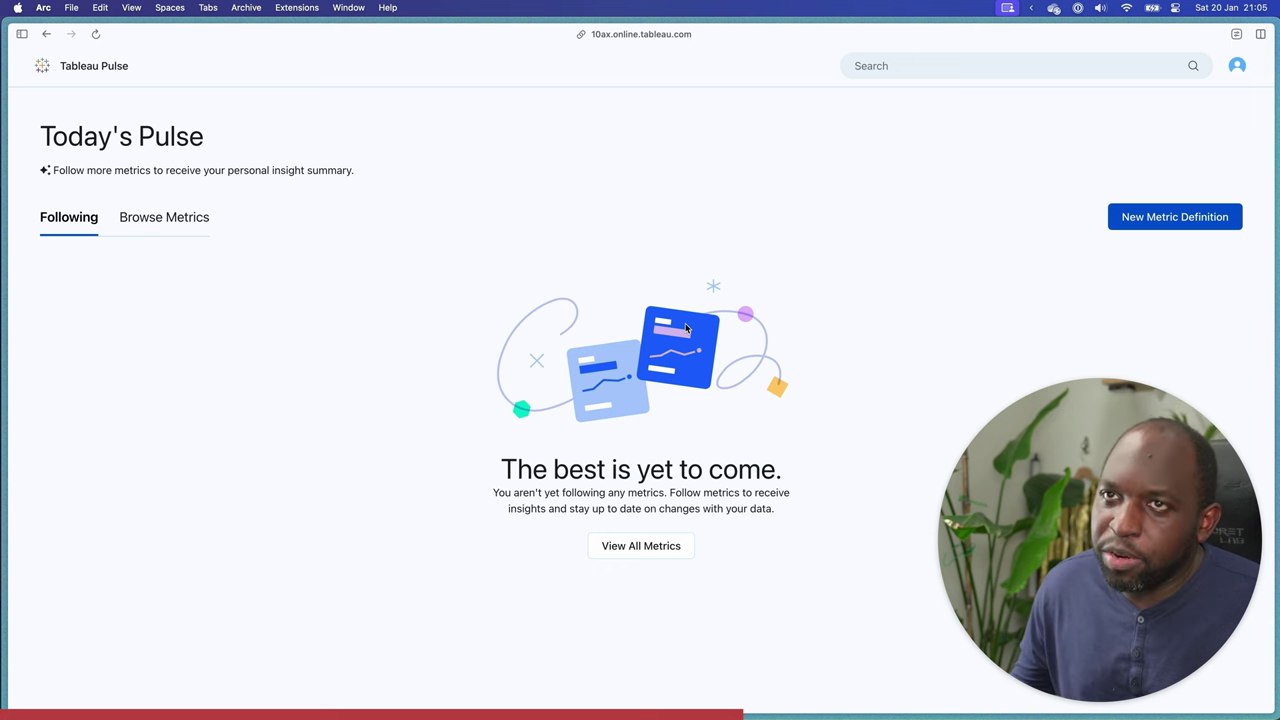
{"action": "left_click", "coordinate": [45, 36]}
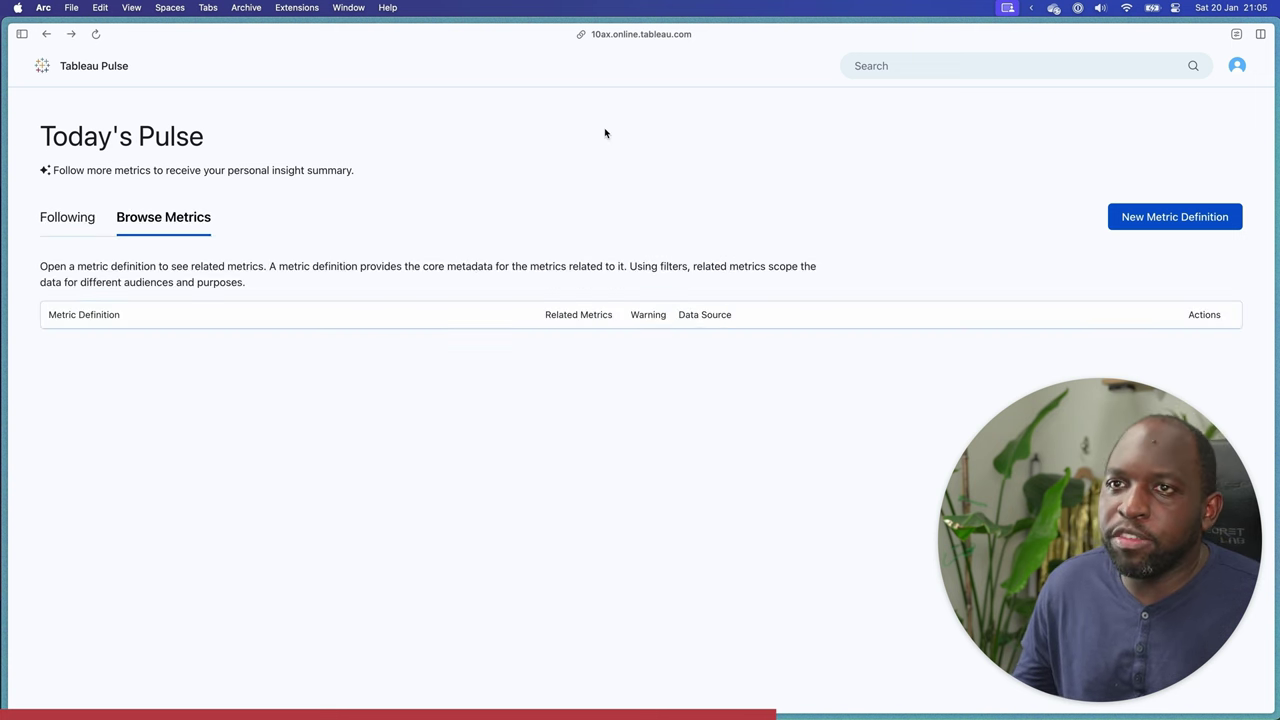
Check the options of the Pulse profile menu, close it and return to the Pulse home page.
{"action": "left_click", "coordinate": [1238, 66]}
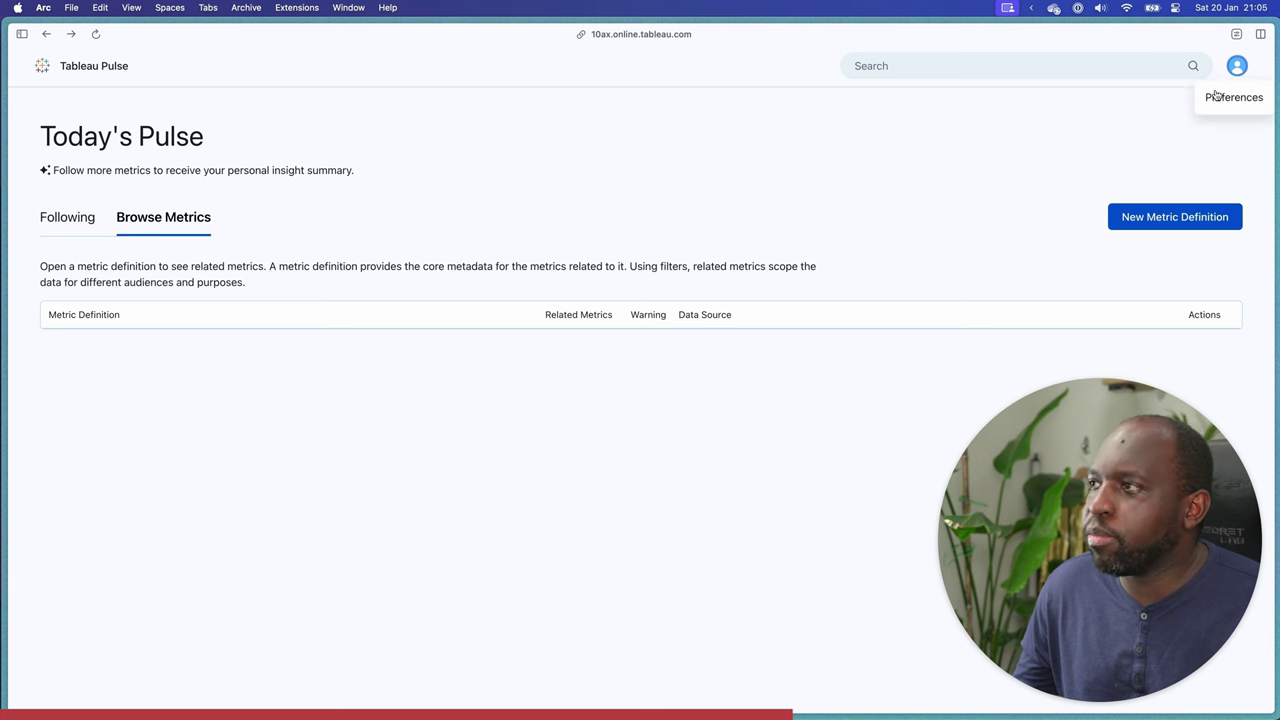
{"action": "left_click", "coordinate": [502, 135]}
{"action": "left_click", "coordinate": [74, 70]}
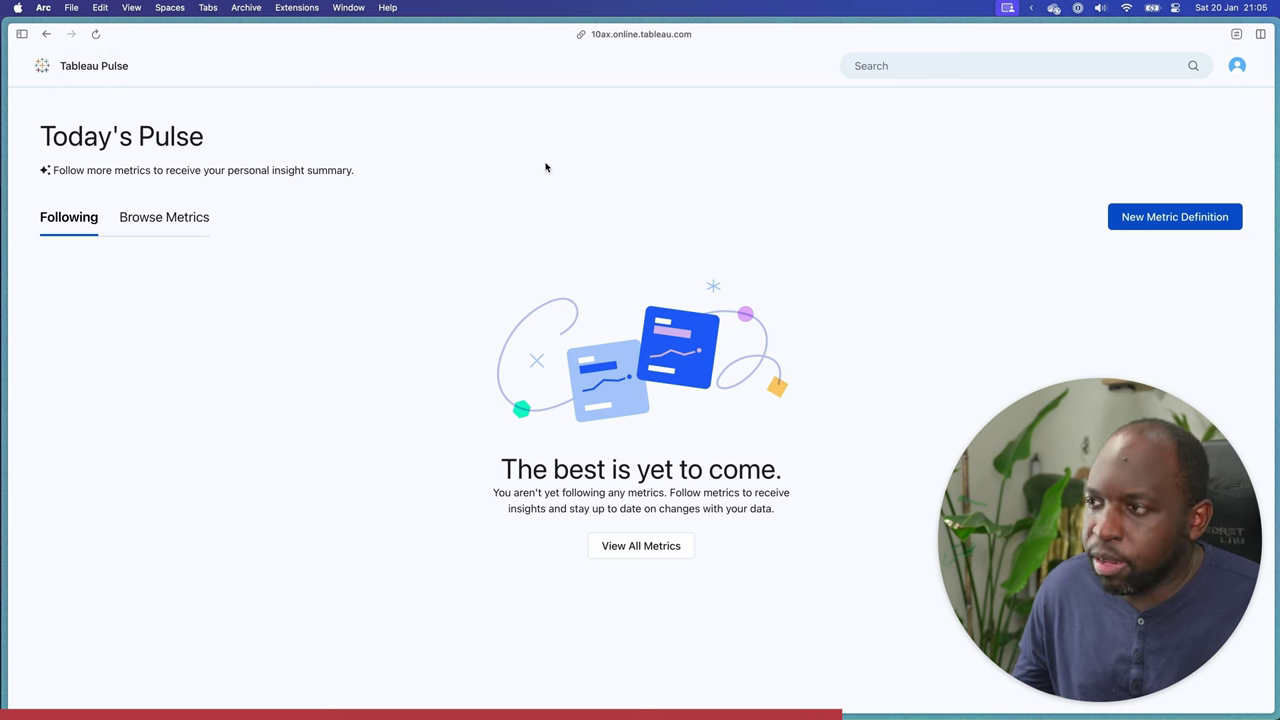
Show the browser sidebar again and open the Tableau Cloud home page in a new tab.
{"action": "left_click", "coordinate": [21, 33]}
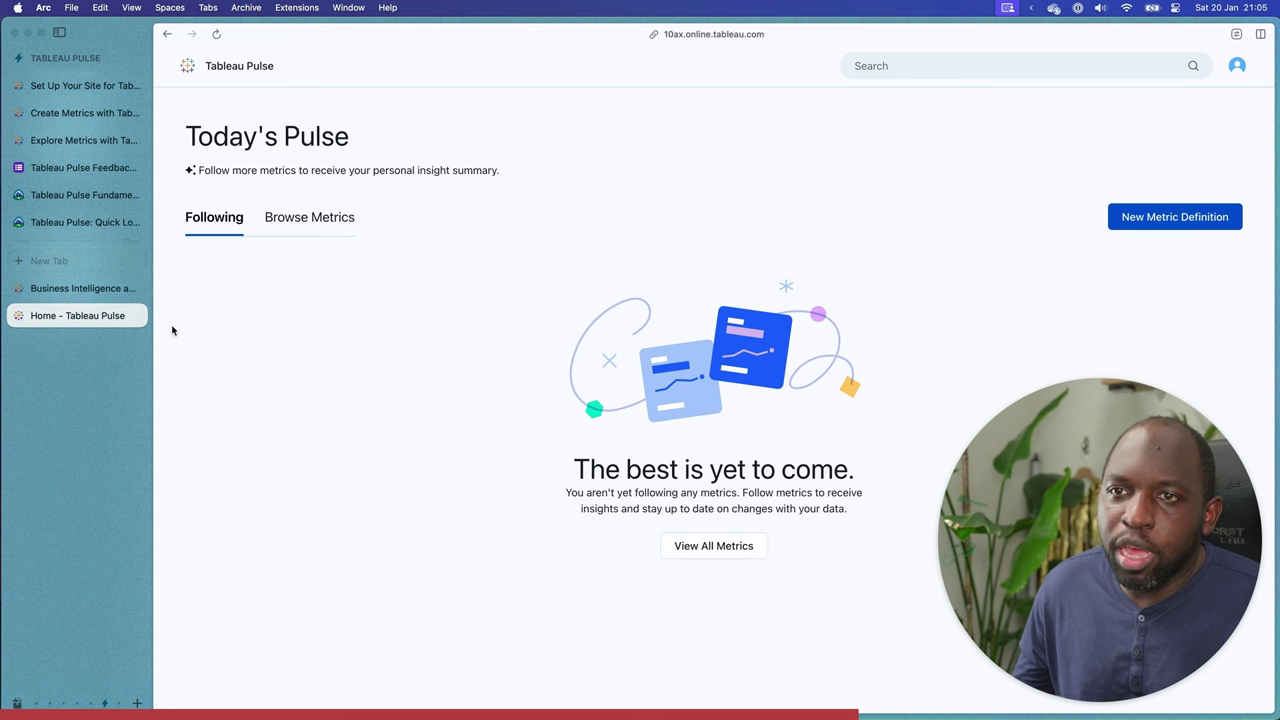
{"action": "left_click", "coordinate": [713, 34]}
{"action": "left_click", "coordinate": [109, 430]}
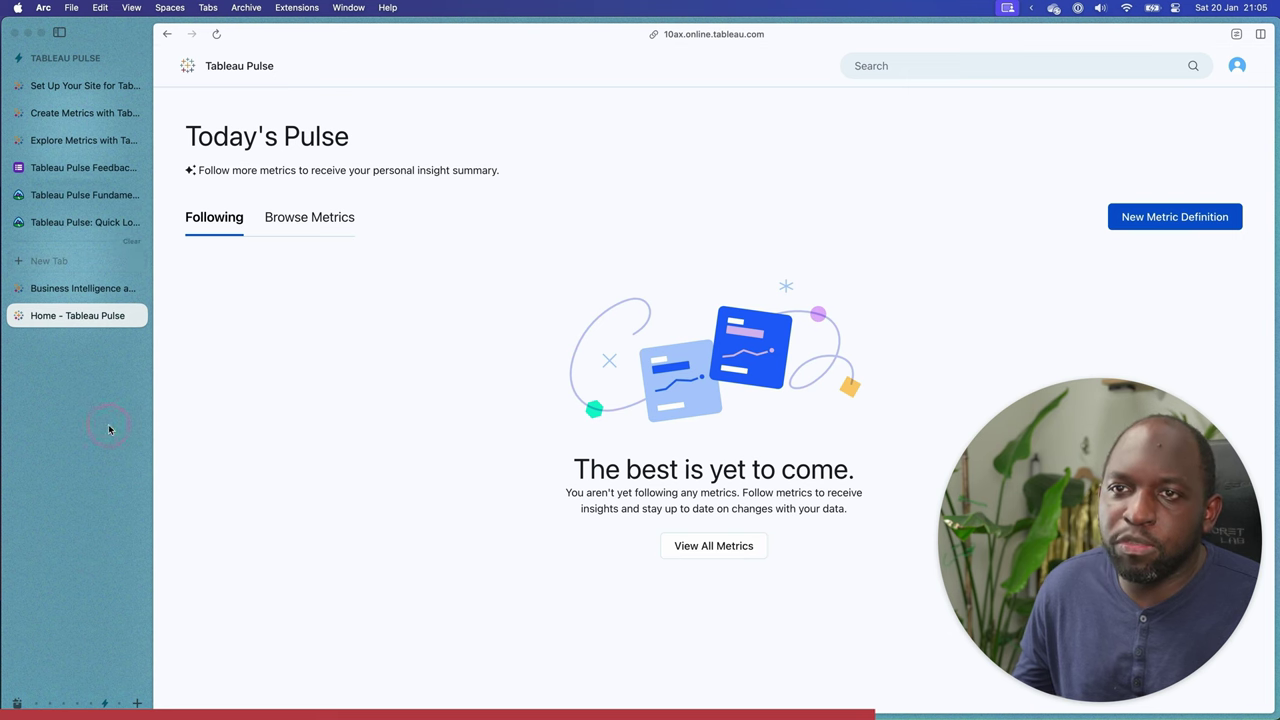
{"action": "left_click", "coordinate": [137, 704]}
{"action": "type", "text": "online"}
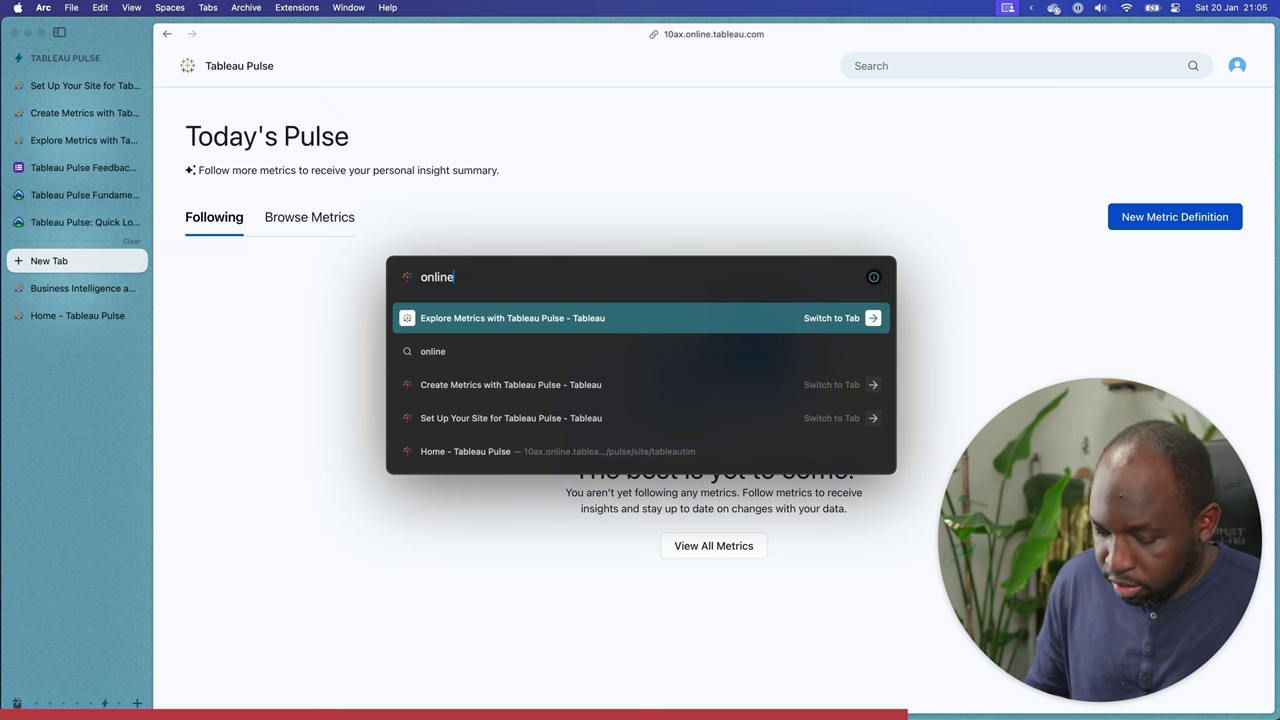
{"action": "type", "text": ".tab"}
{"action": "key", "text": "Down"}
{"action": "key", "text": "Down"}
{"action": "key", "text": "Down"}
{"action": "key", "text": "Down"}
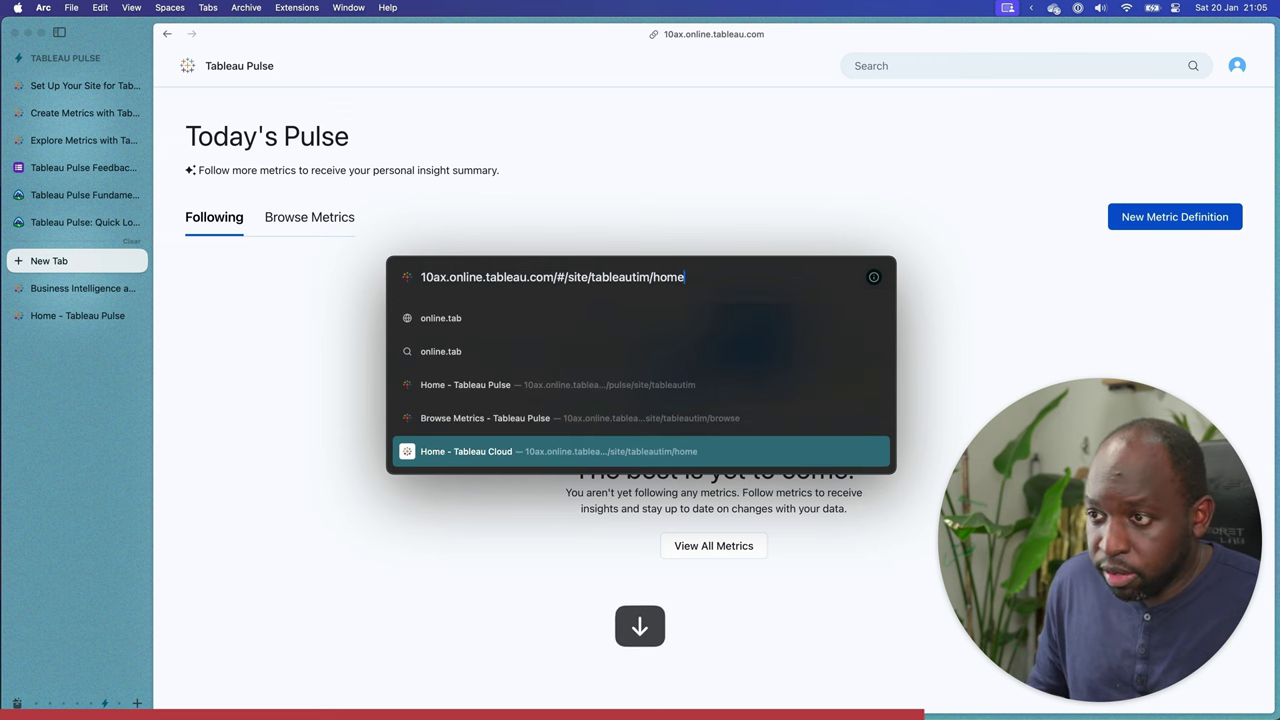
{"action": "key", "text": "Return"}
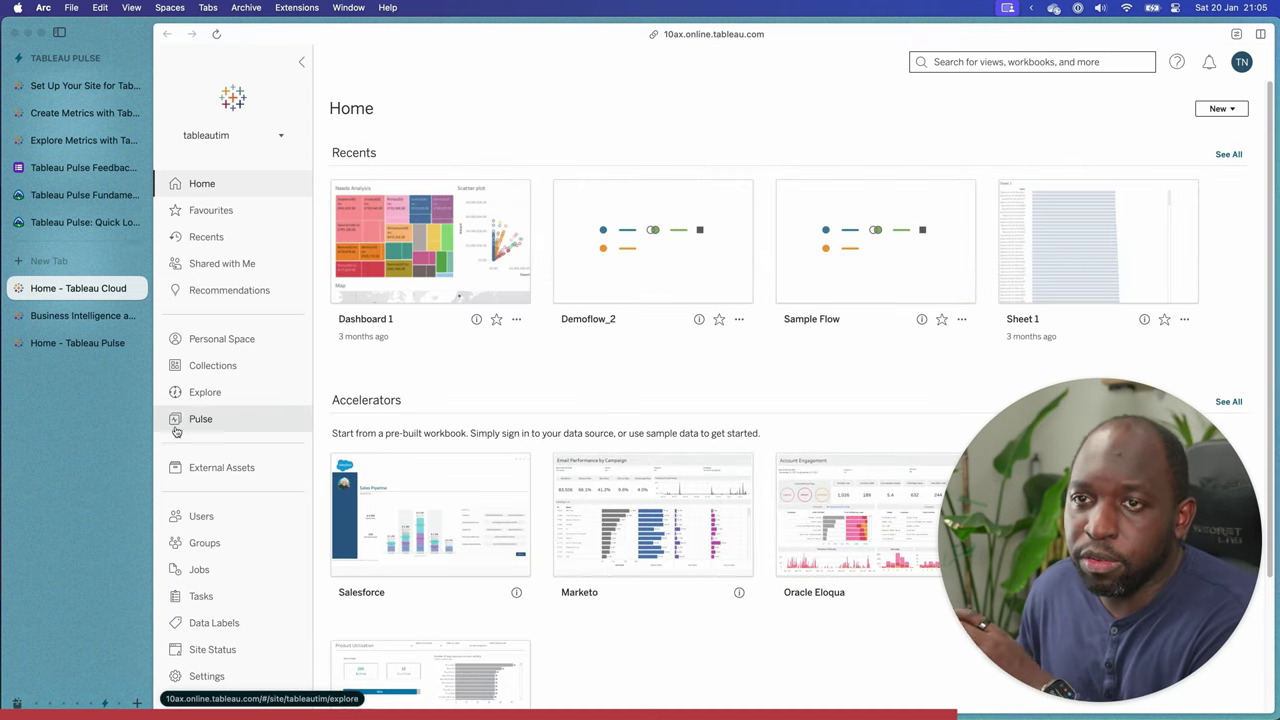
Open Pulse from the Tableau Cloud home page and go back to that home page.
{"action": "left_click", "coordinate": [224, 428]}
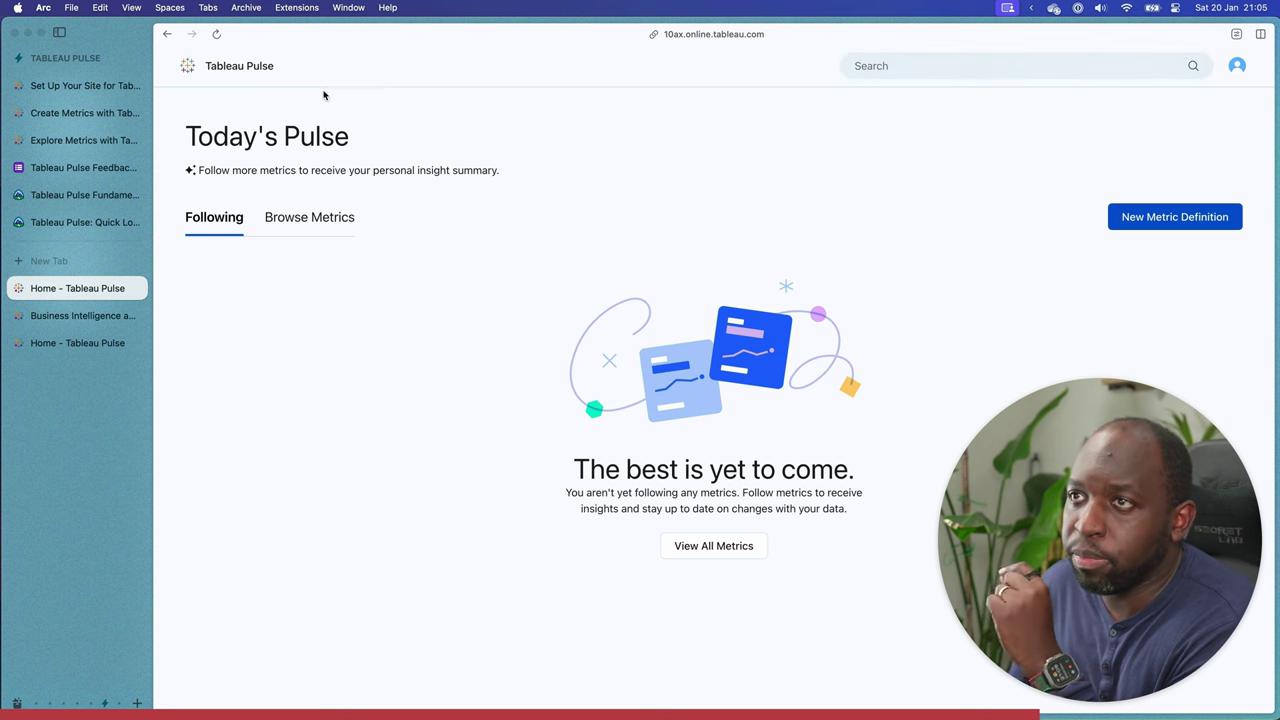
{"action": "left_click", "coordinate": [170, 36]}
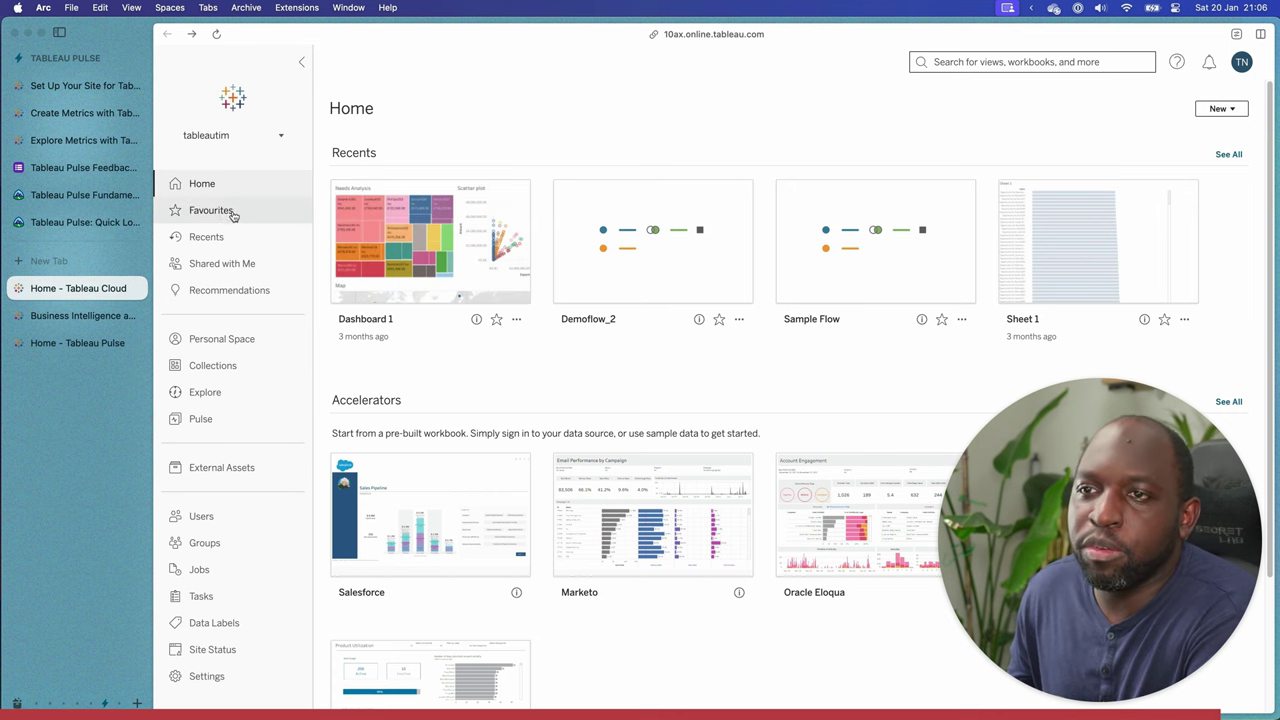
Open the Explore page and look through the content types that can be listed in place of Top-Level Projects.
{"action": "scroll", "coordinate": [602, 398], "scroll_direction": "down", "scroll_amount": 2}
{"action": "left_click", "coordinate": [222, 392]}
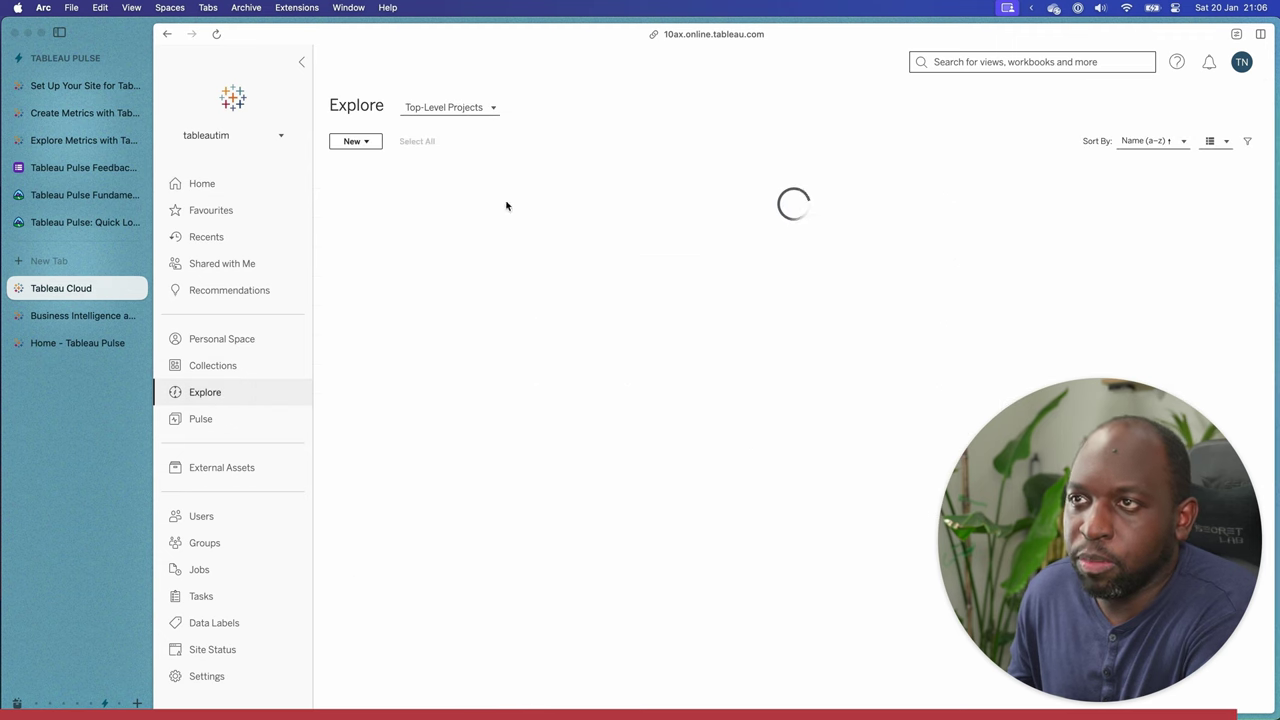
{"action": "left_click", "coordinate": [456, 108]}
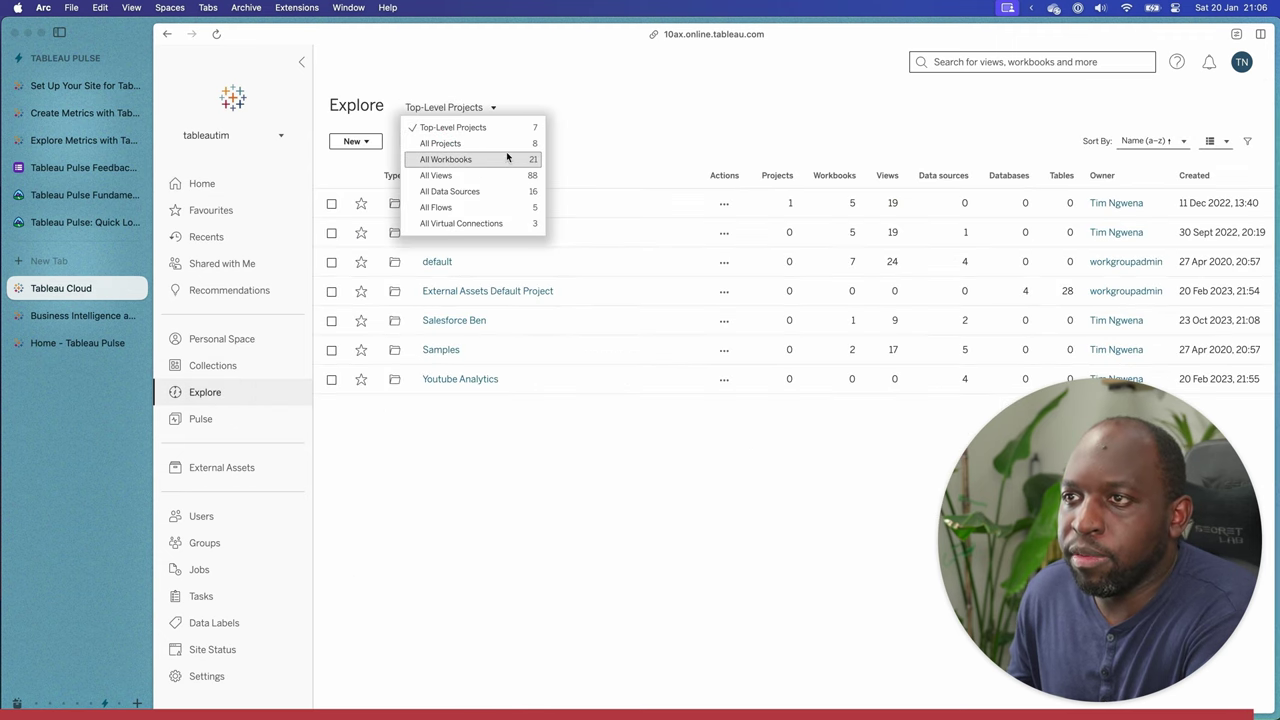
{"action": "left_click", "coordinate": [519, 463]}
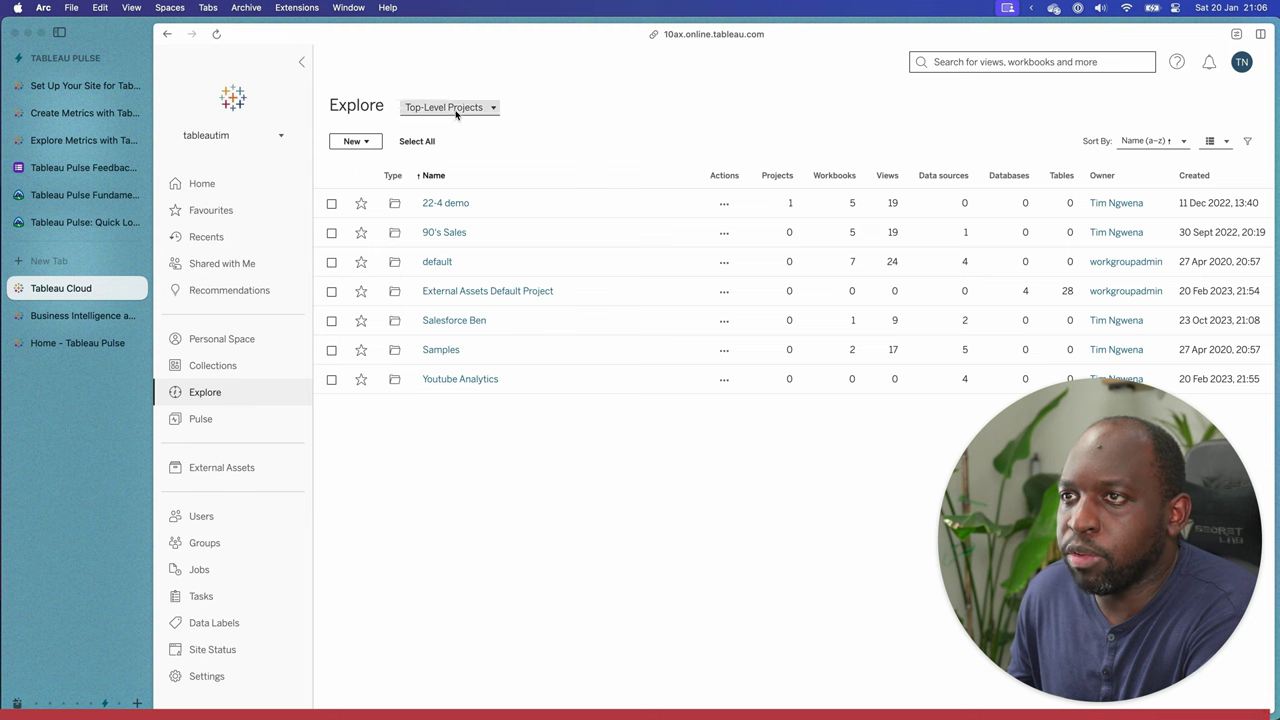
{"action": "left_click", "coordinate": [488, 112]}
{"action": "left_click", "coordinate": [829, 117]}
{"action": "left_click", "coordinate": [480, 107]}
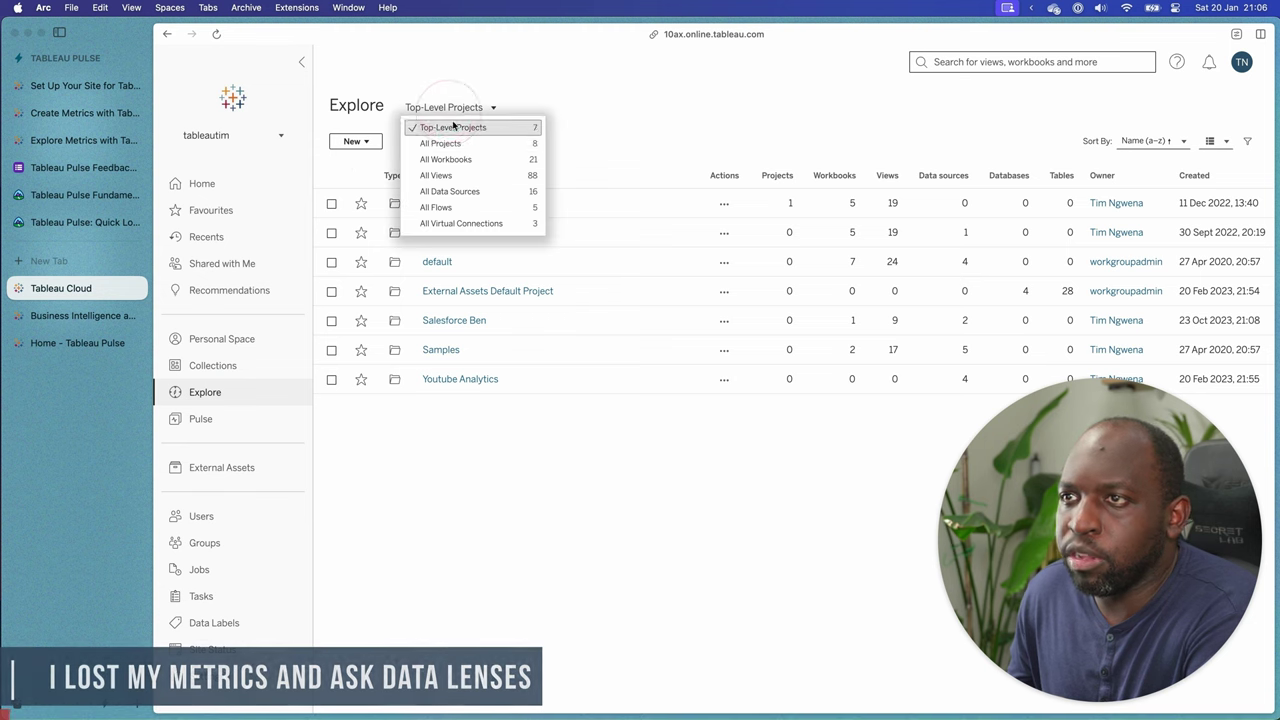
List All Workbooks on the Explore page and check which content types can be created new, leaving without creating anything.
{"action": "left_click", "coordinate": [490, 161]}
{"action": "scroll", "coordinate": [490, 370], "scroll_direction": "down", "scroll_amount": 3}
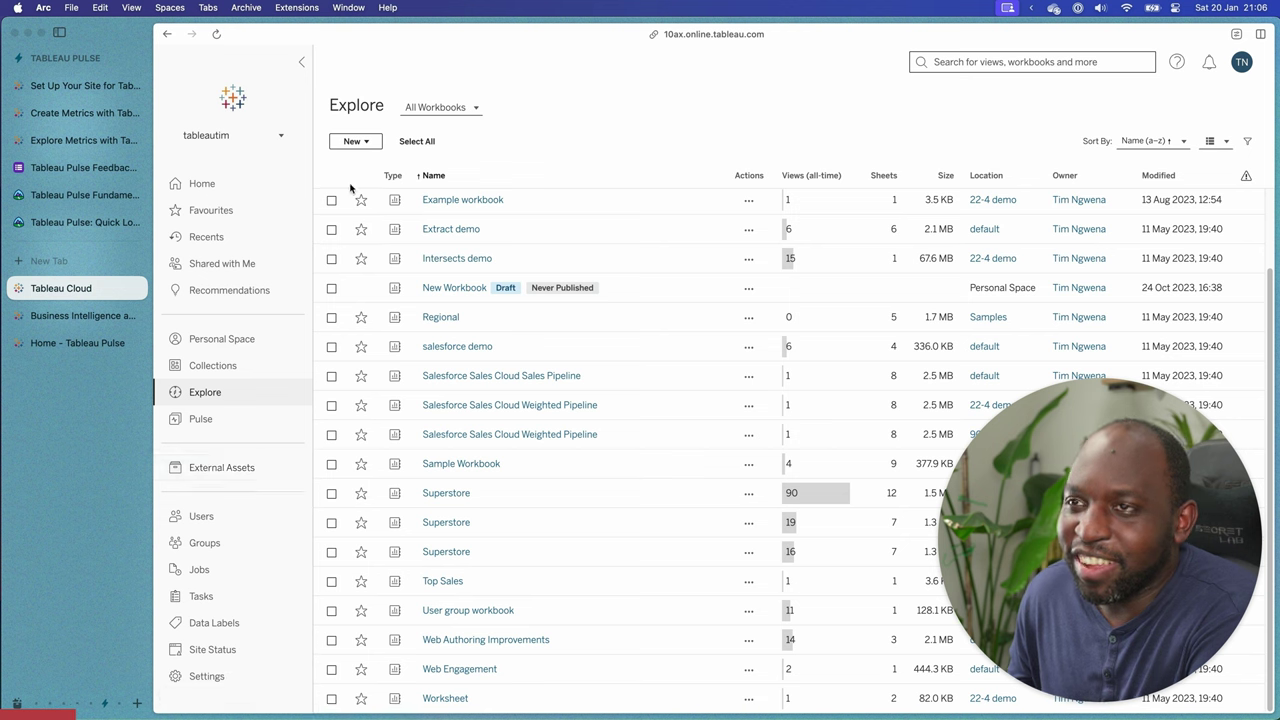
{"action": "left_click", "coordinate": [356, 141]}
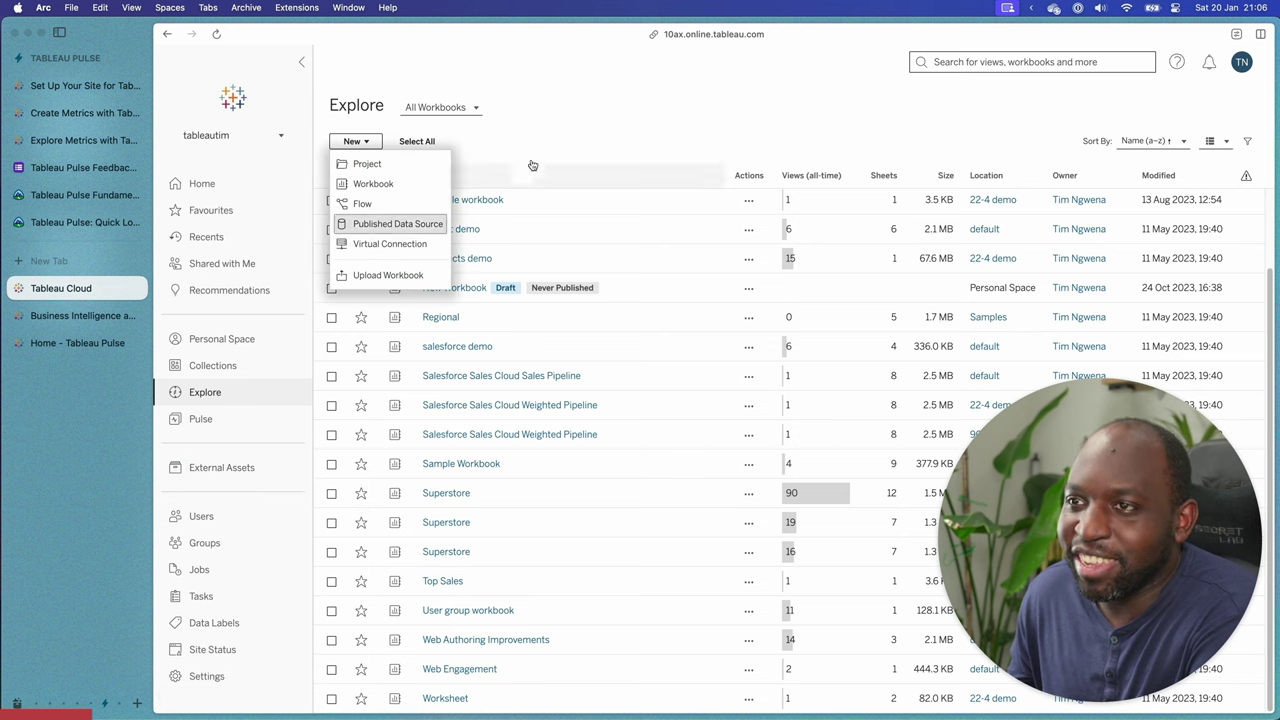
{"action": "left_click", "coordinate": [607, 124]}
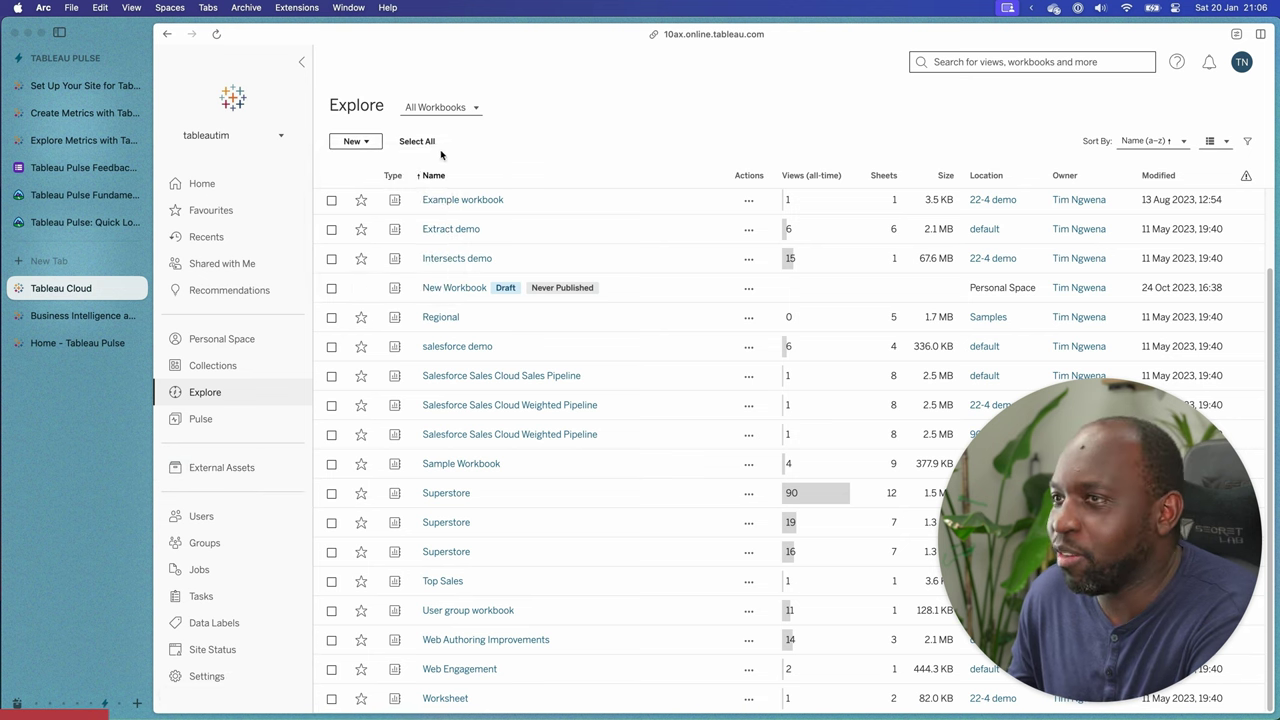
Show the workbooks as a grid and look through their thumbnails down to the end of the list and back.
{"action": "left_click", "coordinate": [1214, 141]}
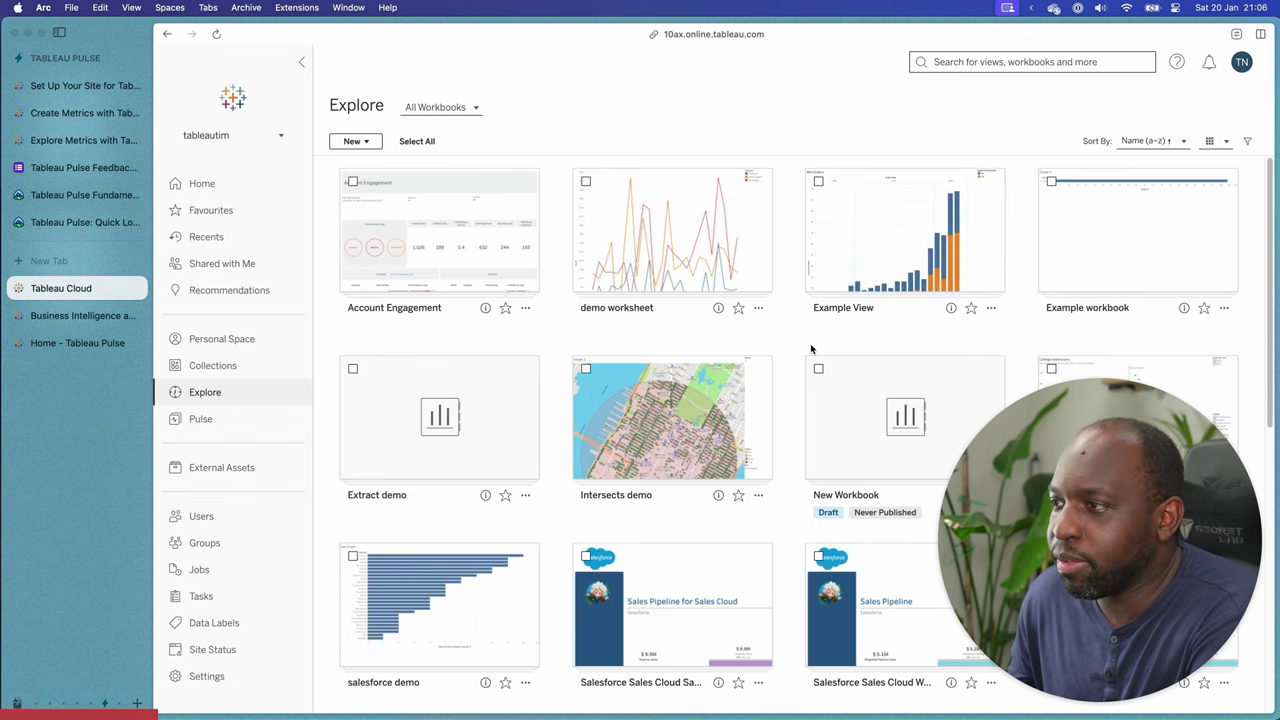
{"action": "scroll", "coordinate": [811, 348], "scroll_direction": "down", "scroll_amount": 10}
{"action": "scroll", "coordinate": [810, 350], "scroll_direction": "up", "scroll_amount": 9}
{"action": "scroll", "coordinate": [810, 350], "scroll_direction": "up", "scroll_amount": 2}
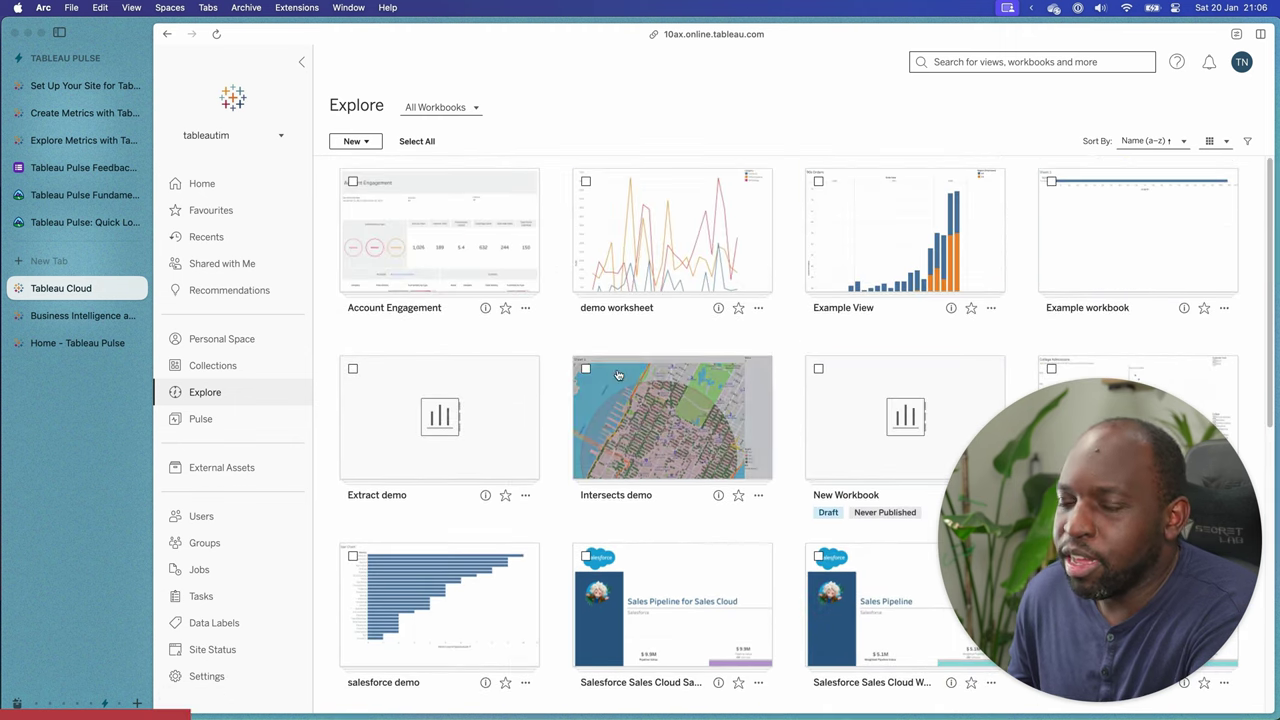
{"action": "scroll", "coordinate": [622, 376], "scroll_direction": "down", "scroll_amount": 15}
{"action": "scroll", "coordinate": [590, 360], "scroll_direction": "up", "scroll_amount": 15}
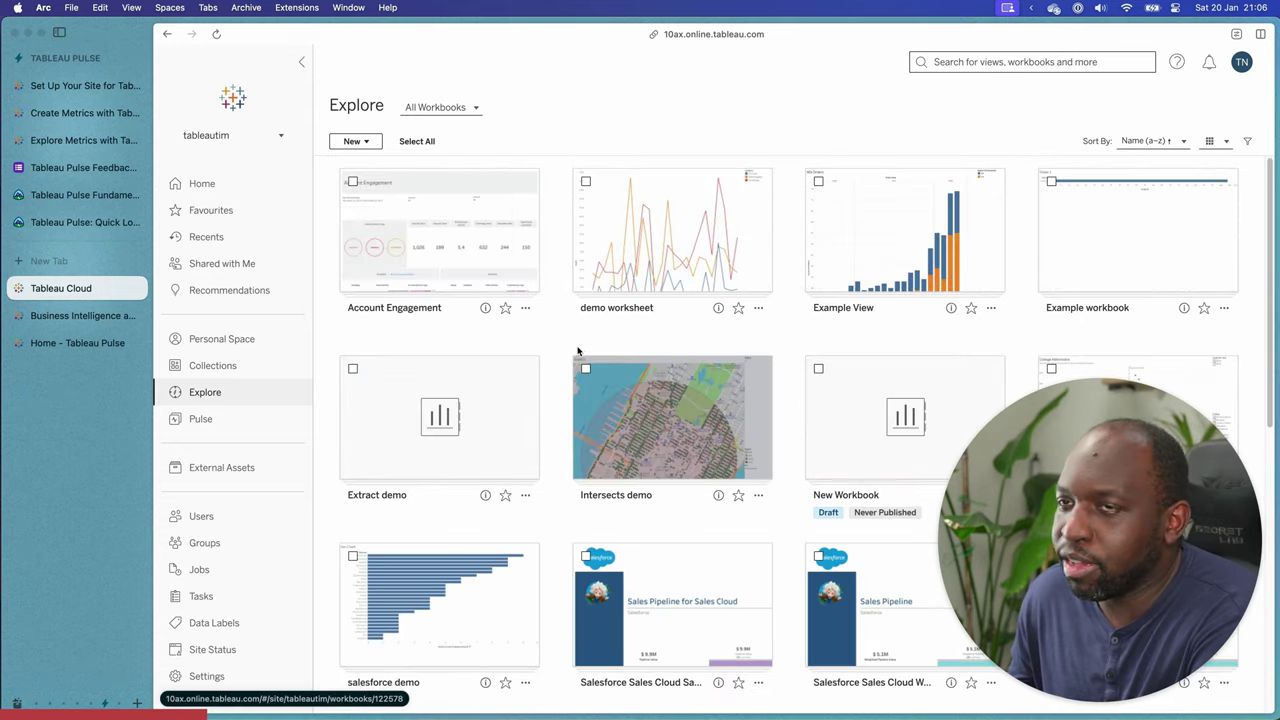
Go back to the top-level projects and open the Forecast view of the Superstore workbook in the 90's Sales project.
{"action": "left_click", "coordinate": [208, 393]}
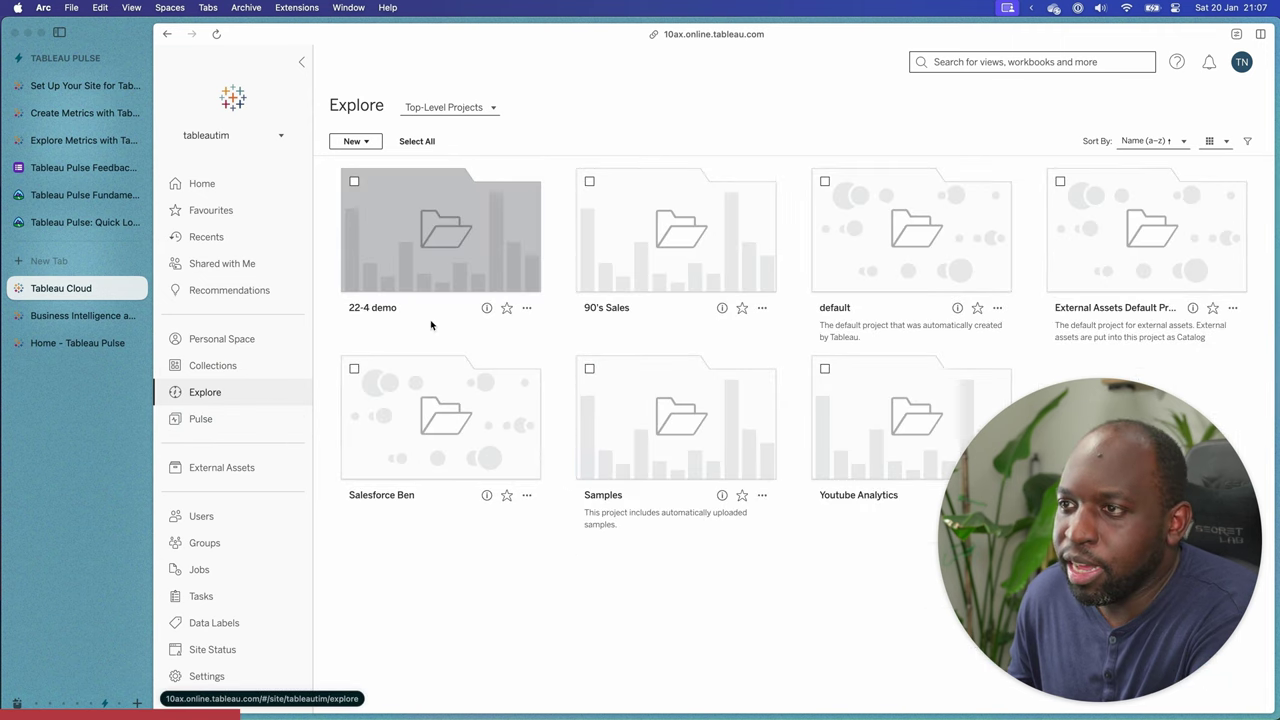
{"action": "left_click", "coordinate": [606, 307]}
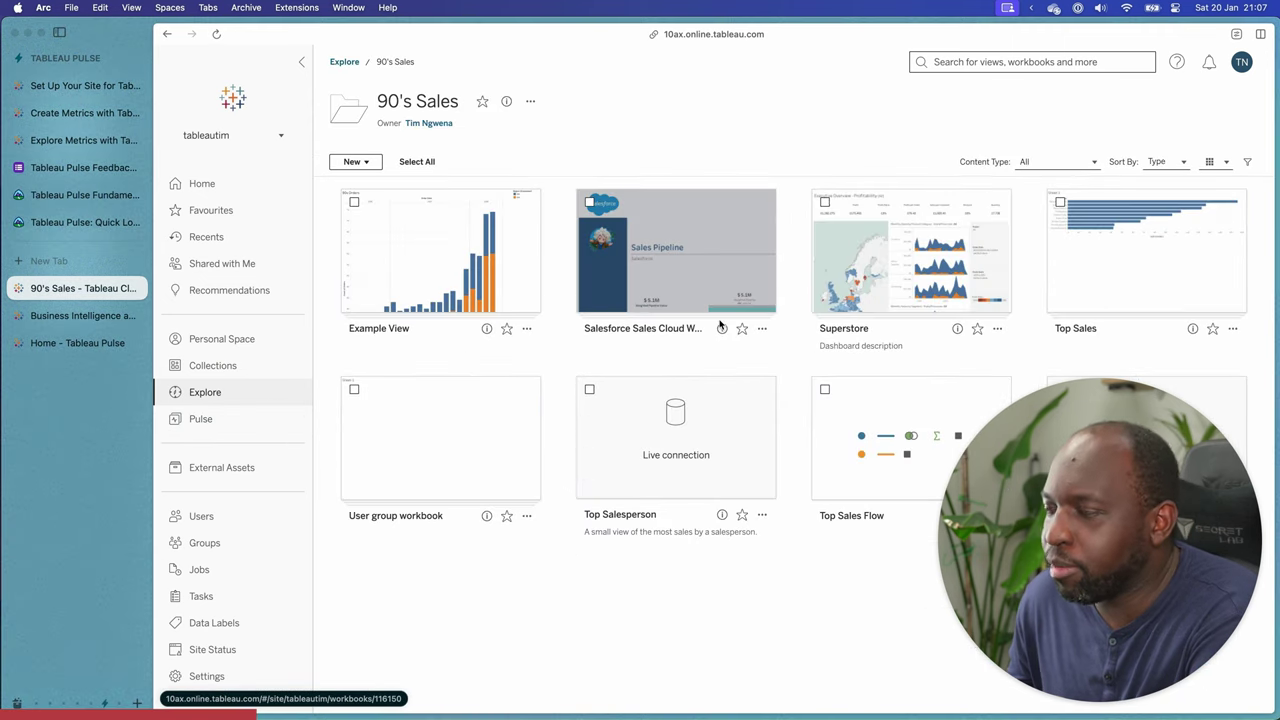
{"action": "left_click", "coordinate": [820, 277]}
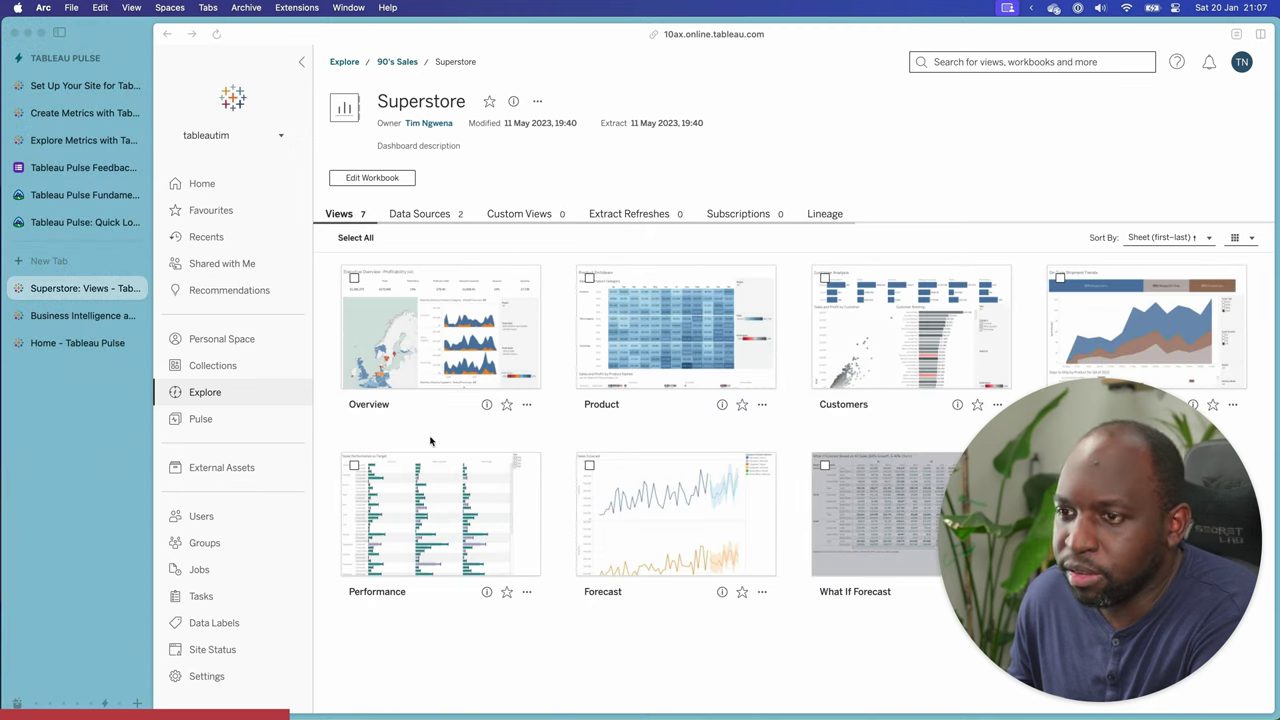
{"action": "left_click", "coordinate": [825, 405]}
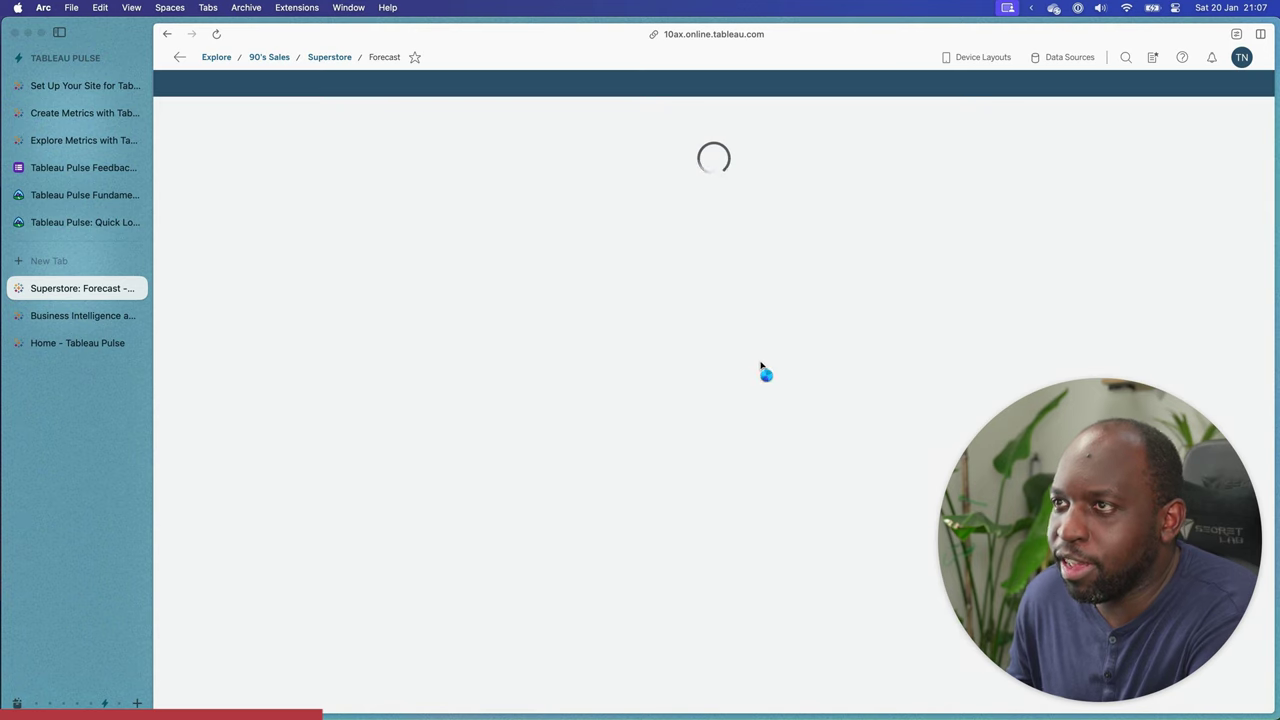
Select a data point on the Consumer sales line, check the Watch and Share options of the Forecast view and close them.
{"action": "mouse_move", "coordinate": [918, 196]}
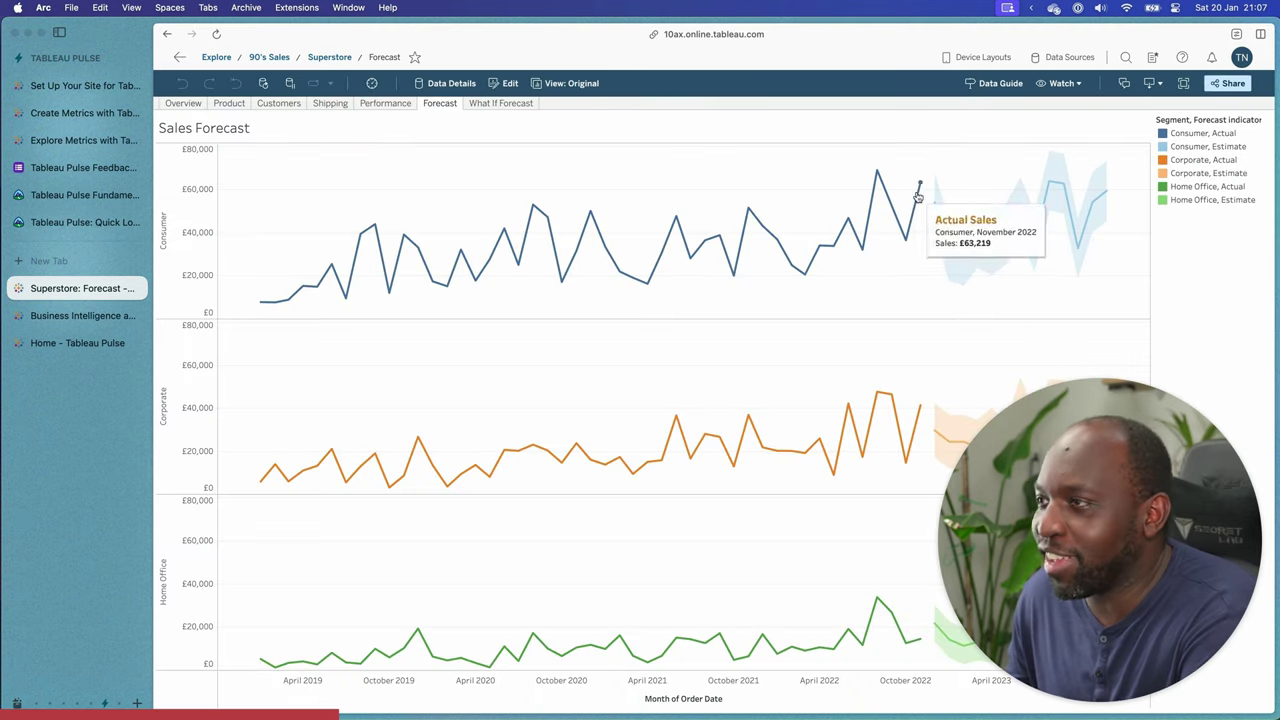
{"action": "left_click", "coordinate": [877, 172]}
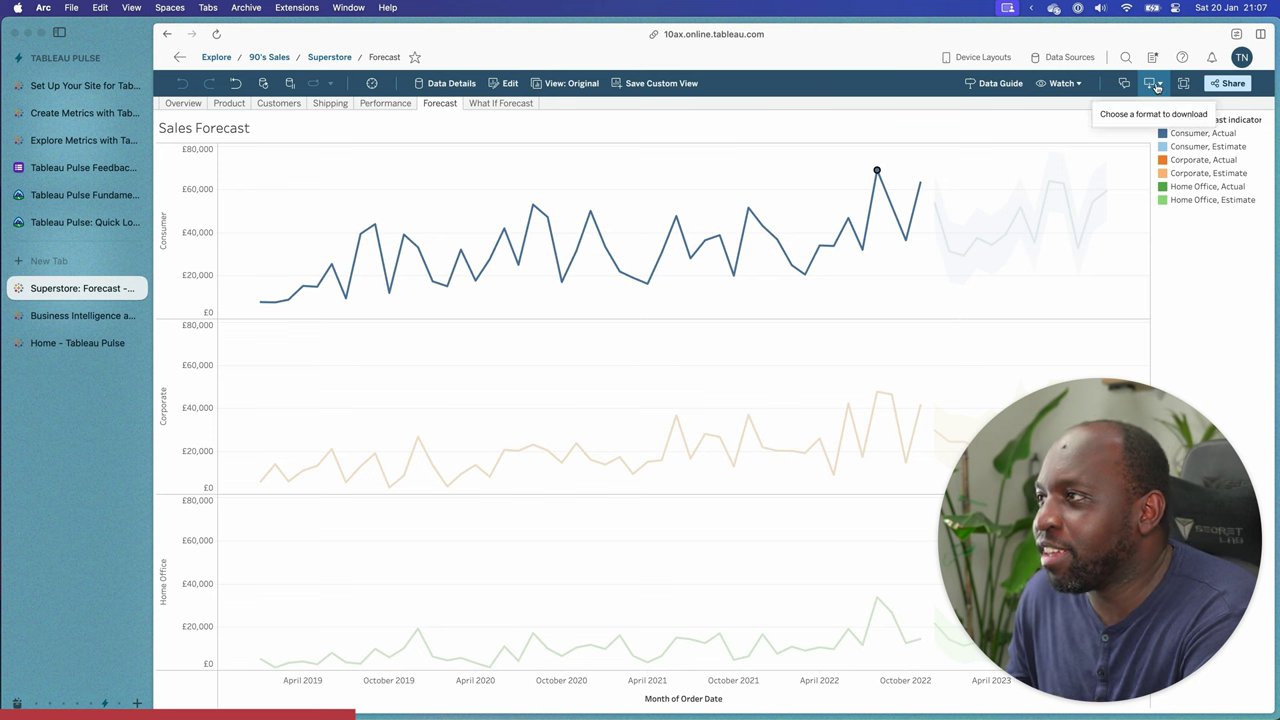
{"action": "left_click", "coordinate": [1062, 83]}
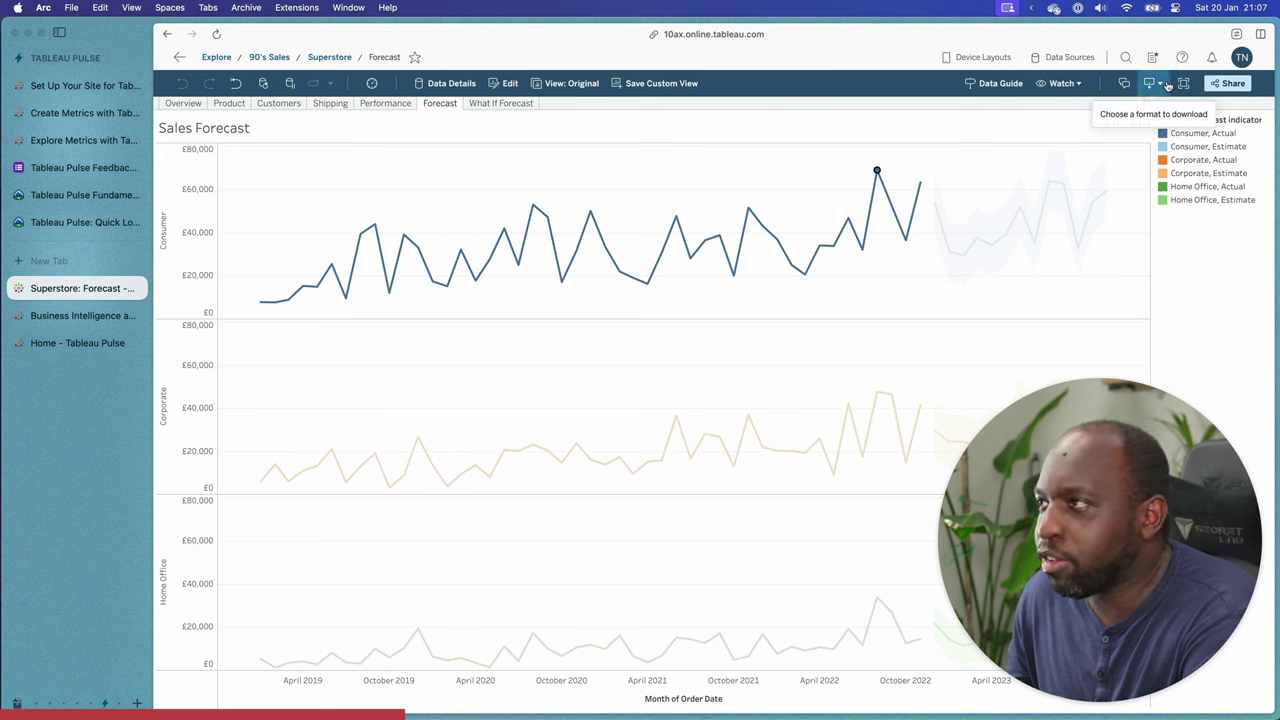
{"action": "left_click", "coordinate": [1160, 84]}
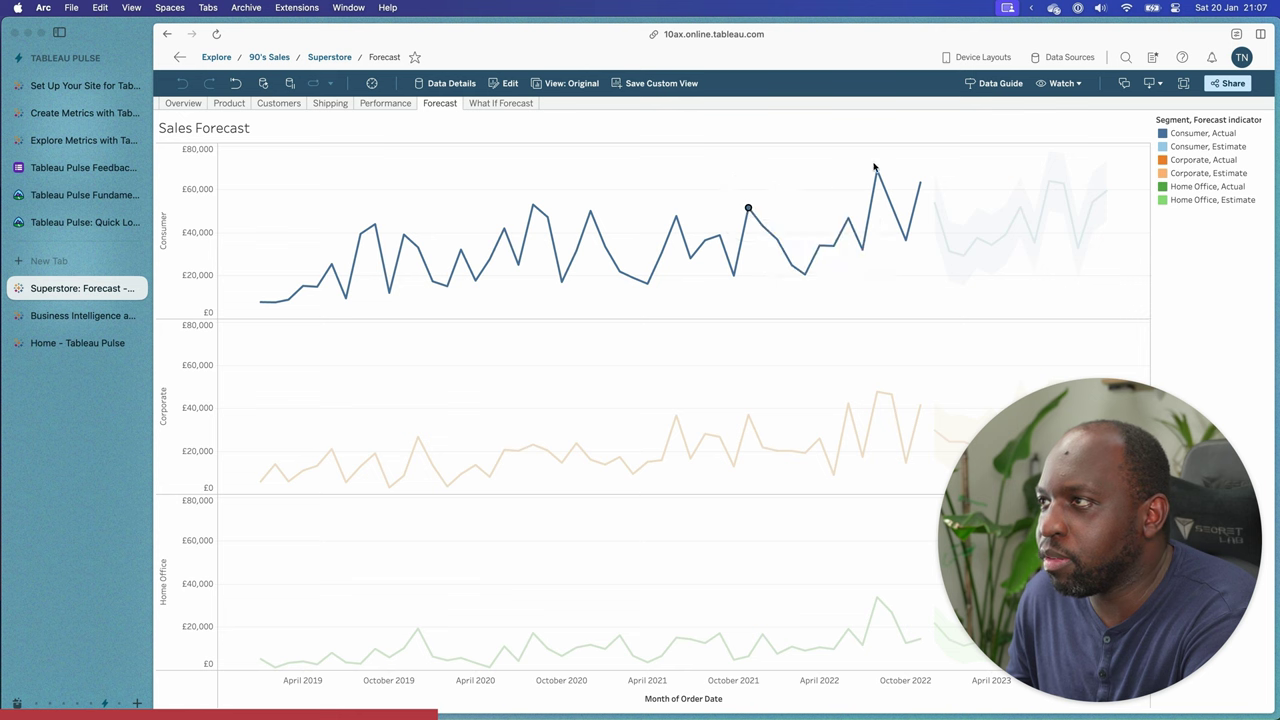
{"action": "left_click", "coordinate": [1072, 88]}
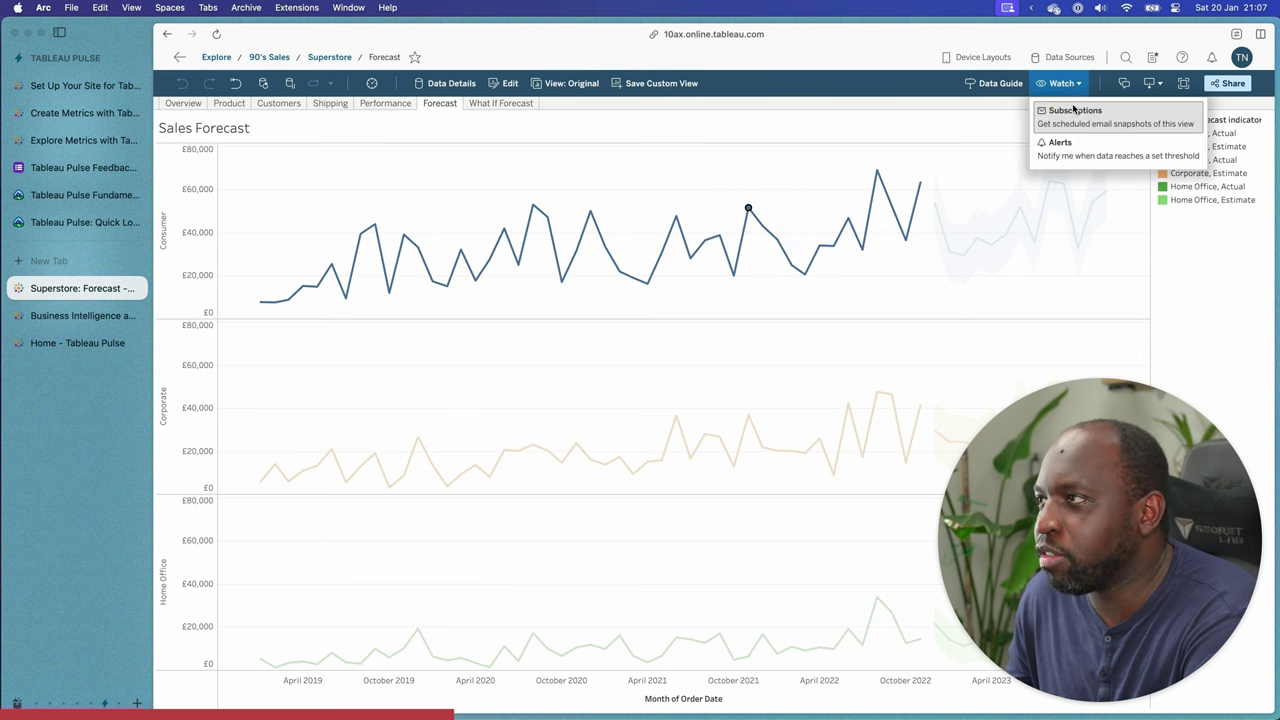
{"action": "left_click", "coordinate": [1228, 83]}
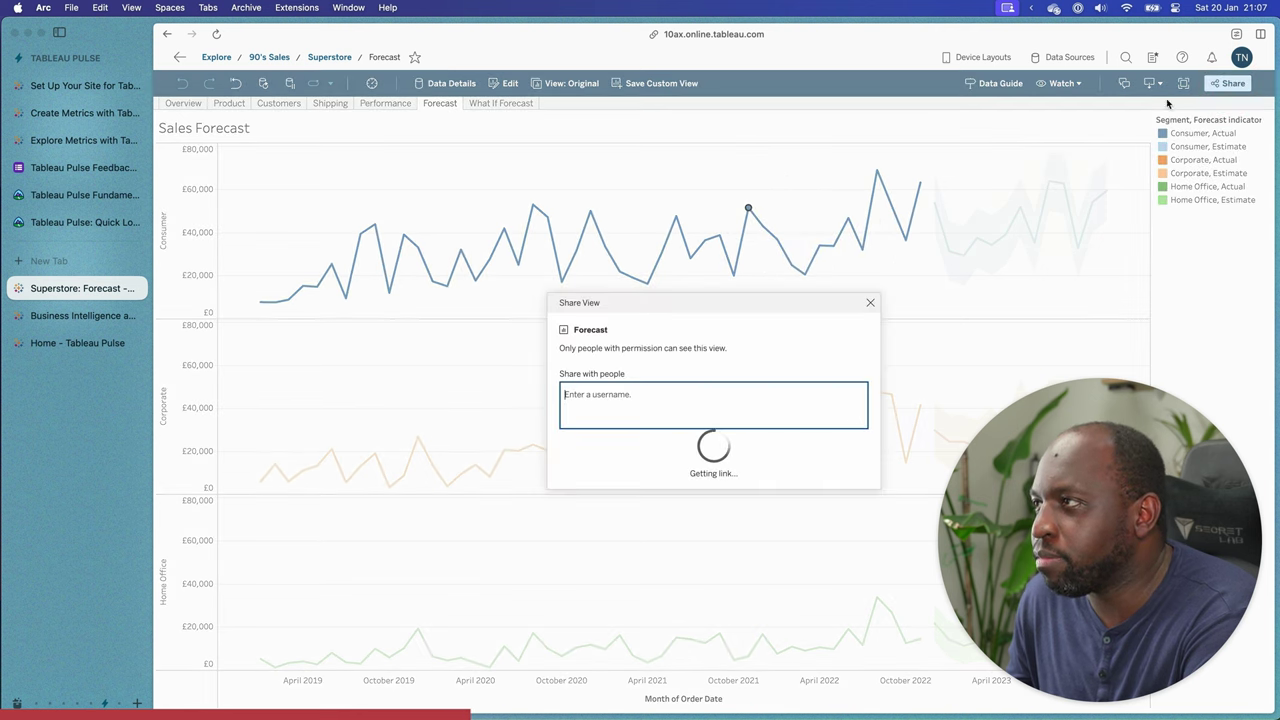
{"action": "left_click", "coordinate": [871, 302]}
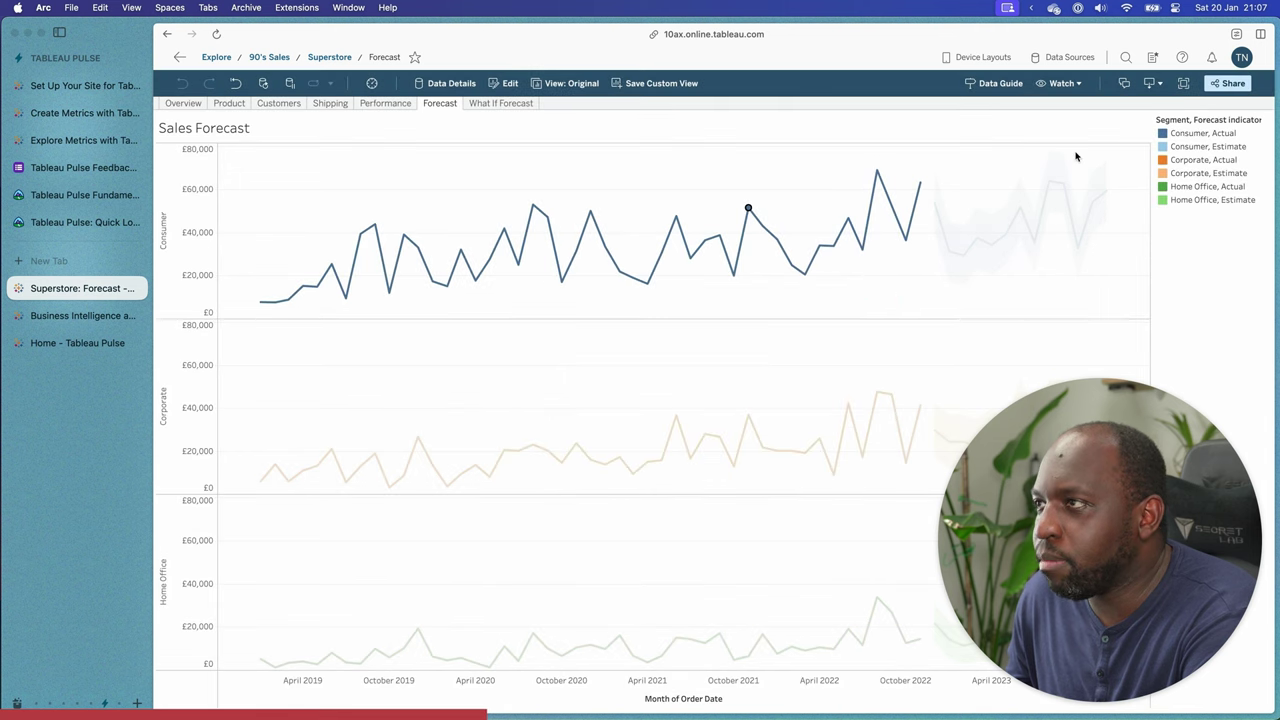
Return to the Explore page, list All Views and look through the view thumbnails.
{"action": "left_click", "coordinate": [216, 57]}
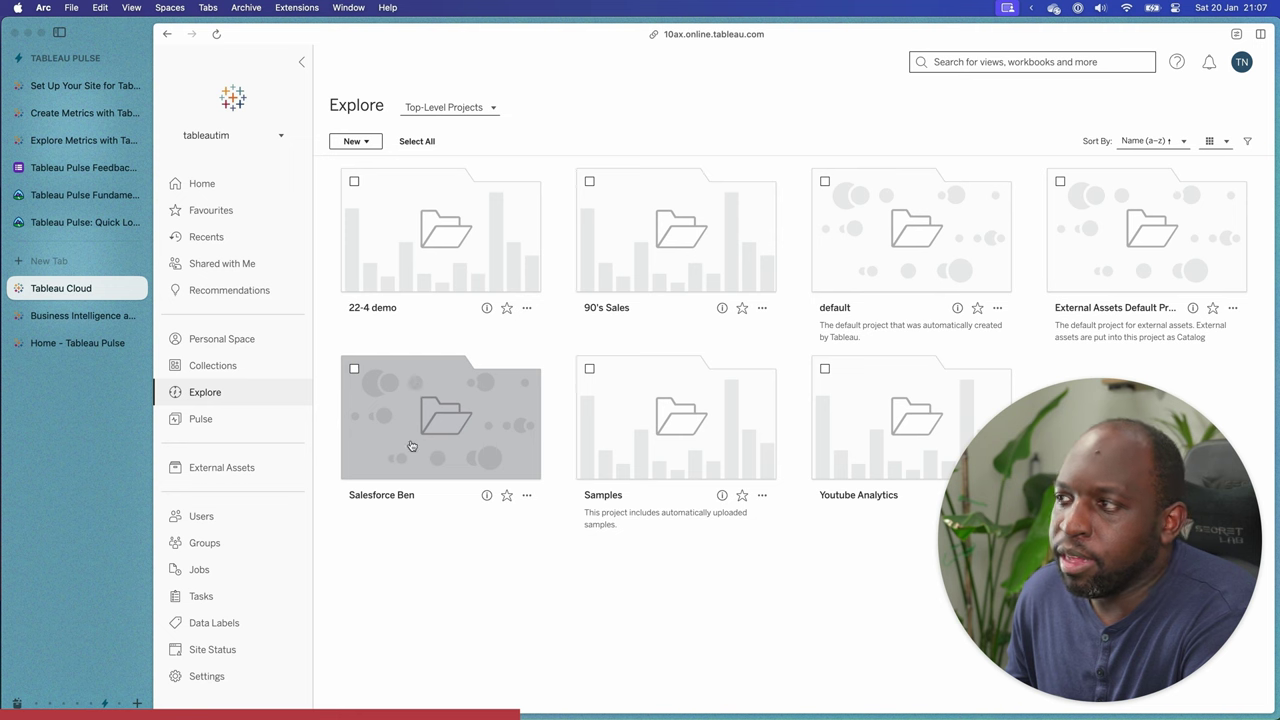
{"action": "left_click", "coordinate": [209, 396]}
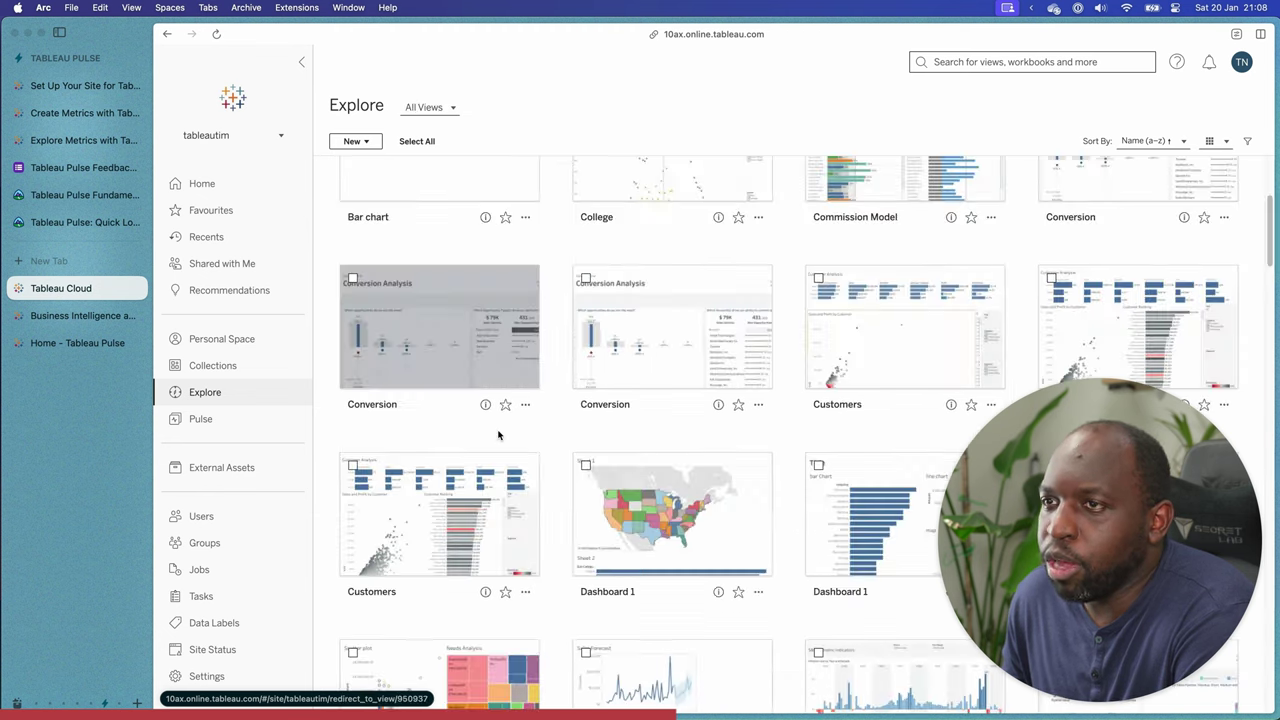
{"action": "scroll", "coordinate": [499, 437], "scroll_direction": "down", "scroll_amount": 5}
{"action": "scroll", "coordinate": [499, 437], "scroll_direction": "down", "scroll_amount": 10}
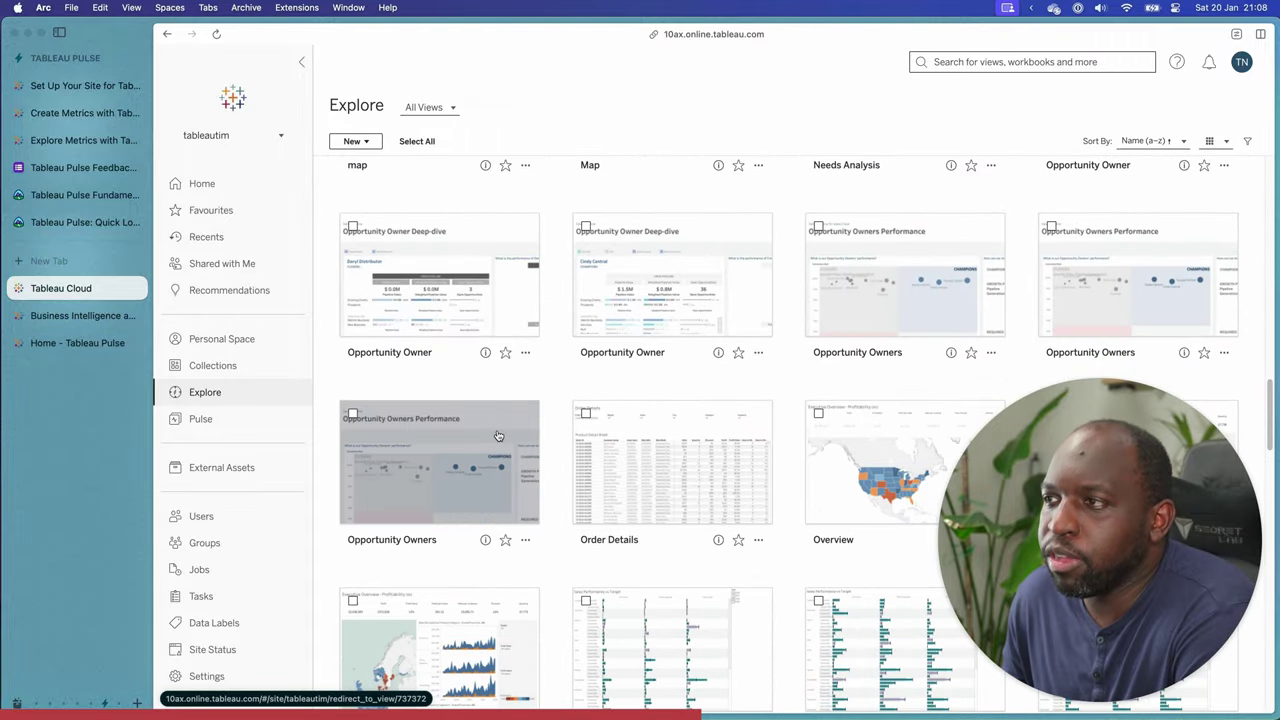
{"action": "scroll", "coordinate": [498, 436], "scroll_direction": "down", "scroll_amount": 5}
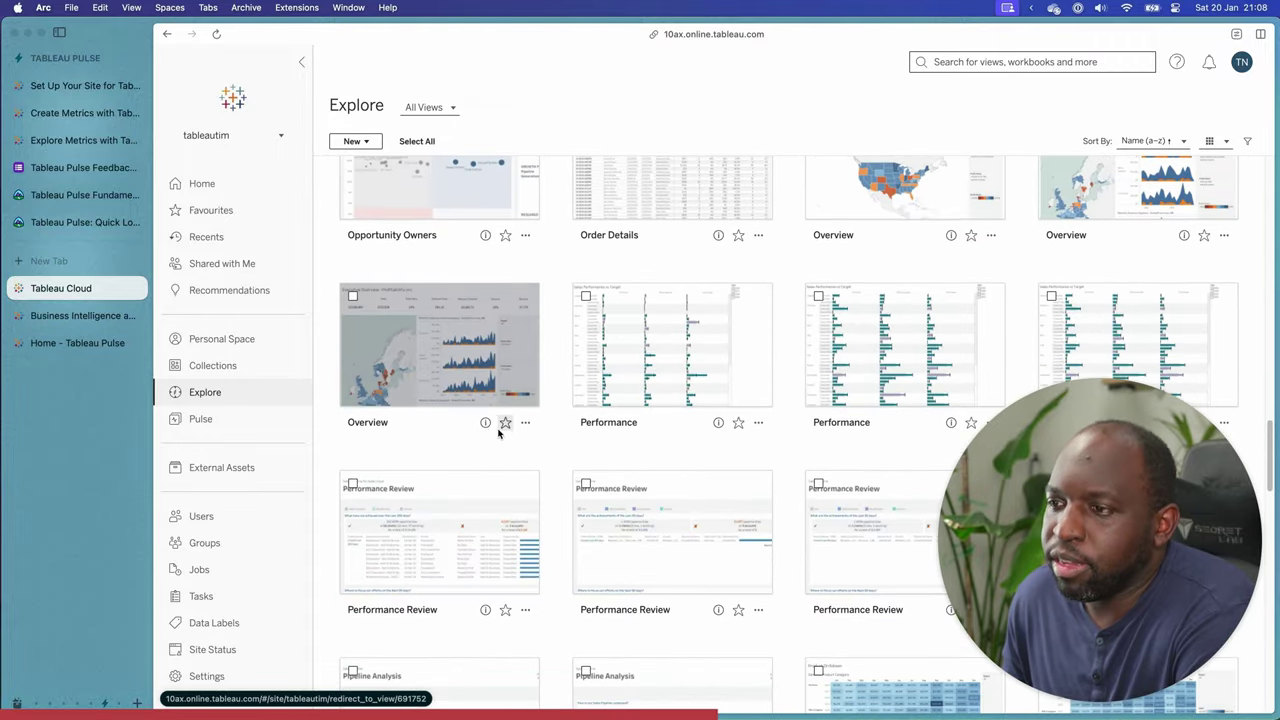
{"action": "scroll", "coordinate": [498, 433], "scroll_direction": "down", "scroll_amount": 5}
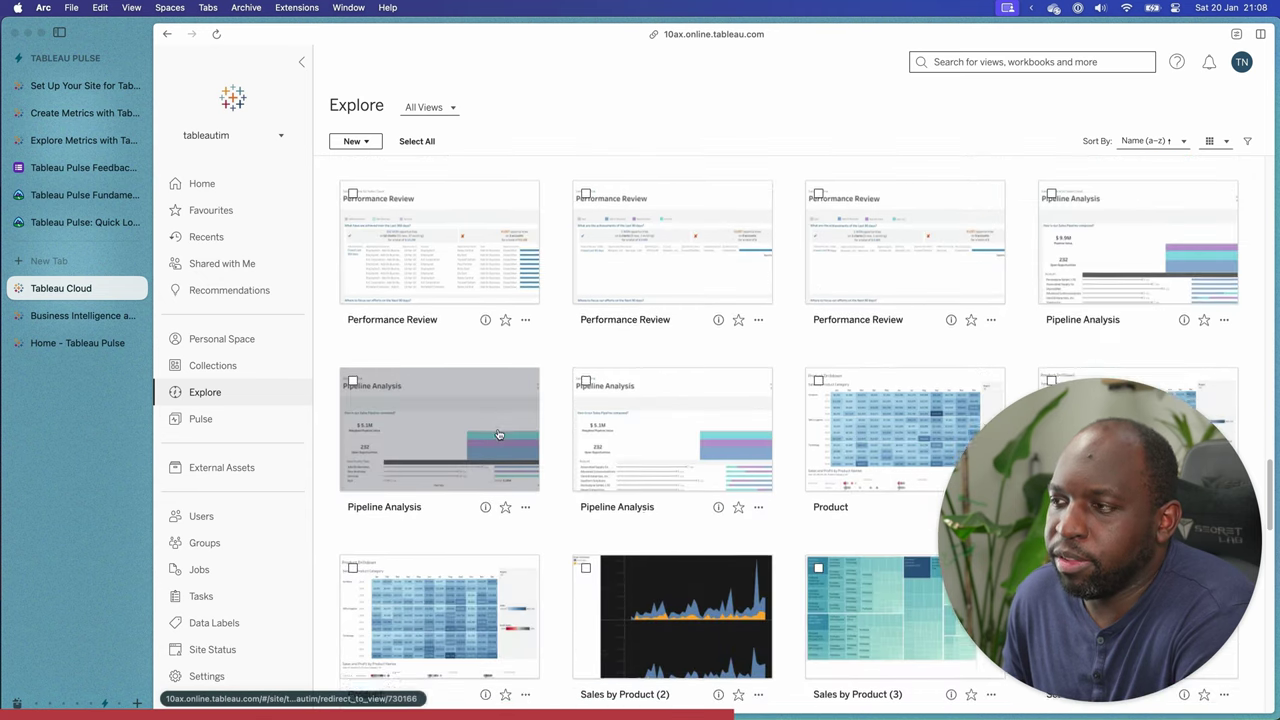
{"action": "scroll", "coordinate": [499, 434], "scroll_direction": "down", "scroll_amount": 12}
{"action": "scroll", "coordinate": [498, 432], "scroll_direction": "up", "scroll_amount": 20}
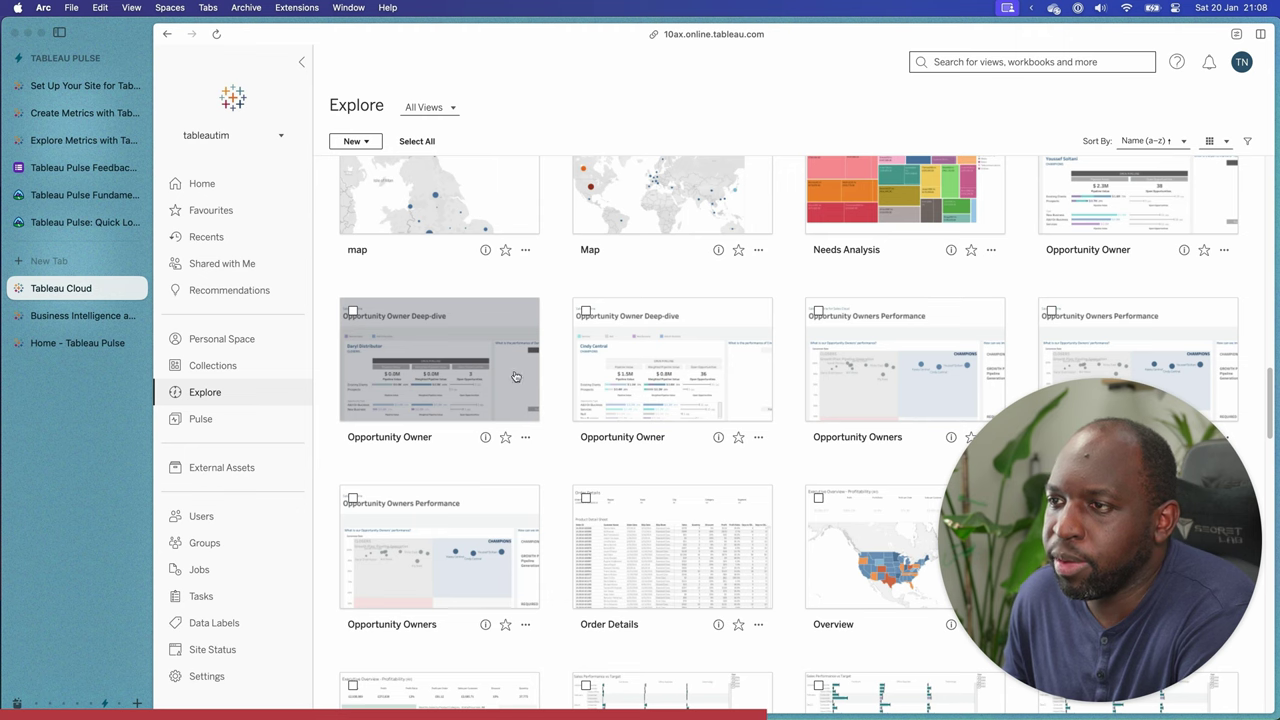
{"action": "scroll", "coordinate": [540, 405], "scroll_direction": "up", "scroll_amount": 4}
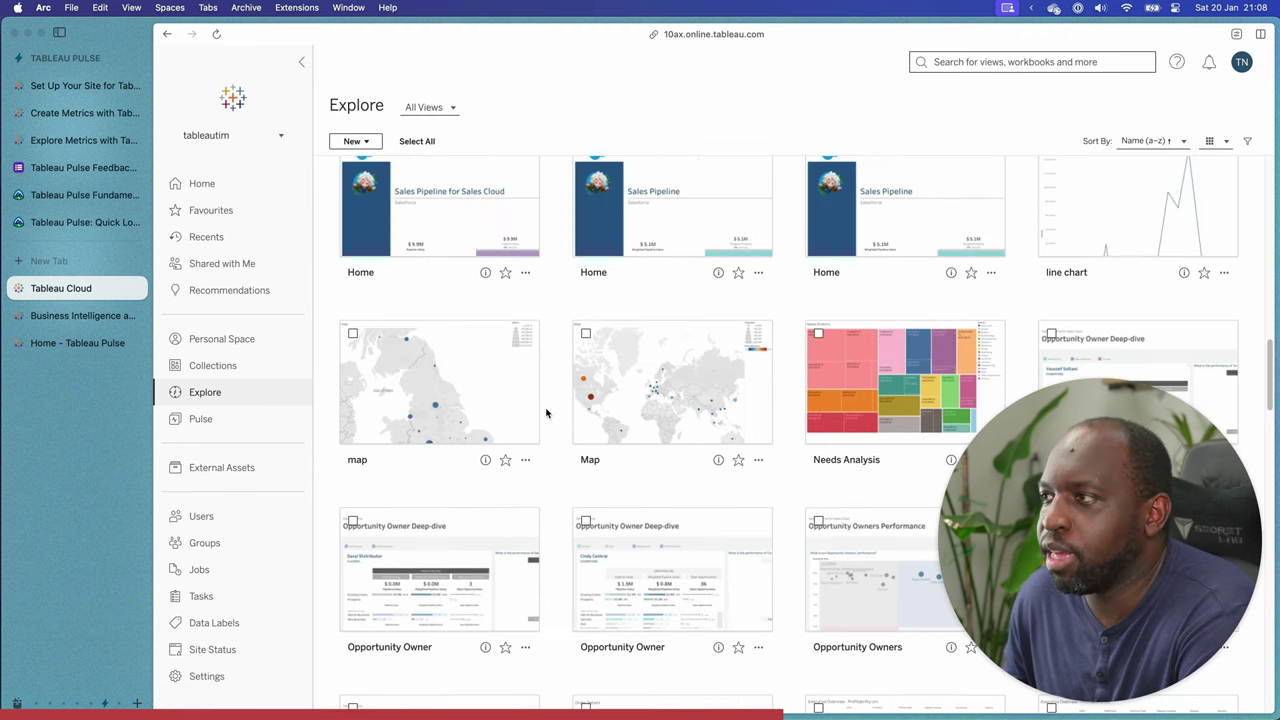
{"action": "scroll", "coordinate": [546, 412], "scroll_direction": "up", "scroll_amount": 10}
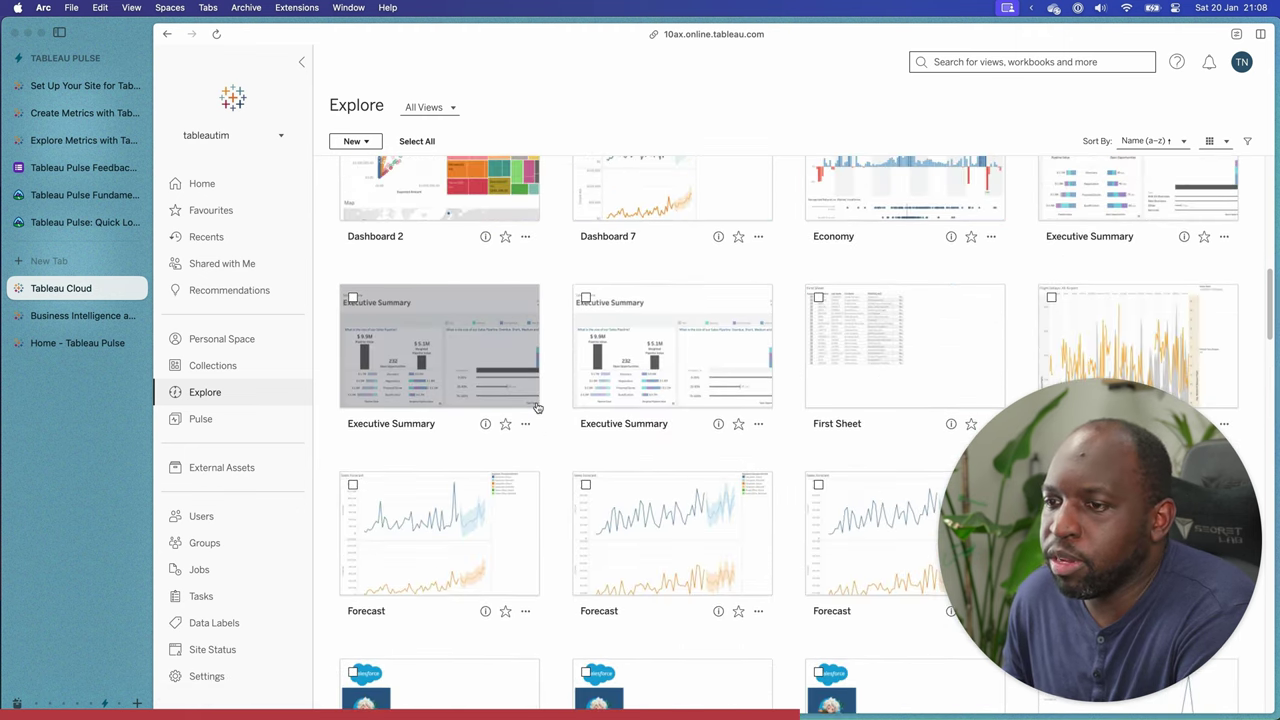
{"action": "scroll", "coordinate": [536, 407], "scroll_direction": "up", "scroll_amount": 10}
{"action": "scroll", "coordinate": [536, 407], "scroll_direction": "up", "scroll_amount": 10}
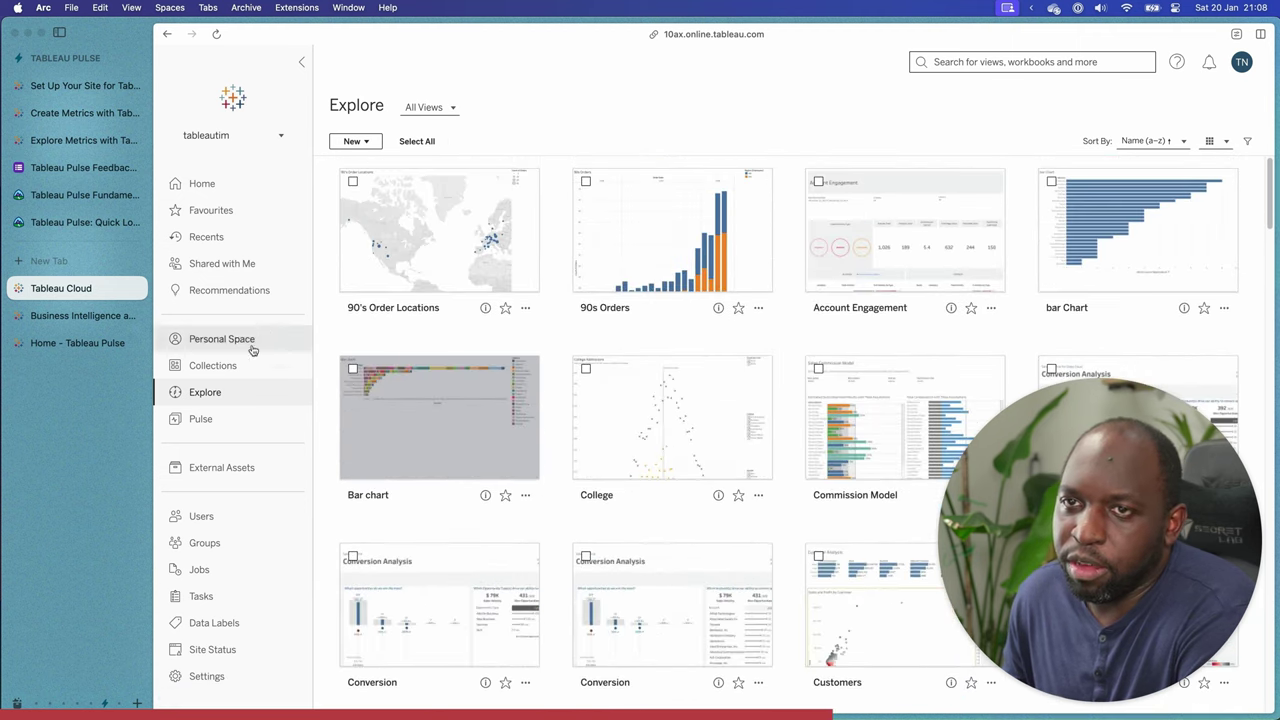
Move the Tableau Pulse home tab directly below the Tableau Cloud tab and switch back to Tableau Cloud.
{"action": "left_click_drag", "start_coordinate": [53, 345], "coordinate": [43, 316]}
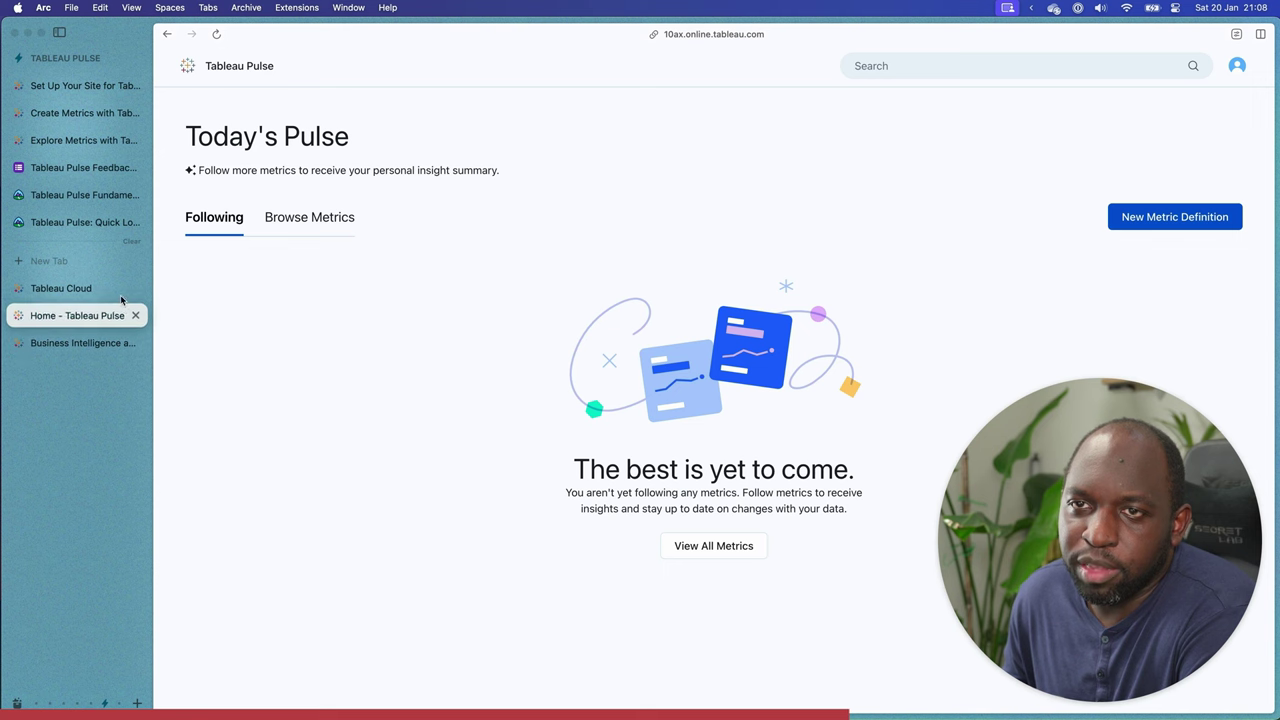
{"action": "left_click", "coordinate": [60, 288]}
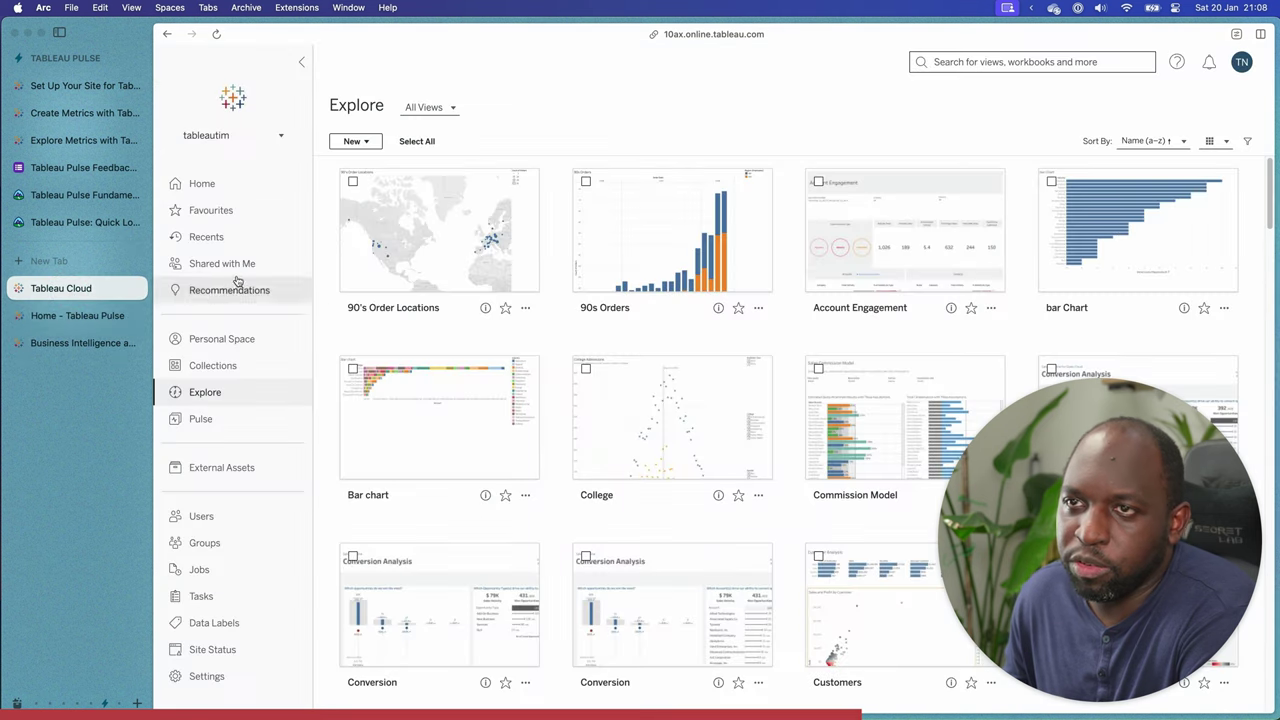
List All Data Sources on the Explore page and show them in List View.
{"action": "left_click", "coordinate": [449, 108]}
{"action": "left_click", "coordinate": [463, 192]}
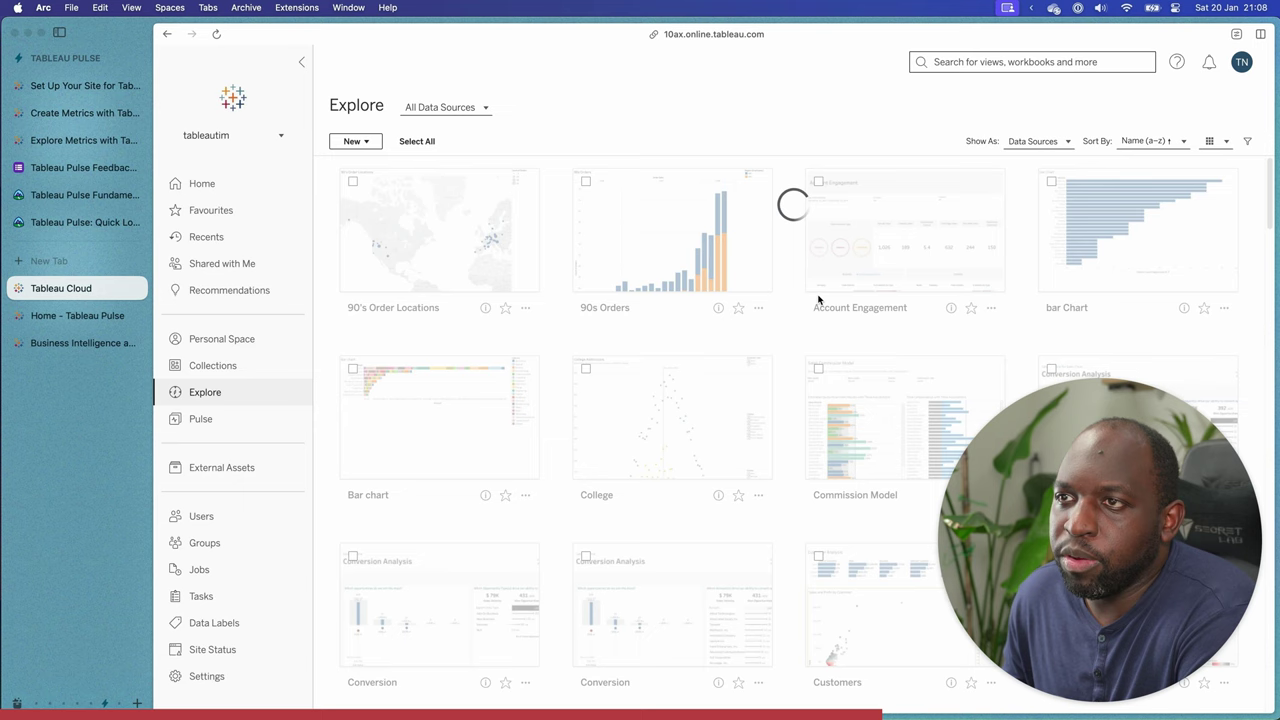
{"action": "left_click", "coordinate": [1226, 142]}
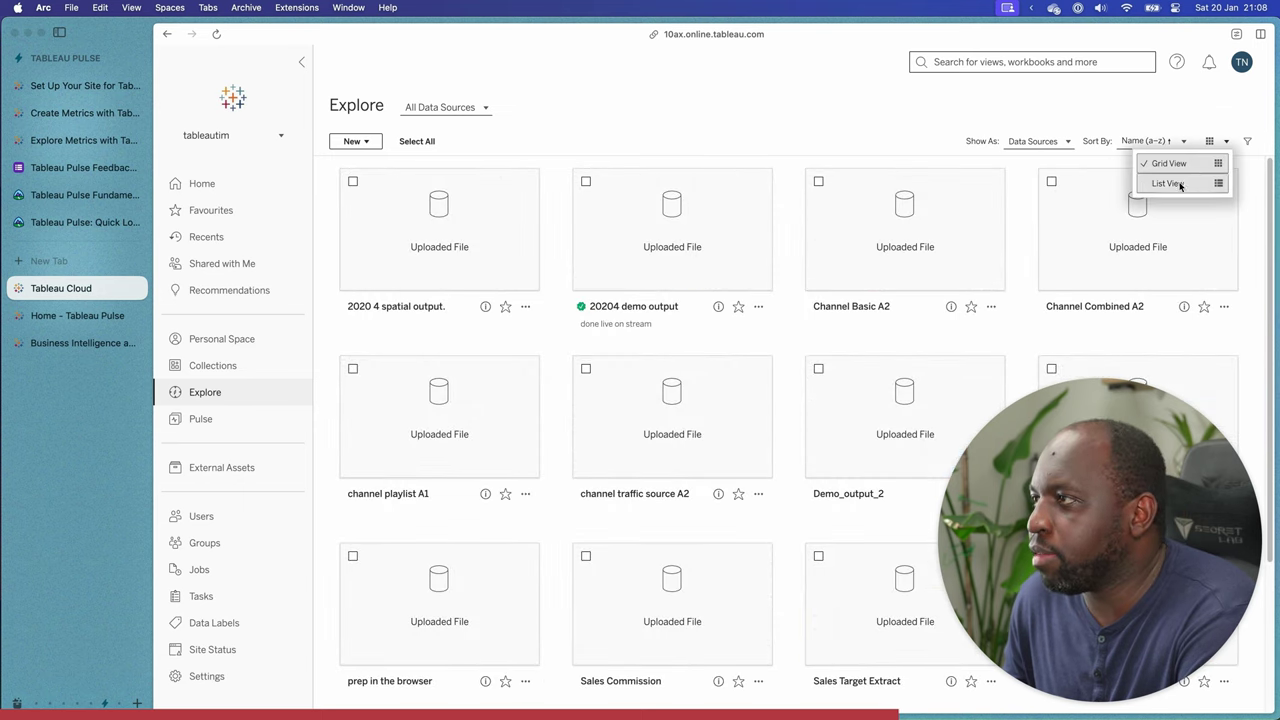
{"action": "left_click", "coordinate": [1165, 184]}
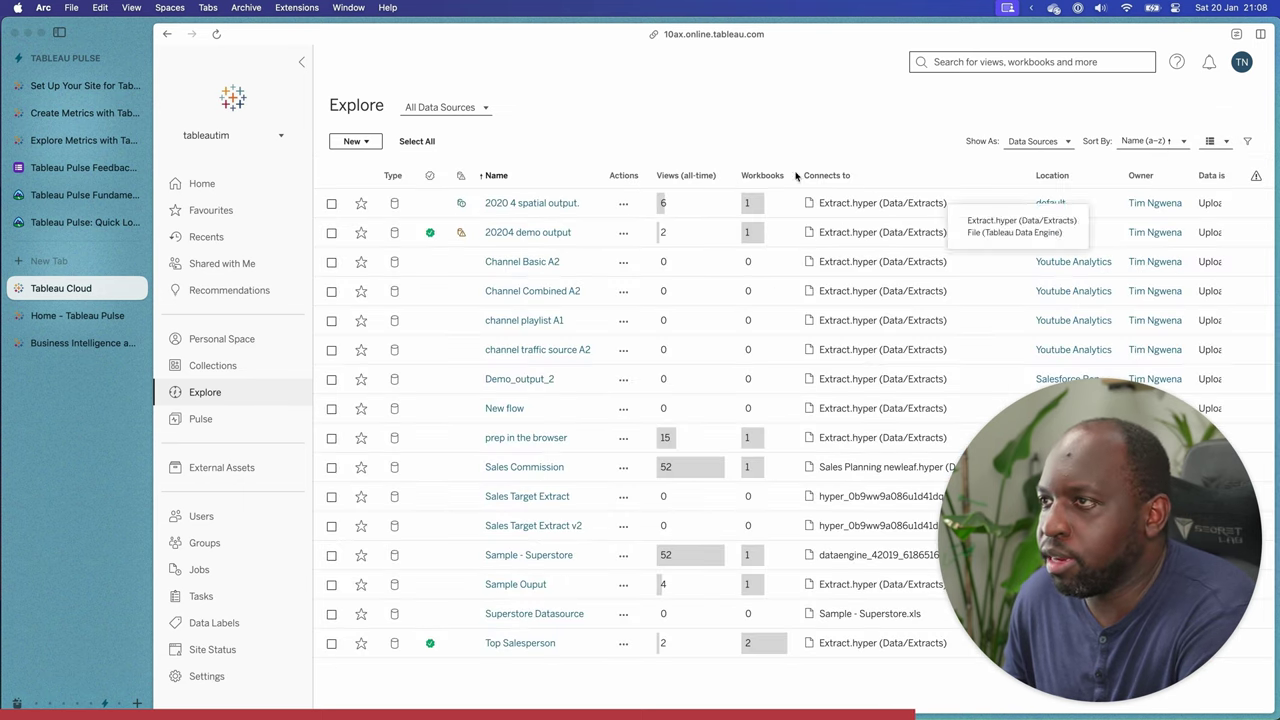
Sort the data sources by workbooks, by all-time views and again by workbooks, and open the Top Salesperson data source.
{"action": "left_click", "coordinate": [766, 176]}
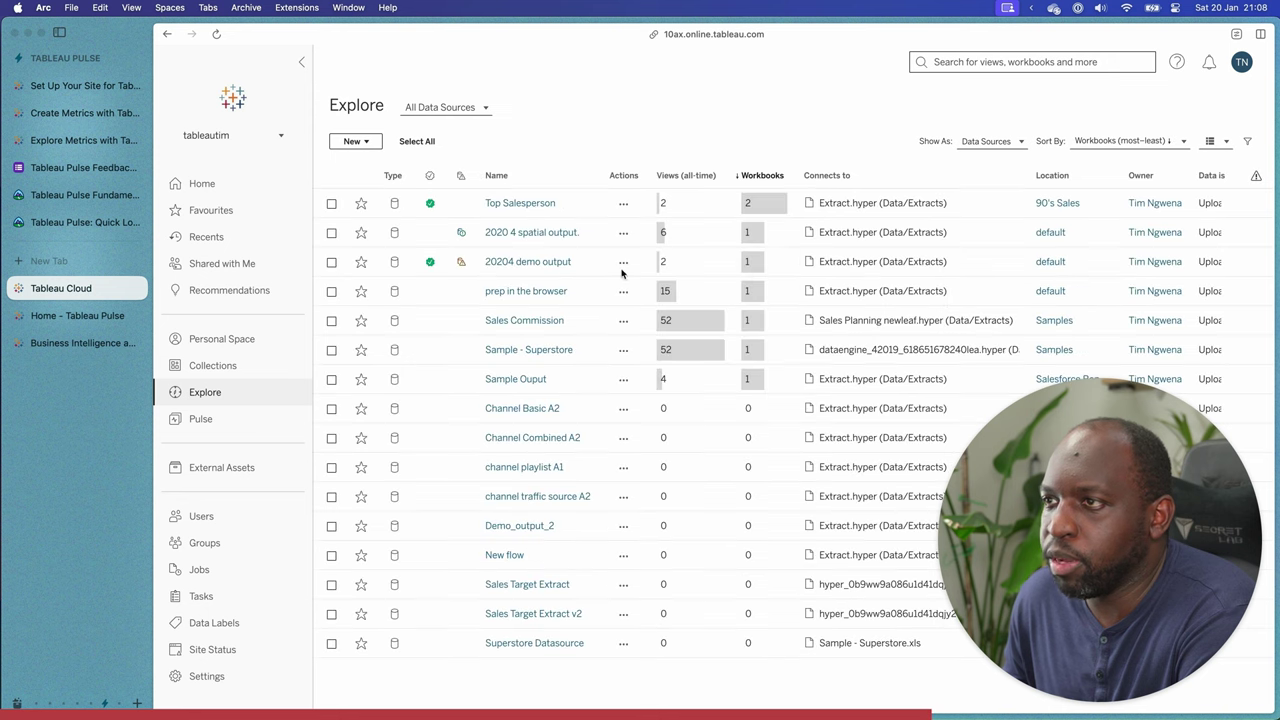
{"action": "left_click", "coordinate": [685, 175]}
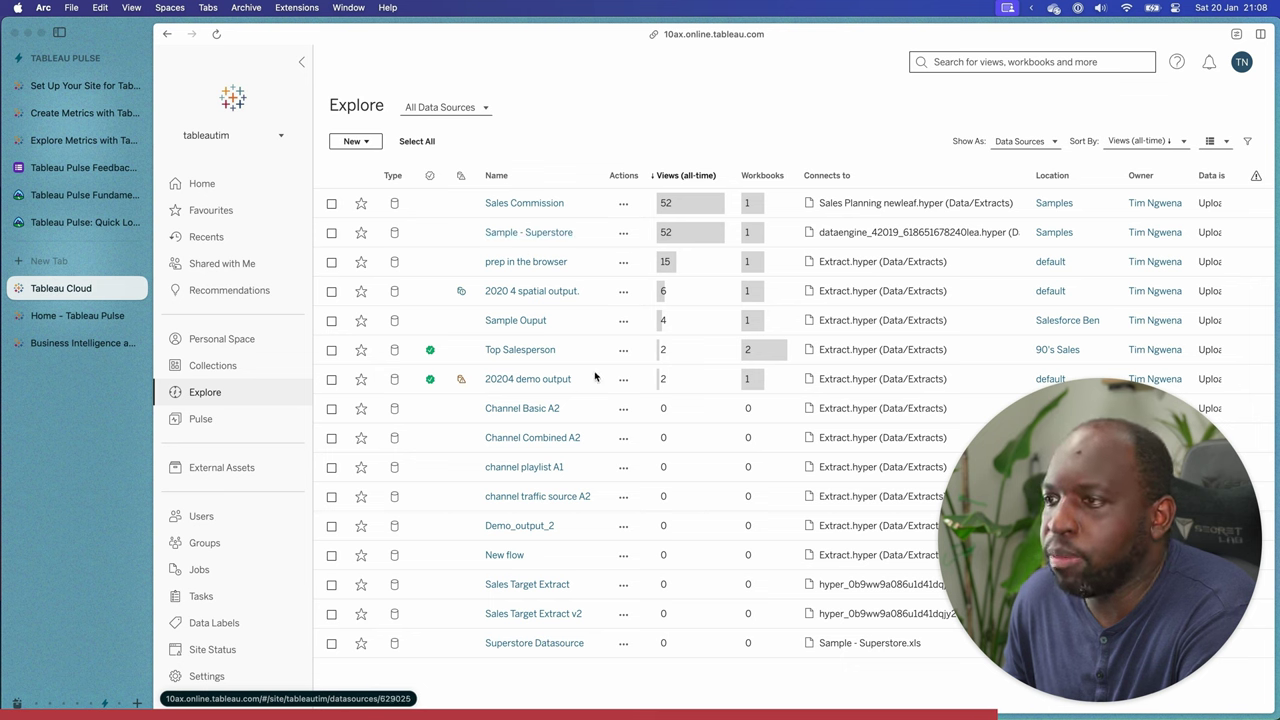
{"action": "left_click", "coordinate": [762, 175]}
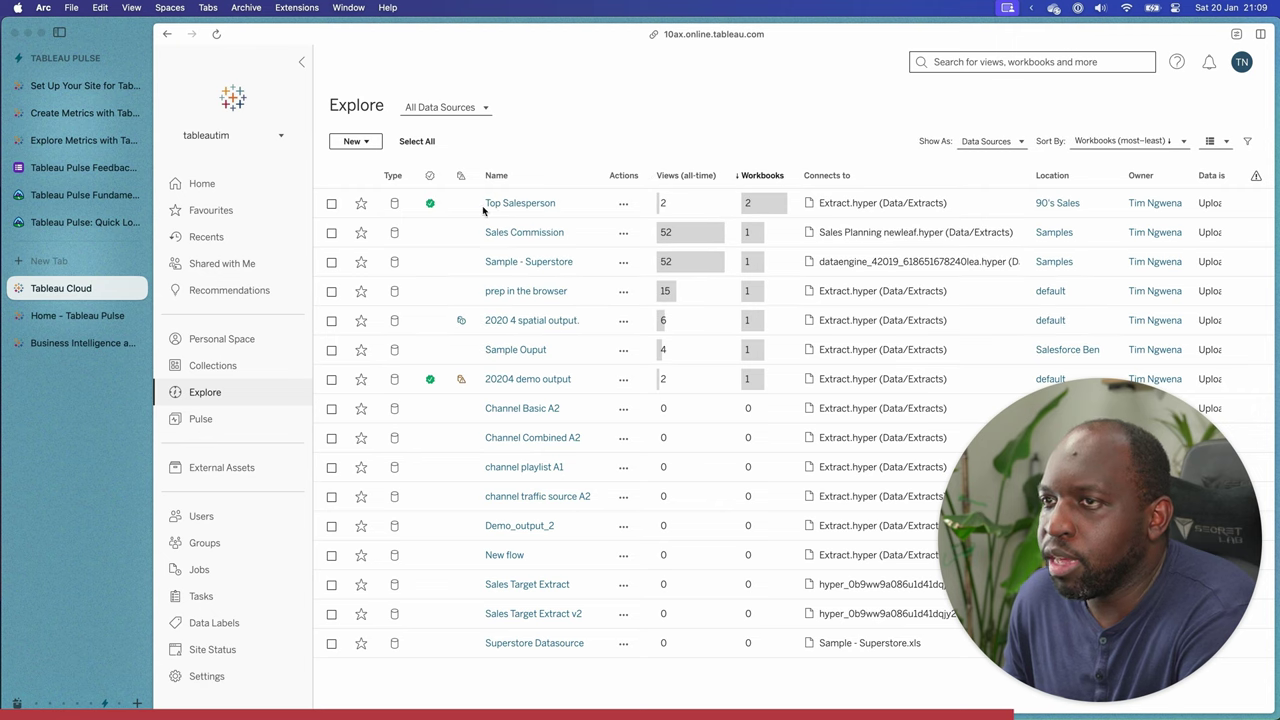
{"action": "left_click", "coordinate": [510, 203]}
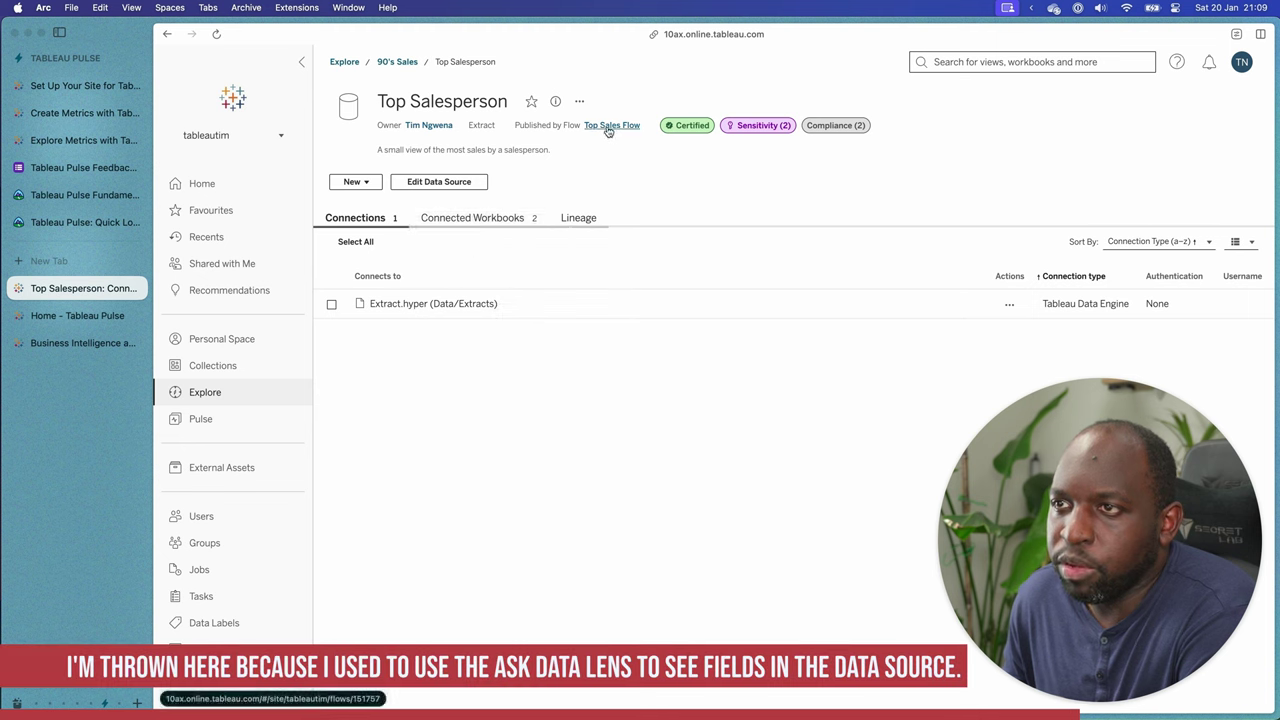
View the lineage of the Top Salesperson data source and go up to its 90's Sales project.
{"action": "left_click", "coordinate": [579, 217]}
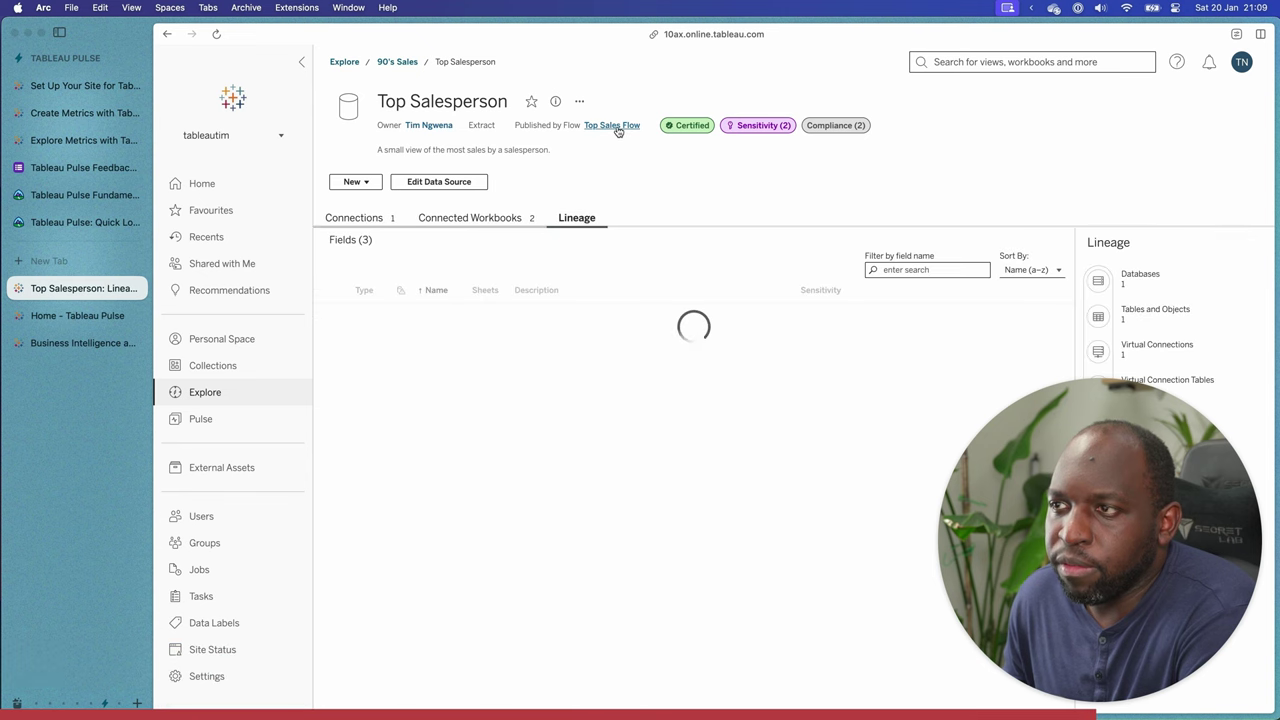
{"action": "left_click", "coordinate": [397, 61]}
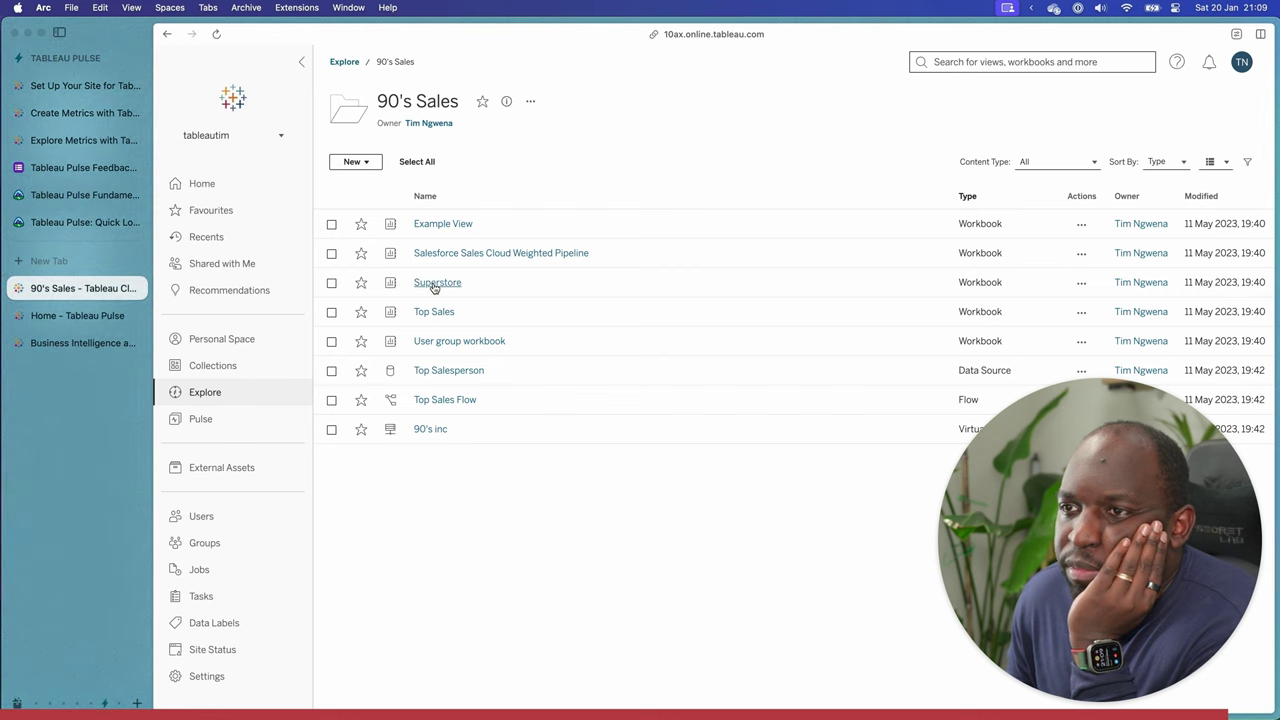
Return to the Explore page and list All Data Sources.
{"action": "left_click", "coordinate": [212, 392]}
{"action": "left_click", "coordinate": [444, 110]}
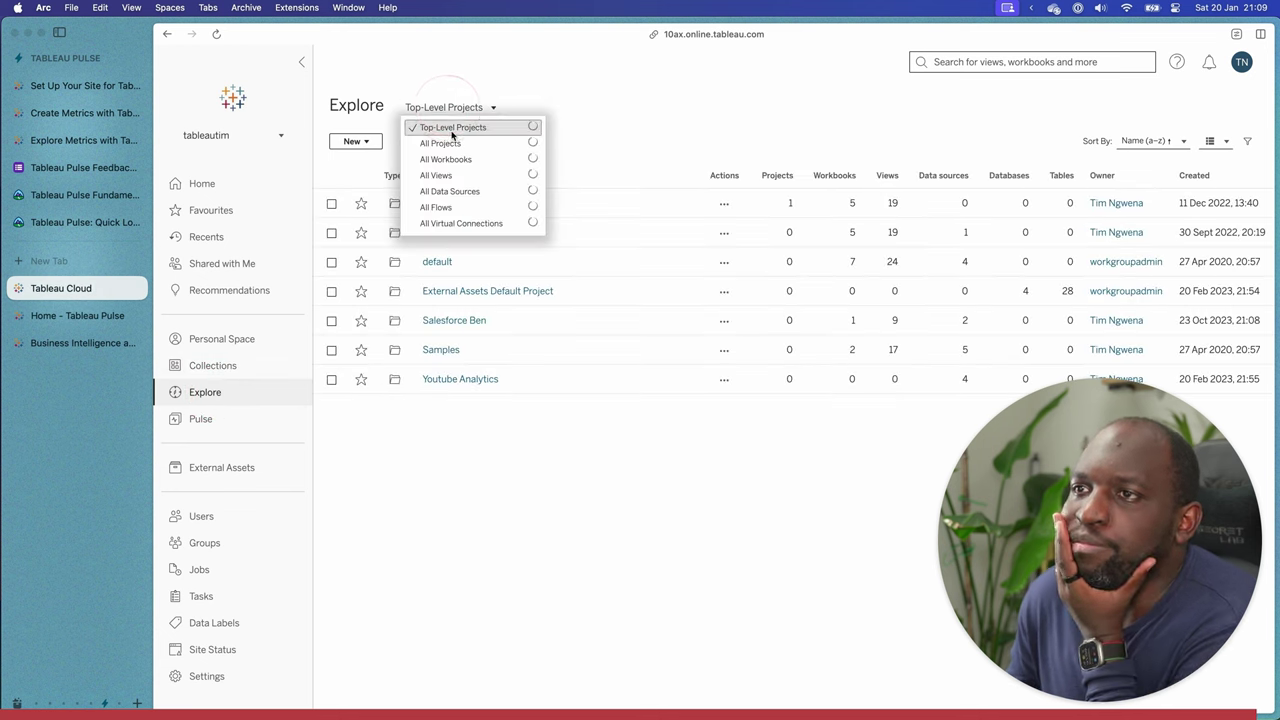
{"action": "left_click", "coordinate": [452, 190]}
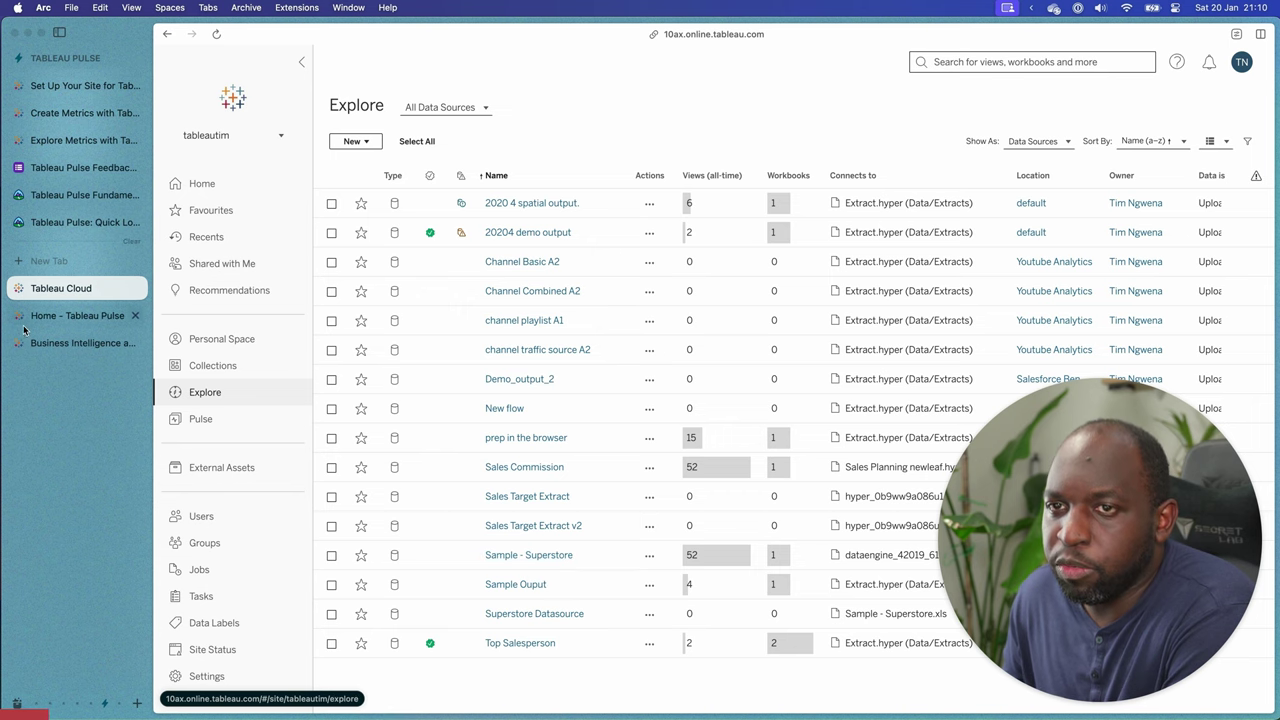
Compare the Tableau Pulse home page with the Tableau Cloud data source list by switching between them, ending on Tableau Cloud.
{"action": "left_click", "coordinate": [78, 315]}
{"action": "left_click", "coordinate": [72, 291]}
{"action": "left_click", "coordinate": [72, 312]}
{"action": "left_click", "coordinate": [73, 290]}
{"action": "left_click", "coordinate": [73, 316]}
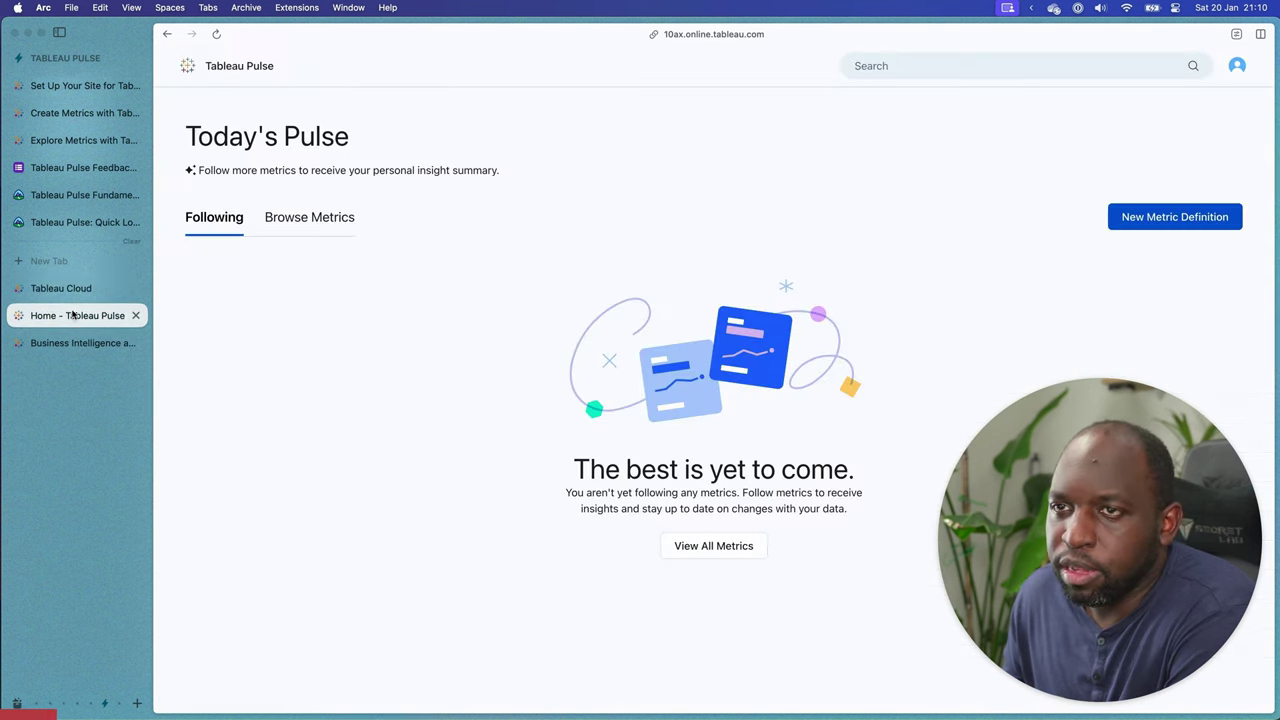
{"action": "left_click", "coordinate": [72, 291]}
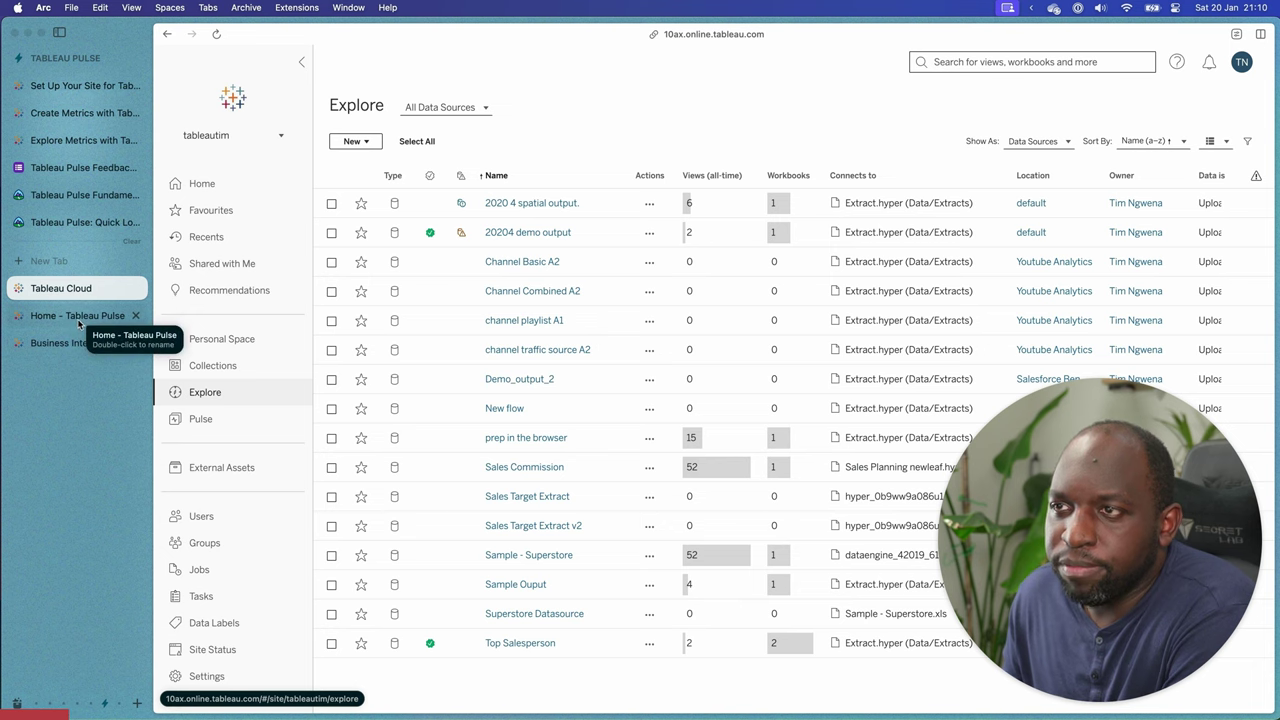
Open the Set Up Your Site for Tableau Pulse article and read its introduction, site setup and metric permissions sections.
{"action": "left_click", "coordinate": [85, 87]}
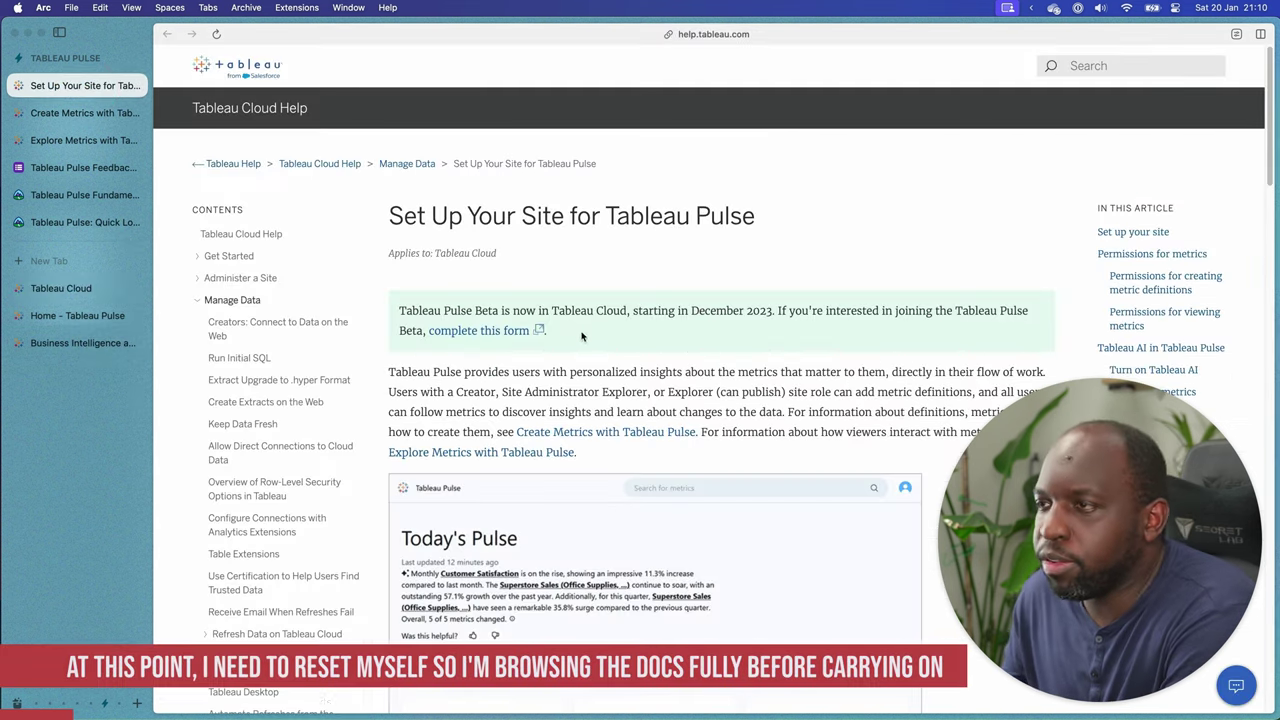
{"action": "scroll", "coordinate": [581, 336], "scroll_direction": "down", "scroll_amount": 5}
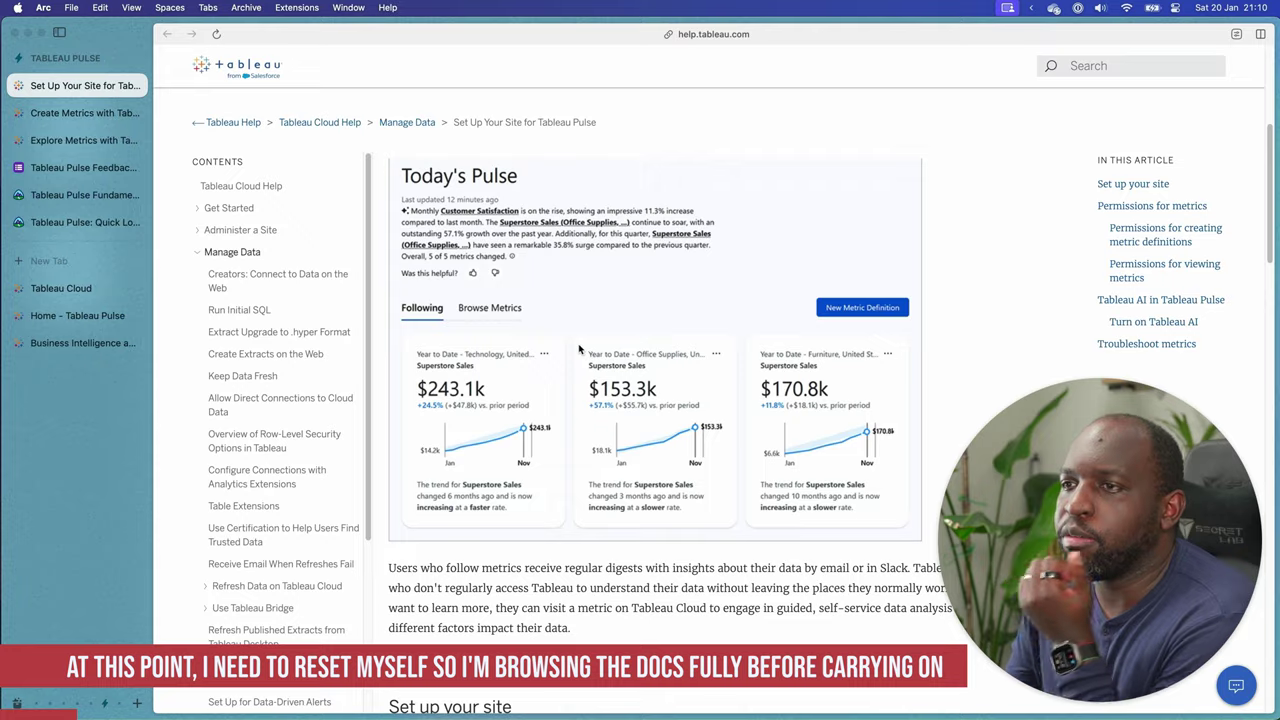
{"action": "scroll", "coordinate": [578, 348], "scroll_direction": "up", "scroll_amount": 5}
{"action": "scroll", "coordinate": [577, 347], "scroll_direction": "down", "scroll_amount": 1}
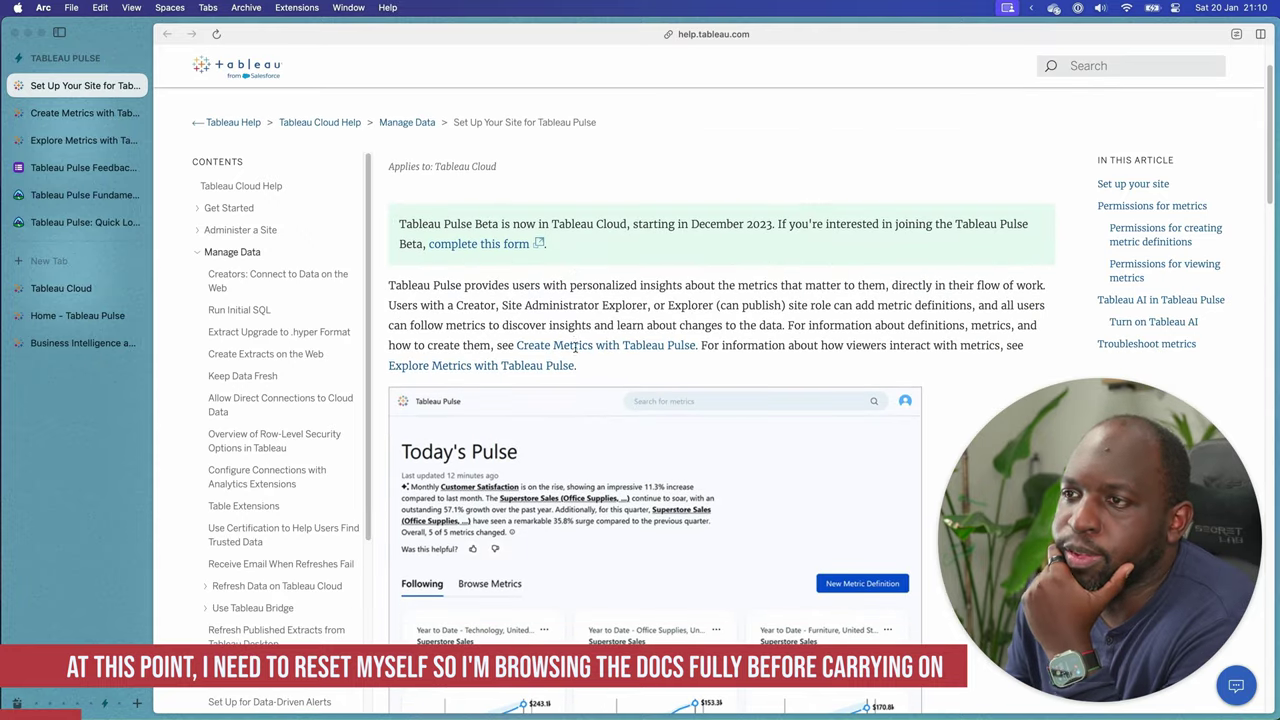
{"action": "scroll", "coordinate": [573, 358], "scroll_direction": "down", "scroll_amount": 1}
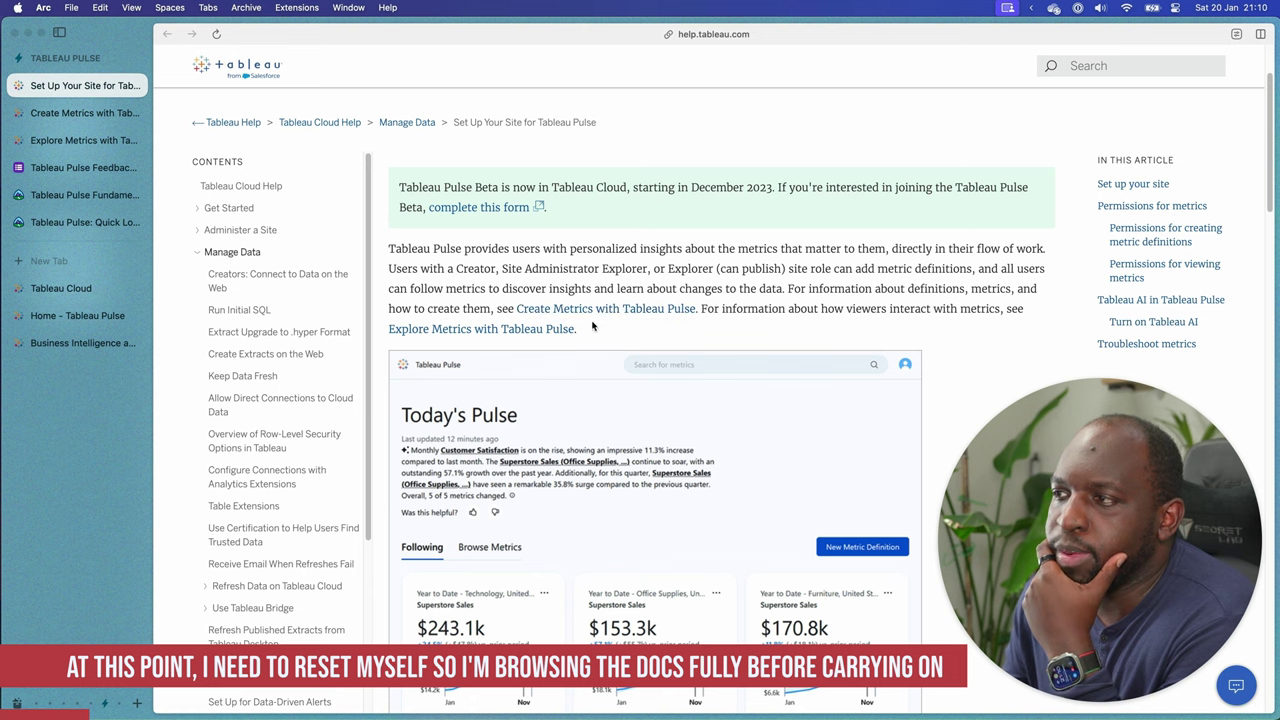
{"action": "scroll", "coordinate": [591, 326], "scroll_direction": "down", "scroll_amount": 2}
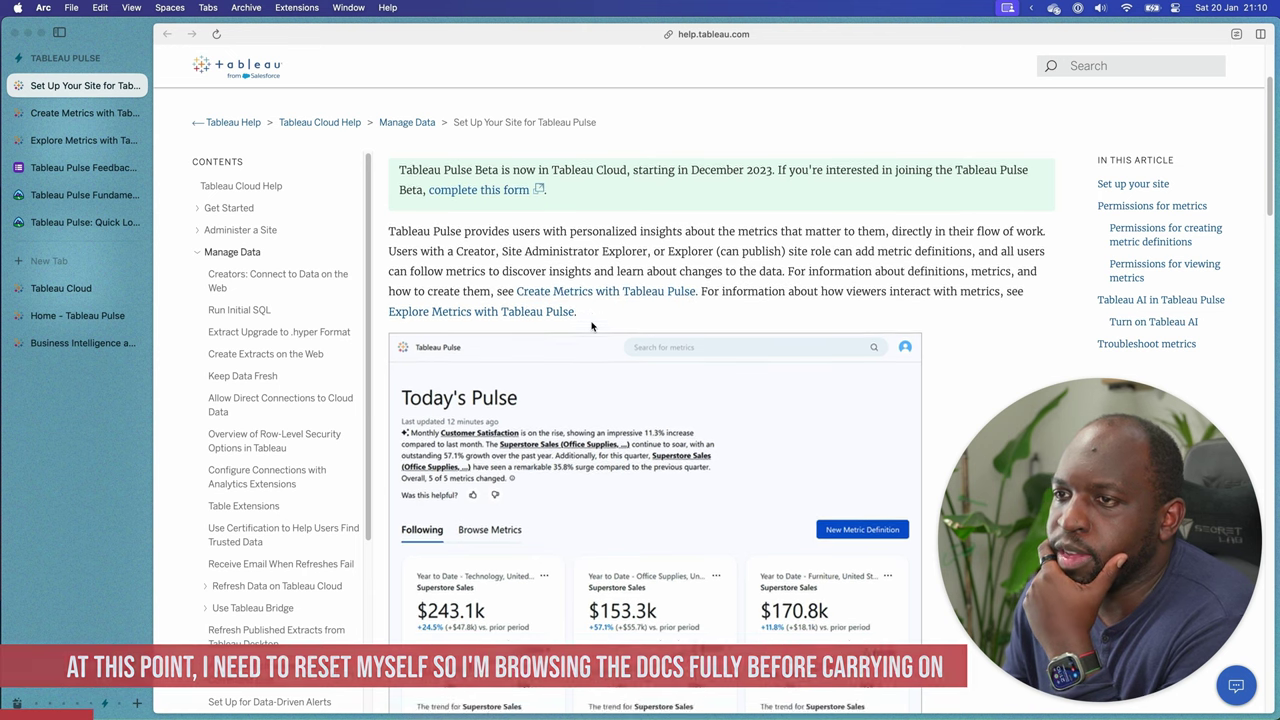
{"action": "scroll", "coordinate": [591, 326], "scroll_direction": "down", "scroll_amount": 15}
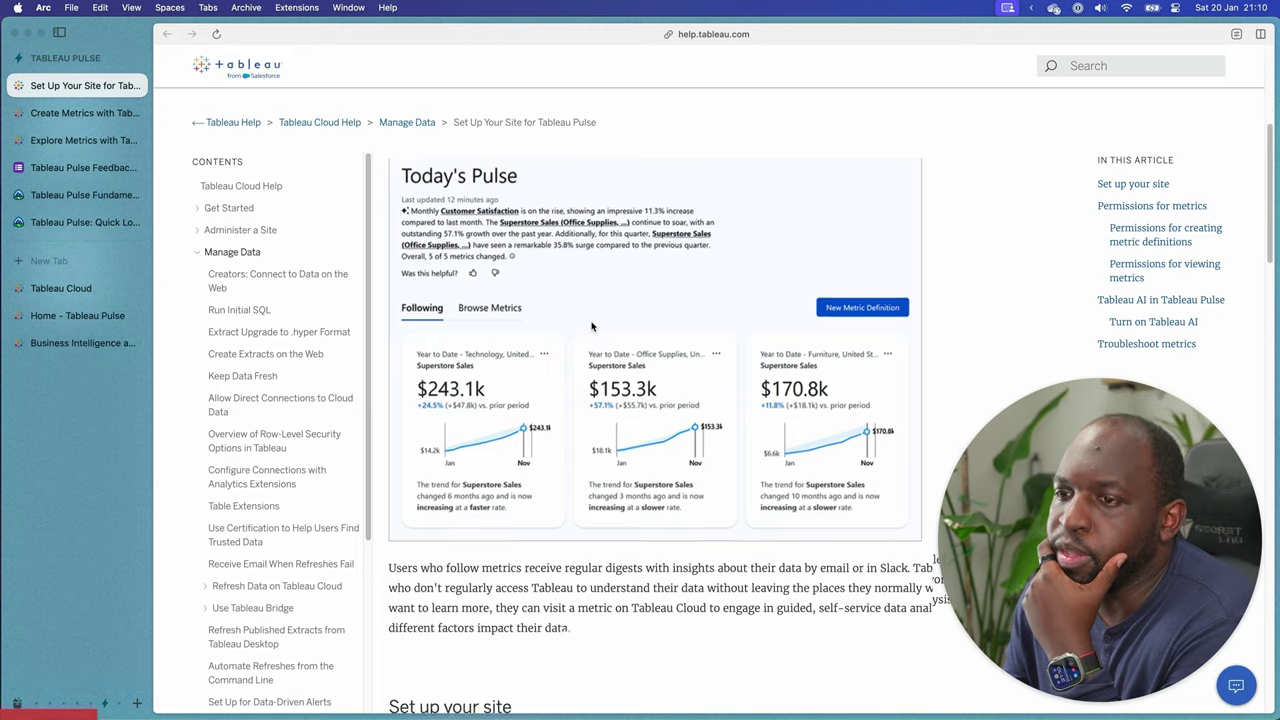
{"action": "scroll", "coordinate": [591, 326], "scroll_direction": "down", "scroll_amount": 1}
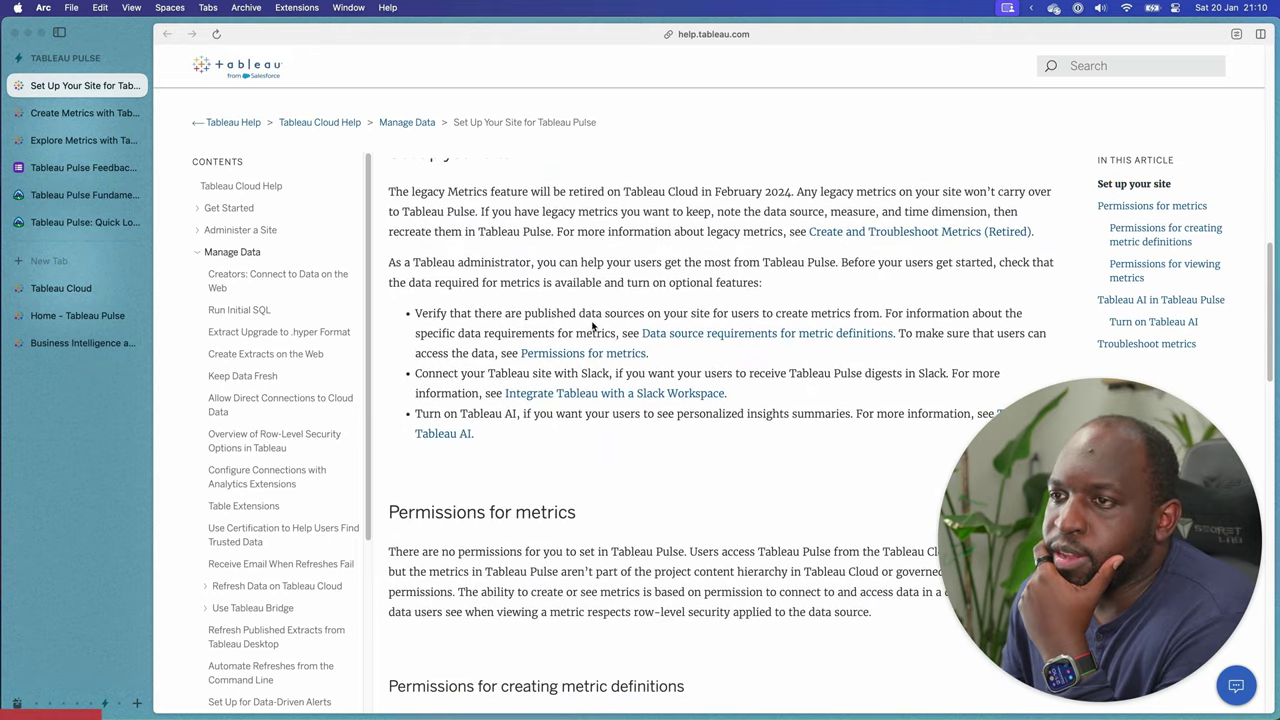
{"action": "scroll", "coordinate": [593, 326], "scroll_direction": "down", "scroll_amount": 1}
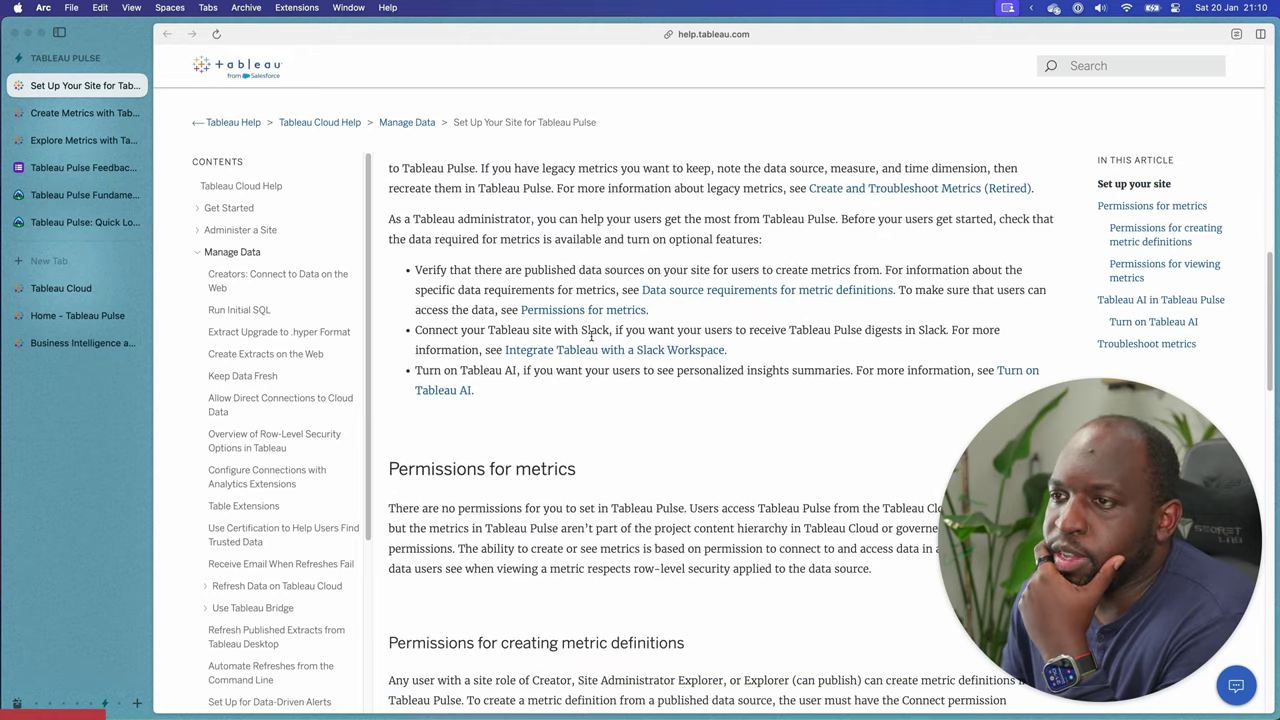
{"action": "scroll", "coordinate": [523, 391], "scroll_direction": "down", "scroll_amount": 3}
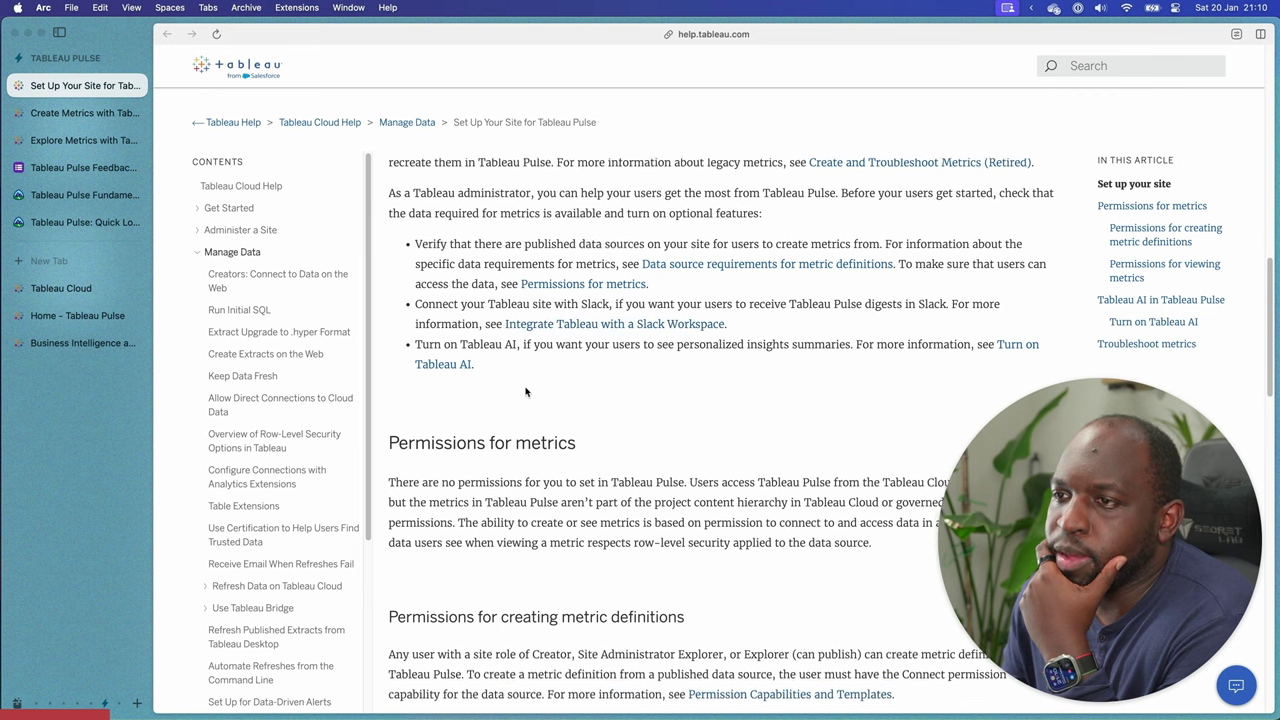
Open the article's Turn on Tableau AI link in a separate tab and read the Tableau AI in Tableau Pulse section.
{"action": "left_click", "coordinate": [447, 287]}
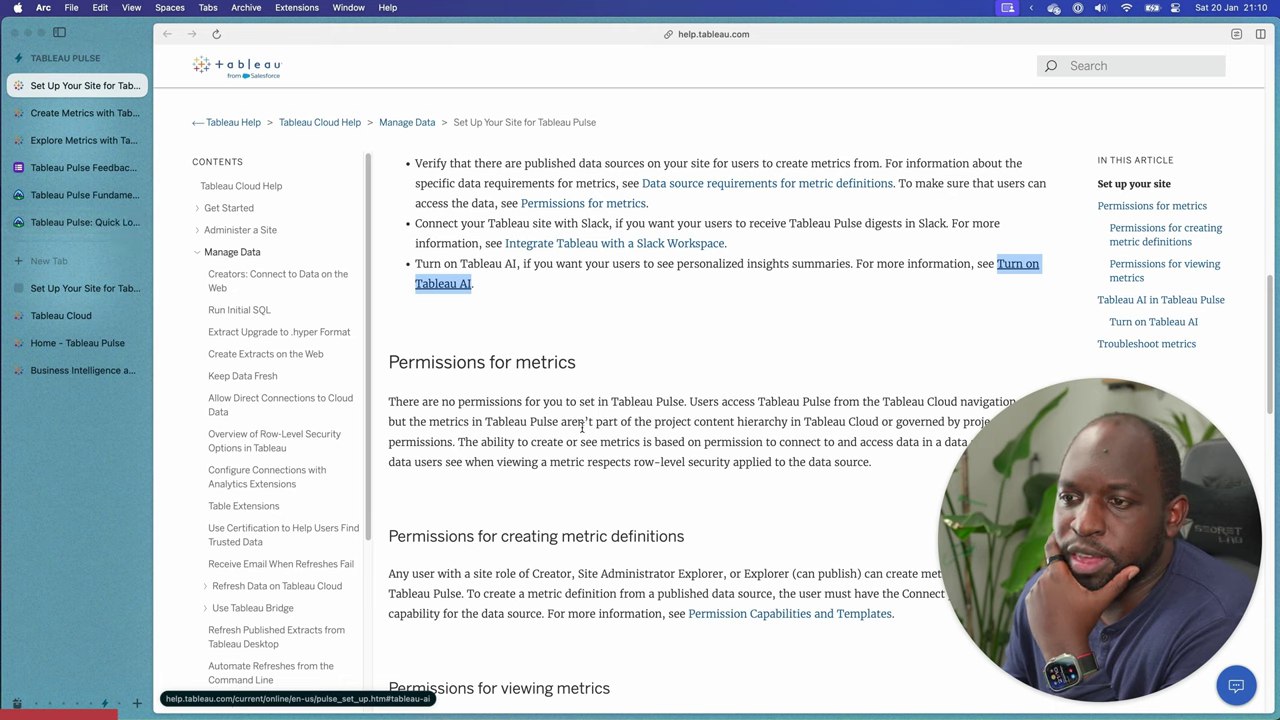
{"action": "scroll", "coordinate": [584, 427], "scroll_direction": "down", "scroll_amount": 10}
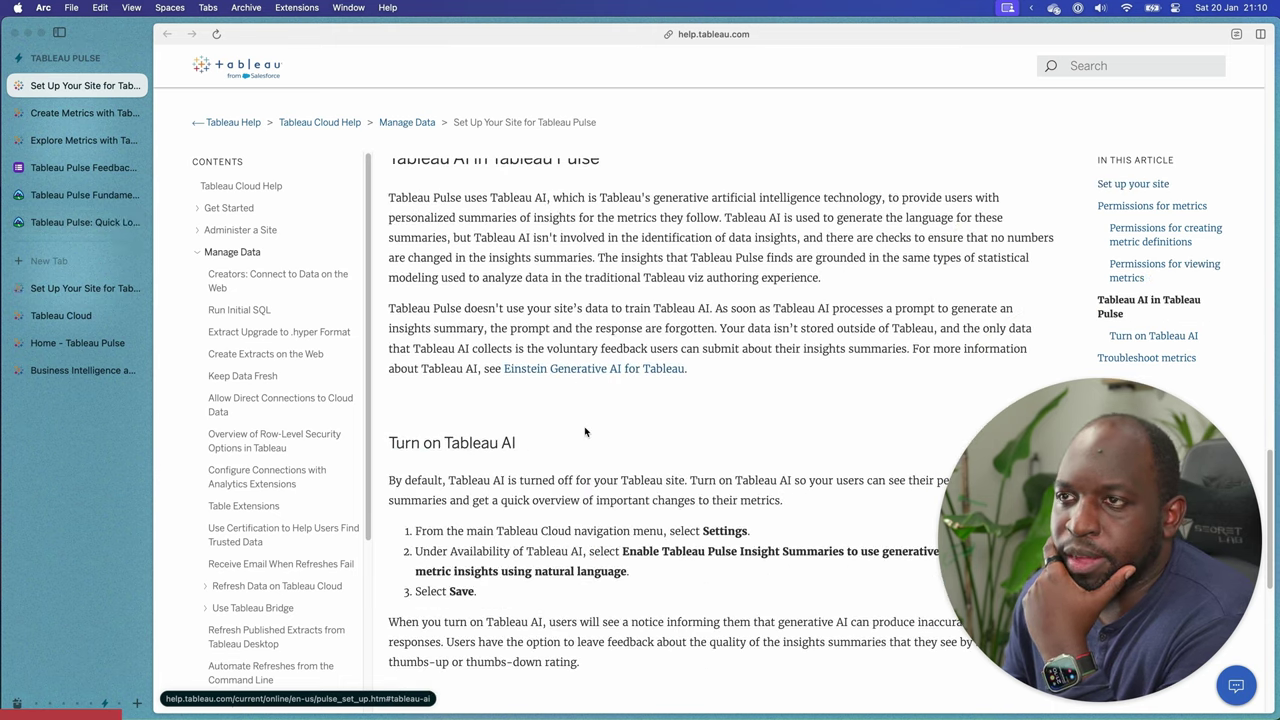
{"action": "scroll", "coordinate": [585, 431], "scroll_direction": "up", "scroll_amount": 1}
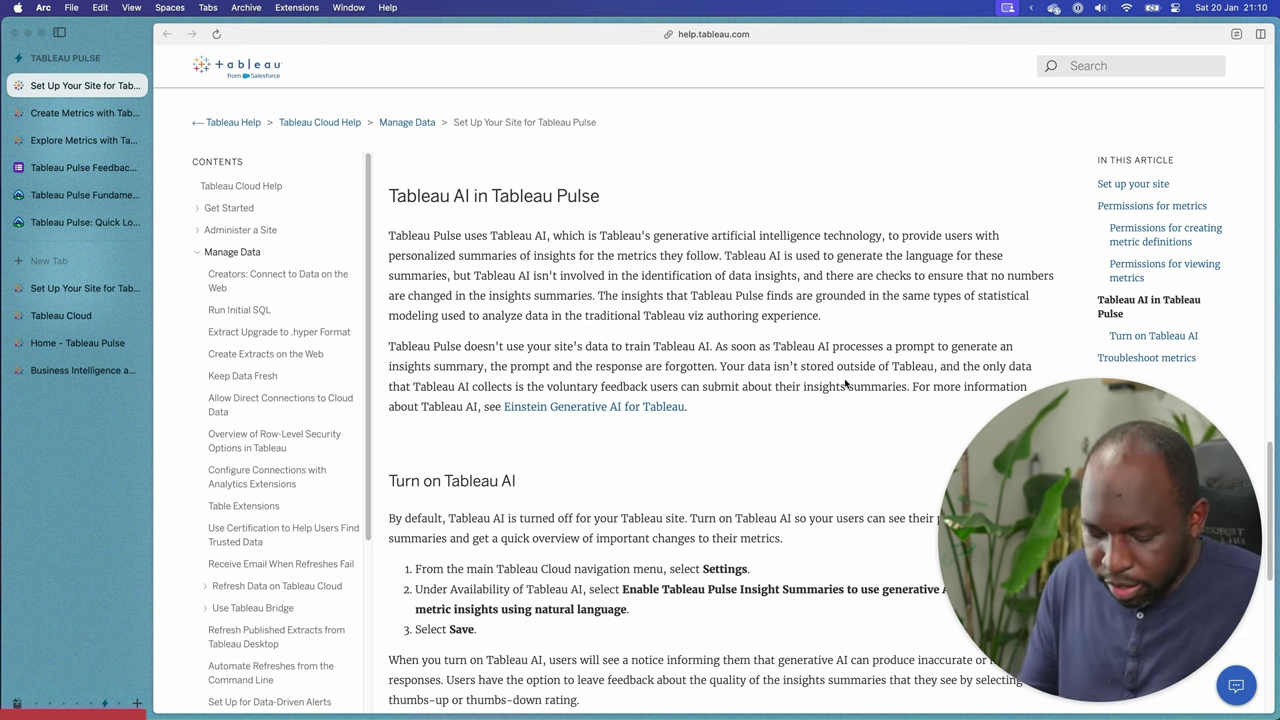
Search the help article for "tableau ai" and go to its Turn on Tableau AI instructions.
{"action": "key", "text": "super+f"}
{"action": "type", "text": "tableau ai"}
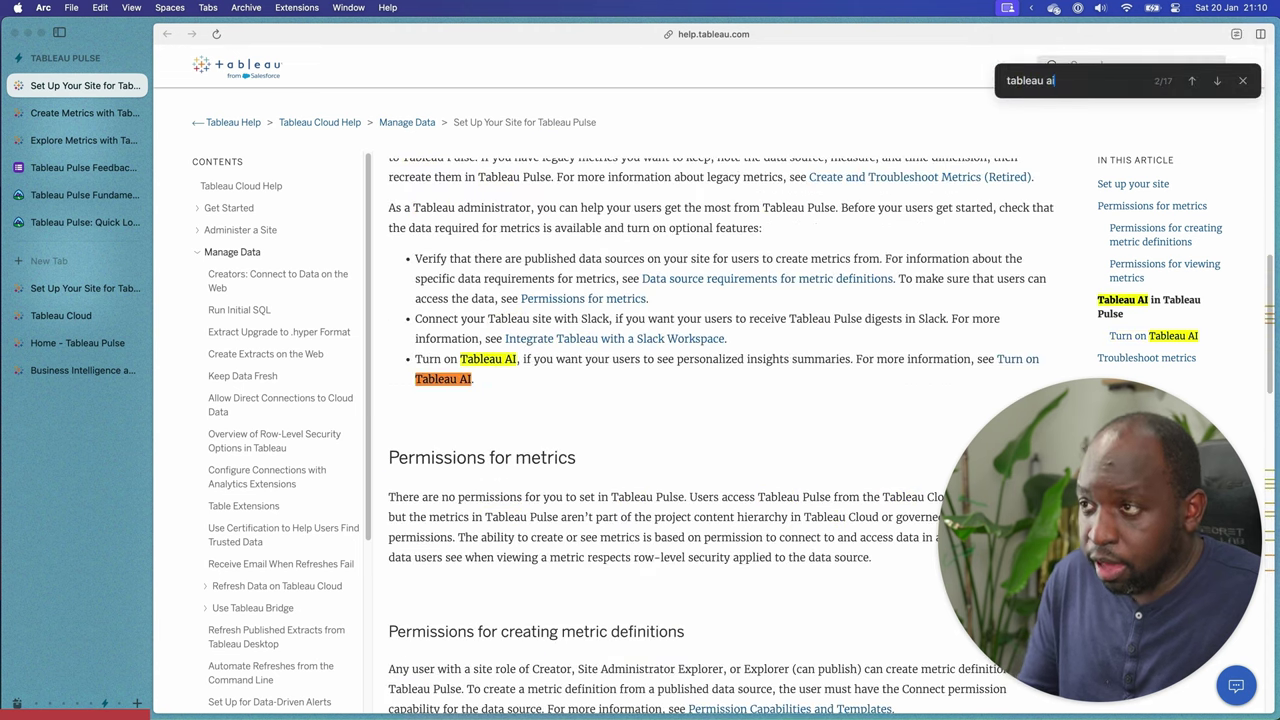
{"action": "scroll", "coordinate": [580, 450], "scroll_direction": "up", "scroll_amount": 2}
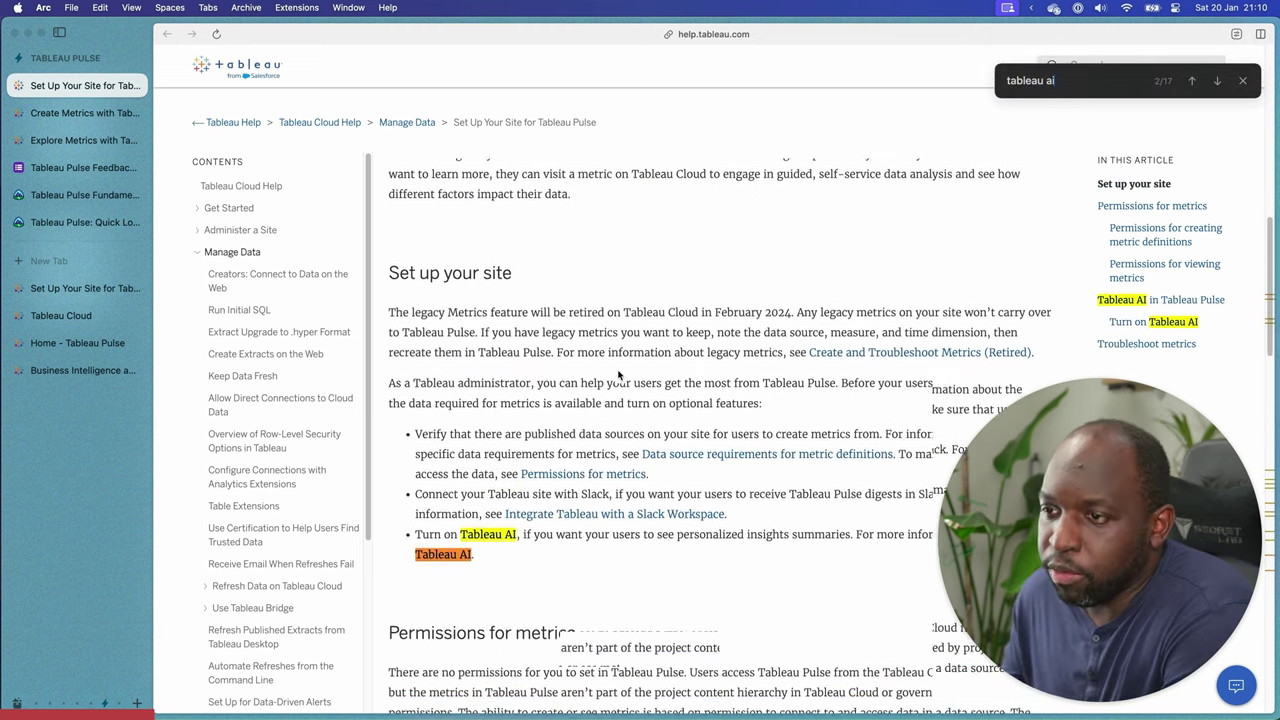
{"action": "scroll", "coordinate": [561, 463], "scroll_direction": "down", "scroll_amount": 2}
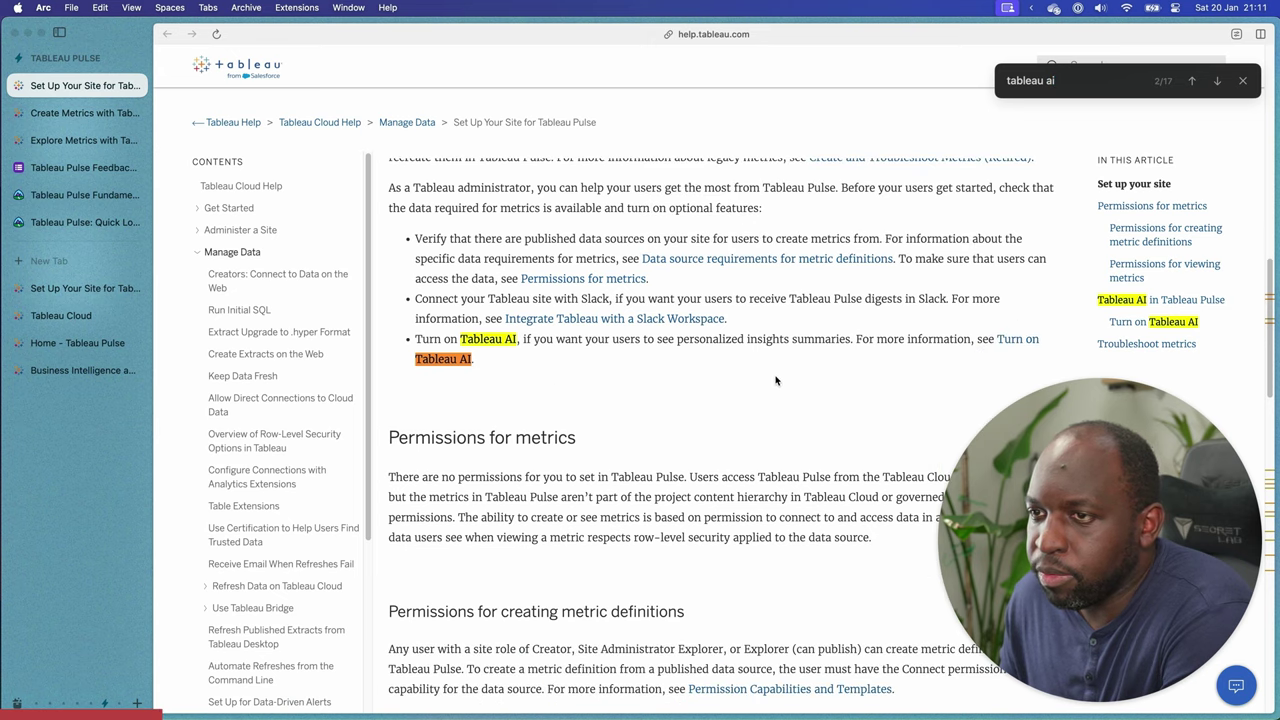
{"action": "left_click", "coordinate": [1010, 340]}
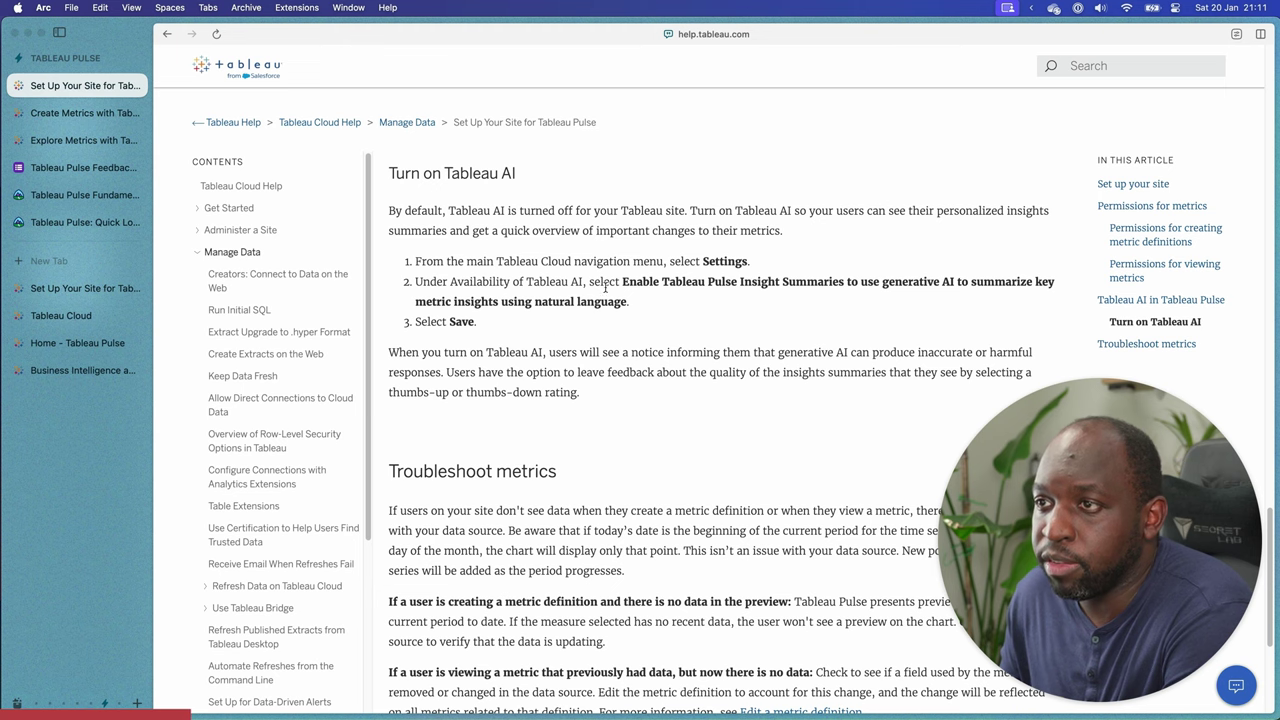
Check the profile options in Tableau Cloud and open the Preferences dialog on the Tableau Pulse home page.
{"action": "left_click", "coordinate": [77, 320]}
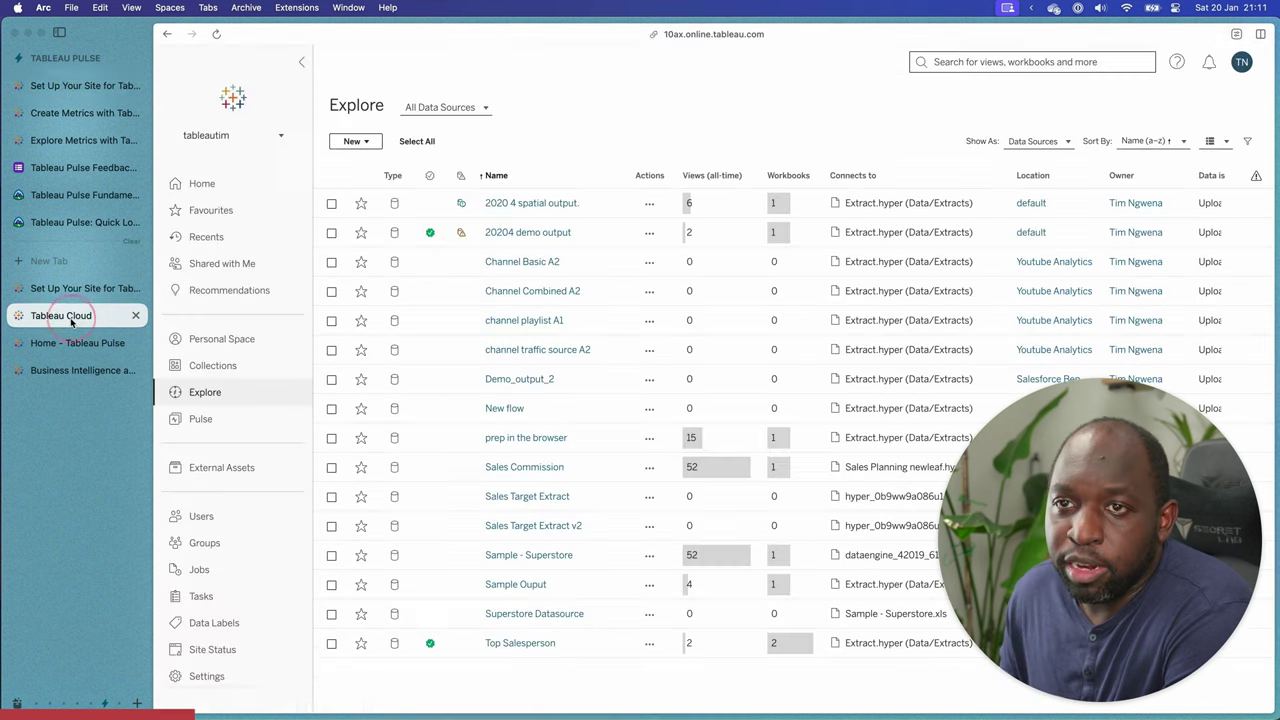
{"action": "left_click", "coordinate": [1241, 62]}
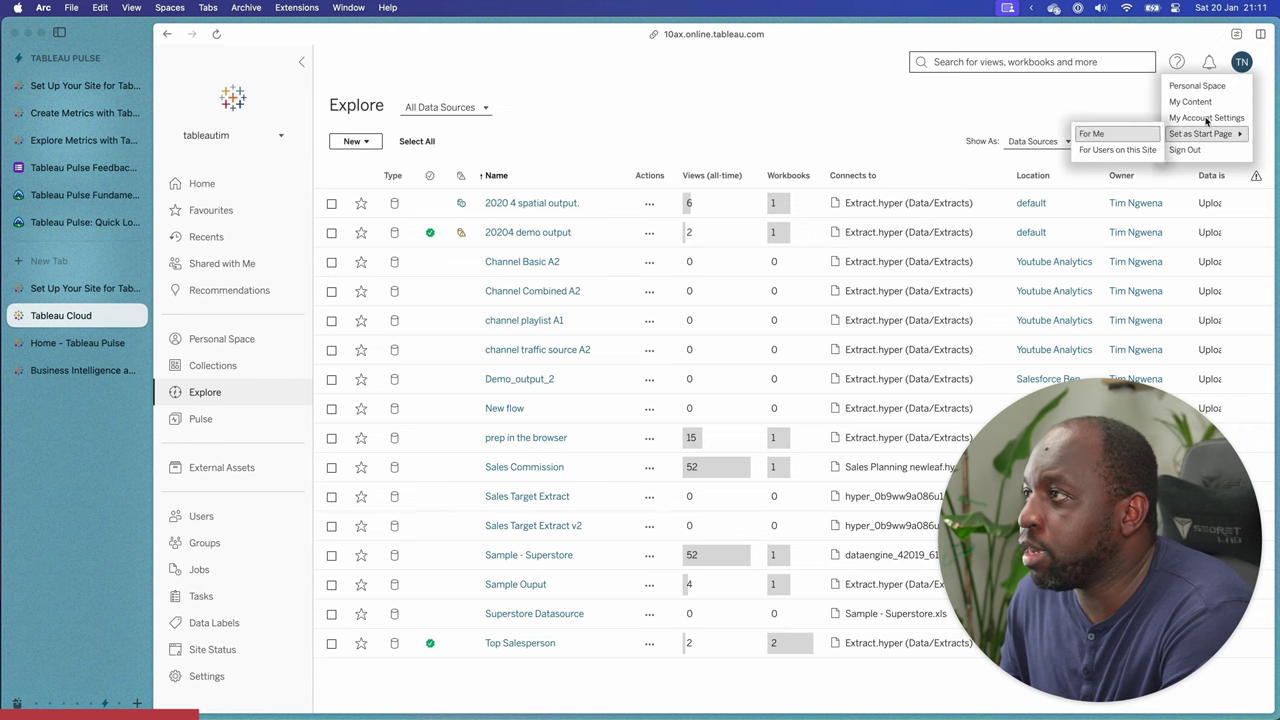
{"action": "left_click", "coordinate": [77, 343]}
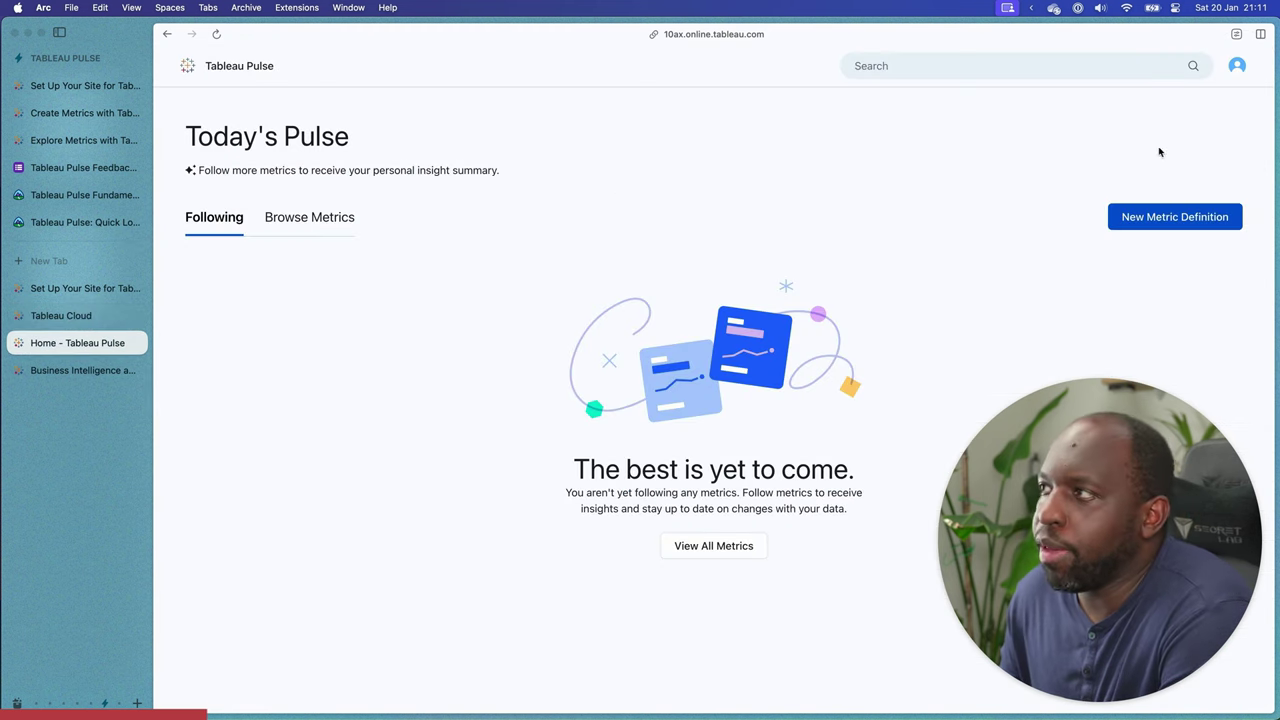
{"action": "left_click", "coordinate": [1238, 65]}
{"action": "left_click", "coordinate": [1230, 96]}
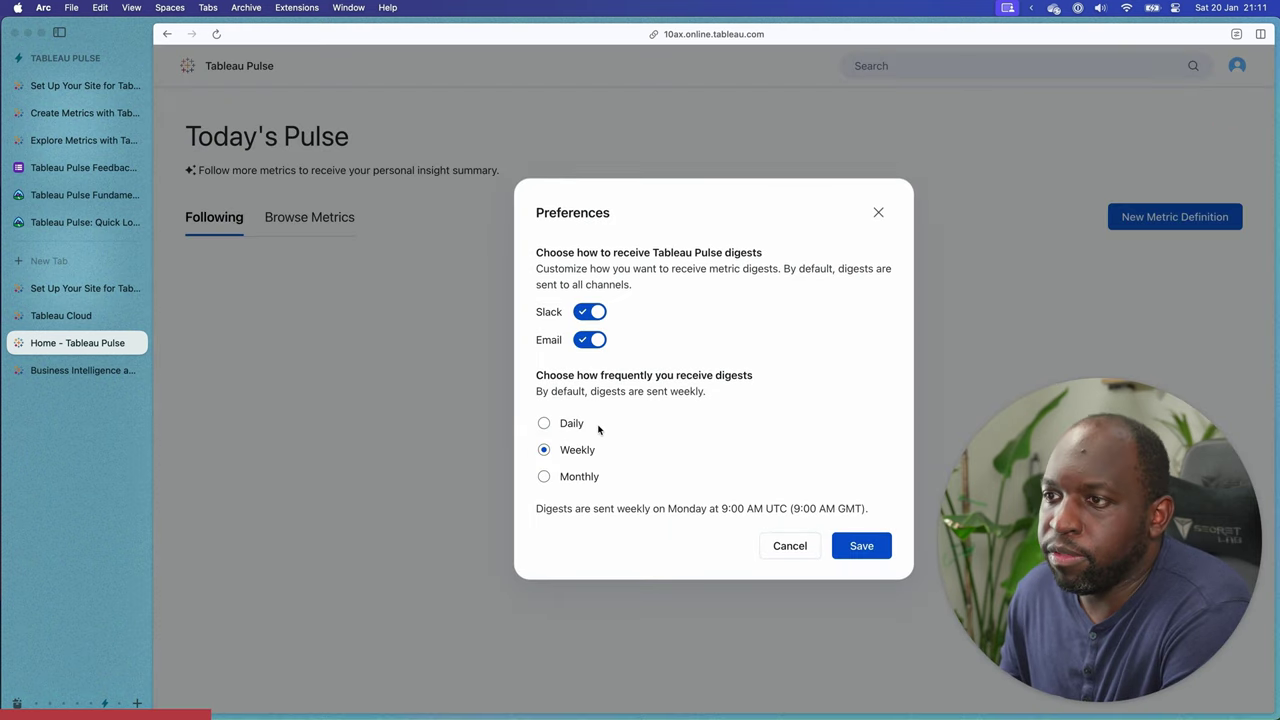
Open the account settings in Tableau Cloud, search them for "tableau" and look through the notification and preference sections.
{"action": "left_click", "coordinate": [357, 364]}
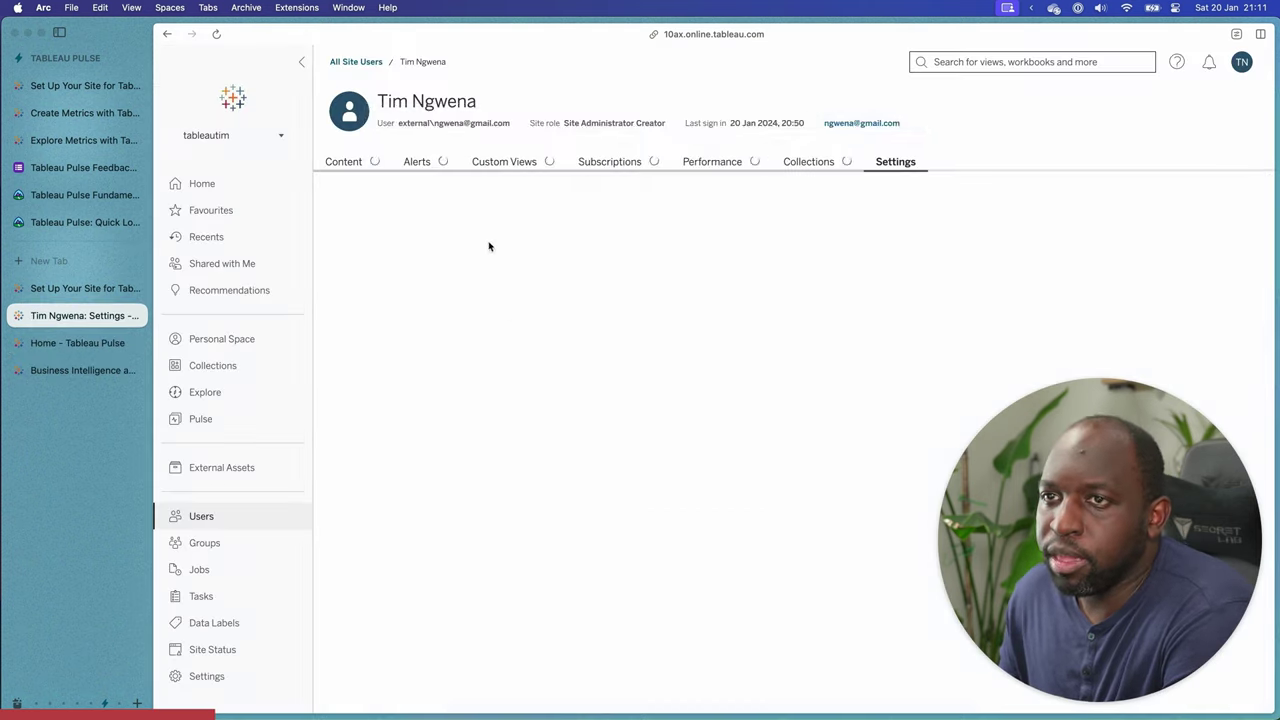
{"action": "scroll", "coordinate": [704, 277], "scroll_direction": "down", "scroll_amount": 10}
{"action": "key", "text": "super+f"}
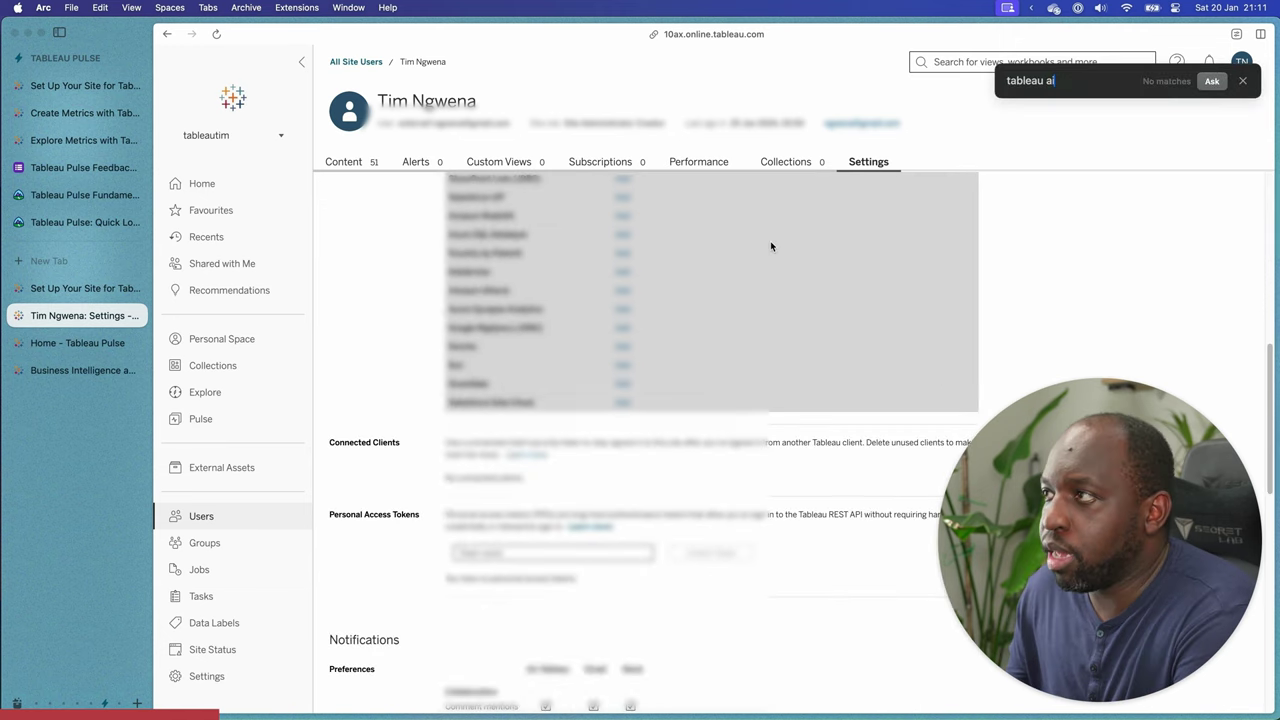
{"action": "key", "text": "BackSpace"}
{"action": "key", "text": "BackSpace"}
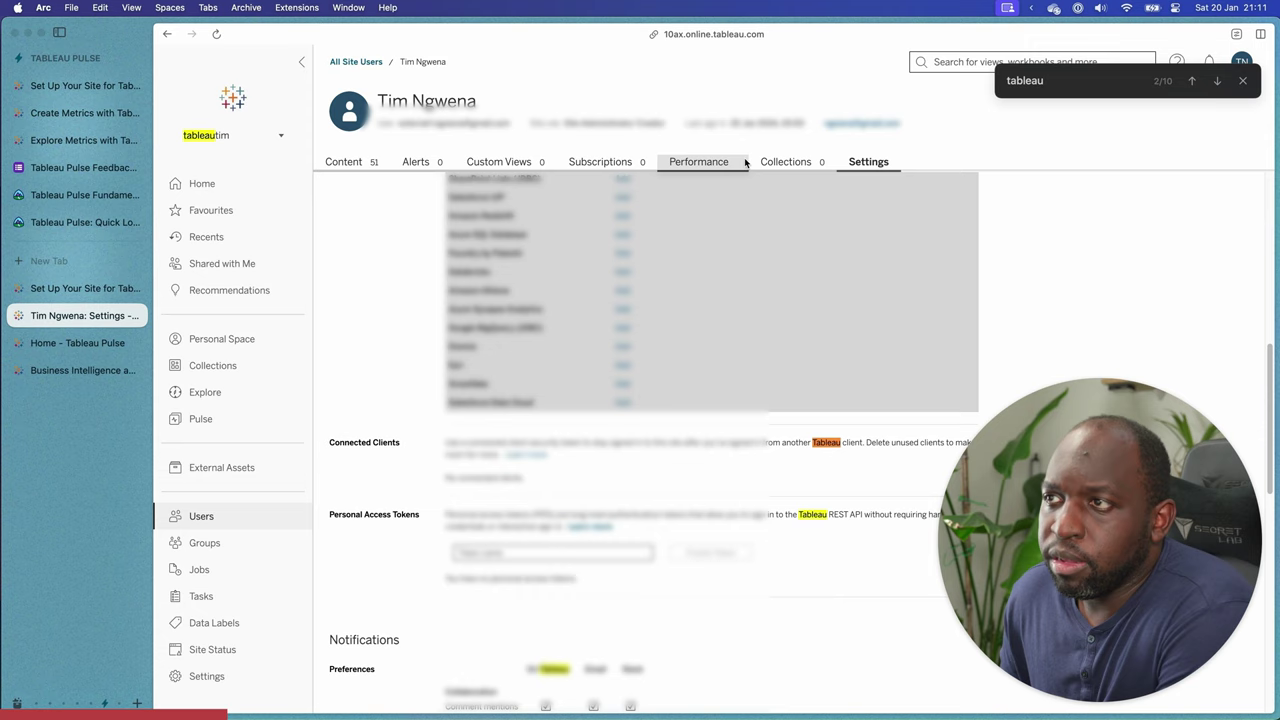
{"action": "scroll", "coordinate": [556, 444], "scroll_direction": "down", "scroll_amount": 5}
{"action": "scroll", "coordinate": [556, 450], "scroll_direction": "down", "scroll_amount": 6}
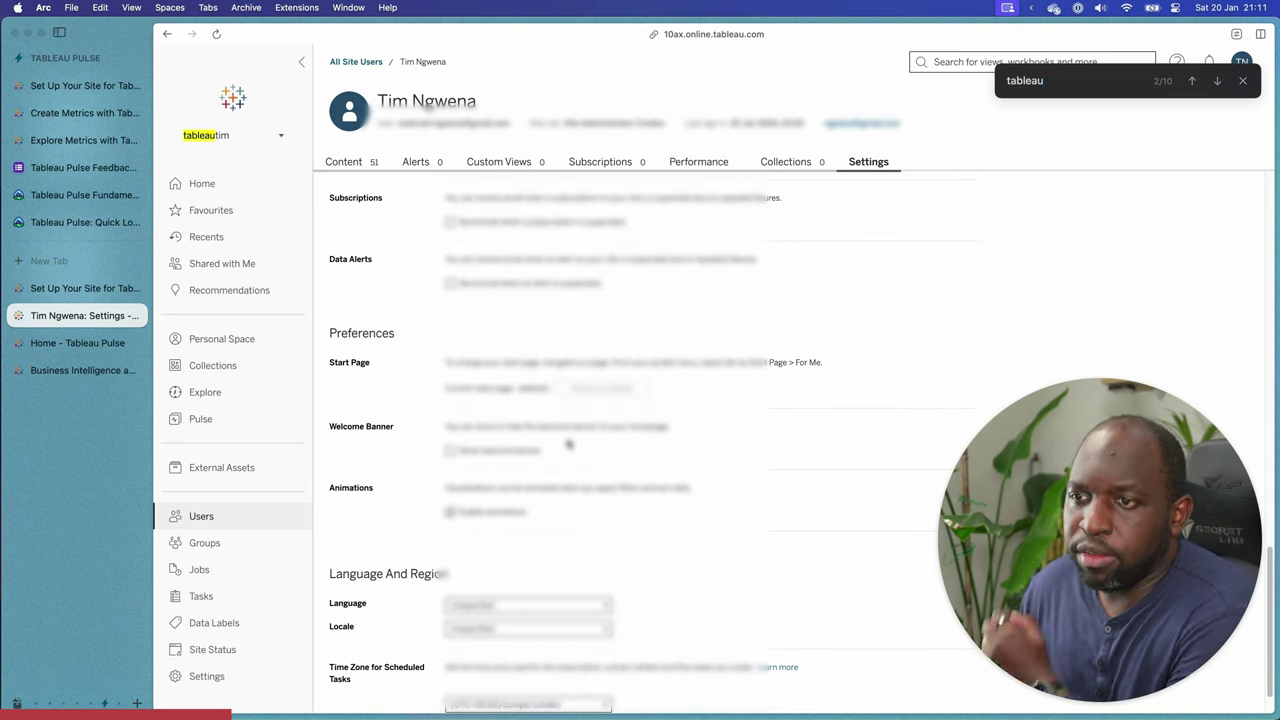
Reload the profile page and reopen the account settings.
{"action": "scroll", "coordinate": [568, 437], "scroll_direction": "up", "scroll_amount": 5}
{"action": "key", "text": "super+r"}
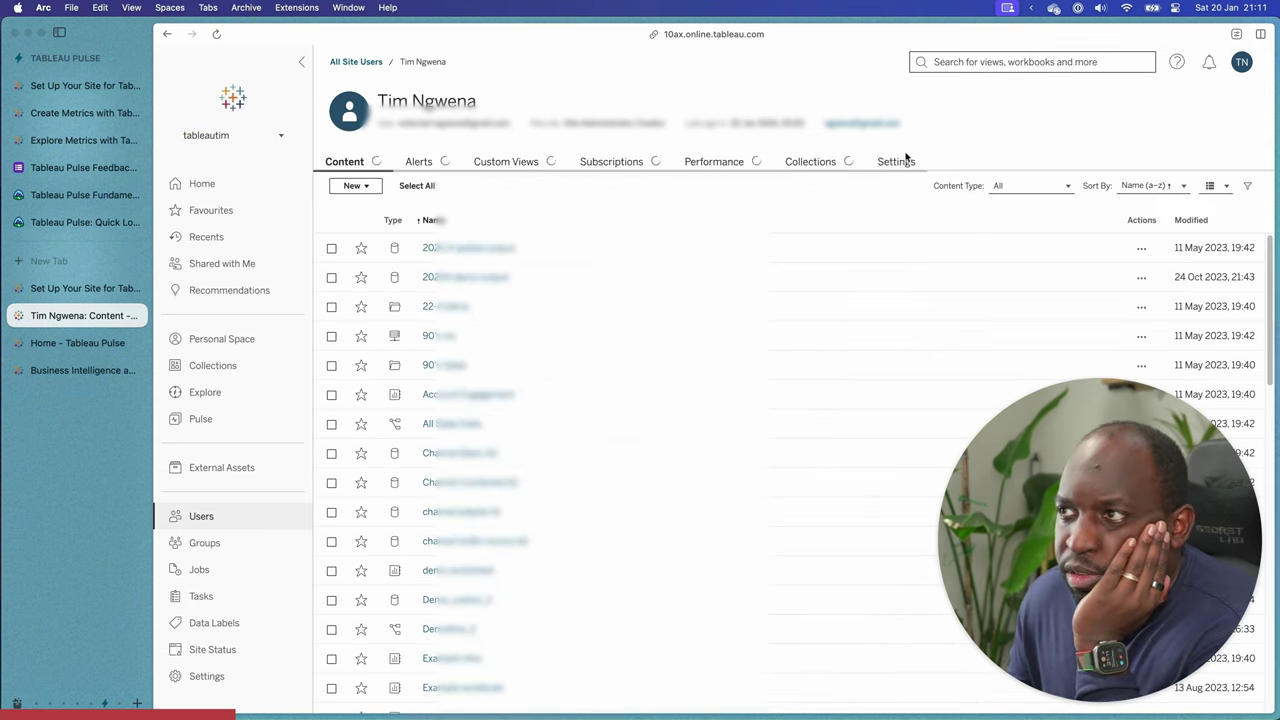
{"action": "left_click", "coordinate": [866, 164]}
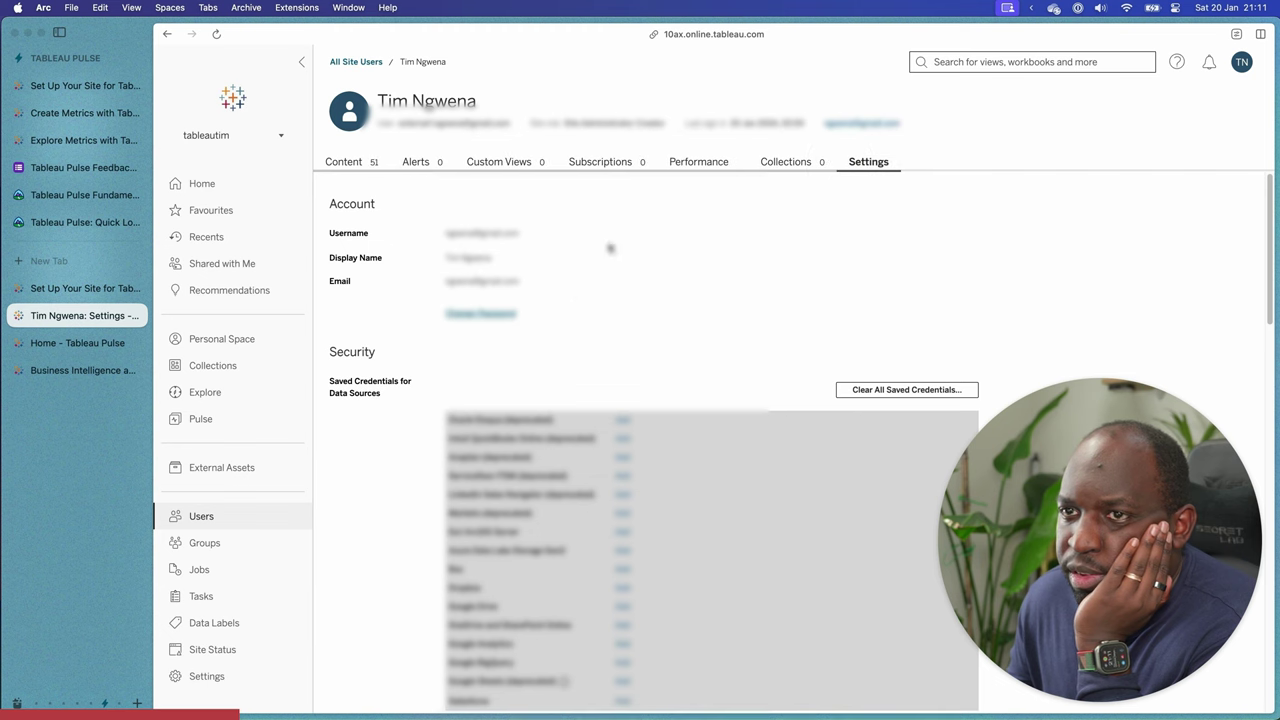
Open the site settings in Tableau Cloud and look over the first general options.
{"action": "left_click", "coordinate": [214, 677]}
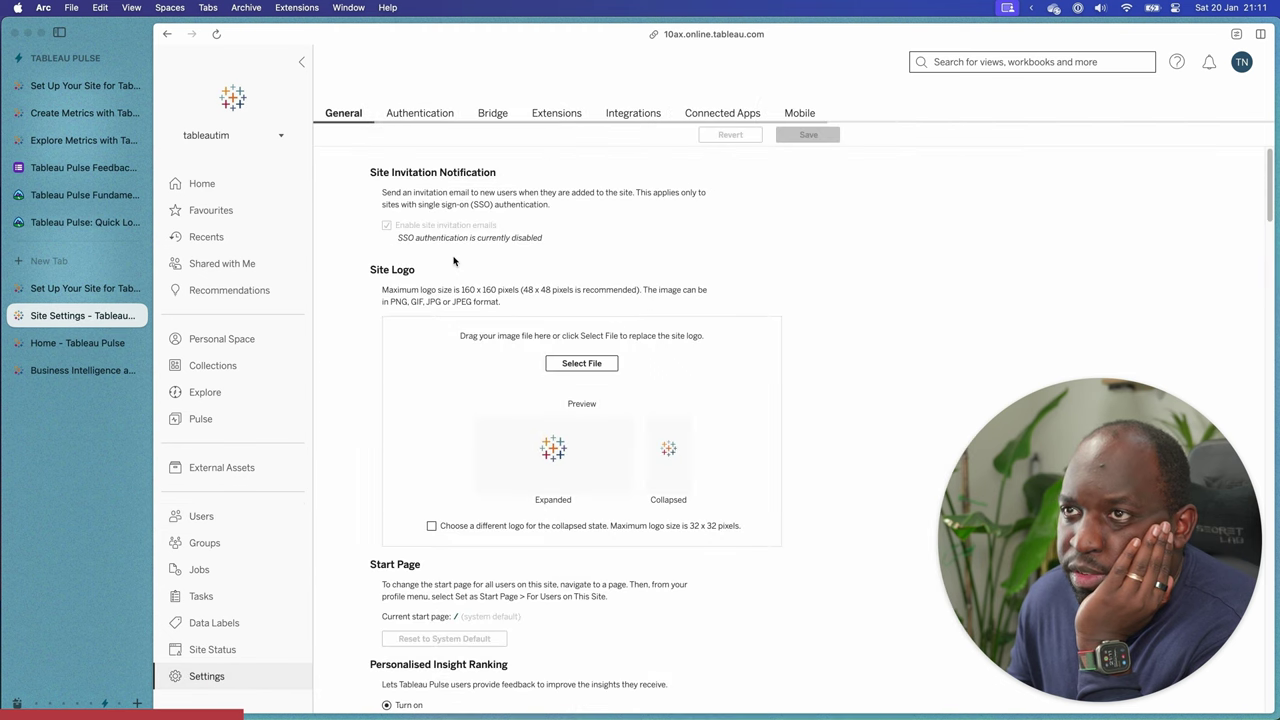
{"action": "scroll", "coordinate": [856, 218], "scroll_direction": "down", "scroll_amount": 5}
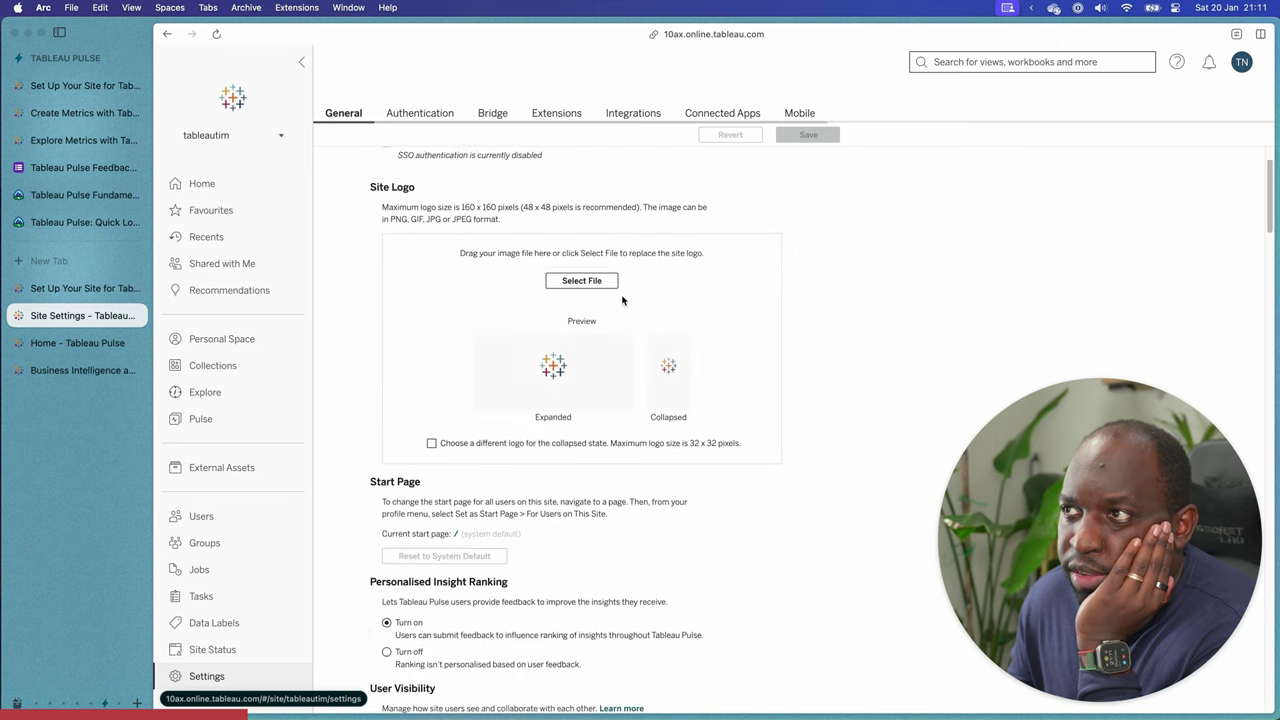
{"action": "left_click", "coordinate": [1244, 66]}
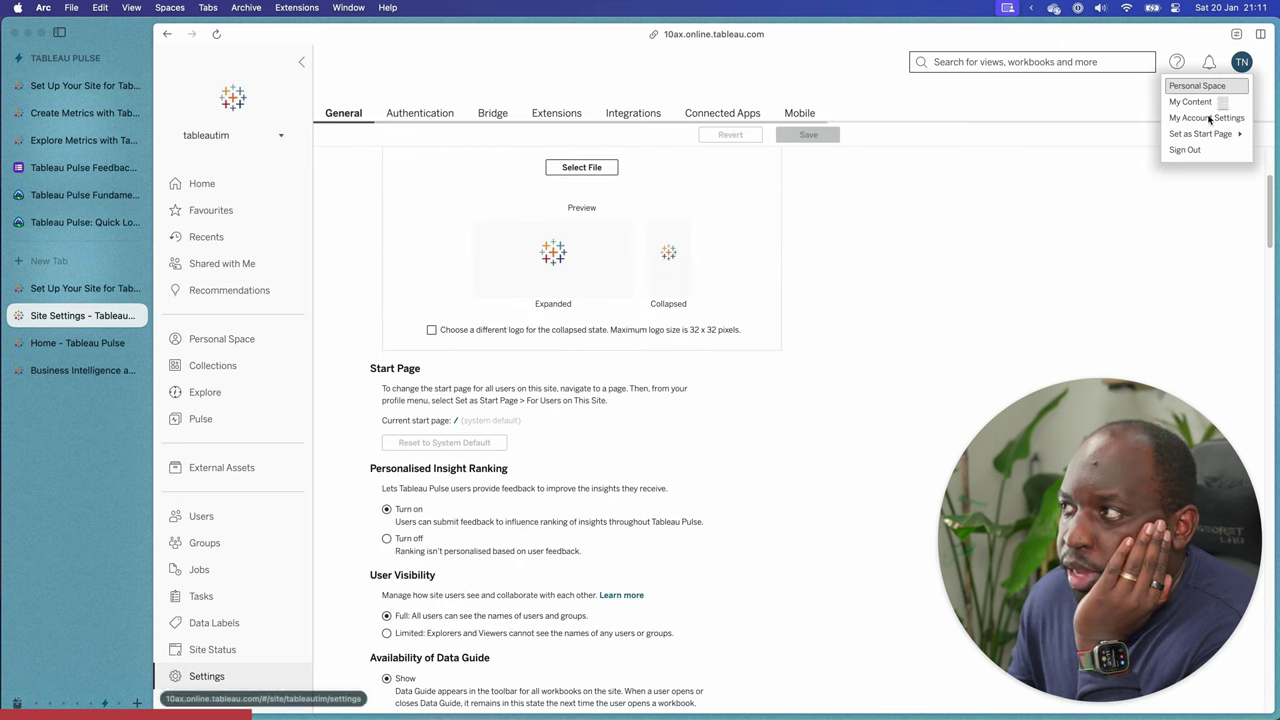
{"action": "left_click", "coordinate": [230, 688]}
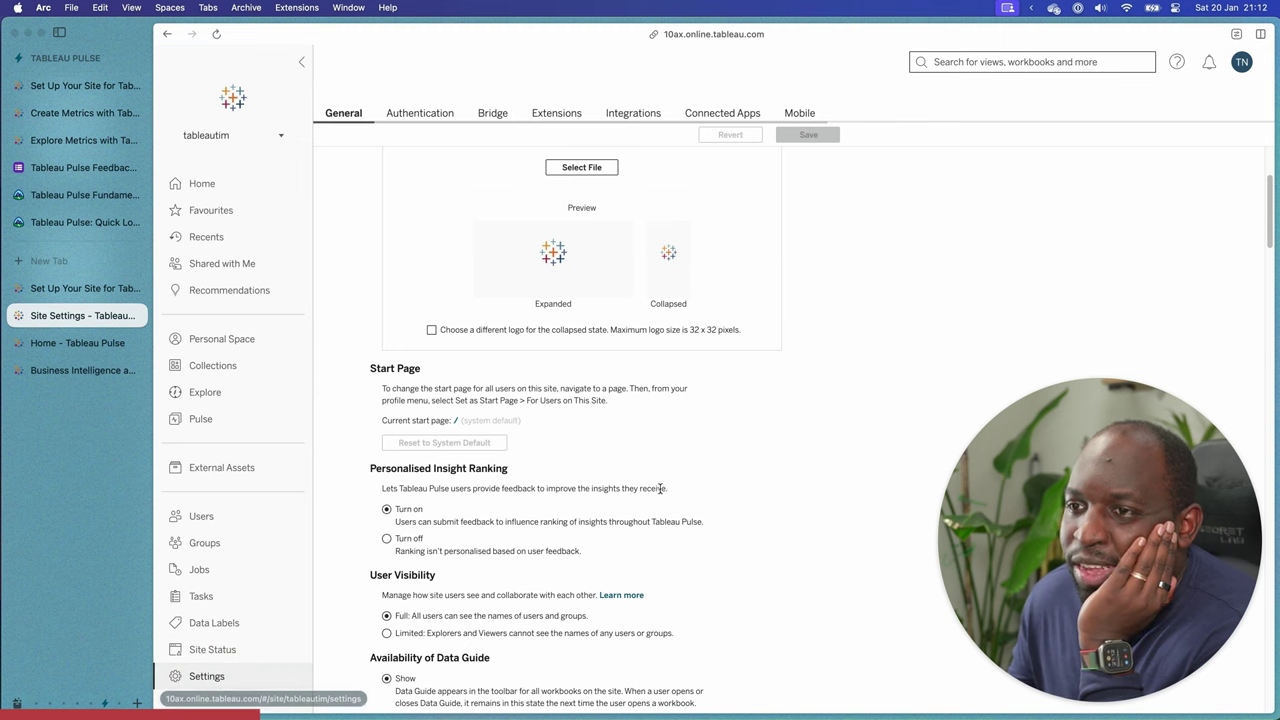
Search the general site settings for "tableau".
{"action": "scroll", "coordinate": [658, 488], "scroll_direction": "down", "scroll_amount": 2}
{"action": "key", "text": "cmd+f"}
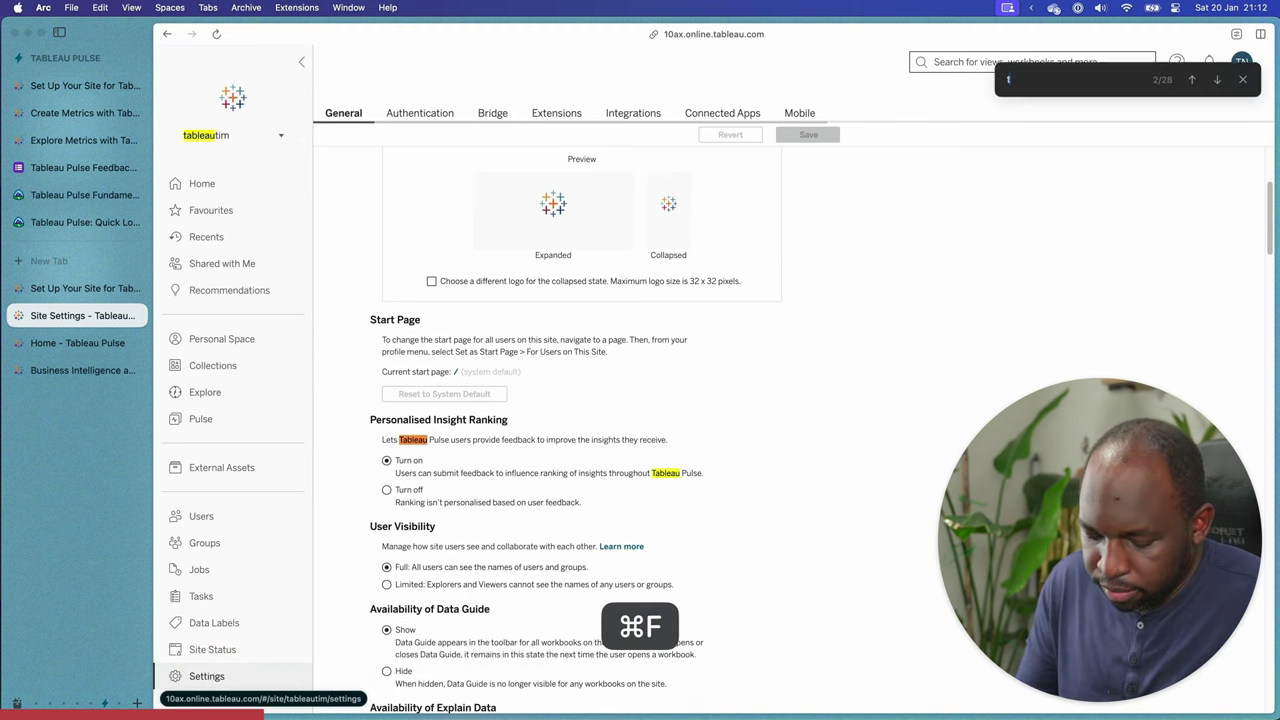
{"action": "type", "text": "tableau"}
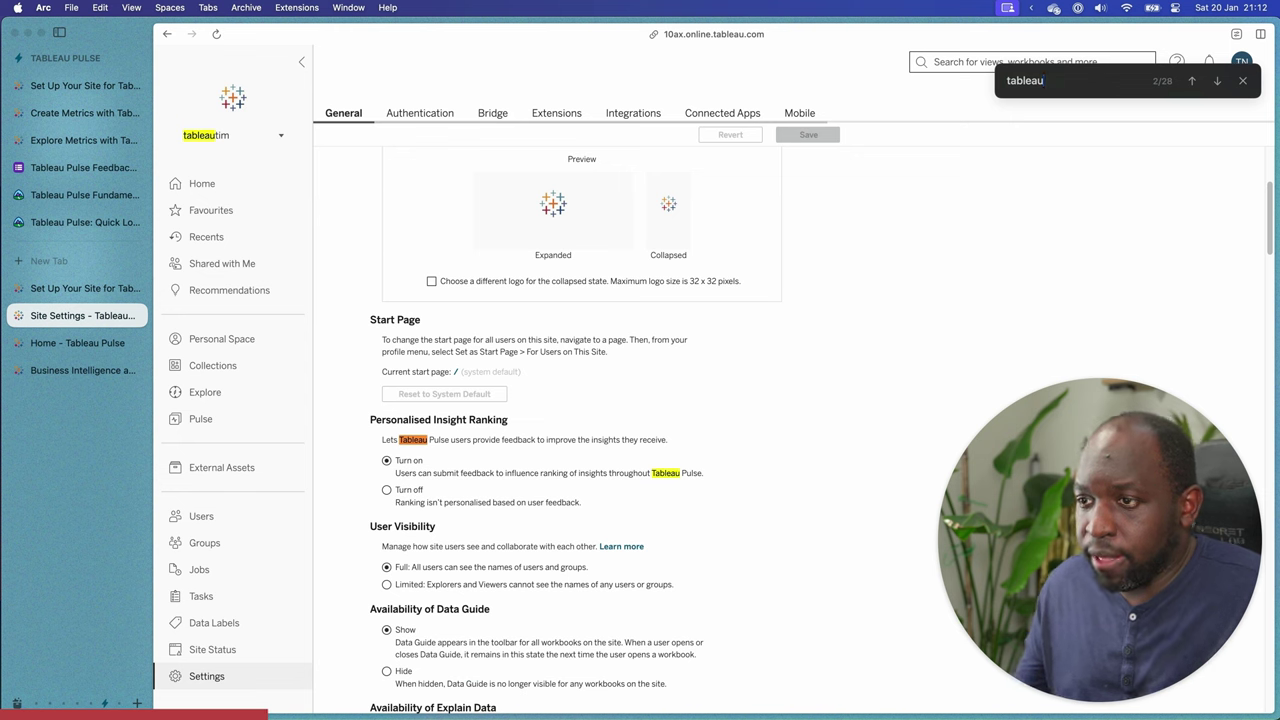
{"action": "type", "text": " a"}
{"action": "key", "text": "BackSpace"}
{"action": "key", "text": "BackSpace"}
{"action": "key", "text": "BackSpace"}
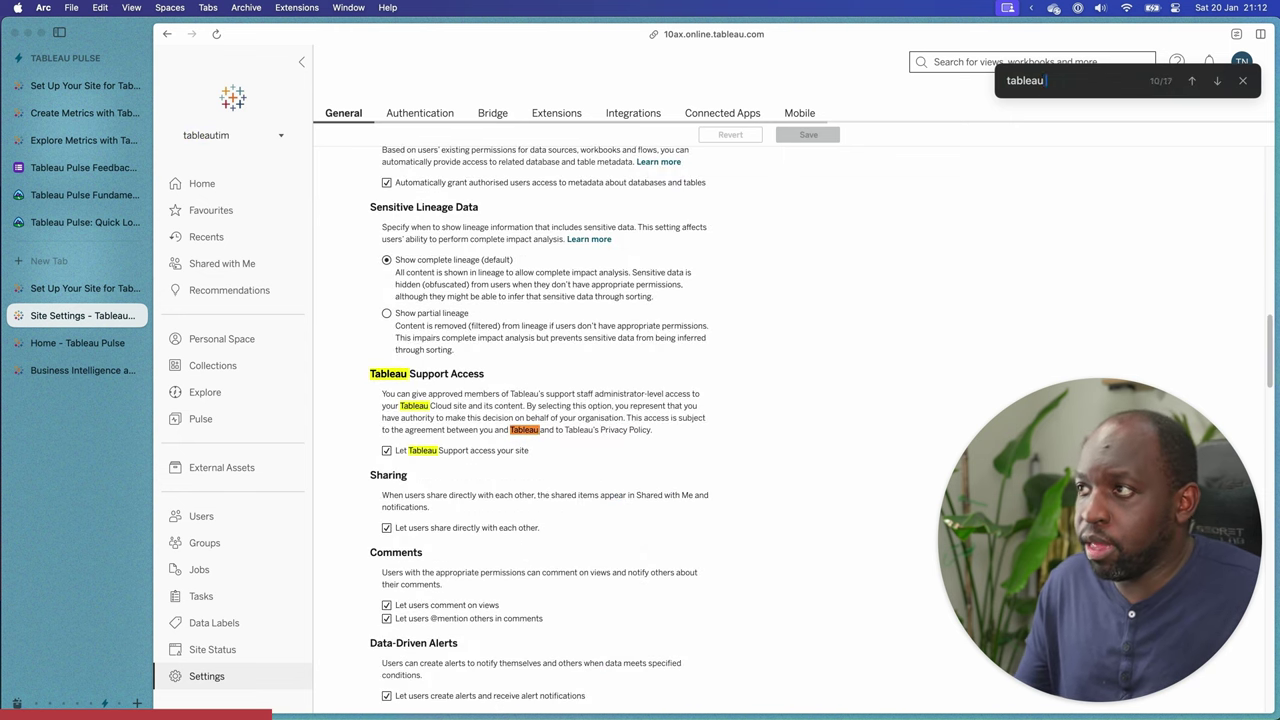
Look through the general site settings from Sharing to Manage Content Migration for a Tableau AI option.
{"action": "scroll", "coordinate": [643, 370], "scroll_direction": "down", "scroll_amount": 8}
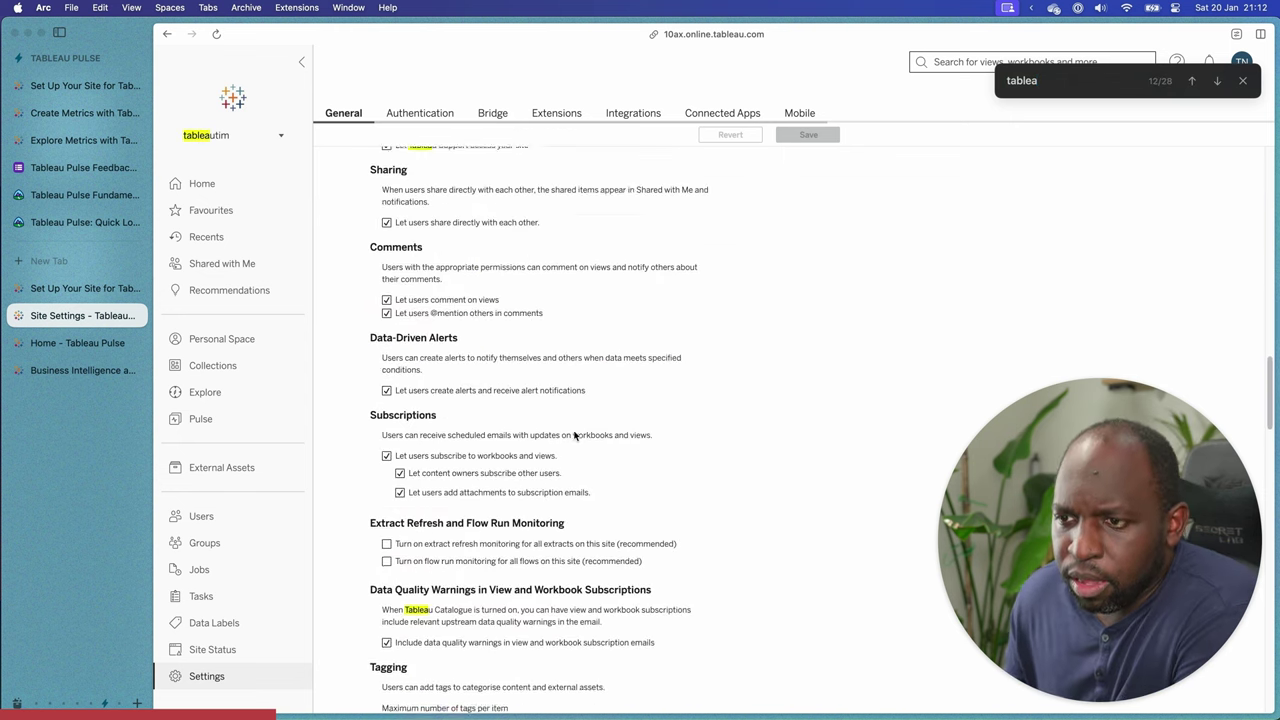
{"action": "scroll", "coordinate": [575, 435], "scroll_direction": "down", "scroll_amount": 5}
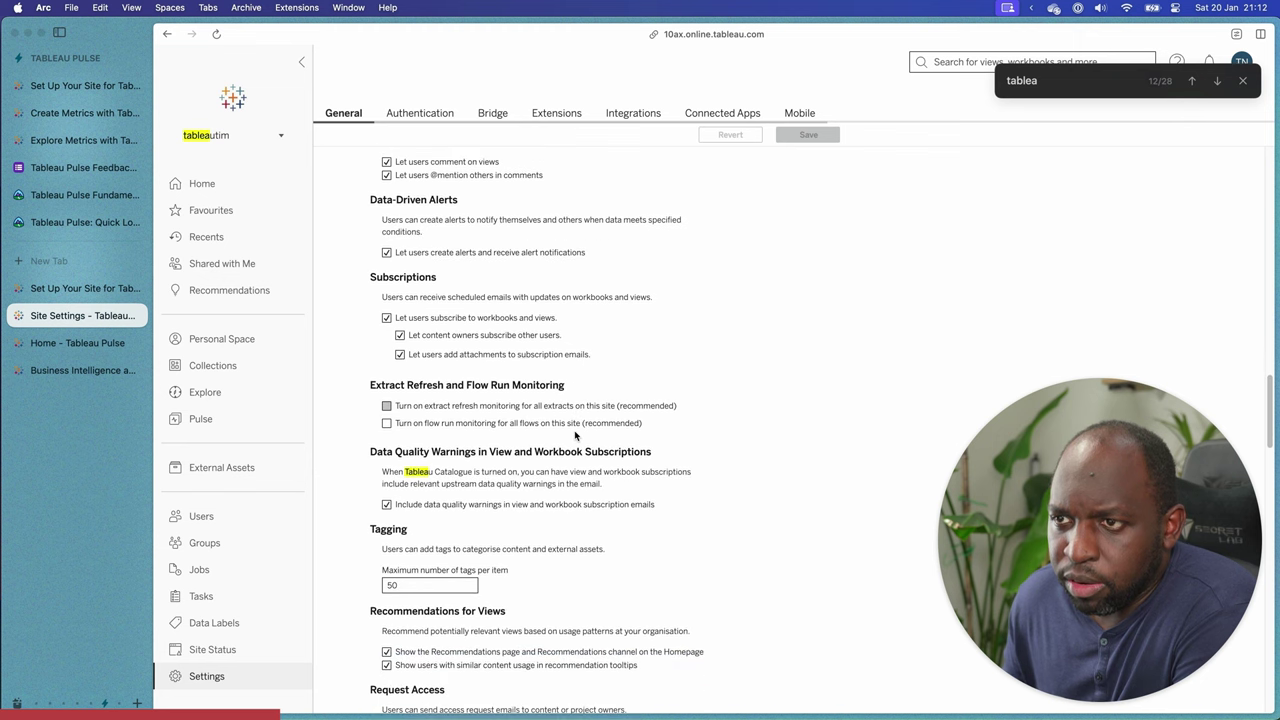
{"action": "scroll", "coordinate": [575, 435], "scroll_direction": "down", "scroll_amount": 5}
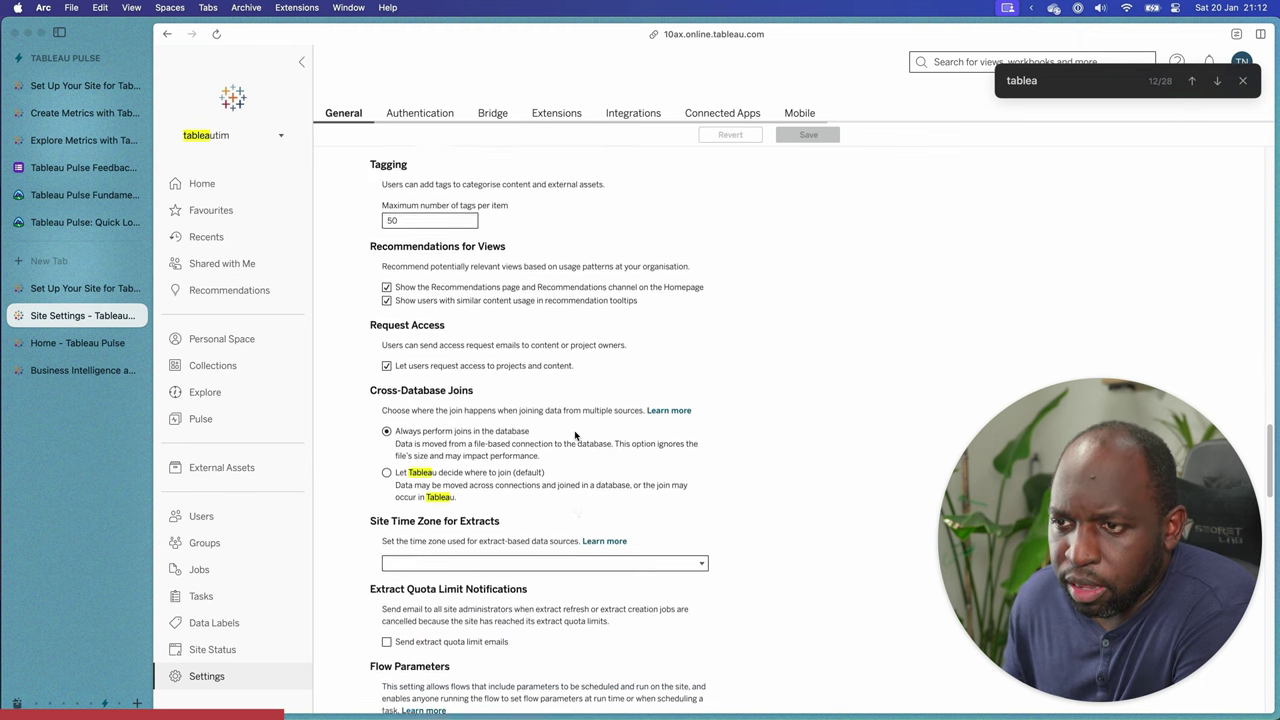
{"action": "scroll", "coordinate": [575, 437], "scroll_direction": "down", "scroll_amount": 6}
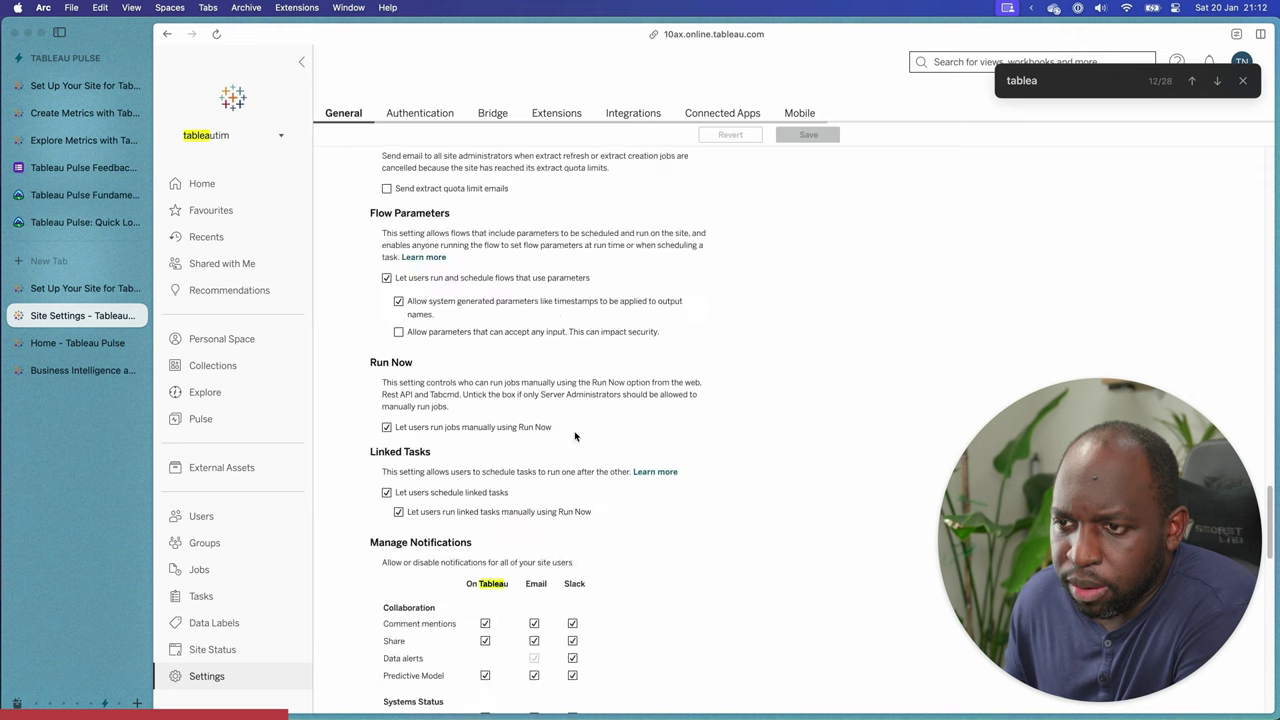
{"action": "scroll", "coordinate": [575, 435], "scroll_direction": "down", "scroll_amount": 5}
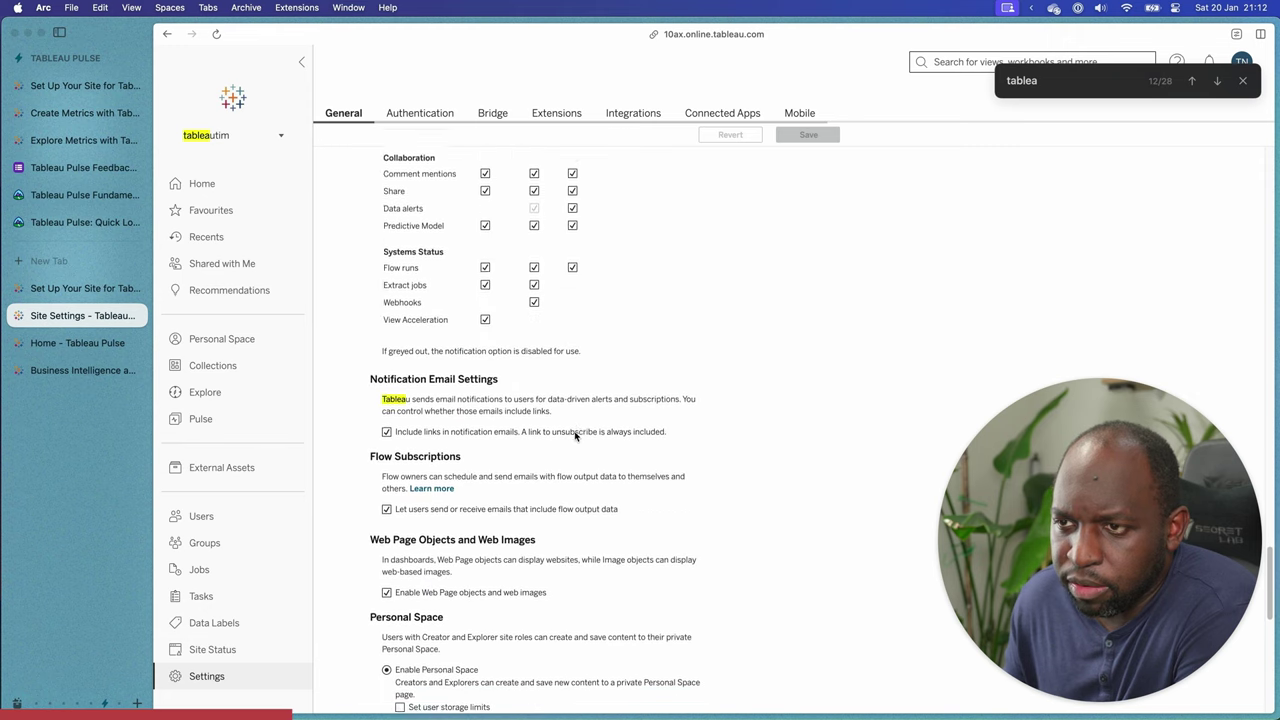
{"action": "scroll", "coordinate": [575, 435], "scroll_direction": "down", "scroll_amount": 5}
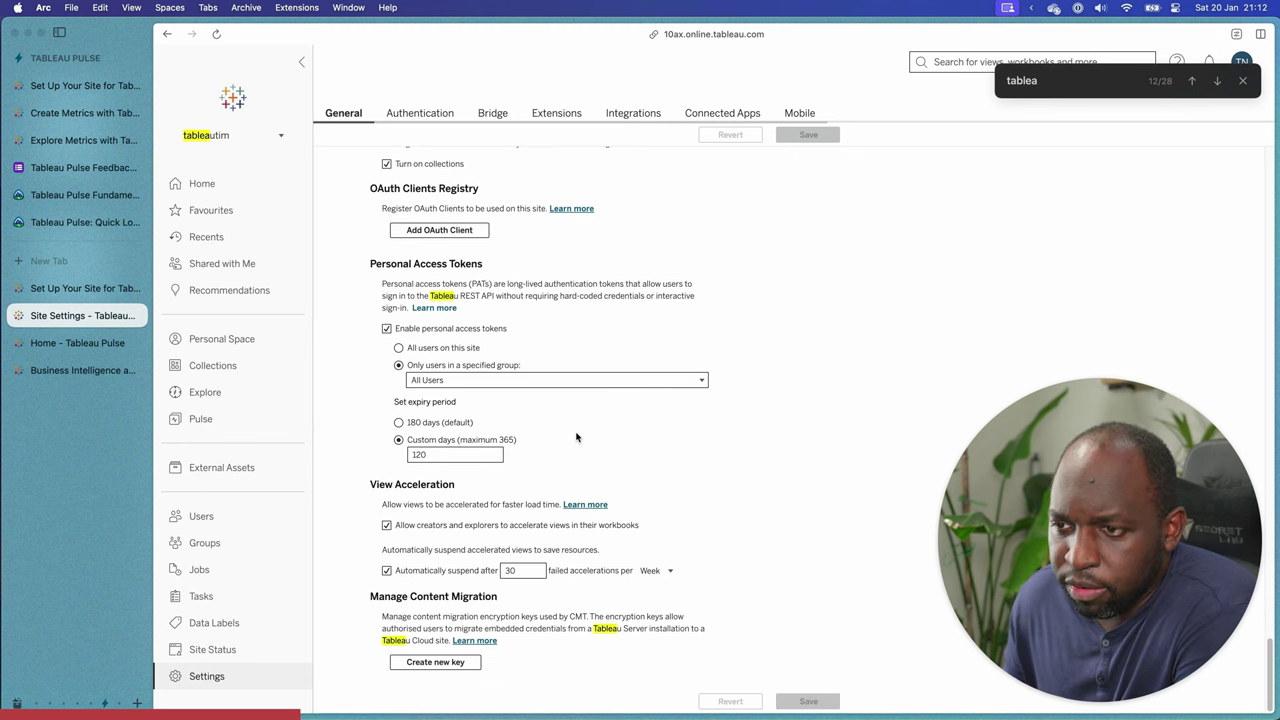
{"action": "scroll", "coordinate": [576, 437], "scroll_direction": "up", "scroll_amount": 15}
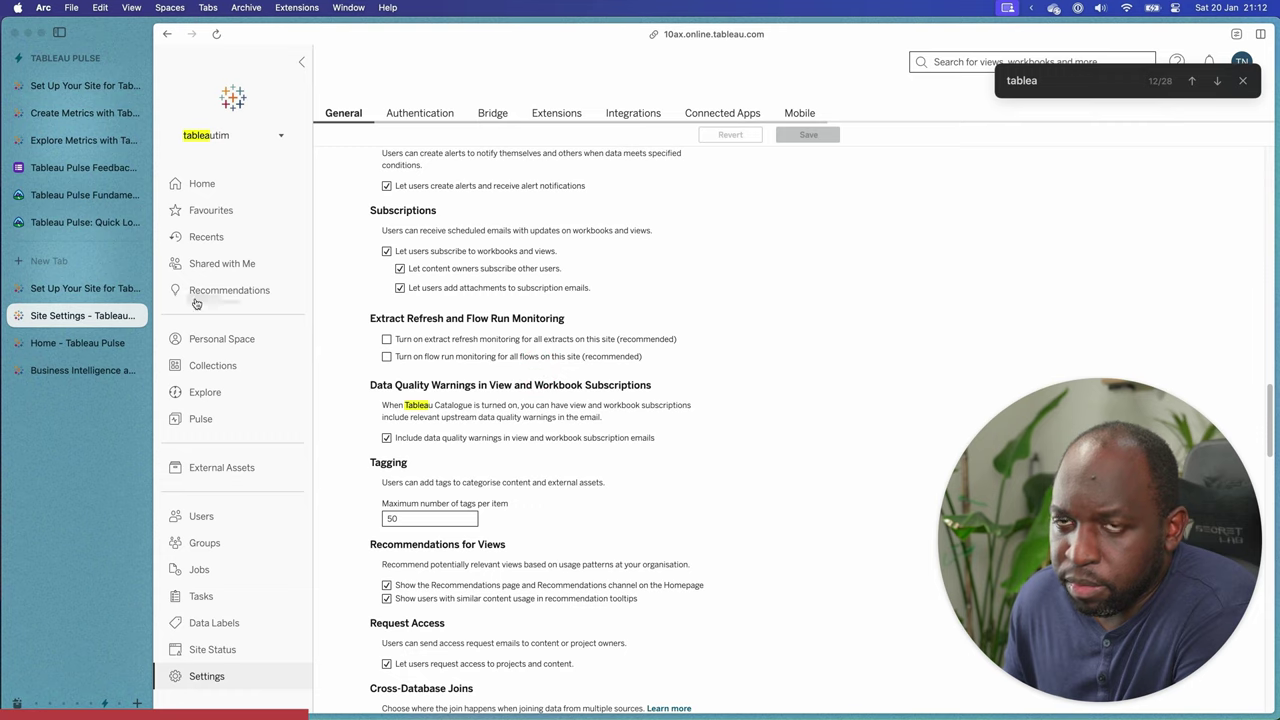
Go to the help article on setting up the site and copy the setting name "Availability of Tableau AI" from its instructions.
{"action": "left_click", "coordinate": [74, 290]}
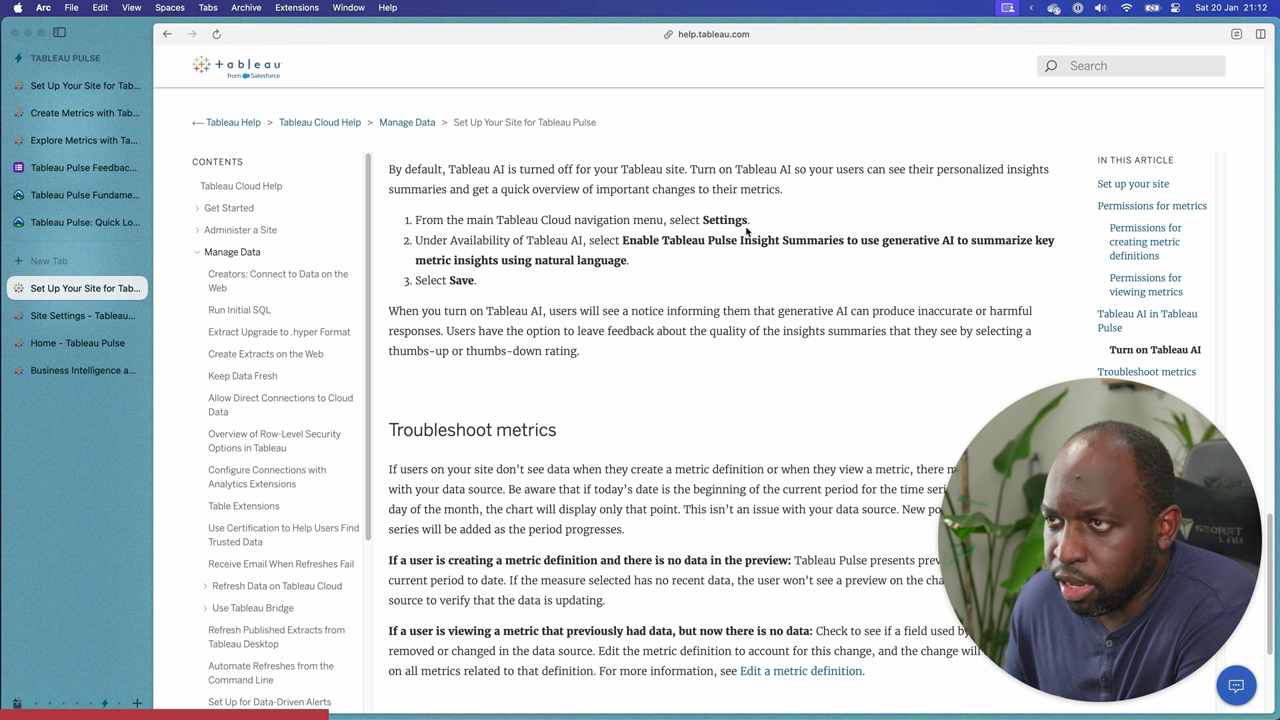
{"action": "left_click_drag", "start_coordinate": [453, 240], "coordinate": [583, 242]}
{"action": "key", "text": "super+c"}
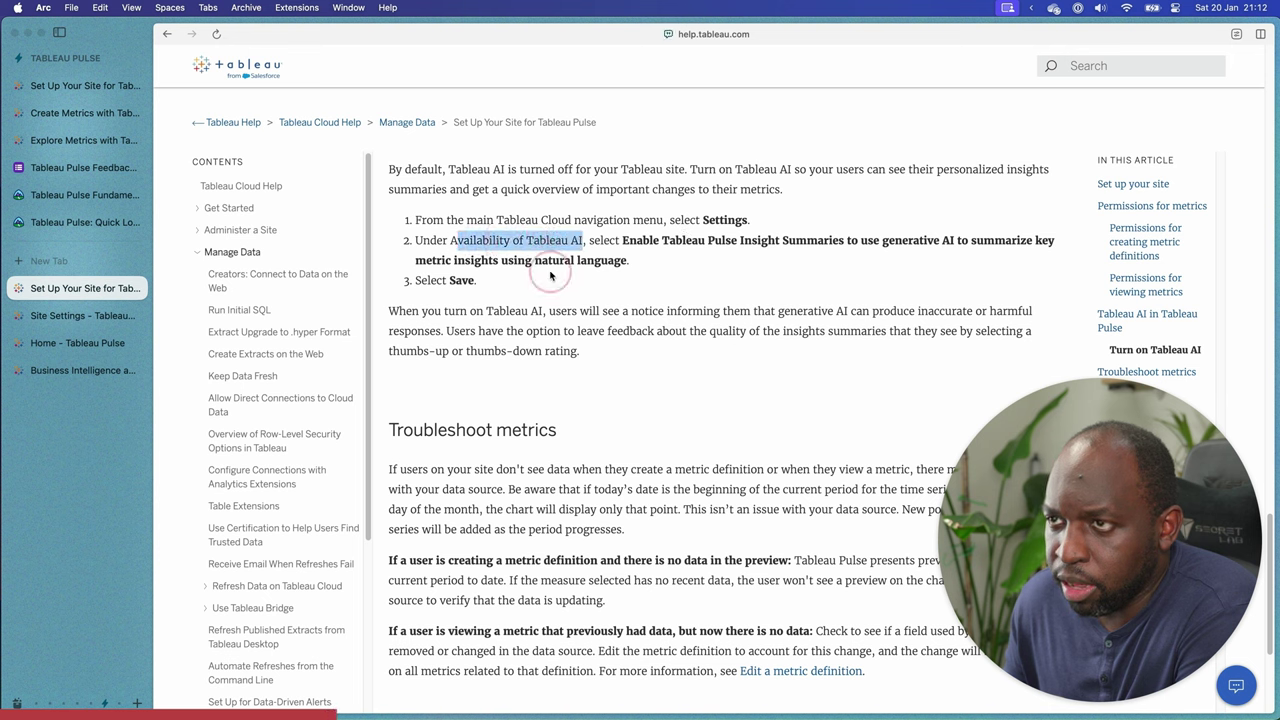
Return to the site settings and read the general options again, checking the Availability sections for Tableau AI.
{"action": "key", "text": "ctrl+Tab"}
{"action": "scroll", "coordinate": [686, 330], "scroll_direction": "up", "scroll_amount": 10}
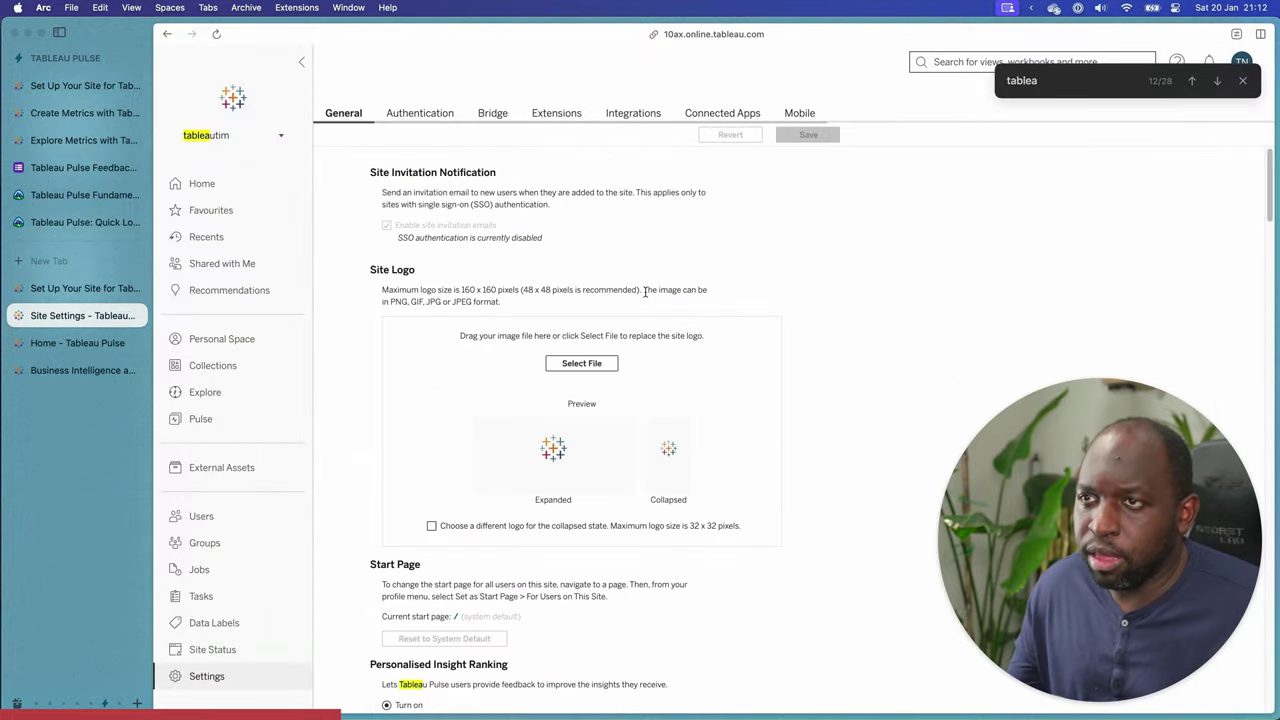
{"action": "scroll", "coordinate": [645, 295], "scroll_direction": "down", "scroll_amount": 1}
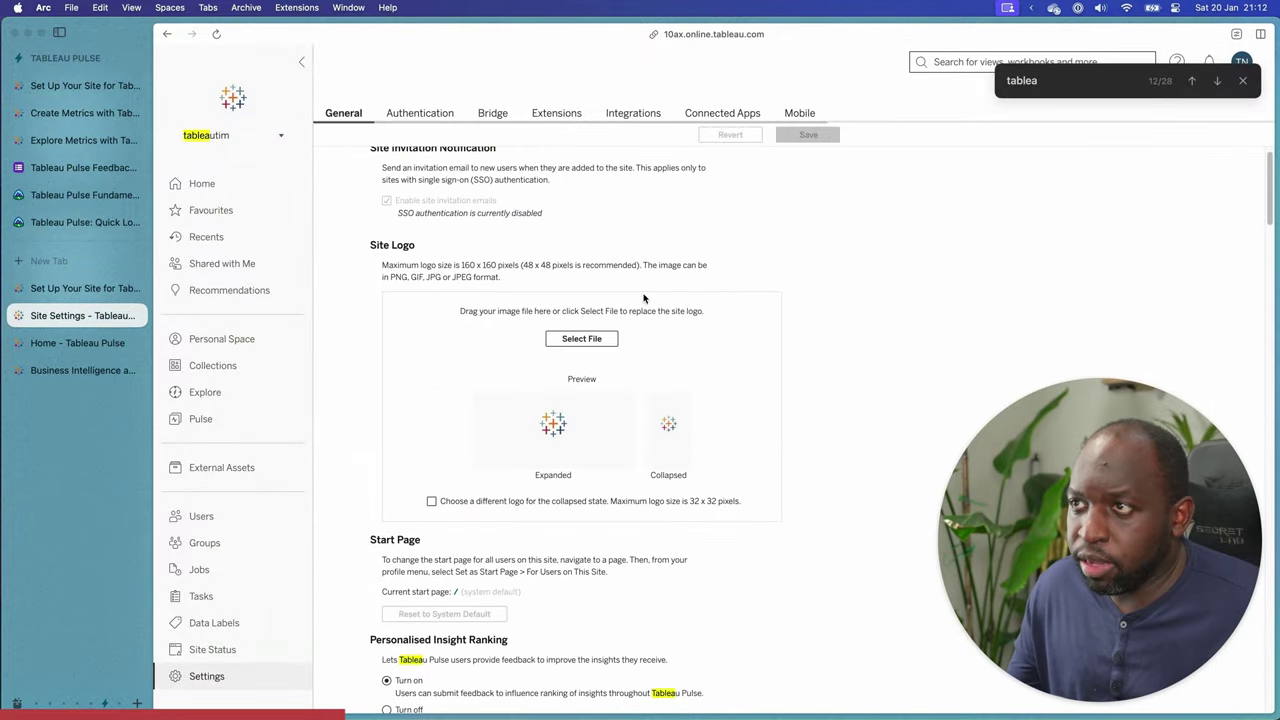
{"action": "scroll", "coordinate": [645, 305], "scroll_direction": "down", "scroll_amount": 15}
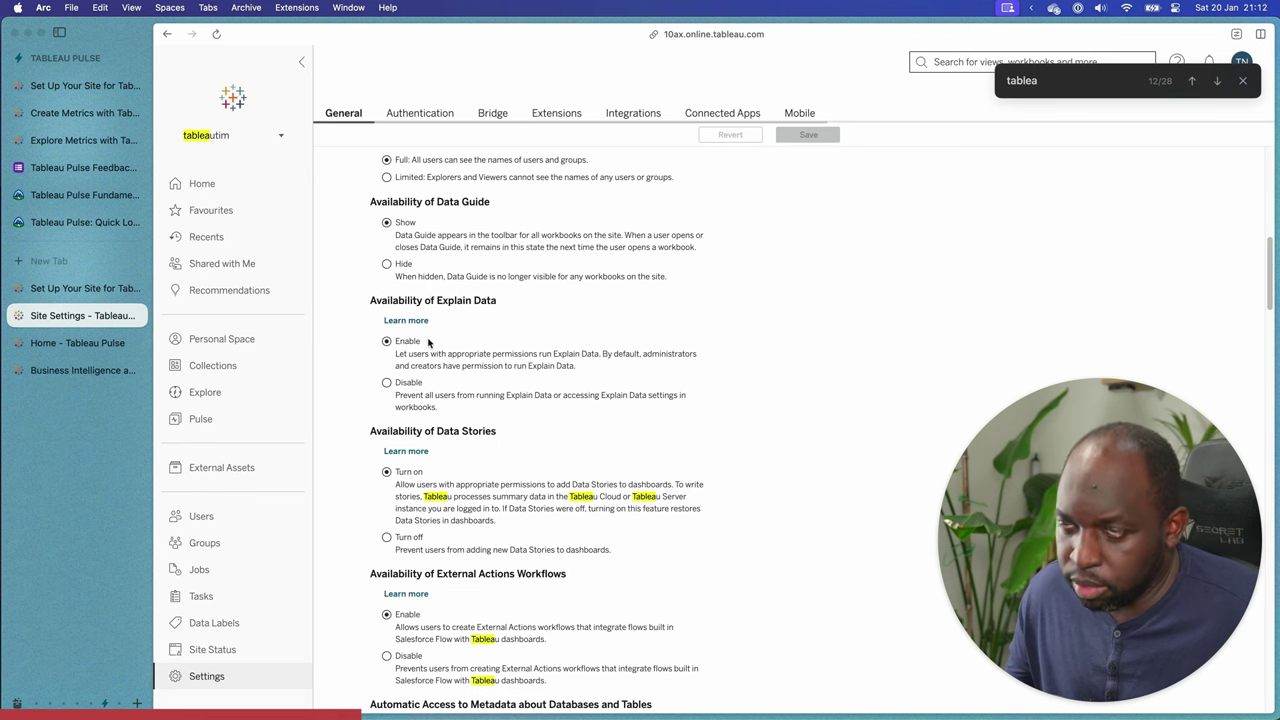
{"action": "scroll", "coordinate": [450, 300], "scroll_direction": "up", "scroll_amount": 3}
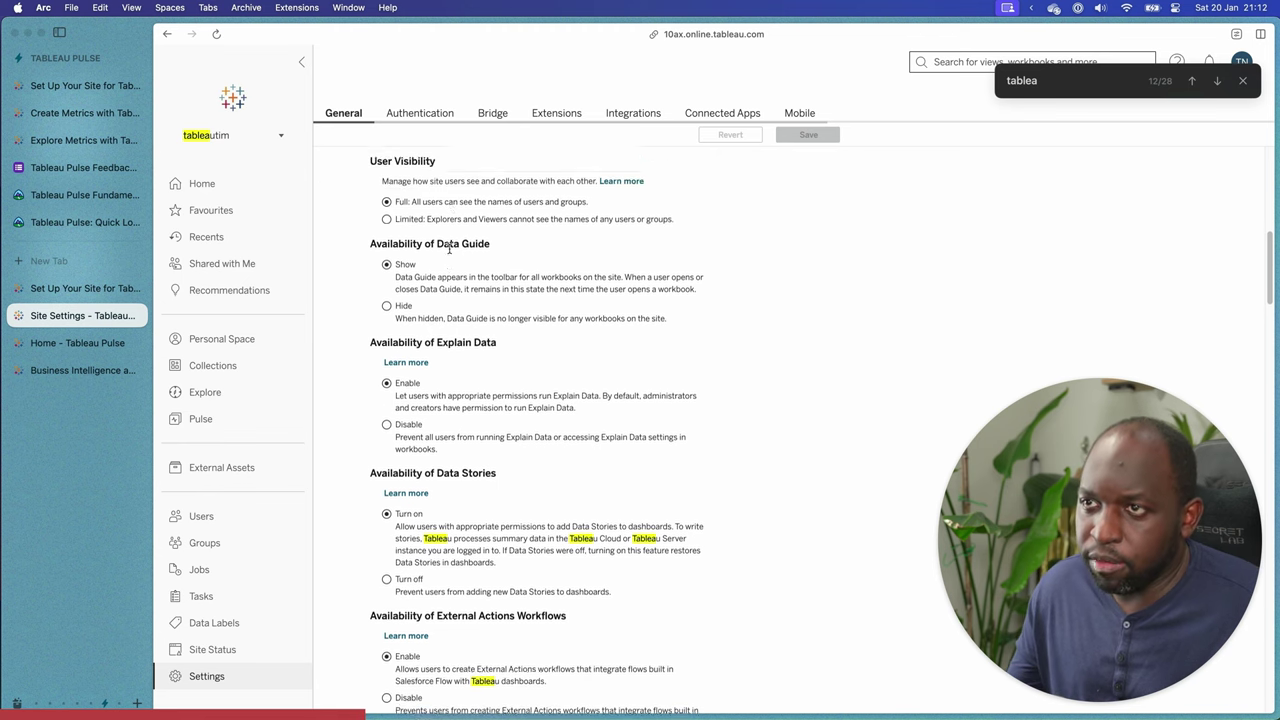
{"action": "scroll", "coordinate": [471, 287], "scroll_direction": "down", "scroll_amount": 5}
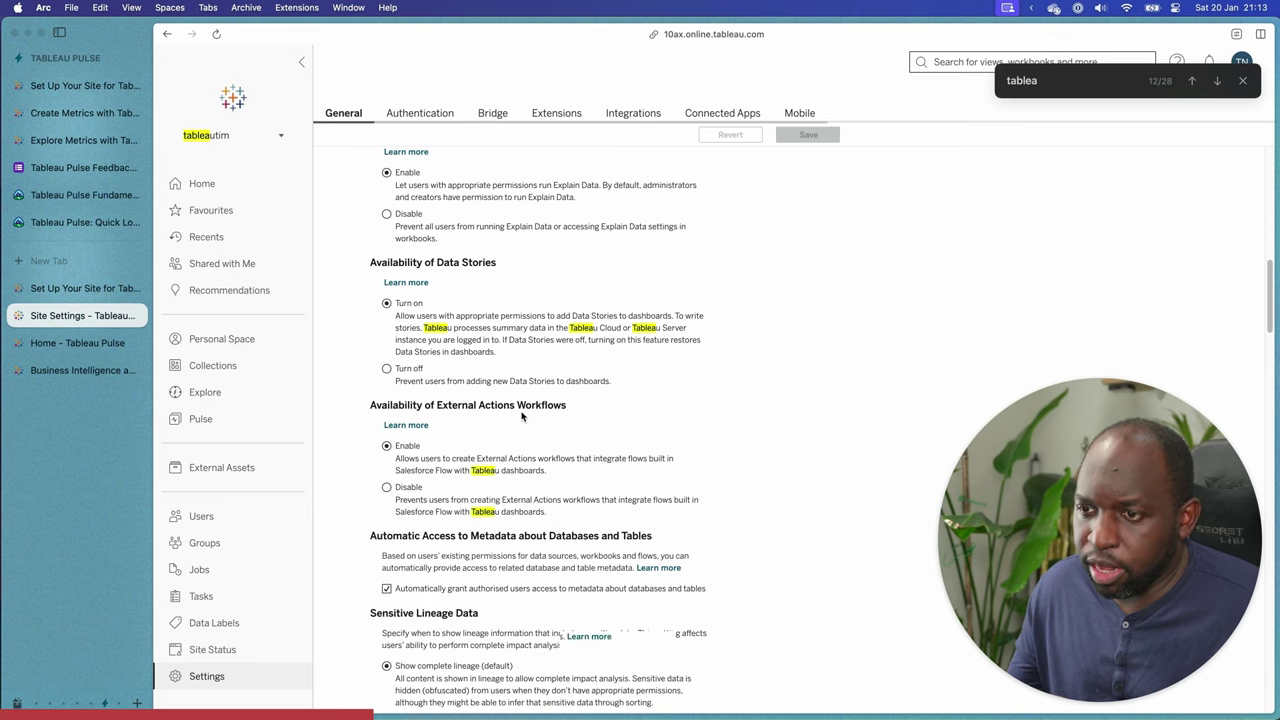
{"action": "scroll", "coordinate": [516, 410], "scroll_direction": "down", "scroll_amount": 3}
{"action": "scroll", "coordinate": [509, 413], "scroll_direction": "down", "scroll_amount": 10}
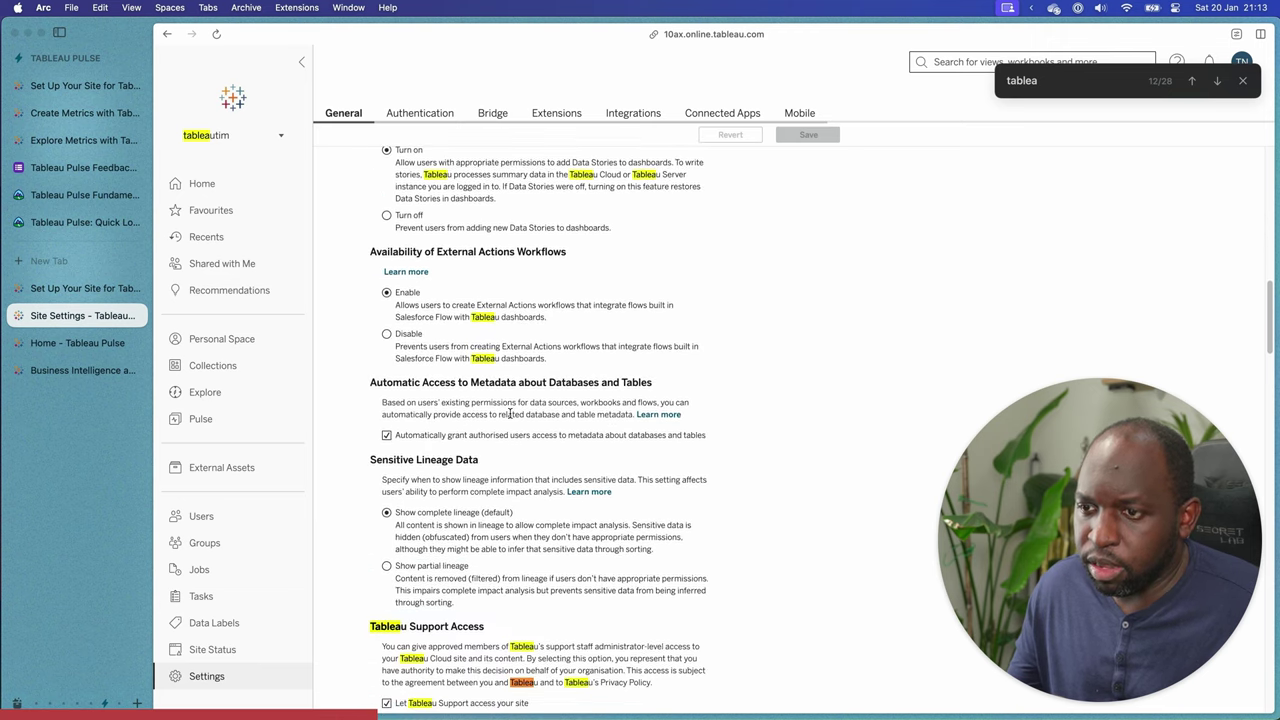
{"action": "scroll", "coordinate": [511, 413], "scroll_direction": "down", "scroll_amount": 15}
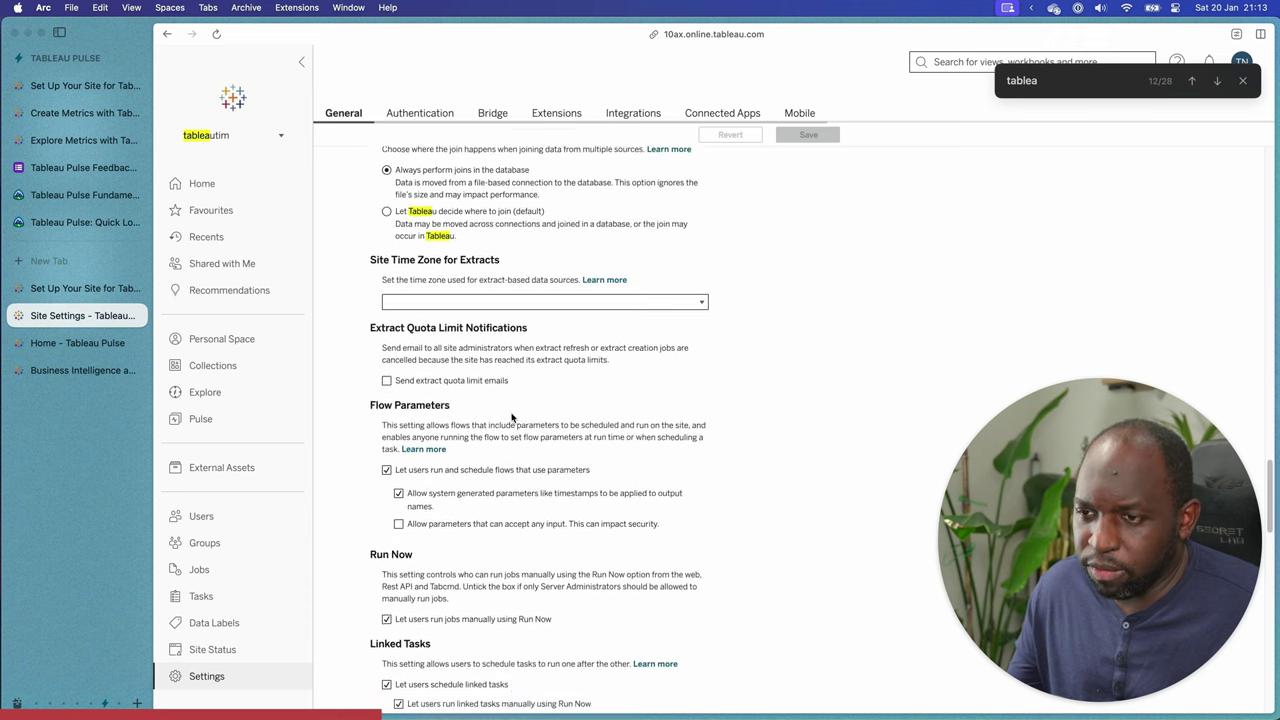
{"action": "scroll", "coordinate": [511, 417], "scroll_direction": "down", "scroll_amount": 6}
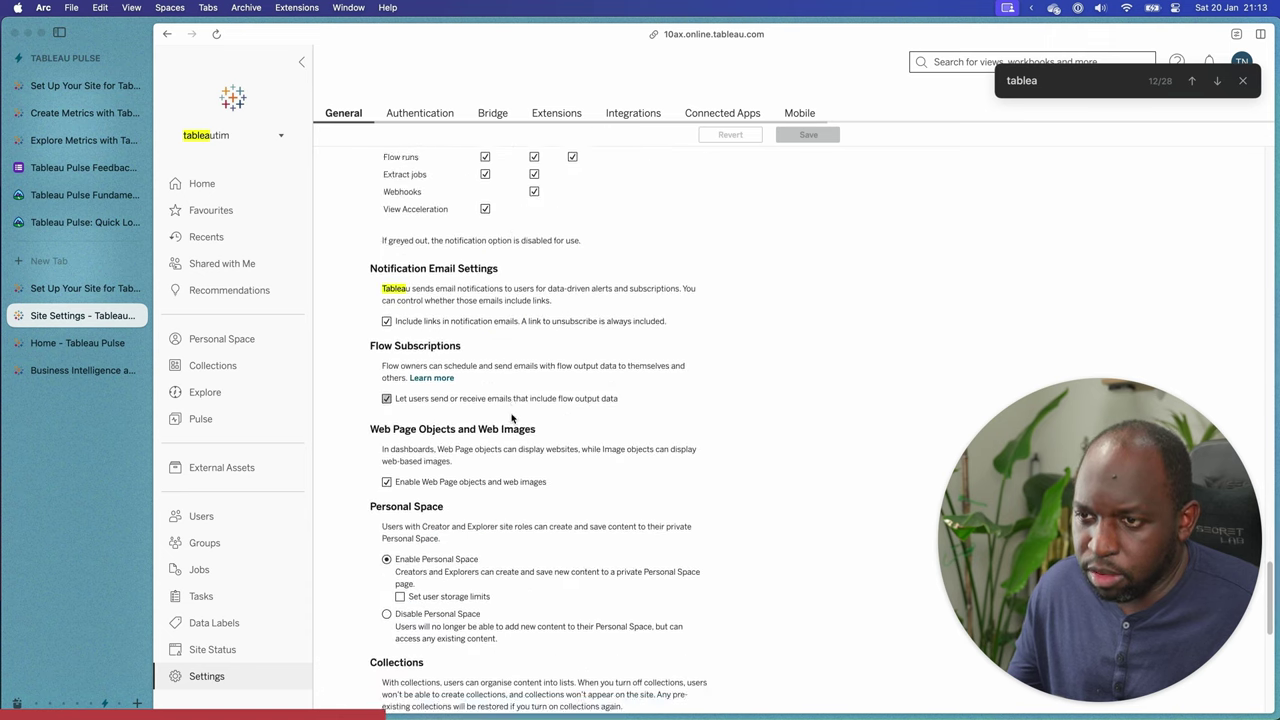
{"action": "scroll", "coordinate": [511, 415], "scroll_direction": "down", "scroll_amount": 4}
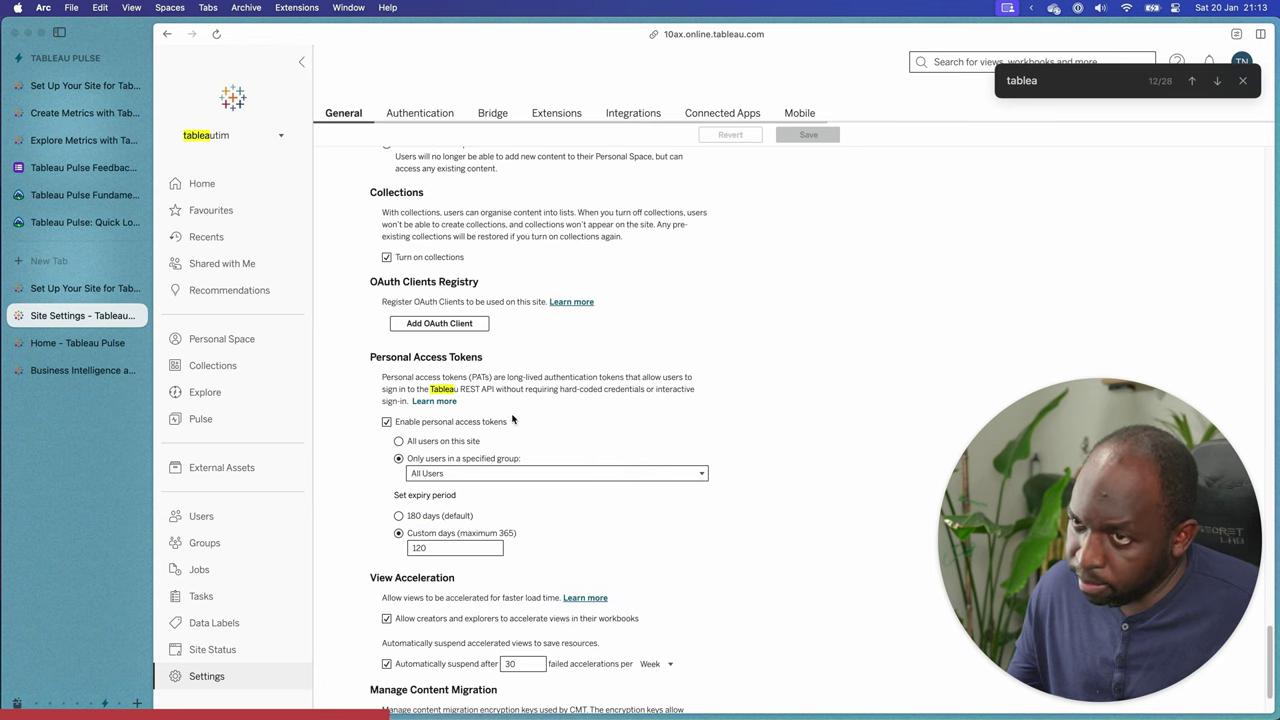
{"action": "scroll", "coordinate": [511, 419], "scroll_direction": "up", "scroll_amount": 15}
Search the general site settings for the copied setting name, completed to "Availability of Tableau AI".
{"action": "key", "text": "super+v"}
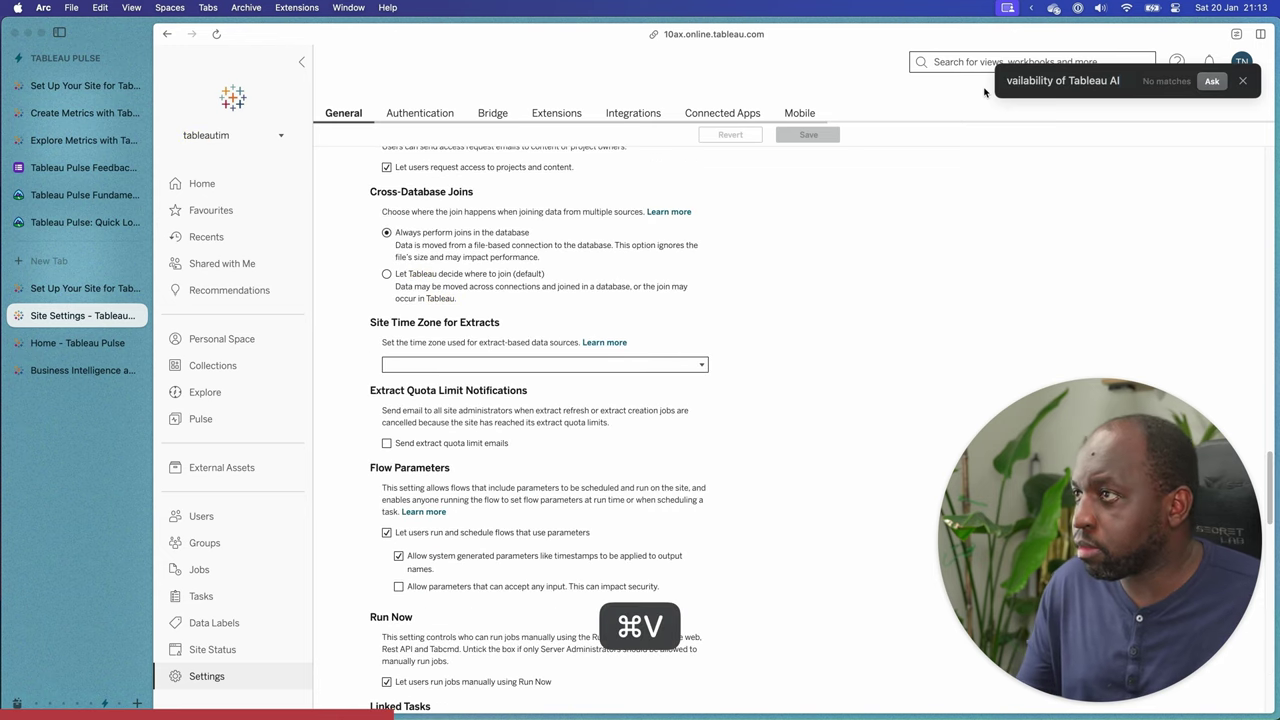
{"action": "left_click", "coordinate": [1018, 89]}
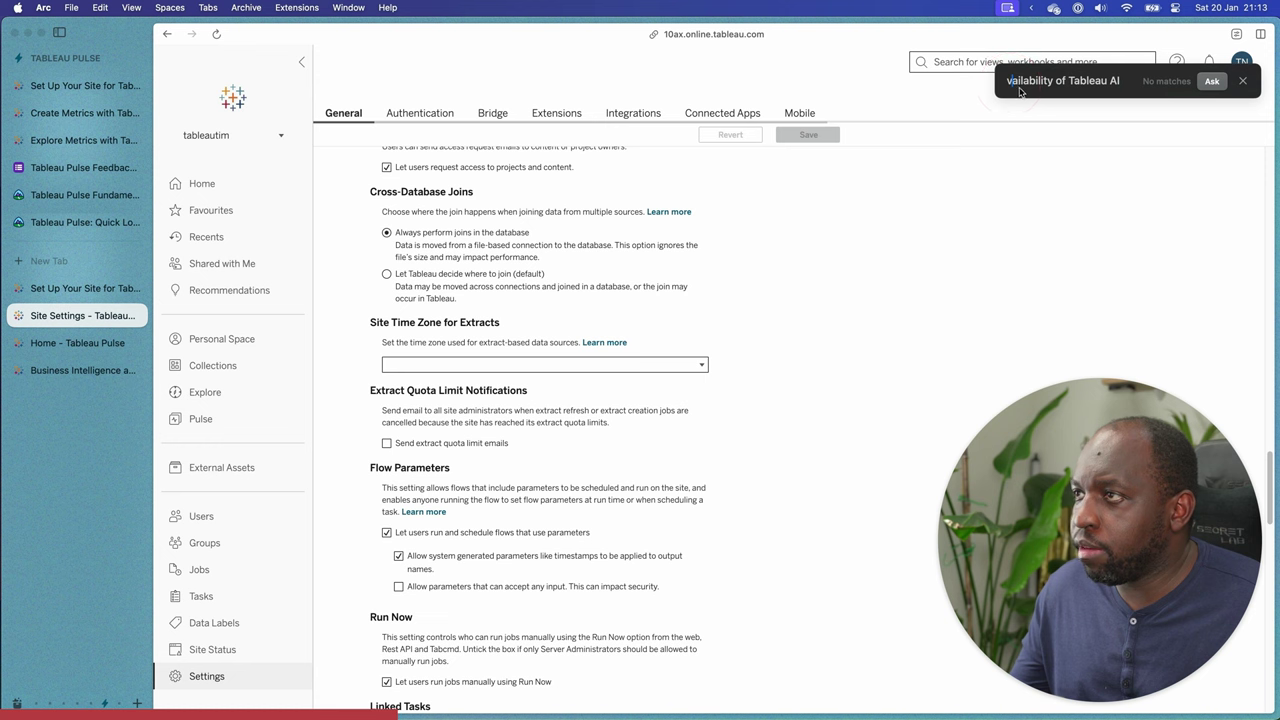
{"action": "key", "text": "Left"}
{"action": "type", "text": "A"}
Shorten the search phrase to "Availability of" and examine the matching sections of the general settings.
{"action": "key", "text": "Right"}
{"action": "key", "text": "Right"}
{"action": "key", "text": "Right"}
{"action": "key", "text": "Right"}
{"action": "key", "text": "Right"}
{"action": "key", "text": "Right"}
{"action": "key", "text": "Right"}
{"action": "key", "text": "Right"}
{"action": "key", "text": "Right"}
{"action": "key", "text": "Right"}
{"action": "key", "text": "Right"}
{"action": "key", "text": "Right"}
{"action": "key", "text": "Right"}
{"action": "key", "text": "Right"}
{"action": "key", "text": "Right"}
{"action": "key", "text": "Right"}
{"action": "key", "text": "Right"}
{"action": "key", "text": "Right"}
{"action": "key", "text": "Right"}
{"action": "key", "text": "Right"}
{"action": "key", "text": "Right"}
{"action": "key", "text": "BackSpace"}
{"action": "key", "text": "BackSpace"}
{"action": "key", "text": "BackSpace"}
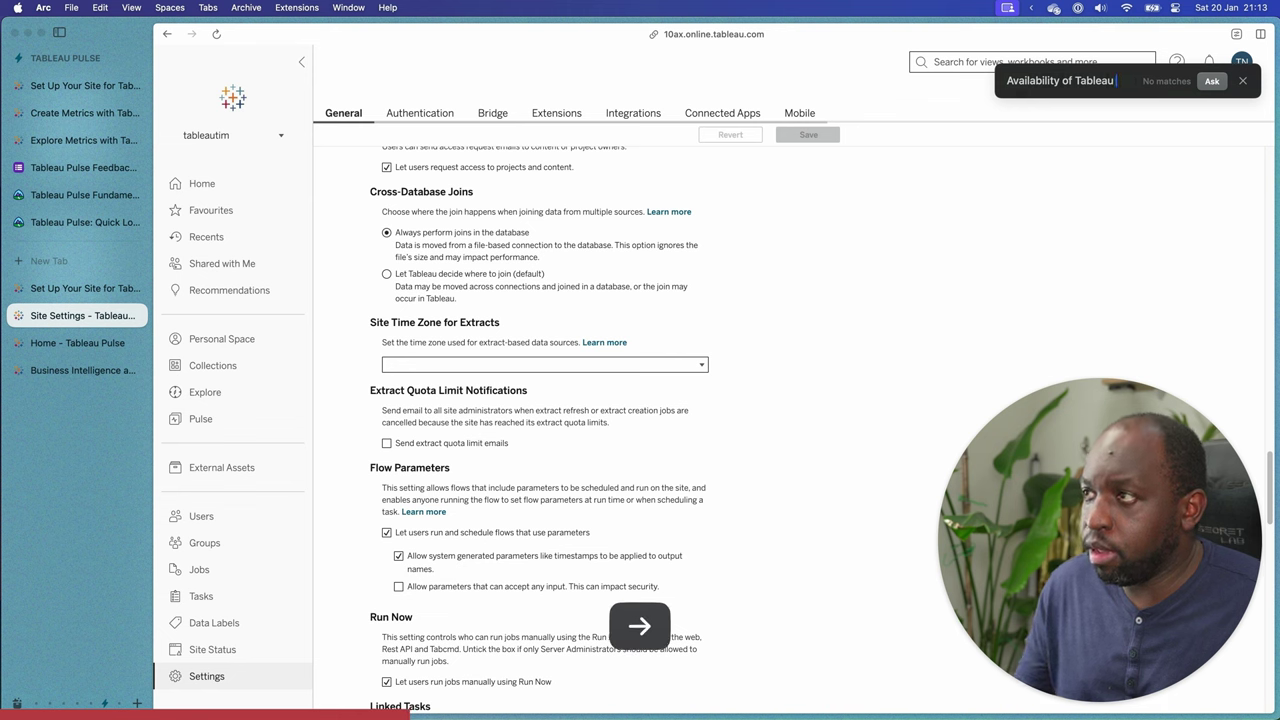
{"action": "key", "text": "BackSpace"}
{"action": "key", "text": "BackSpace"}
{"action": "key", "text": "BackSpace"}
{"action": "key", "text": "BackSpace"}
{"action": "key", "text": "BackSpace"}
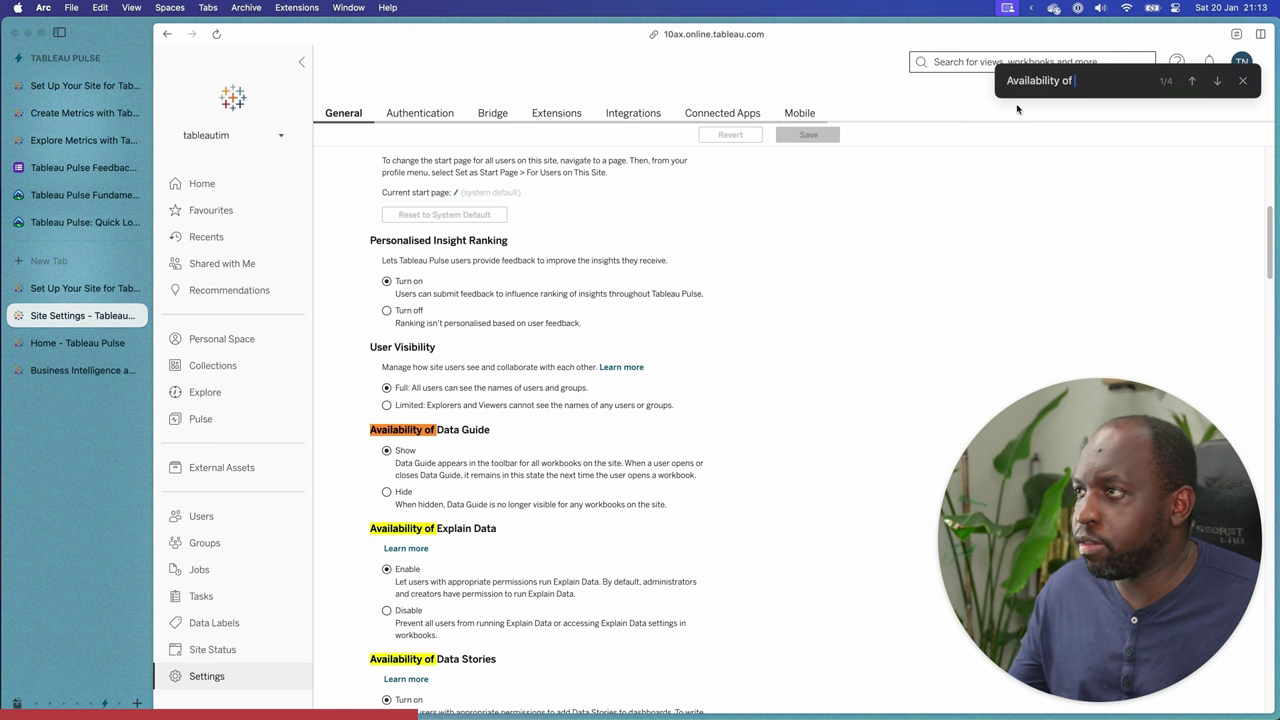
{"action": "scroll", "coordinate": [598, 405], "scroll_direction": "down", "scroll_amount": 5}
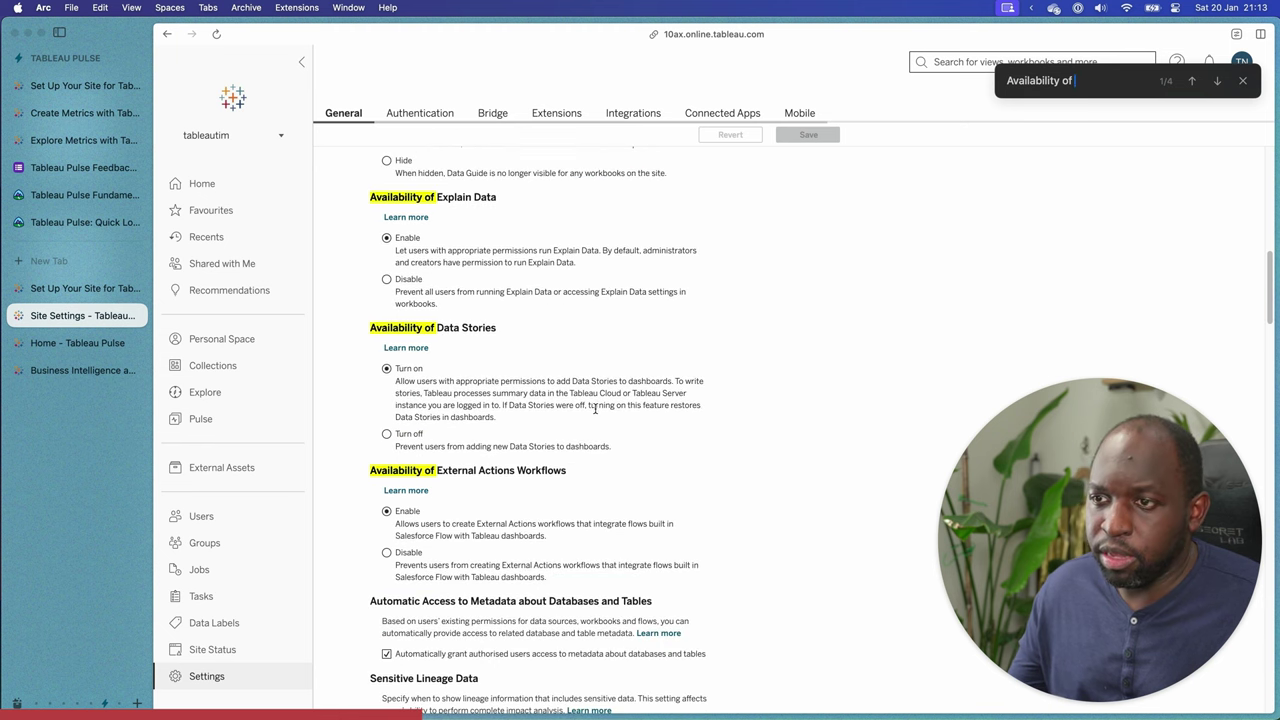
{"action": "scroll", "coordinate": [597, 408], "scroll_direction": "up", "scroll_amount": 1}
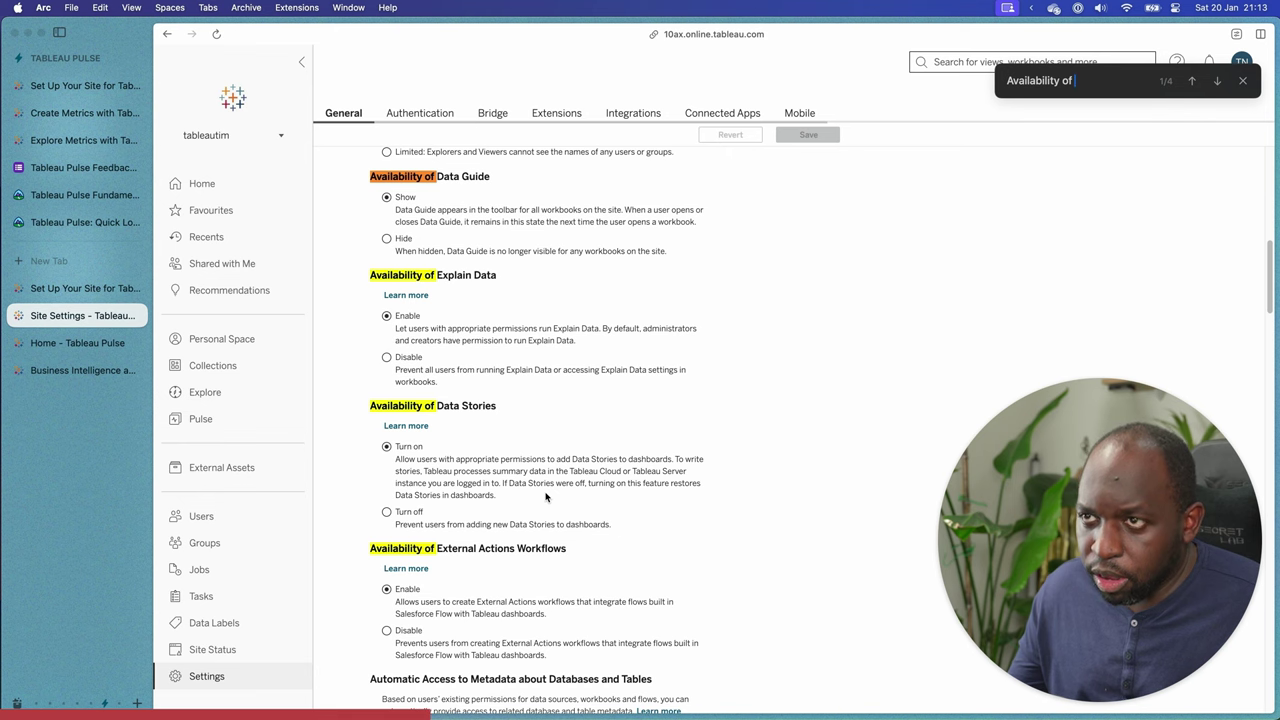
{"action": "scroll", "coordinate": [546, 496], "scroll_direction": "up", "scroll_amount": 15}
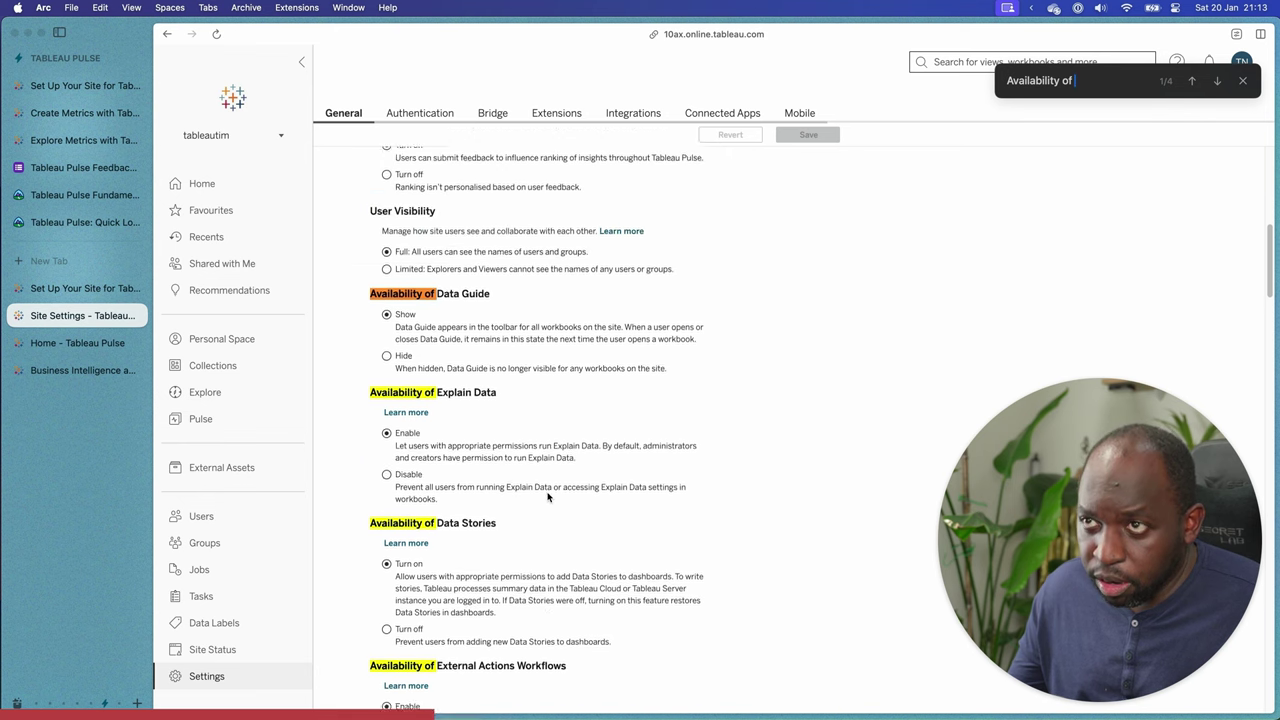
Open the site's Integrations settings and look through the Salesforce and Slack Connectivity sections.
{"action": "left_click", "coordinate": [633, 113]}
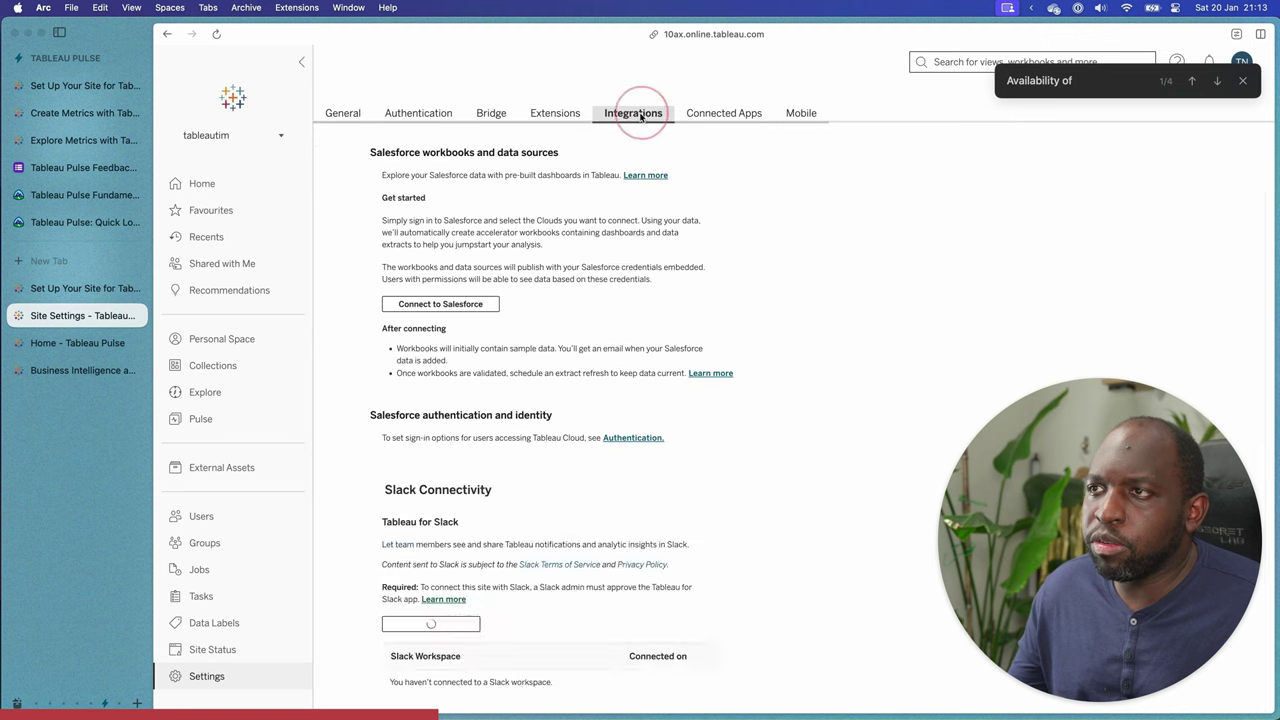
{"action": "scroll", "coordinate": [566, 263], "scroll_direction": "down", "scroll_amount": 5}
{"action": "scroll", "coordinate": [540, 270], "scroll_direction": "down", "scroll_amount": 2}
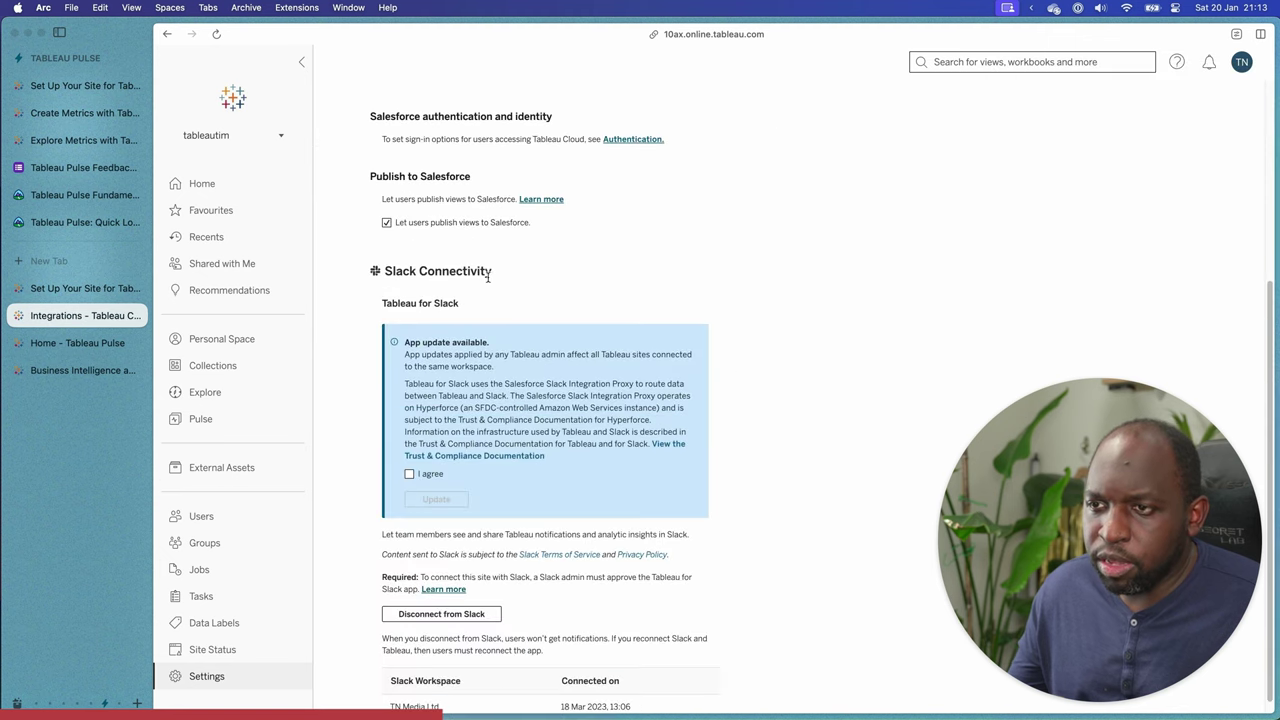
{"action": "scroll", "coordinate": [492, 281], "scroll_direction": "up", "scroll_amount": 8}
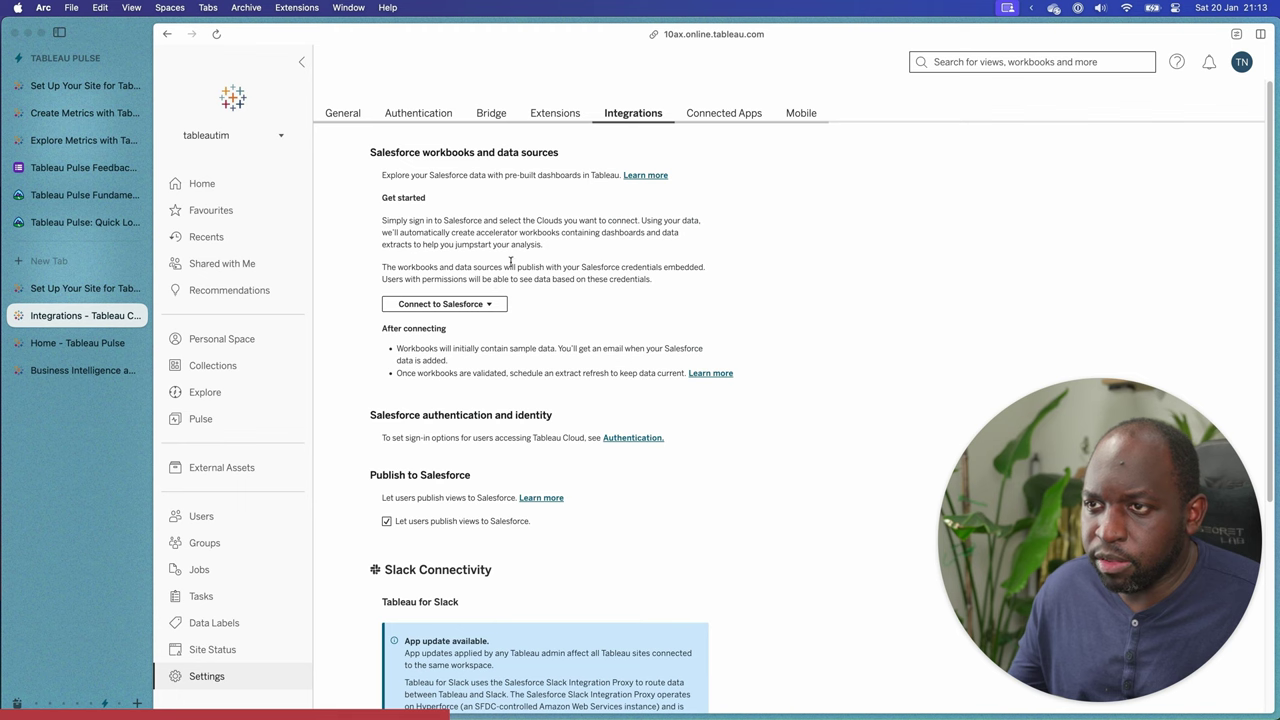
Look through the site's Connected Apps and Mobile settings for a Tableau AI option.
{"action": "left_click", "coordinate": [714, 115]}
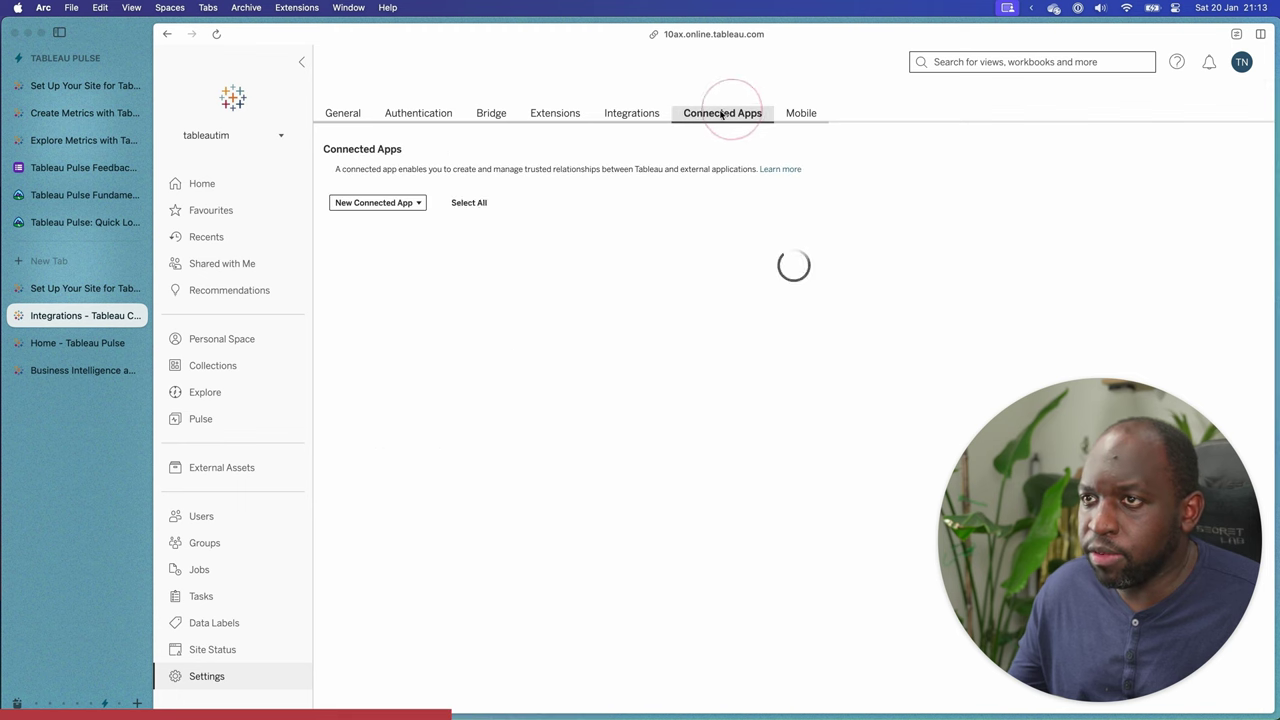
{"action": "left_click", "coordinate": [800, 115]}
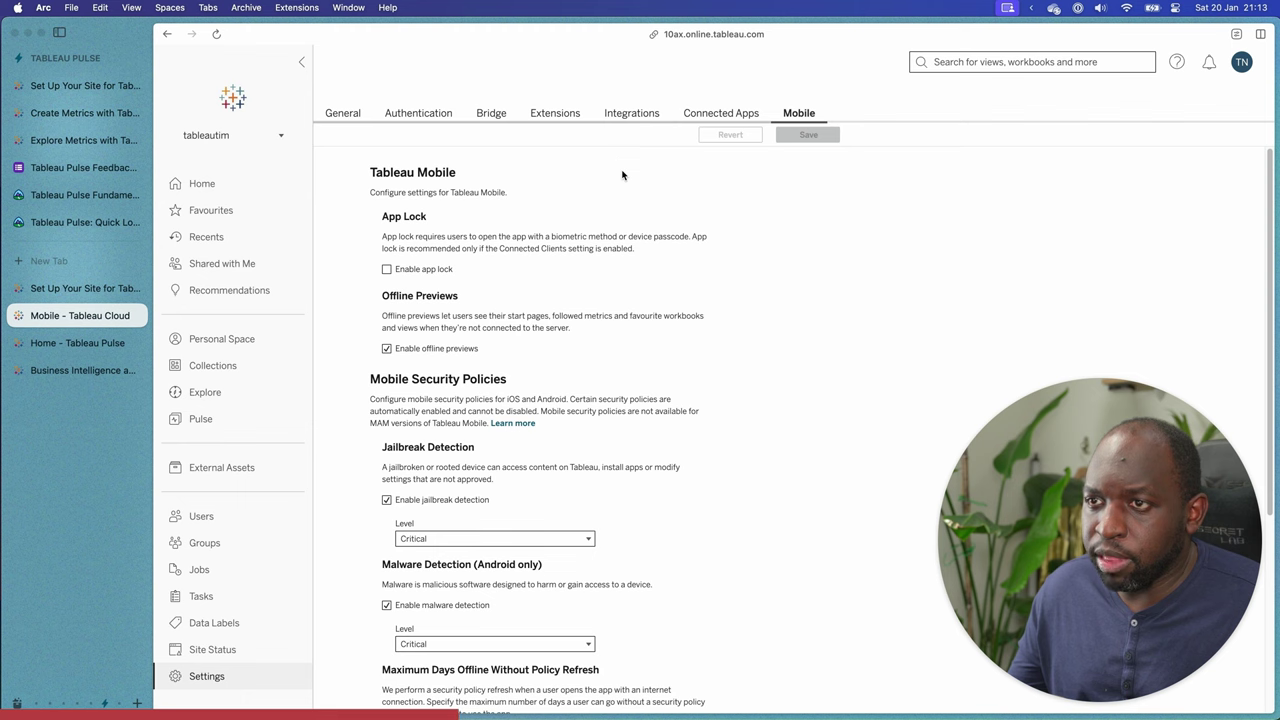
{"action": "scroll", "coordinate": [622, 170], "scroll_direction": "down", "scroll_amount": 8}
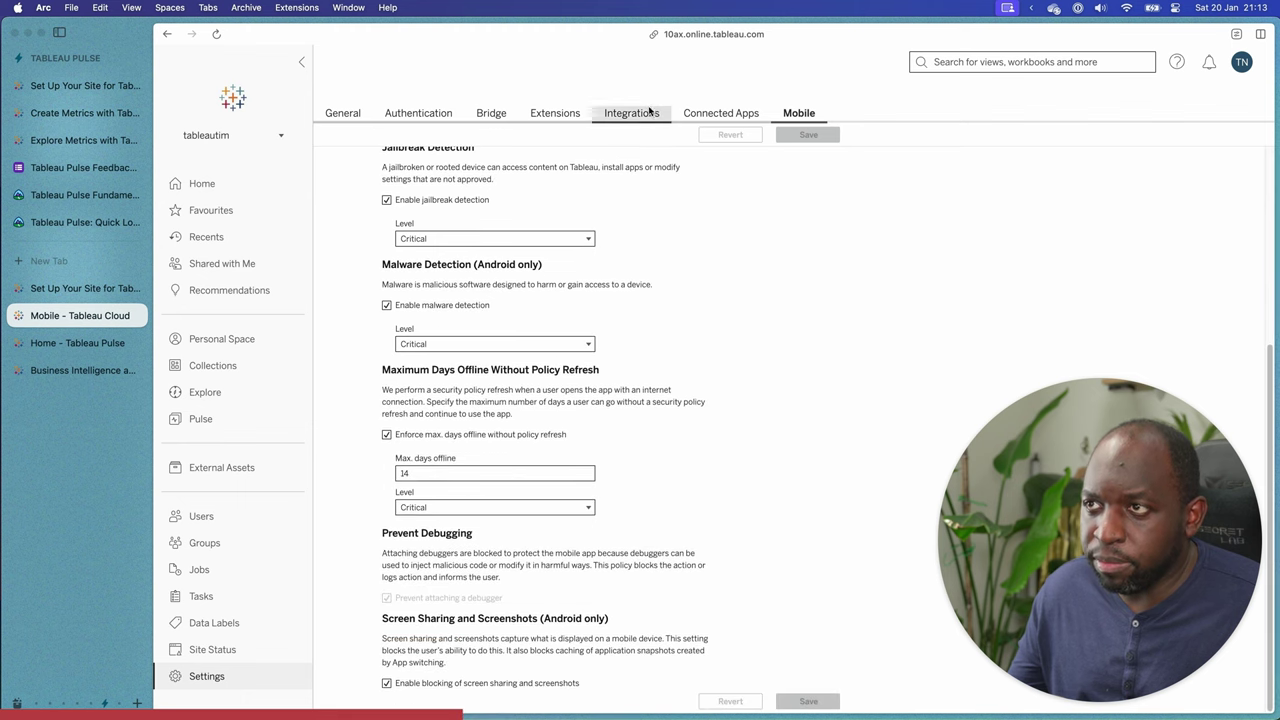
Check the site's Extensions and Integrations settings for a Tableau AI option.
{"action": "left_click", "coordinate": [578, 114]}
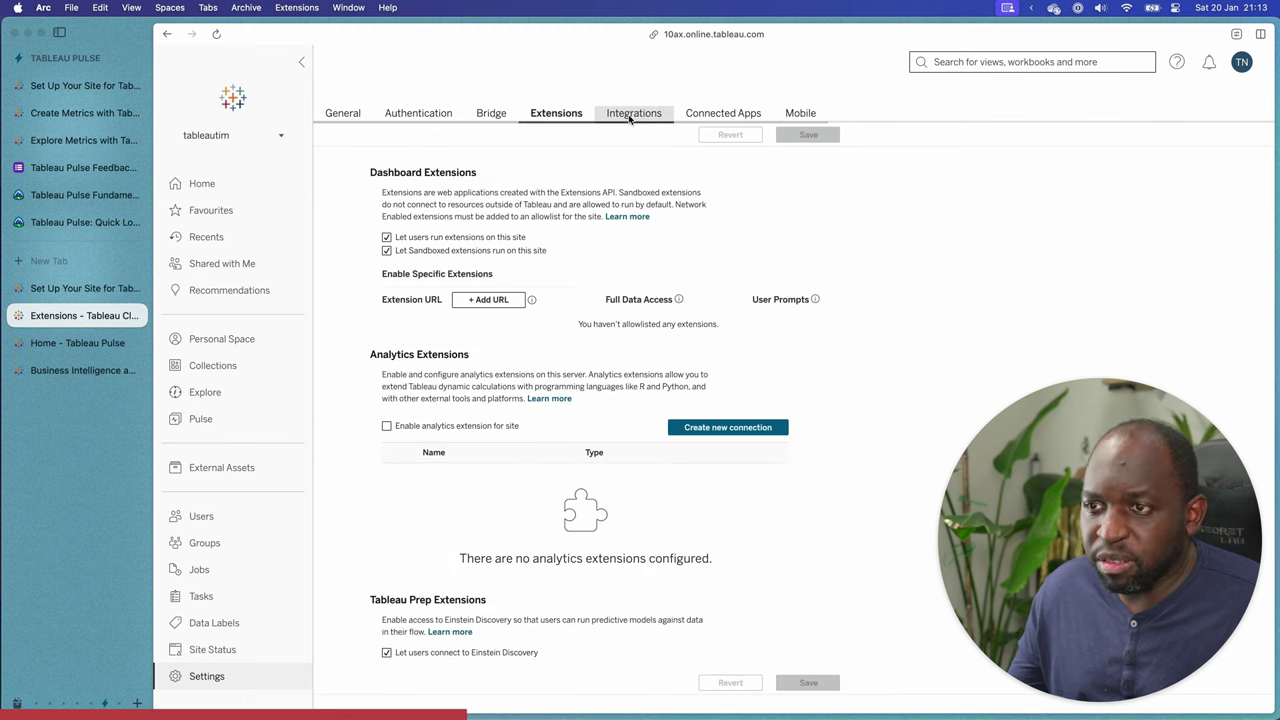
{"action": "left_click", "coordinate": [630, 115]}
{"action": "scroll", "coordinate": [543, 306], "scroll_direction": "down", "scroll_amount": 5}
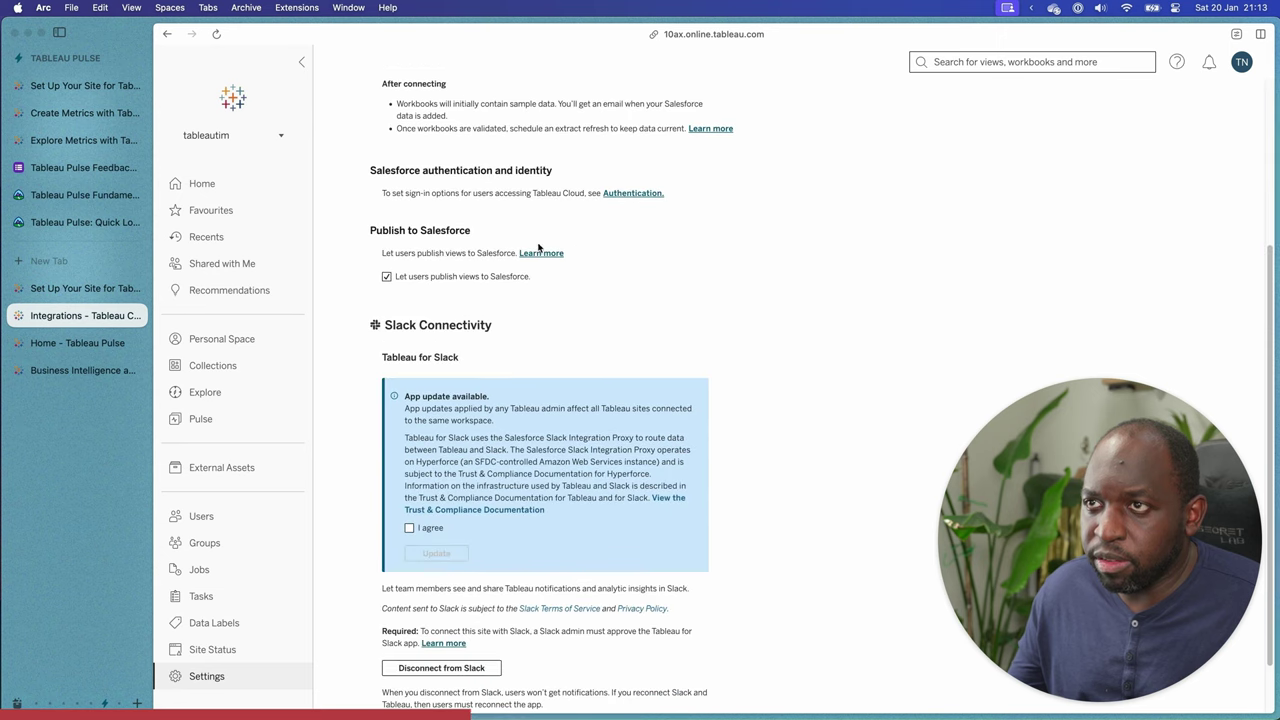
{"action": "scroll", "coordinate": [541, 284], "scroll_direction": "up", "scroll_amount": 10}
{"action": "left_click", "coordinate": [540, 114]}
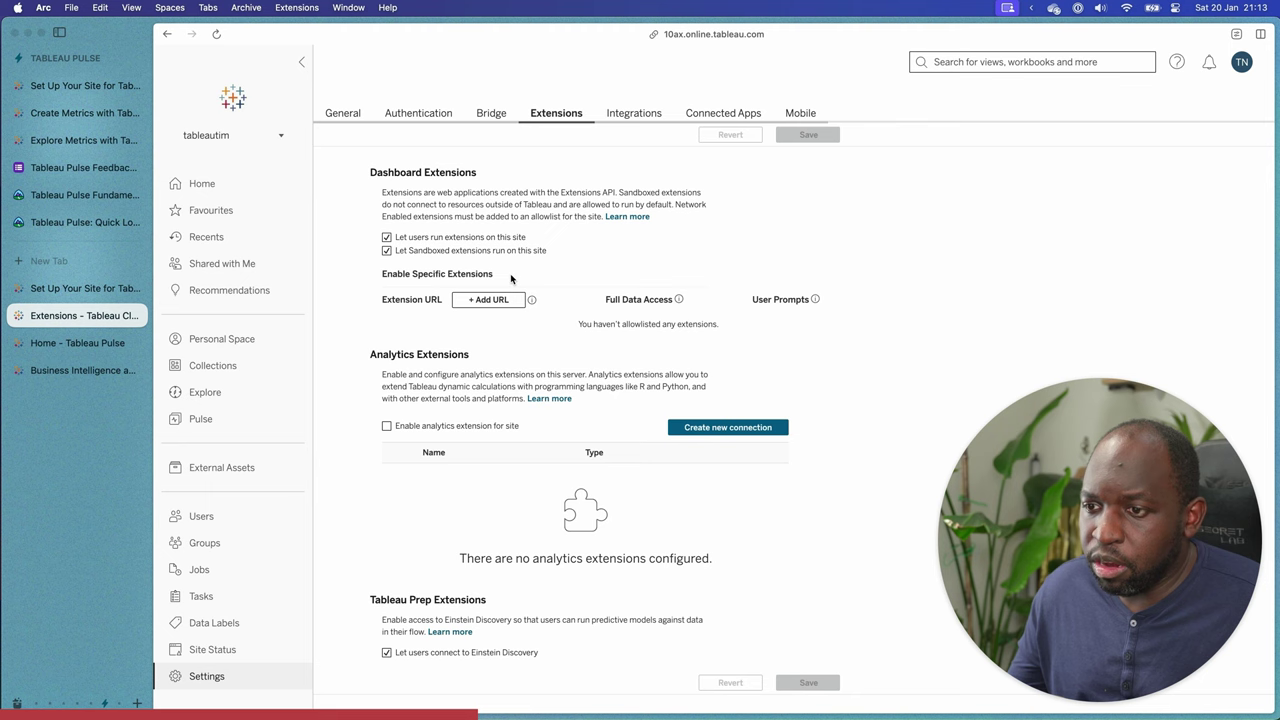
Check the Bridge and Authentication settings and return to the site's General settings.
{"action": "left_click", "coordinate": [503, 116]}
{"action": "scroll", "coordinate": [471, 209], "scroll_direction": "down", "scroll_amount": 1}
{"action": "scroll", "coordinate": [471, 205], "scroll_direction": "up", "scroll_amount": 1}
{"action": "left_click", "coordinate": [448, 118]}
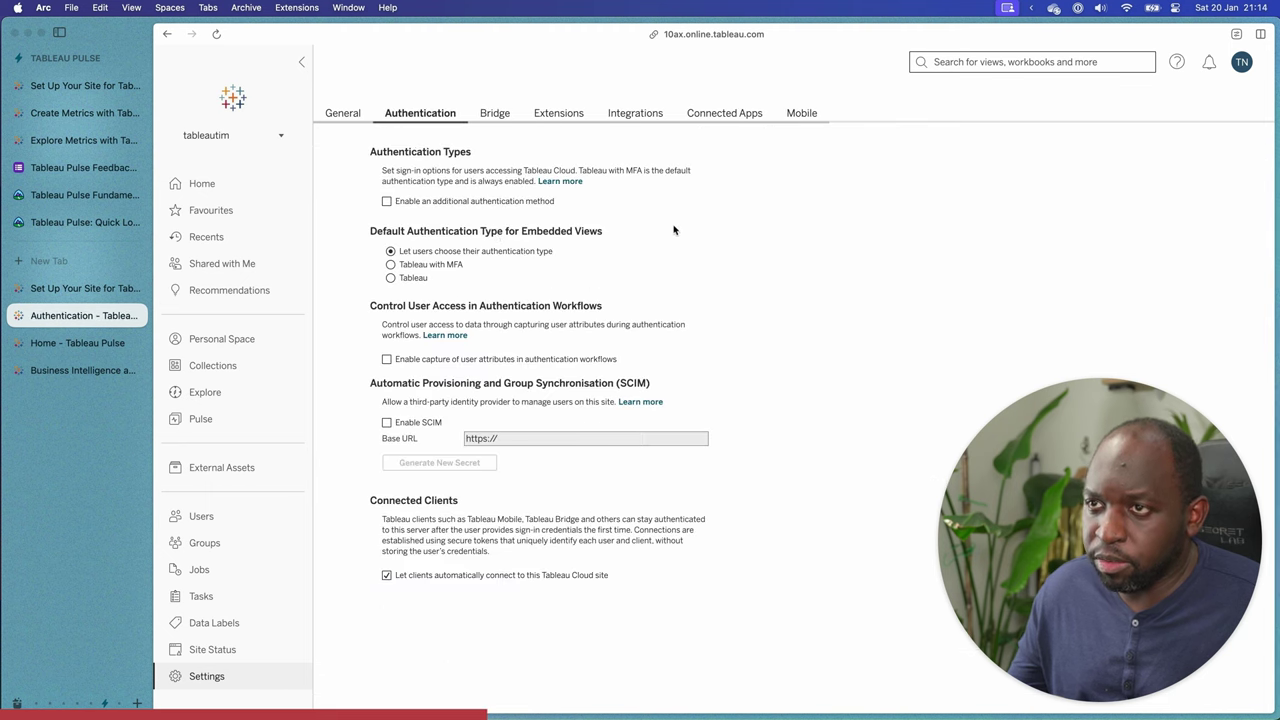
{"action": "left_click", "coordinate": [343, 113]}
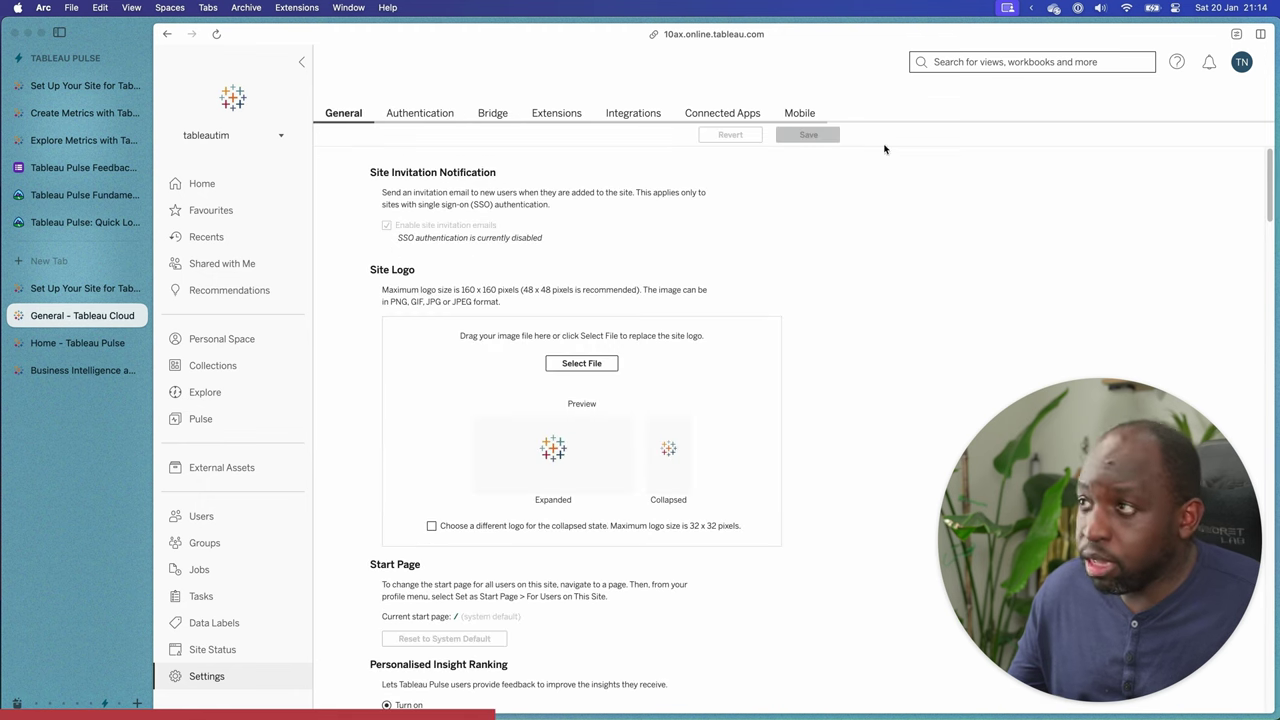
View the About Tableau information to check the server version, and close it.
{"action": "left_click", "coordinate": [1177, 62]}
{"action": "left_click", "coordinate": [1074, 178]}
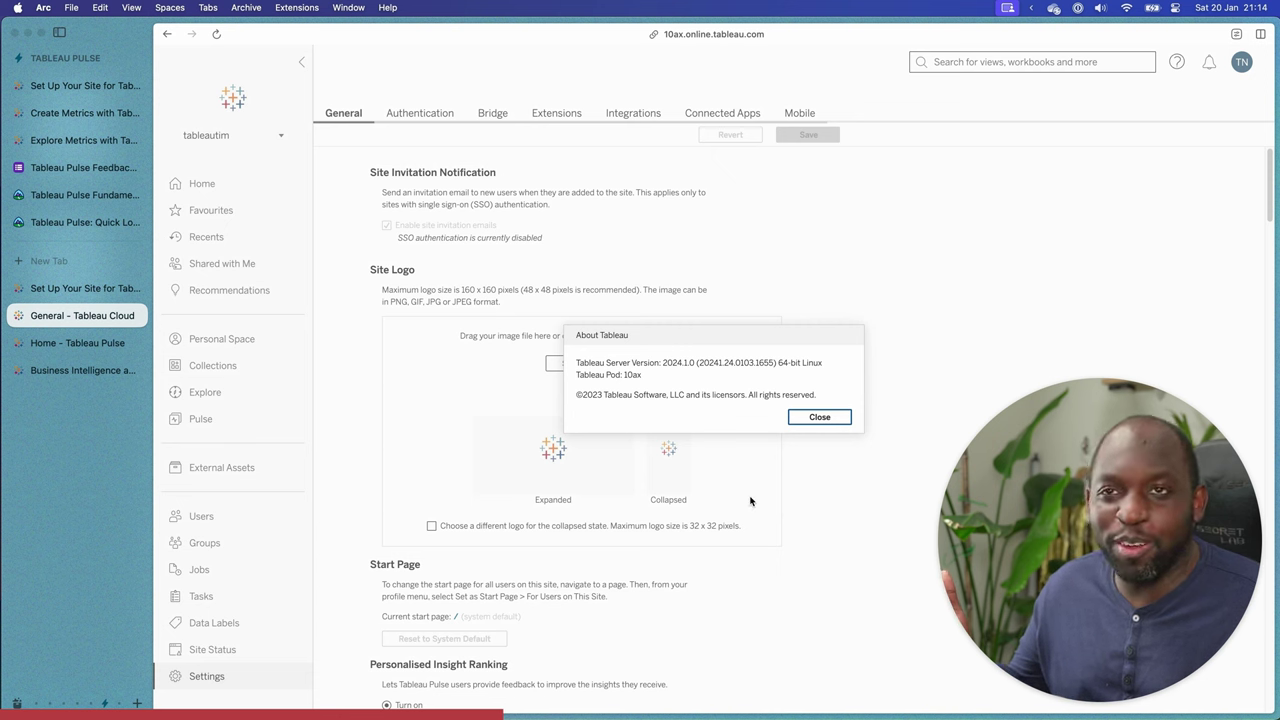
{"action": "left_click", "coordinate": [846, 424]}
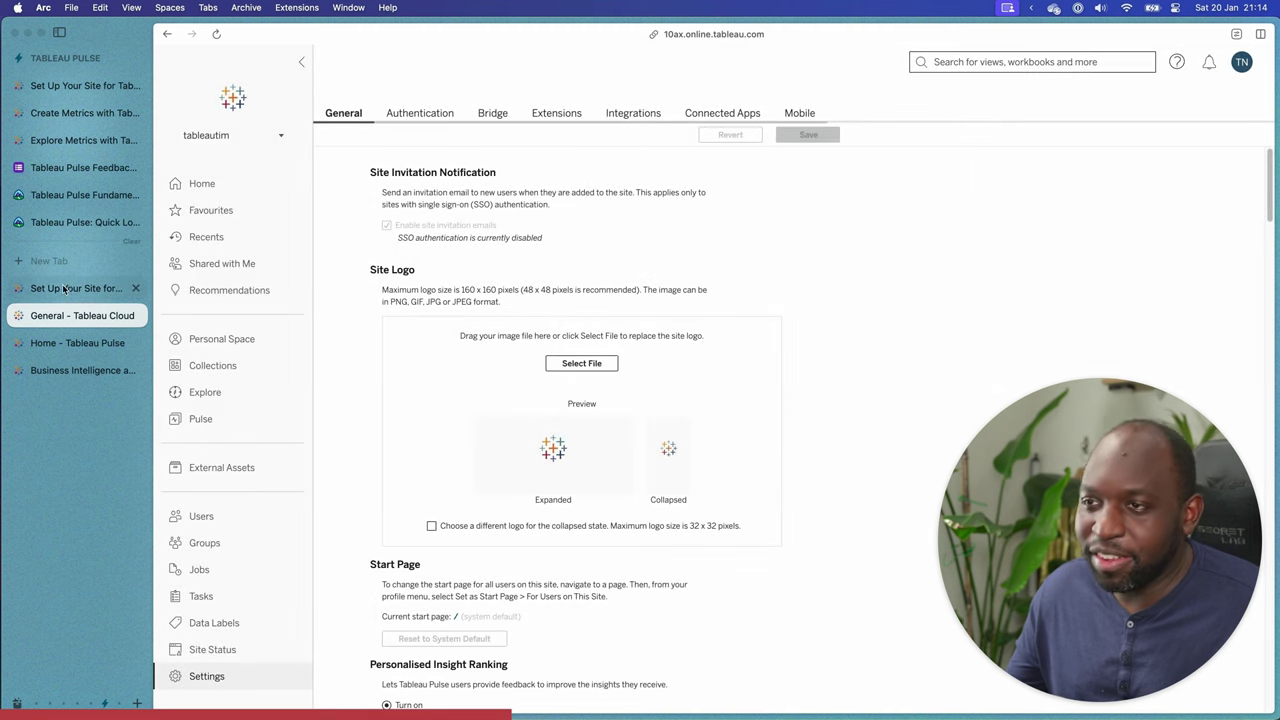
Close the Business Intelligence page and return to the Set Up Your Site for Tableau Pulse help article.
{"action": "left_click", "coordinate": [80, 342]}
{"action": "left_click", "coordinate": [110, 370]}
{"action": "left_click", "coordinate": [135, 370]}
{"action": "left_click", "coordinate": [88, 318]}
{"action": "left_click", "coordinate": [80, 342]}
{"action": "left_click", "coordinate": [85, 288]}
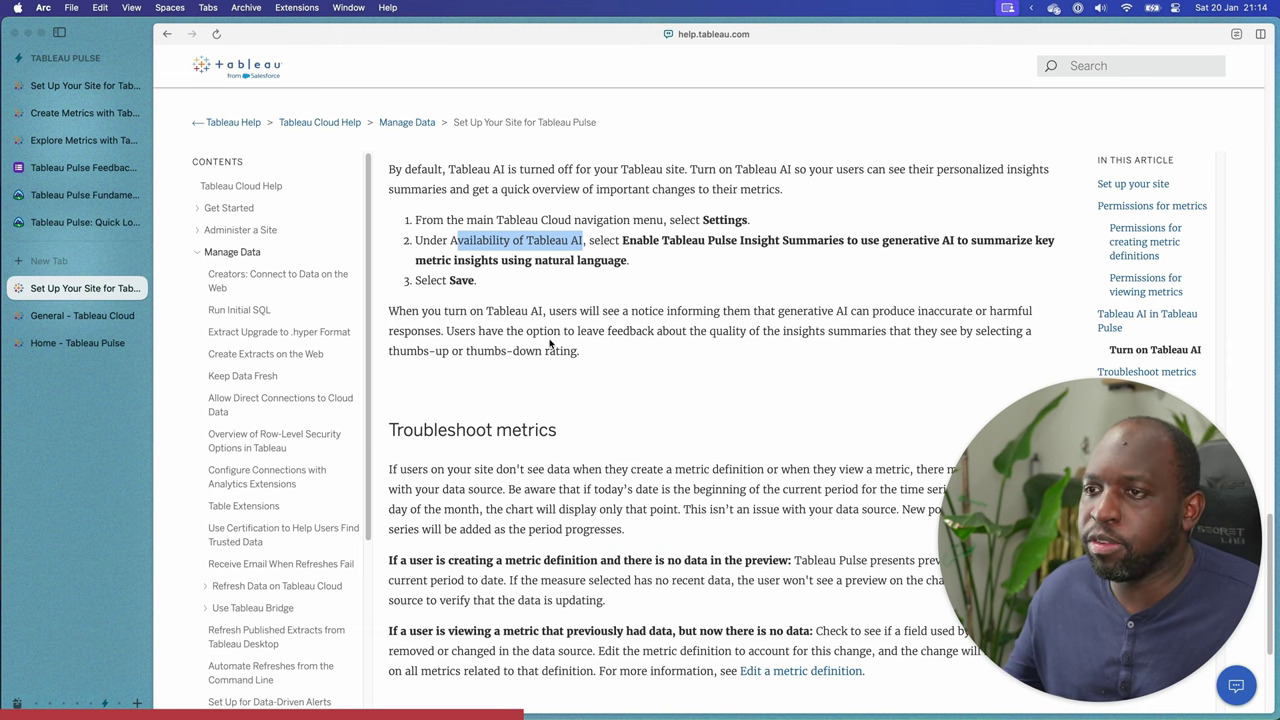
Review the article's Set up your site section and continue to Permissions for metrics.
{"action": "scroll", "coordinate": [545, 340], "scroll_direction": "up", "scroll_amount": 10}
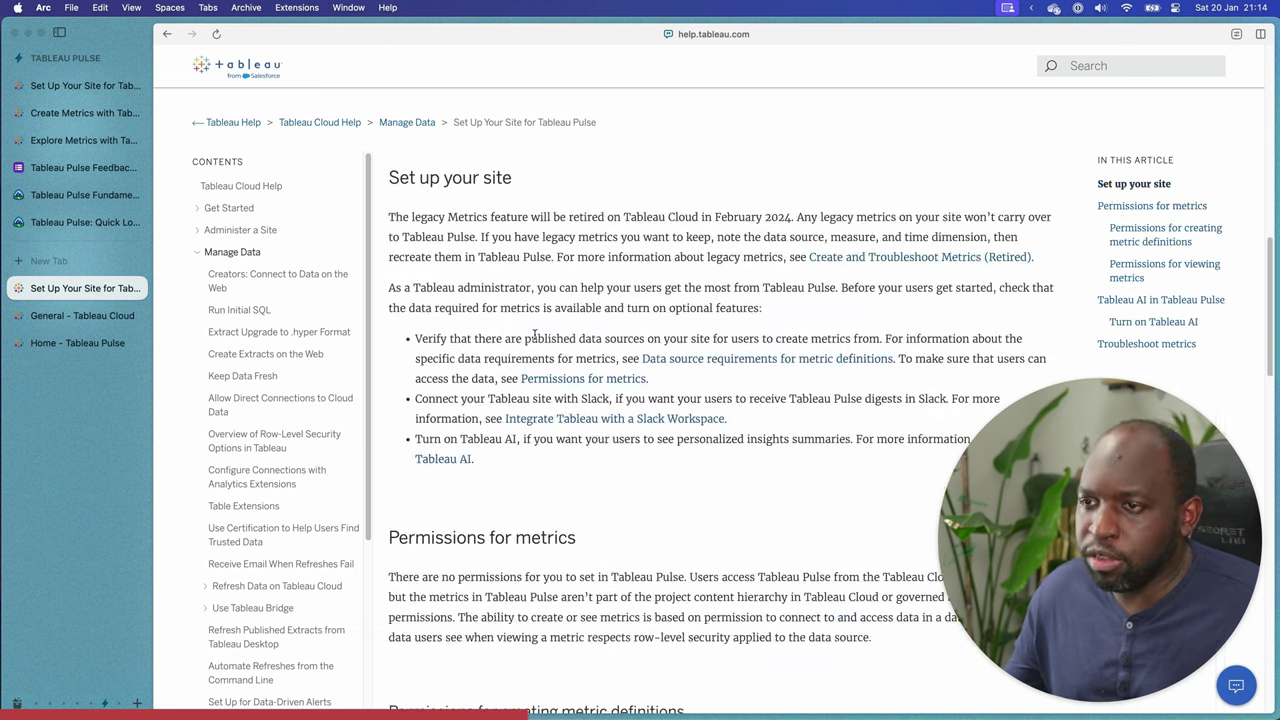
{"action": "scroll", "coordinate": [535, 337], "scroll_direction": "down", "scroll_amount": 6}
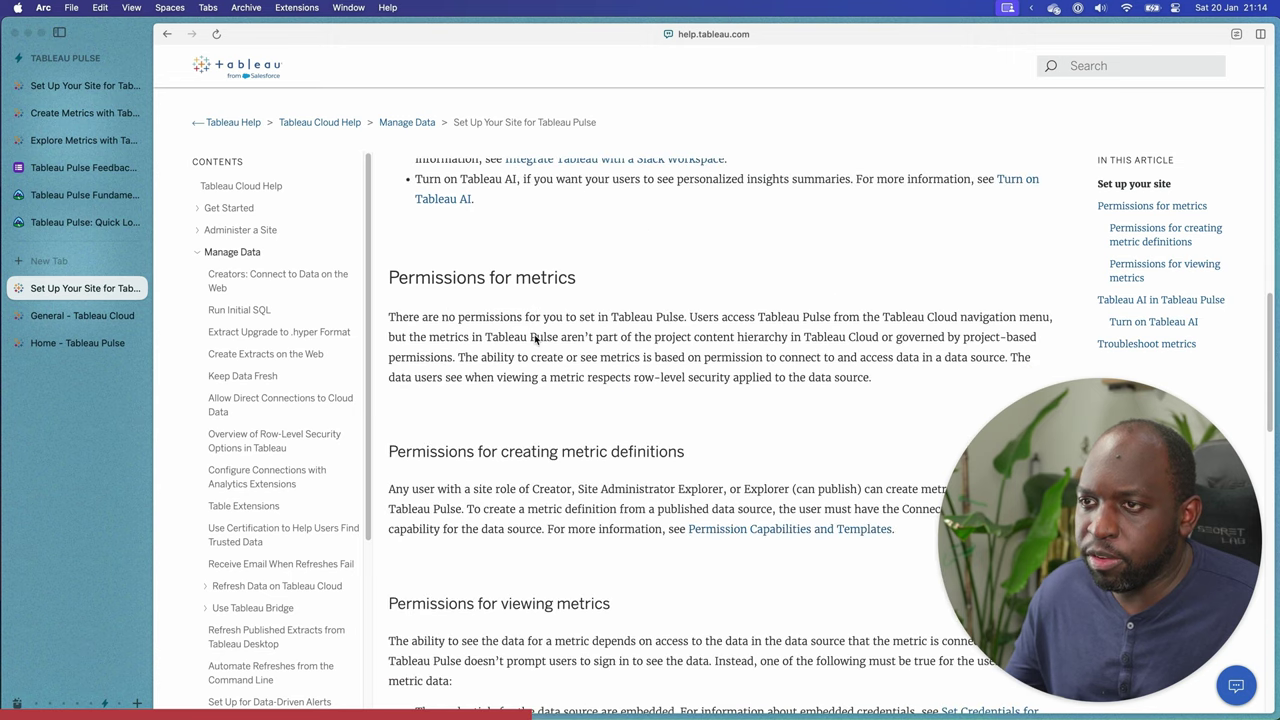
{"action": "scroll", "coordinate": [535, 340], "scroll_direction": "down", "scroll_amount": 1}
{"action": "scroll", "coordinate": [535, 340], "scroll_direction": "down", "scroll_amount": 1}
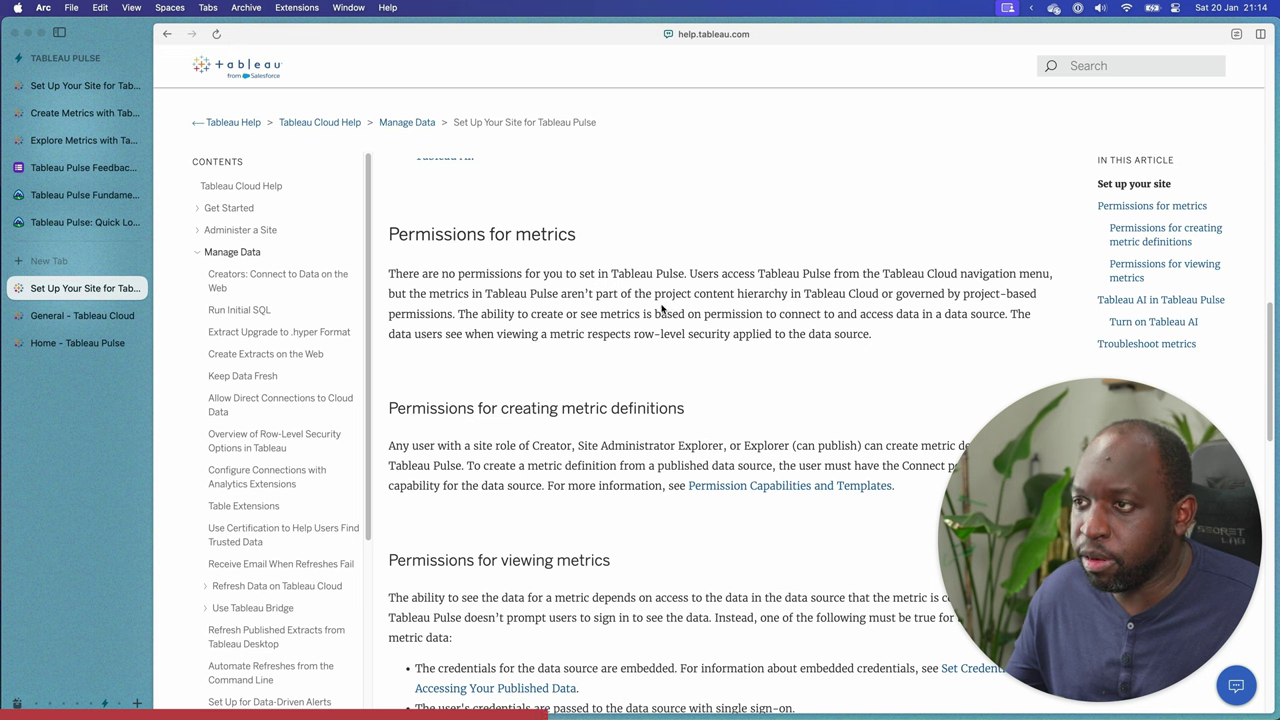
Highlight the Permissions for metrics wording on the project content hierarchy, project-based permissions and permission to access data in a data source.
{"action": "left_click_drag", "start_coordinate": [885, 292], "coordinate": [653, 293]}
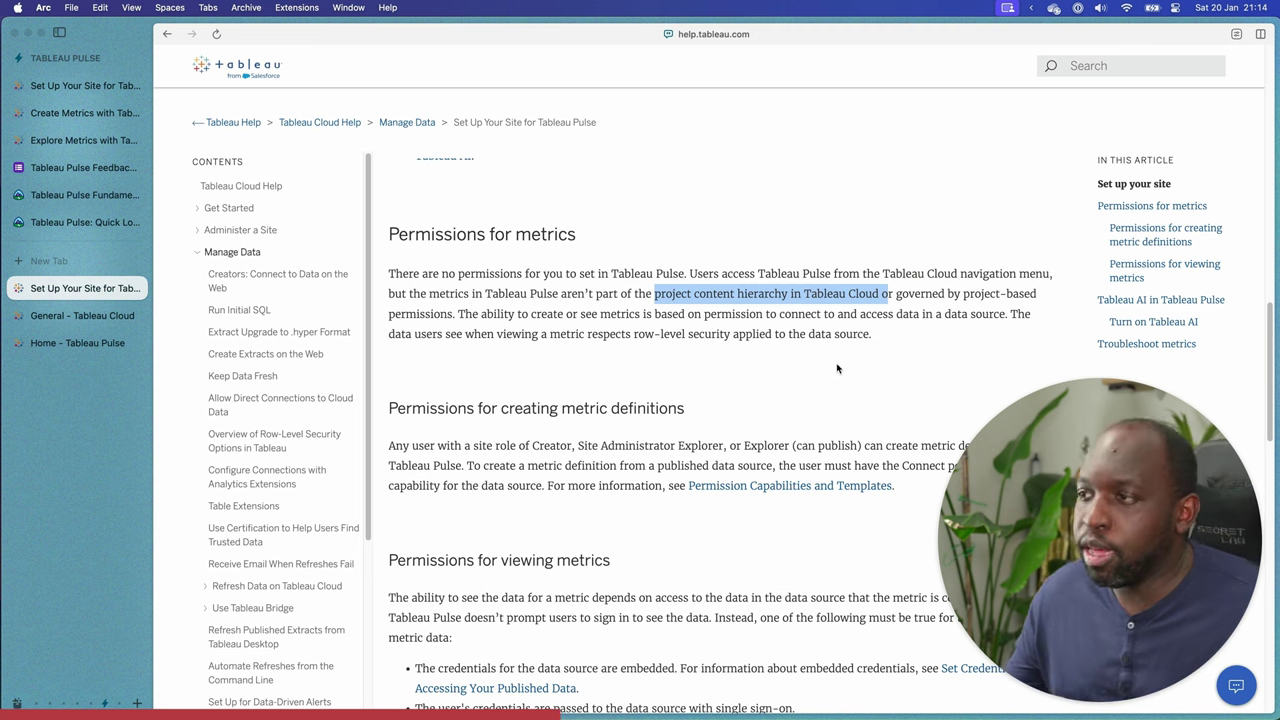
{"action": "left_click", "coordinate": [890, 318]}
{"action": "left_click_drag", "start_coordinate": [456, 313], "coordinate": [656, 293]}
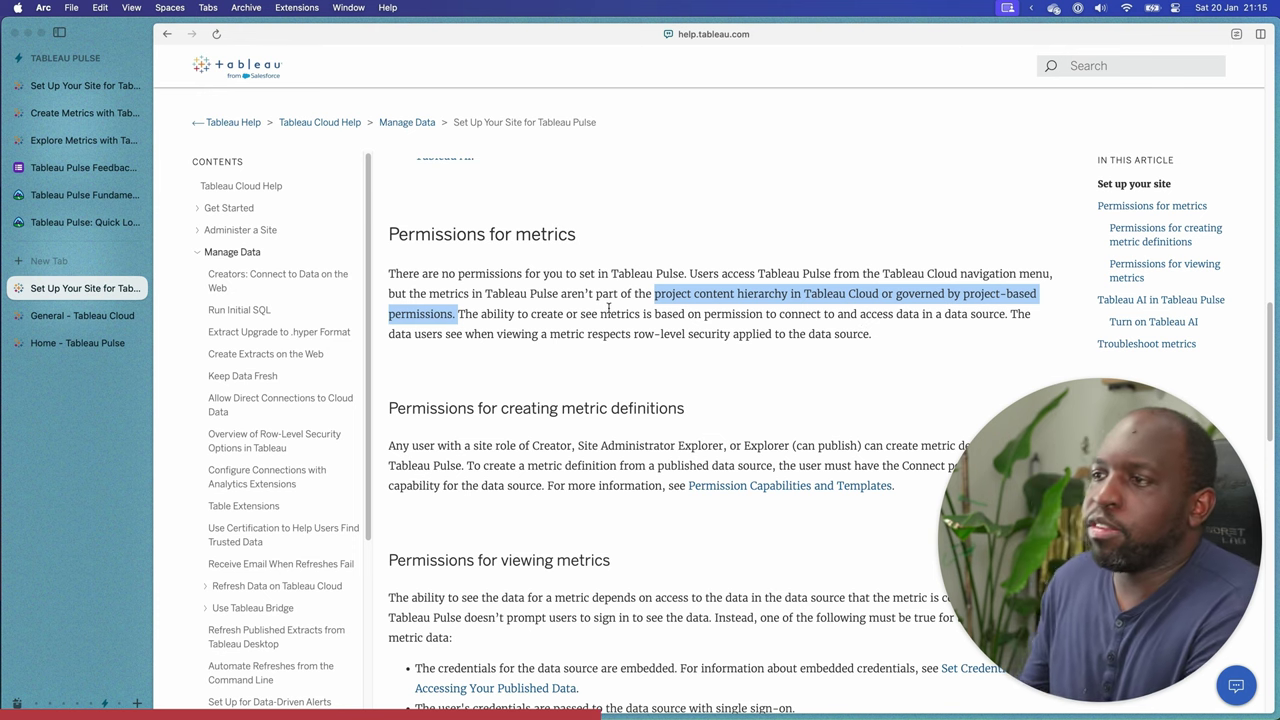
{"action": "left_click", "coordinate": [764, 292]}
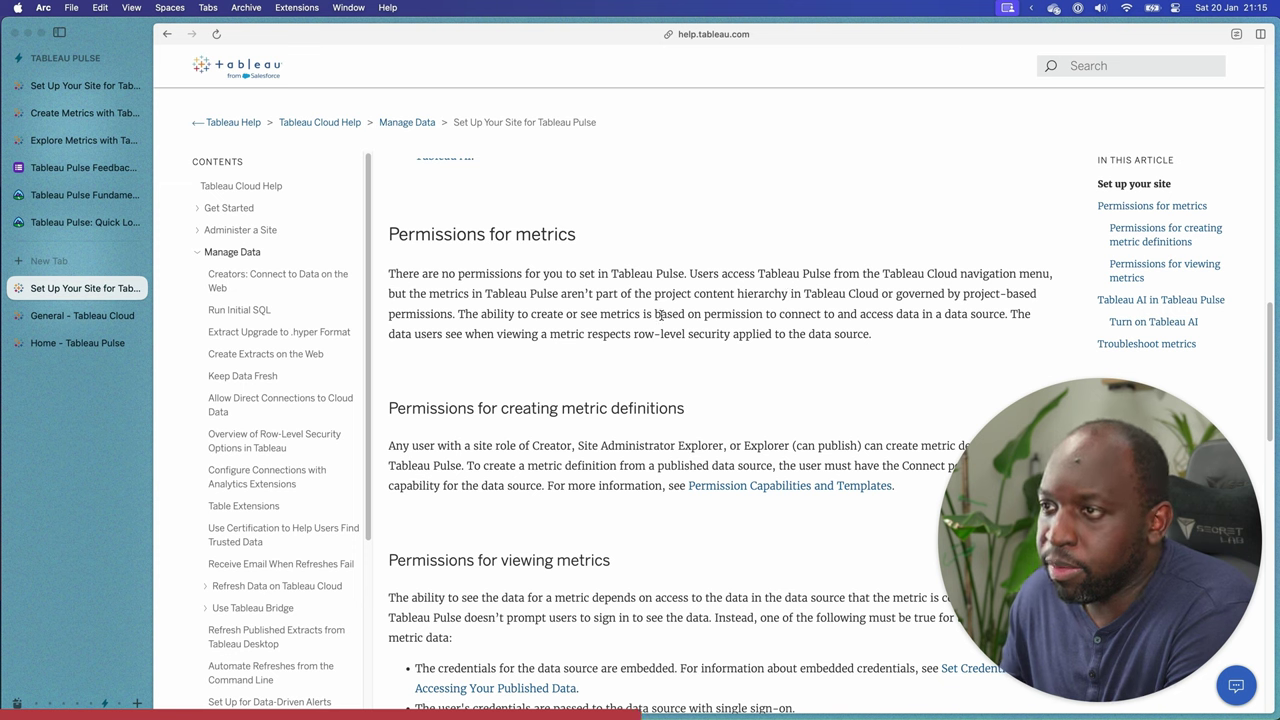
{"action": "left_click_drag", "start_coordinate": [705, 314], "coordinate": [1005, 316]}
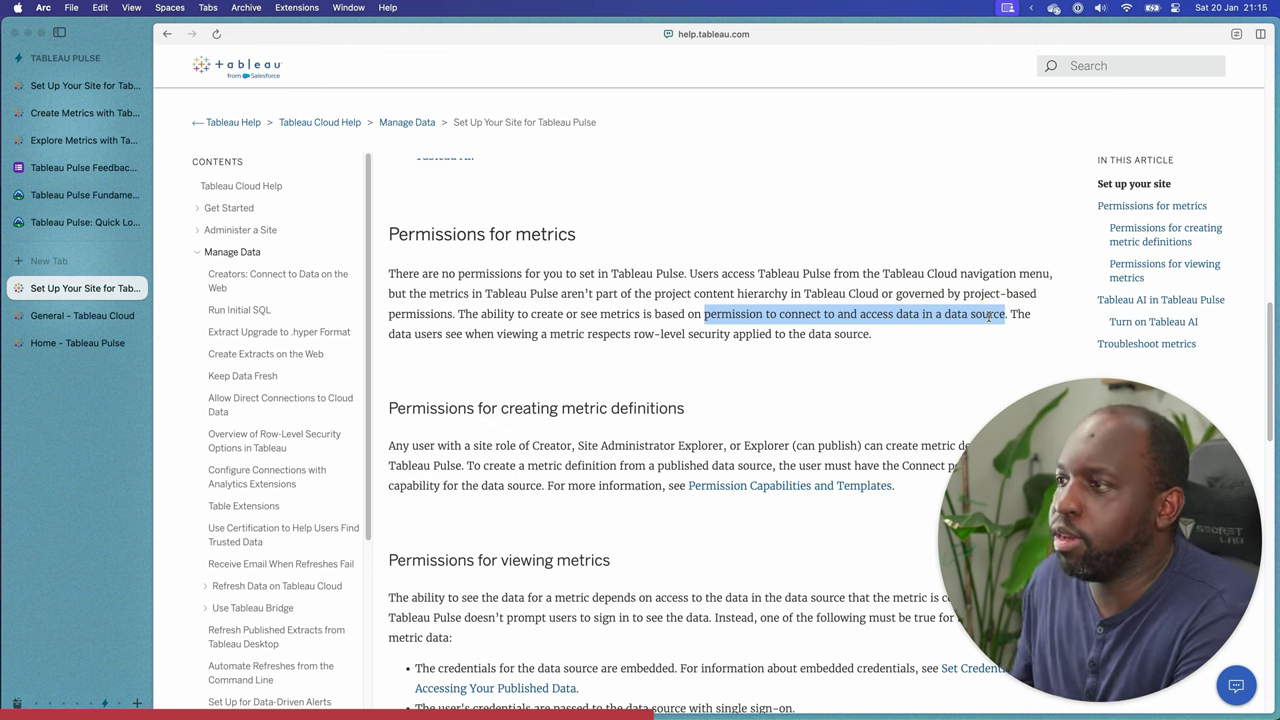
{"action": "scroll", "coordinate": [577, 358], "scroll_direction": "down", "scroll_amount": 1}
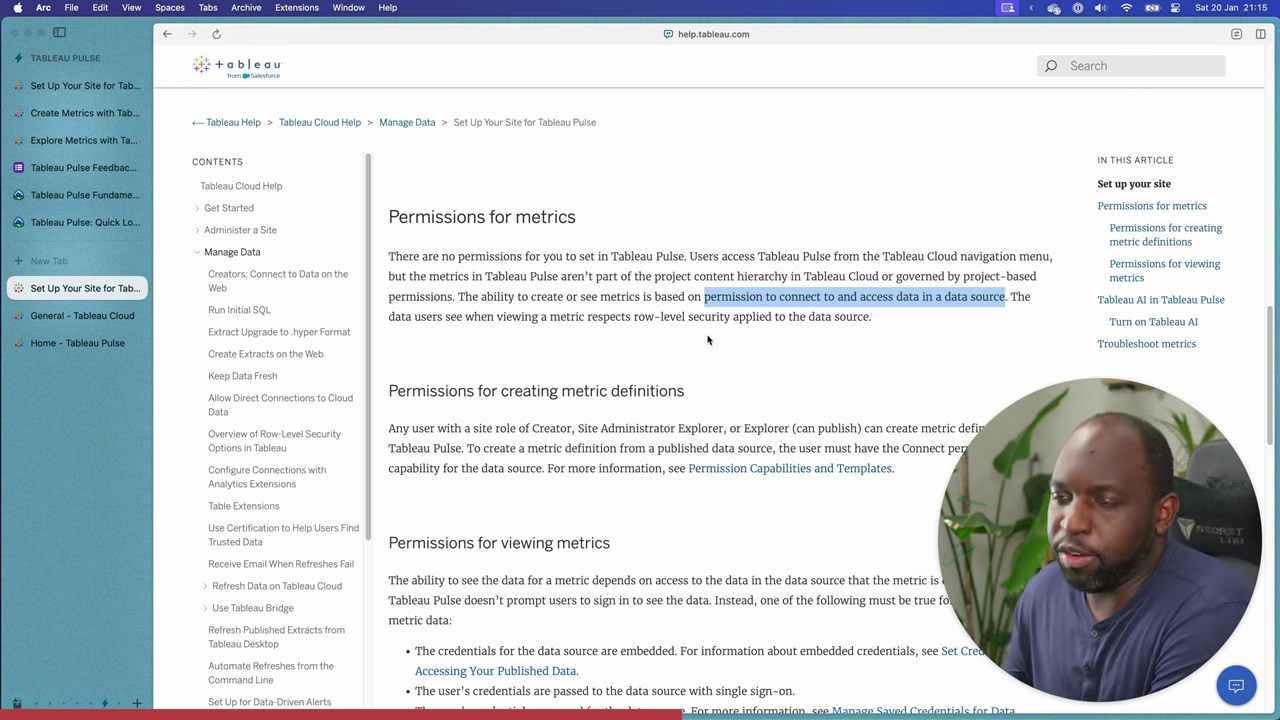
Read Permissions for creating metric definitions, highlighting the "Explorer (can publish)" role, and return to Permissions for metrics.
{"action": "scroll", "coordinate": [708, 341], "scroll_direction": "down", "scroll_amount": 3}
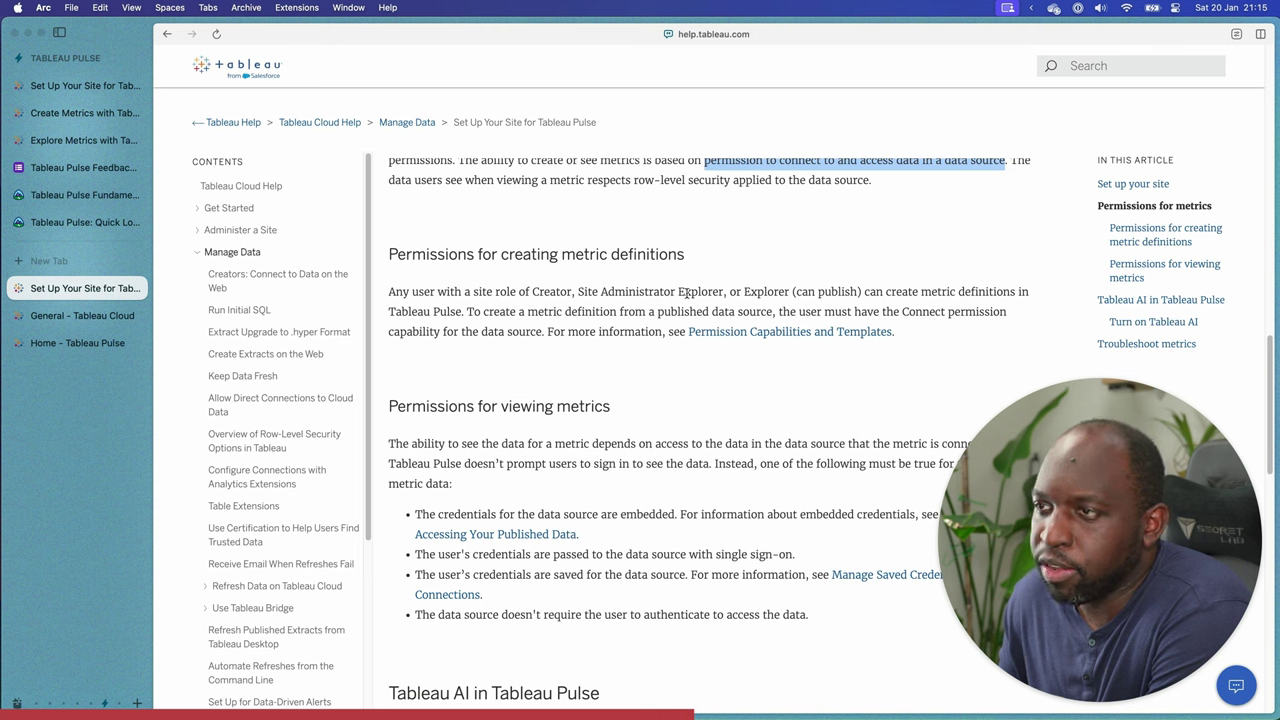
{"action": "left_click_drag", "start_coordinate": [745, 291], "coordinate": [860, 292]}
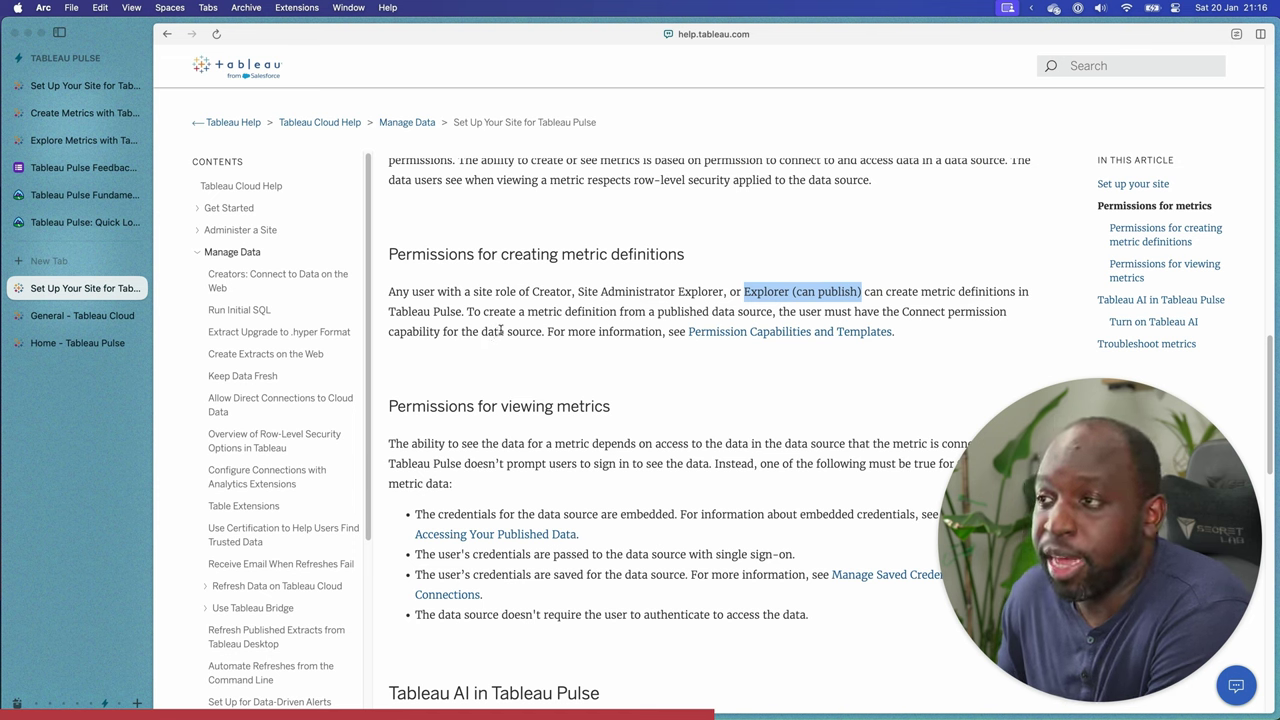
{"action": "left_click", "coordinate": [676, 289]}
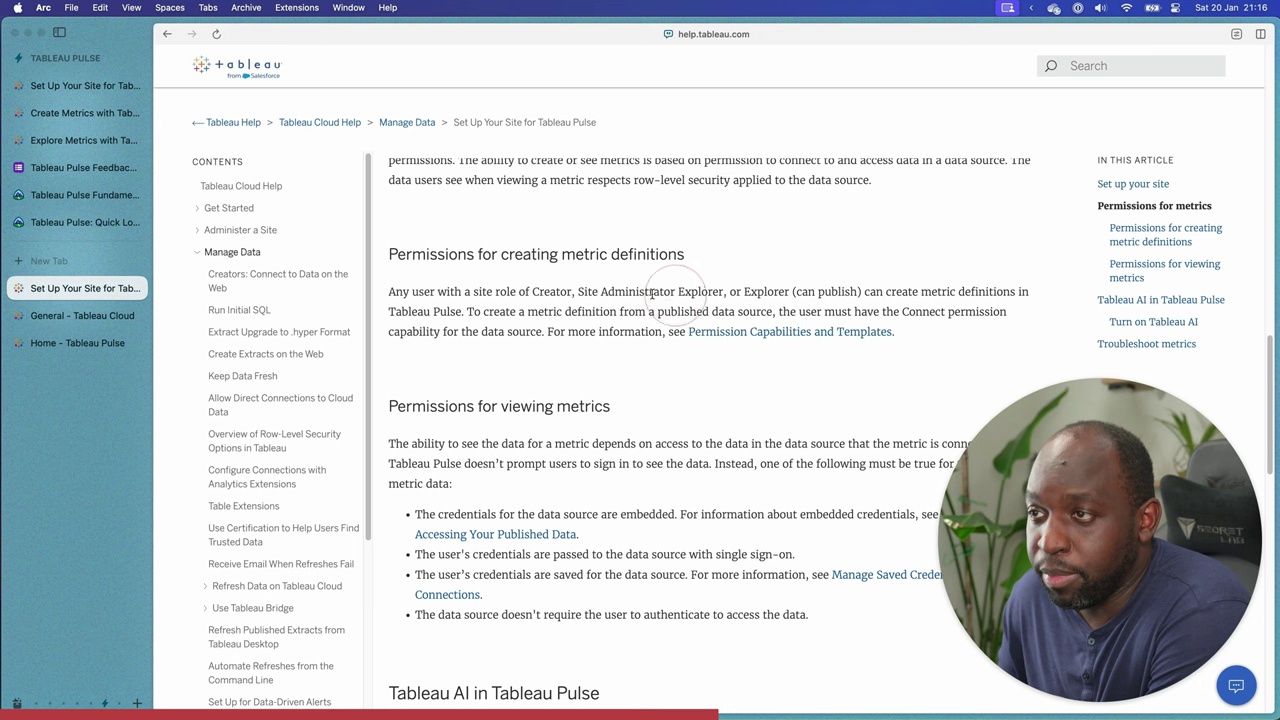
{"action": "left_click", "coordinate": [559, 293]}
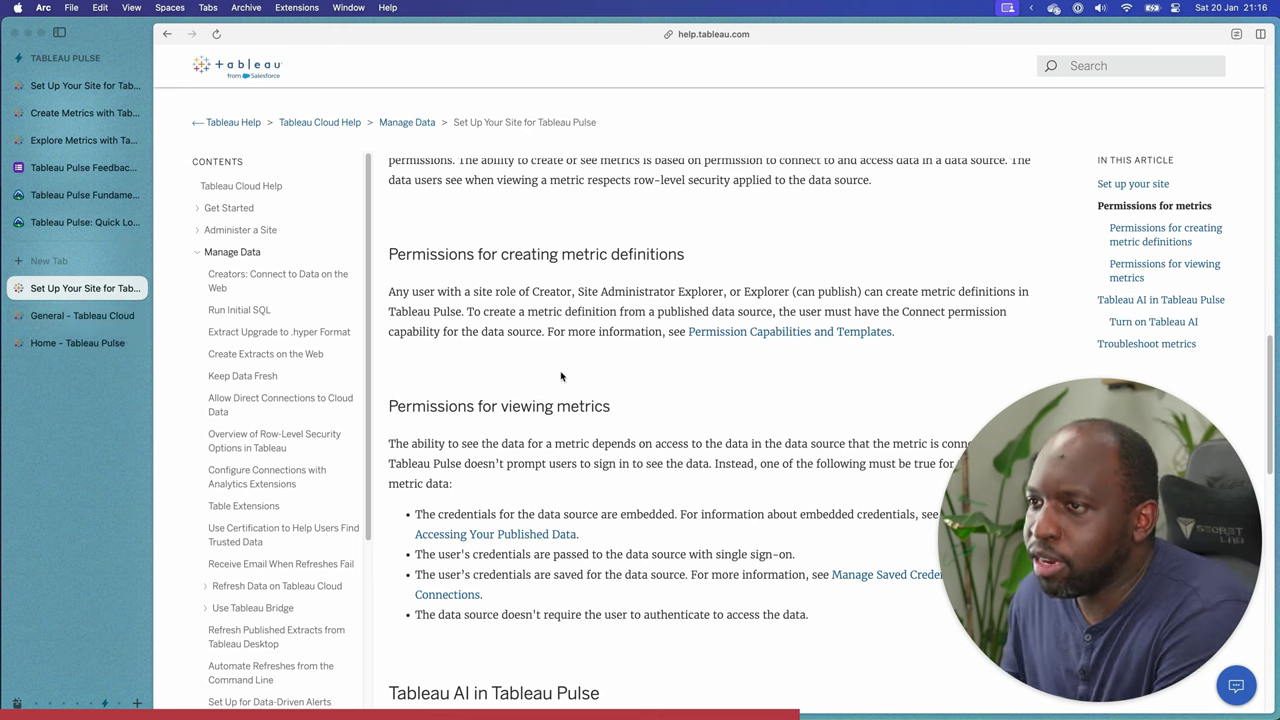
{"action": "scroll", "coordinate": [562, 373], "scroll_direction": "up", "scroll_amount": 3}
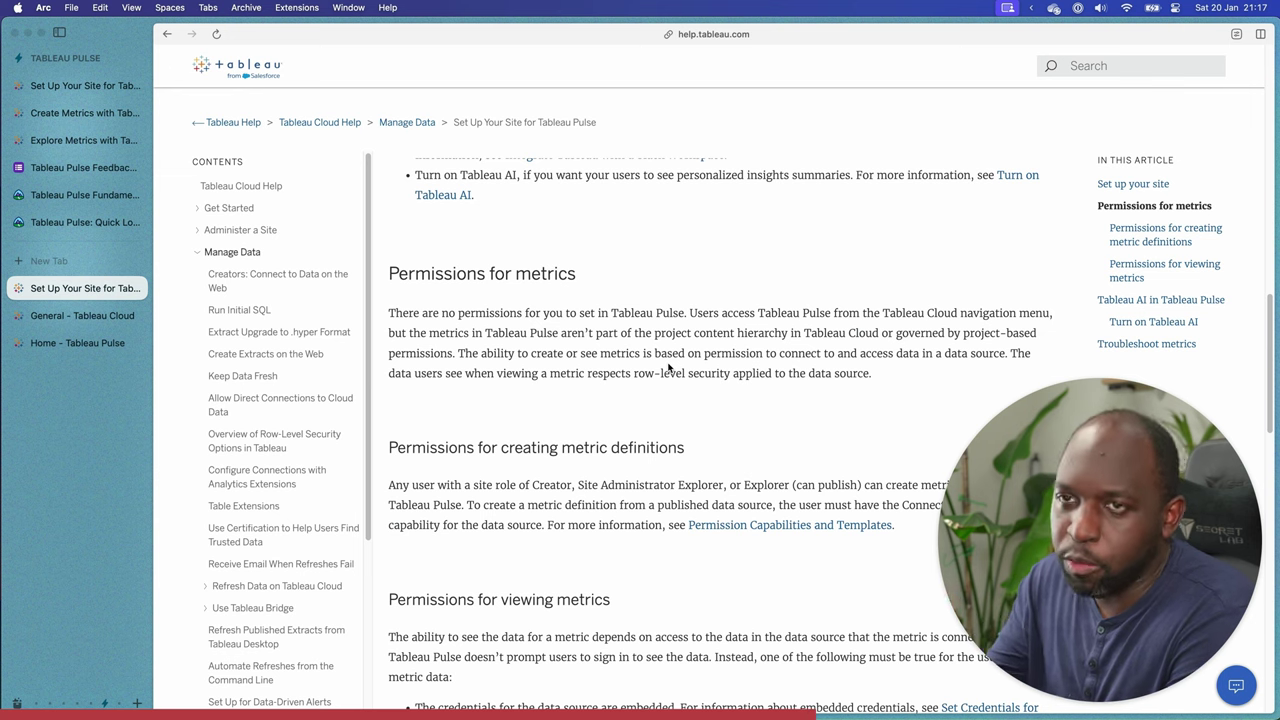
Bring up the Tableau Pulse notes in Bear and return to the help article.
{"action": "key", "text": "super+Tab"}
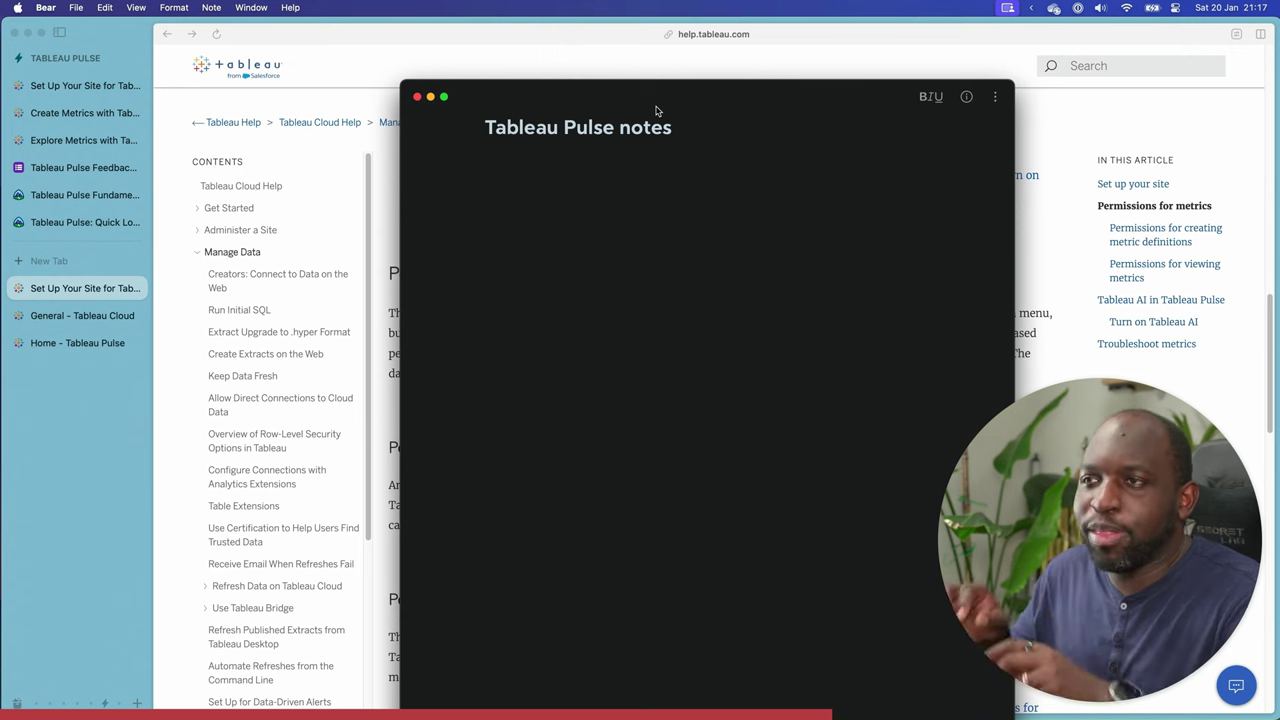
{"action": "key", "text": "super+Tab"}
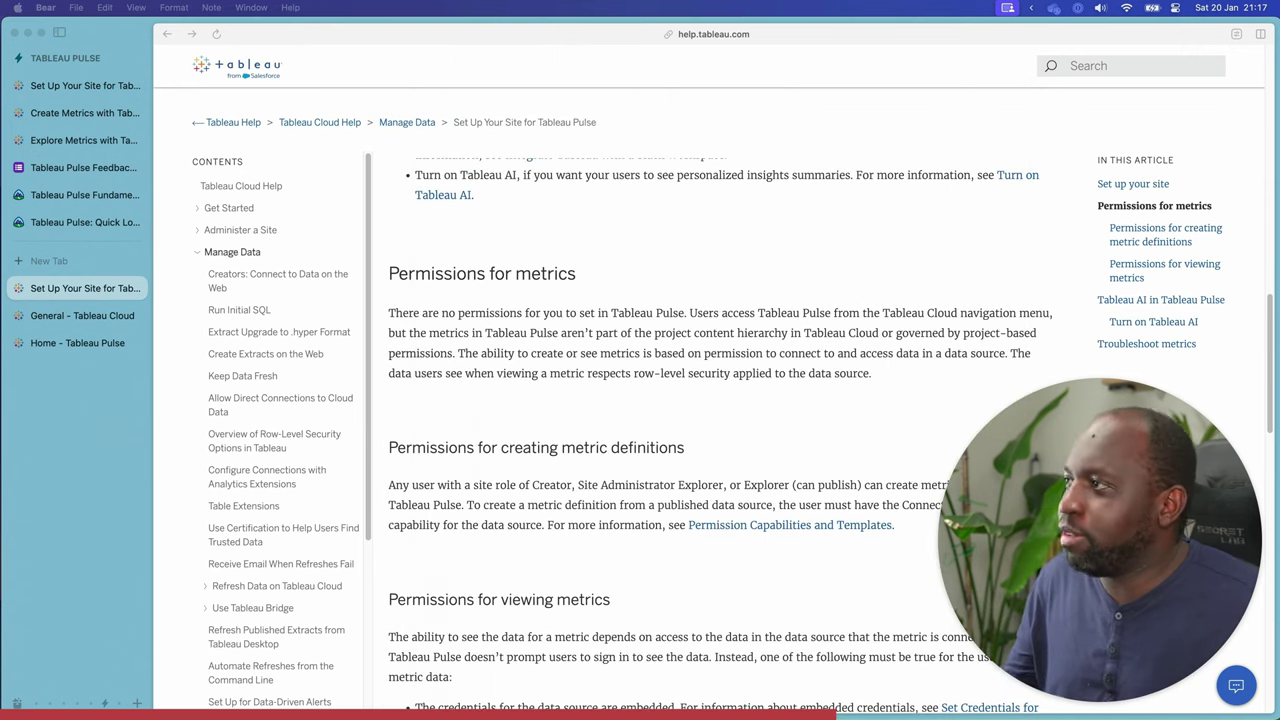
{"action": "key", "text": "Return"}
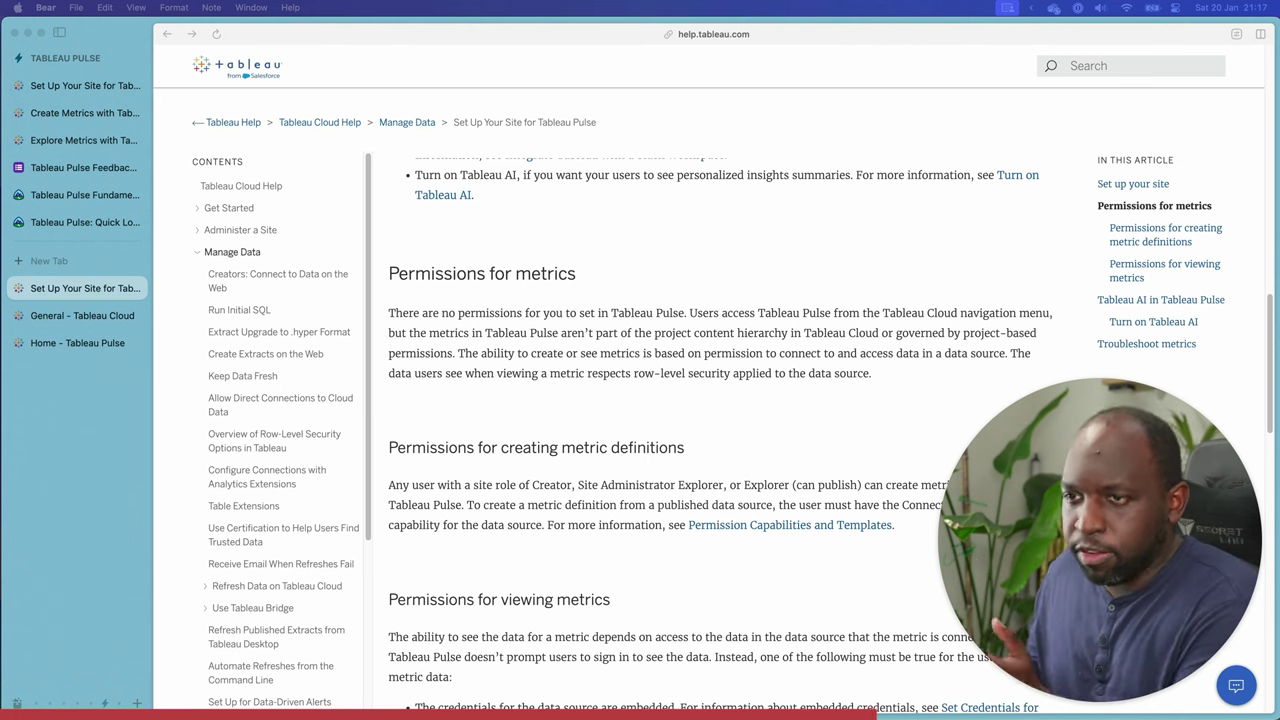
Read the article's Permissions for viewing metrics, Tableau AI and Troubleshoot metrics sections, and return to the metric permissions.
{"action": "scroll", "coordinate": [560, 395], "scroll_direction": "down", "scroll_amount": 5}
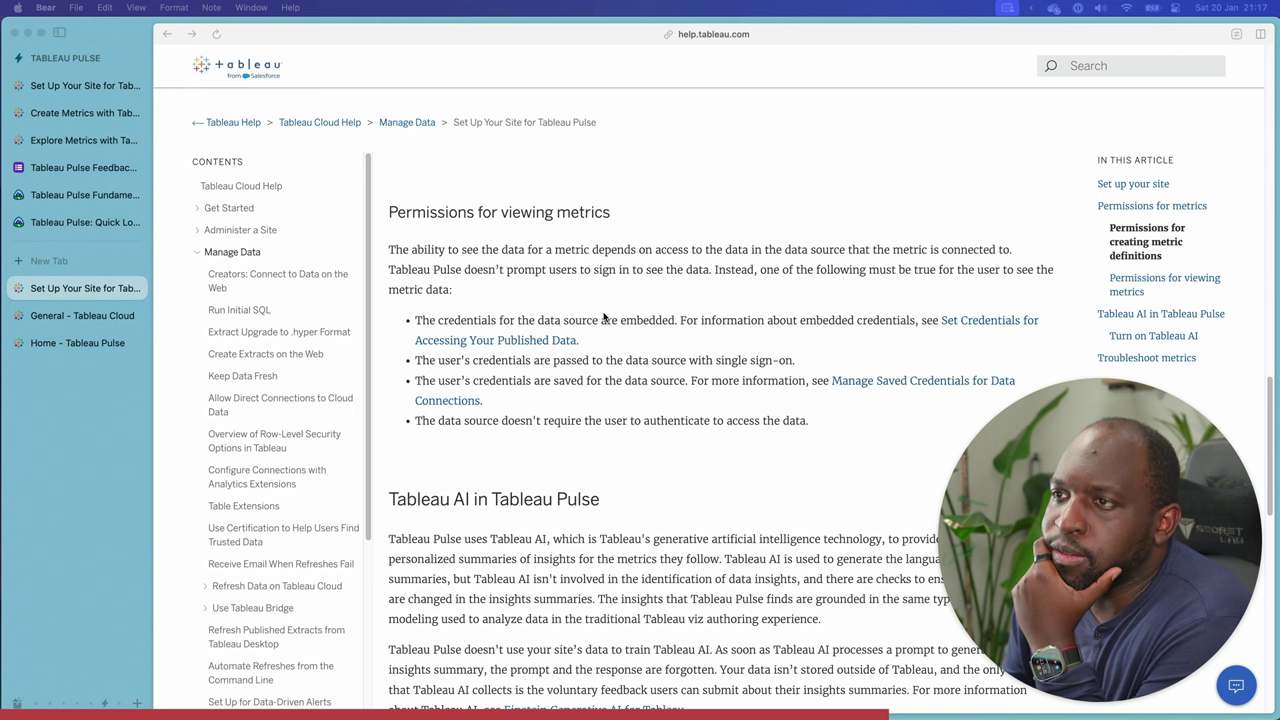
{"action": "scroll", "coordinate": [604, 317], "scroll_direction": "down", "scroll_amount": 1}
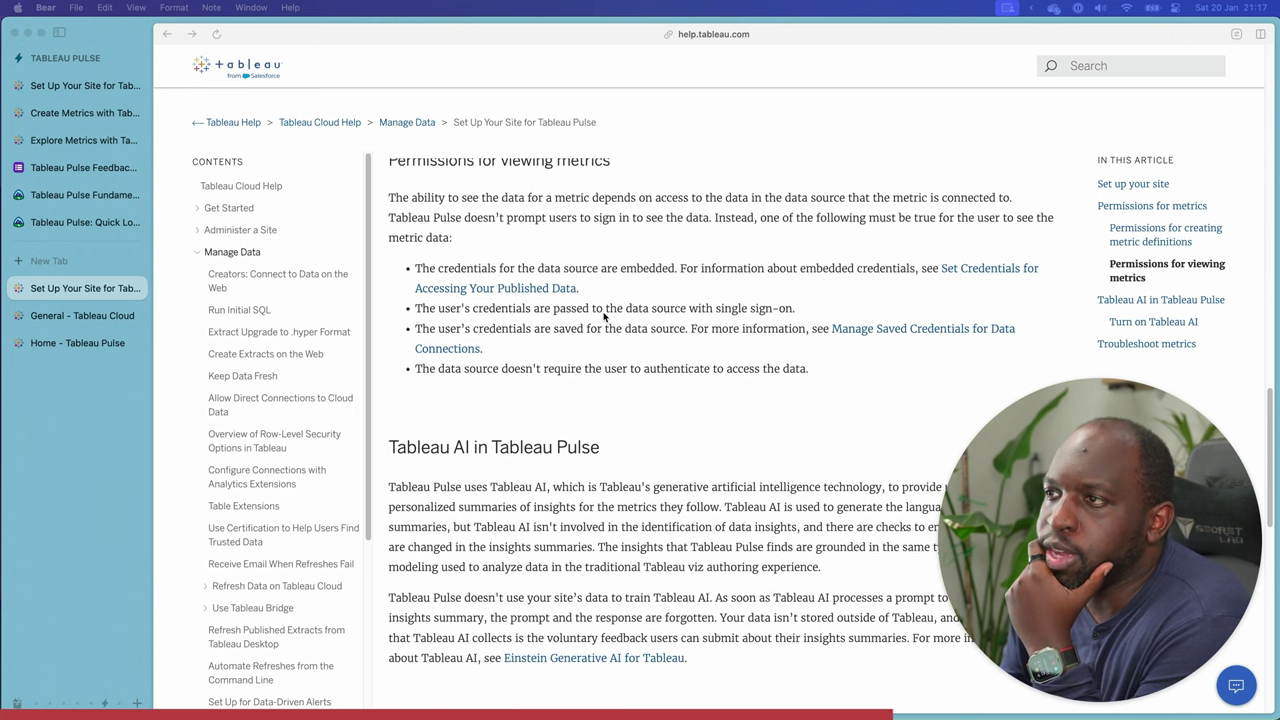
{"action": "scroll", "coordinate": [604, 317], "scroll_direction": "down", "scroll_amount": 2}
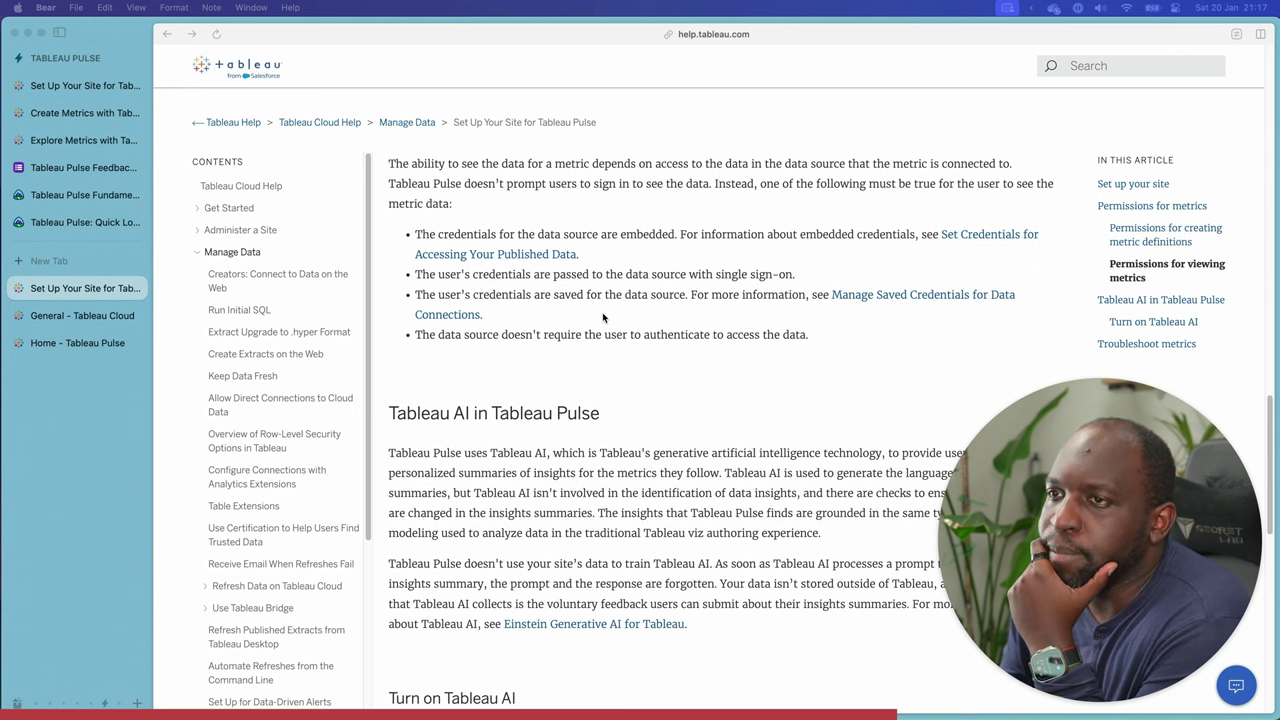
{"action": "scroll", "coordinate": [603, 317], "scroll_direction": "down", "scroll_amount": 6}
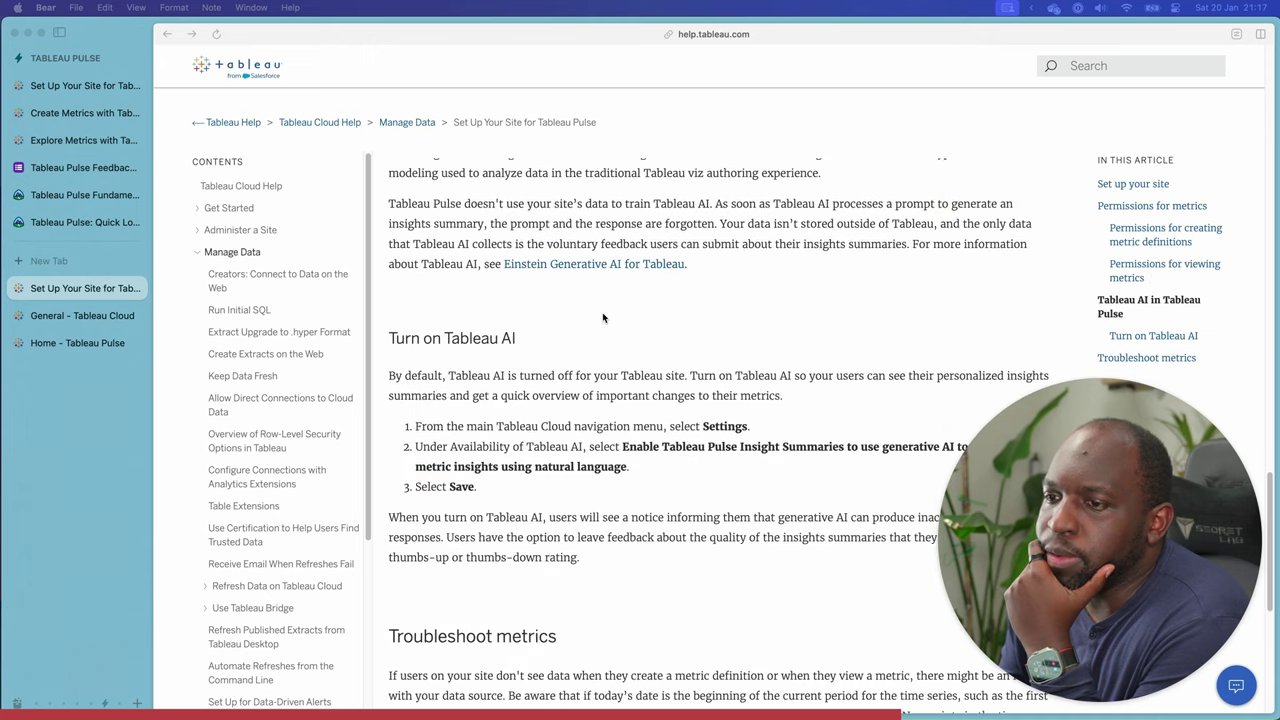
{"action": "scroll", "coordinate": [603, 318], "scroll_direction": "down", "scroll_amount": 5}
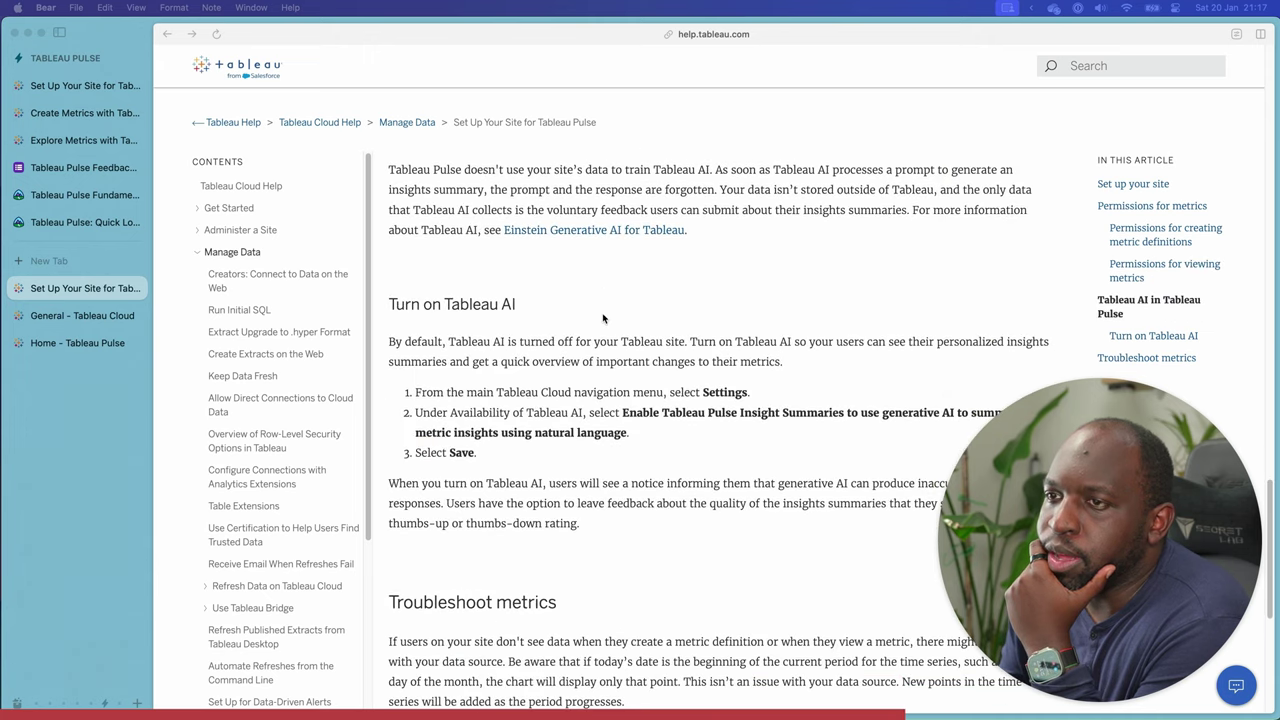
{"action": "scroll", "coordinate": [603, 318], "scroll_direction": "down", "scroll_amount": 3}
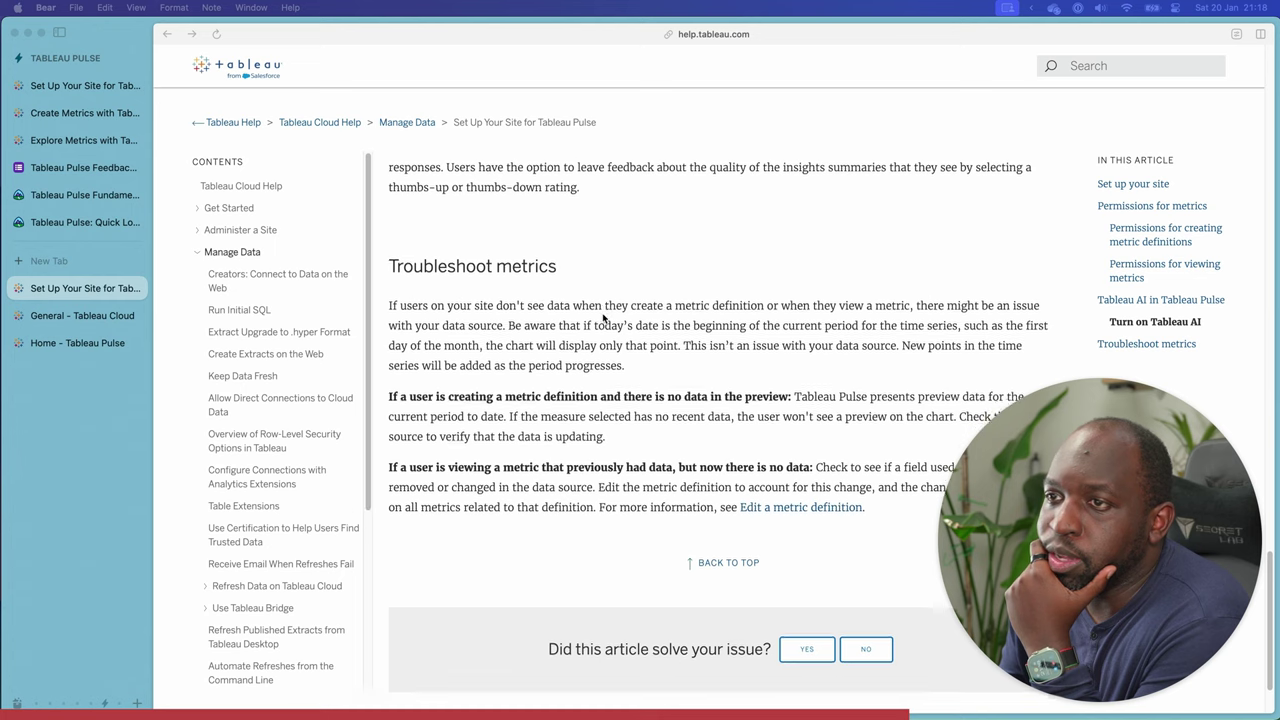
{"action": "scroll", "coordinate": [603, 317], "scroll_direction": "up", "scroll_amount": 12}
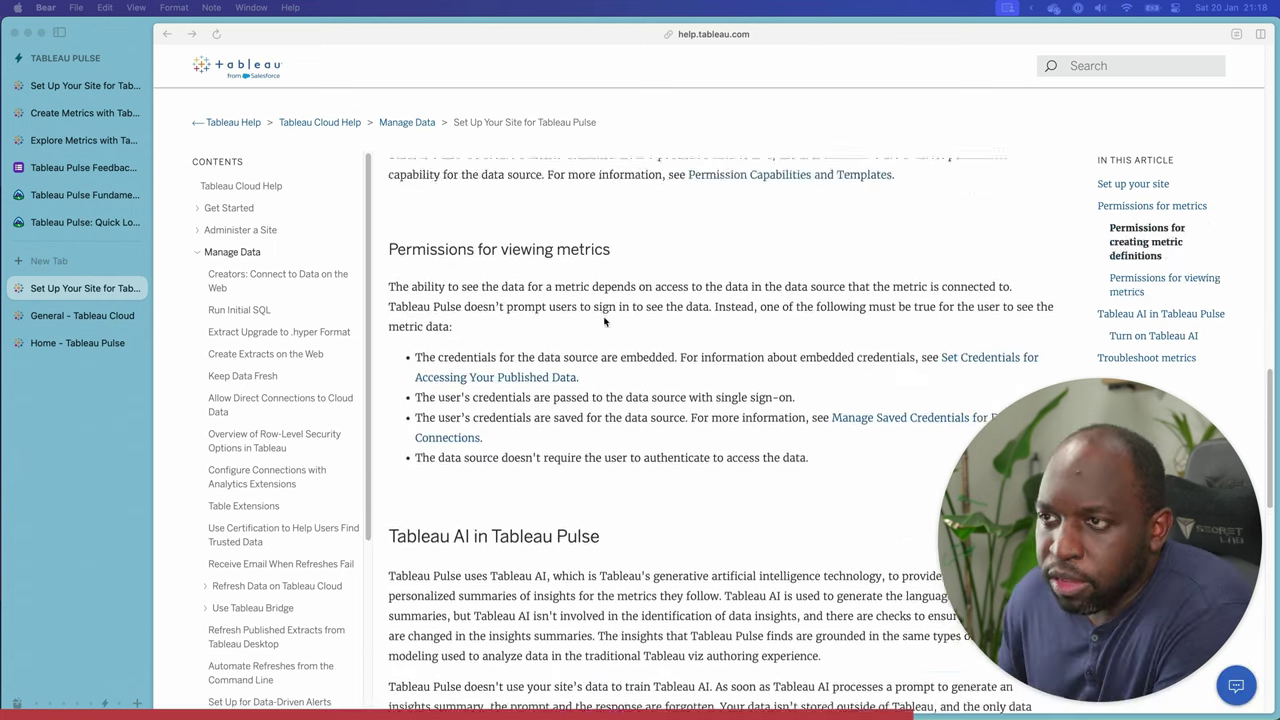
{"action": "scroll", "coordinate": [604, 320], "scroll_direction": "up", "scroll_amount": 4}
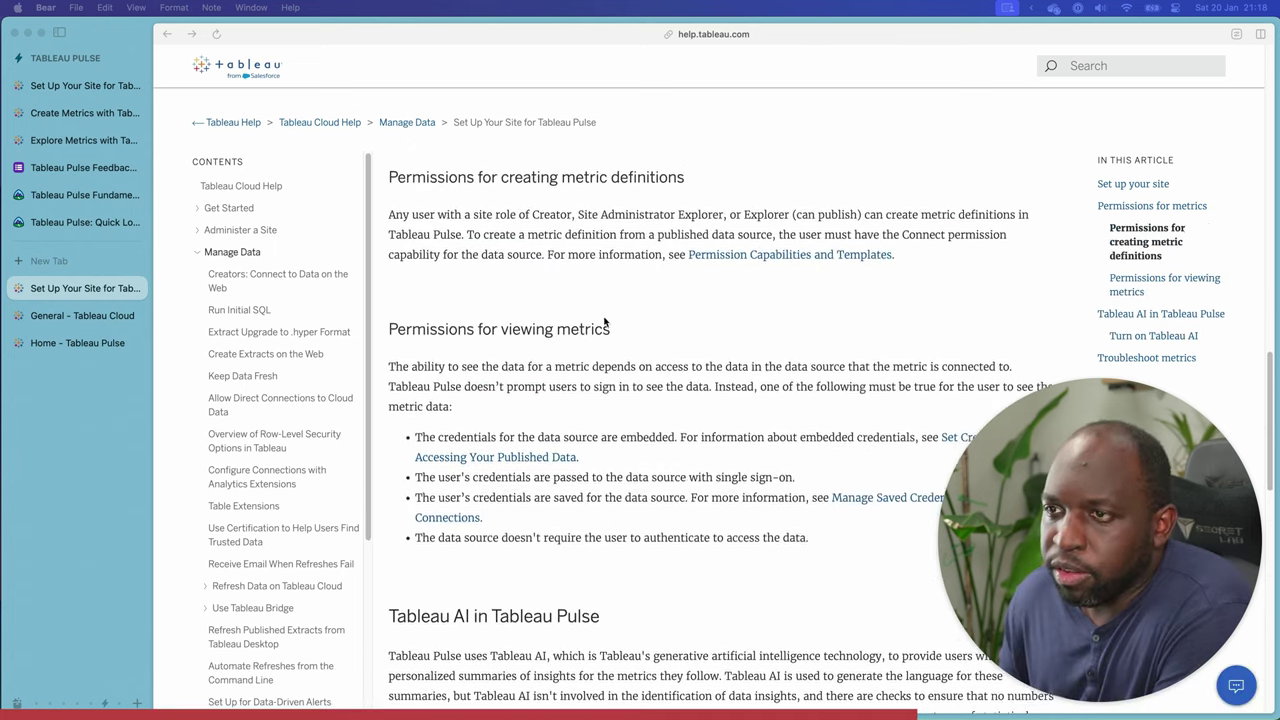
Read Permissions for viewing metrics and highlight the four bulleted credential conditions for seeing metric data.
{"action": "scroll", "coordinate": [620, 320], "scroll_direction": "down", "scroll_amount": 2}
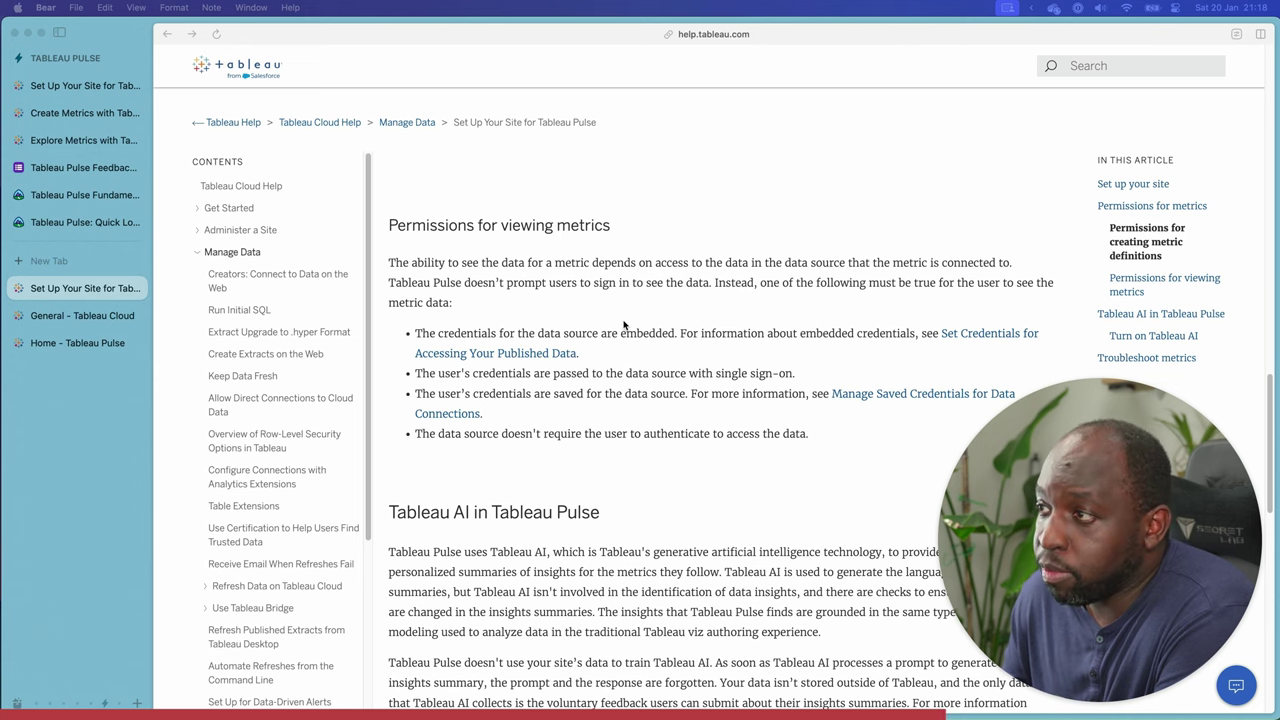
{"action": "scroll", "coordinate": [625, 325], "scroll_direction": "down", "scroll_amount": 2}
{"action": "left_click", "coordinate": [636, 297]}
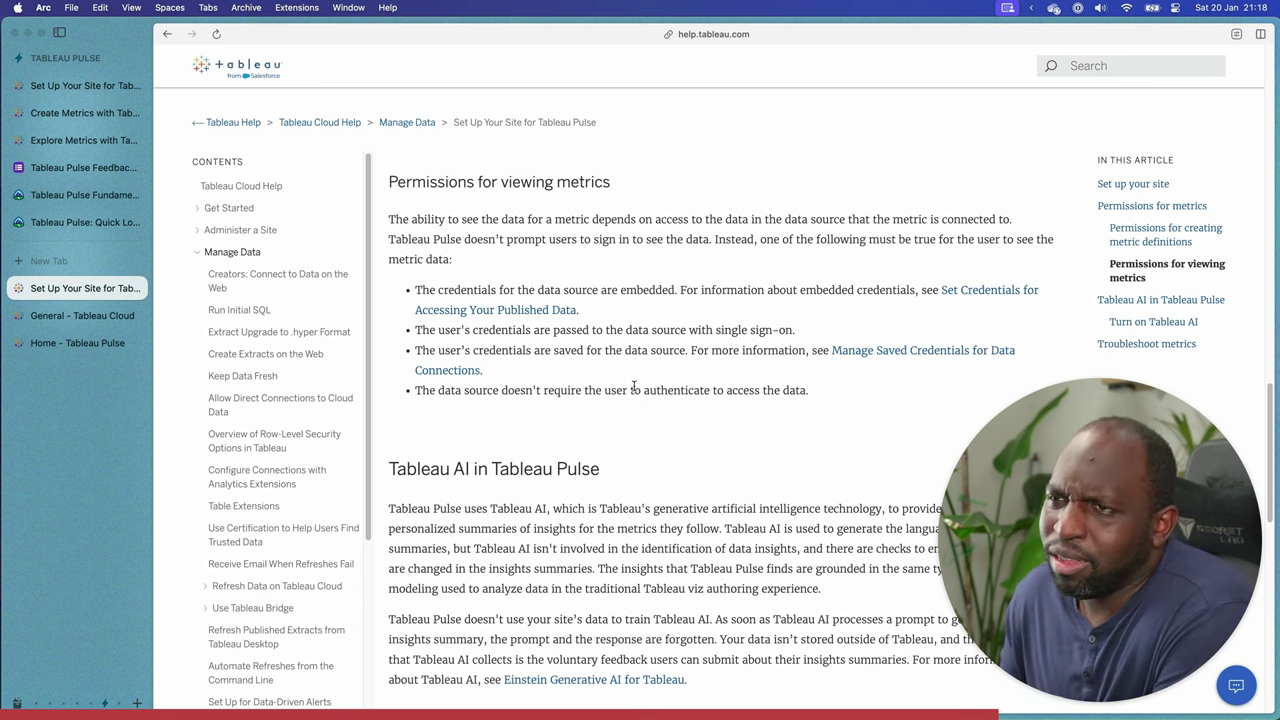
{"action": "left_click_drag", "start_coordinate": [810, 390], "coordinate": [395, 295]}
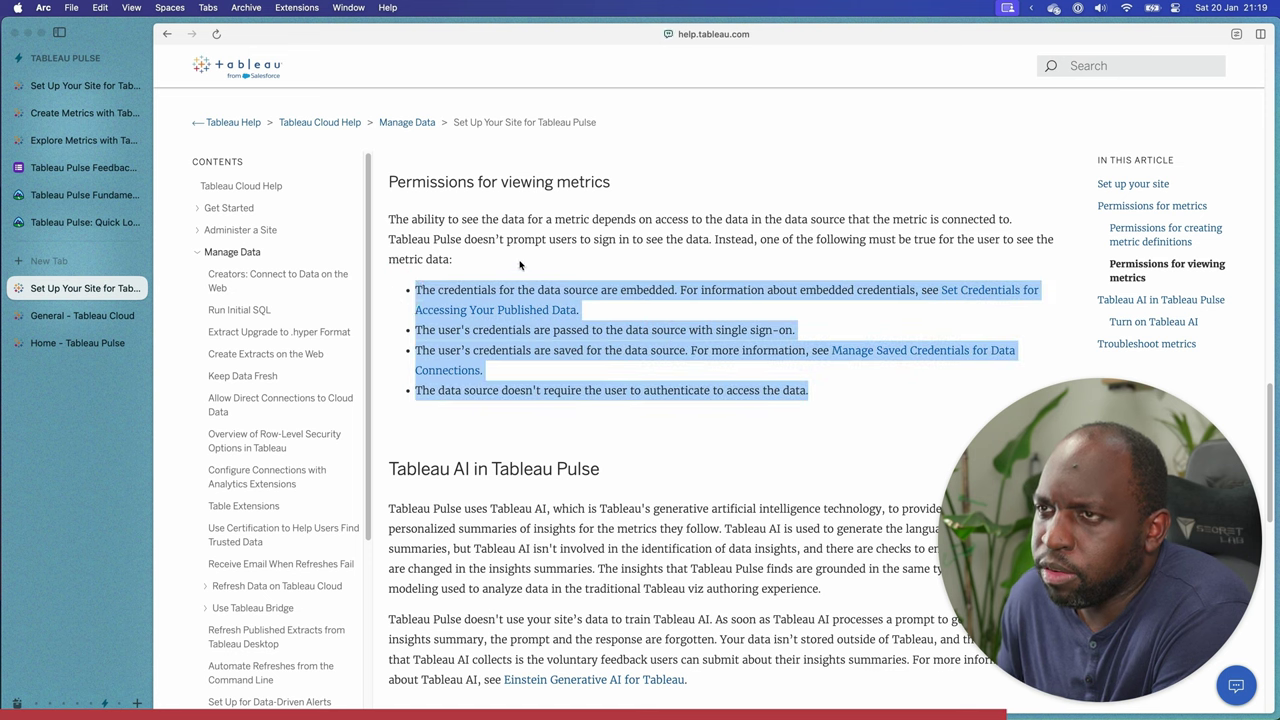
{"action": "left_click", "coordinate": [597, 244]}
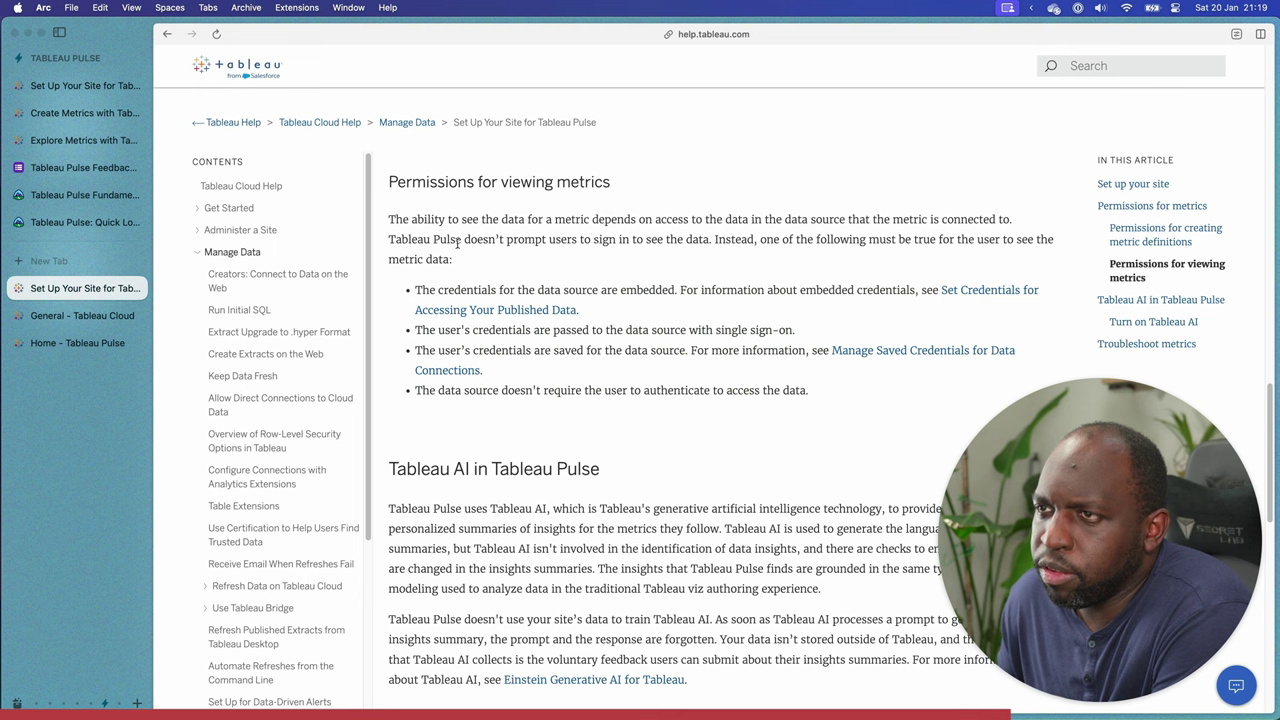
Highlight the viewing permissions wording on not prompting users to sign in, access to the data, the data source and saved user credentials.
{"action": "left_click_drag", "start_coordinate": [390, 238], "coordinate": [714, 242]}
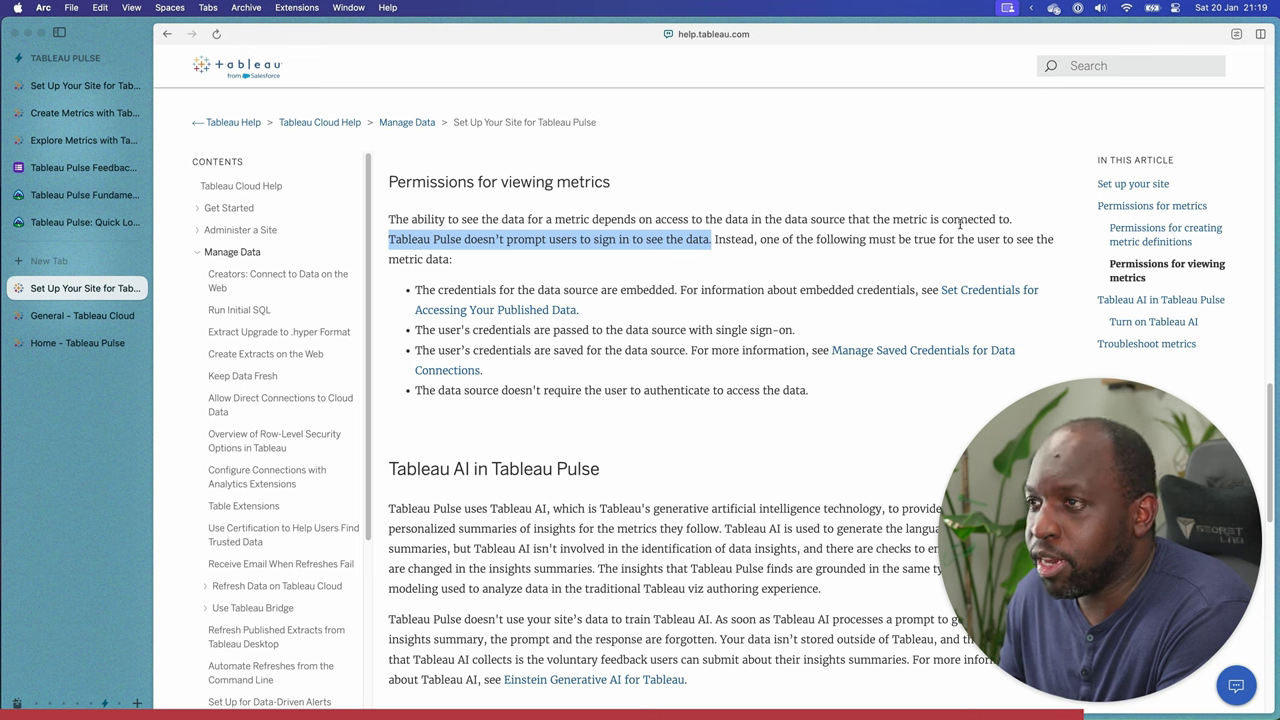
{"action": "left_click_drag", "start_coordinate": [656, 219], "coordinate": [749, 218]}
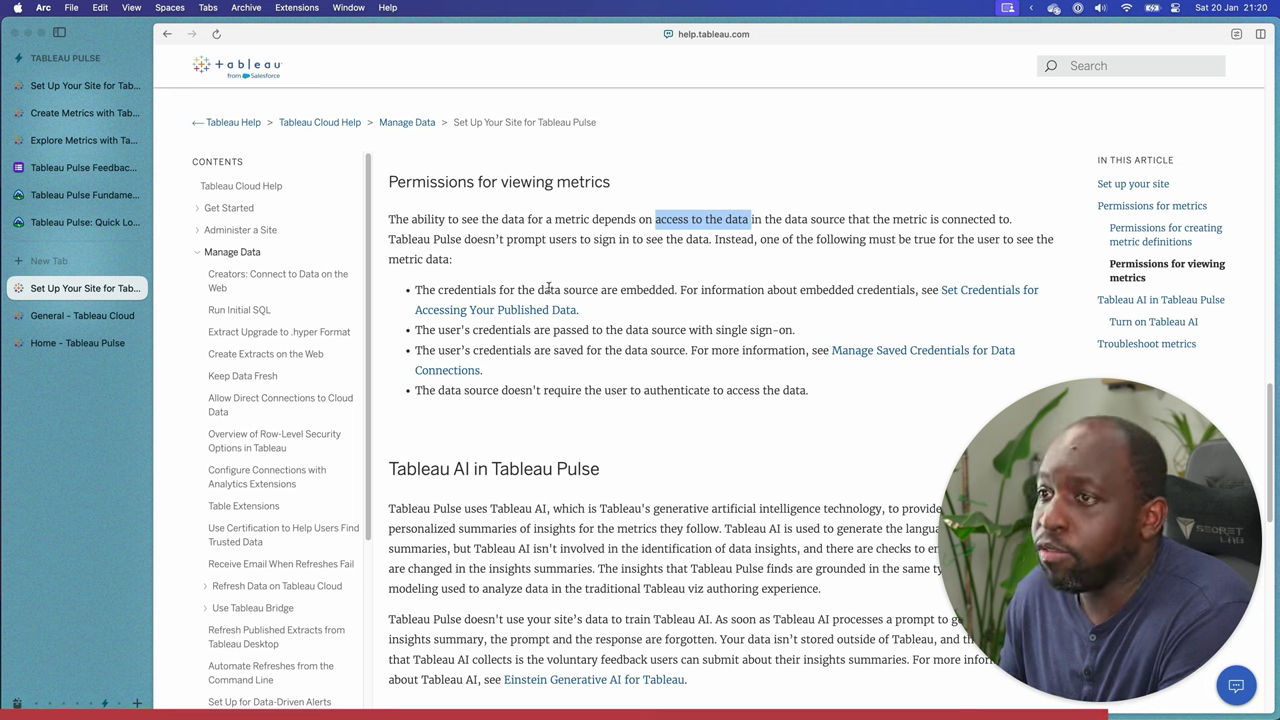
{"action": "left_click_drag", "start_coordinate": [540, 290], "coordinate": [624, 290]}
{"action": "left_click", "coordinate": [667, 288]}
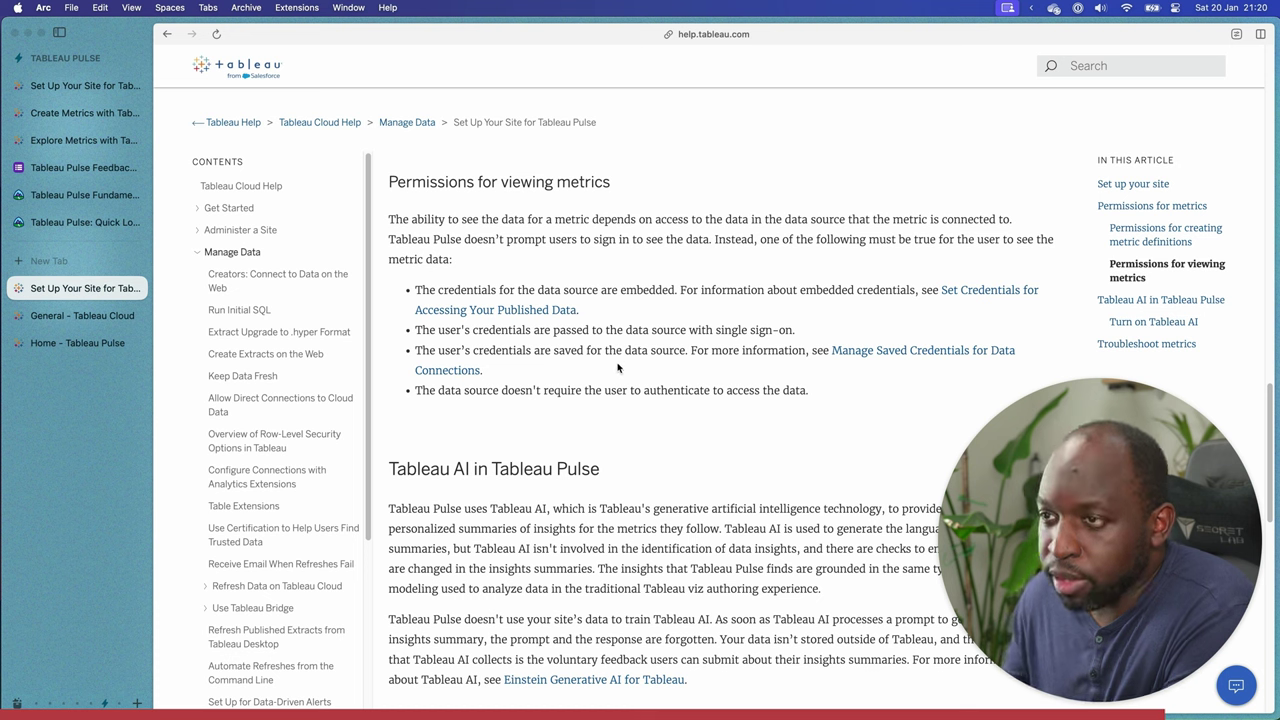
{"action": "left_click_drag", "start_coordinate": [686, 350], "coordinate": [420, 345]}
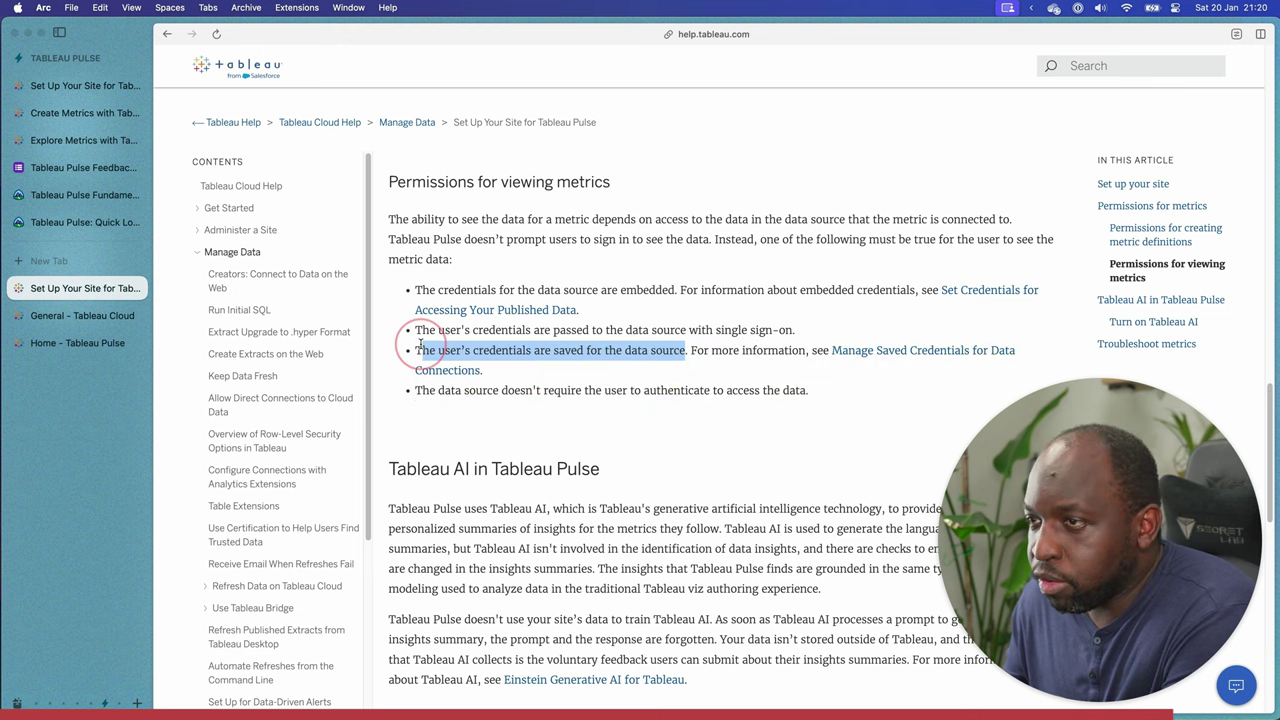
Open the account settings in Tableau Cloud and highlight the Saved Credentials for Data Sources label under Security.
{"action": "left_click", "coordinate": [60, 318]}
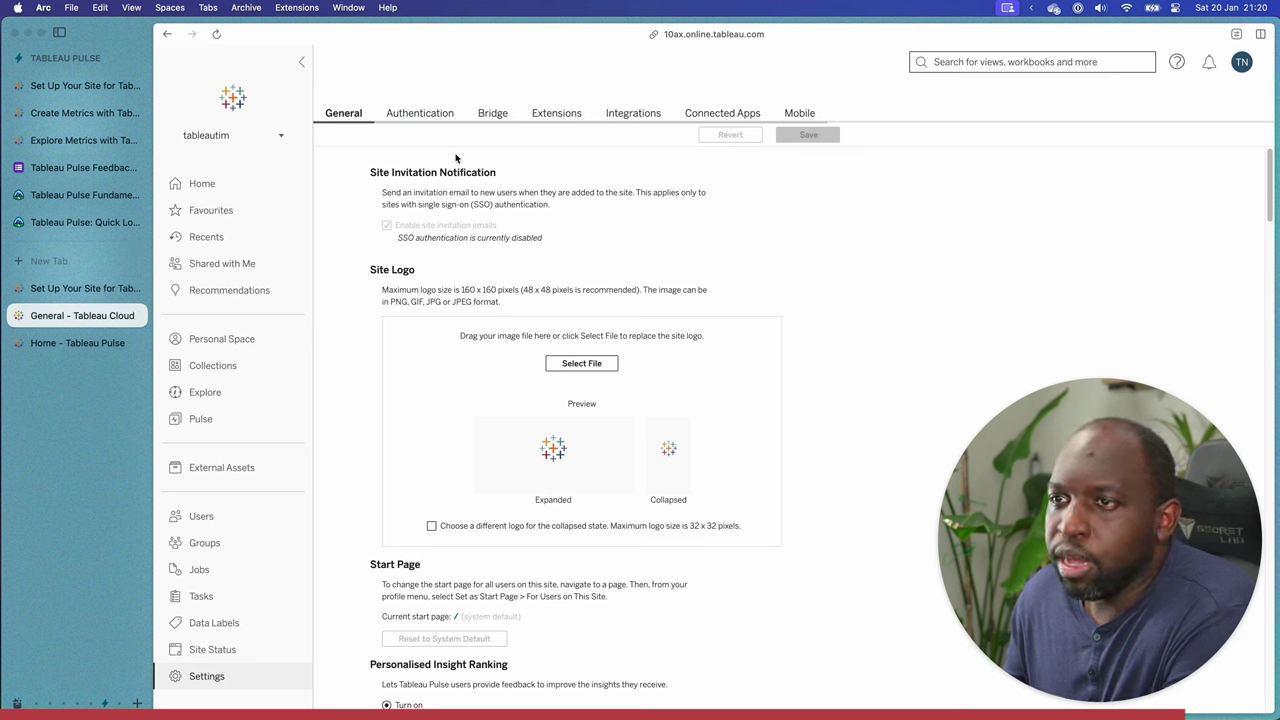
{"action": "left_click", "coordinate": [1252, 64]}
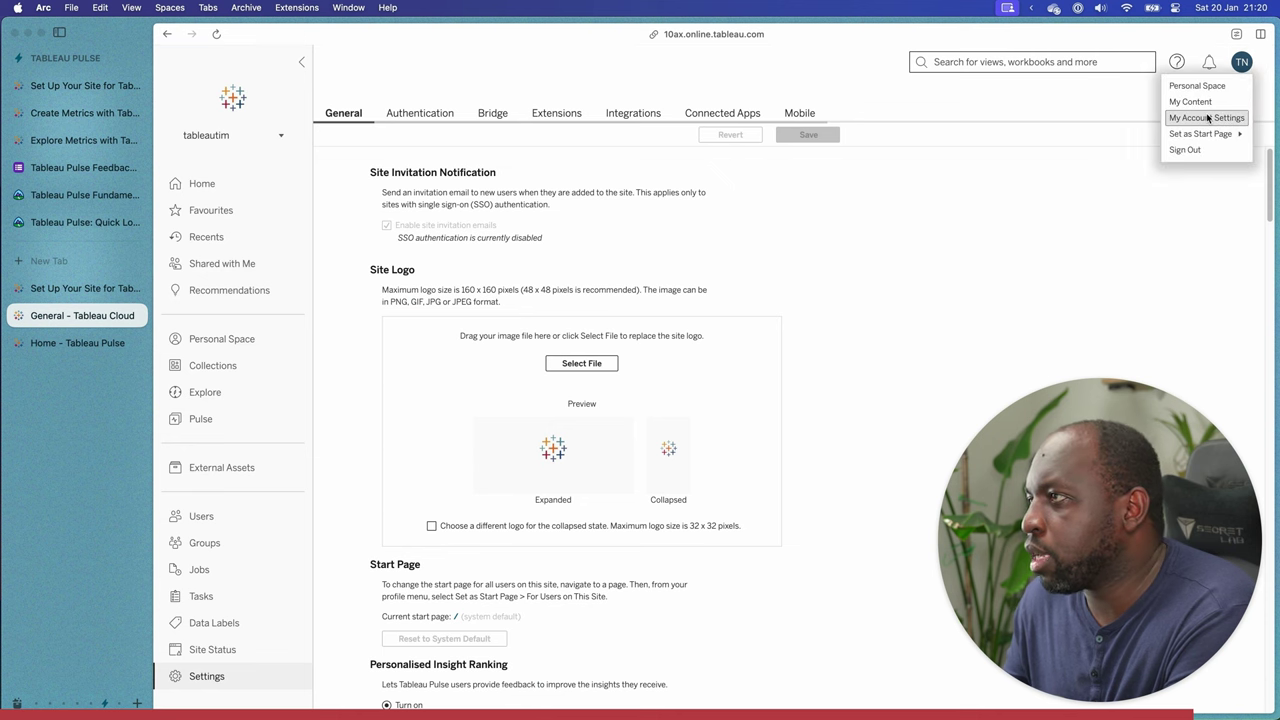
{"action": "left_click", "coordinate": [1207, 118]}
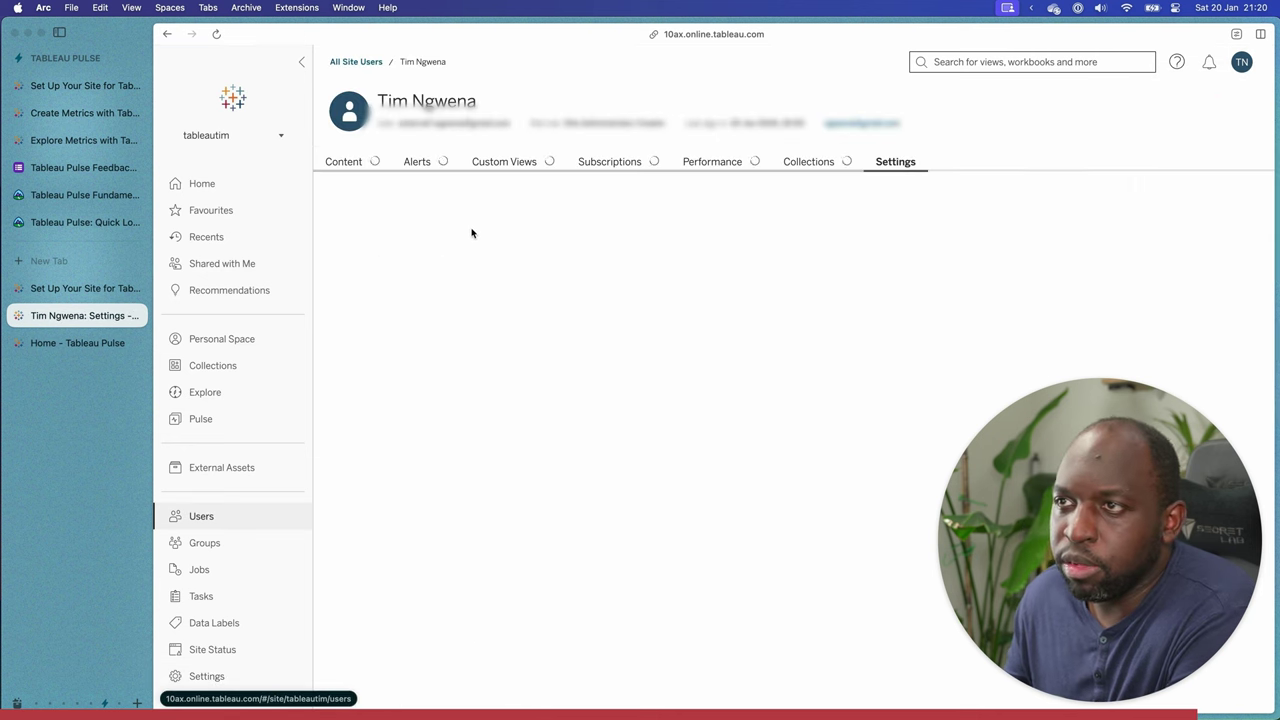
{"action": "scroll", "coordinate": [614, 329], "scroll_direction": "down", "scroll_amount": 5}
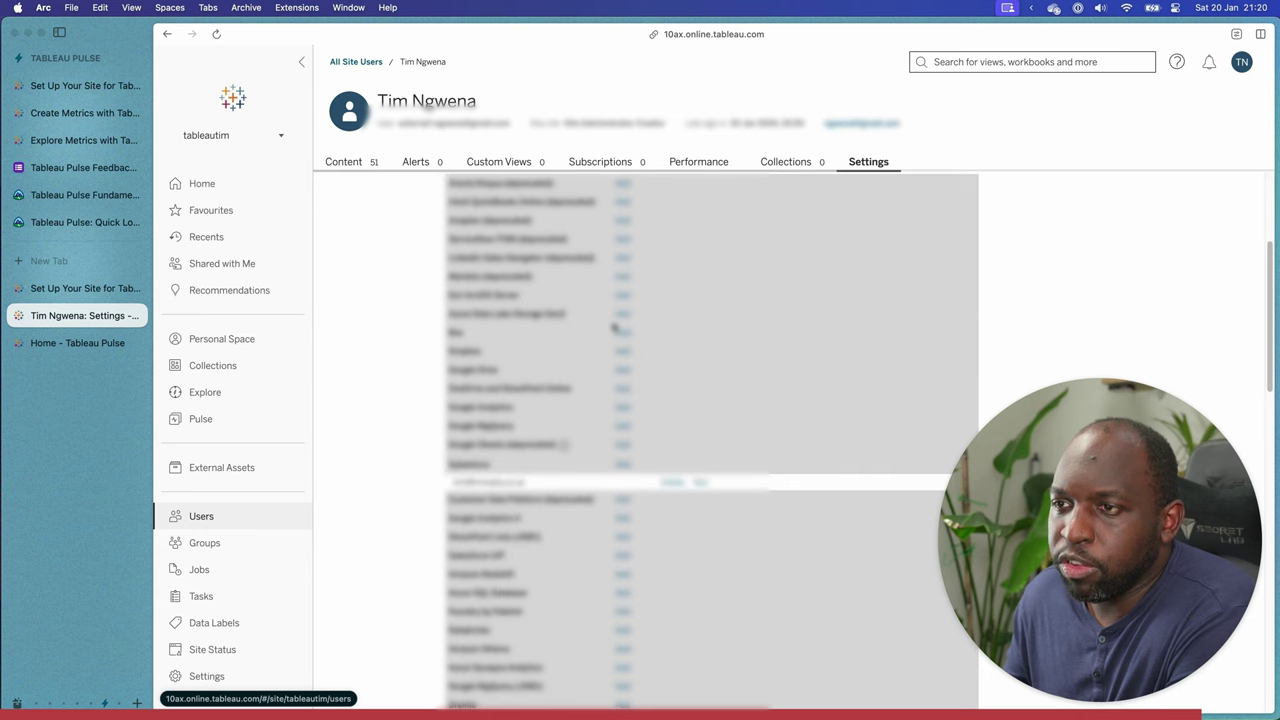
{"action": "scroll", "coordinate": [614, 329], "scroll_direction": "up", "scroll_amount": 4}
{"action": "scroll", "coordinate": [642, 394], "scroll_direction": "down", "scroll_amount": 1}
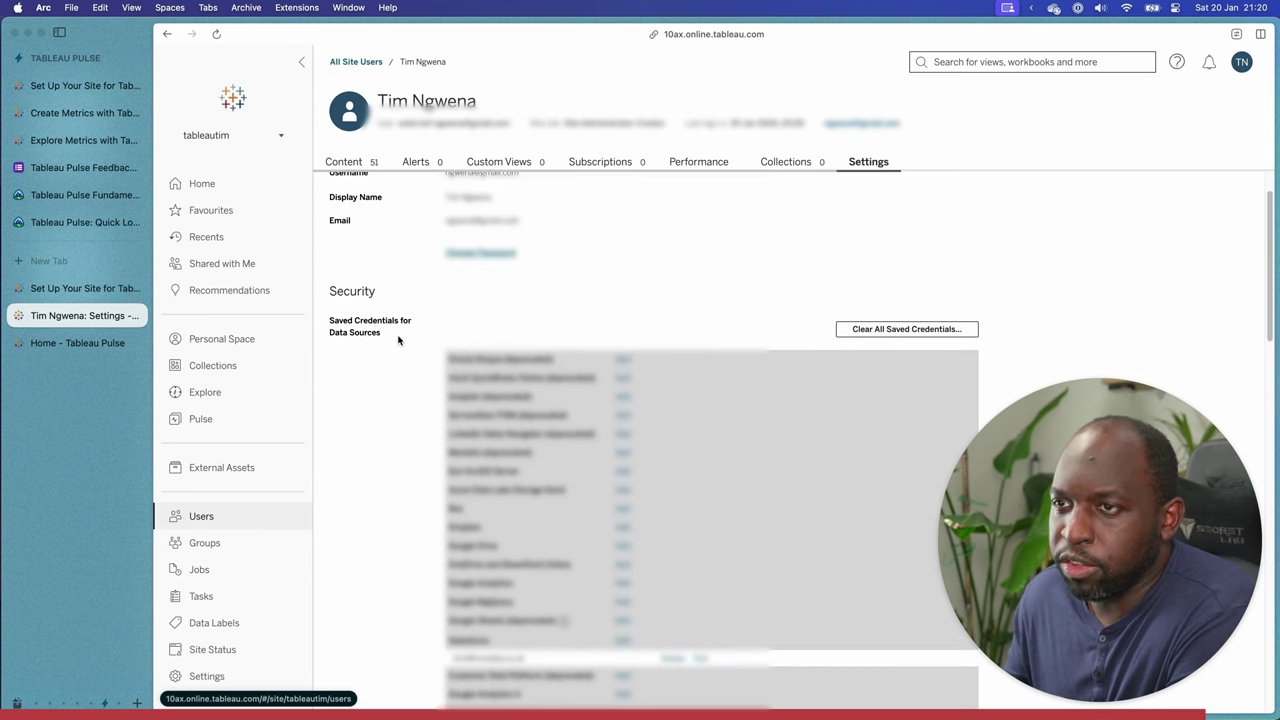
{"action": "left_click_drag", "start_coordinate": [395, 339], "coordinate": [329, 319]}
Look through the saved data source credentials and highlight the Salesforce connector with its saved account.
{"action": "scroll", "coordinate": [605, 314], "scroll_direction": "down", "scroll_amount": 1}
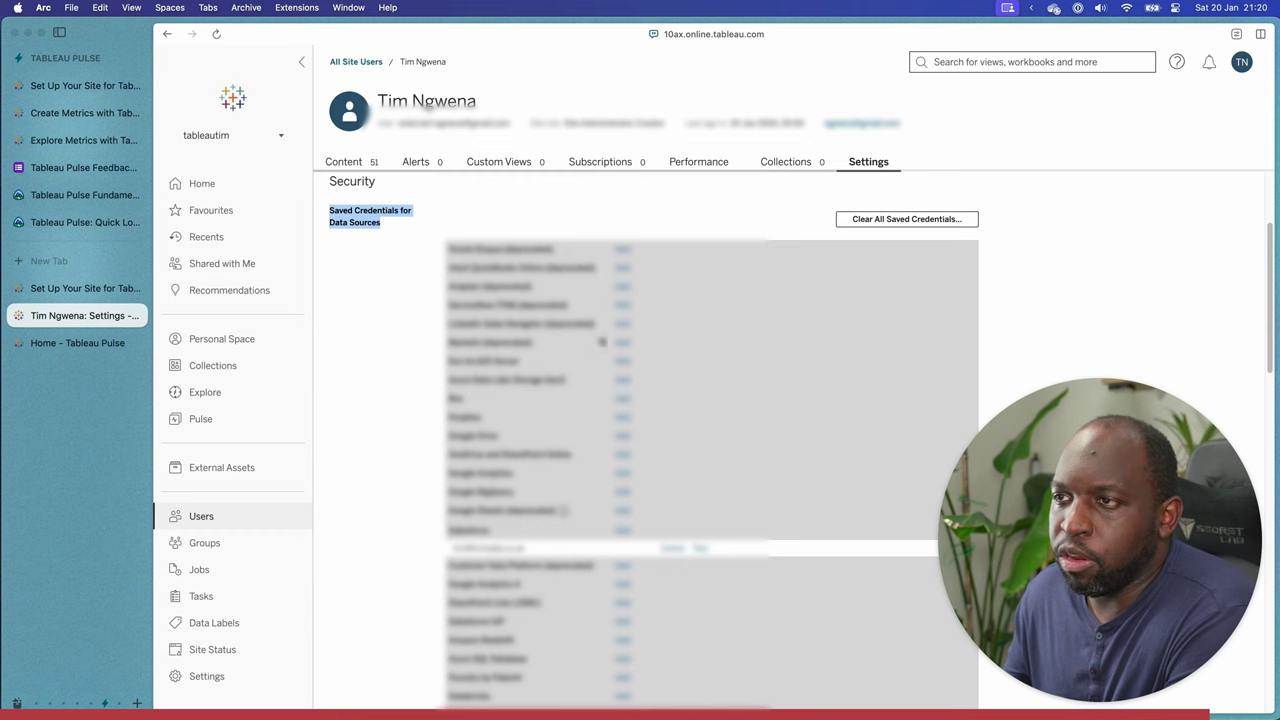
{"action": "scroll", "coordinate": [652, 532], "scroll_direction": "down", "scroll_amount": 2}
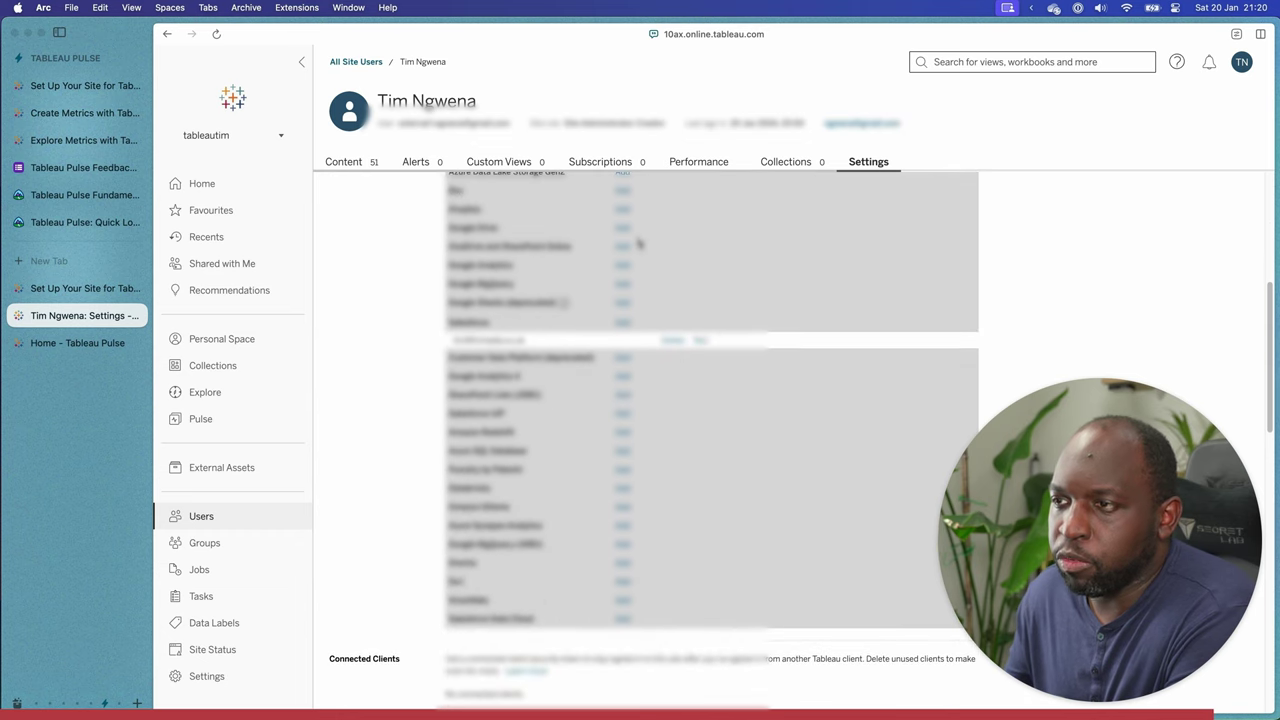
{"action": "scroll", "coordinate": [639, 245], "scroll_direction": "up", "scroll_amount": 1}
{"action": "left_click_drag", "start_coordinate": [524, 348], "coordinate": [428, 328]}
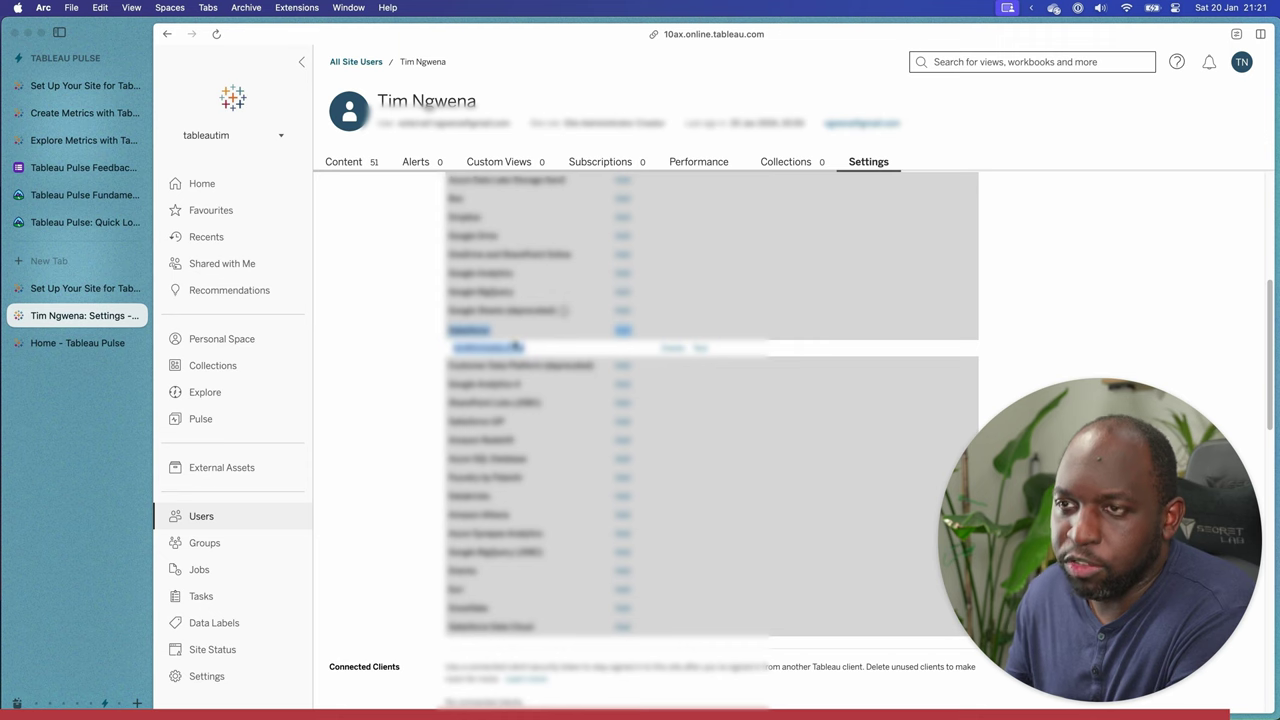
{"action": "scroll", "coordinate": [516, 346], "scroll_direction": "up", "scroll_amount": 4}
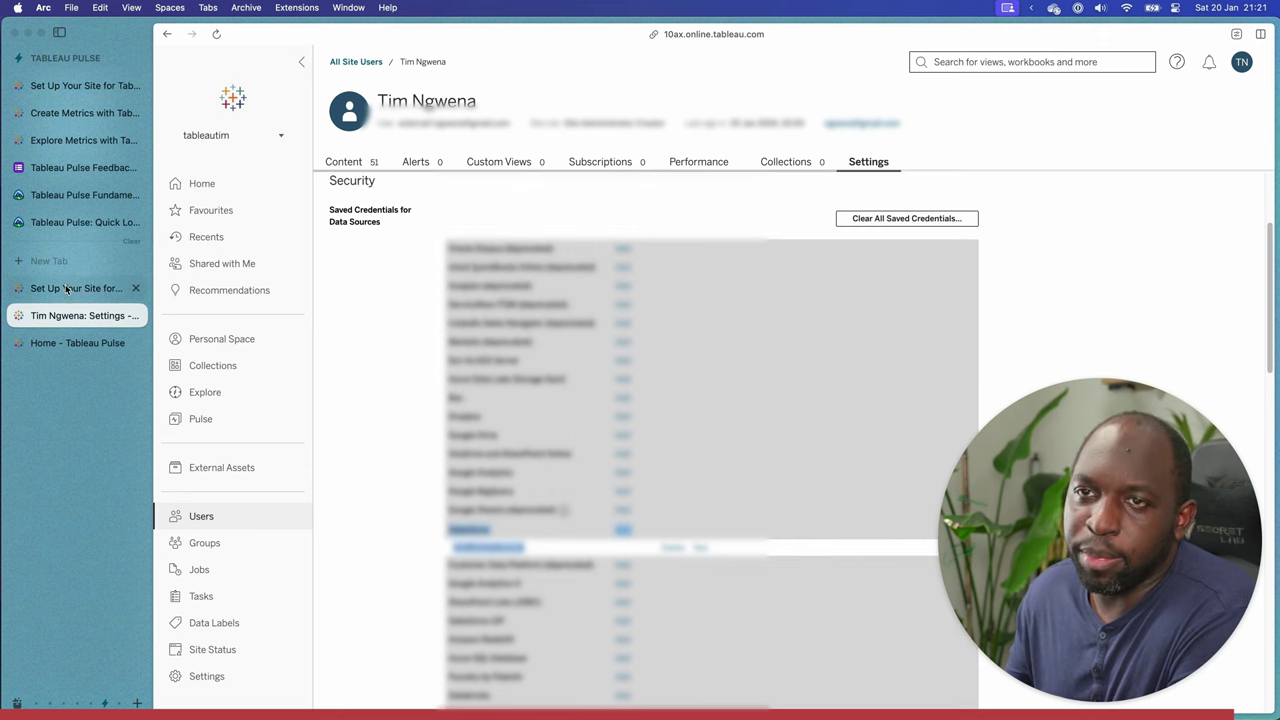
Return to the Set Up Your Site for Tableau Pulse article and skim it from its introduction to Troubleshoot metrics.
{"action": "left_click", "coordinate": [66, 289]}
{"action": "left_click", "coordinate": [510, 393]}
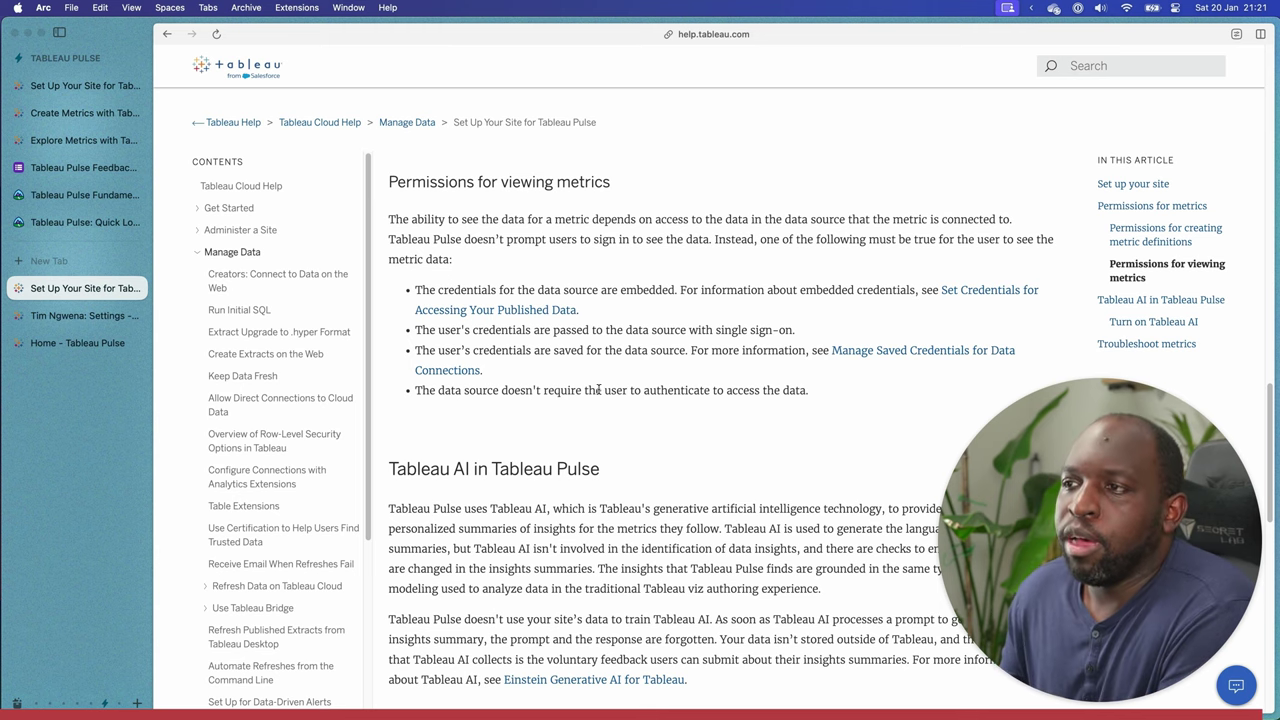
{"action": "scroll", "coordinate": [598, 390], "scroll_direction": "up", "scroll_amount": 10}
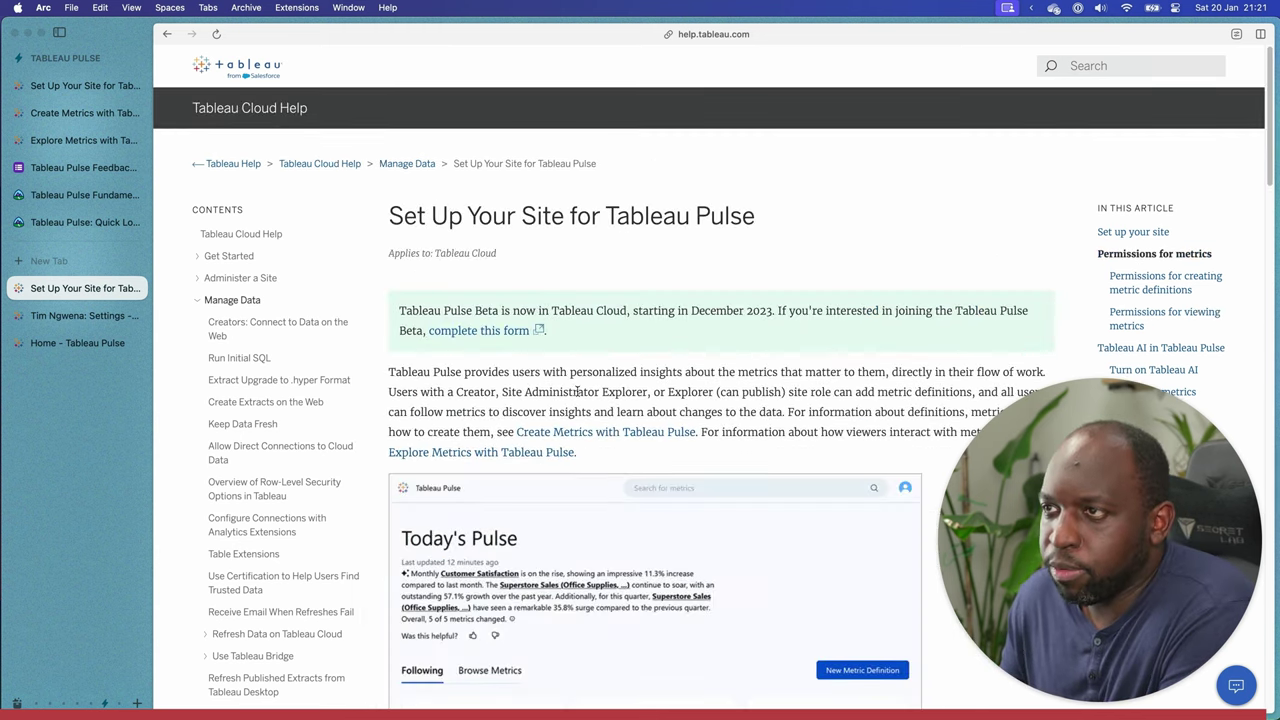
{"action": "scroll", "coordinate": [577, 391], "scroll_direction": "down", "scroll_amount": 20}
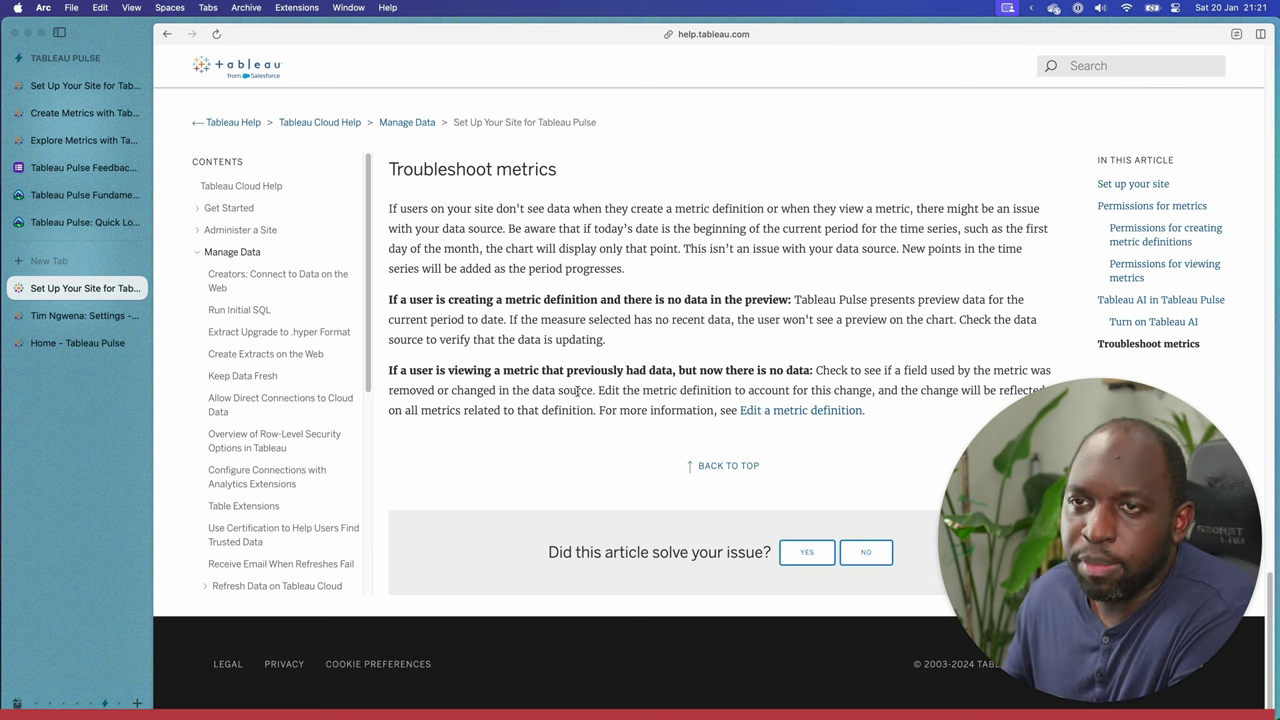
Open the Create Metrics with Tableau Pulse article at the Metric definitions and related metrics section.
{"action": "left_click", "coordinate": [70, 113]}
{"action": "scroll", "coordinate": [640, 405], "scroll_direction": "down", "scroll_amount": 1}
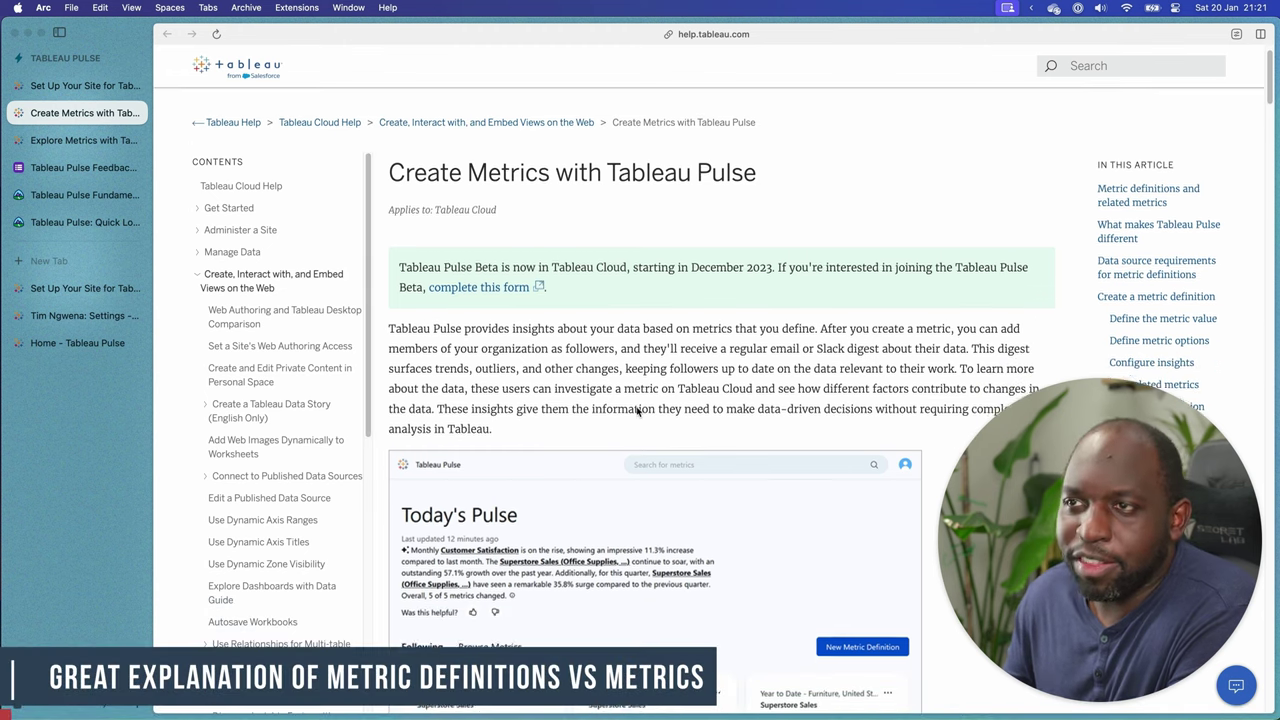
{"action": "scroll", "coordinate": [592, 400], "scroll_direction": "down", "scroll_amount": 2}
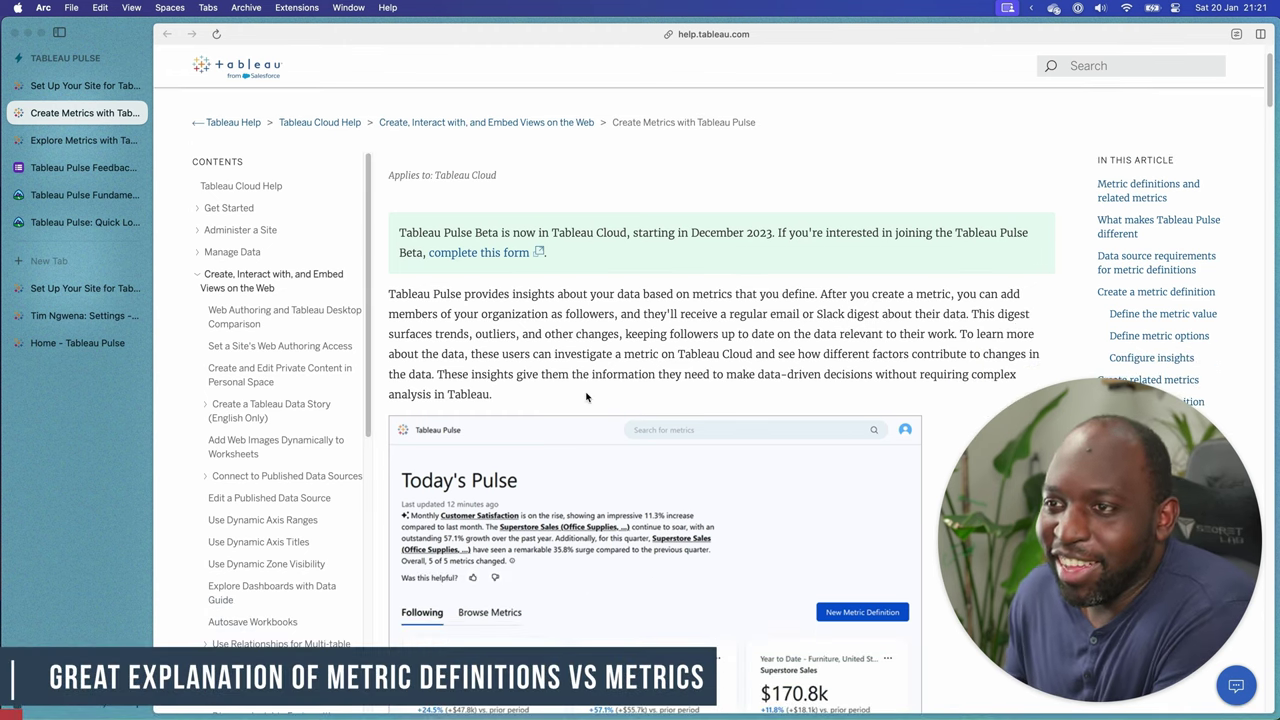
{"action": "scroll", "coordinate": [592, 401], "scroll_direction": "down", "scroll_amount": 7}
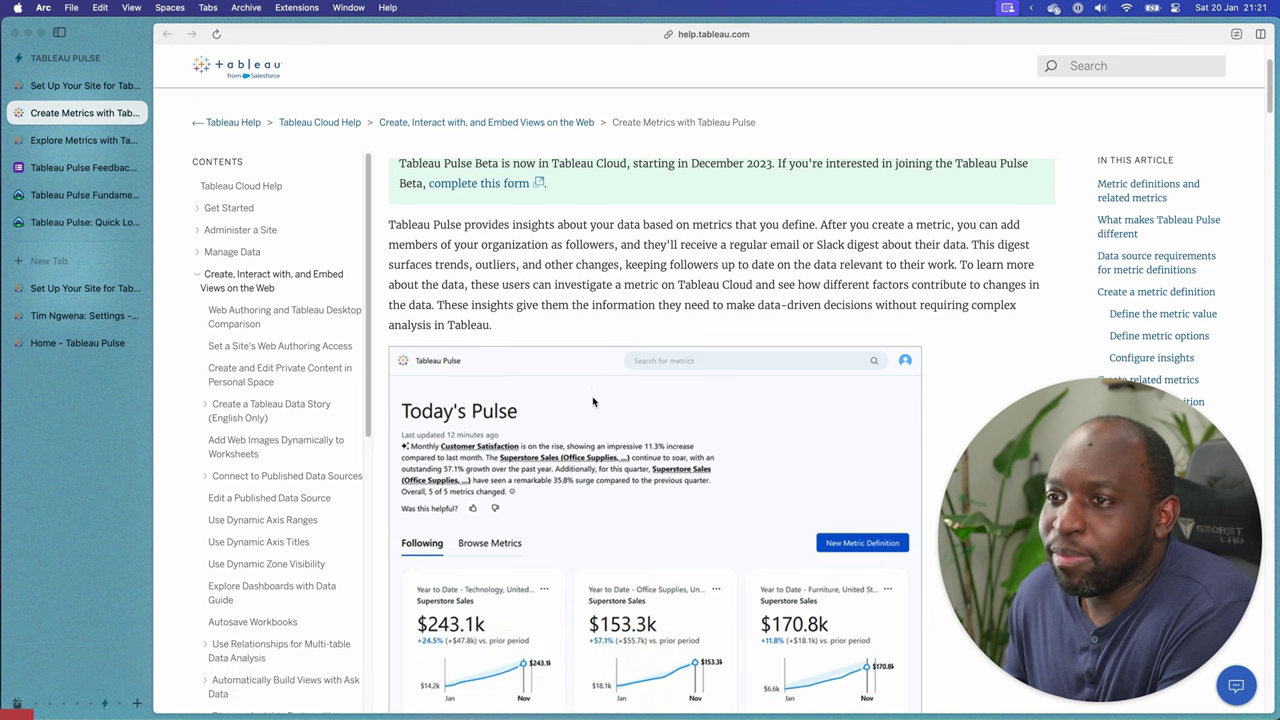
{"action": "scroll", "coordinate": [592, 403], "scroll_direction": "down", "scroll_amount": 6}
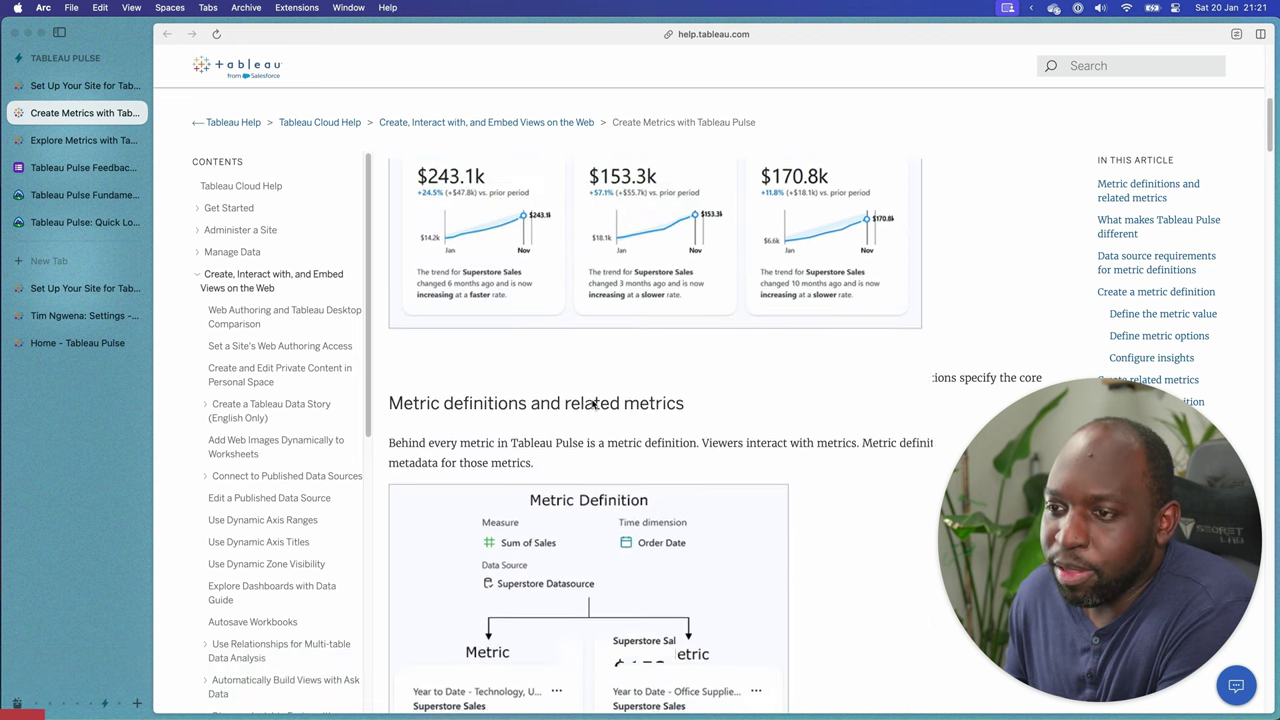
{"action": "scroll", "coordinate": [592, 403], "scroll_direction": "down", "scroll_amount": 1}
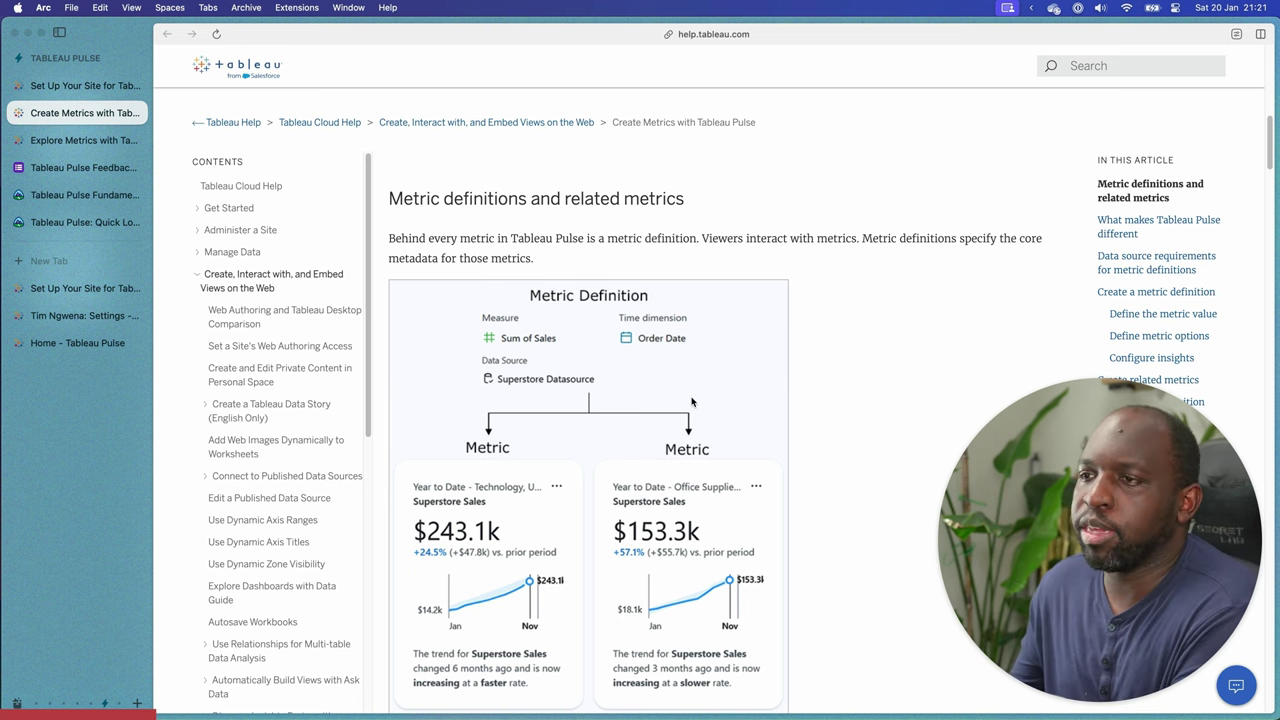
Examine the diagram linking a metric definition to its metrics, and read on to the Superstore Sales definition table.
{"action": "scroll", "coordinate": [720, 446], "scroll_direction": "down", "scroll_amount": 5}
{"action": "scroll", "coordinate": [650, 350], "scroll_direction": "up", "scroll_amount": 5}
{"action": "scroll", "coordinate": [576, 261], "scroll_direction": "down", "scroll_amount": 1}
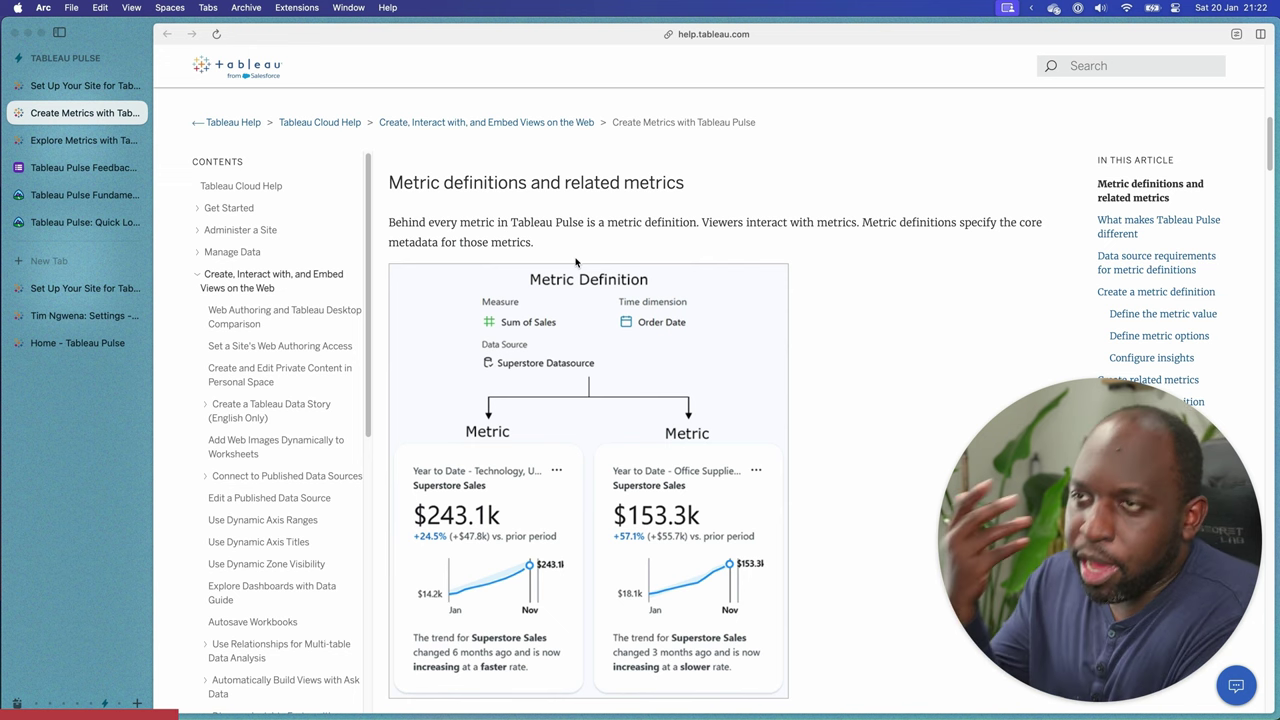
{"action": "scroll", "coordinate": [646, 363], "scroll_direction": "down", "scroll_amount": 1}
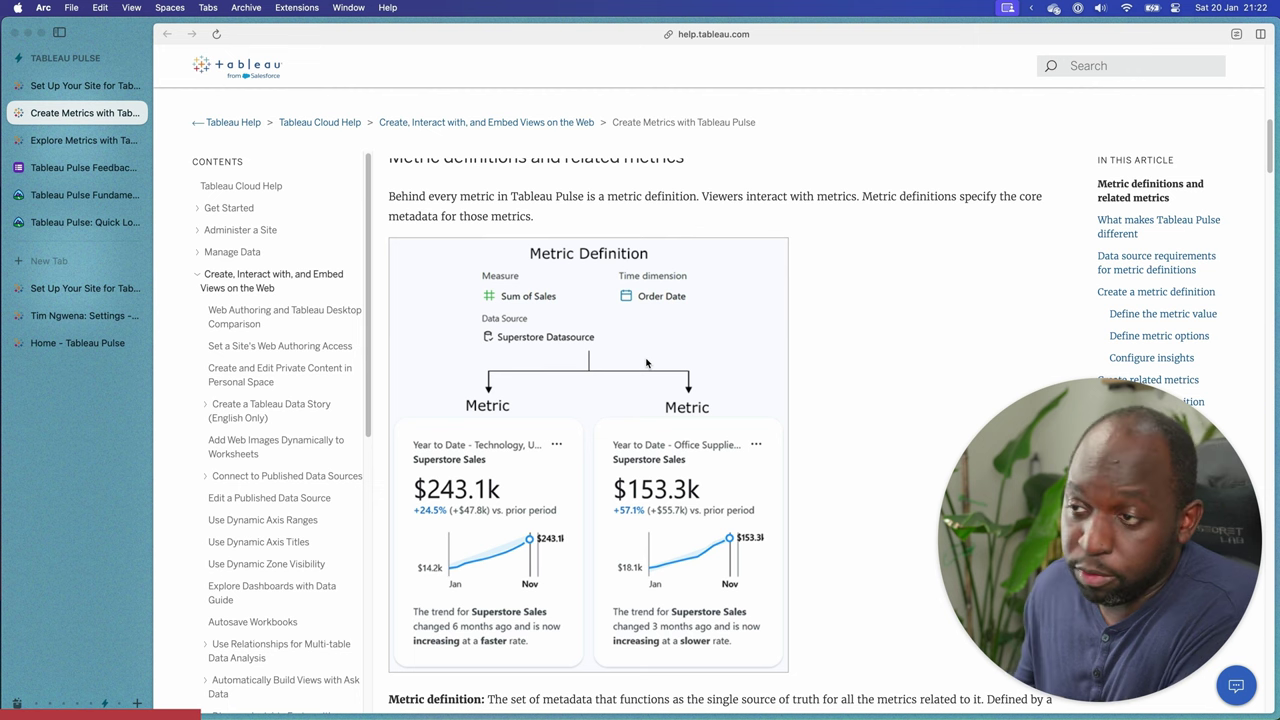
{"action": "scroll", "coordinate": [600, 393], "scroll_direction": "down", "scroll_amount": 3}
{"action": "scroll", "coordinate": [598, 393], "scroll_direction": "down", "scroll_amount": 15}
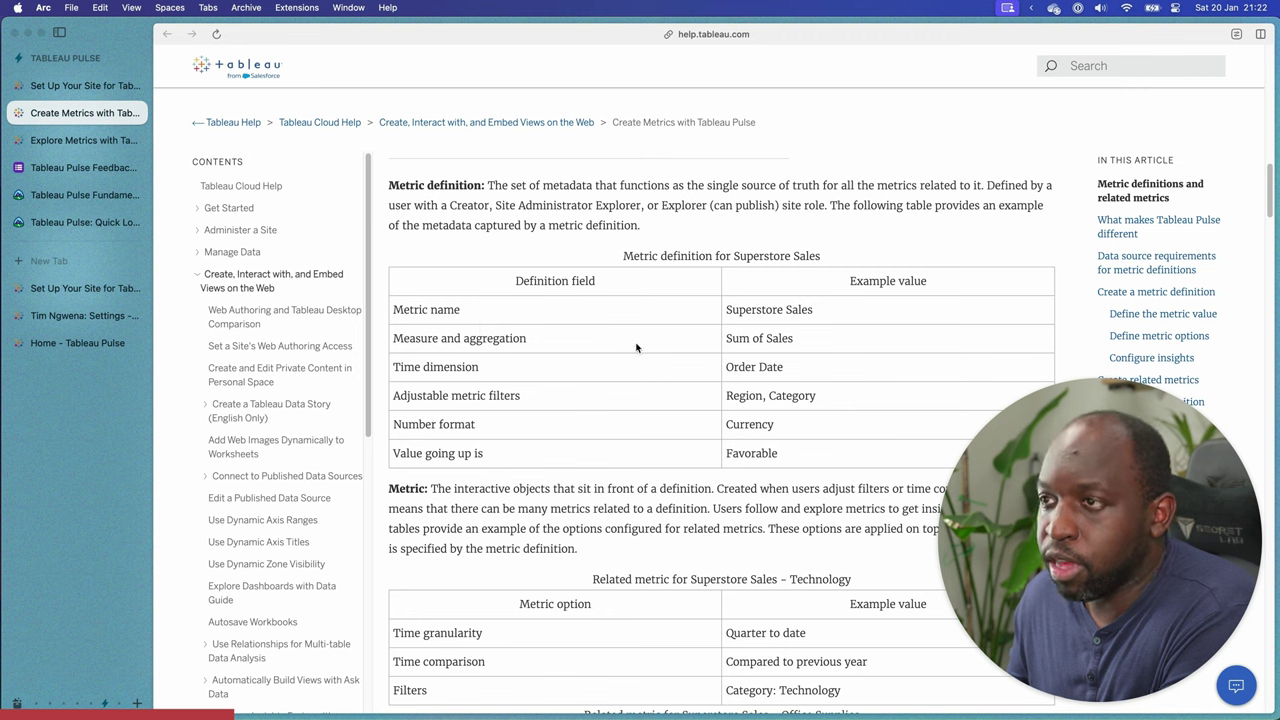
Highlight the definition fields and example values in the Metric definition for Superstore Sales table.
{"action": "left_click_drag", "start_coordinate": [399, 286], "coordinate": [746, 488]}
{"action": "scroll", "coordinate": [690, 488], "scroll_direction": "down", "scroll_amount": 1}
{"action": "left_click", "coordinate": [716, 472]}
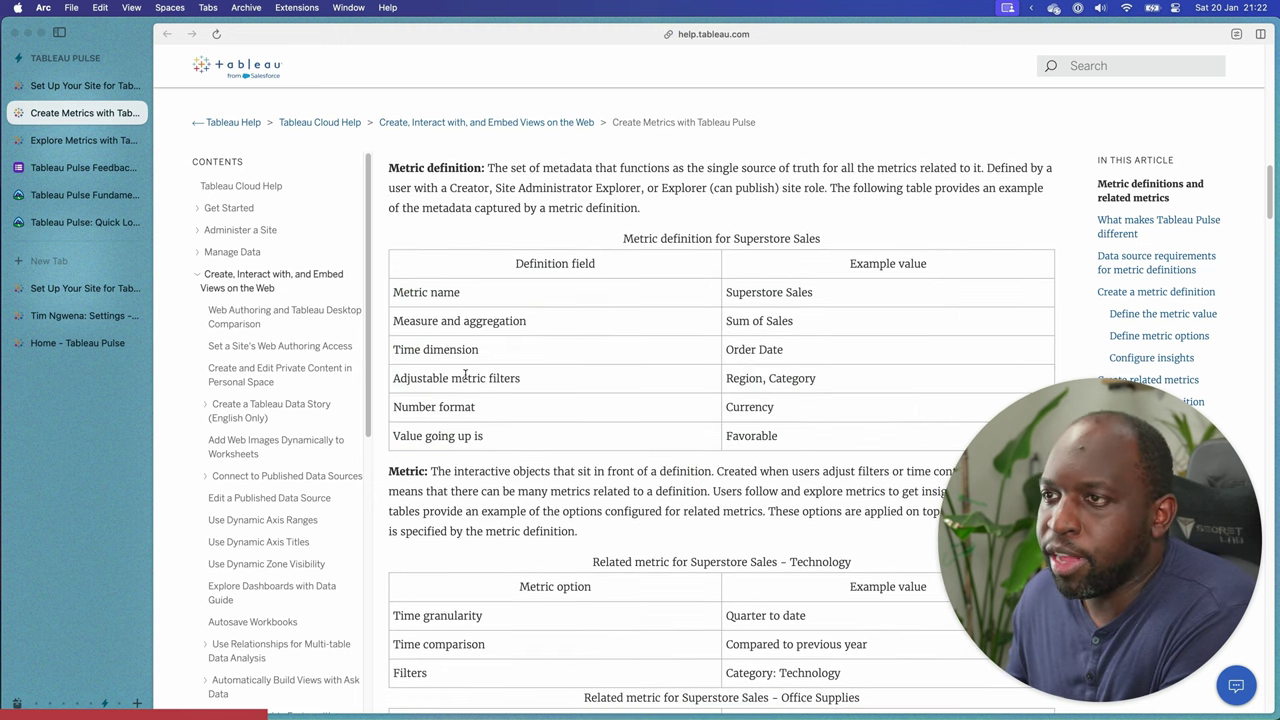
{"action": "scroll", "coordinate": [549, 380], "scroll_direction": "up", "scroll_amount": 1}
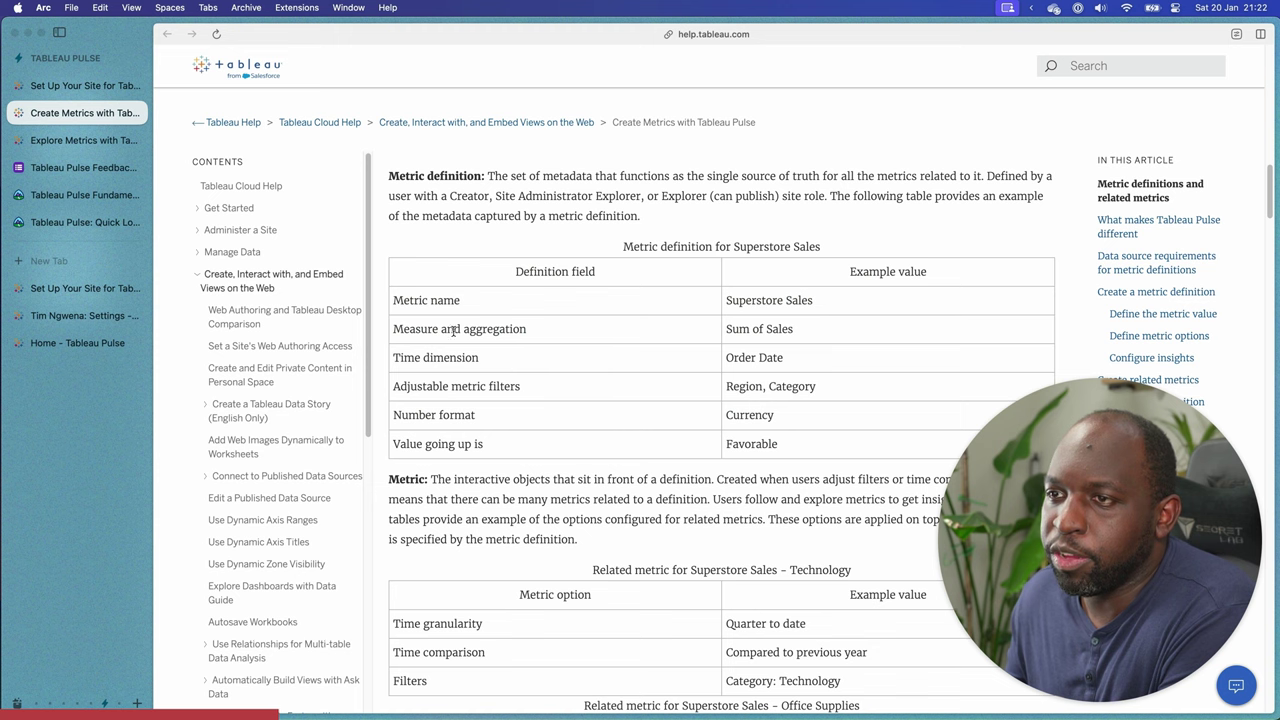
{"action": "left_click_drag", "start_coordinate": [400, 300], "coordinate": [530, 443]}
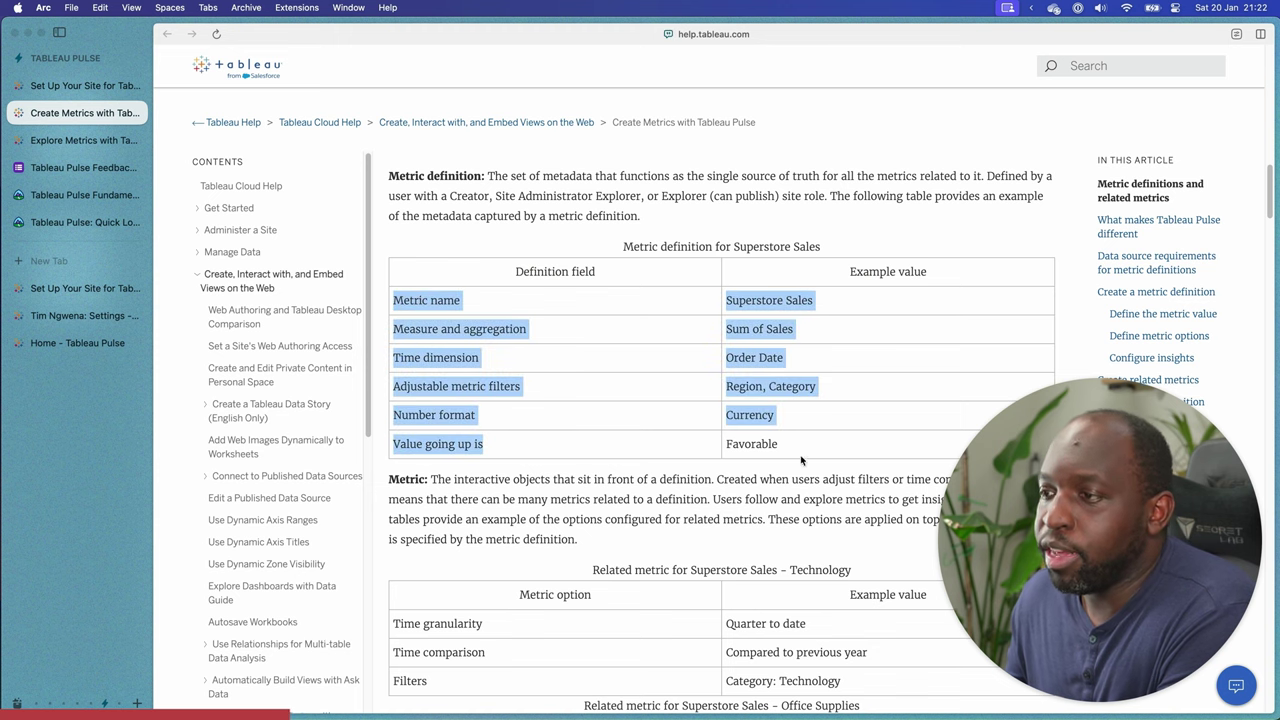
{"action": "left_click_drag", "start_coordinate": [808, 443], "coordinate": [730, 300]}
Compare the Superstore Sales metric definition table with the related metric tables for Technology and Office Supplies.
{"action": "scroll", "coordinate": [493, 283], "scroll_direction": "down", "scroll_amount": 5}
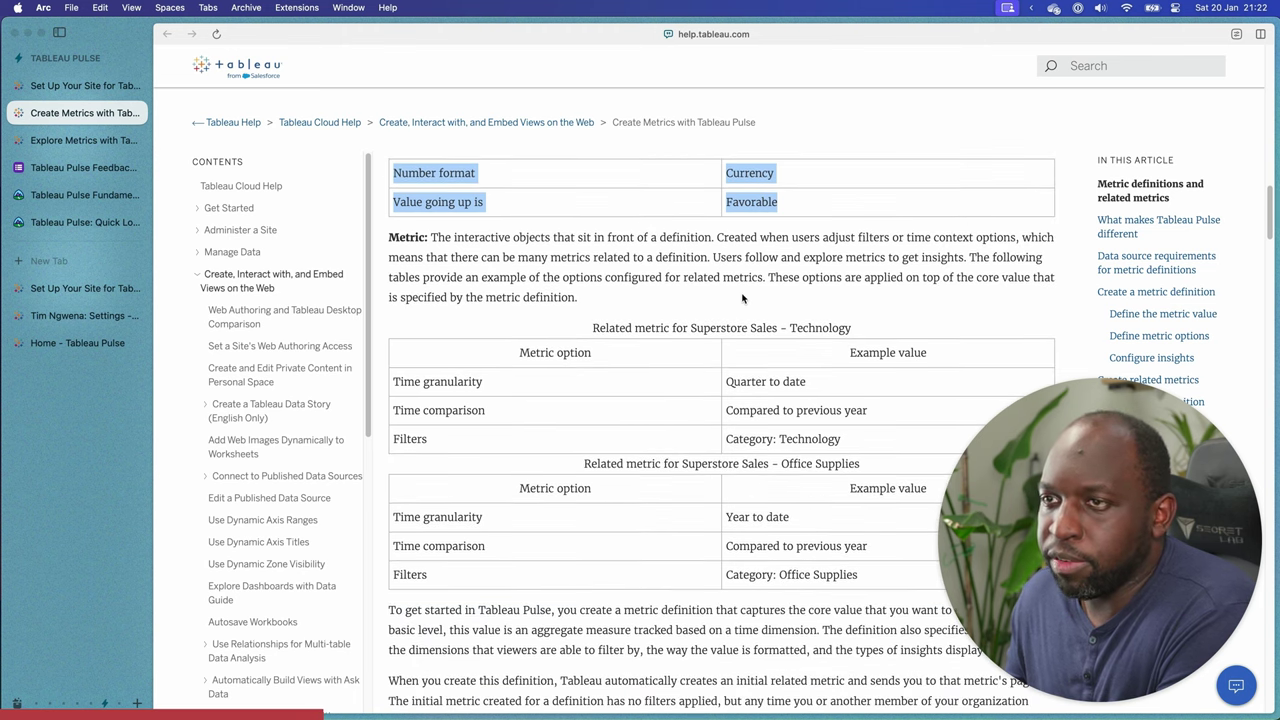
{"action": "scroll", "coordinate": [742, 298], "scroll_direction": "up", "scroll_amount": 7}
{"action": "scroll", "coordinate": [742, 298], "scroll_direction": "down", "scroll_amount": 7}
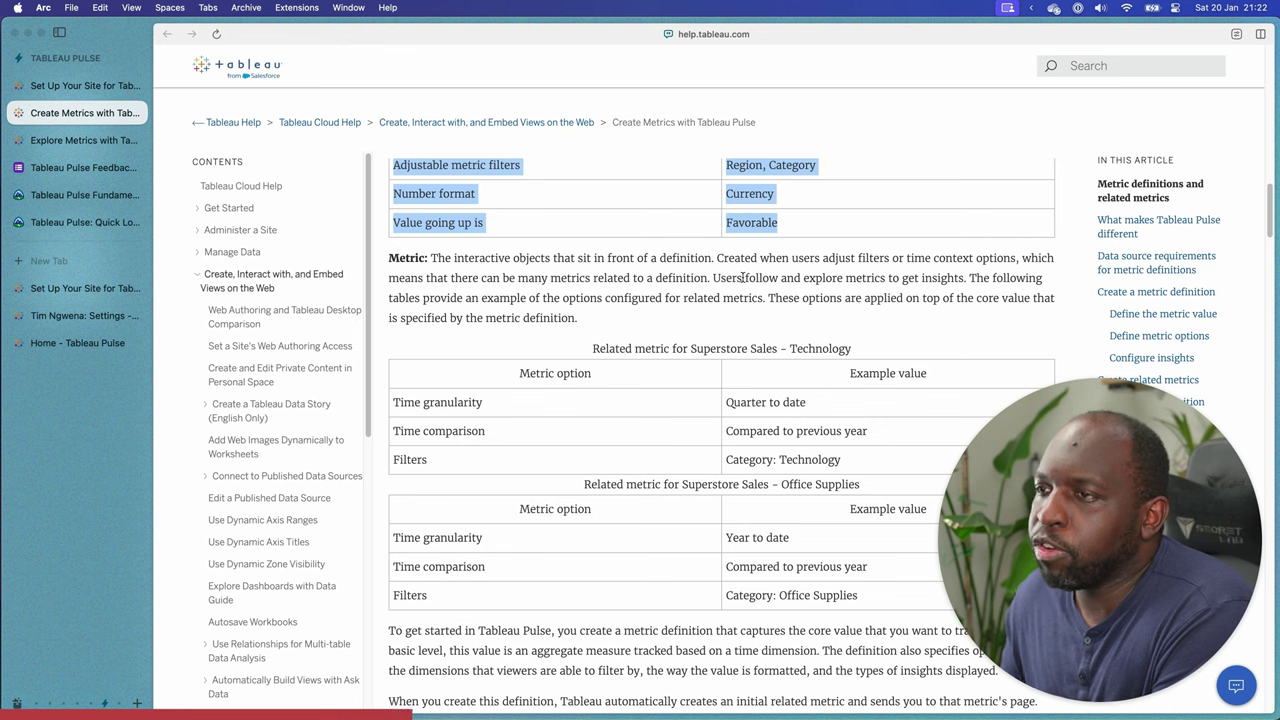
{"action": "scroll", "coordinate": [978, 369], "scroll_direction": "up", "scroll_amount": 5}
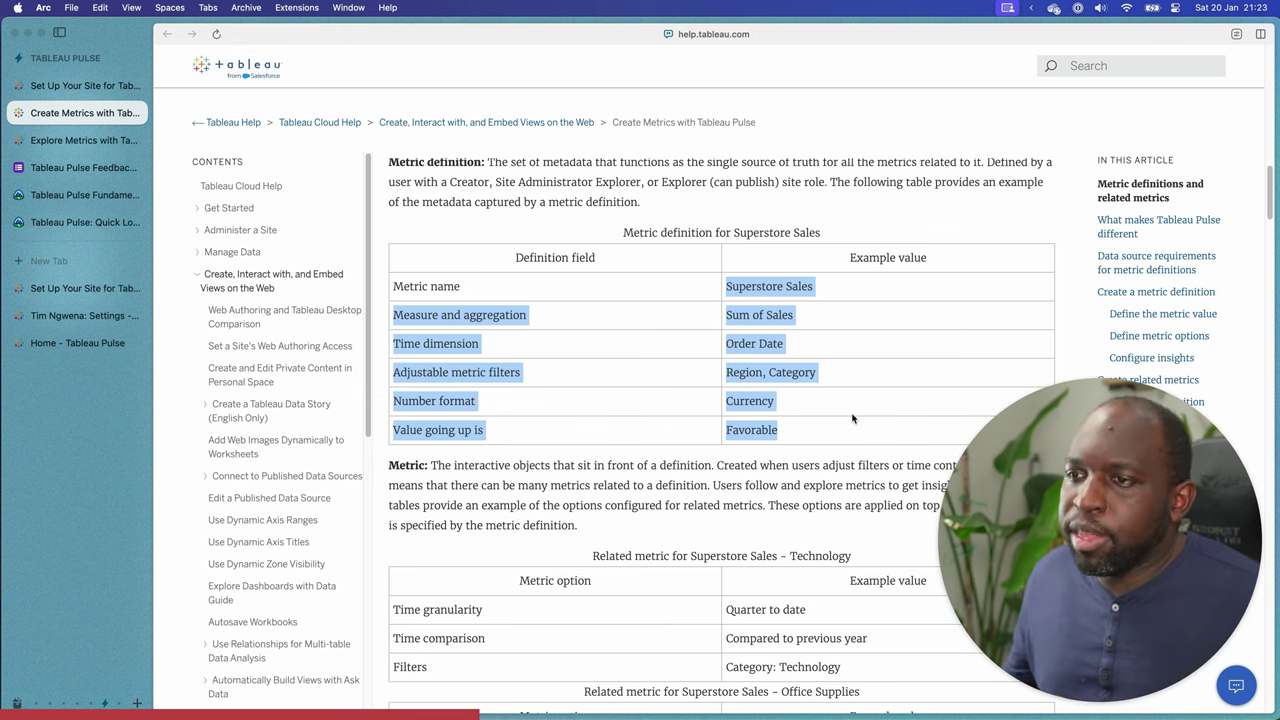
{"action": "scroll", "coordinate": [852, 418], "scroll_direction": "down", "scroll_amount": 3}
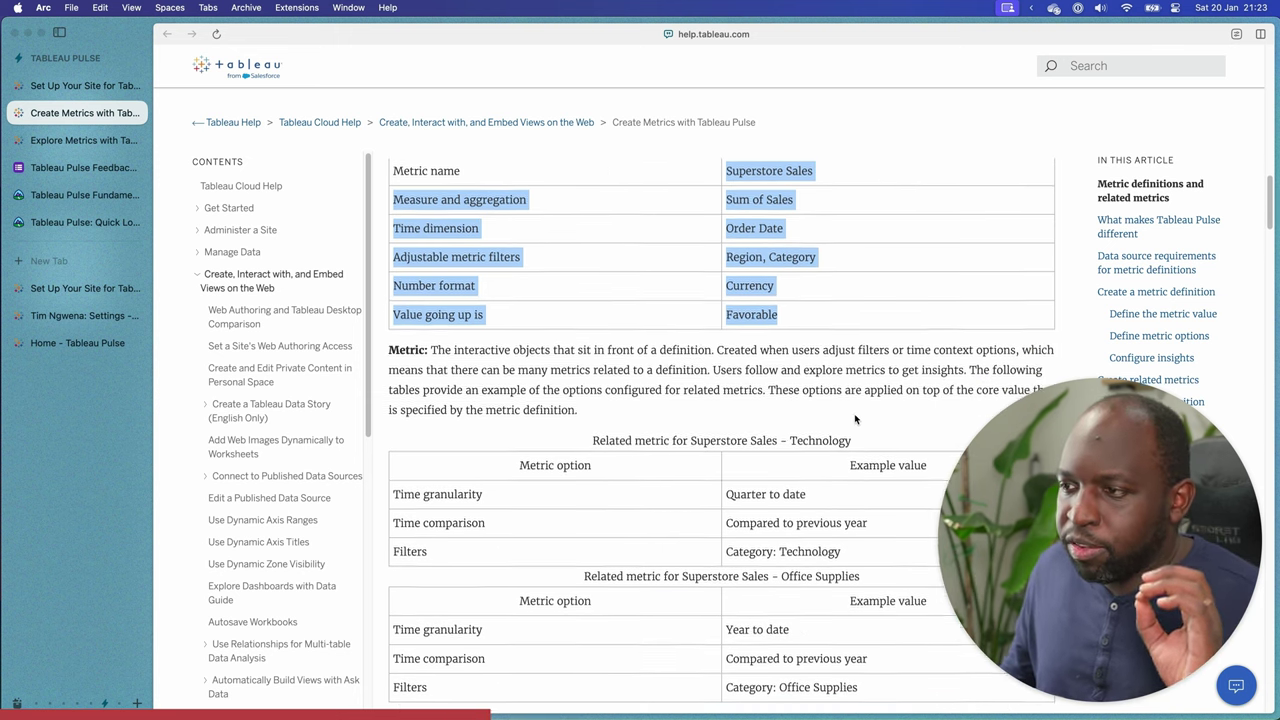
Review the related metric tables for Technology and Office Supplies, and continue to the paragraphs on getting started with a metric definition.
{"action": "scroll", "coordinate": [855, 418], "scroll_direction": "down", "scroll_amount": 1}
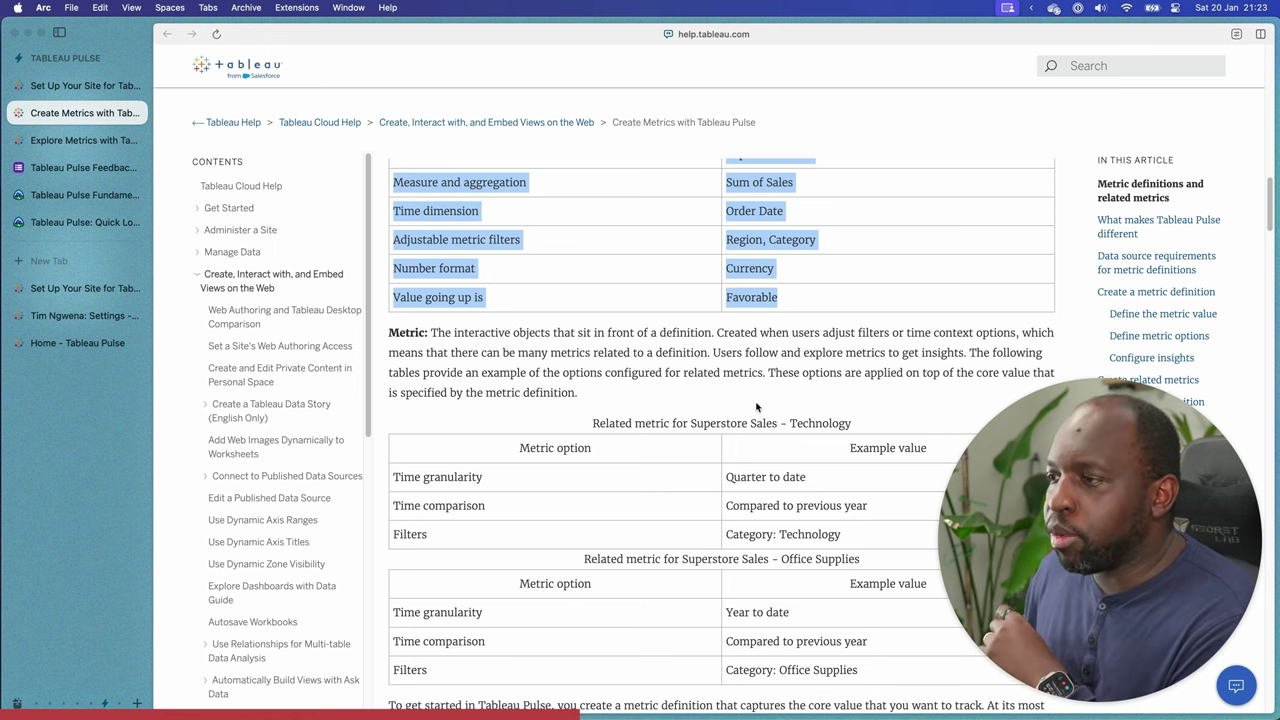
{"action": "scroll", "coordinate": [757, 405], "scroll_direction": "down", "scroll_amount": 1}
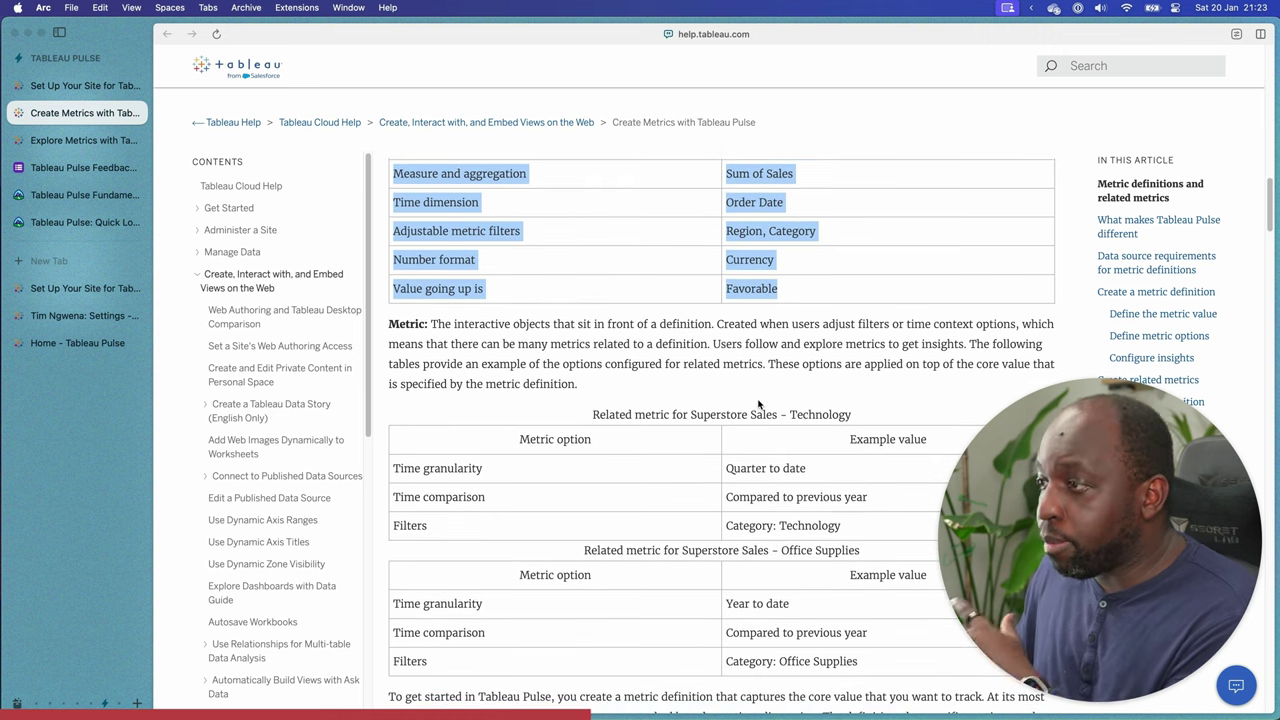
{"action": "scroll", "coordinate": [751, 405], "scroll_direction": "down", "scroll_amount": 5}
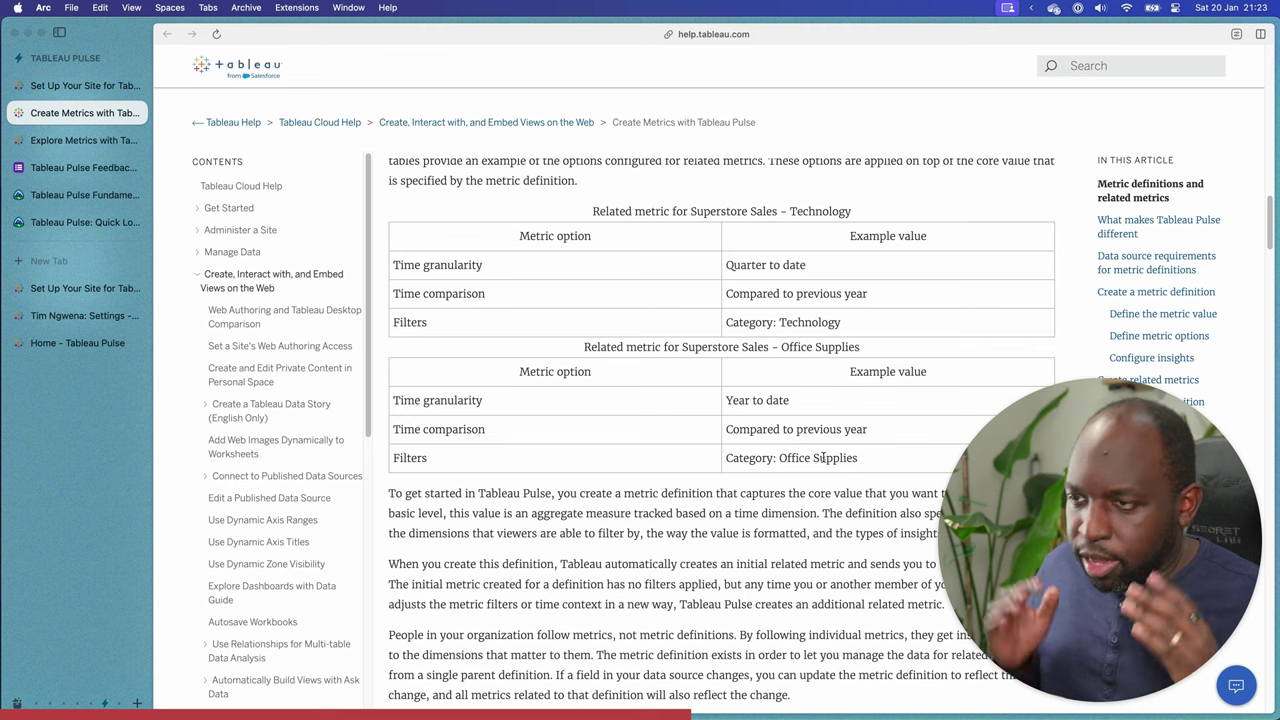
{"action": "scroll", "coordinate": [790, 420], "scroll_direction": "down", "scroll_amount": 5}
{"action": "scroll", "coordinate": [776, 409], "scroll_direction": "up", "scroll_amount": 2}
{"action": "scroll", "coordinate": [774, 409], "scroll_direction": "up", "scroll_amount": 1}
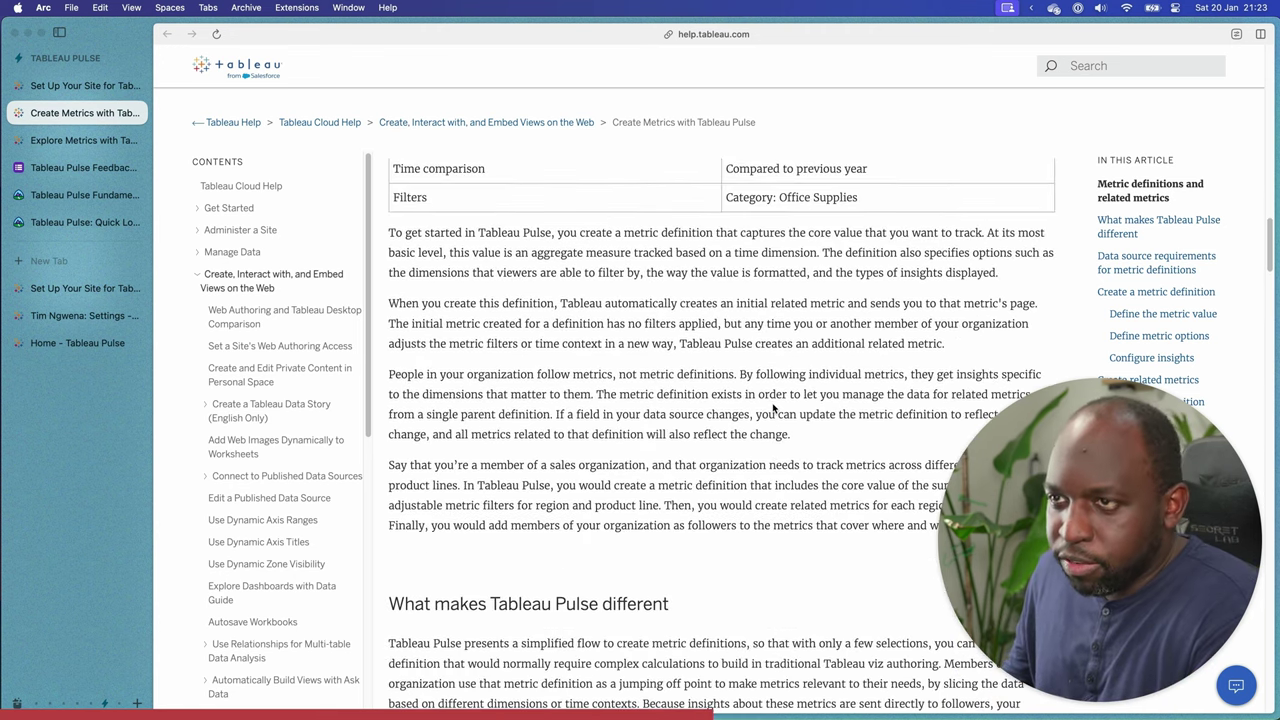
Highlight the paragraphs on how a metric definition produces related metrics, and read through the sales organization example.
{"action": "left_click_drag", "start_coordinate": [389, 231], "coordinate": [708, 484]}
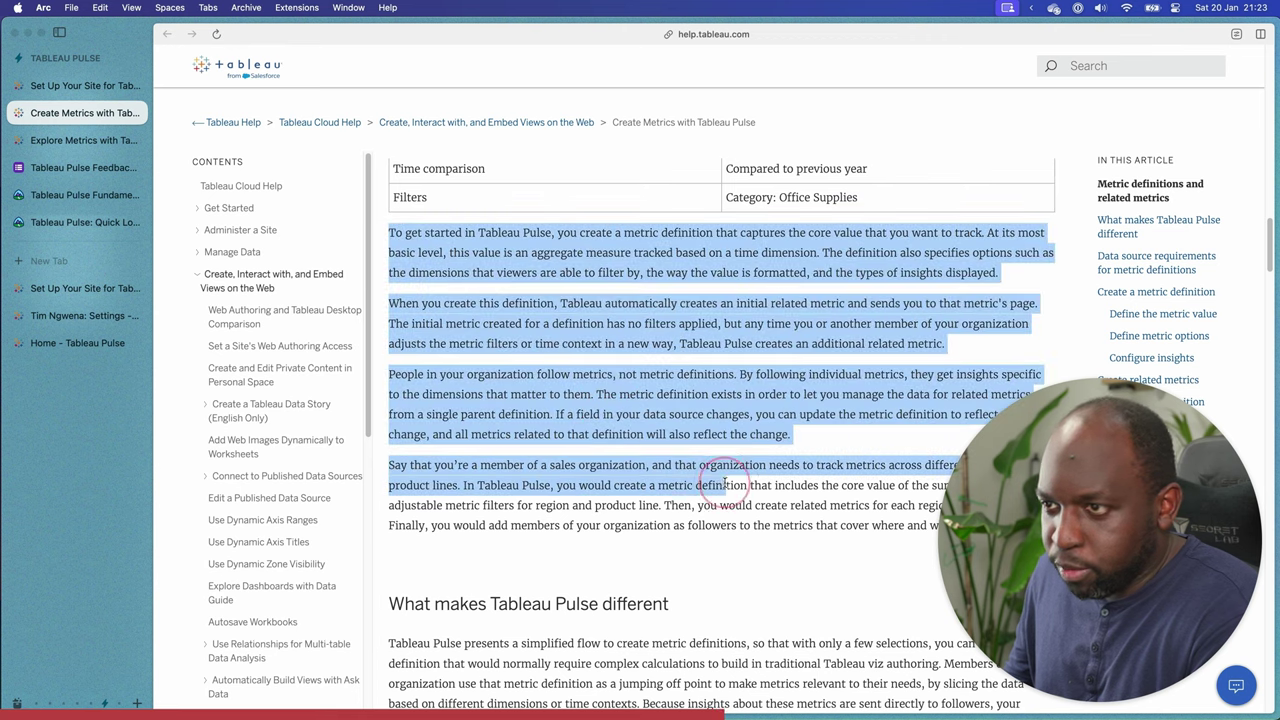
{"action": "scroll", "coordinate": [712, 475], "scroll_direction": "down", "scroll_amount": 1}
{"action": "left_click", "coordinate": [629, 398]}
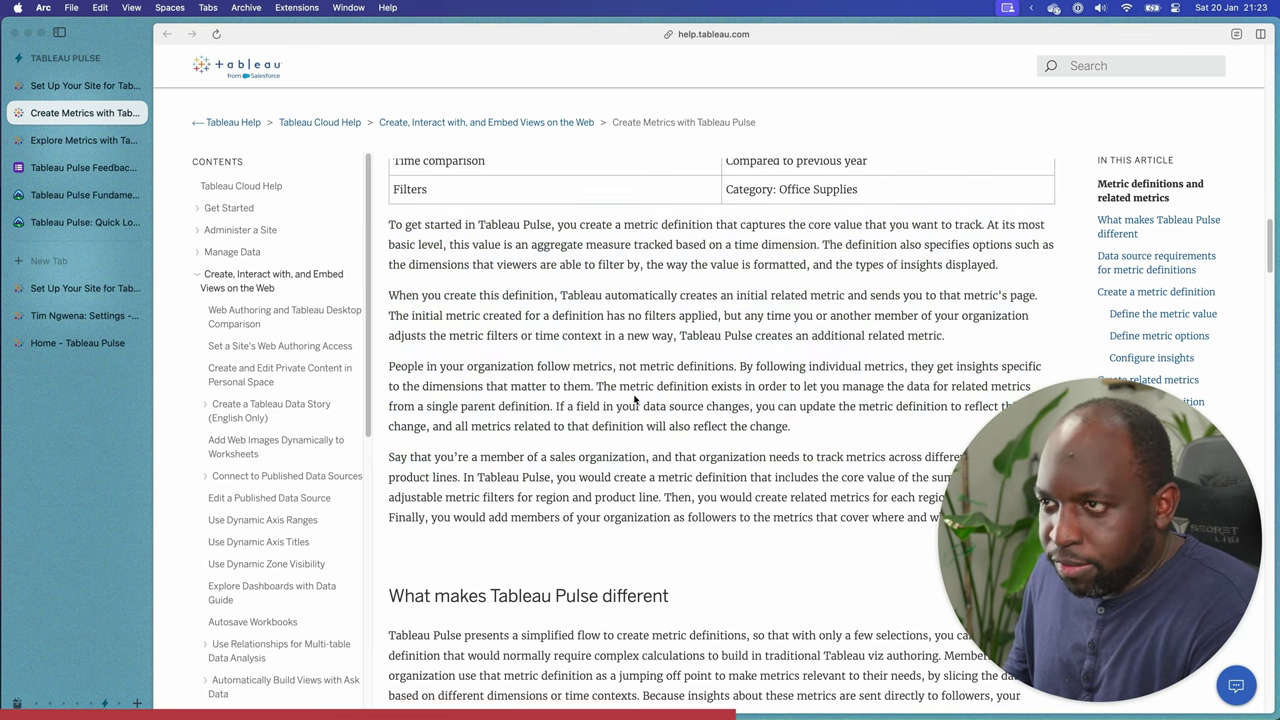
{"action": "scroll", "coordinate": [634, 398], "scroll_direction": "down", "scroll_amount": 3}
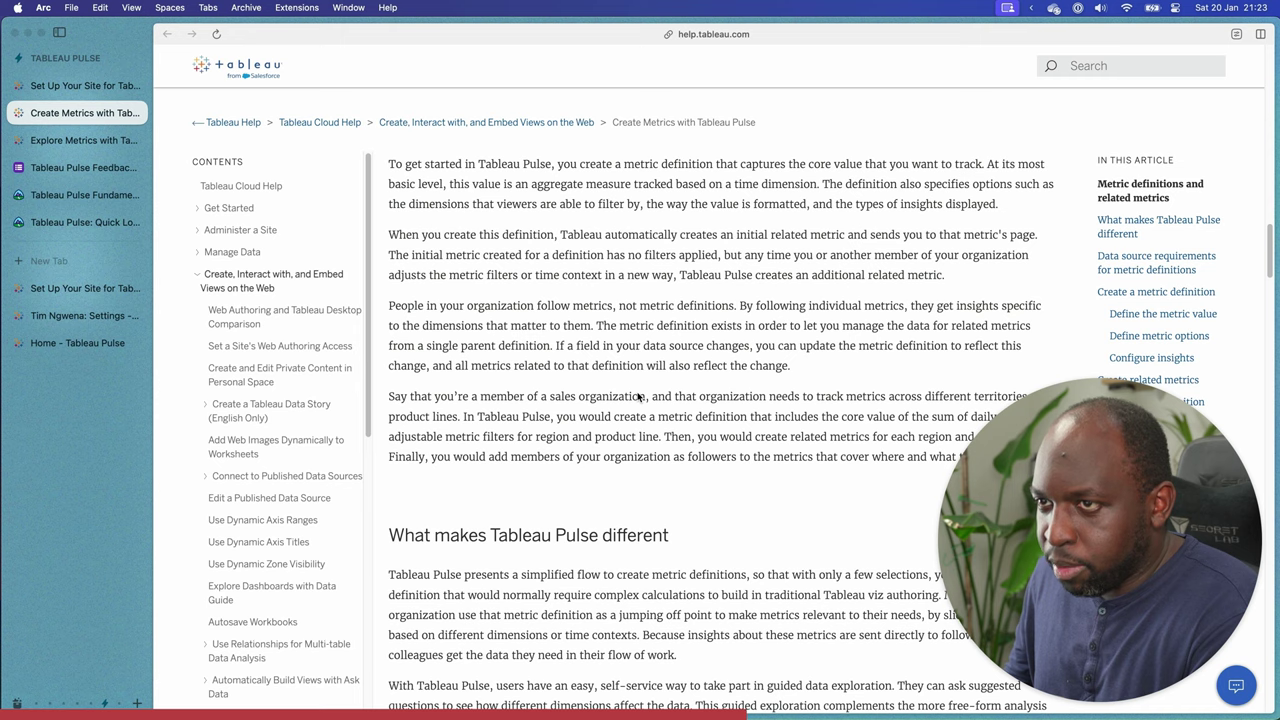
{"action": "scroll", "coordinate": [639, 398], "scroll_direction": "down", "scroll_amount": 1}
{"action": "scroll", "coordinate": [639, 392], "scroll_direction": "down", "scroll_amount": 1}
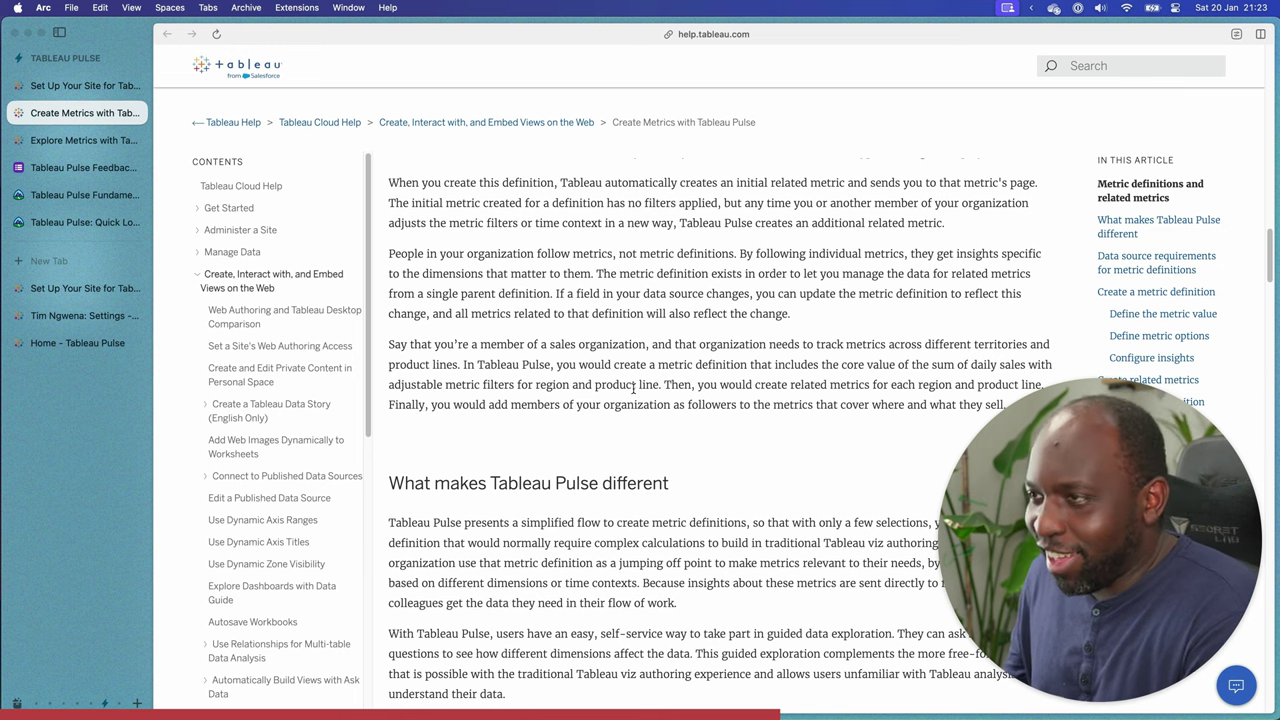
{"action": "scroll", "coordinate": [678, 330], "scroll_direction": "down", "scroll_amount": 1}
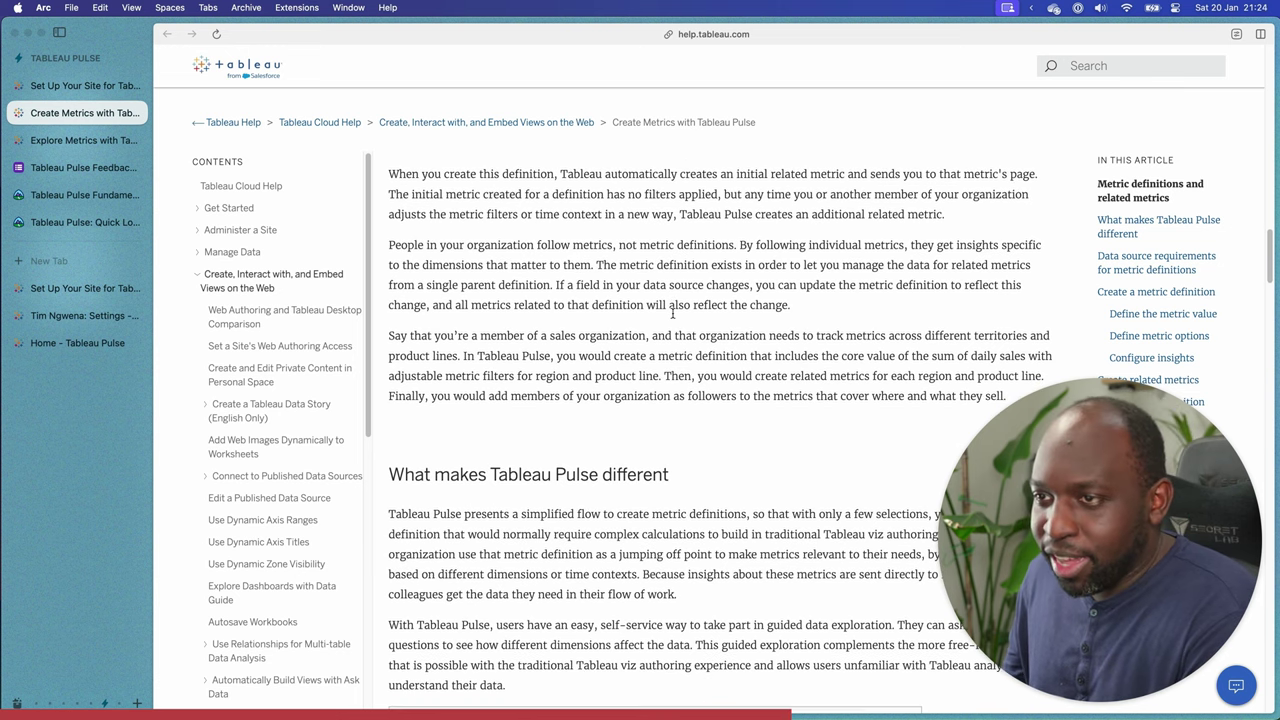
{"action": "scroll", "coordinate": [673, 317], "scroll_direction": "down", "scroll_amount": 3}
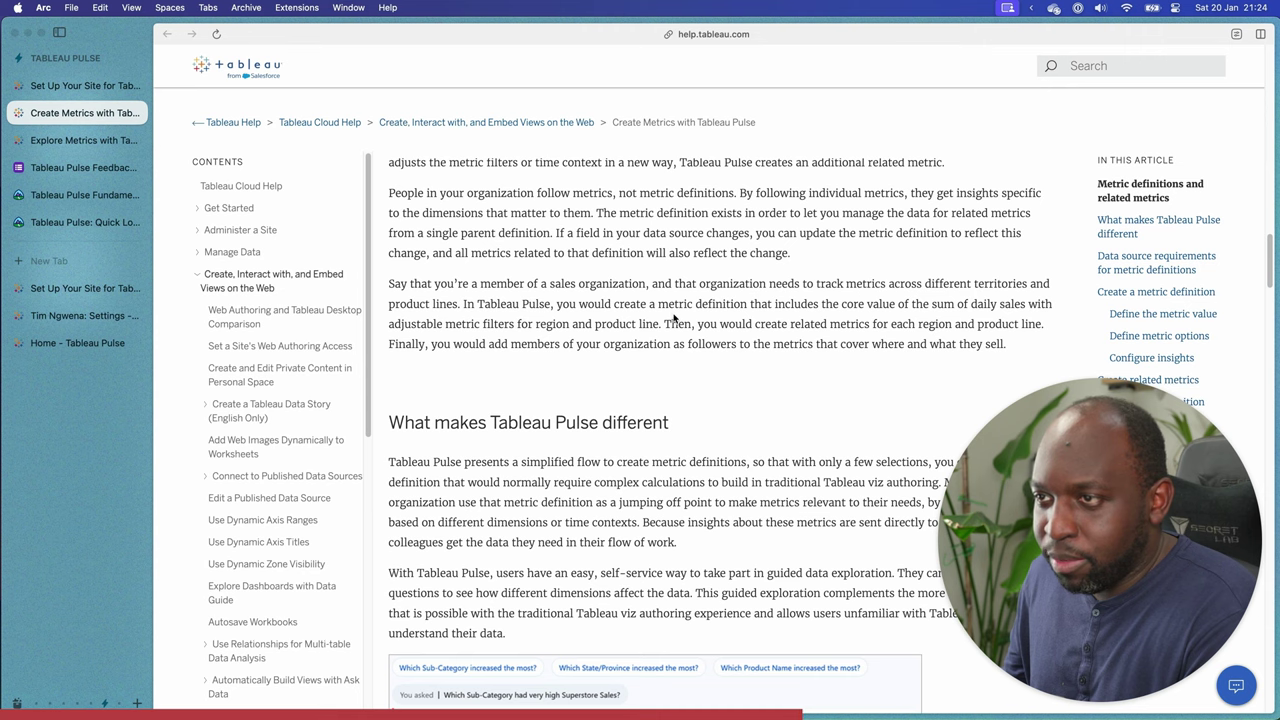
Read the What makes Tableau Pulse different section, including the guided exploration screenshot and the note on Ask Data and legacy Metrics.
{"action": "scroll", "coordinate": [673, 318], "scroll_direction": "down", "scroll_amount": 12}
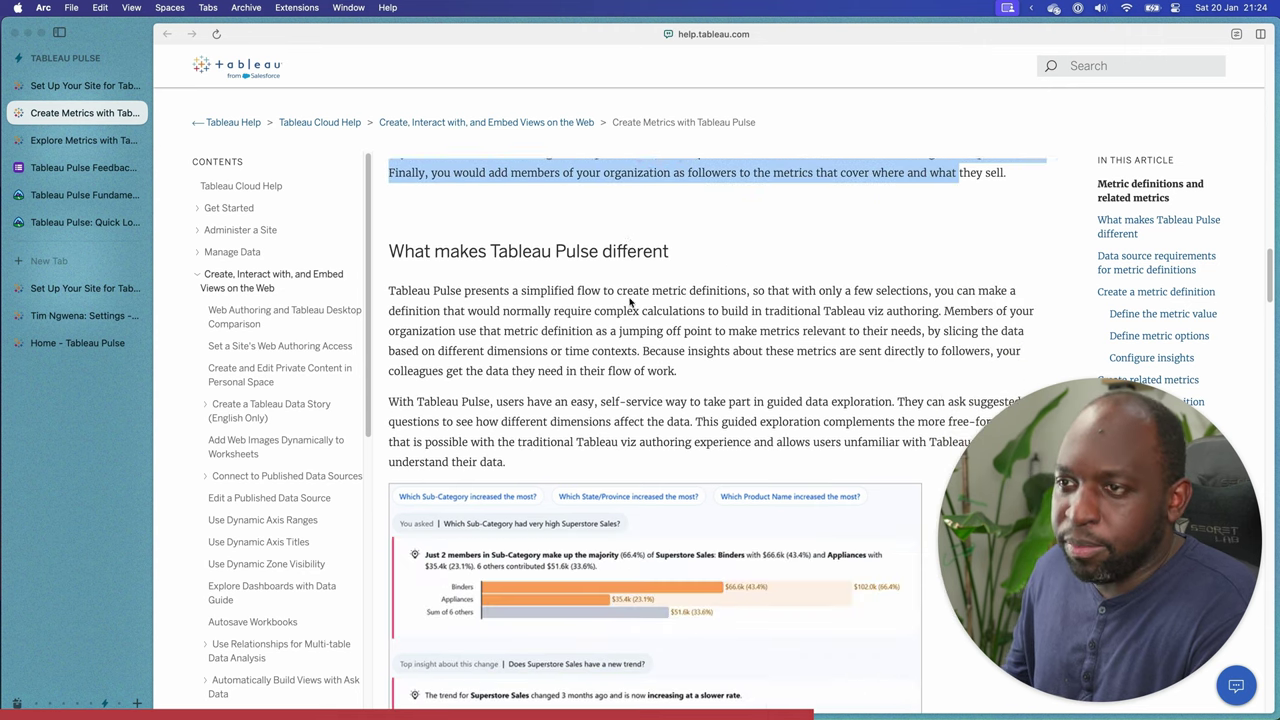
{"action": "scroll", "coordinate": [632, 298], "scroll_direction": "up", "scroll_amount": 3}
{"action": "scroll", "coordinate": [632, 300], "scroll_direction": "down", "scroll_amount": 4}
{"action": "scroll", "coordinate": [632, 300], "scroll_direction": "up", "scroll_amount": 4}
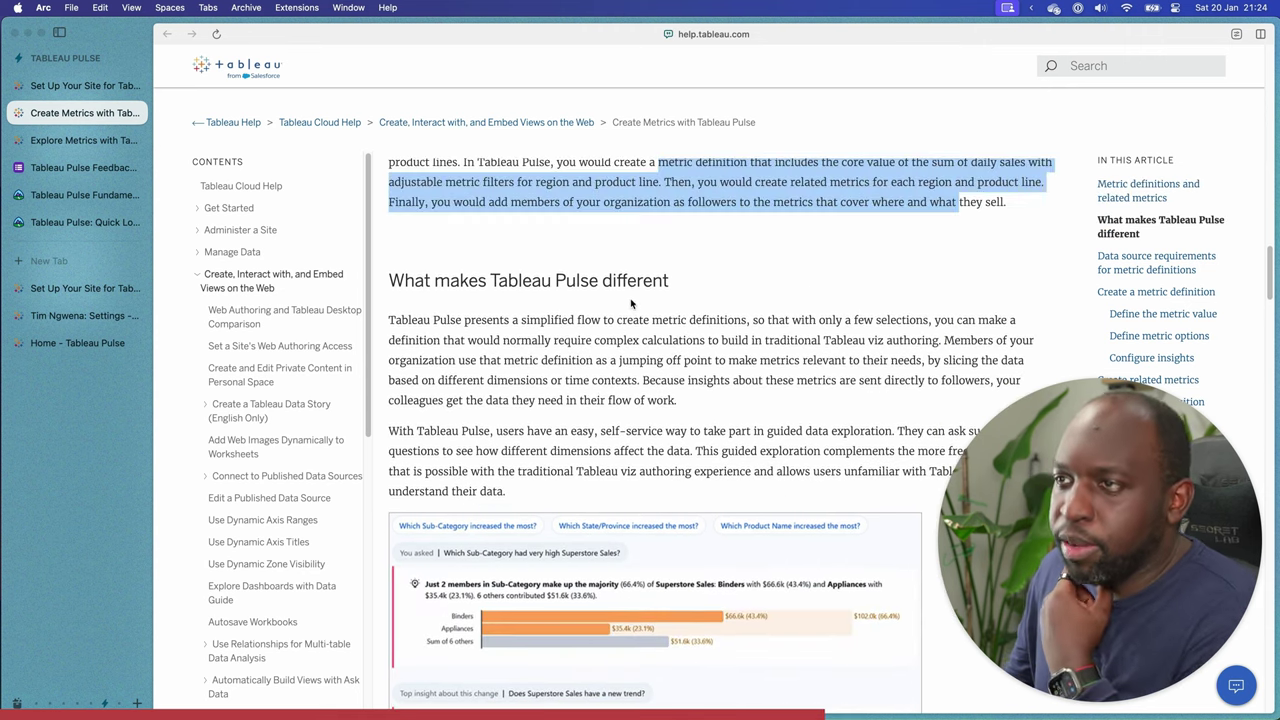
{"action": "scroll", "coordinate": [632, 302], "scroll_direction": "down", "scroll_amount": 1}
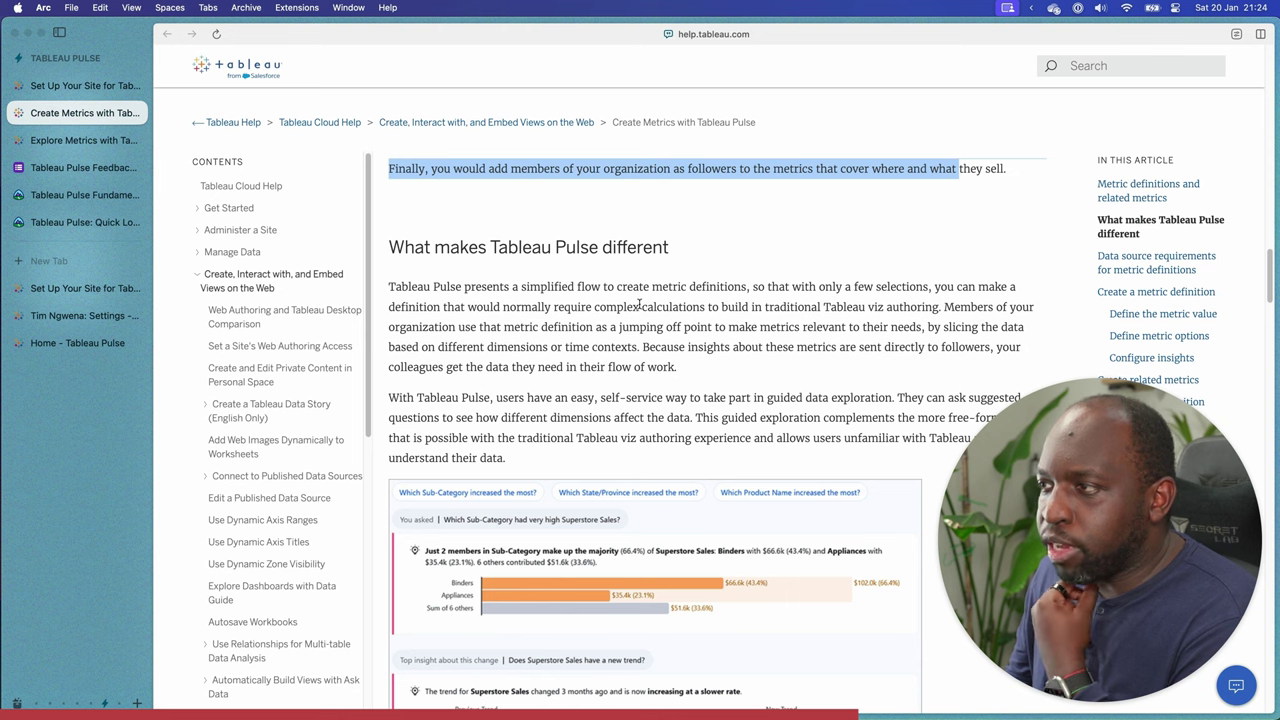
{"action": "scroll", "coordinate": [757, 337], "scroll_direction": "down", "scroll_amount": 3}
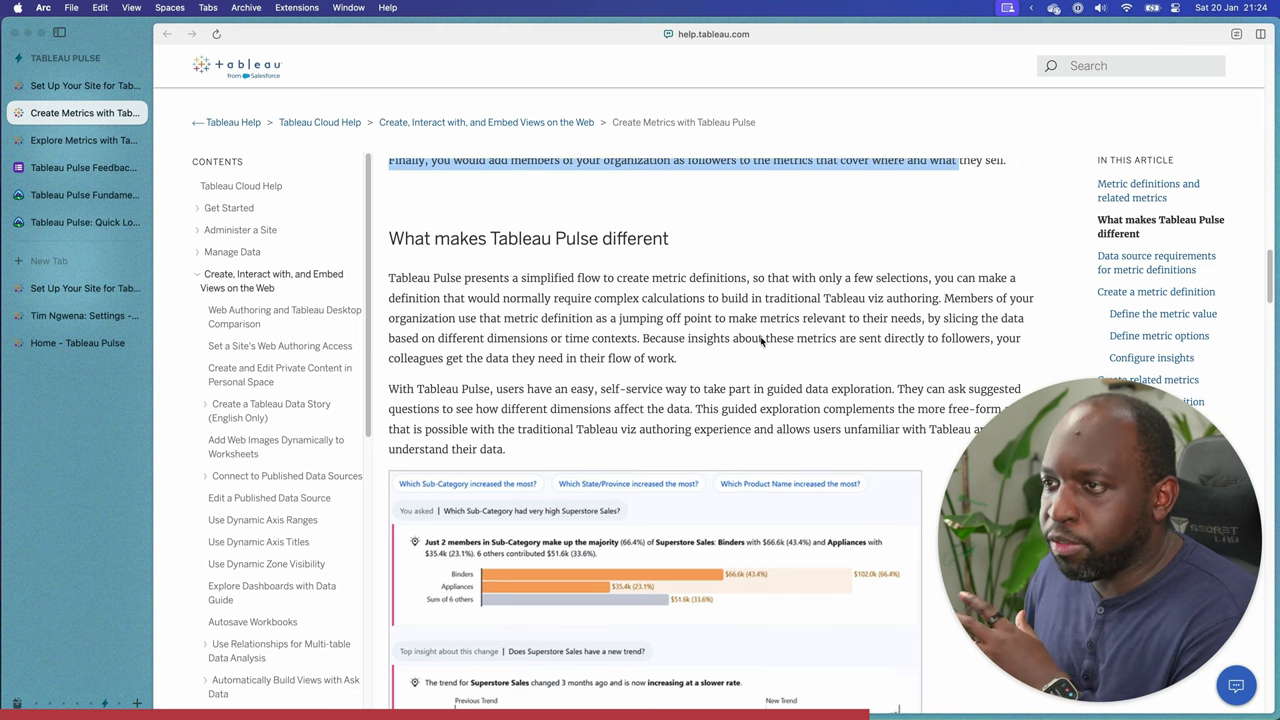
{"action": "scroll", "coordinate": [762, 341], "scroll_direction": "down", "scroll_amount": 2}
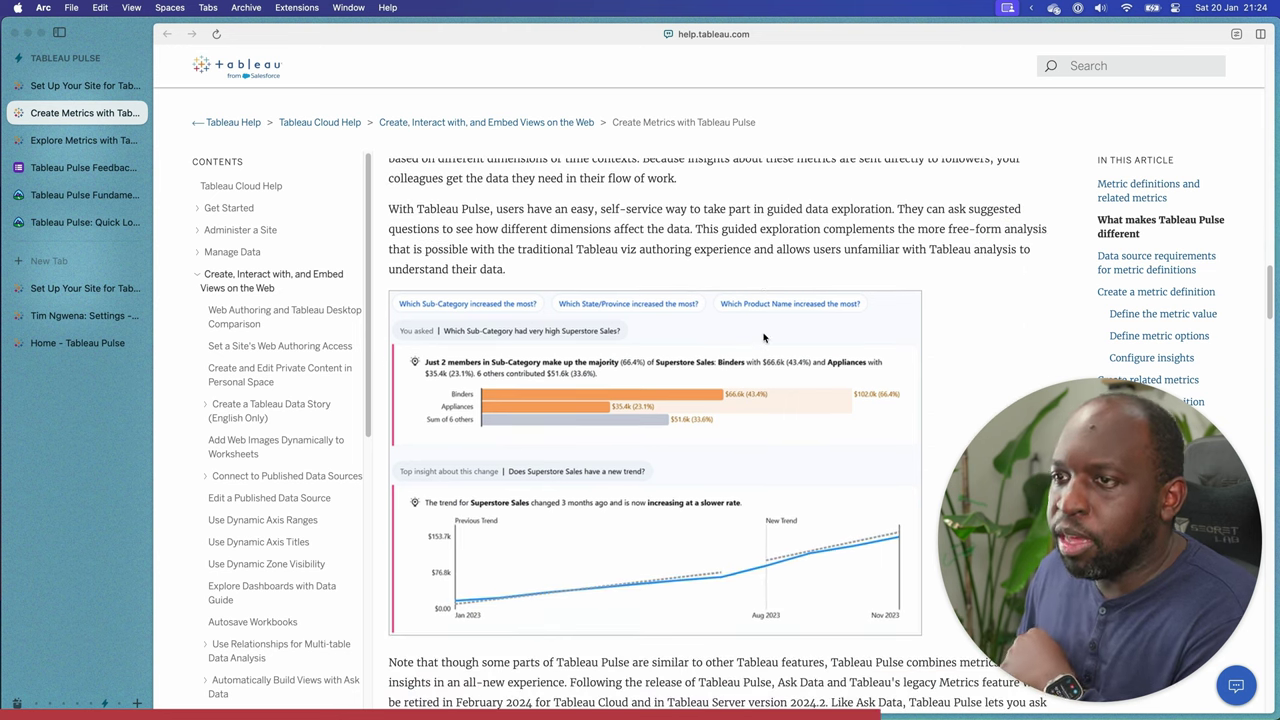
{"action": "scroll", "coordinate": [766, 337], "scroll_direction": "down", "scroll_amount": 7}
{"action": "scroll", "coordinate": [718, 376], "scroll_direction": "down", "scroll_amount": 5}
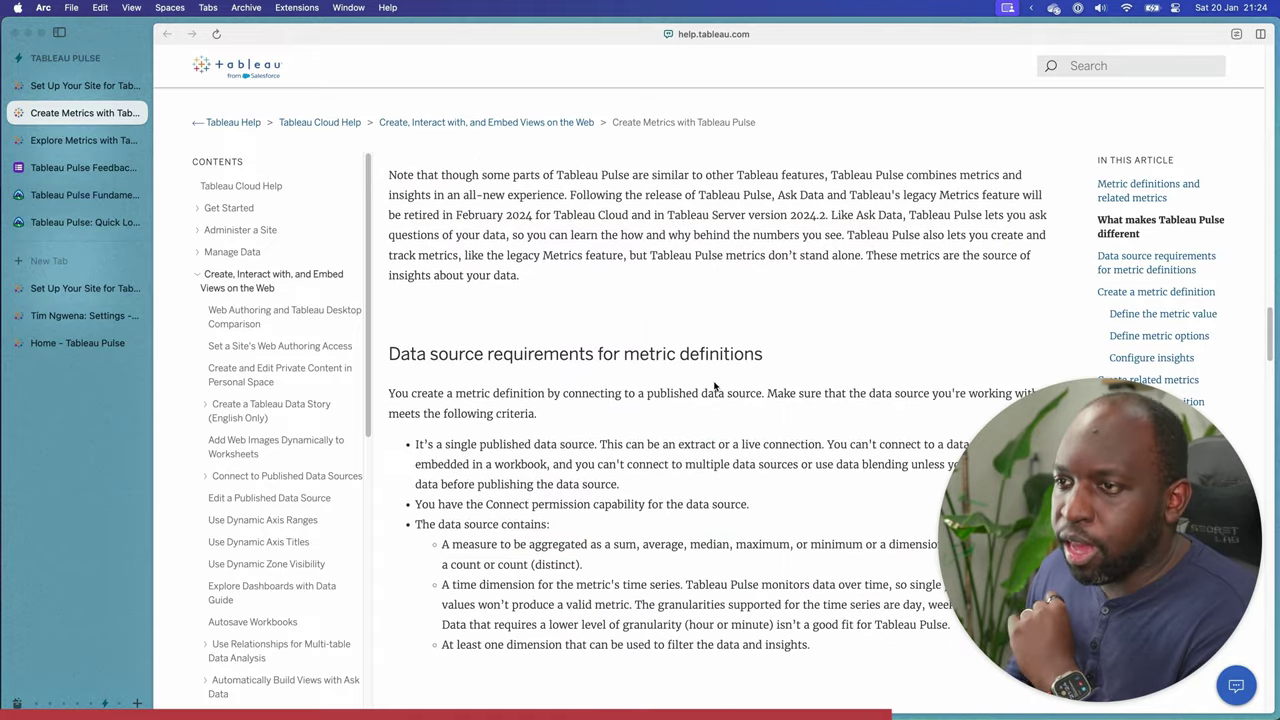
Study the criteria listed under Data source requirements for metric definitions, from the published data source to the time dimension.
{"action": "scroll", "coordinate": [713, 377], "scroll_direction": "down", "scroll_amount": 3}
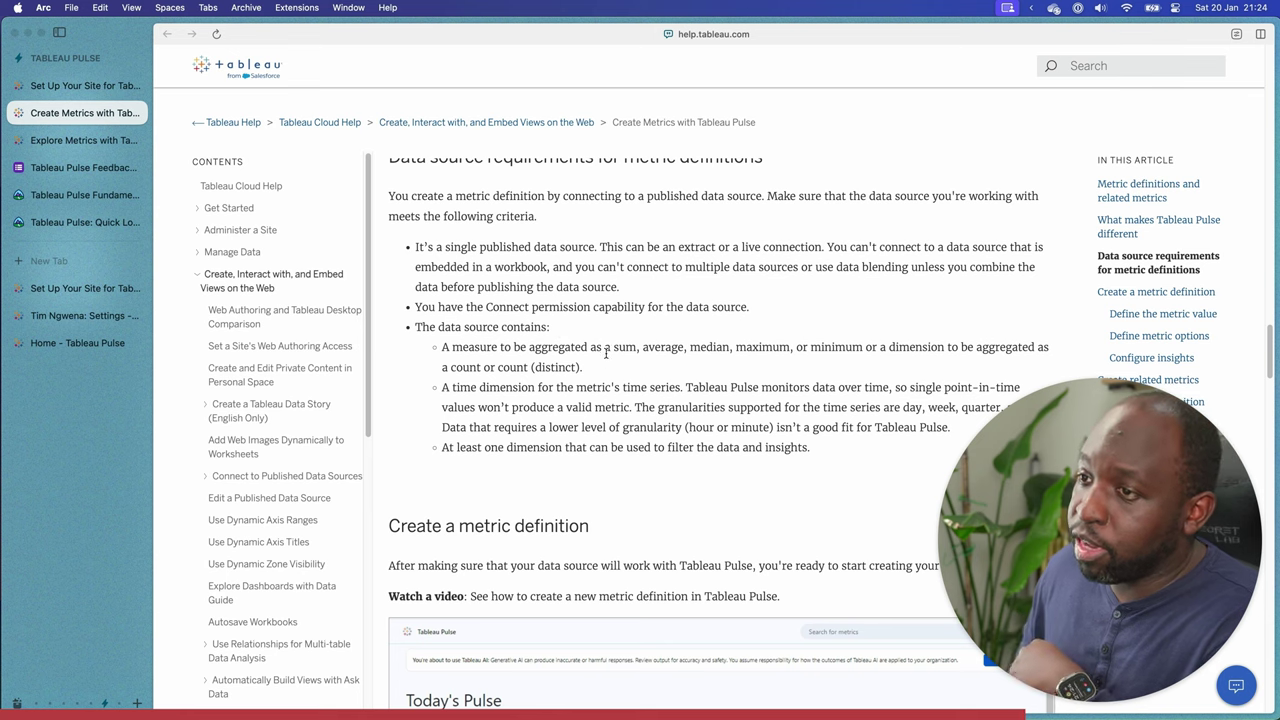
{"action": "scroll", "coordinate": [605, 353], "scroll_direction": "down", "scroll_amount": 1}
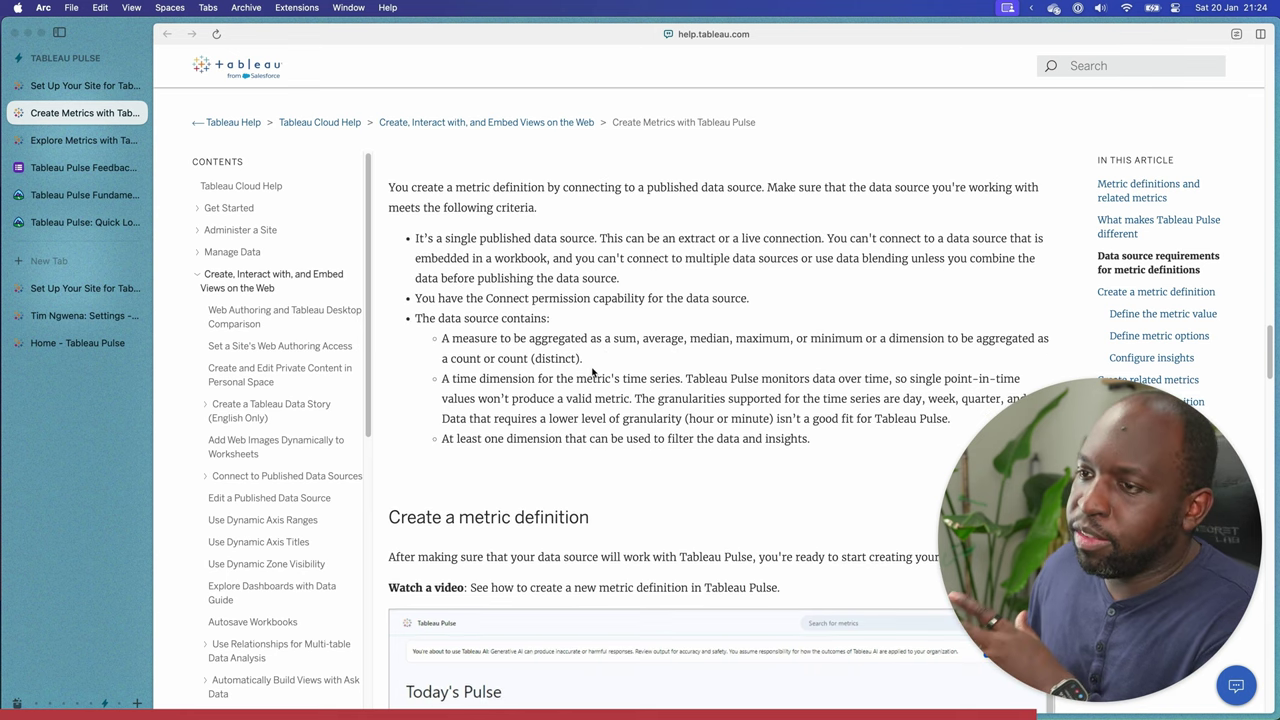
{"action": "scroll", "coordinate": [600, 343], "scroll_direction": "up", "scroll_amount": 3}
{"action": "scroll", "coordinate": [600, 345], "scroll_direction": "down", "scroll_amount": 3}
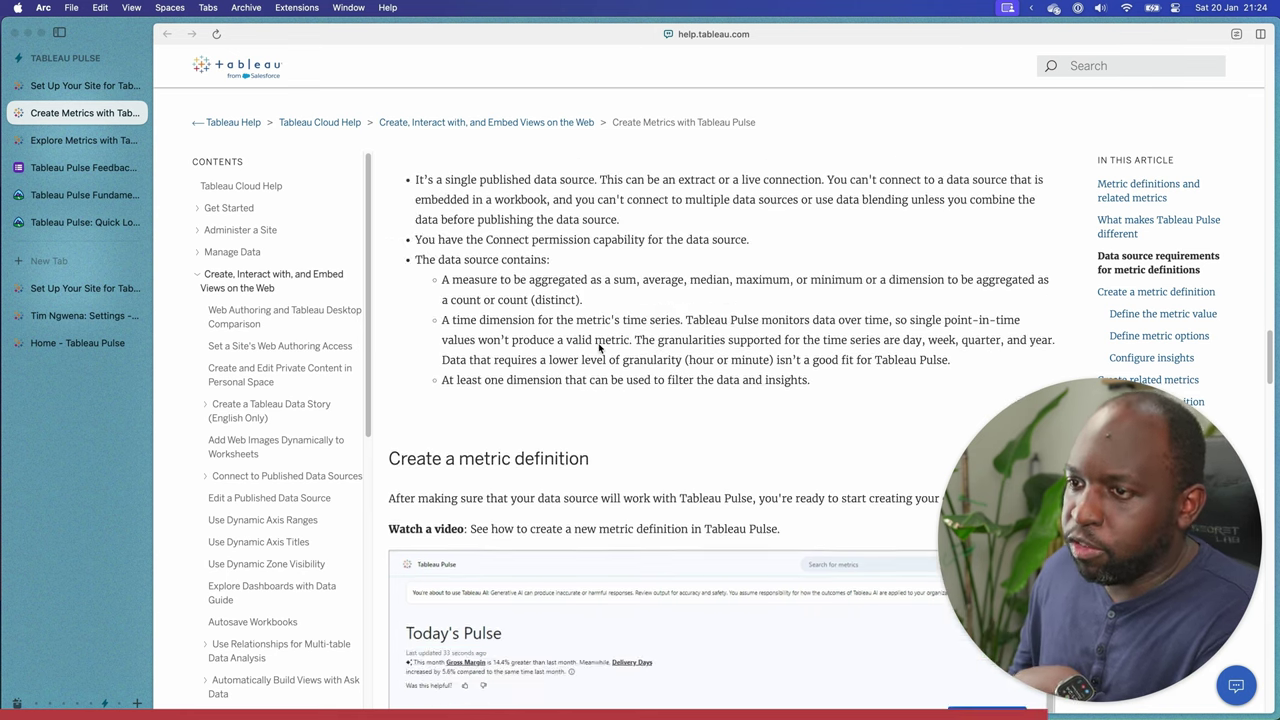
{"action": "scroll", "coordinate": [600, 348], "scroll_direction": "up", "scroll_amount": 2}
{"action": "left_click_drag", "start_coordinate": [430, 367], "coordinate": [596, 367]}
{"action": "left_click", "coordinate": [675, 393]}
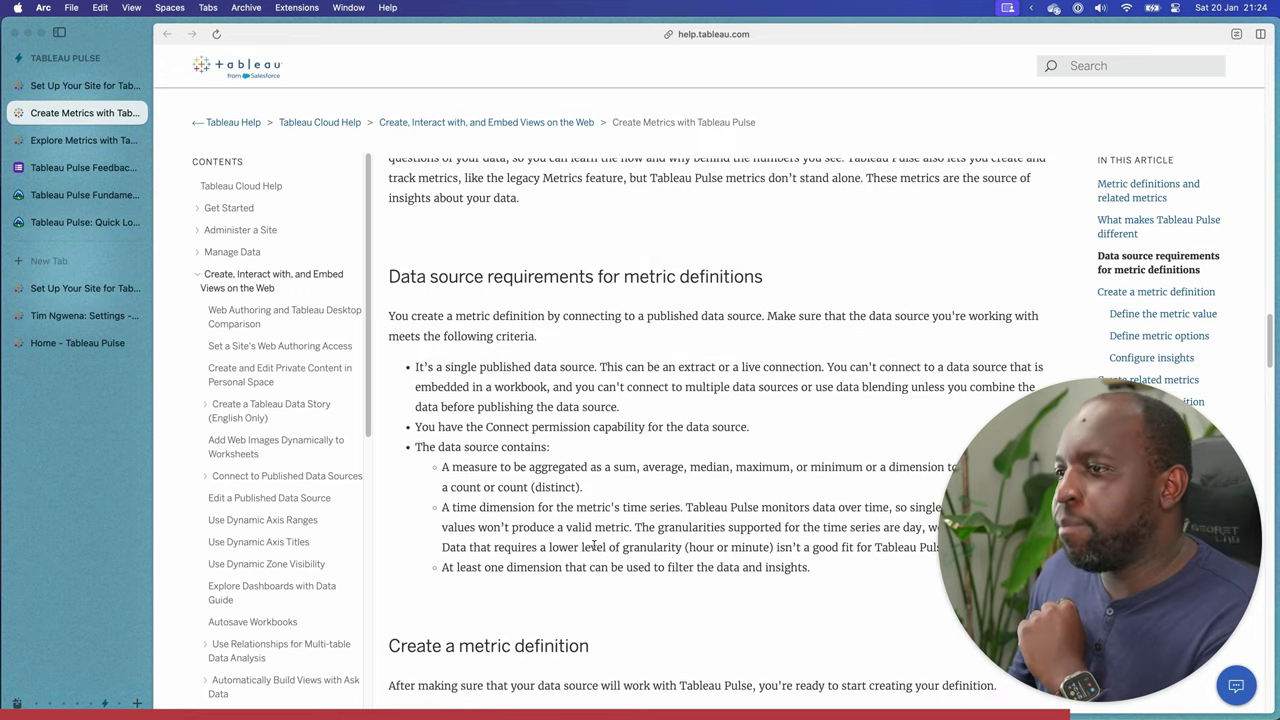
{"action": "scroll", "coordinate": [628, 452], "scroll_direction": "down", "scroll_amount": 3}
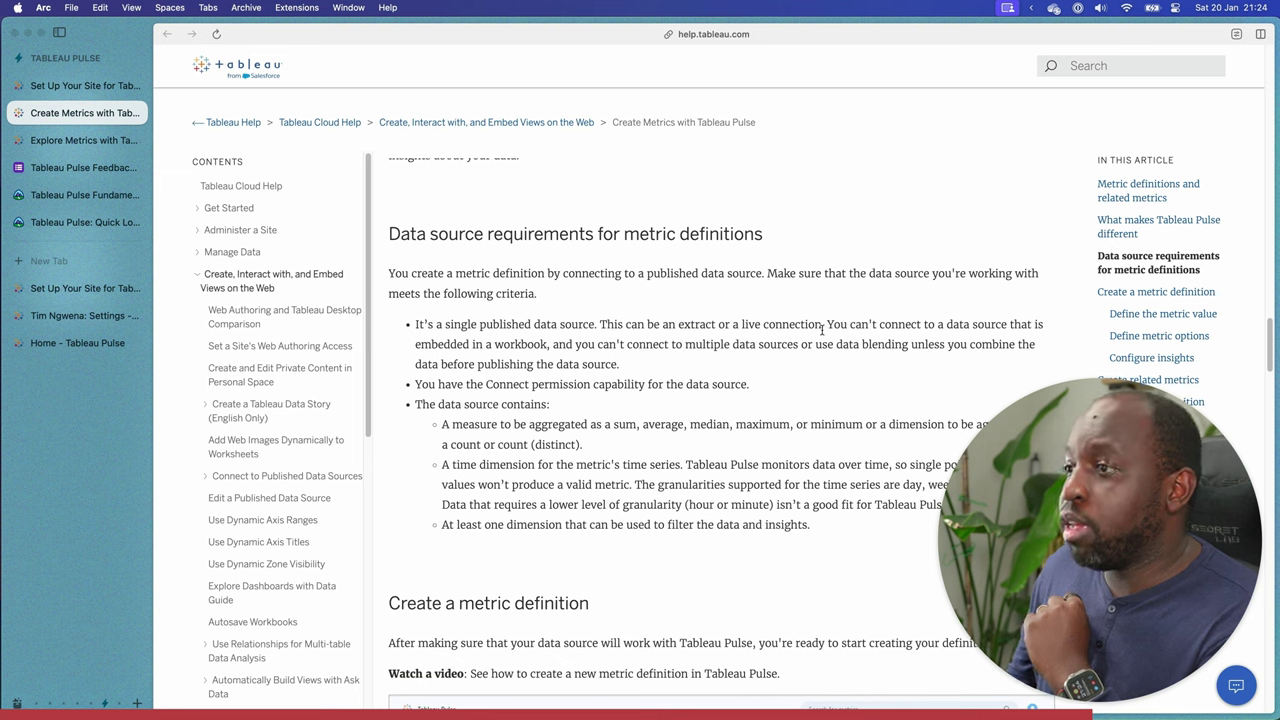
Highlight the data source requirement sentence "This can be an extract or a live connection", and clear the highlight.
{"action": "left_click_drag", "start_coordinate": [826, 328], "coordinate": [600, 330]}
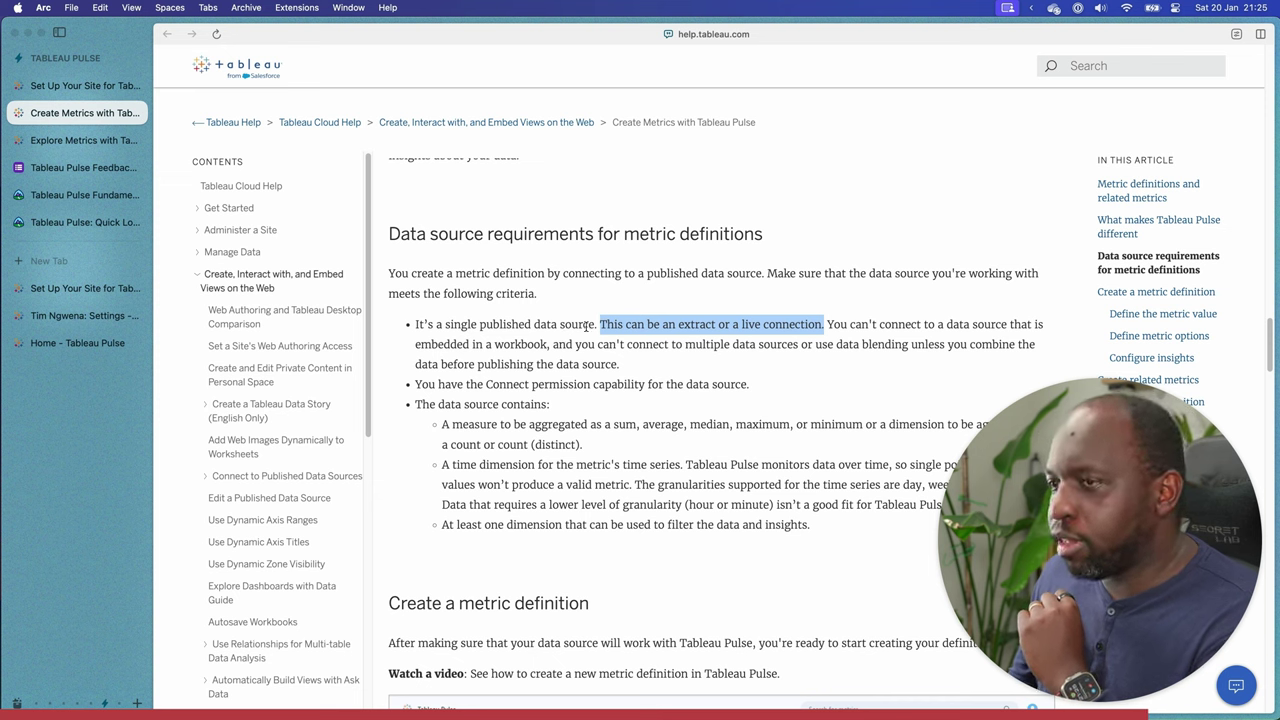
{"action": "left_click", "coordinate": [548, 320]}
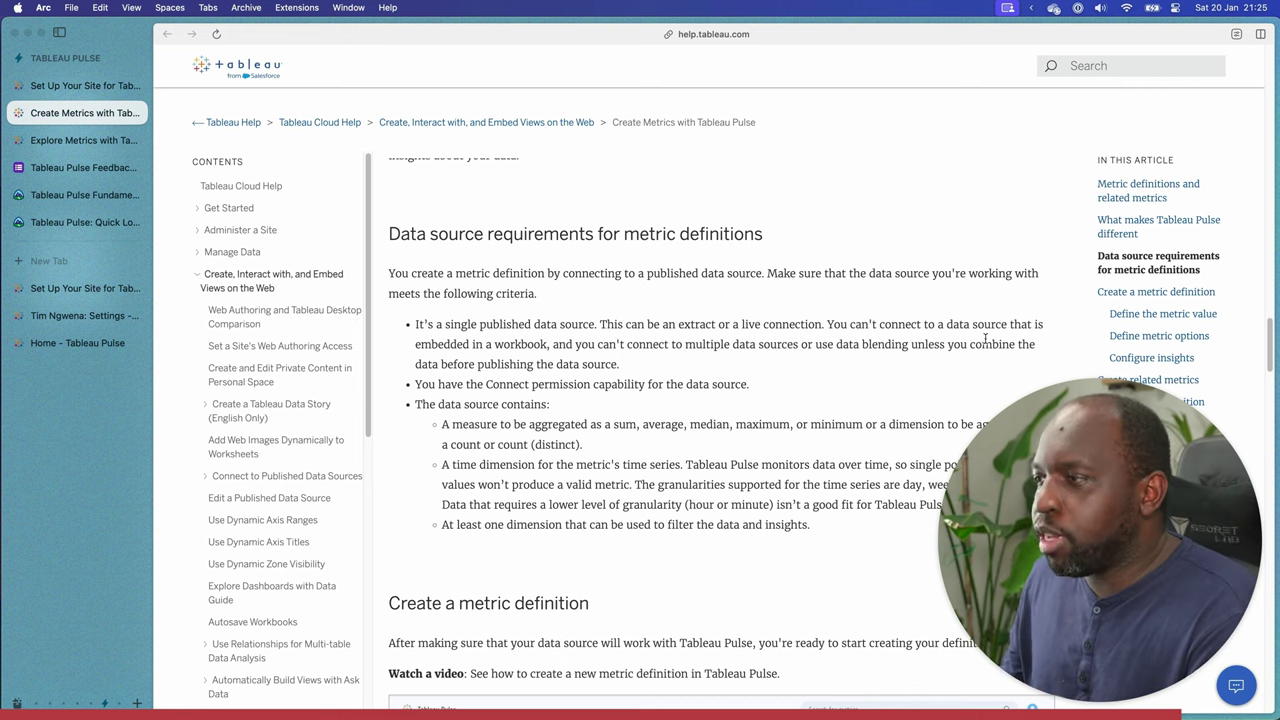
{"action": "left_click_drag", "start_coordinate": [603, 324], "coordinate": [817, 322]}
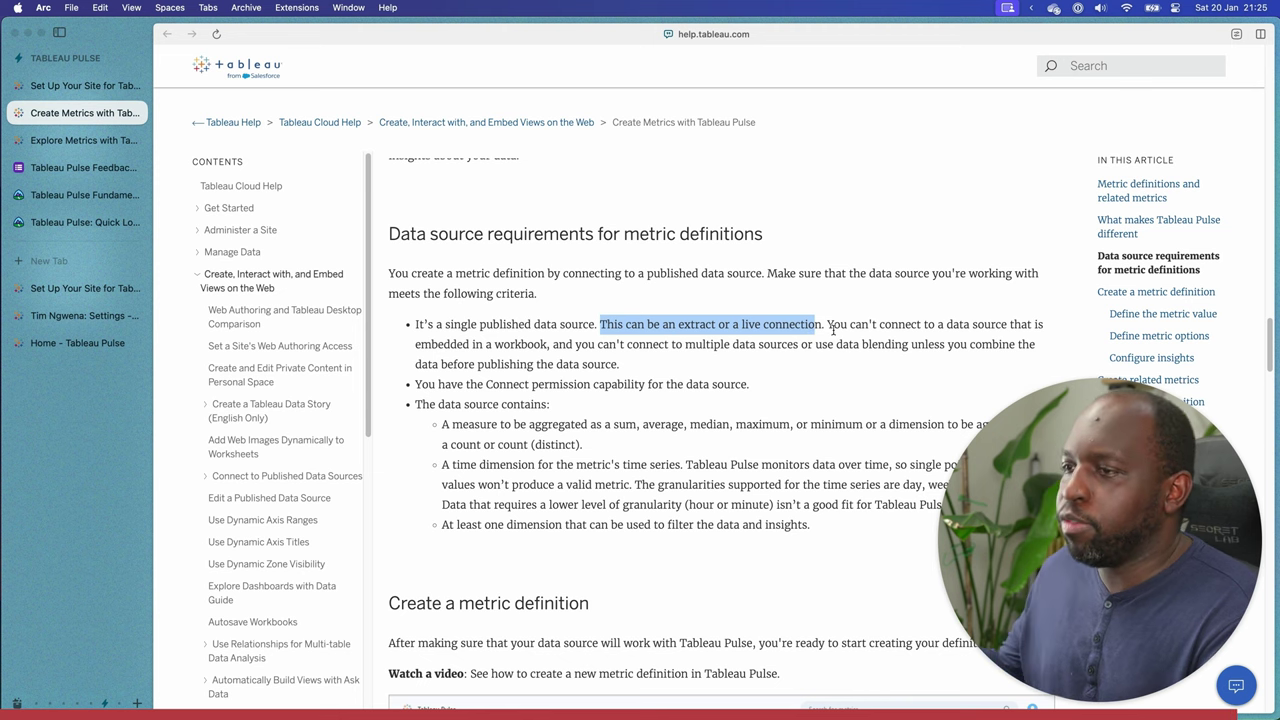
{"action": "scroll", "coordinate": [822, 325], "scroll_direction": "down", "scroll_amount": 1}
{"action": "left_click", "coordinate": [817, 310]}
Look over the Create a metric definition section, covering its video, the required site roles and the numbered steps.
{"action": "scroll", "coordinate": [577, 343], "scroll_direction": "down", "scroll_amount": 5}
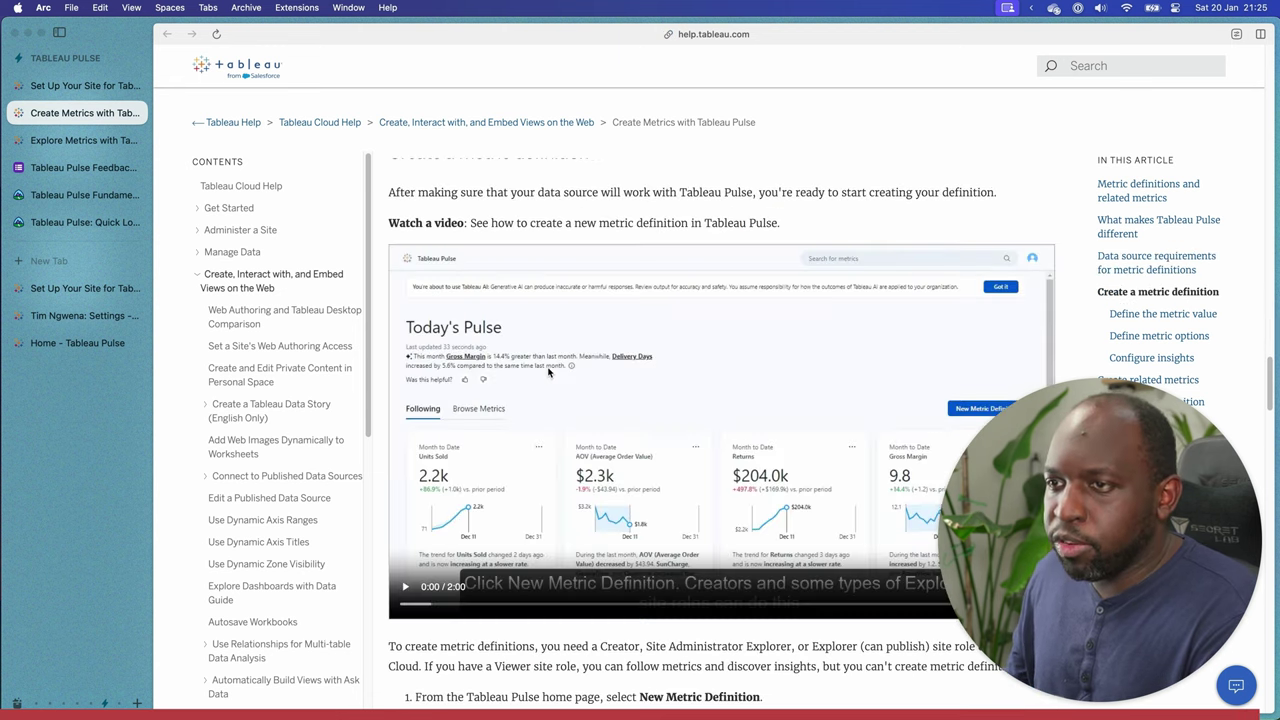
{"action": "scroll", "coordinate": [548, 373], "scroll_direction": "down", "scroll_amount": 1}
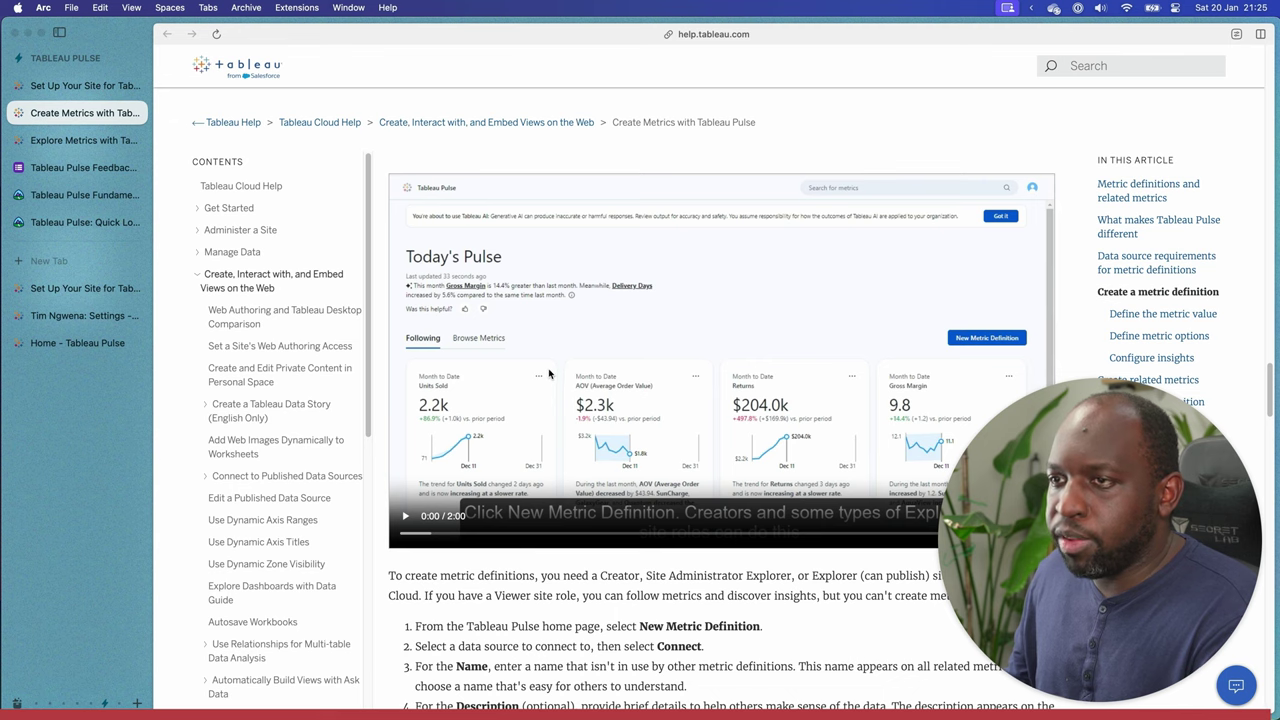
{"action": "scroll", "coordinate": [548, 373], "scroll_direction": "down", "scroll_amount": 1}
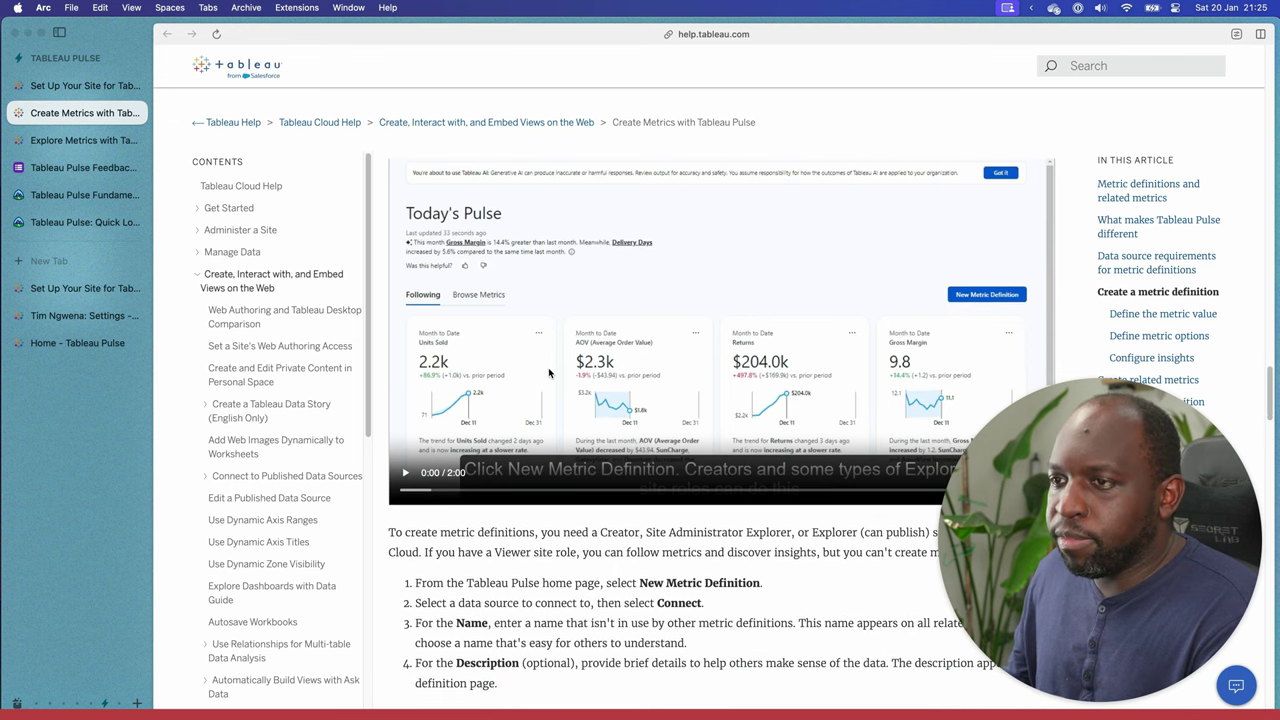
{"action": "scroll", "coordinate": [549, 373], "scroll_direction": "down", "scroll_amount": 1}
{"action": "scroll", "coordinate": [549, 373], "scroll_direction": "down", "scroll_amount": 2}
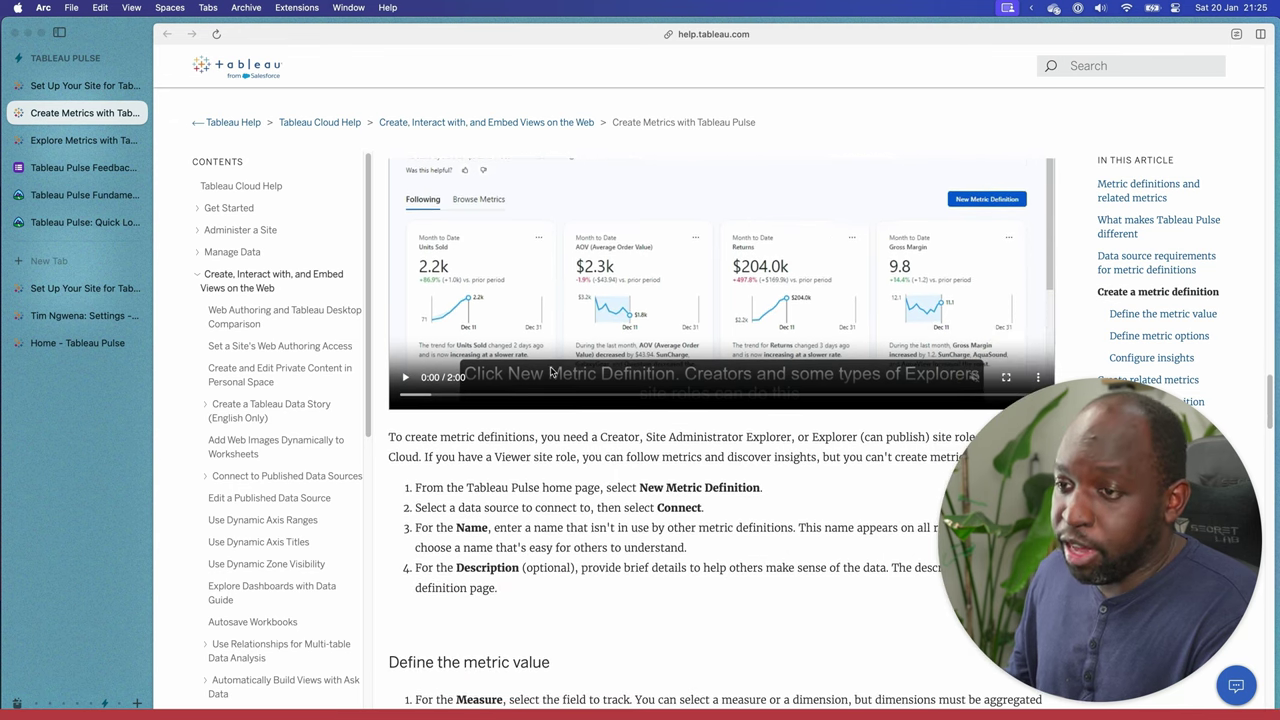
Switch to the Tableau Pulse home page and start a new metric definition connected to Superstore Datasource, searching for "superstore".
{"action": "left_click", "coordinate": [60, 316]}
{"action": "left_click", "coordinate": [51, 343]}
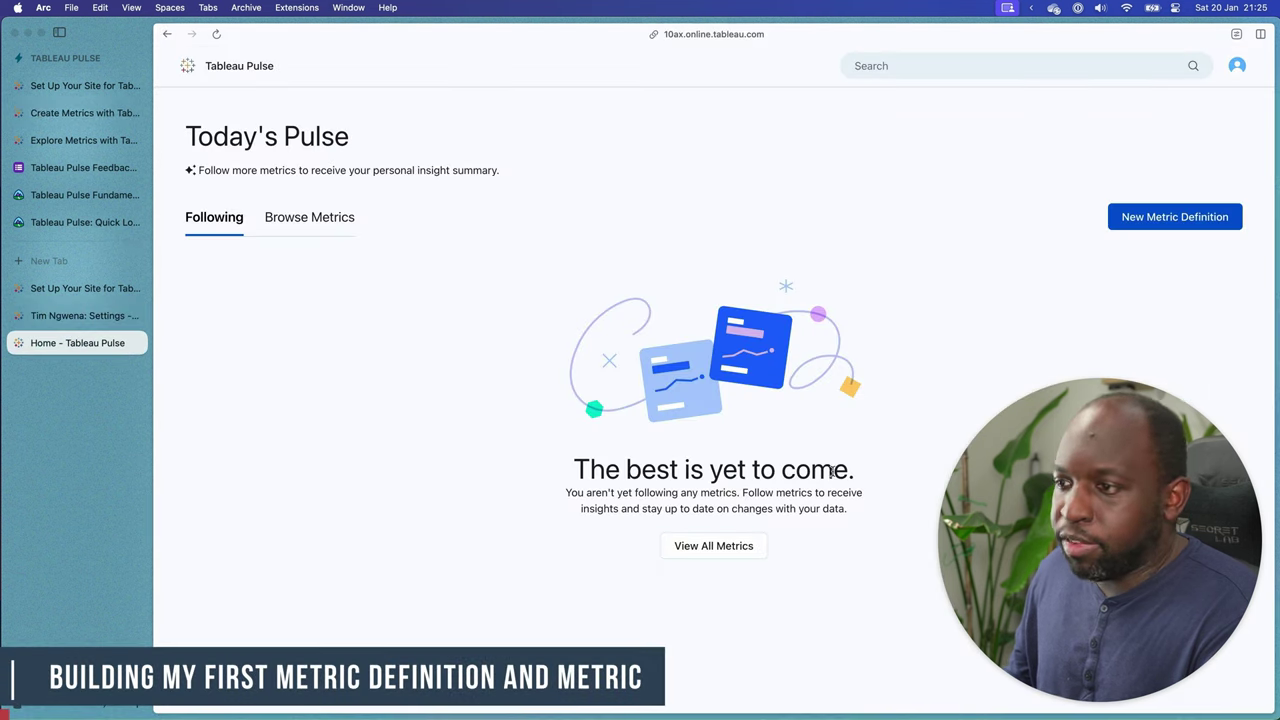
{"action": "left_click", "coordinate": [1171, 220]}
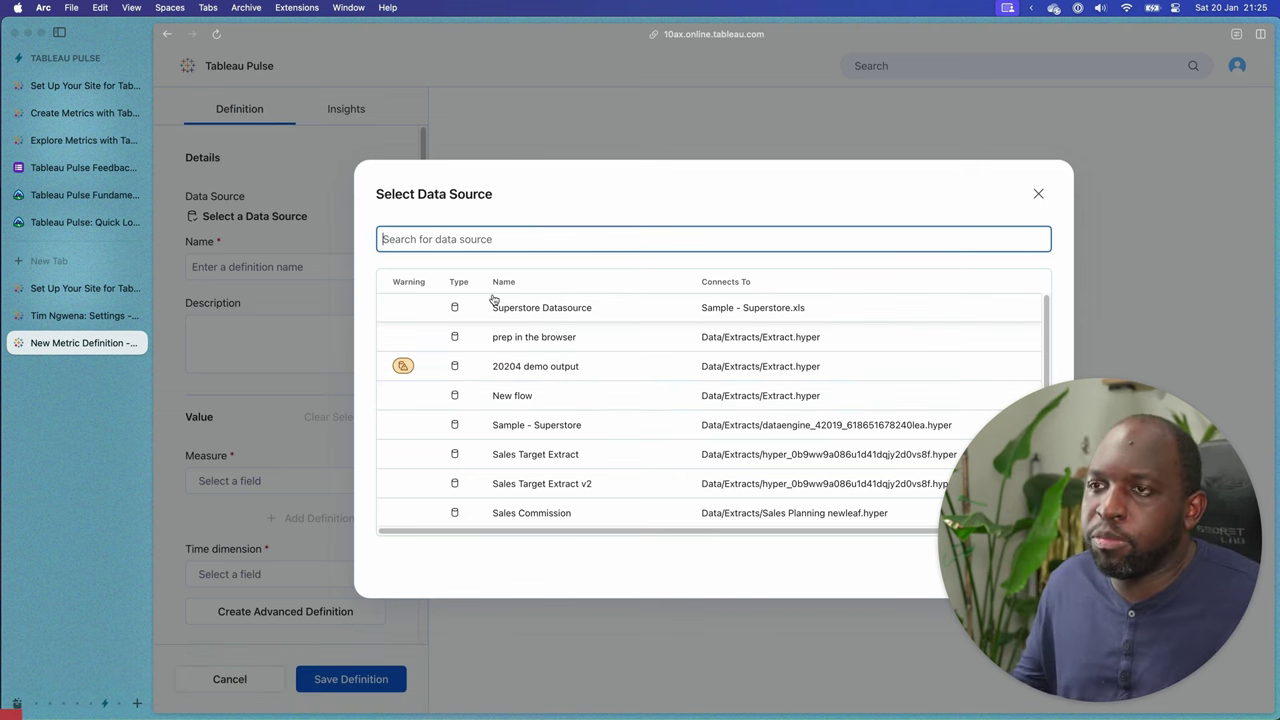
{"action": "type", "text": "s"}
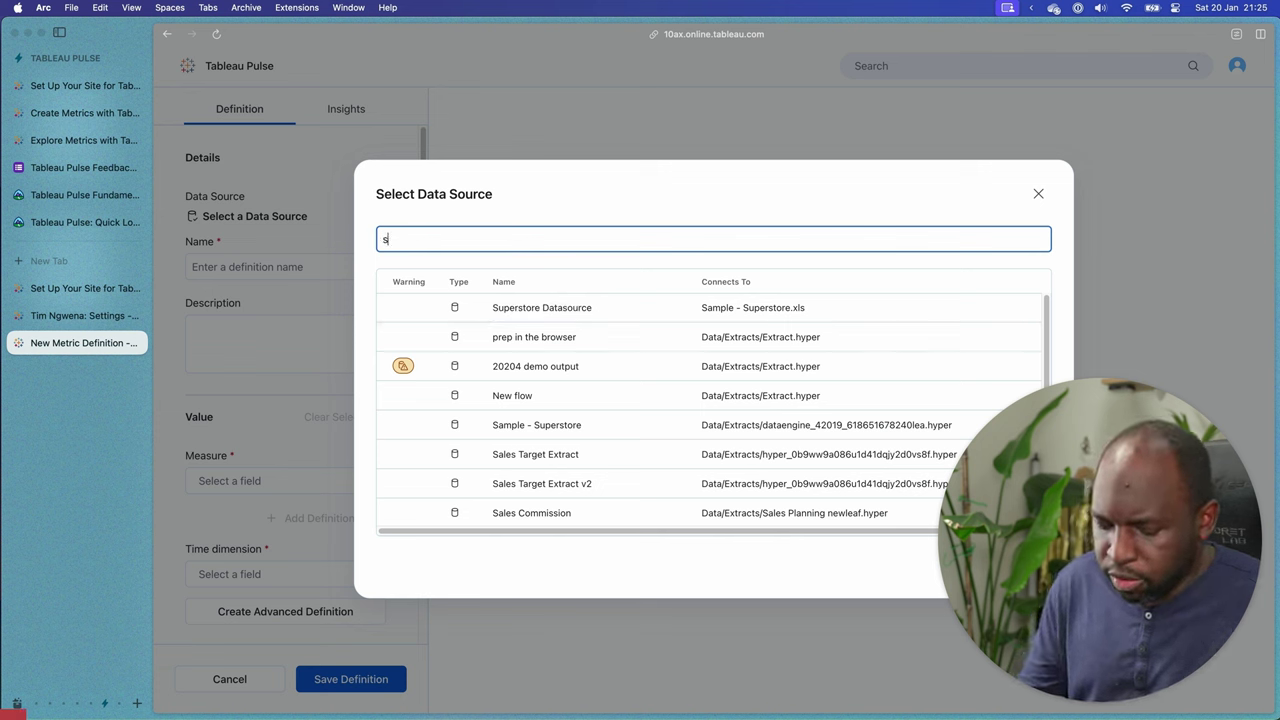
{"action": "type", "text": "uperst"}
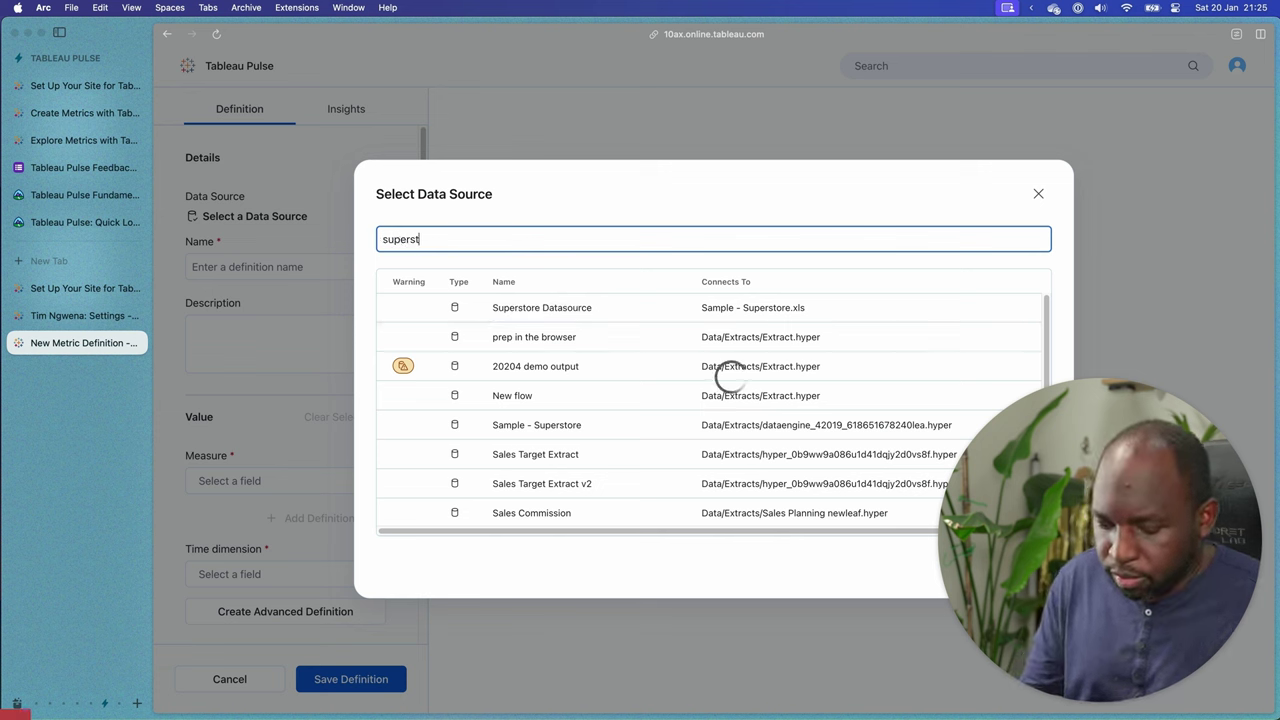
{"action": "type", "text": "ore"}
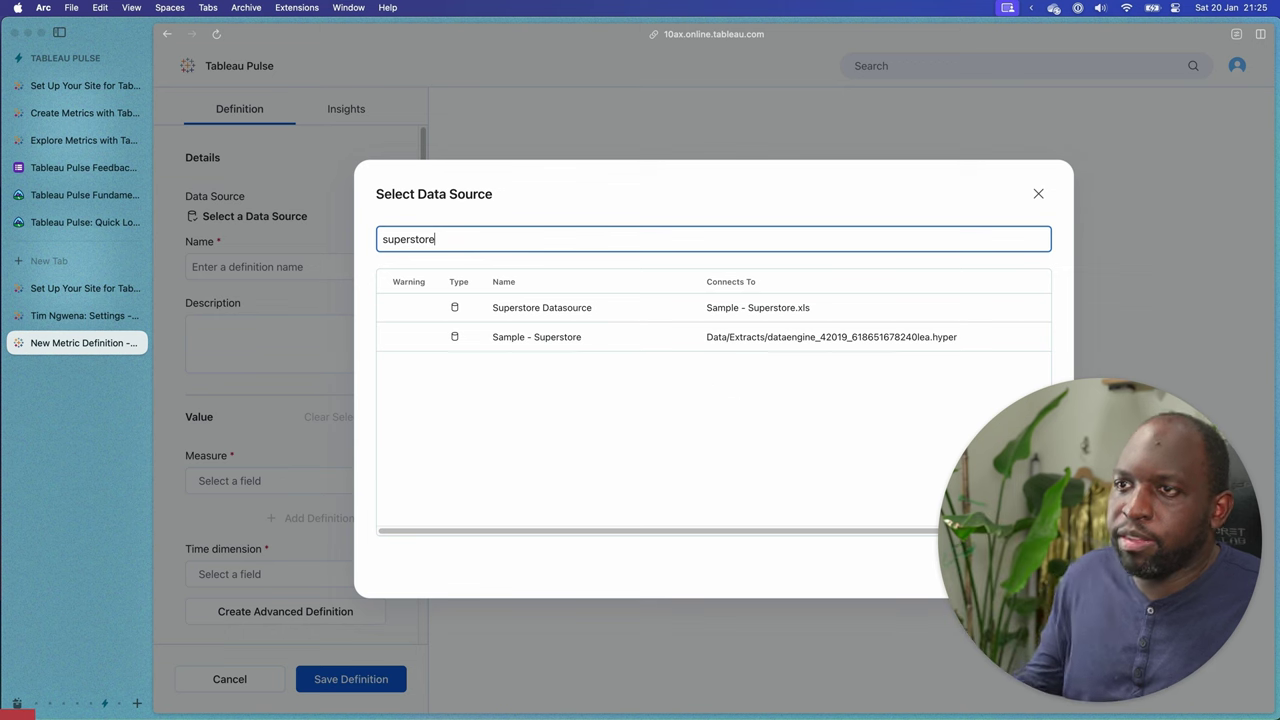
{"action": "left_click", "coordinate": [591, 310]}
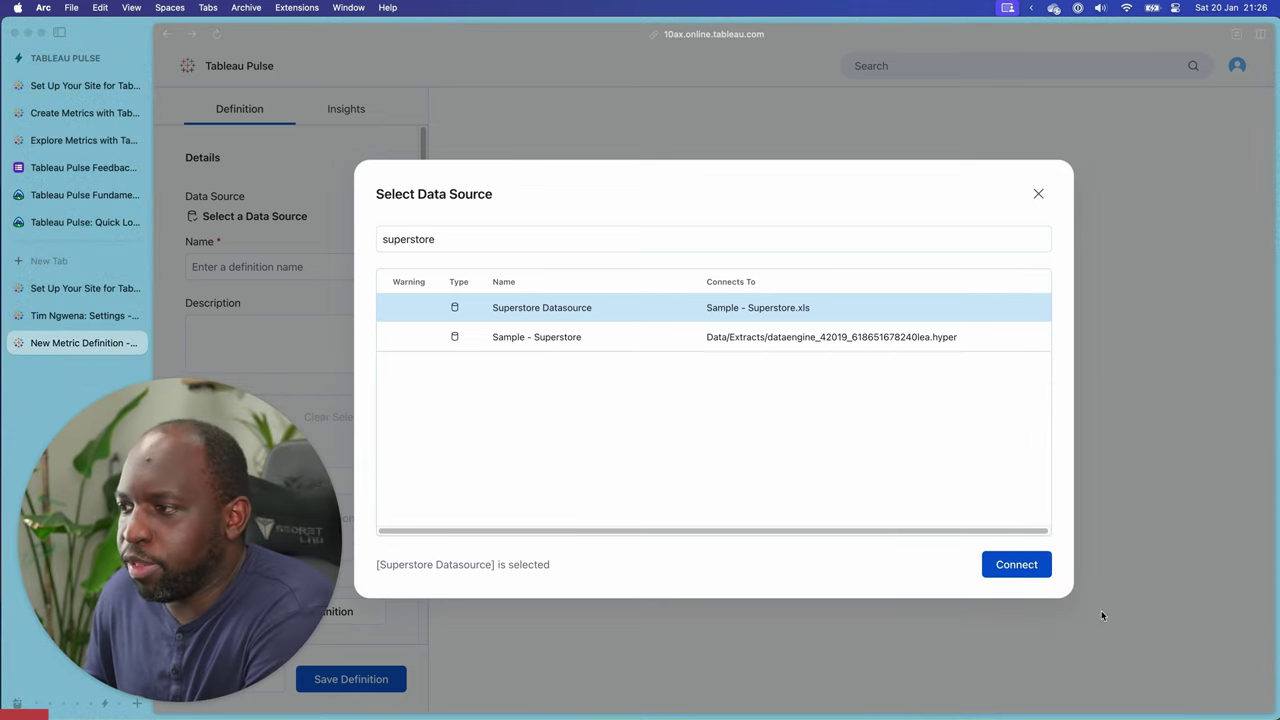
{"action": "left_click", "coordinate": [1017, 566]}
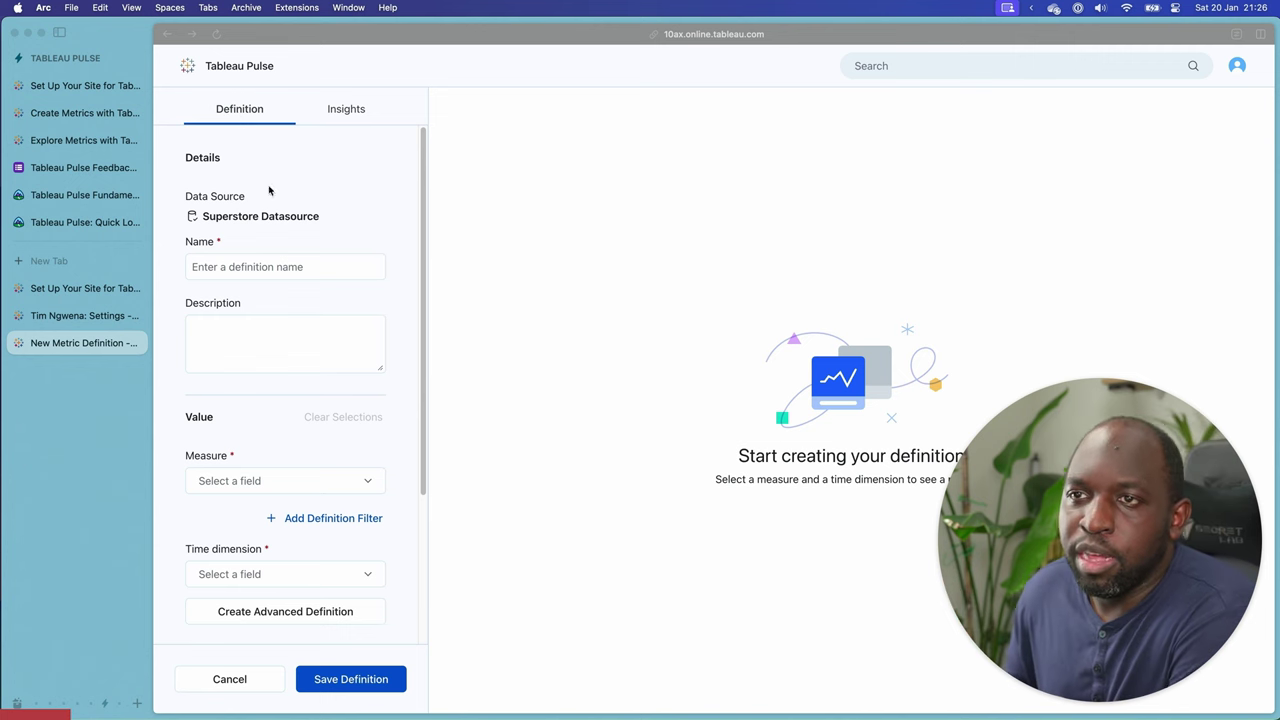
Name the metric definition "Sales" and enter "Sales Metric" as its description.
{"action": "left_click", "coordinate": [243, 266]}
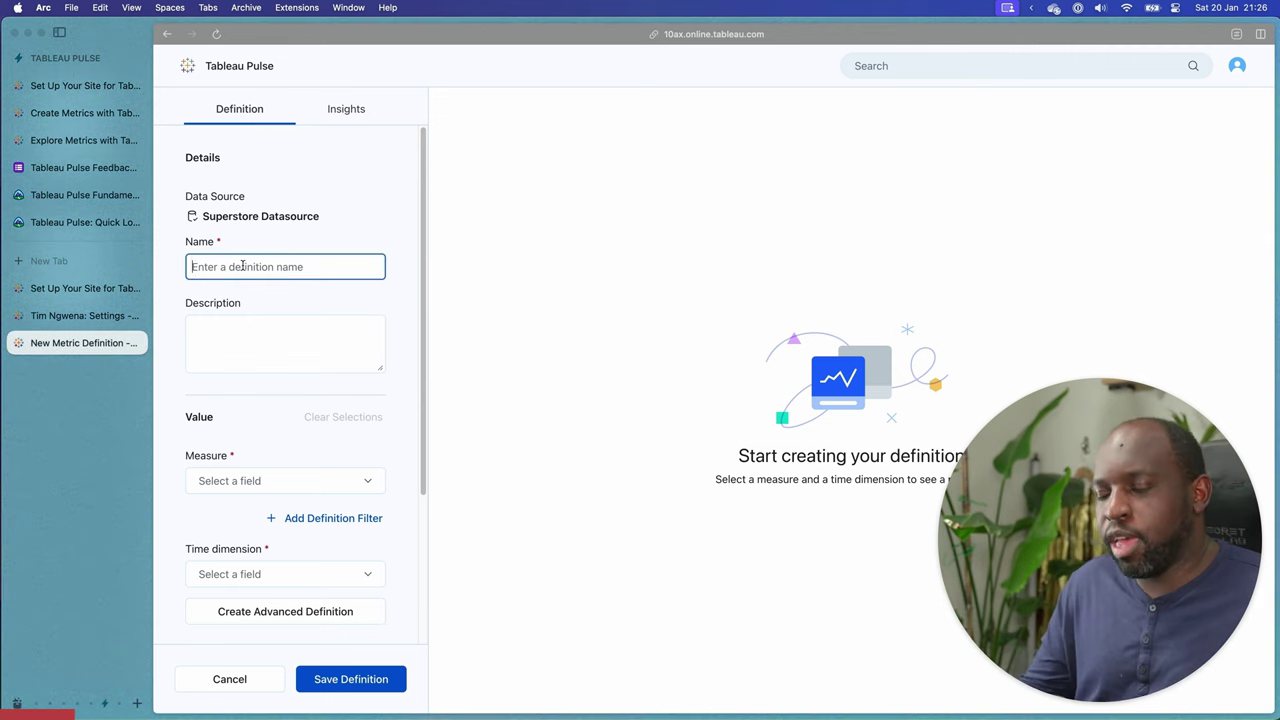
{"action": "type", "text": "Sales"}
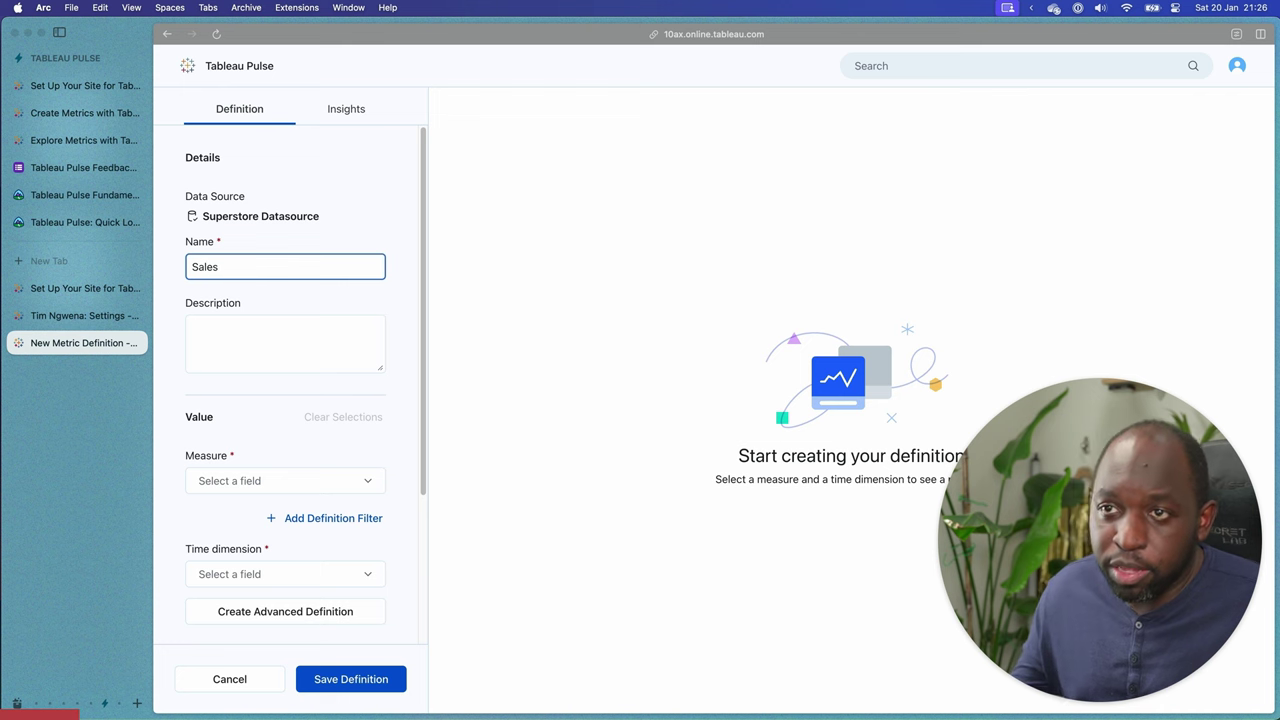
{"action": "left_click", "coordinate": [263, 326]}
{"action": "type", "text": "Sales Metric"}
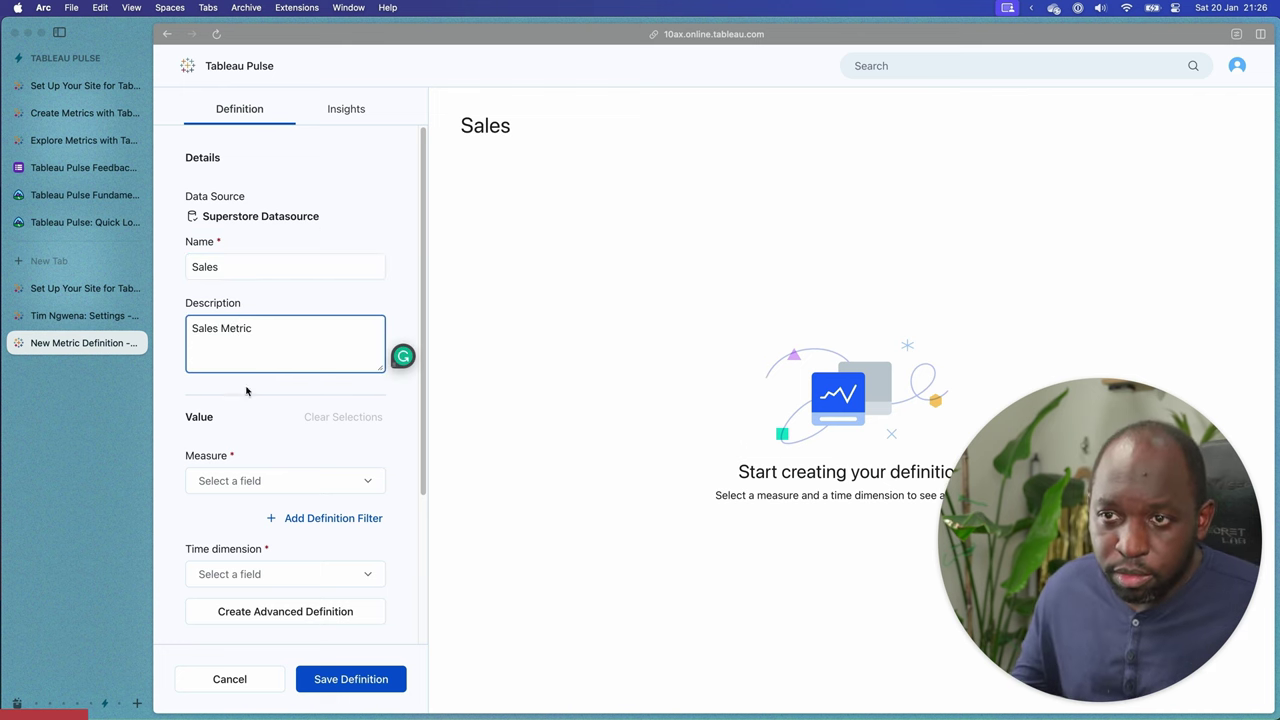
Choose Sales as the measure, searching the fields for "sal", and rename the definition "Total Sales".
{"action": "scroll", "coordinate": [246, 365], "scroll_direction": "down", "scroll_amount": 2}
{"action": "left_click", "coordinate": [314, 400]}
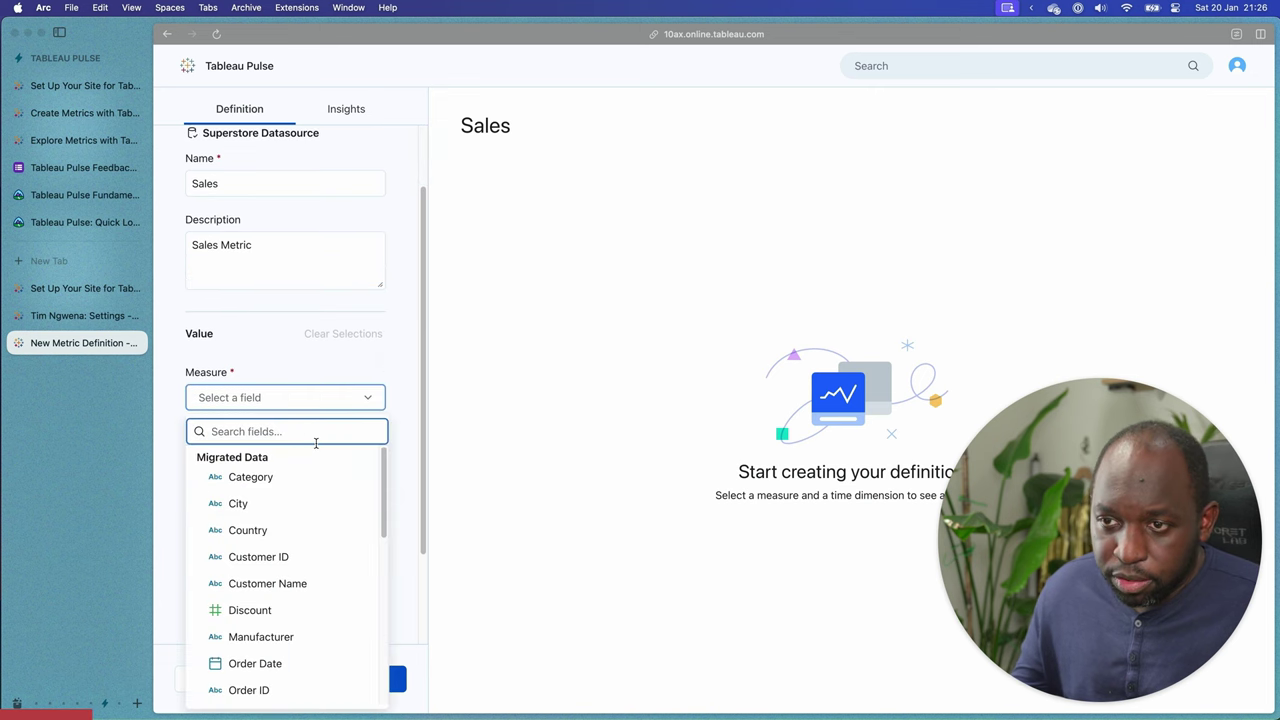
{"action": "type", "text": "sal"}
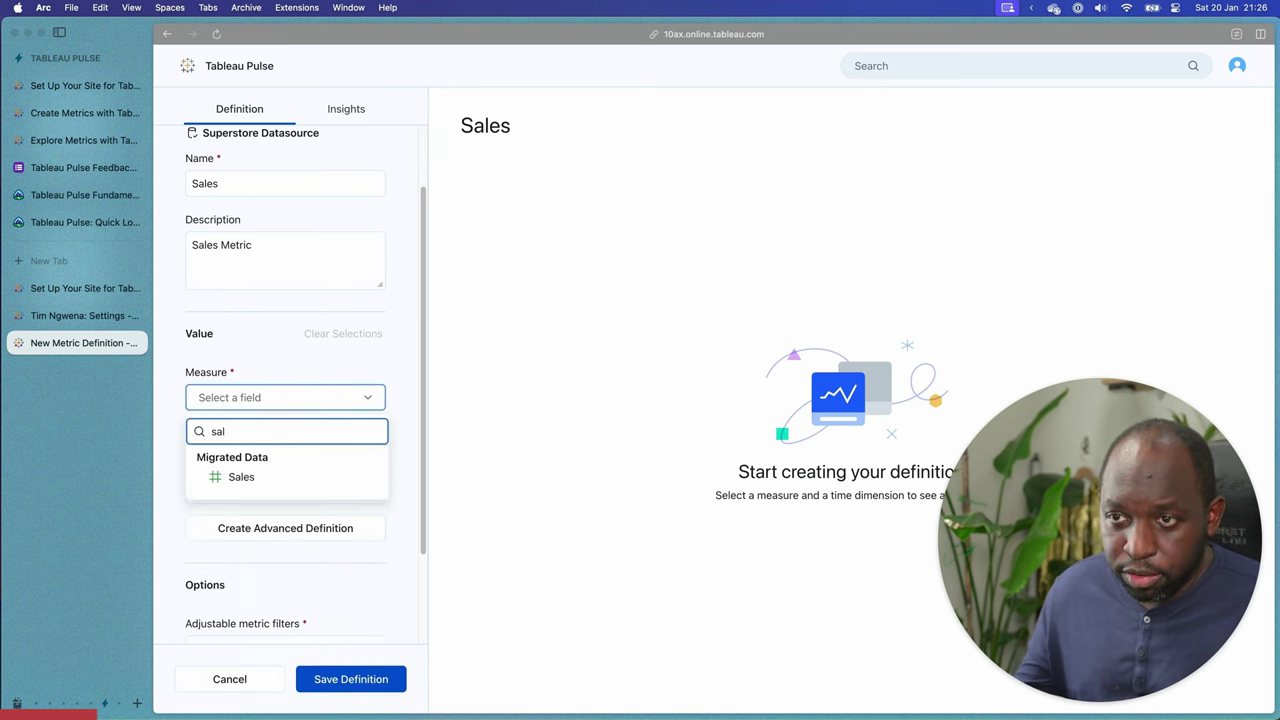
{"action": "left_click", "coordinate": [305, 480]}
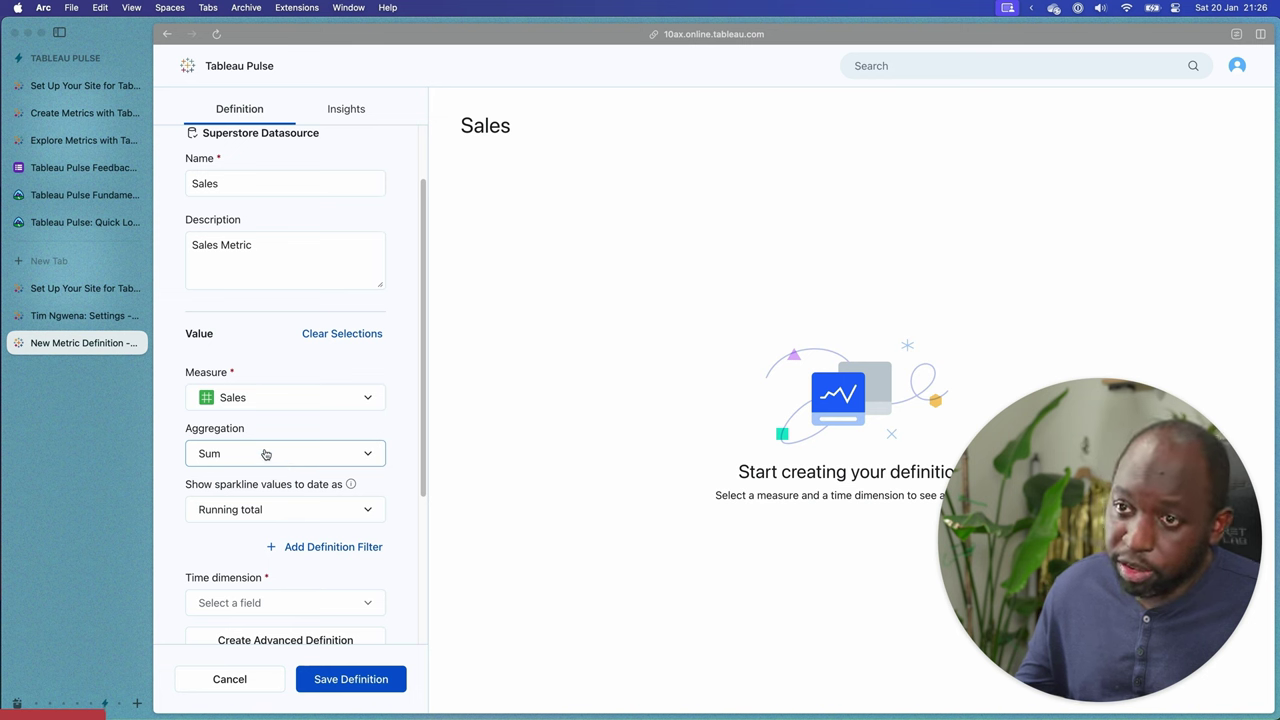
{"action": "left_click", "coordinate": [226, 183]}
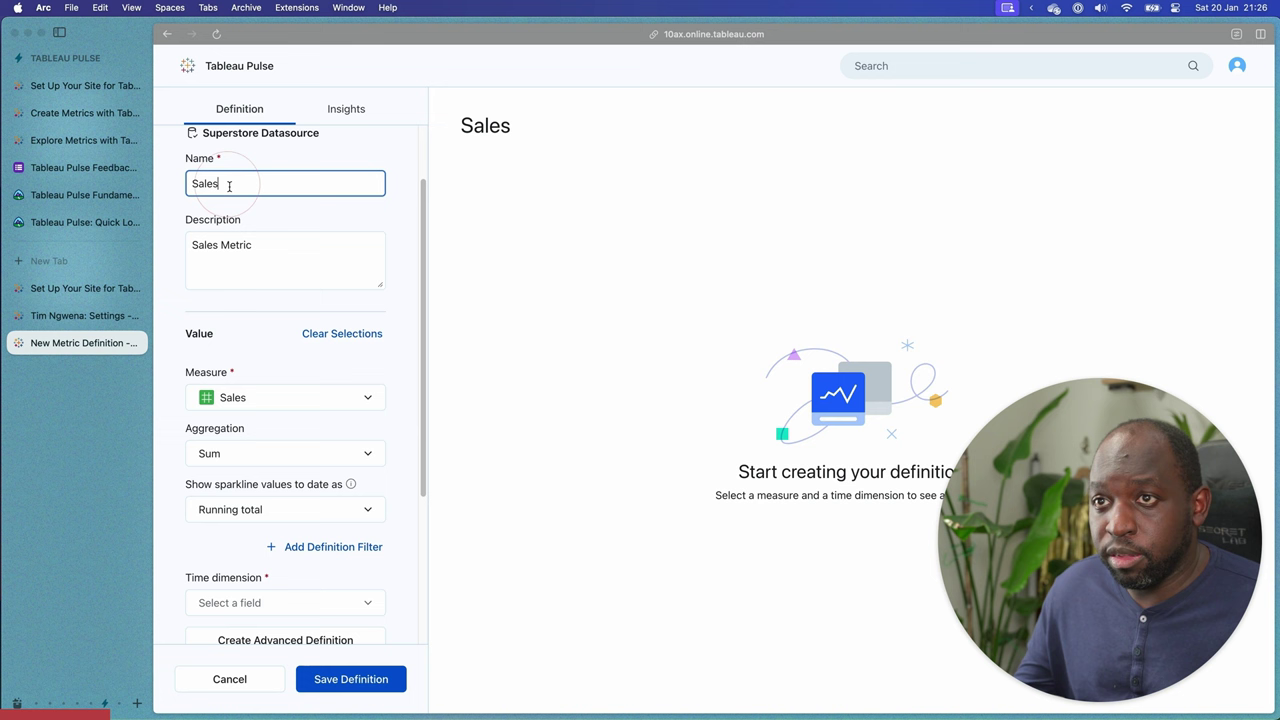
{"action": "left_click", "coordinate": [199, 183]}
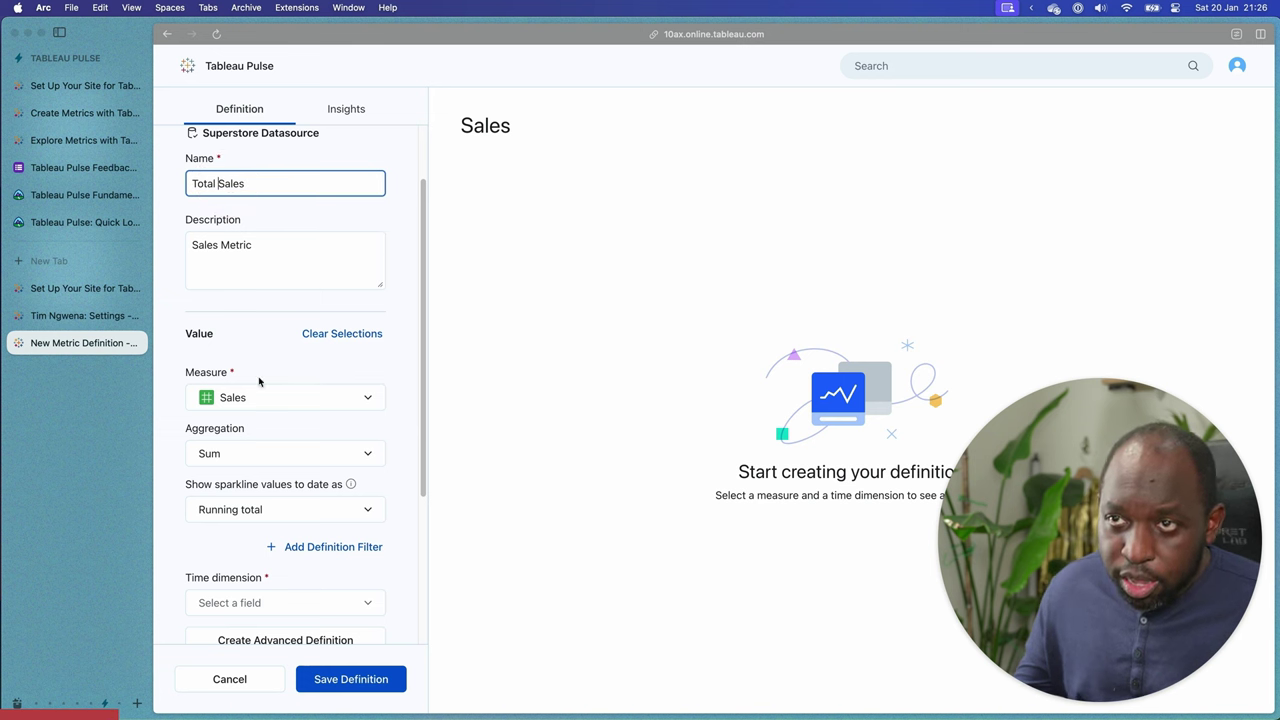
Try Average as the aggregation of the Sales measure, and set it back to Sum.
{"action": "left_click", "coordinate": [249, 455]}
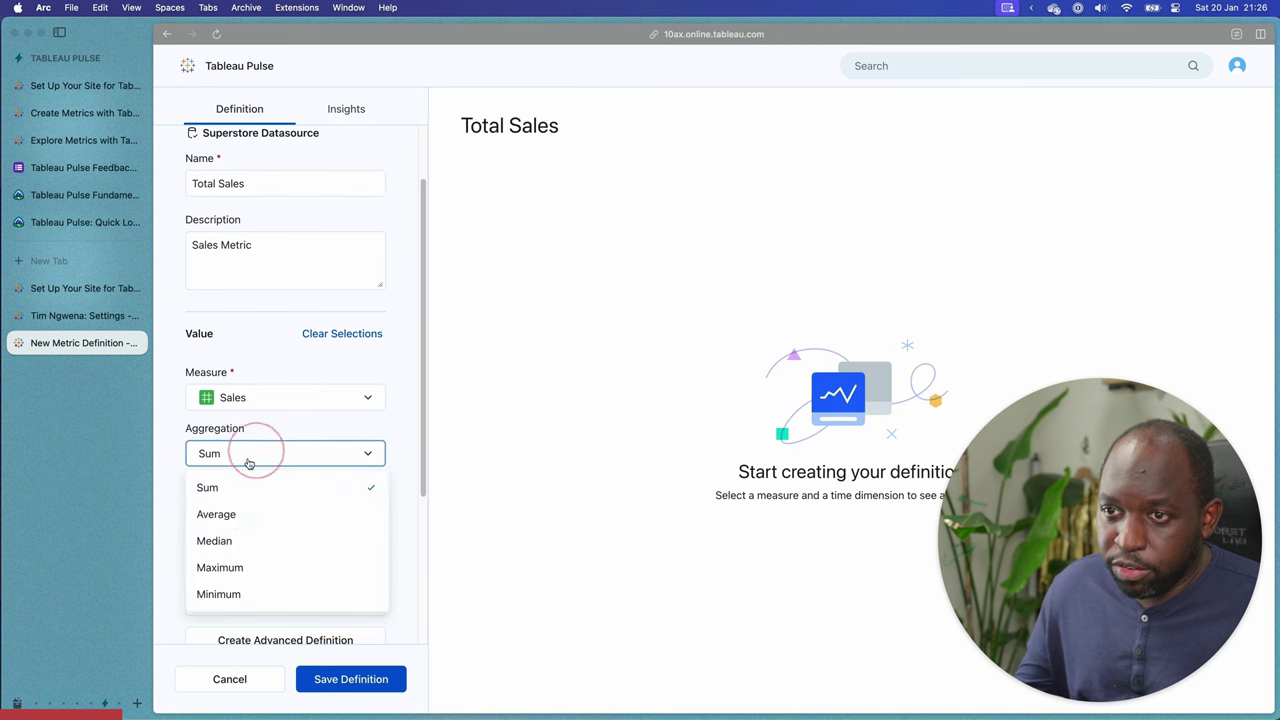
{"action": "left_click", "coordinate": [191, 516]}
{"action": "left_click", "coordinate": [286, 455]}
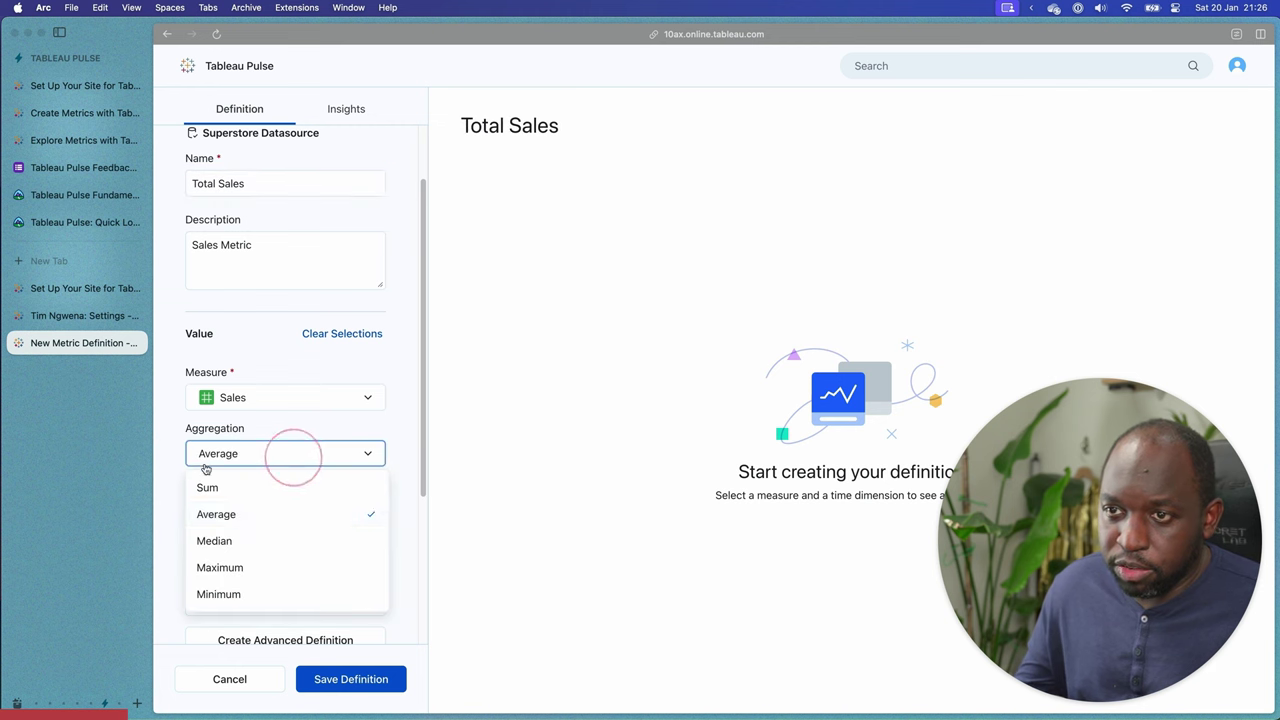
{"action": "left_click", "coordinate": [251, 490]}
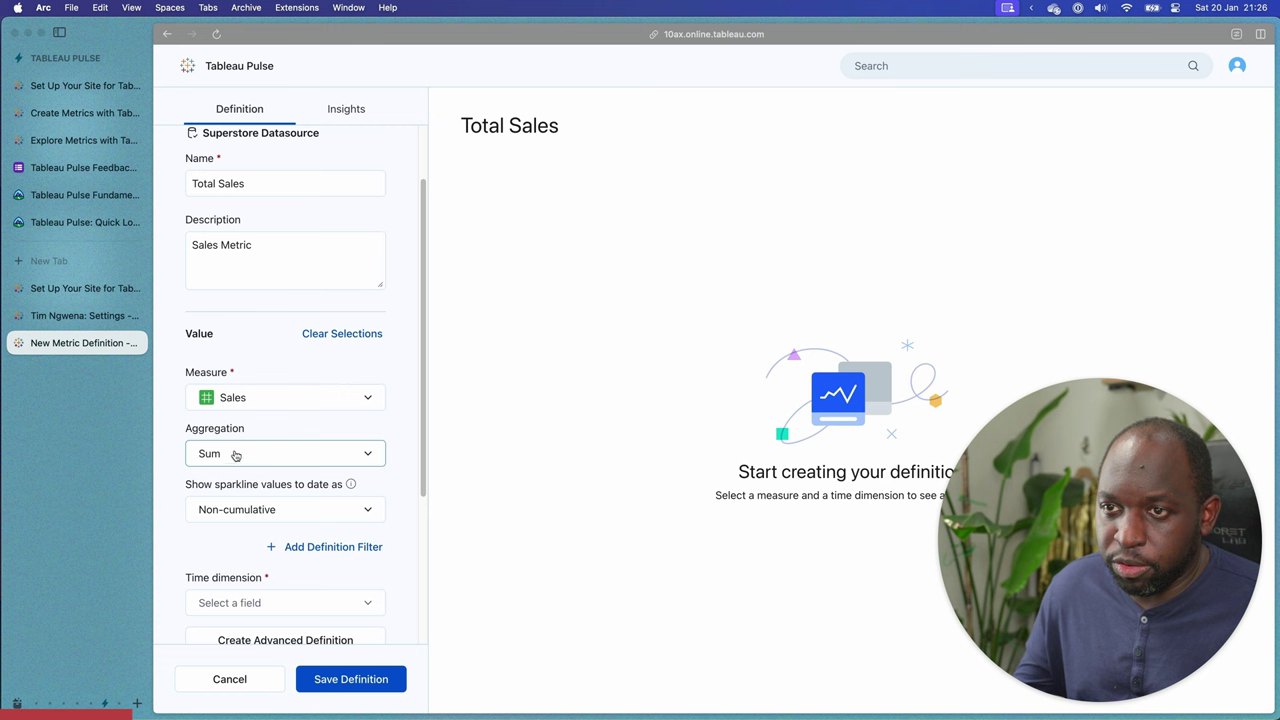
{"action": "left_click", "coordinate": [280, 179]}
{"action": "left_click", "coordinate": [219, 184]}
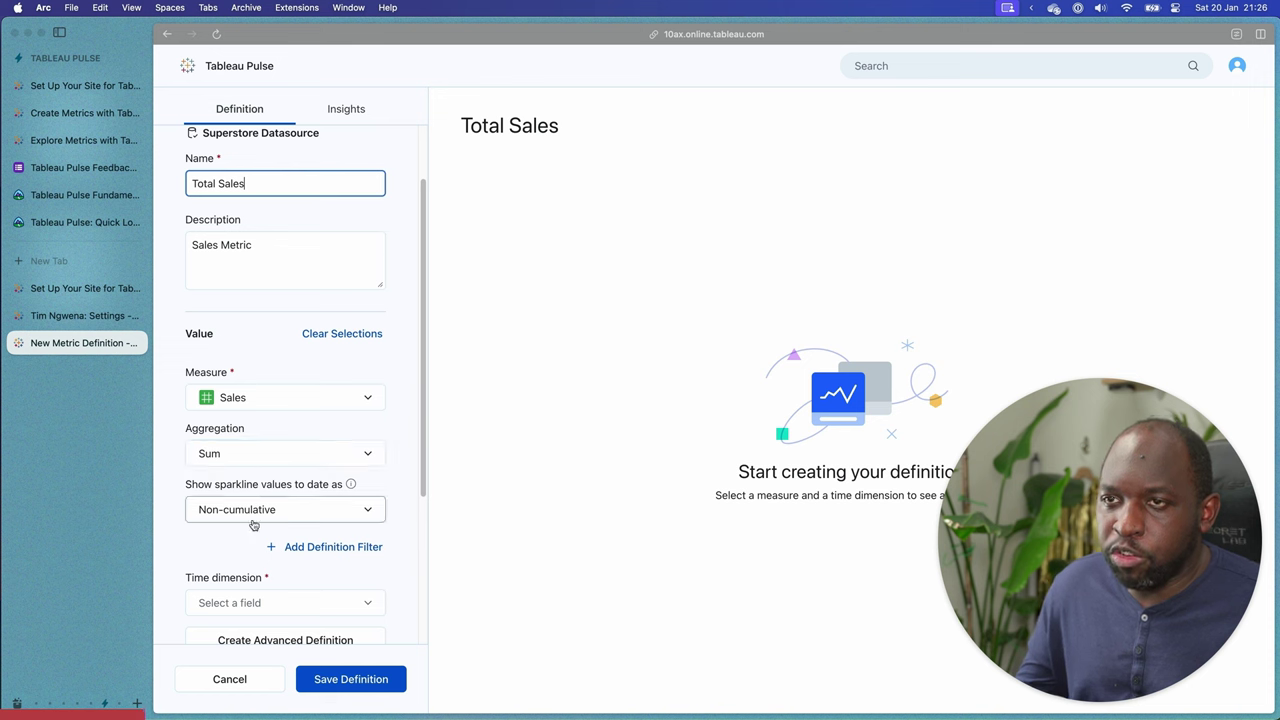
{"action": "left_click", "coordinate": [280, 255]}
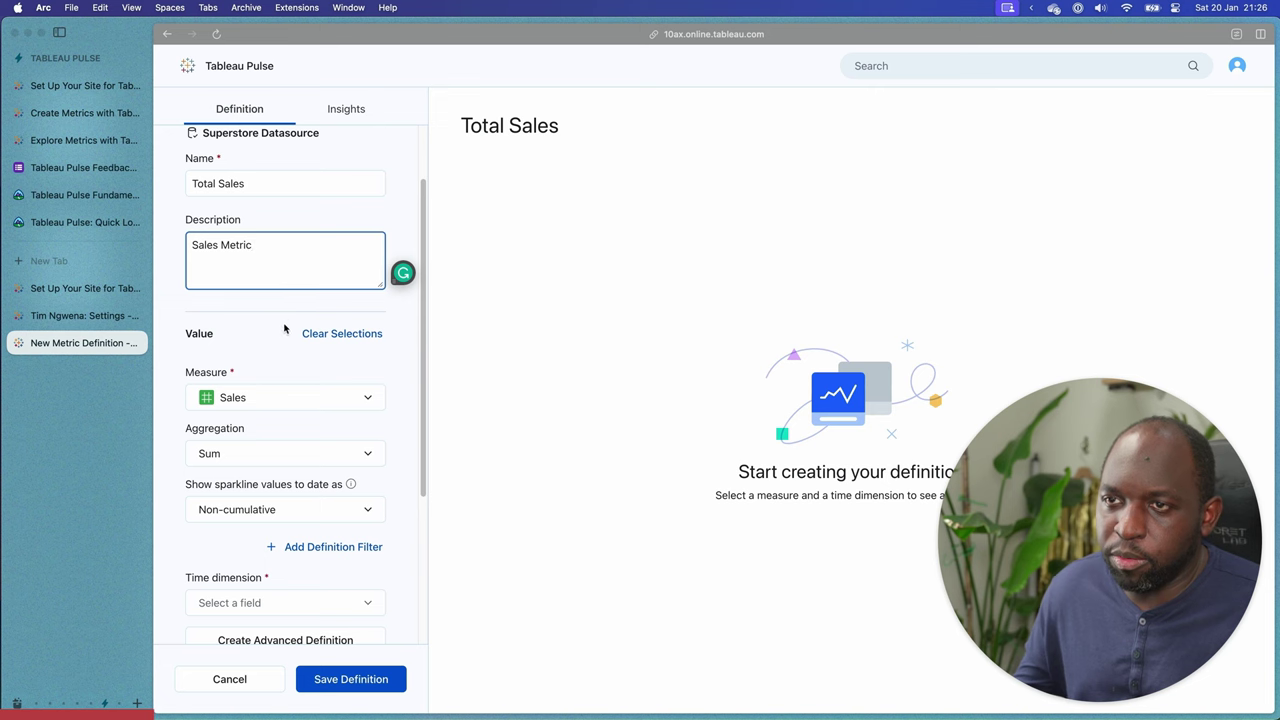
Show the sparkline values to date as Non-cumulative and choose Order Date as the time dimension.
{"action": "scroll", "coordinate": [284, 328], "scroll_direction": "down", "scroll_amount": 2}
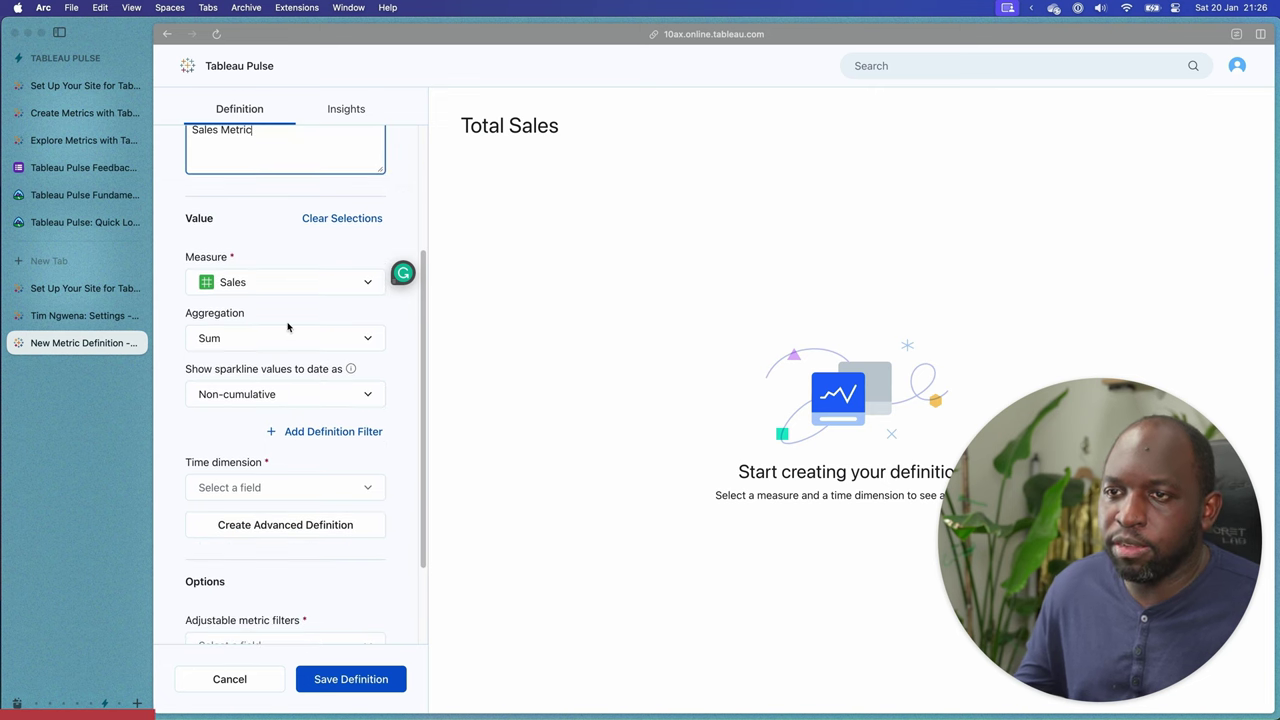
{"action": "left_click", "coordinate": [364, 396]}
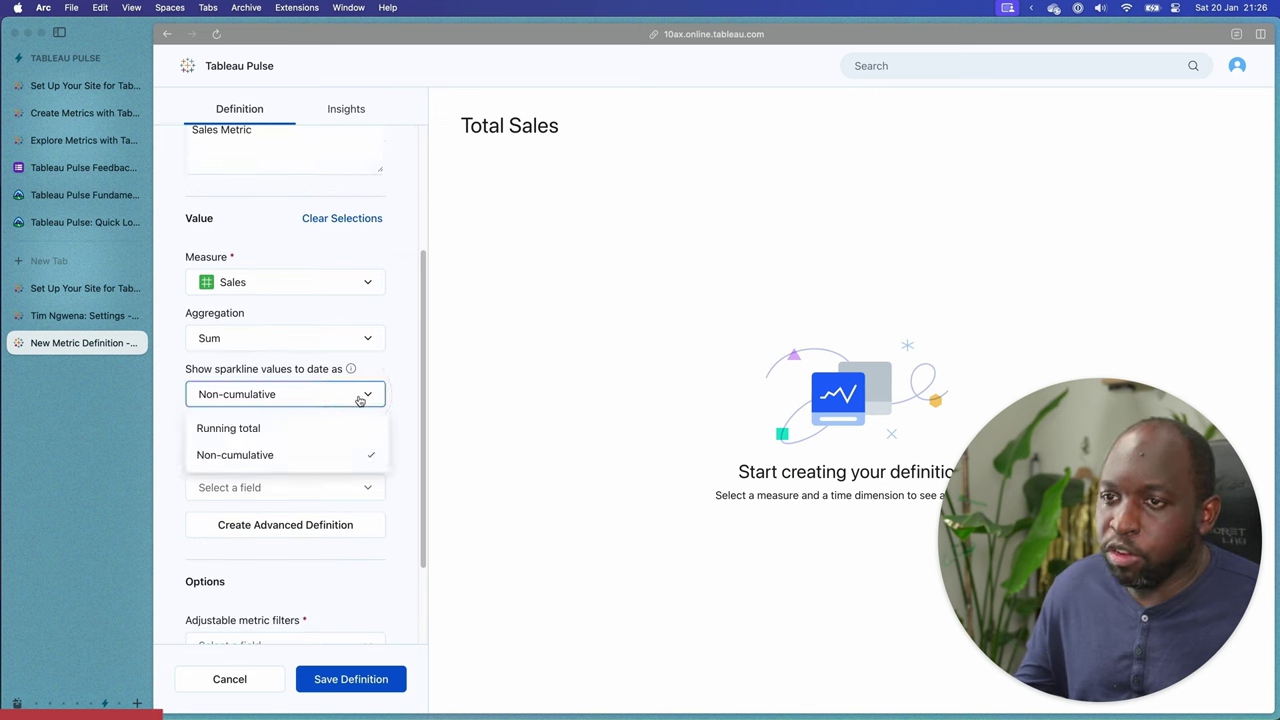
{"action": "left_click", "coordinate": [283, 453]}
{"action": "left_click", "coordinate": [322, 491]}
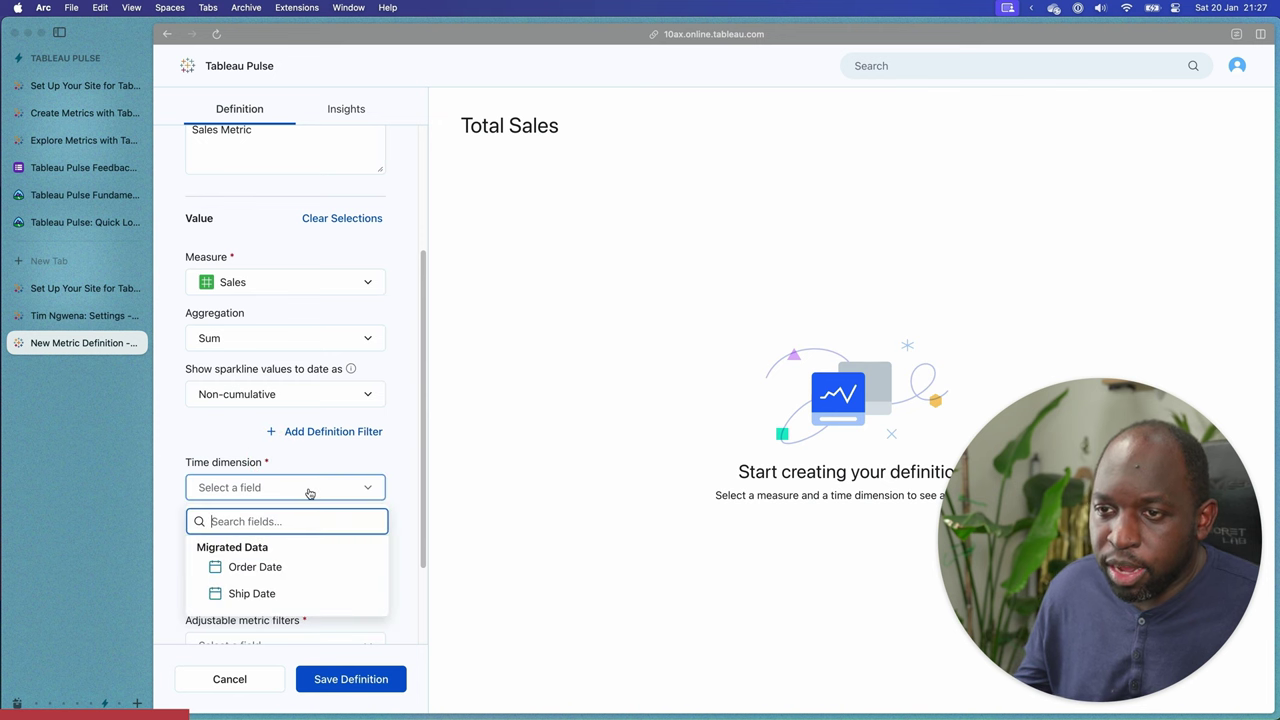
{"action": "left_click", "coordinate": [262, 567]}
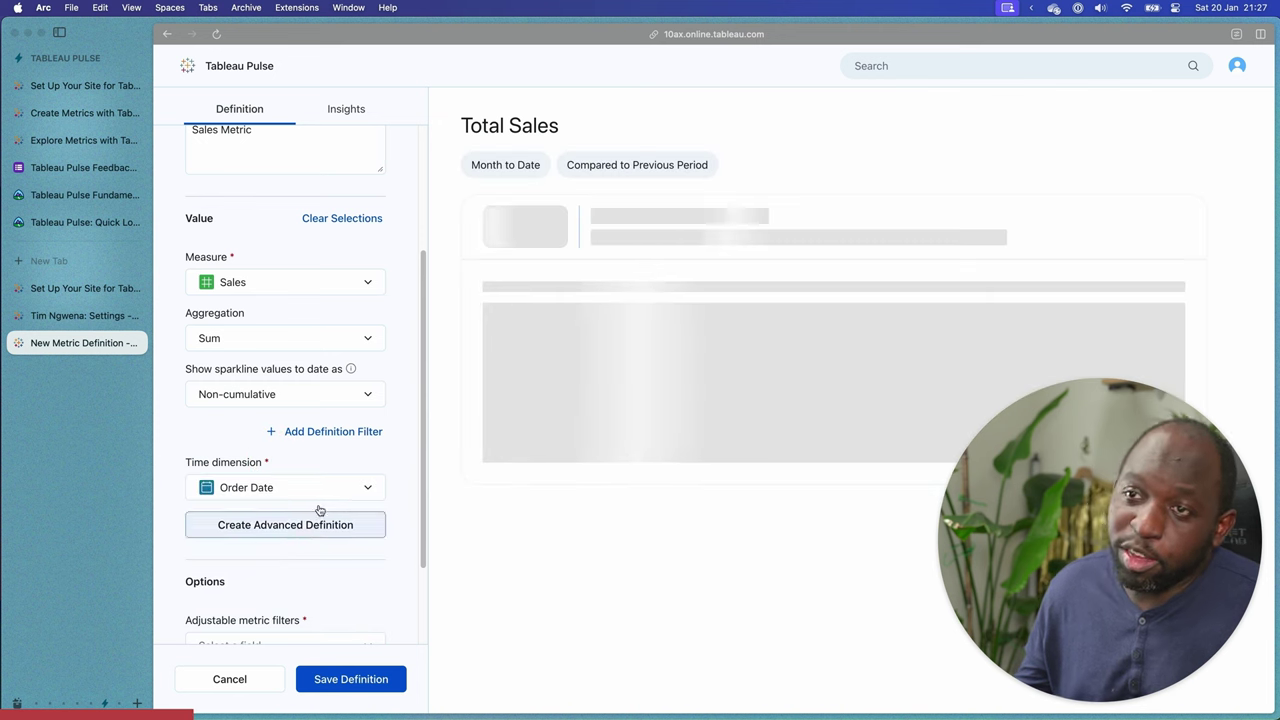
Examine the Total Sales preview for the month to date compared to the previous period, alongside the remaining definition options.
{"action": "scroll", "coordinate": [346, 450], "scroll_direction": "down", "scroll_amount": 3}
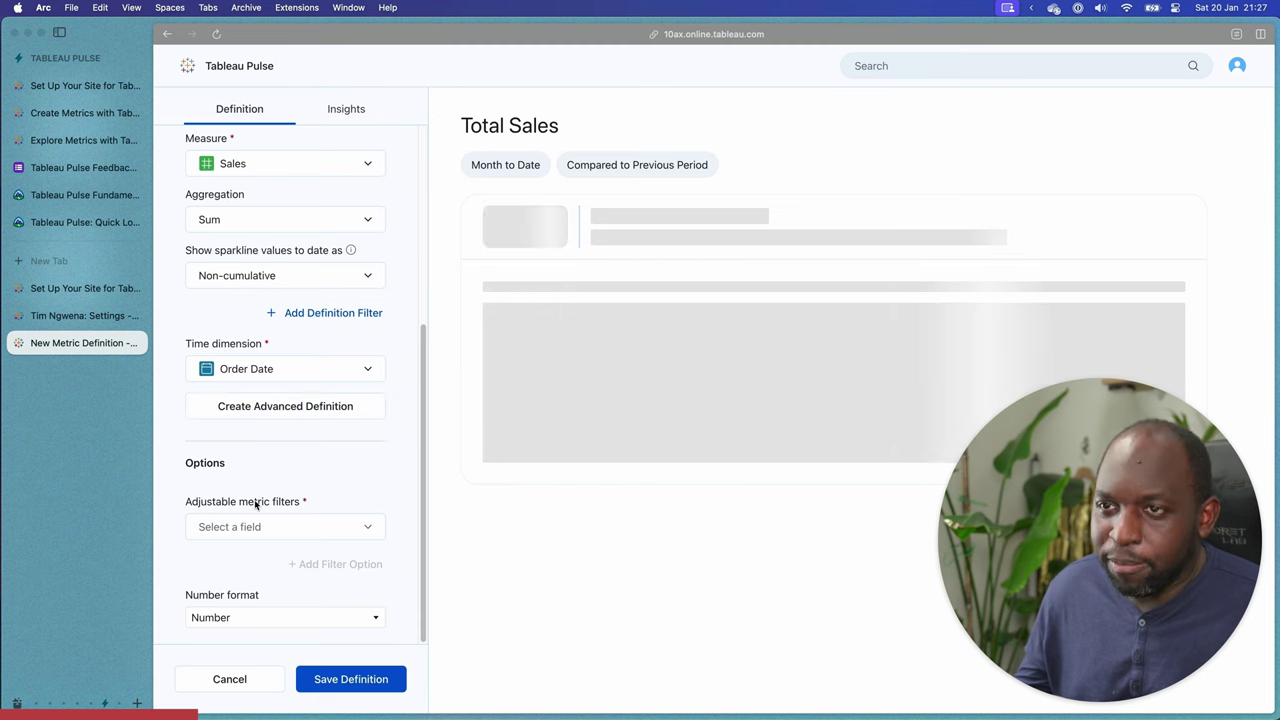
{"action": "mouse_move", "coordinate": [571, 400]}
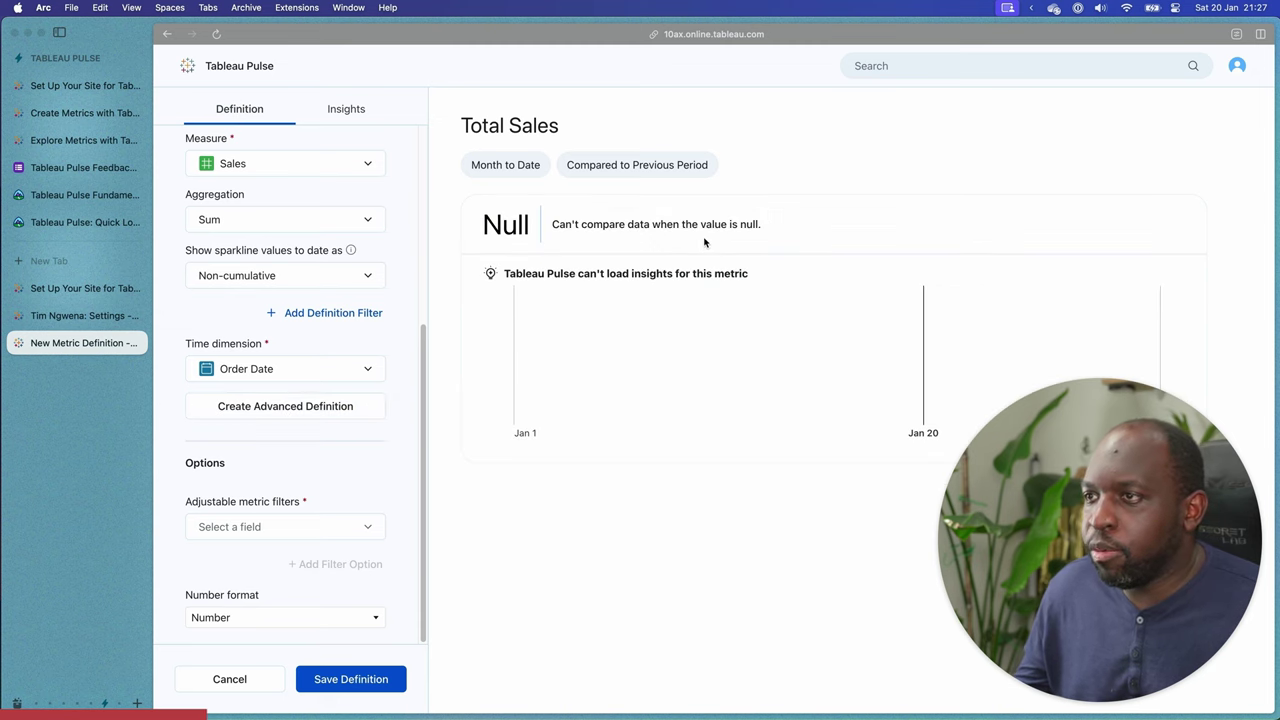
{"action": "mouse_move", "coordinate": [656, 389]}
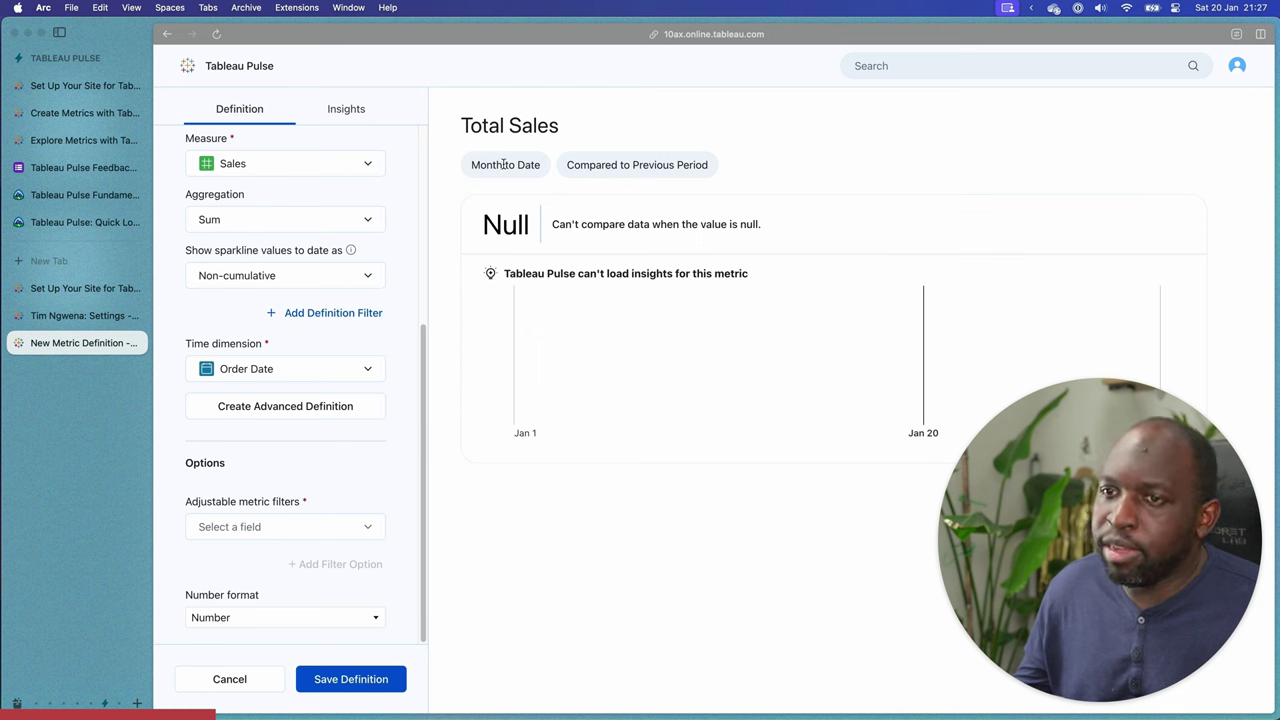
{"action": "scroll", "coordinate": [338, 365], "scroll_direction": "up", "scroll_amount": 3}
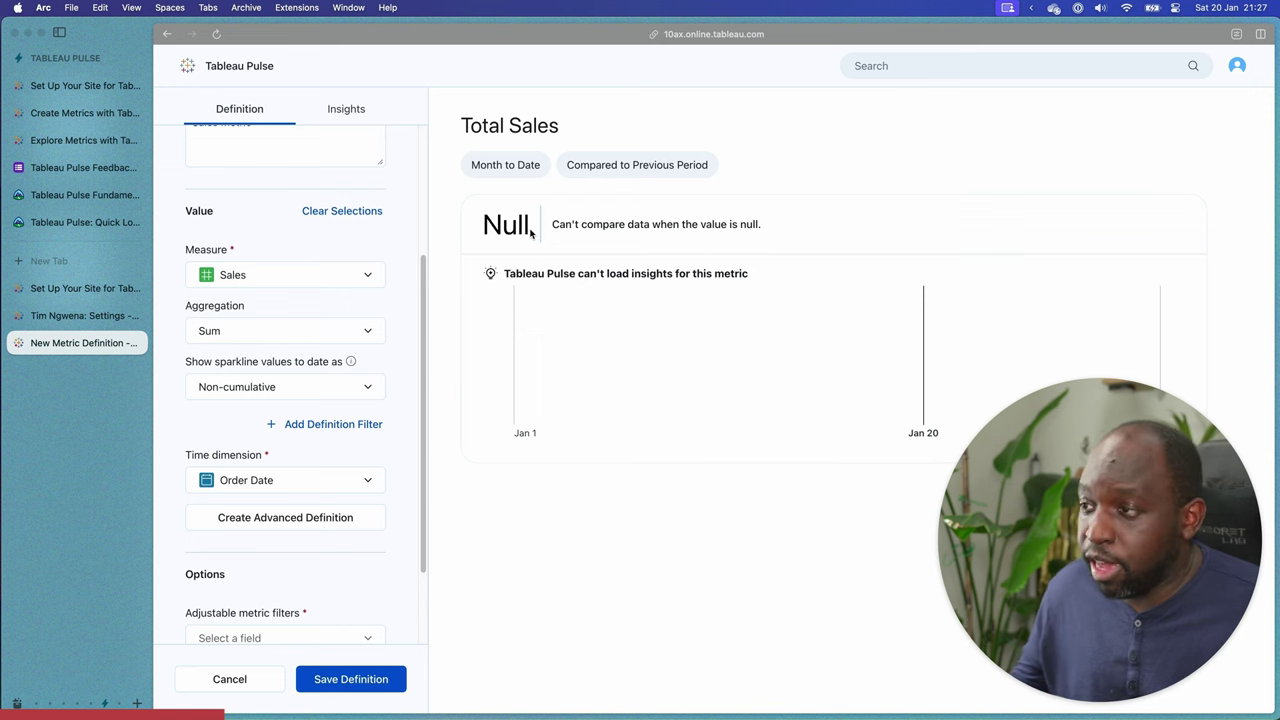
{"action": "left_click_drag", "start_coordinate": [1117, 423], "coordinate": [1111, 461]}
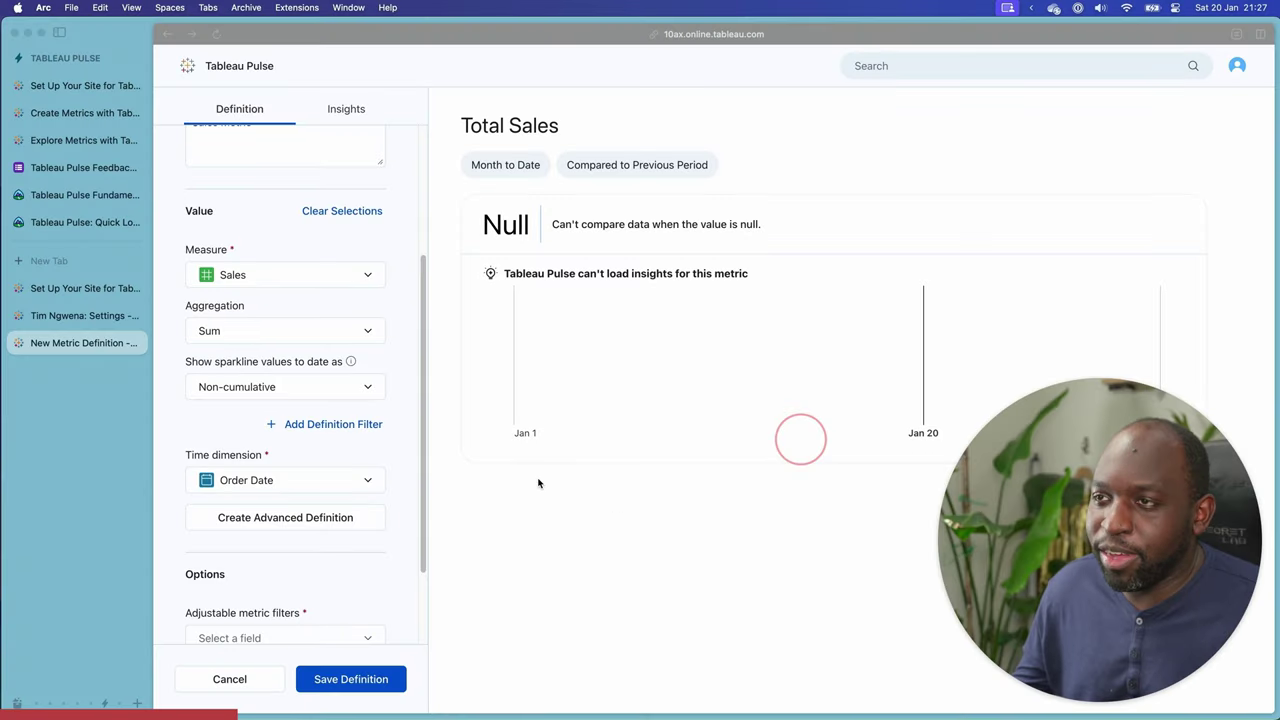
{"action": "scroll", "coordinate": [360, 470], "scroll_direction": "down", "scroll_amount": 1}
{"action": "scroll", "coordinate": [353, 469], "scroll_direction": "down", "scroll_amount": 1}
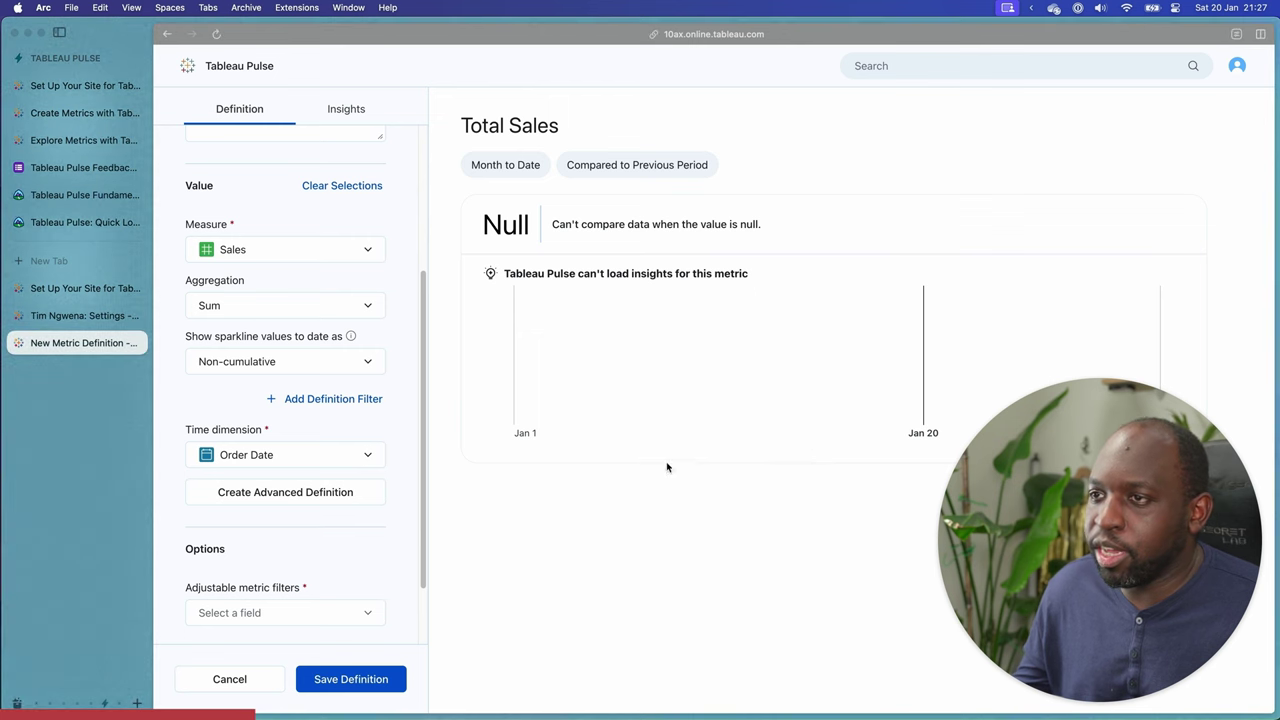
Open the advanced definition editor for the Total Sales metric and start a calculated field based on Order Date.
{"action": "mouse_move", "coordinate": [590, 380]}
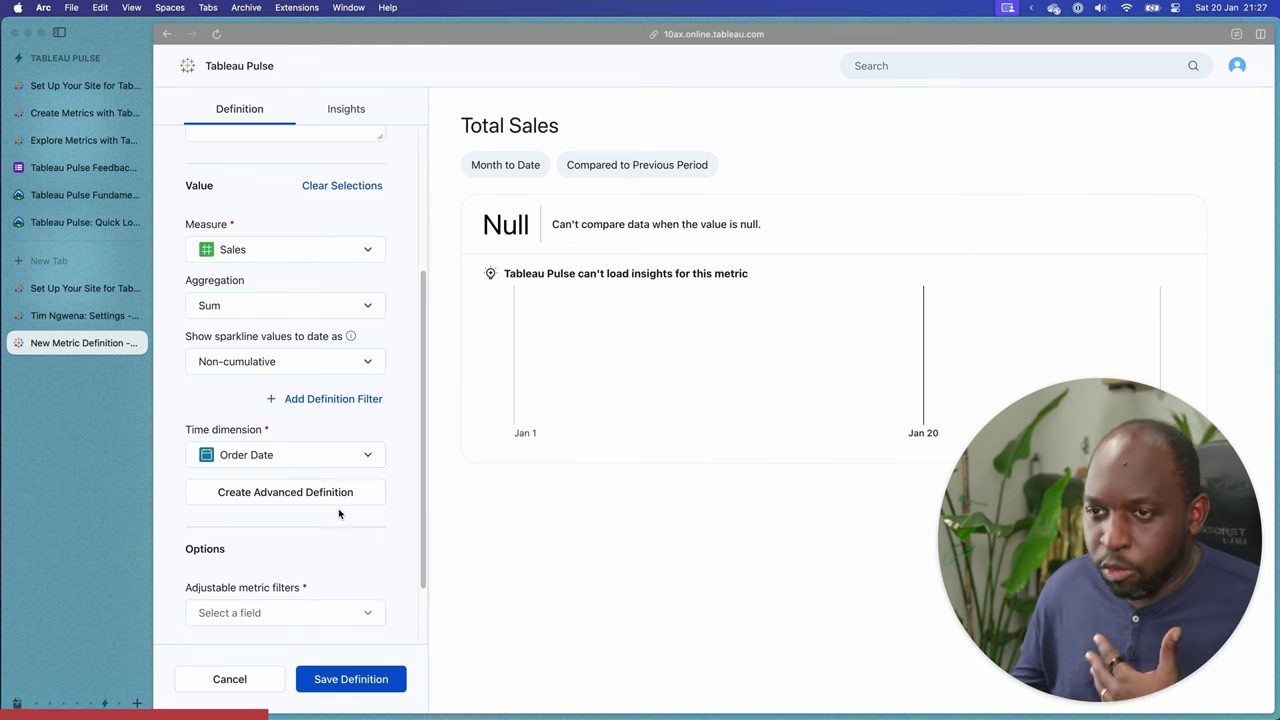
{"action": "left_click", "coordinate": [311, 492]}
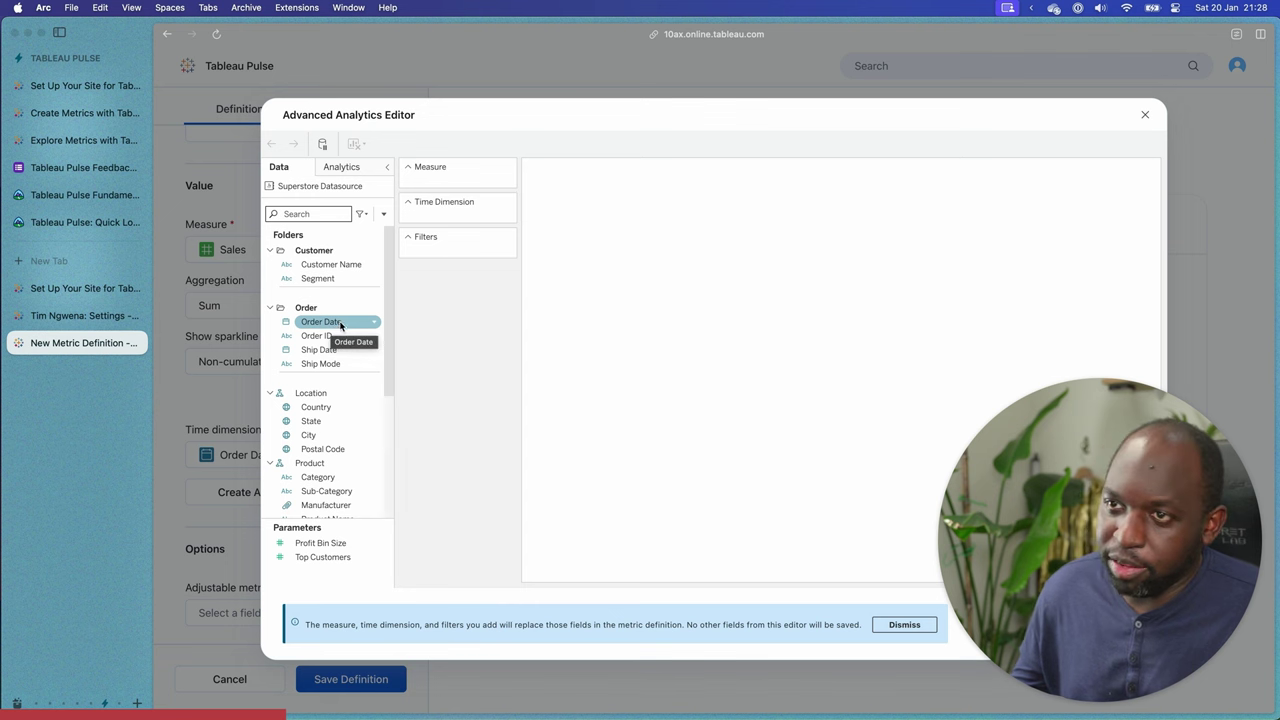
{"action": "left_click", "coordinate": [371, 322]}
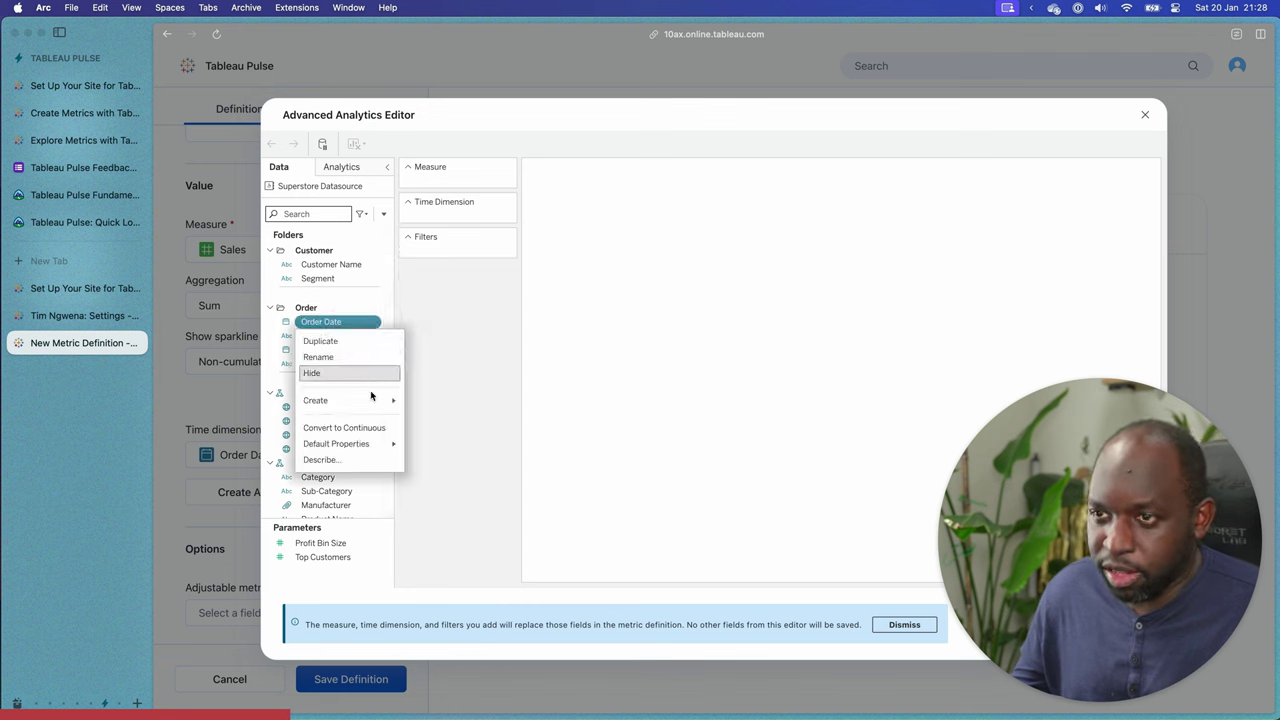
{"action": "mouse_move", "coordinate": [377, 405]}
{"action": "left_click", "coordinate": [434, 400]}
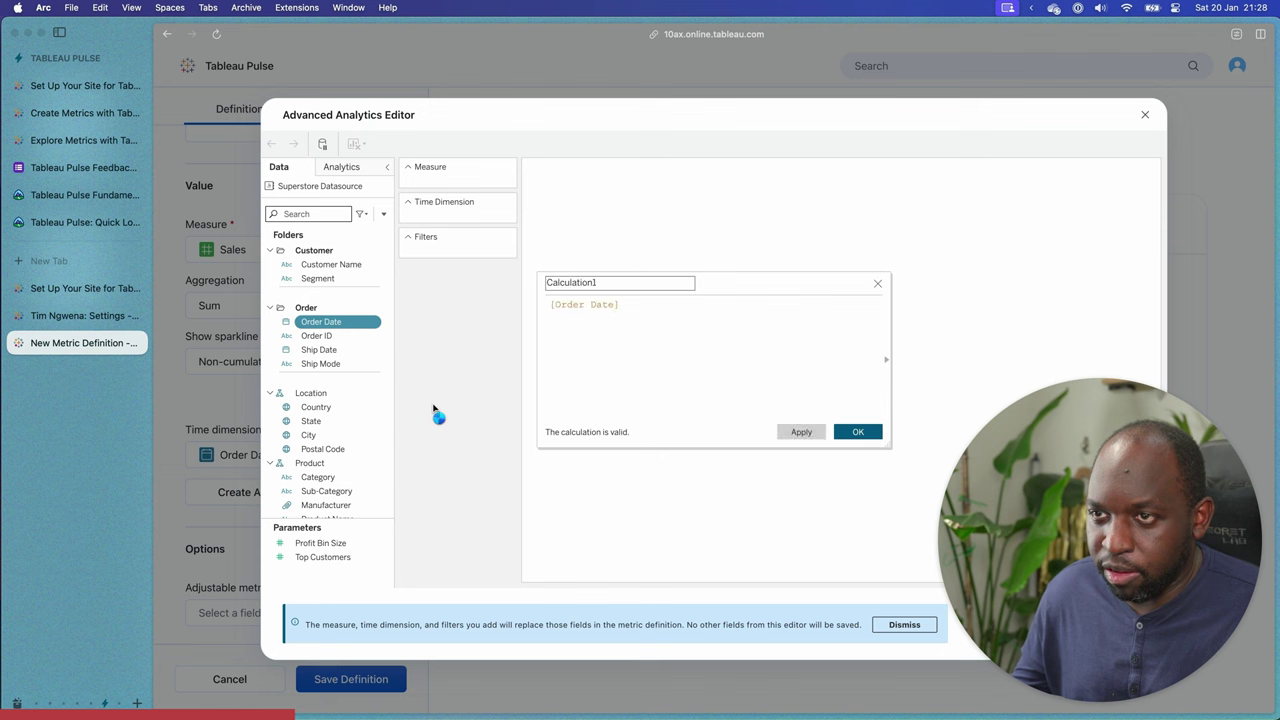
Look up "dat" in the calculation editor's function reference and wrap [Order Date] in the DATEADD function.
{"action": "left_click", "coordinate": [680, 305]}
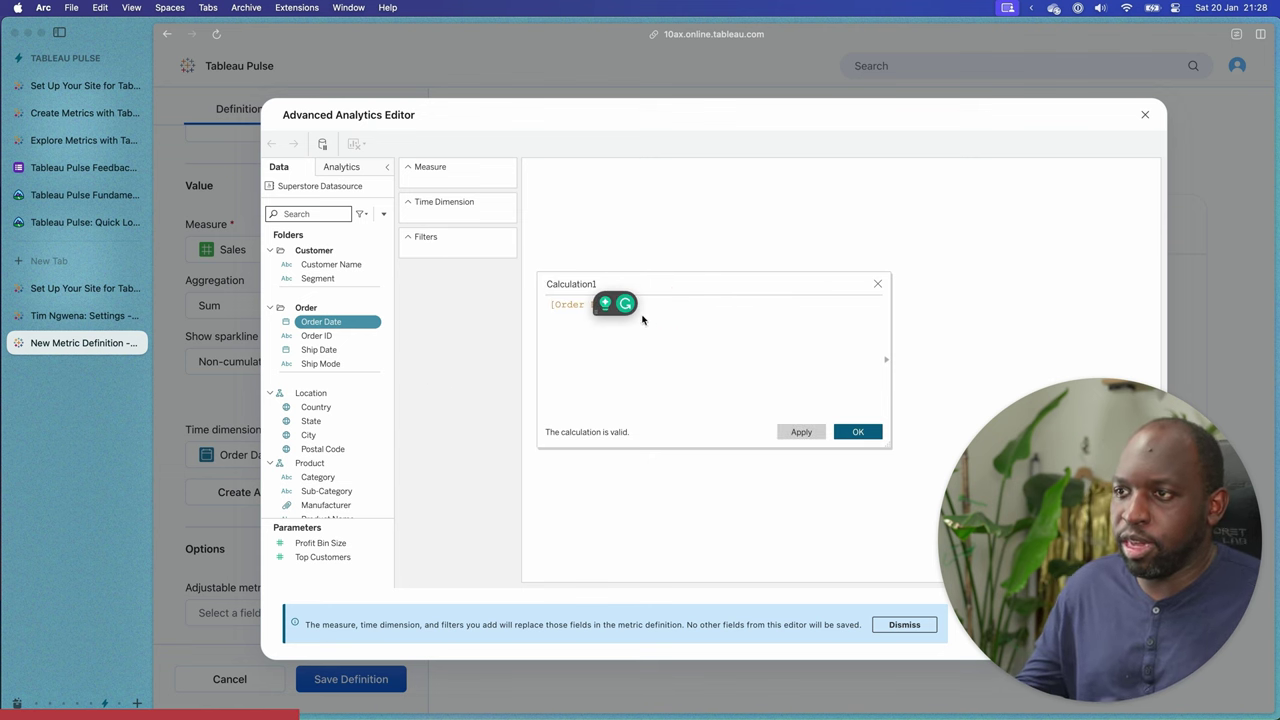
{"action": "left_click", "coordinate": [886, 359]}
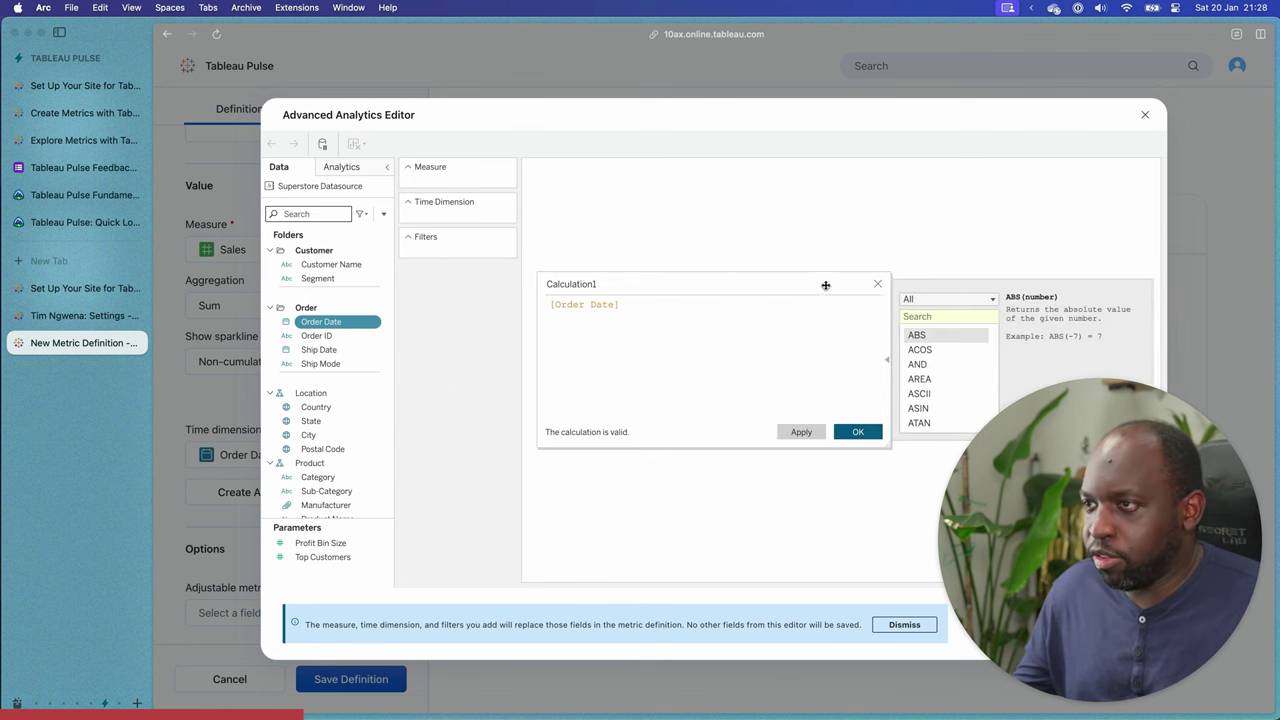
{"action": "left_click_drag", "start_coordinate": [829, 286], "coordinate": [602, 230]}
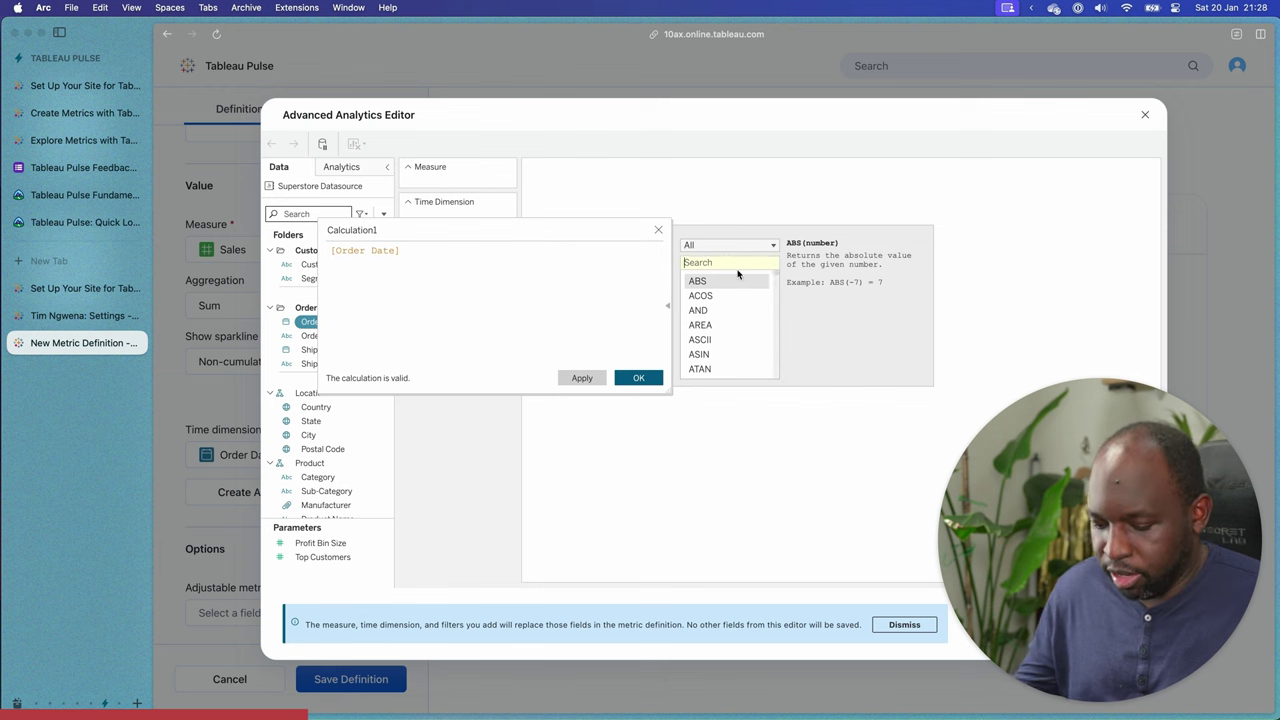
{"action": "type", "text": "dat"}
{"action": "left_click", "coordinate": [712, 298]}
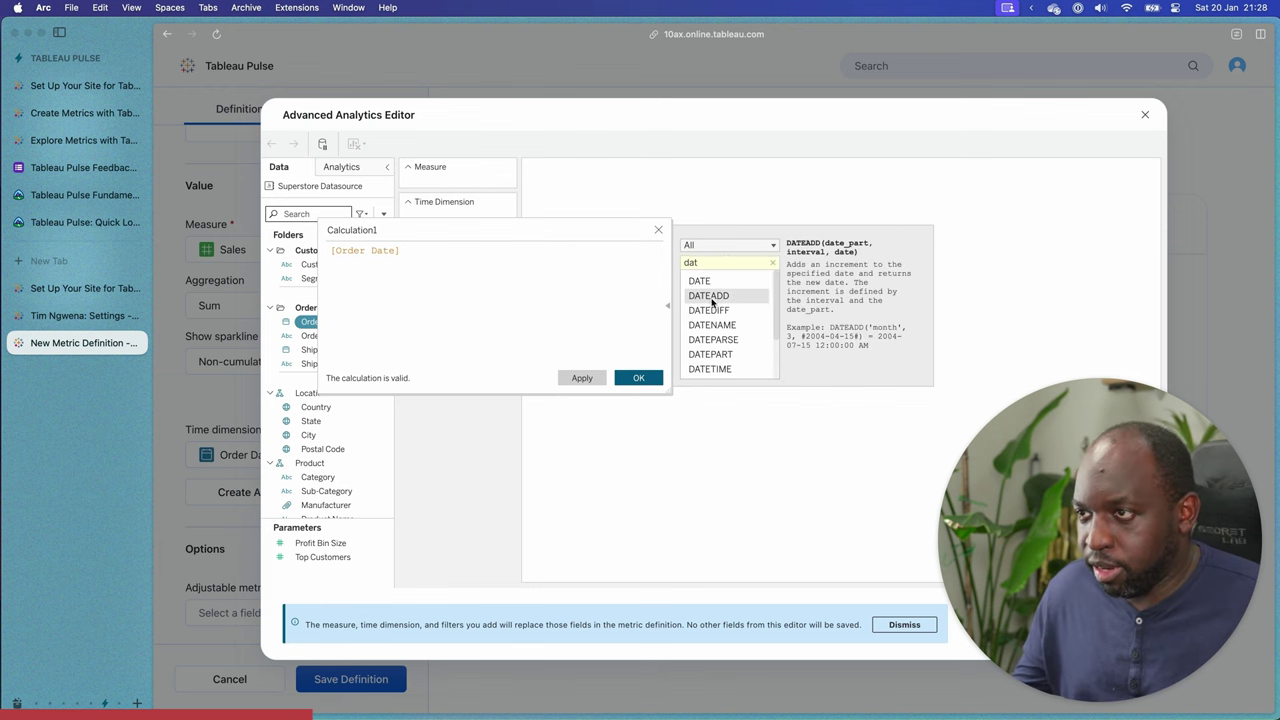
{"action": "double_click", "coordinate": [386, 253]}
{"action": "double_click", "coordinate": [712, 296]}
{"action": "left_click", "coordinate": [470, 298]}
{"action": "left_click", "coordinate": [453, 249]}
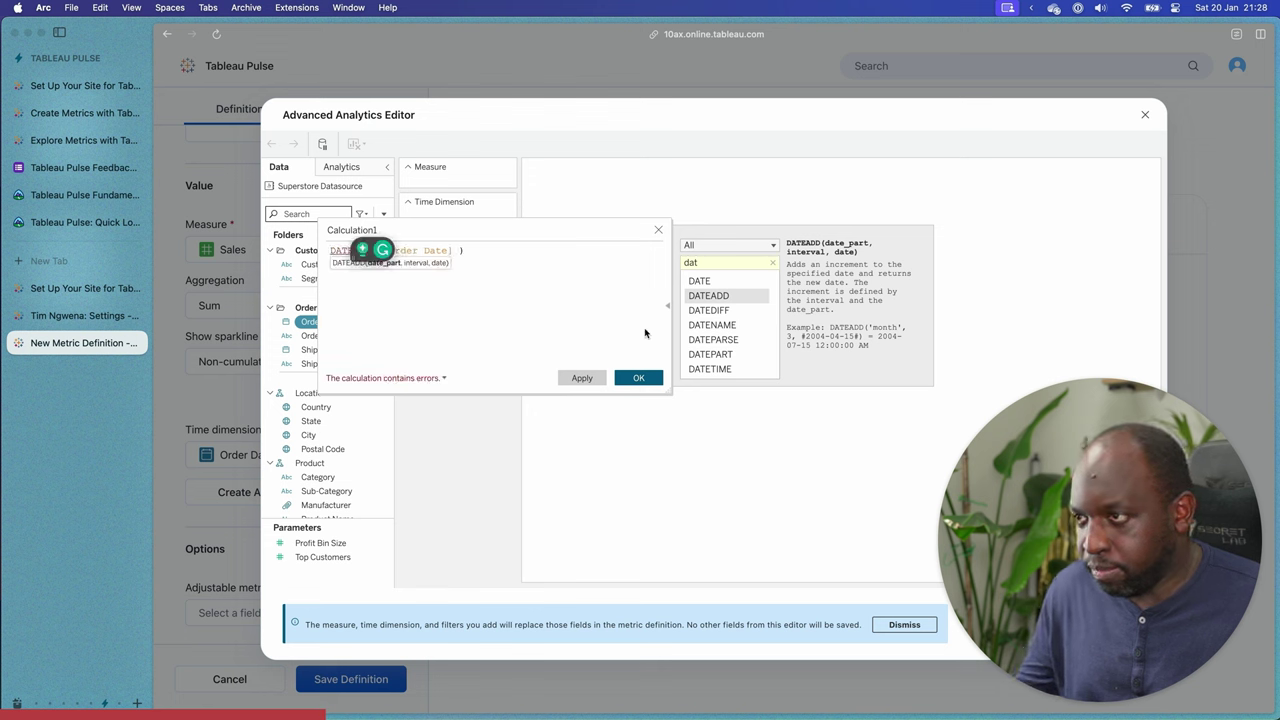
Complete the formula as DATEADD('year',3,[Order Date]) by adding the date part and interval arguments.
{"action": "key", "text": "Left"}
{"action": "left_click", "coordinate": [446, 280]}
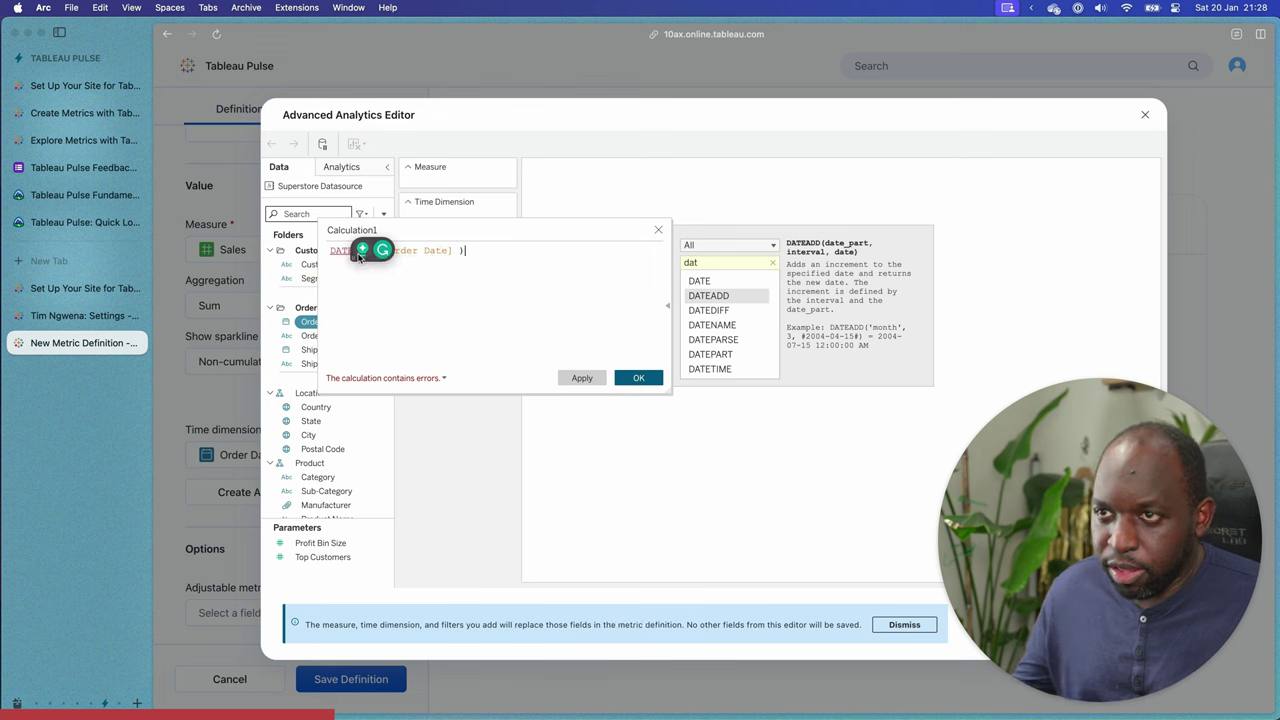
{"action": "left_click_drag", "start_coordinate": [382, 249], "coordinate": [502, 262]}
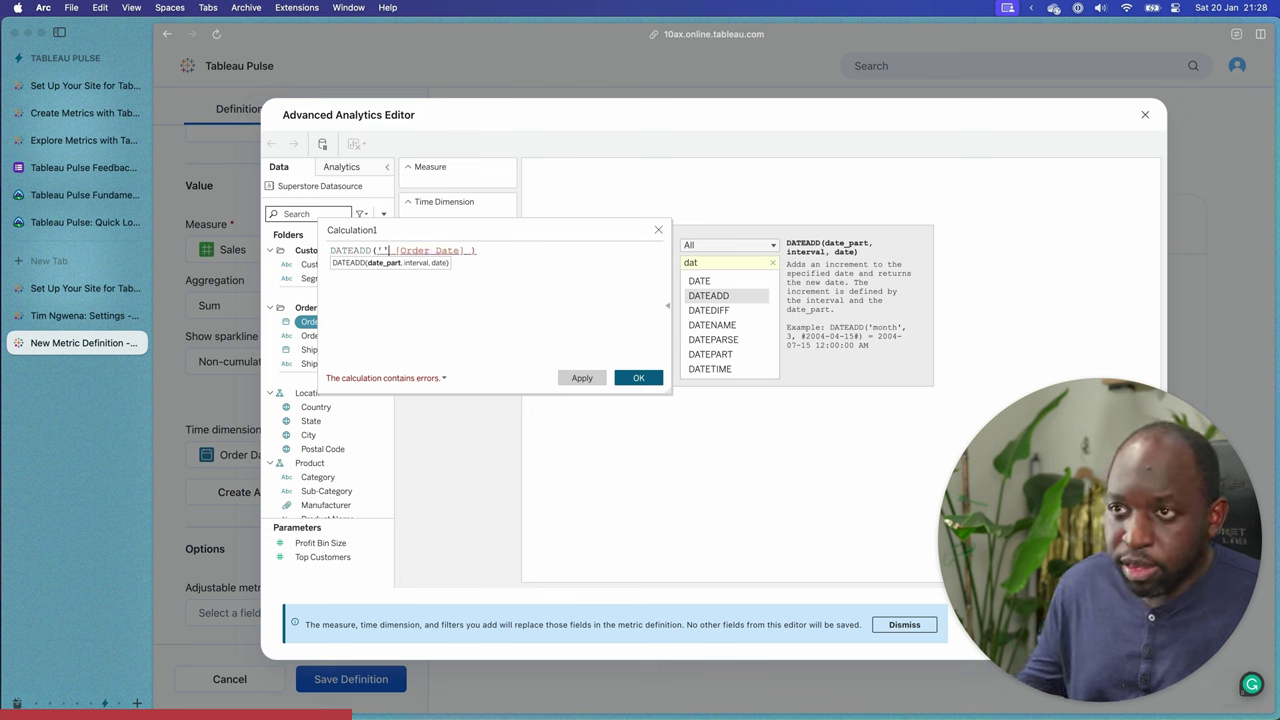
{"action": "key", "text": "Left"}
{"action": "type", "text": "year"}
{"action": "key", "text": "Right"}
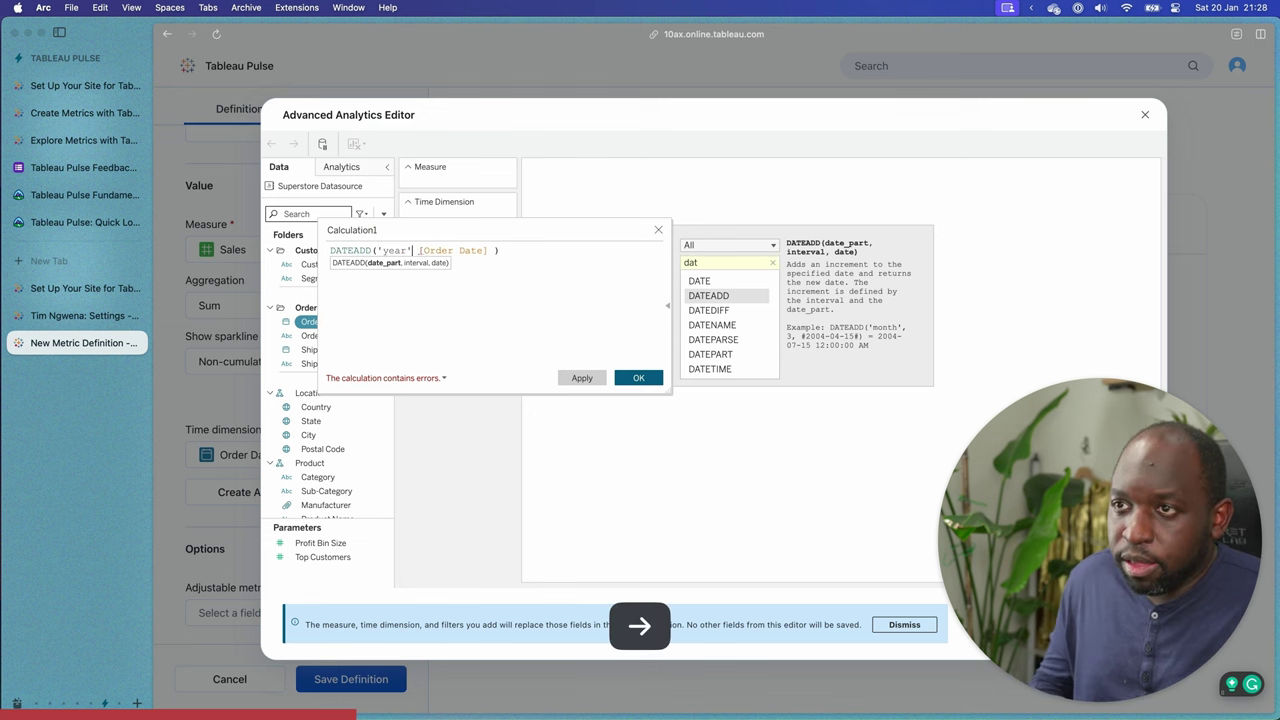
{"action": "type", "text": ","}
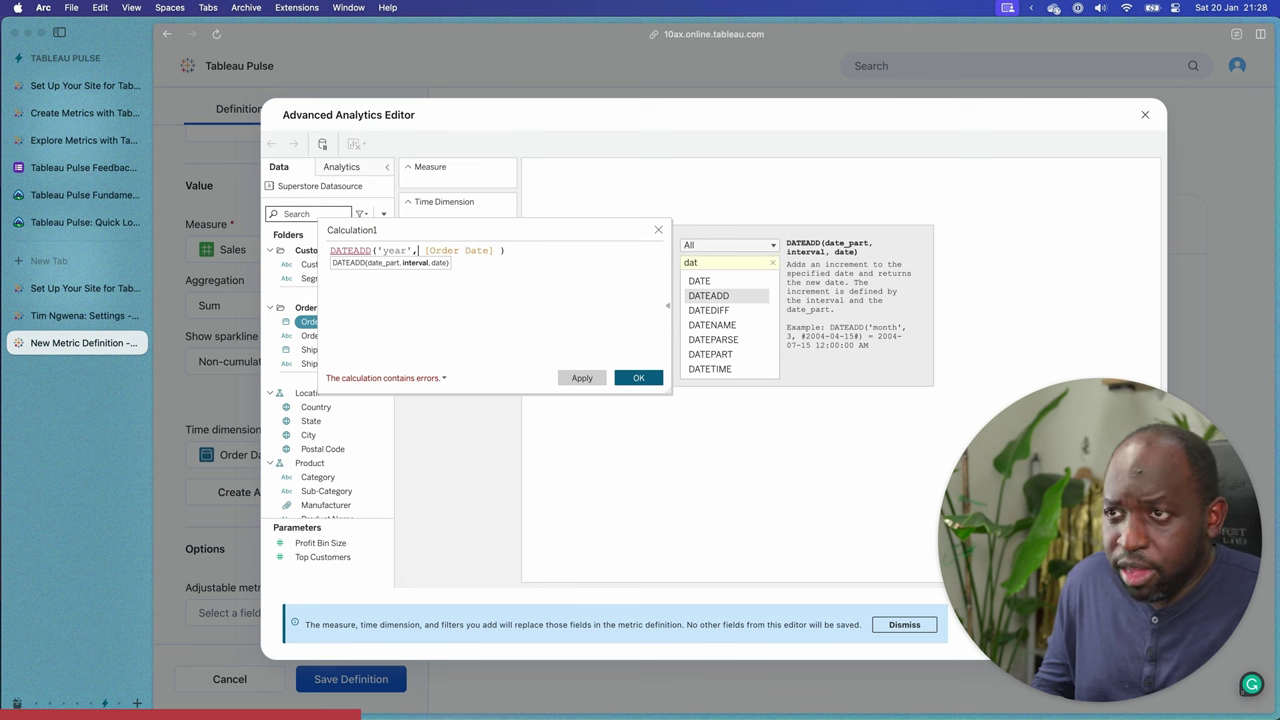
{"action": "type", "text": "3,"}
{"action": "key", "text": "Right"}
{"action": "type", "text": ","}
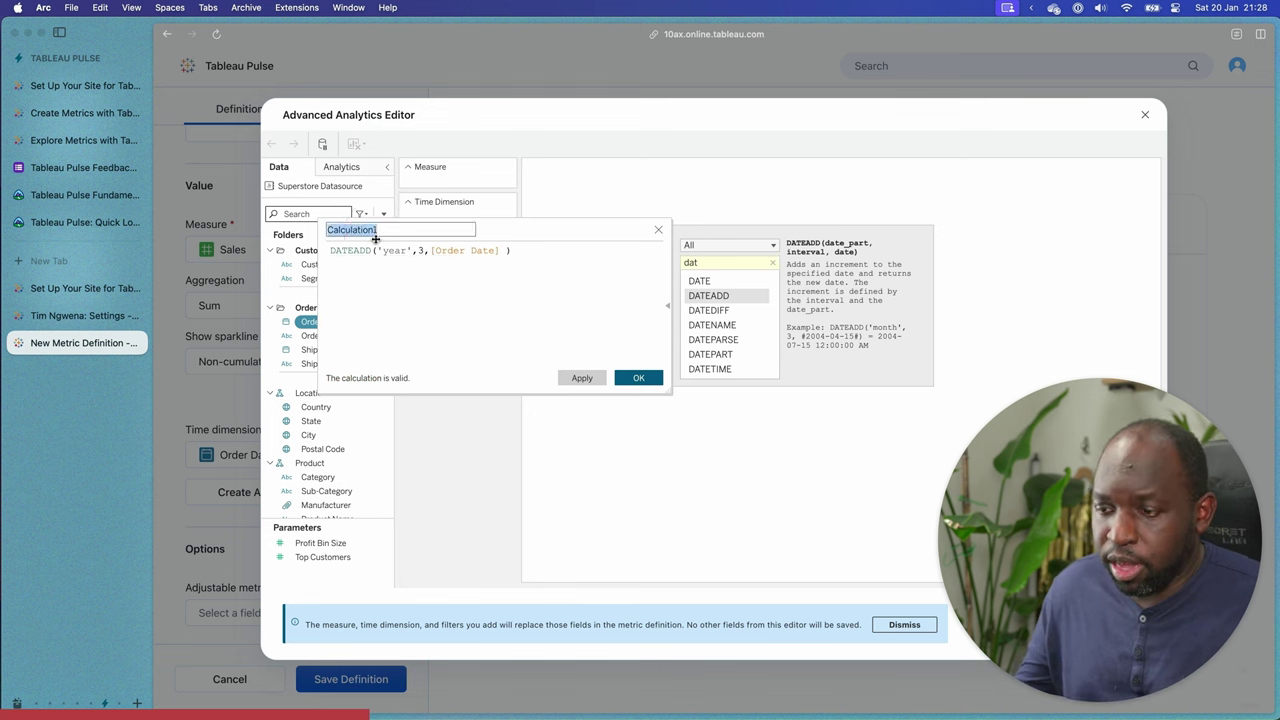
Name the calculated field "Order date +3" and save it.
{"action": "key", "text": "ctrl+o"}
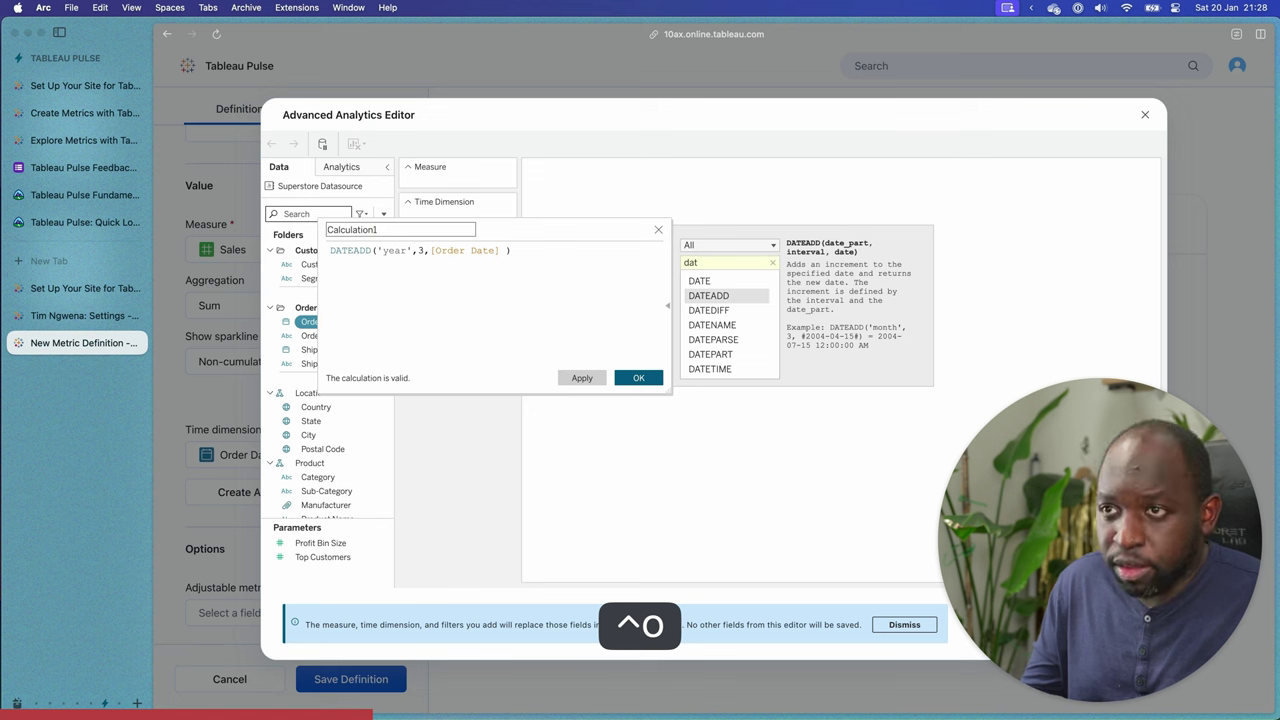
{"action": "double_click", "coordinate": [378, 230]}
{"action": "type", "text": "Ord"}
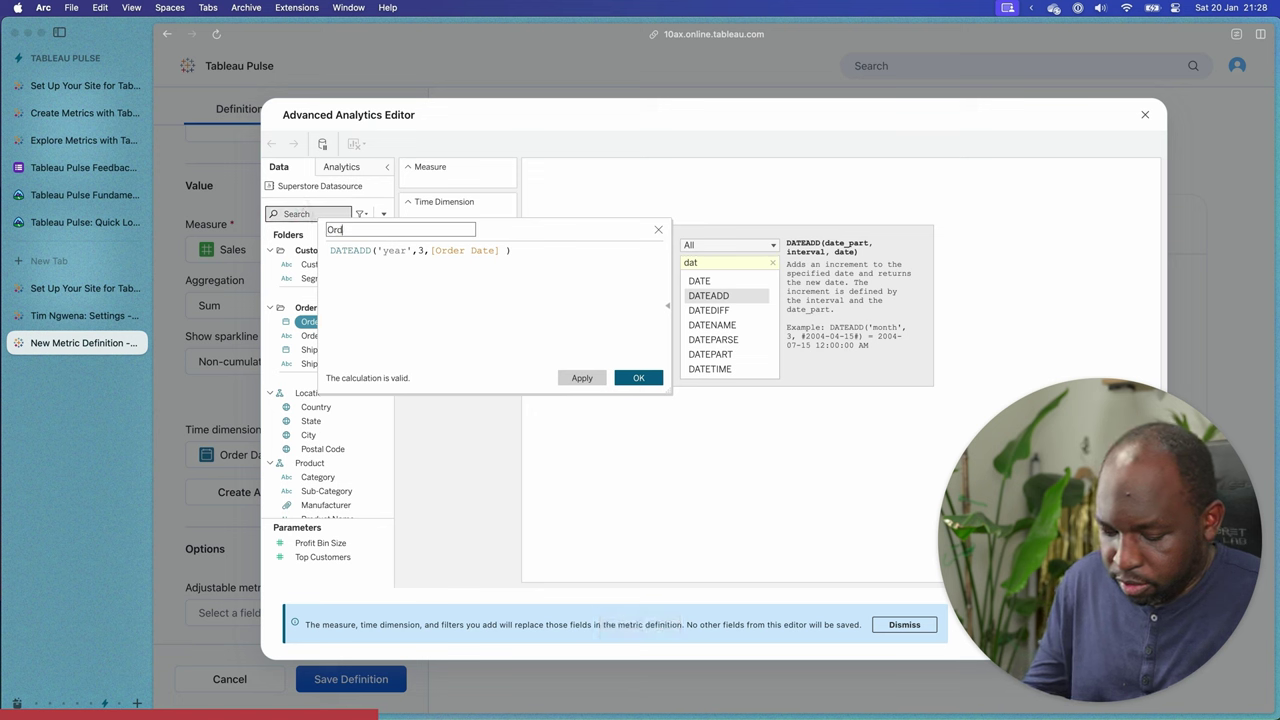
{"action": "type", "text": "er date +3"}
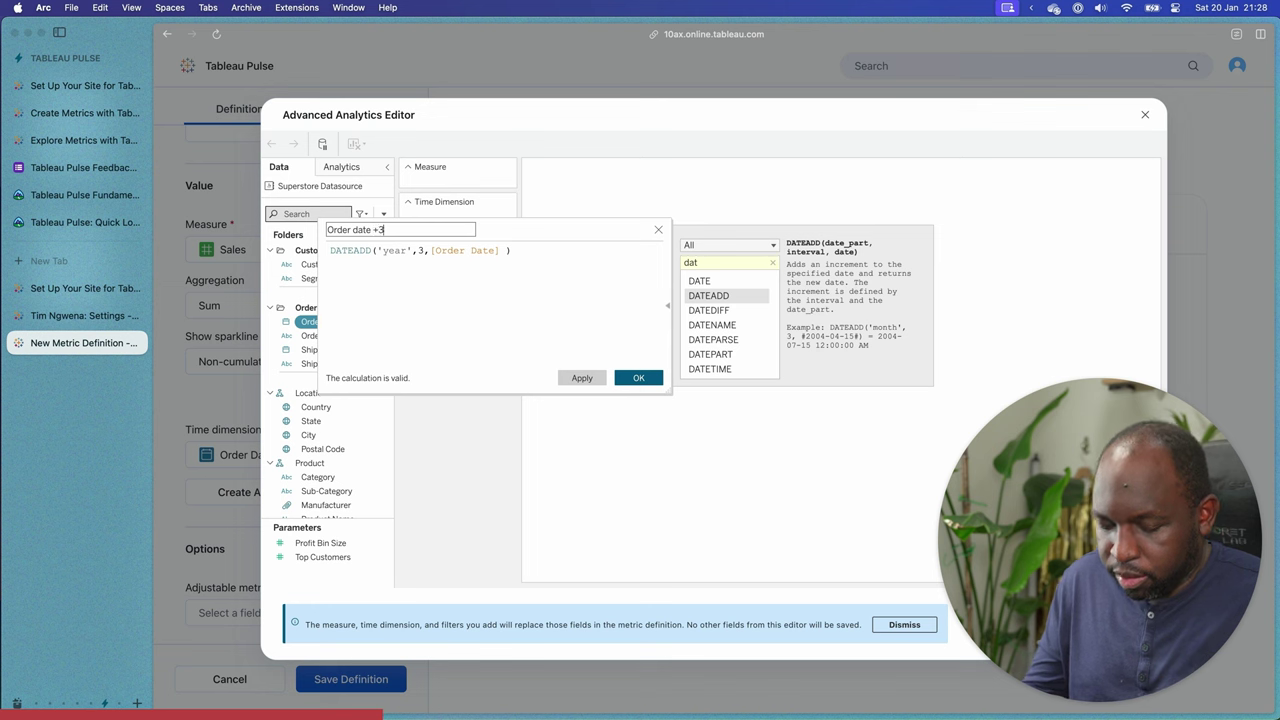
{"action": "left_click", "coordinate": [523, 337]}
{"action": "left_click", "coordinate": [603, 378]}
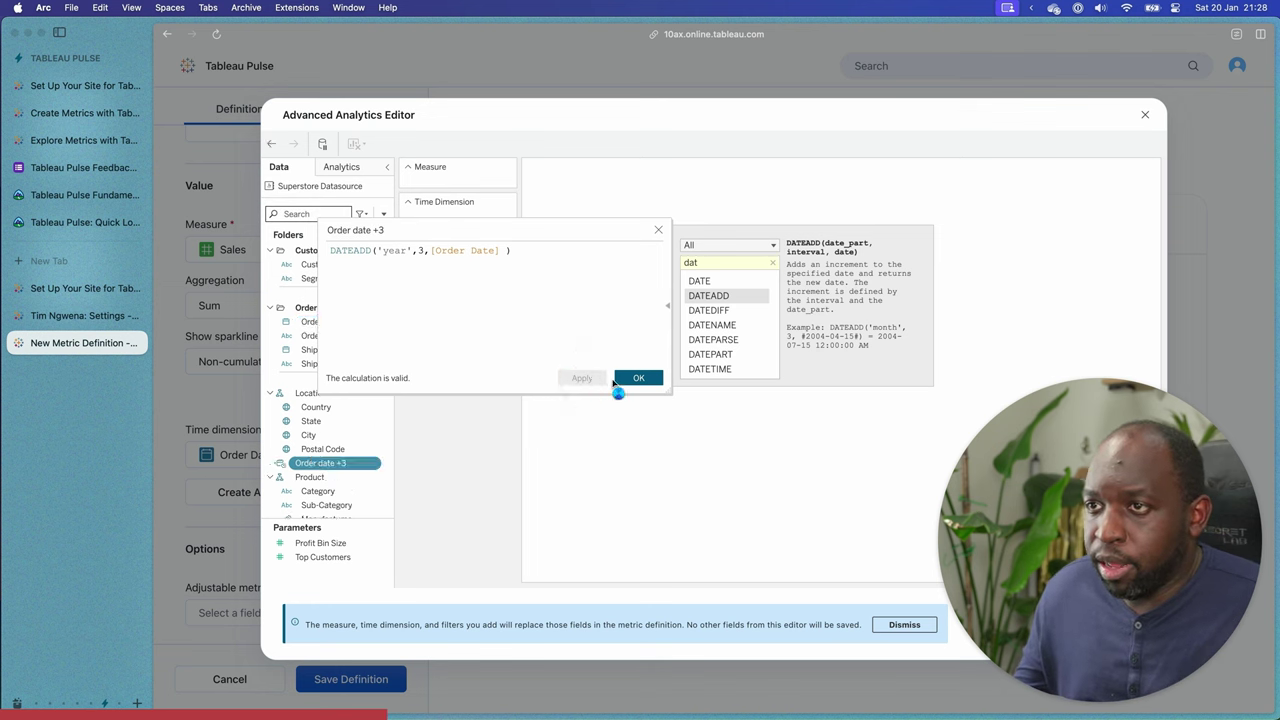
{"action": "left_click", "coordinate": [638, 377]}
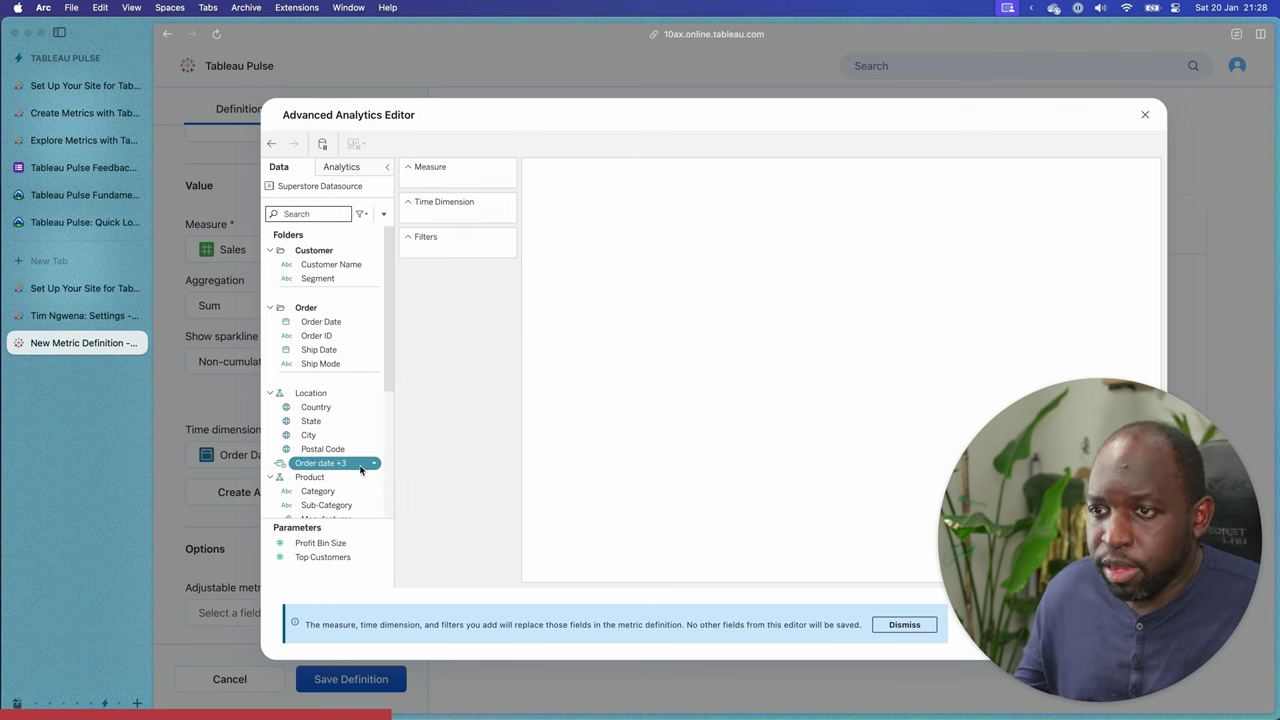
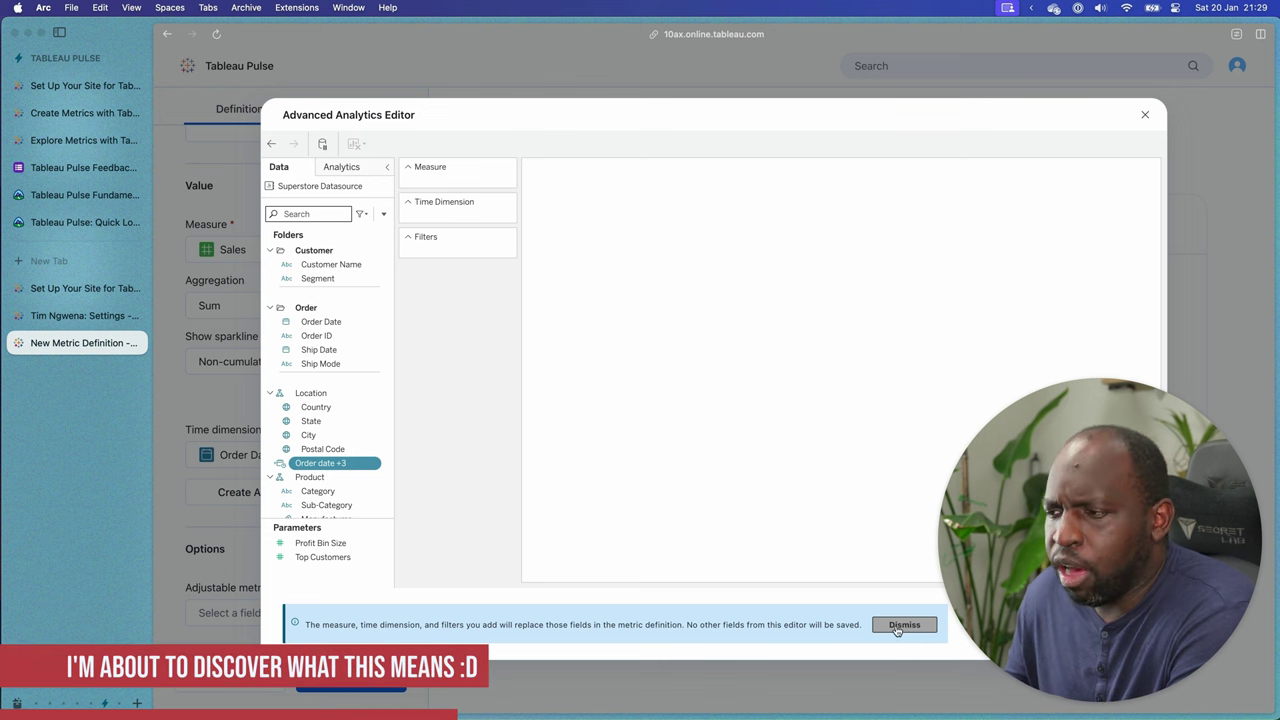
Dismiss the editor's information notice and add Order date +3 as the time dimension.
{"action": "left_click", "coordinate": [901, 630]}
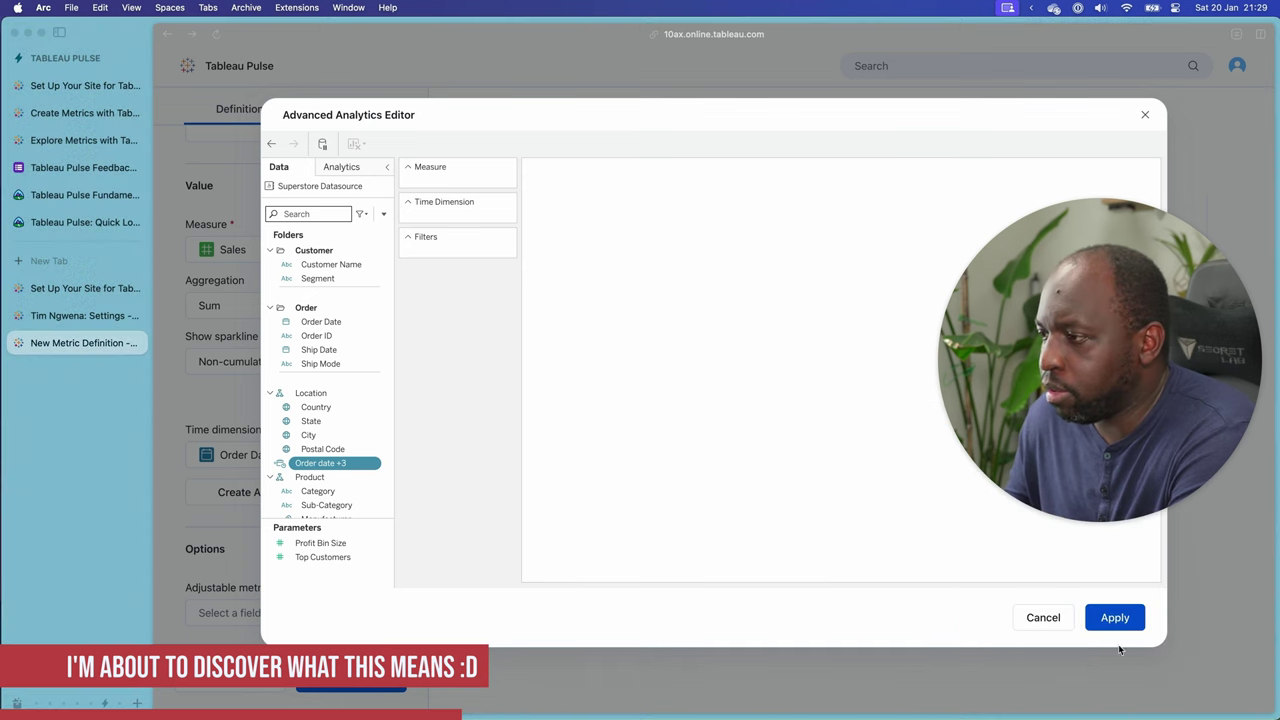
{"action": "left_click", "coordinate": [1115, 617]}
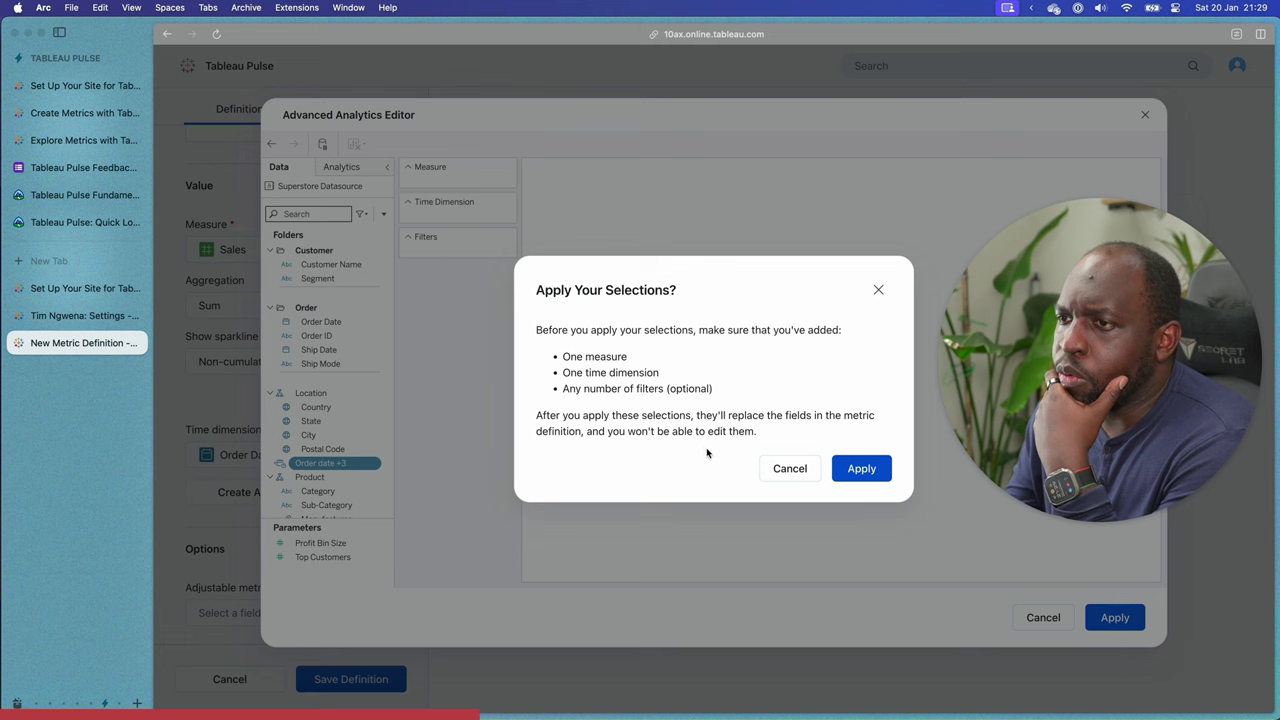
{"action": "left_click", "coordinate": [880, 290]}
{"action": "left_click_drag", "start_coordinate": [316, 464], "coordinate": [456, 210]}
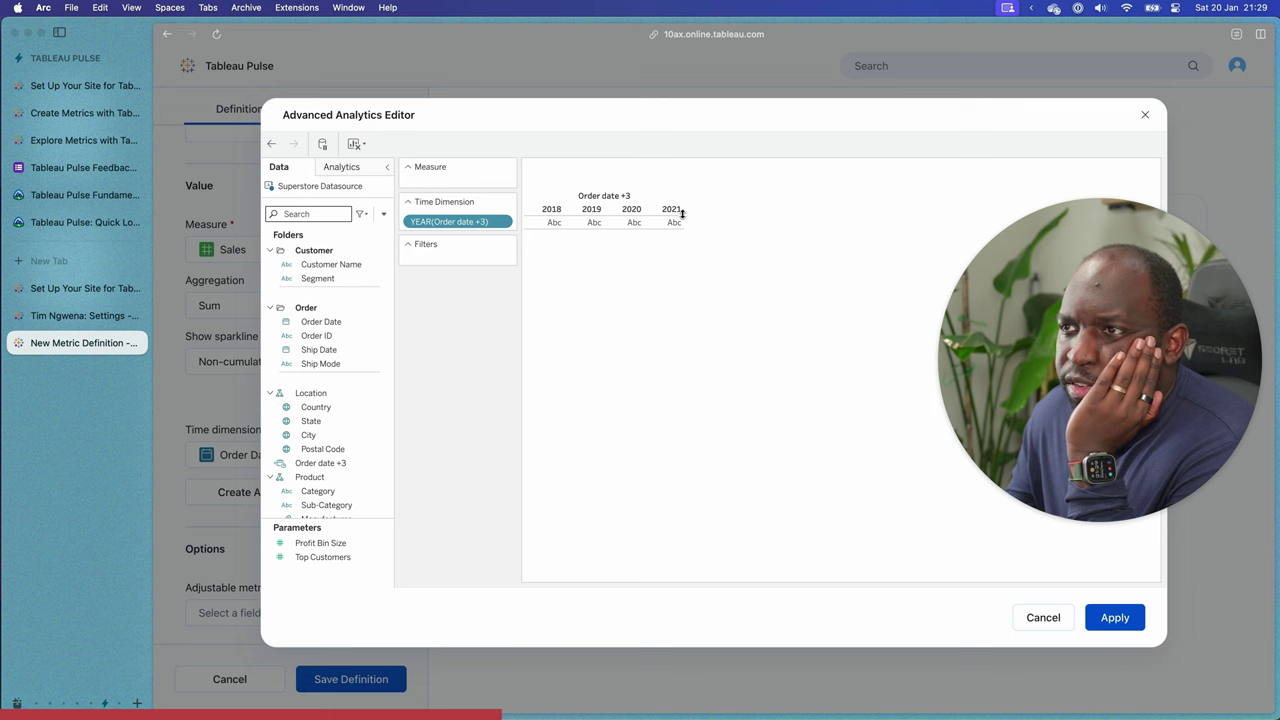
Edit the Order date +3 formula, applying an interval of 5 years first and saving it with 6 years.
{"action": "right_click", "coordinate": [330, 463]}
{"action": "left_click", "coordinate": [302, 221]}
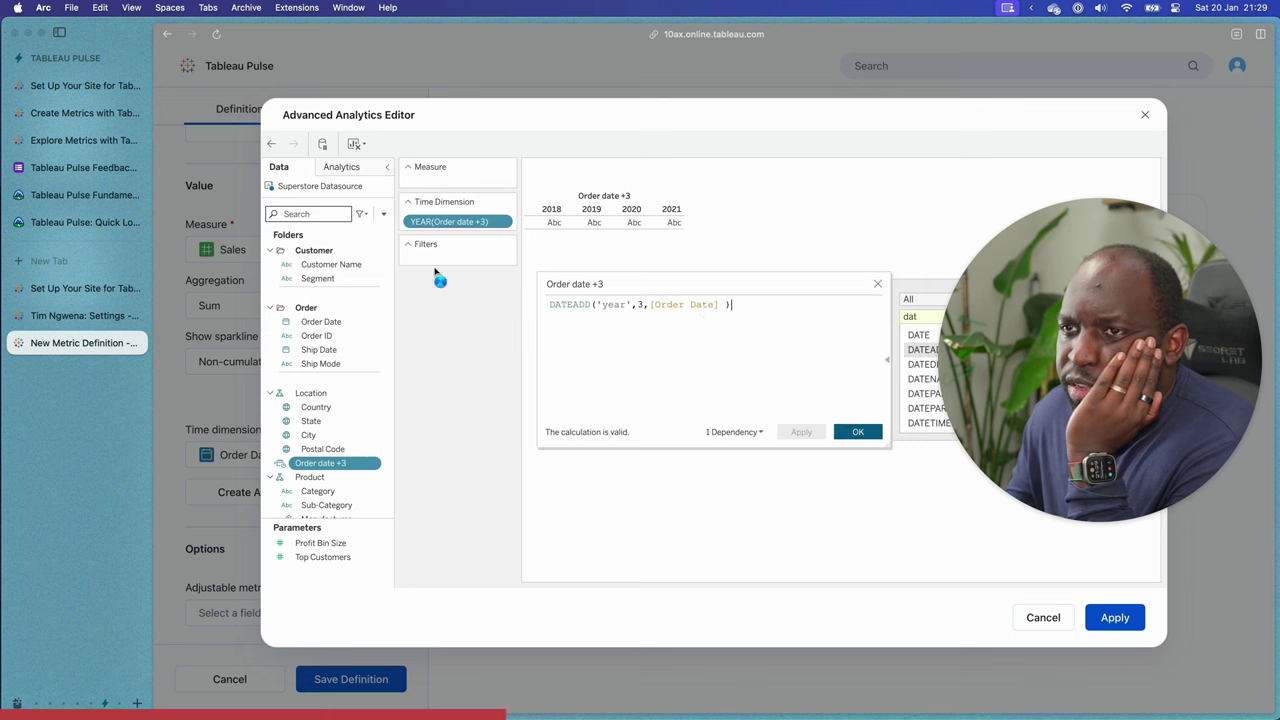
{"action": "key", "text": "BackSpace"}
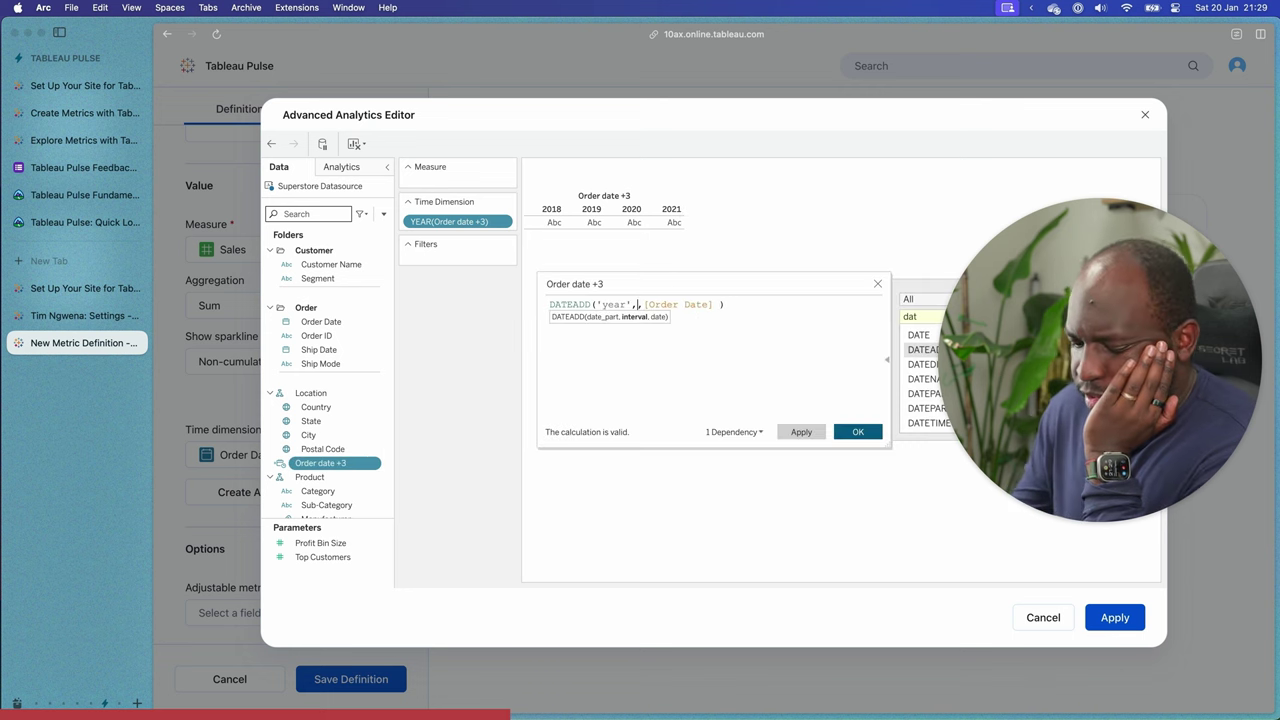
{"action": "left_click", "coordinate": [806, 434]}
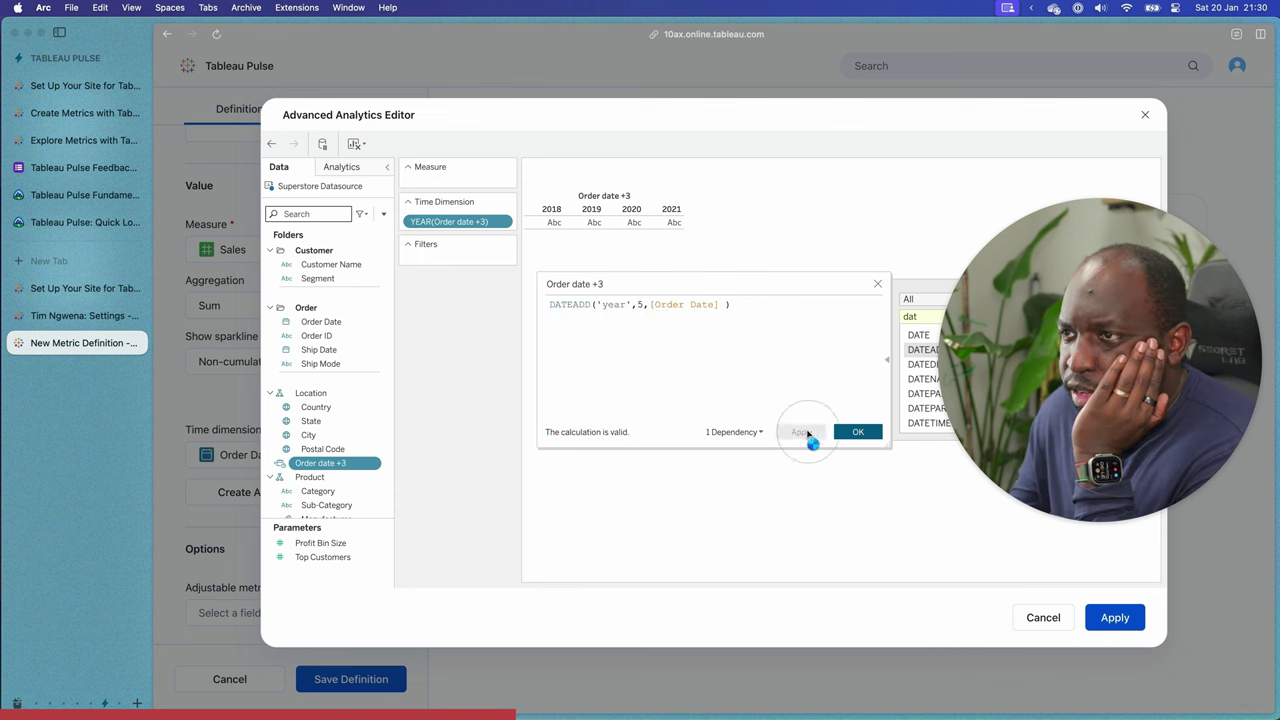
{"action": "left_click", "coordinate": [641, 304]}
{"action": "type", "text": "5"}
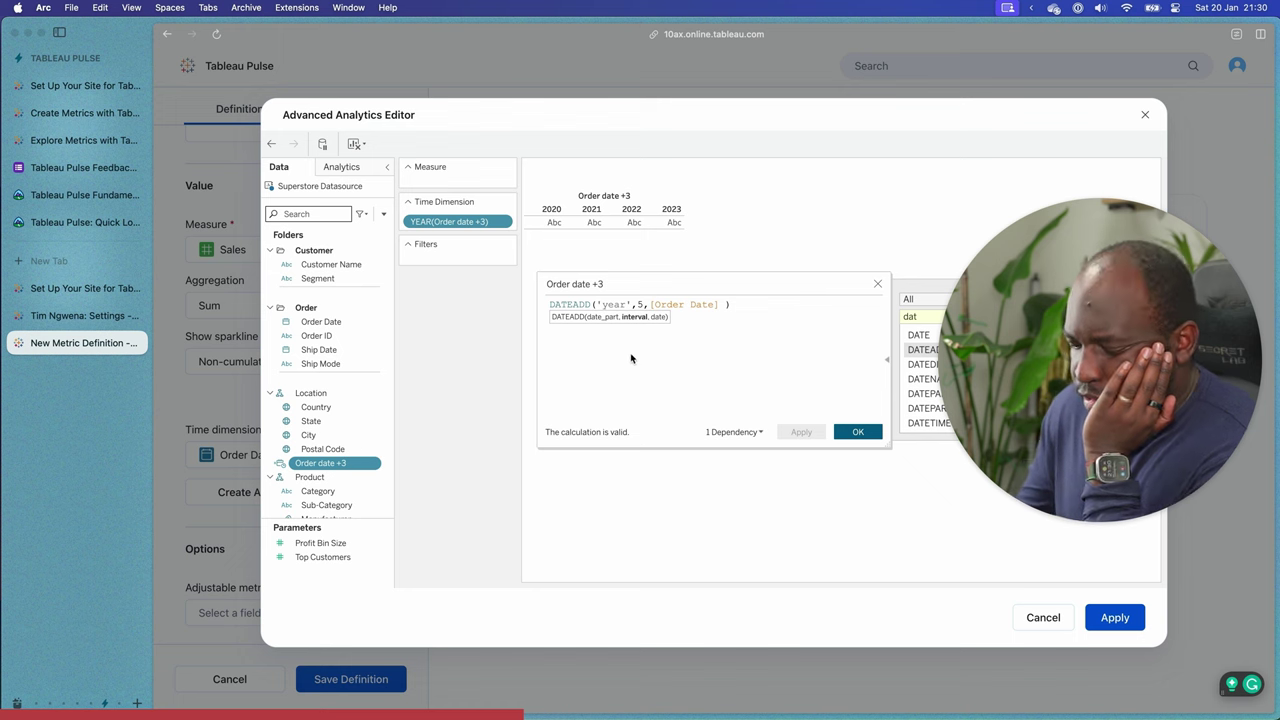
{"action": "left_click", "coordinate": [792, 432]}
{"action": "left_click", "coordinate": [641, 400]}
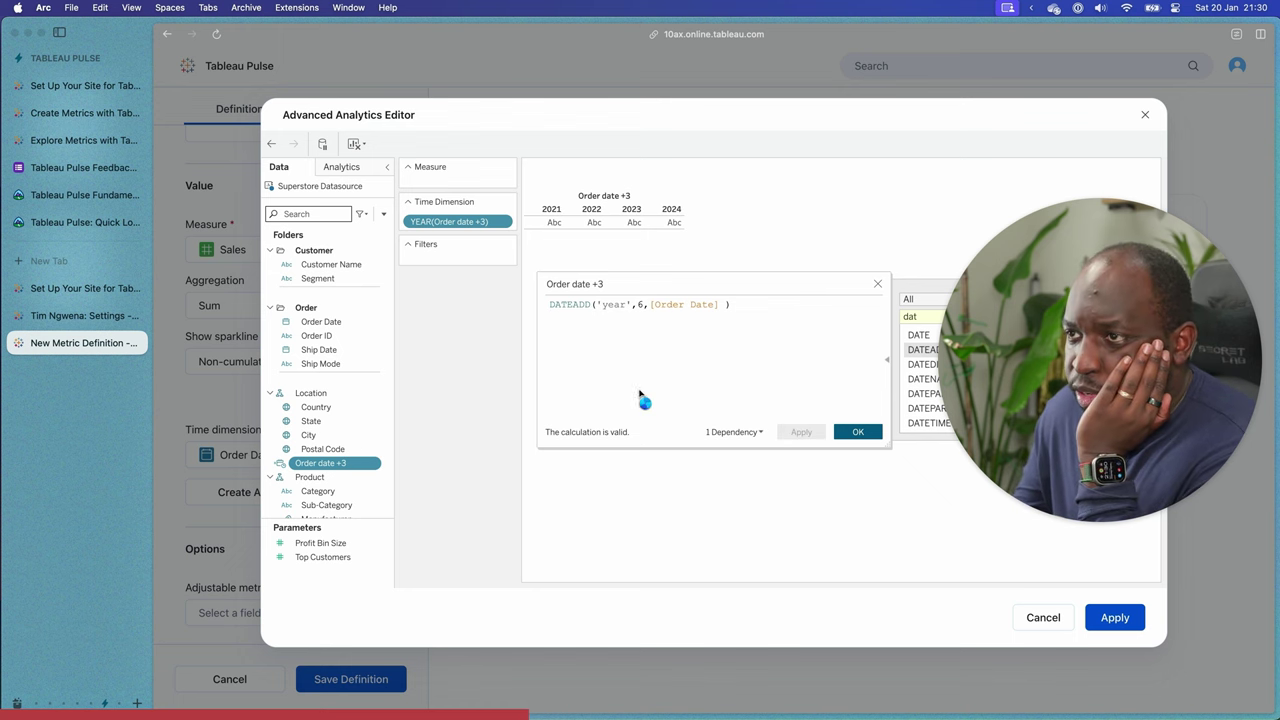
{"action": "left_click", "coordinate": [866, 433]}
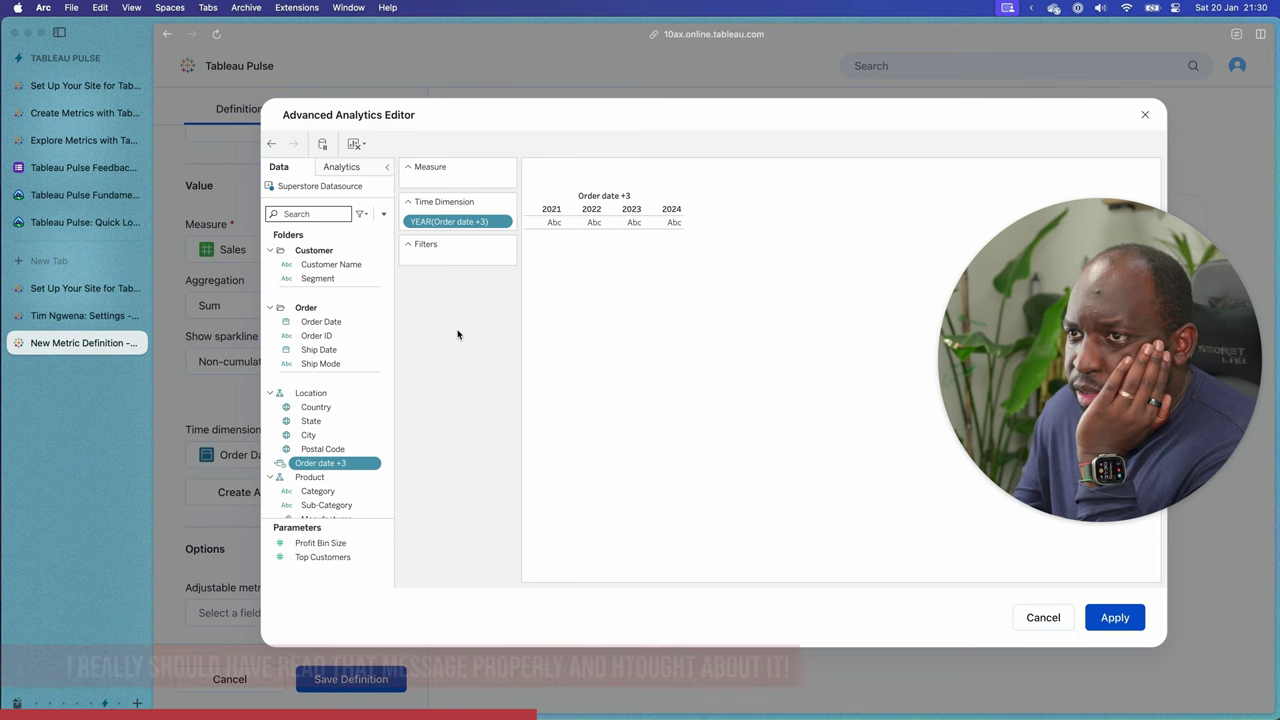
Try to apply the advanced editor selections with only the time dimension added.
{"action": "left_click", "coordinate": [1116, 619]}
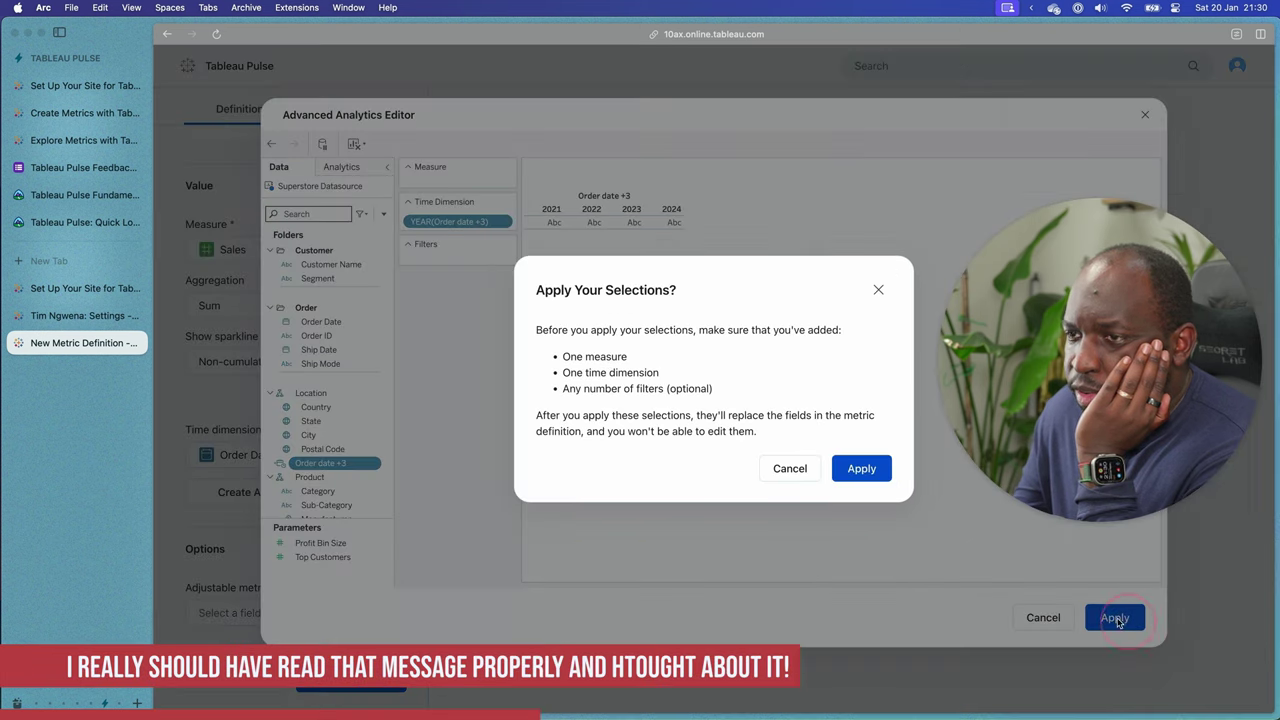
{"action": "left_click", "coordinate": [861, 470]}
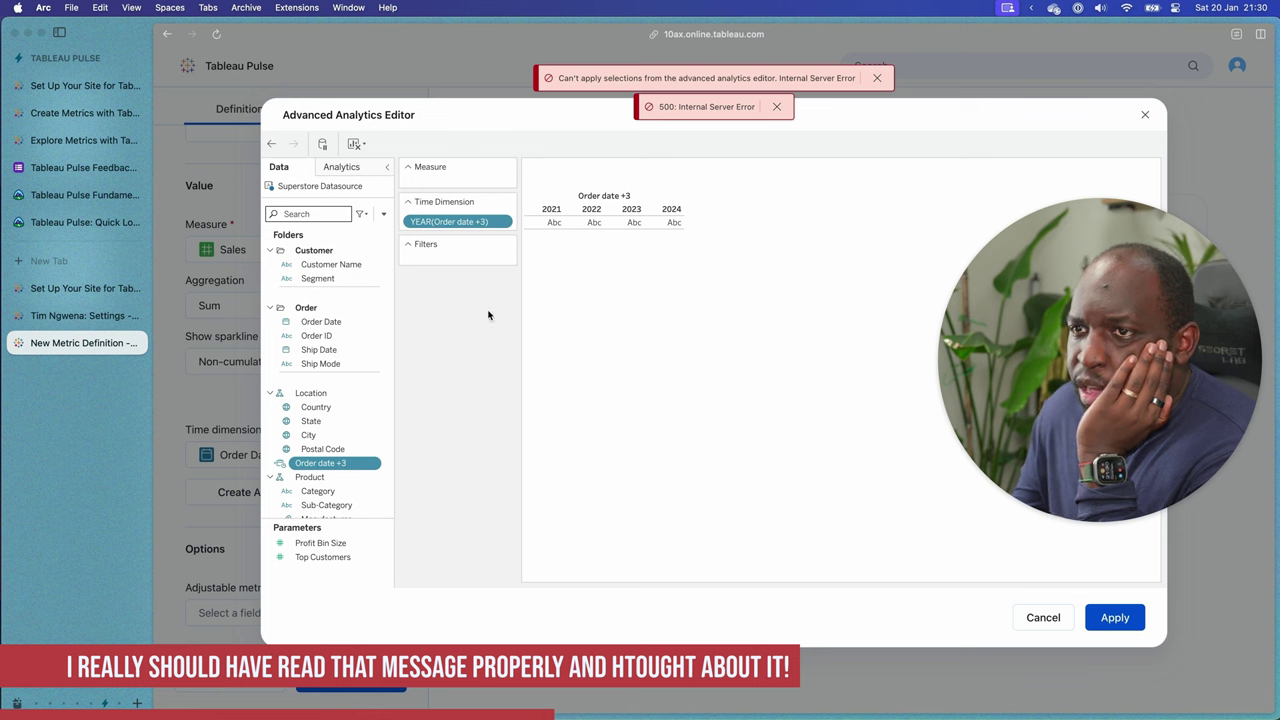
Add Sales as the measure and apply the selections to the metric definition.
{"action": "scroll", "coordinate": [330, 450], "scroll_direction": "down", "scroll_amount": 5}
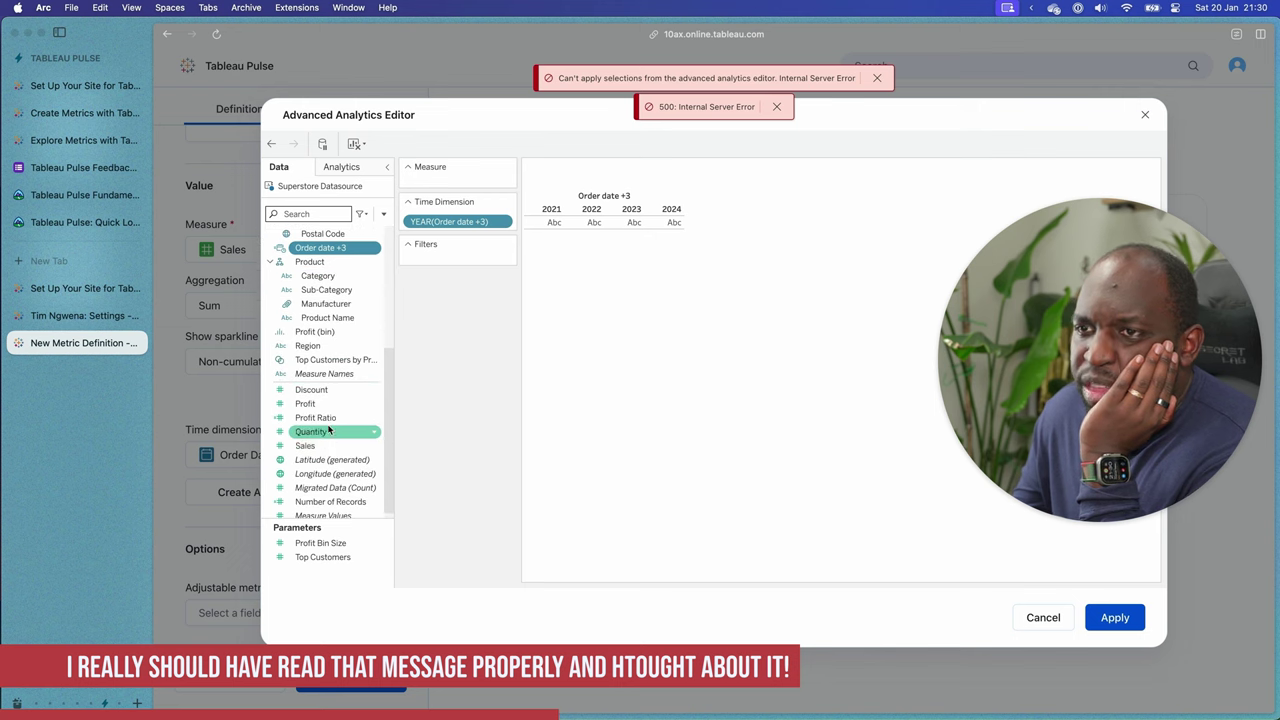
{"action": "left_click_drag", "start_coordinate": [321, 445], "coordinate": [457, 186]}
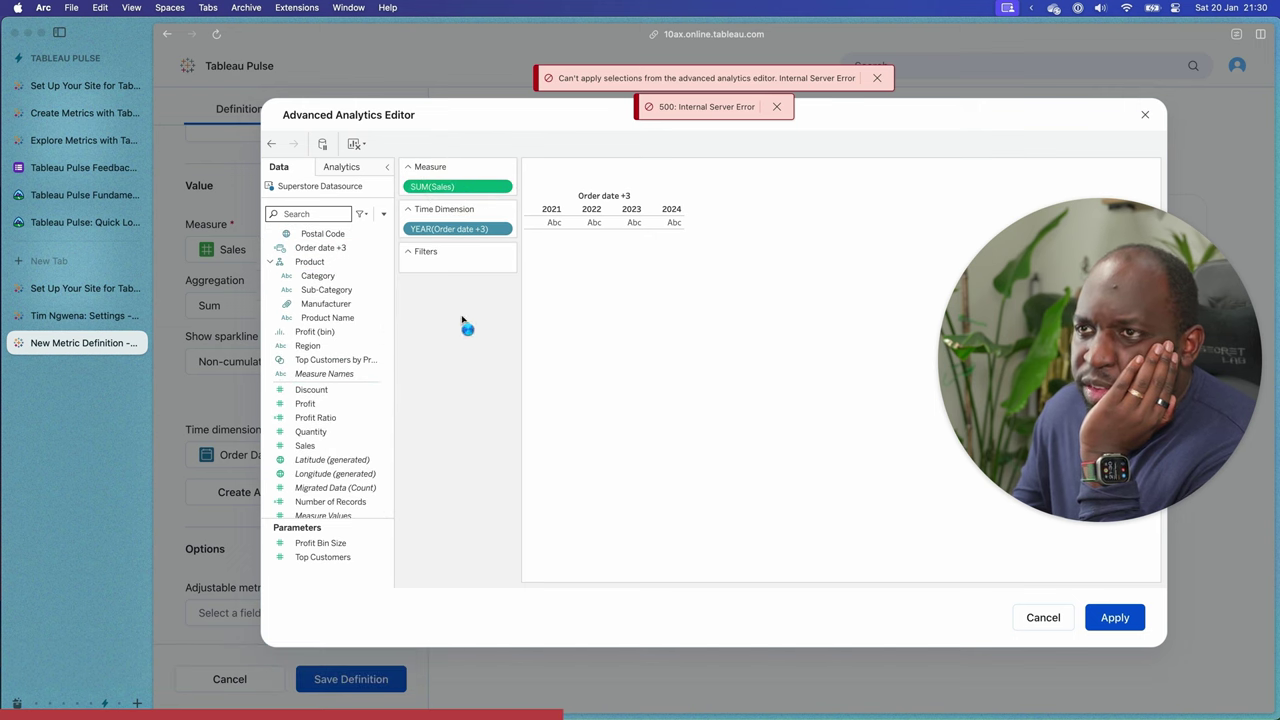
{"action": "mouse_move", "coordinate": [734, 223]}
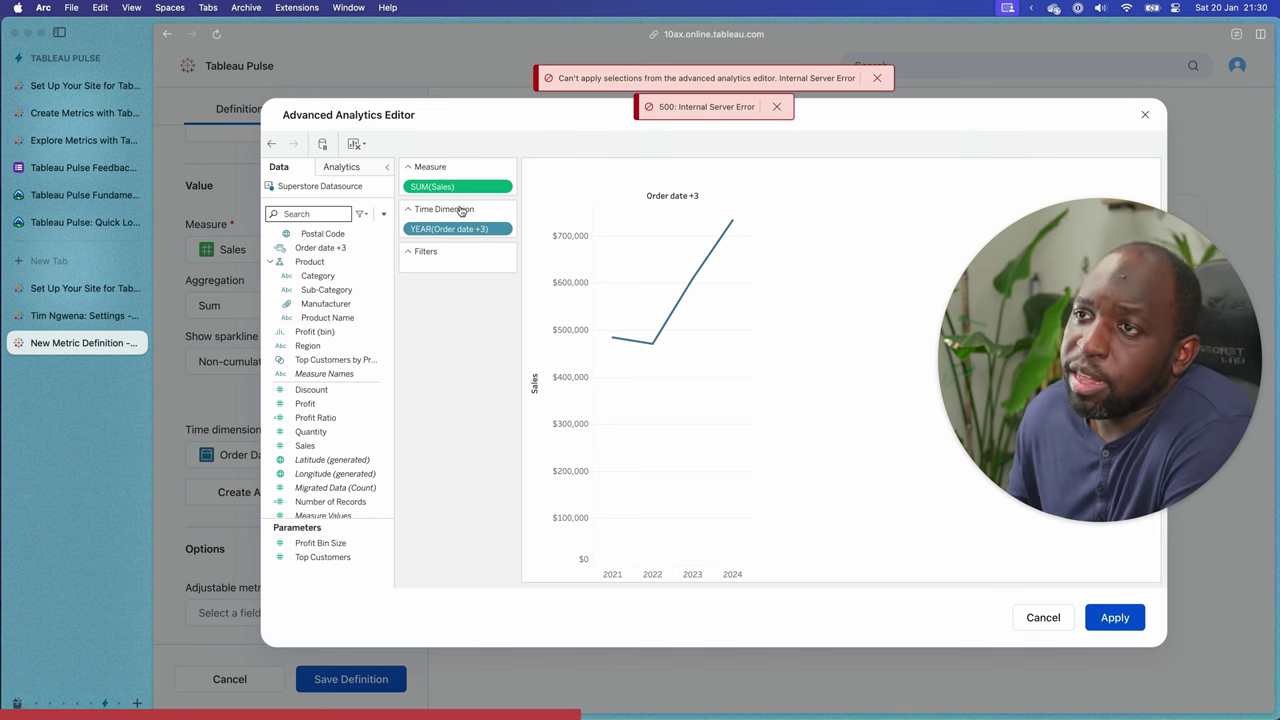
{"action": "left_click", "coordinate": [1113, 618]}
{"action": "left_click", "coordinate": [858, 469]}
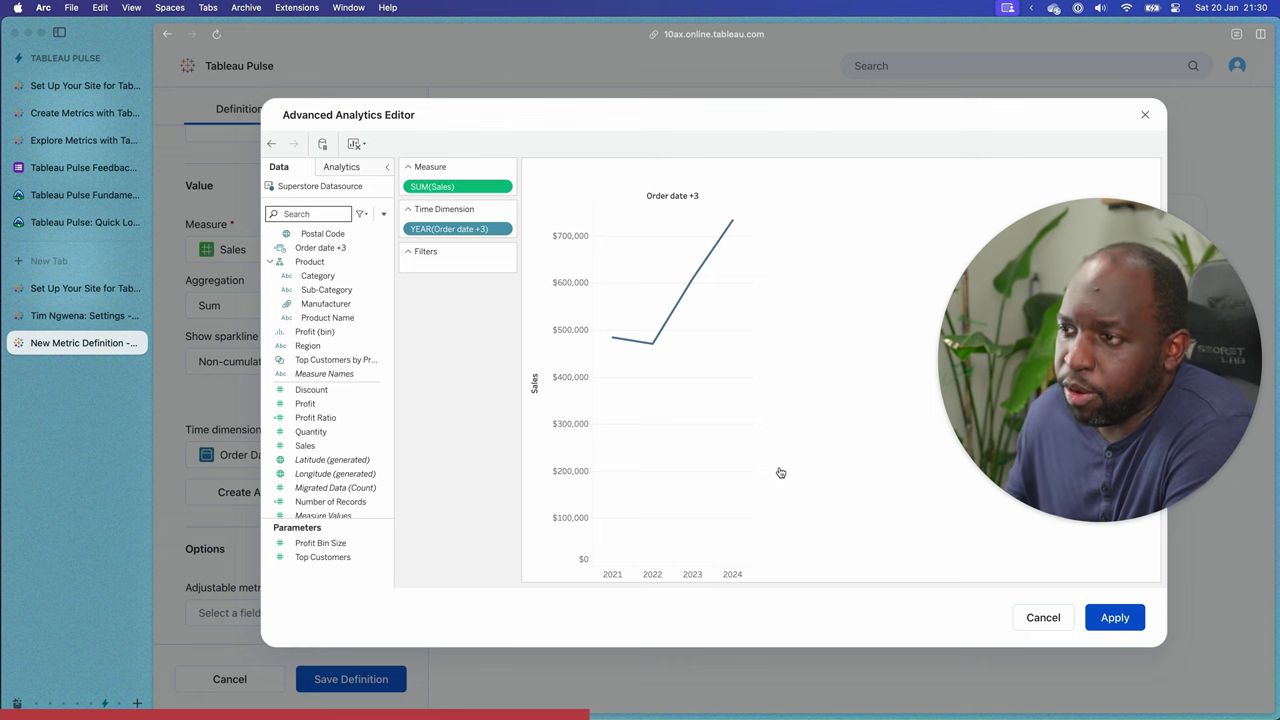
Apply the advanced editor's Sales measure and Order date +3 time dimension to the metric definition.
{"action": "left_click", "coordinate": [1100, 618]}
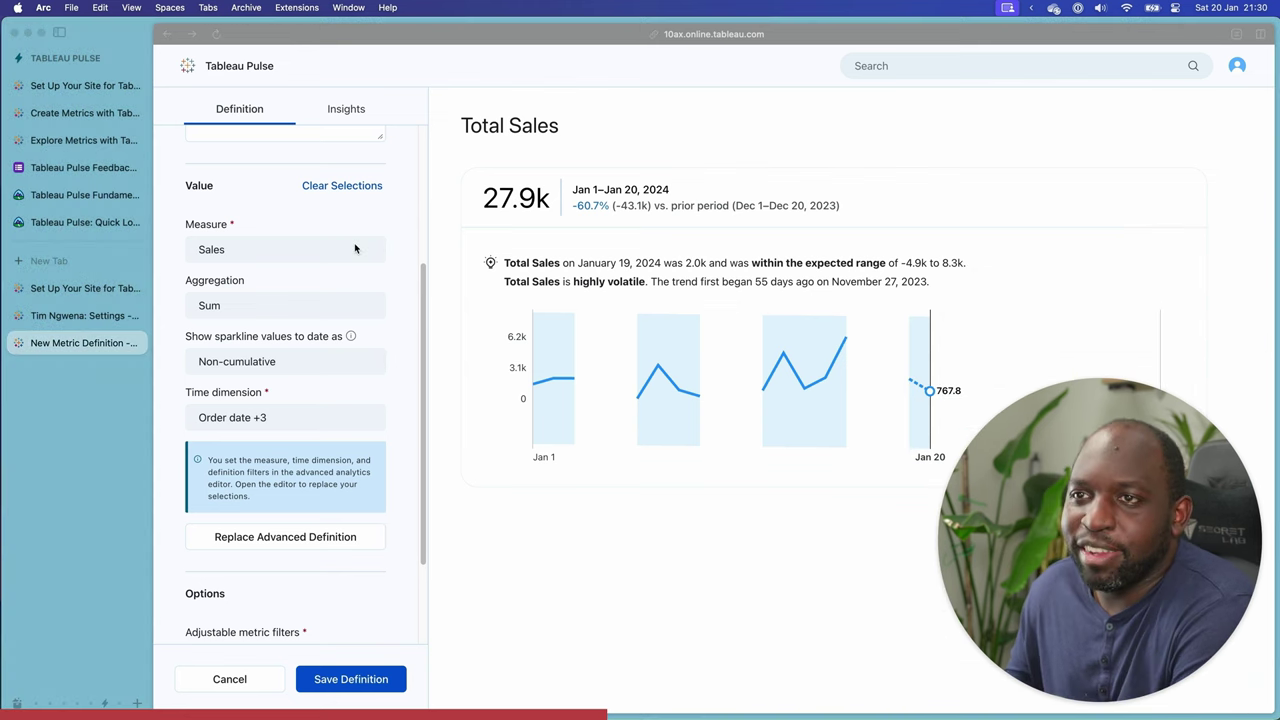
{"action": "key", "text": "ctrl+a"}
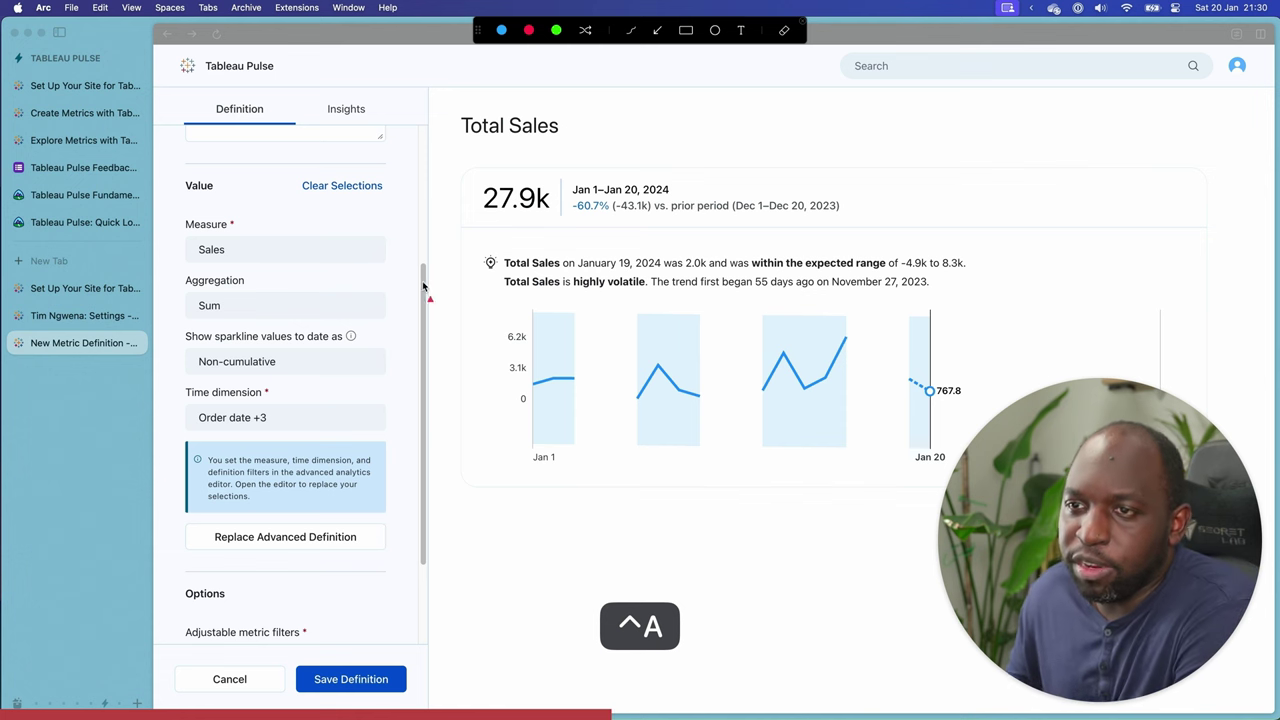
{"action": "left_click_drag", "start_coordinate": [415, 326], "coordinate": [336, 408]}
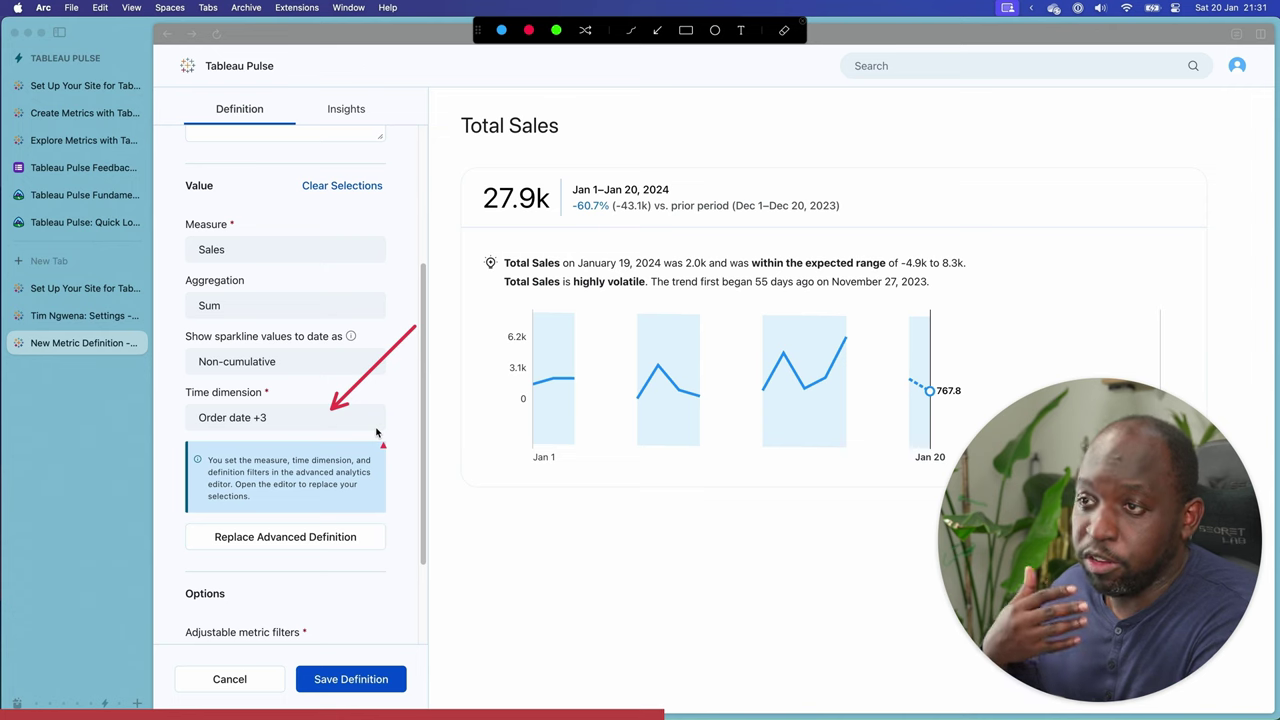
{"action": "key", "text": "ctrl+a"}
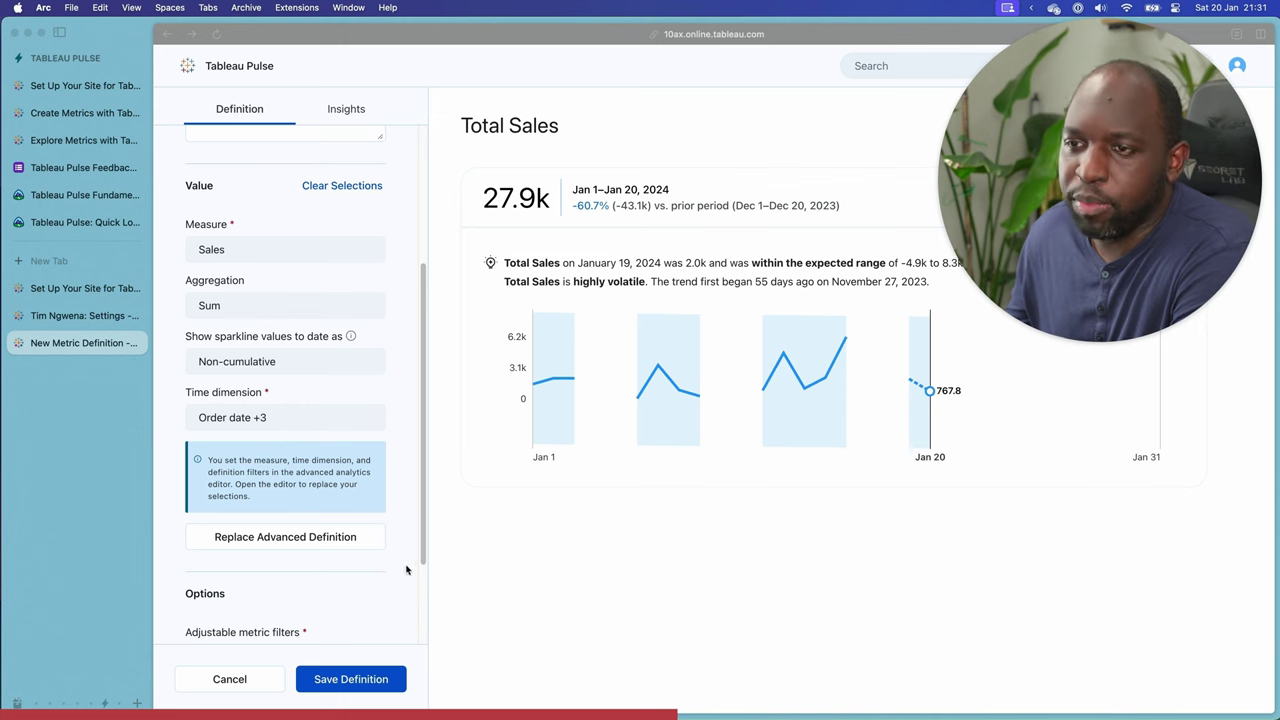
Add Country, Category and Sub-Category as adjustable metric filters in the metric's options.
{"action": "left_click_drag", "start_coordinate": [419, 428], "coordinate": [429, 506]}
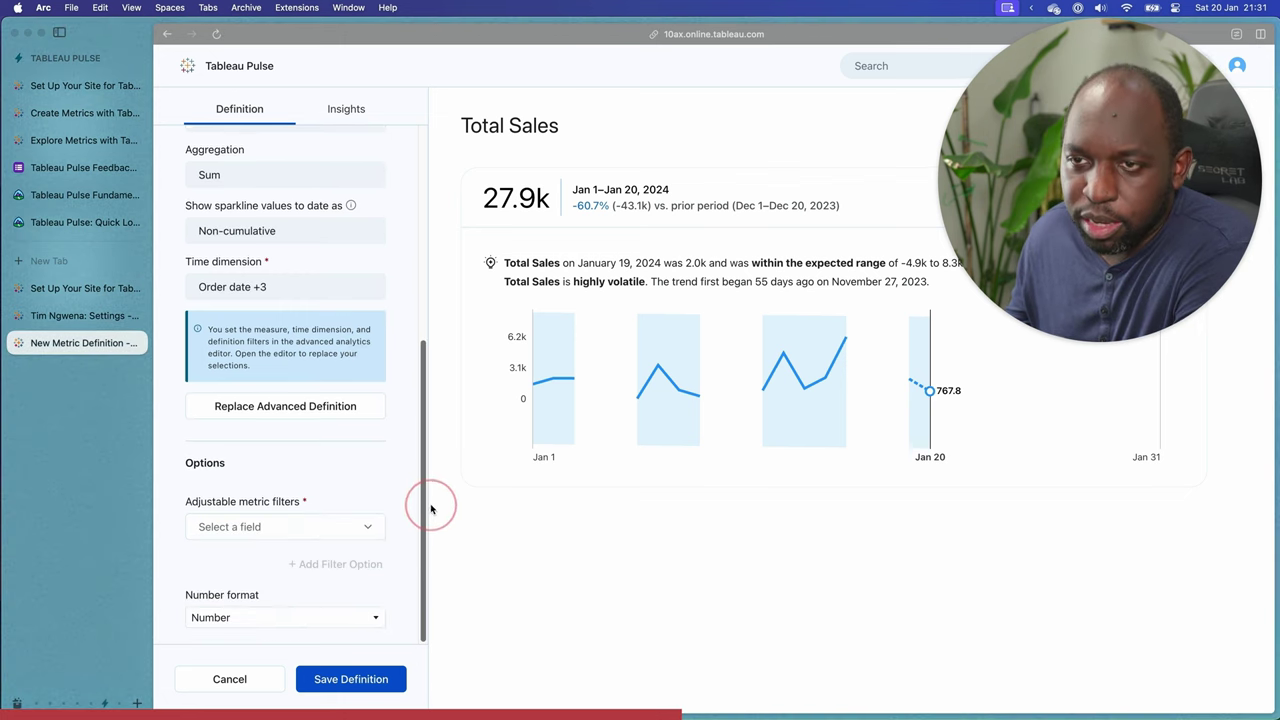
{"action": "left_click", "coordinate": [333, 537]}
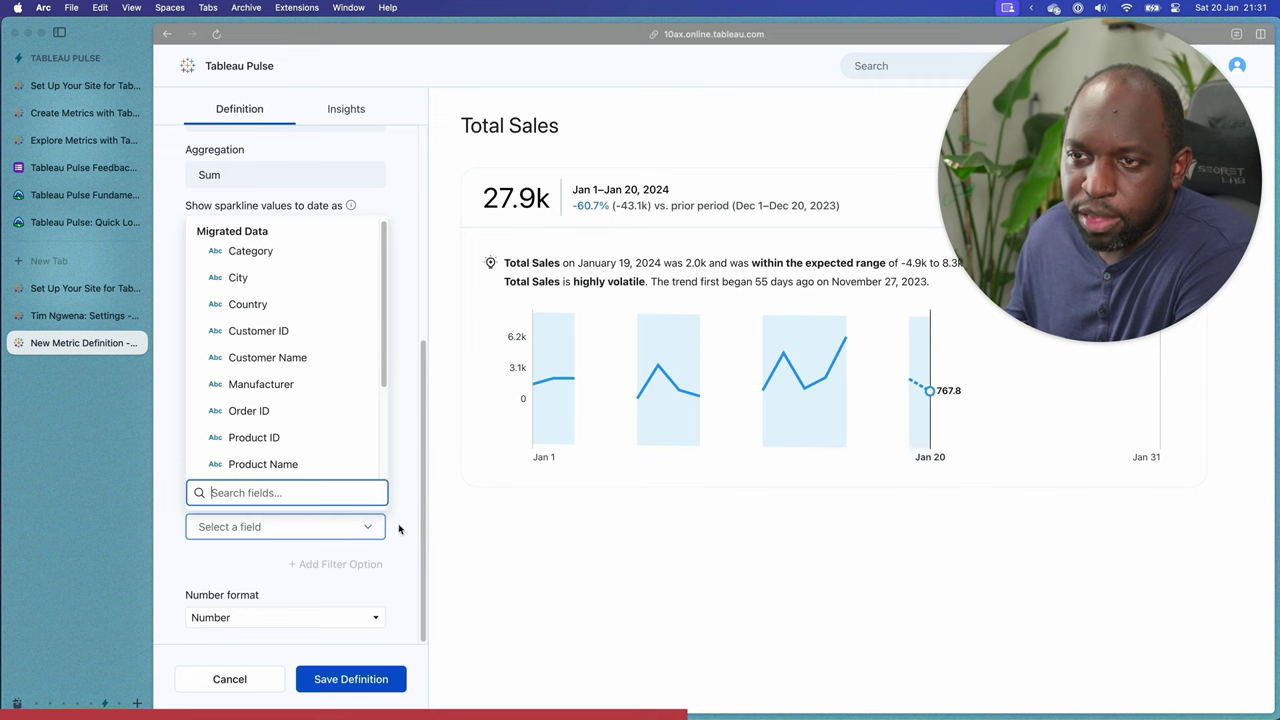
{"action": "left_click", "coordinate": [307, 305]}
{"action": "left_click", "coordinate": [335, 564]}
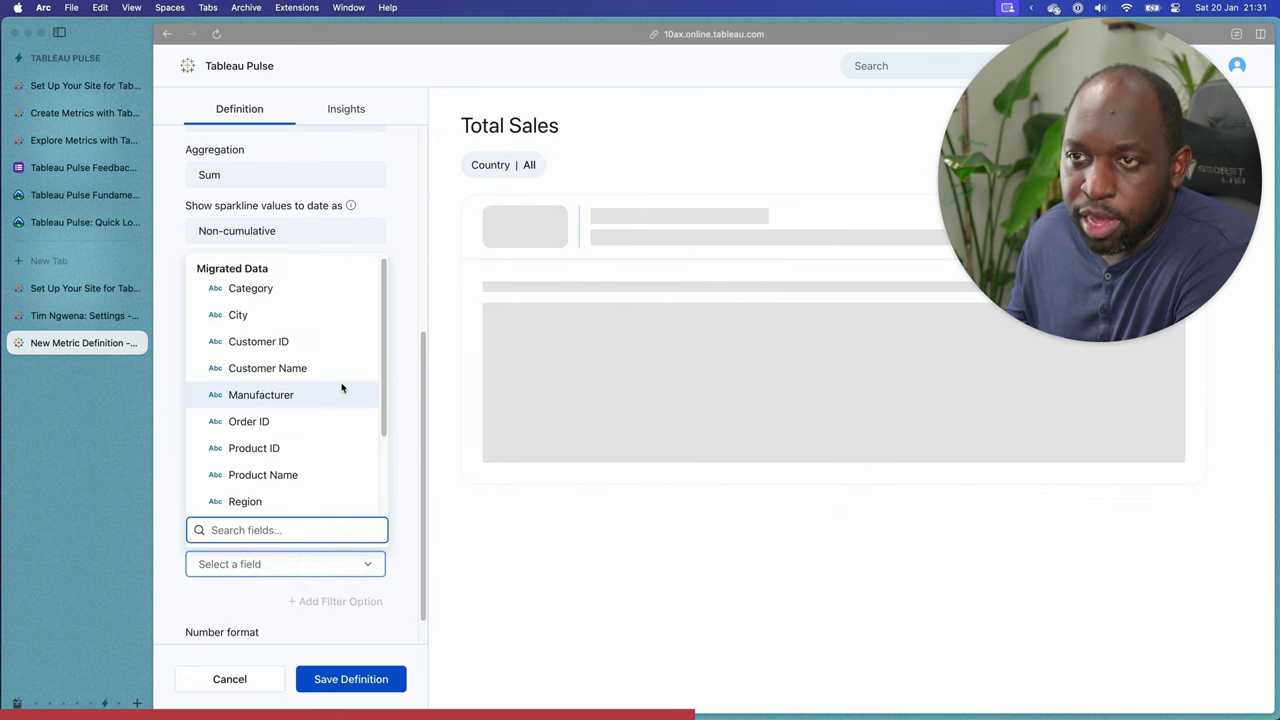
{"action": "left_click", "coordinate": [286, 290]}
{"action": "left_click", "coordinate": [340, 600]}
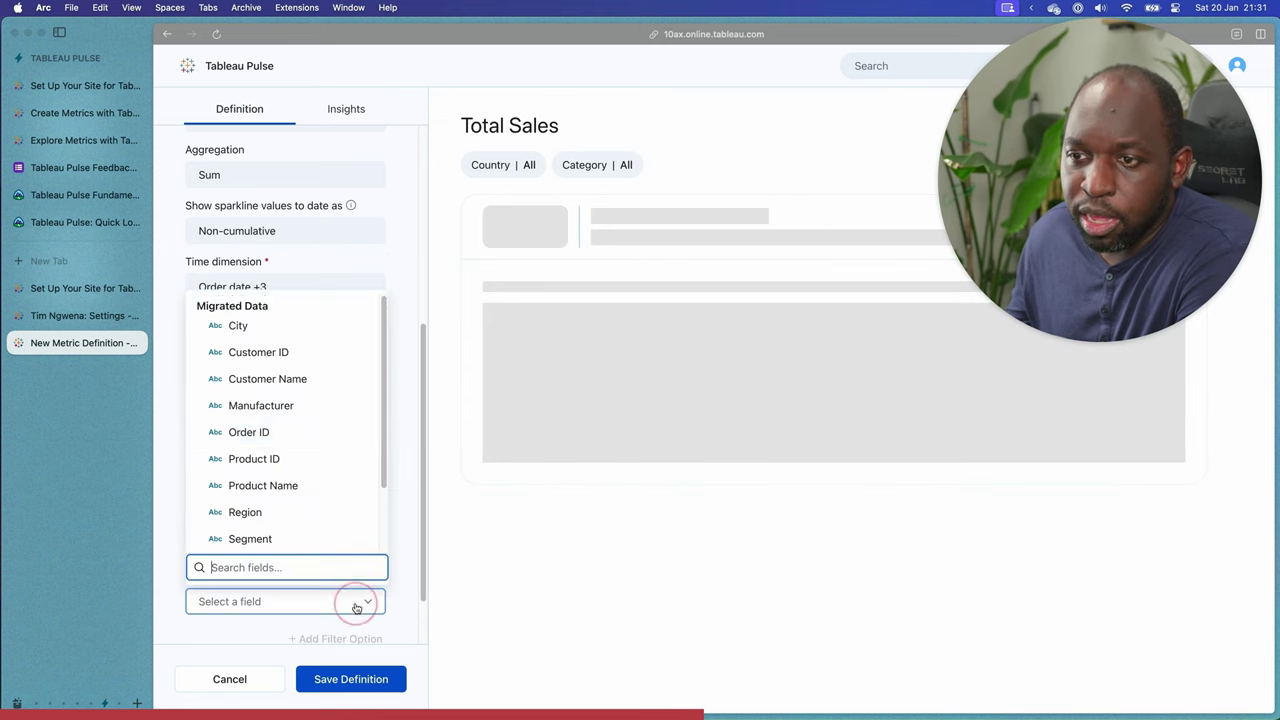
{"action": "scroll", "coordinate": [325, 430], "scroll_direction": "down", "scroll_amount": 3}
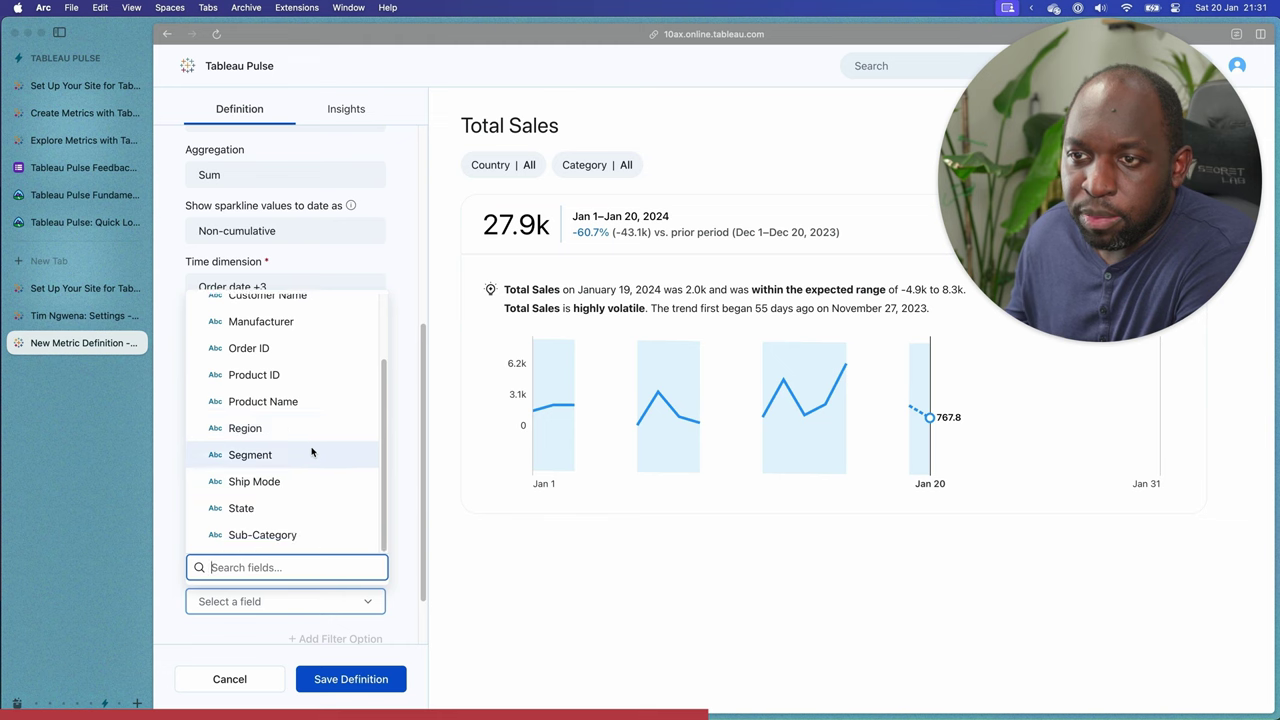
{"action": "left_click", "coordinate": [294, 535]}
Add Ship Mode, Manufacturer and Customer Name as further adjustable metric filters.
{"action": "scroll", "coordinate": [337, 430], "scroll_direction": "down", "scroll_amount": 1}
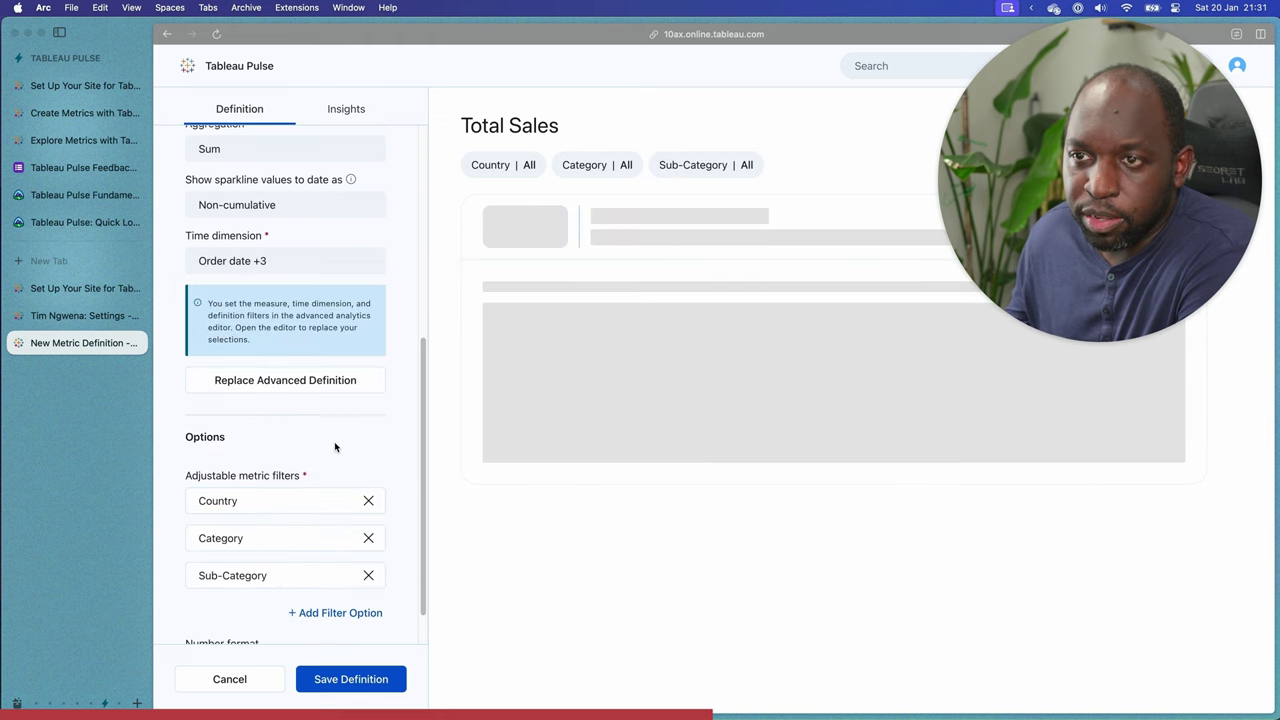
{"action": "left_click", "coordinate": [352, 615]}
{"action": "scroll", "coordinate": [308, 491], "scroll_direction": "down", "scroll_amount": 2}
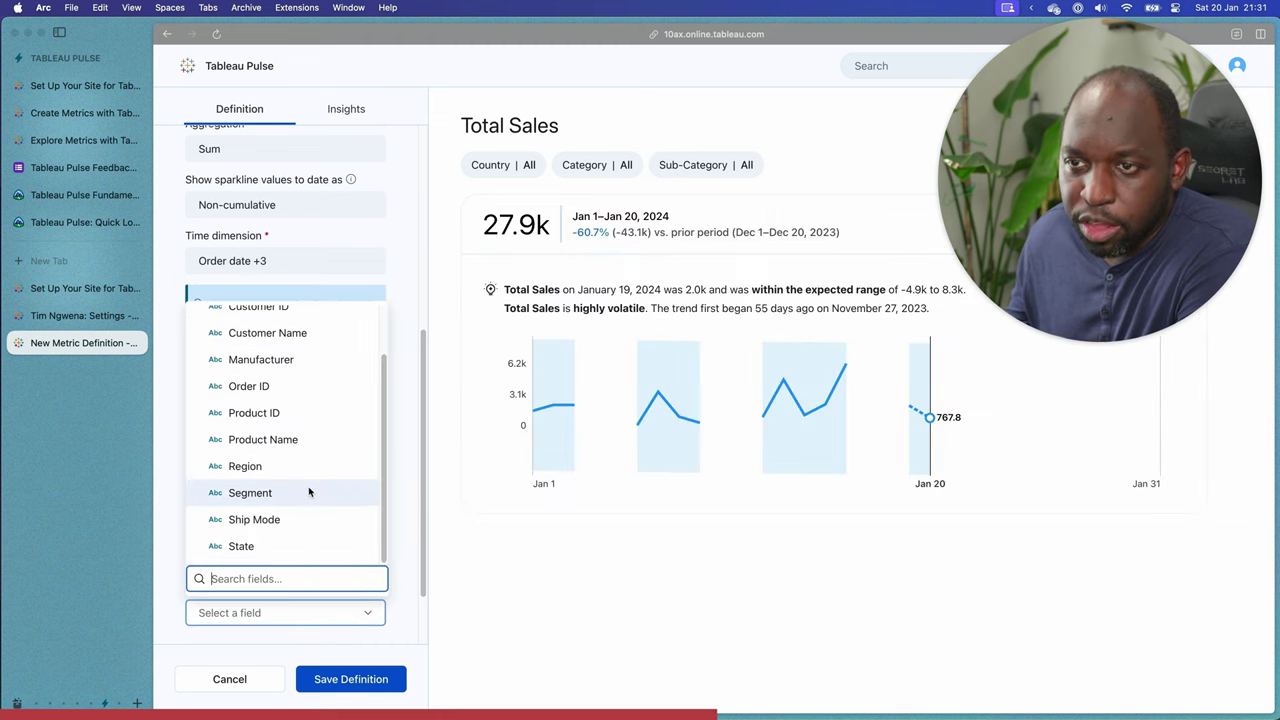
{"action": "left_click", "coordinate": [292, 522]}
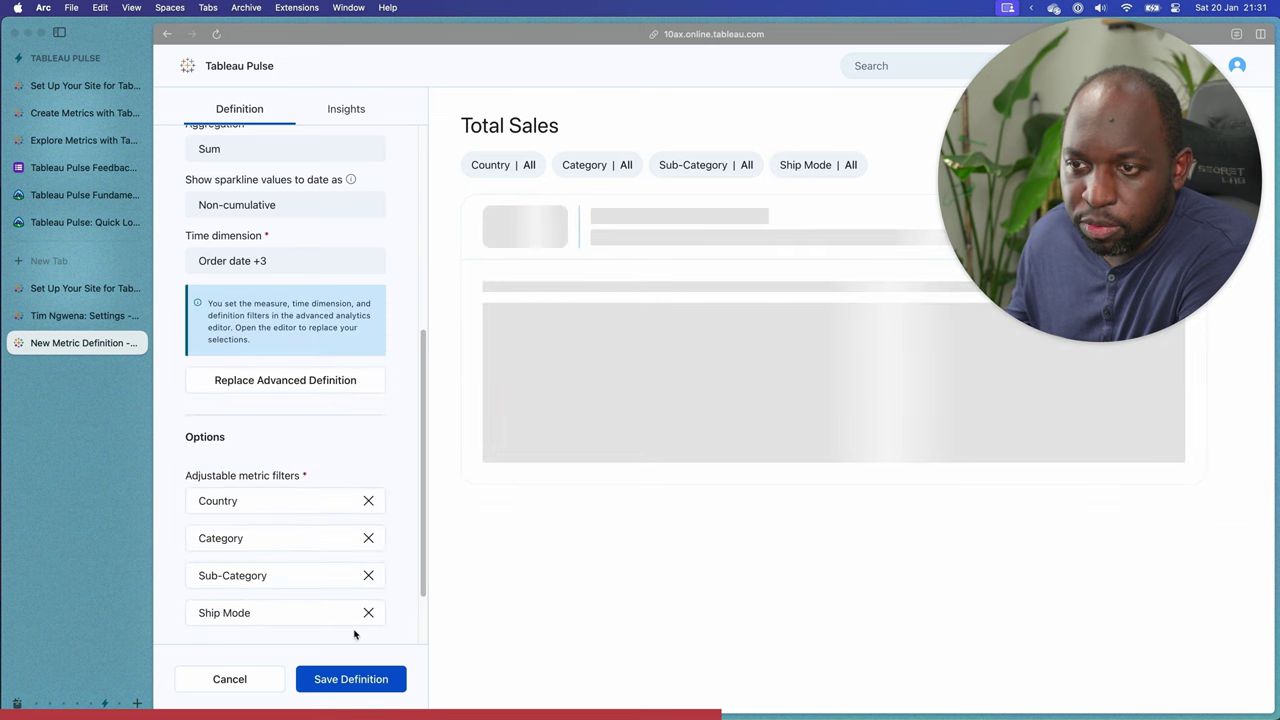
{"action": "scroll", "coordinate": [350, 600], "scroll_direction": "down", "scroll_amount": 2}
{"action": "left_click", "coordinate": [350, 567]}
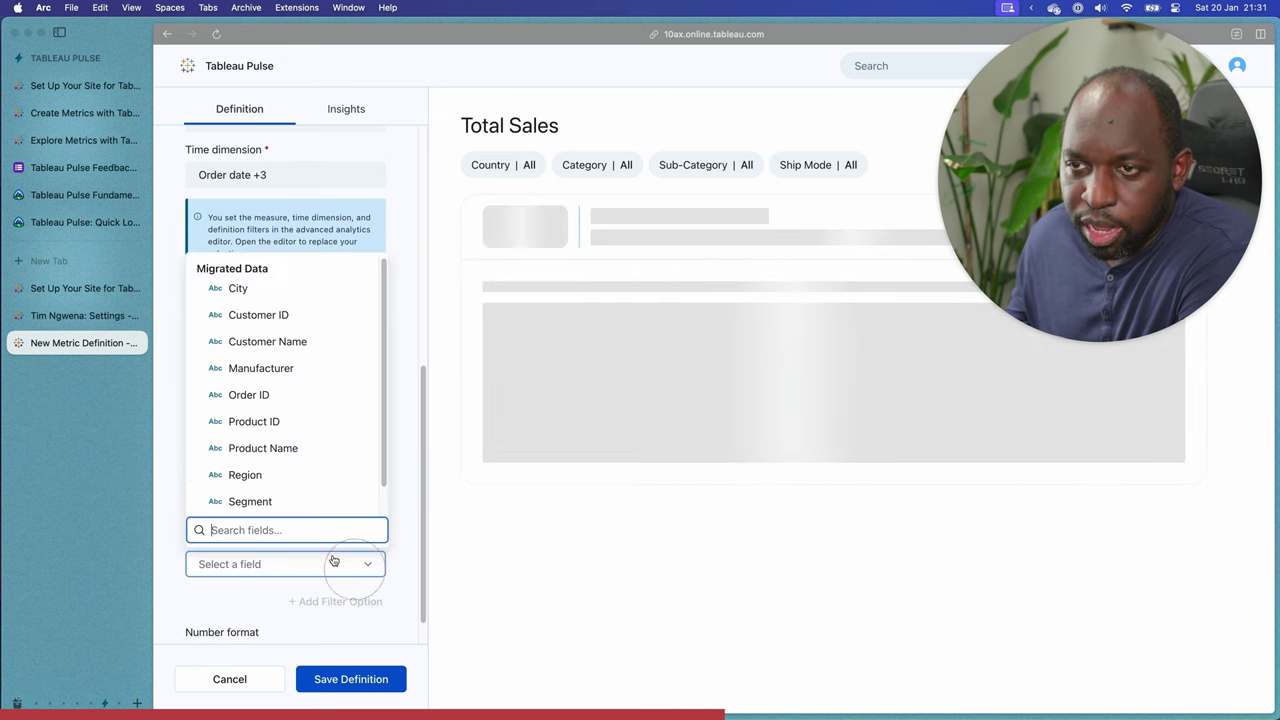
{"action": "left_click", "coordinate": [303, 371]}
{"action": "scroll", "coordinate": [322, 520], "scroll_direction": "down", "scroll_amount": 1}
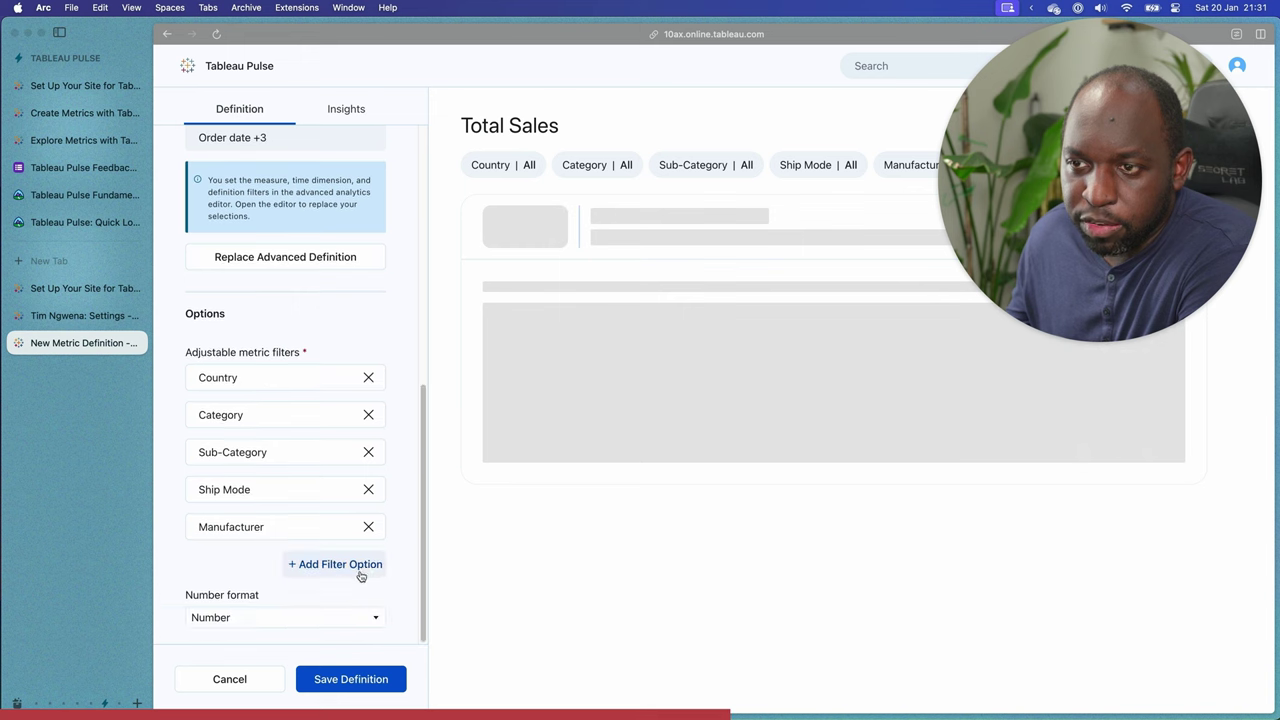
{"action": "left_click", "coordinate": [322, 566]}
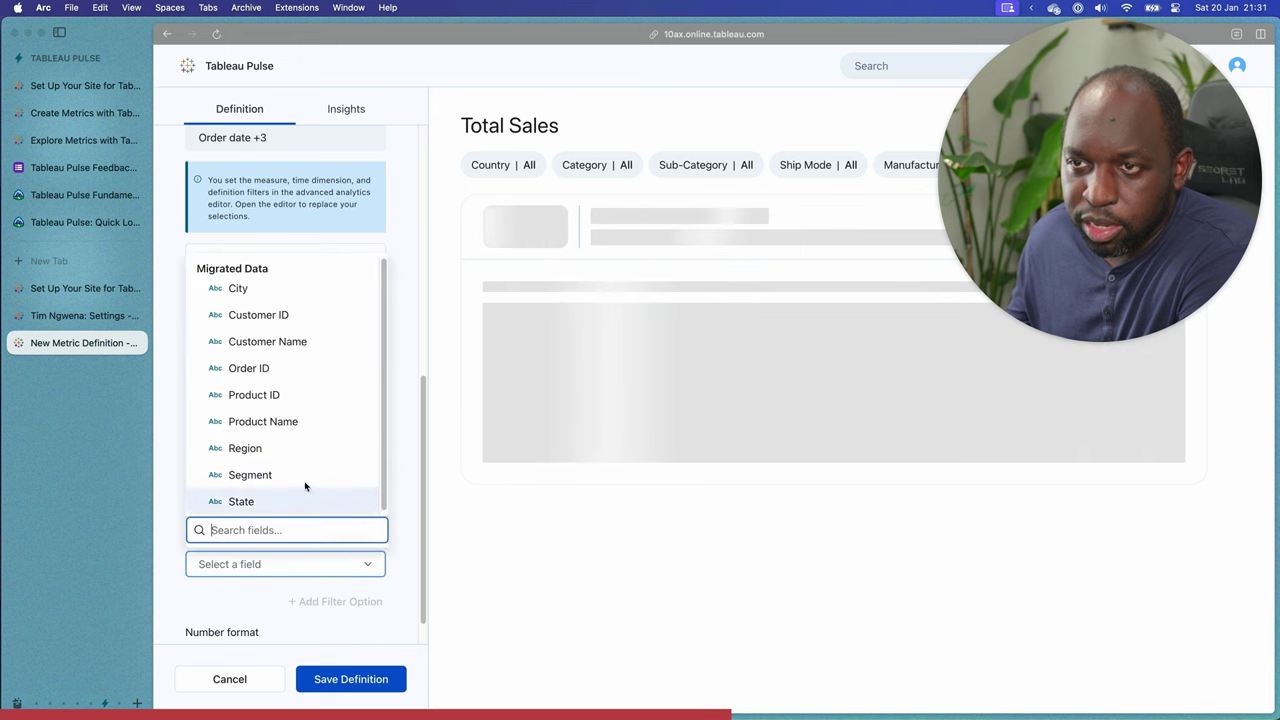
{"action": "left_click", "coordinate": [283, 341]}
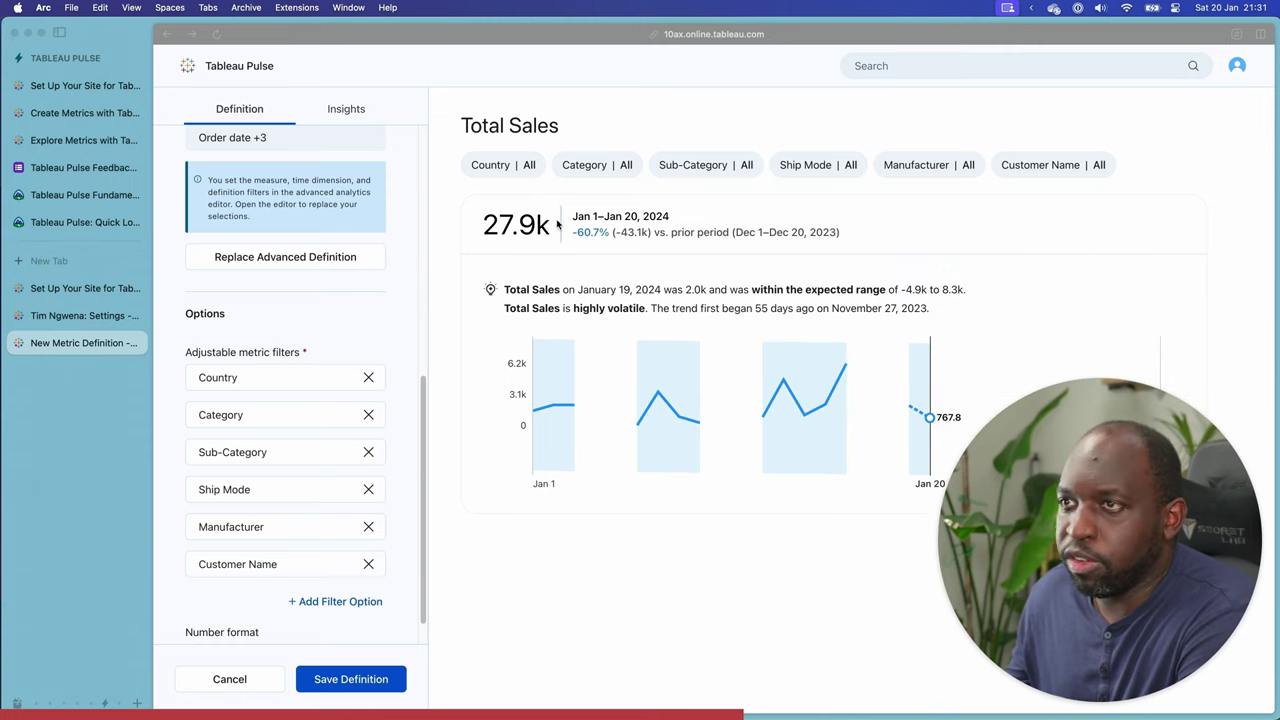
Set the metric's number format to Currency and save the definition.
{"action": "scroll", "coordinate": [377, 508], "scroll_direction": "down", "scroll_amount": 1}
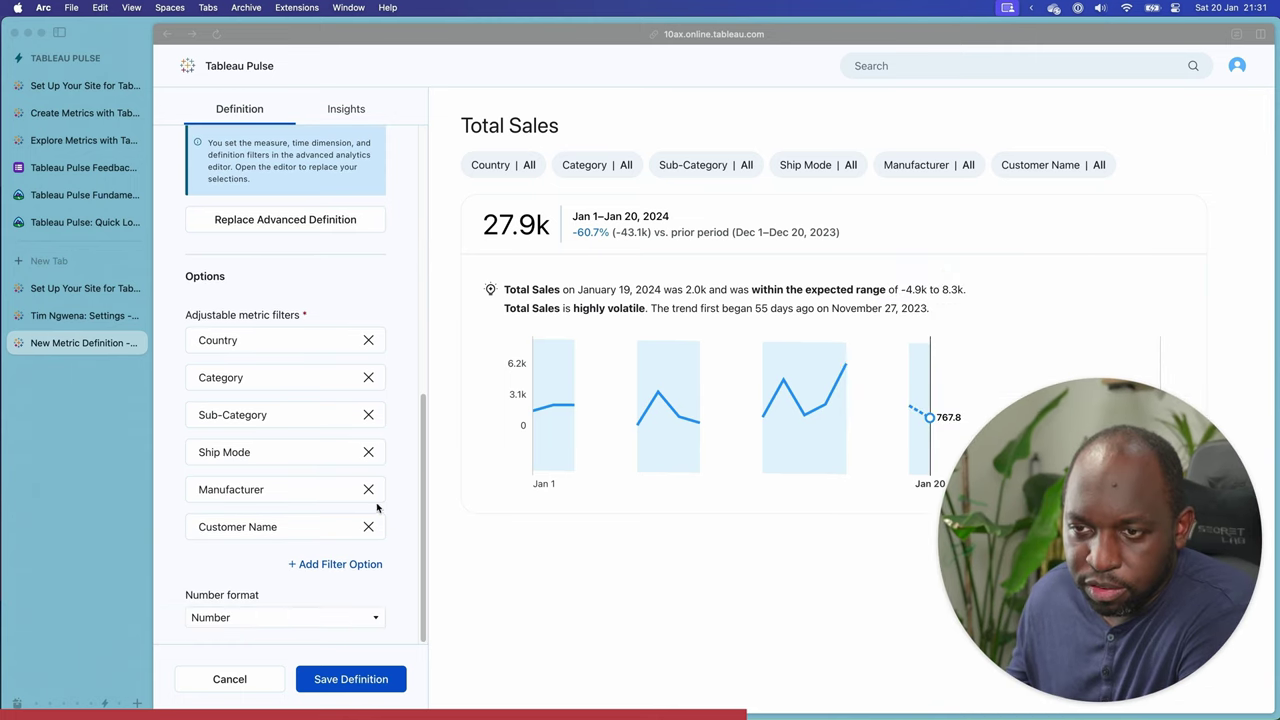
{"action": "left_click", "coordinate": [348, 619]}
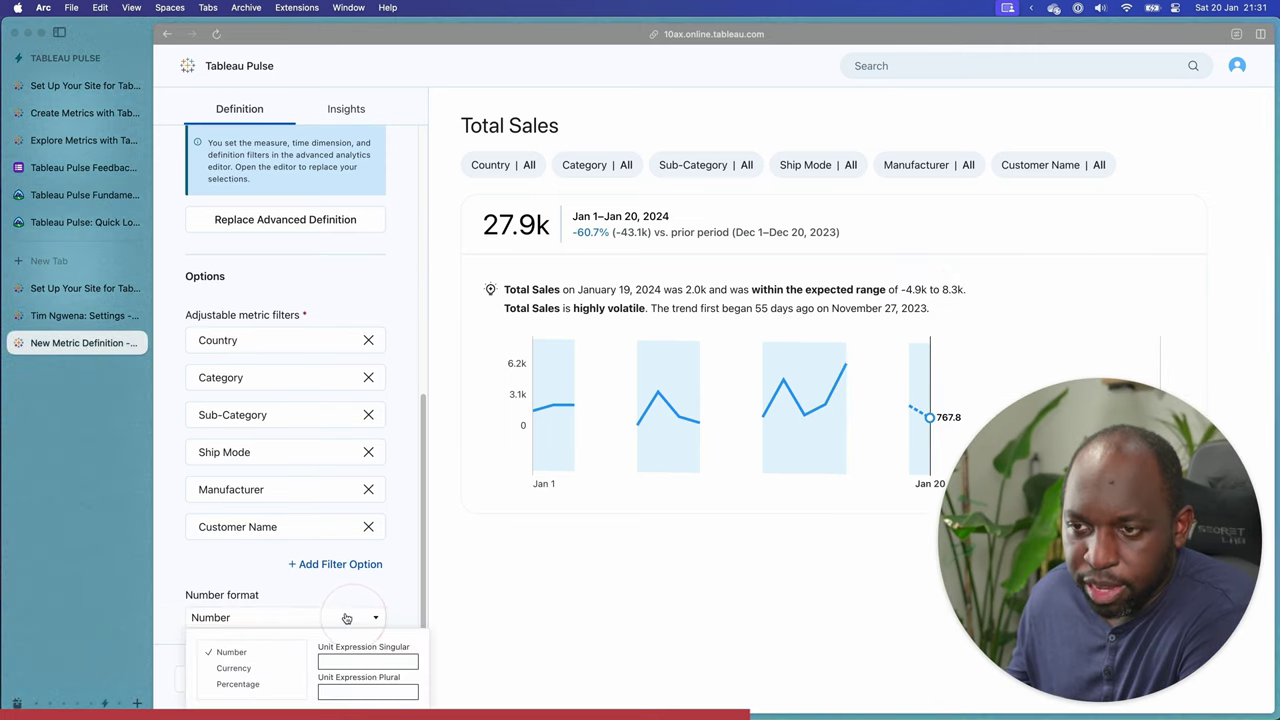
{"action": "left_click", "coordinate": [233, 669]}
{"action": "left_click", "coordinate": [423, 577]}
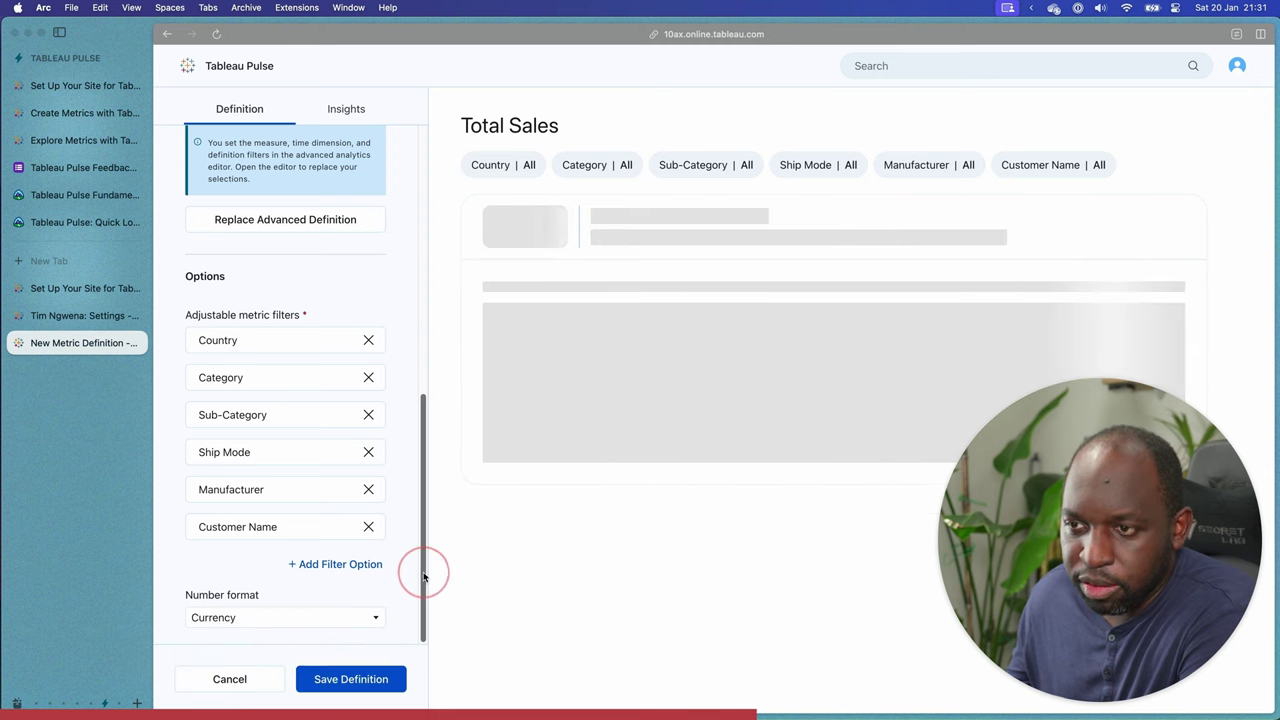
{"action": "left_click", "coordinate": [370, 619]}
{"action": "left_click", "coordinate": [434, 560]}
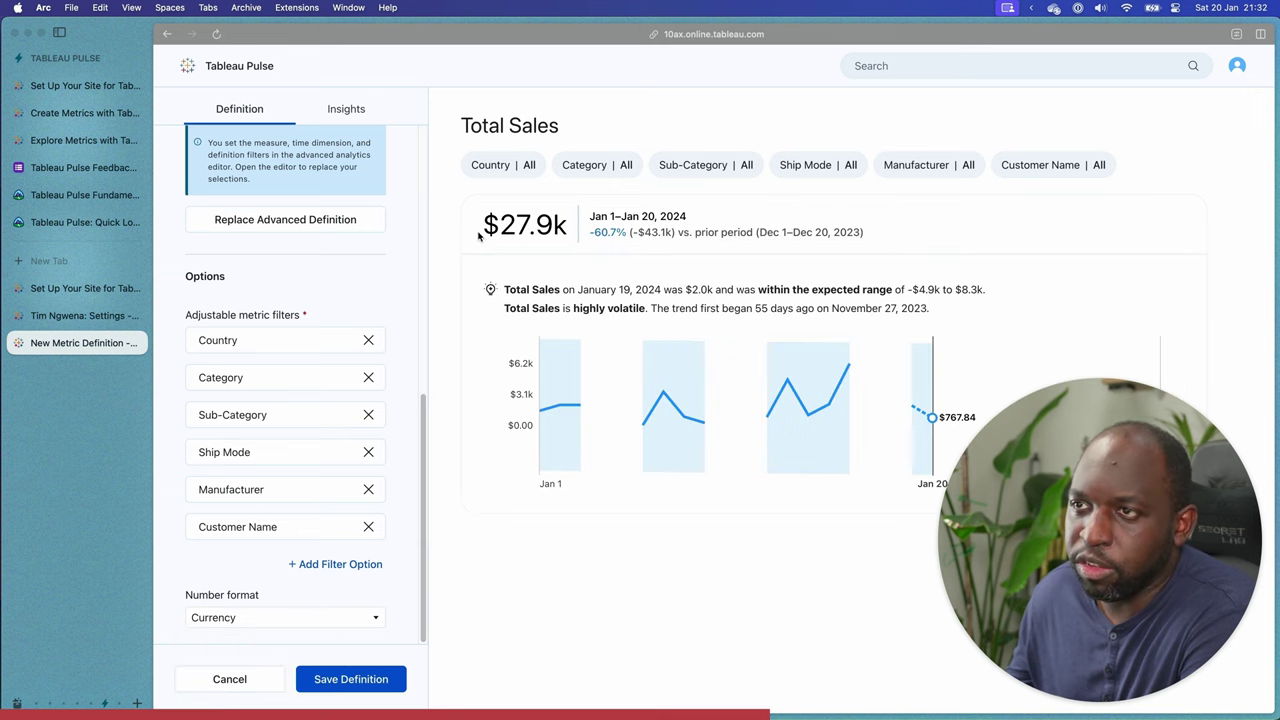
{"action": "left_click", "coordinate": [376, 618]}
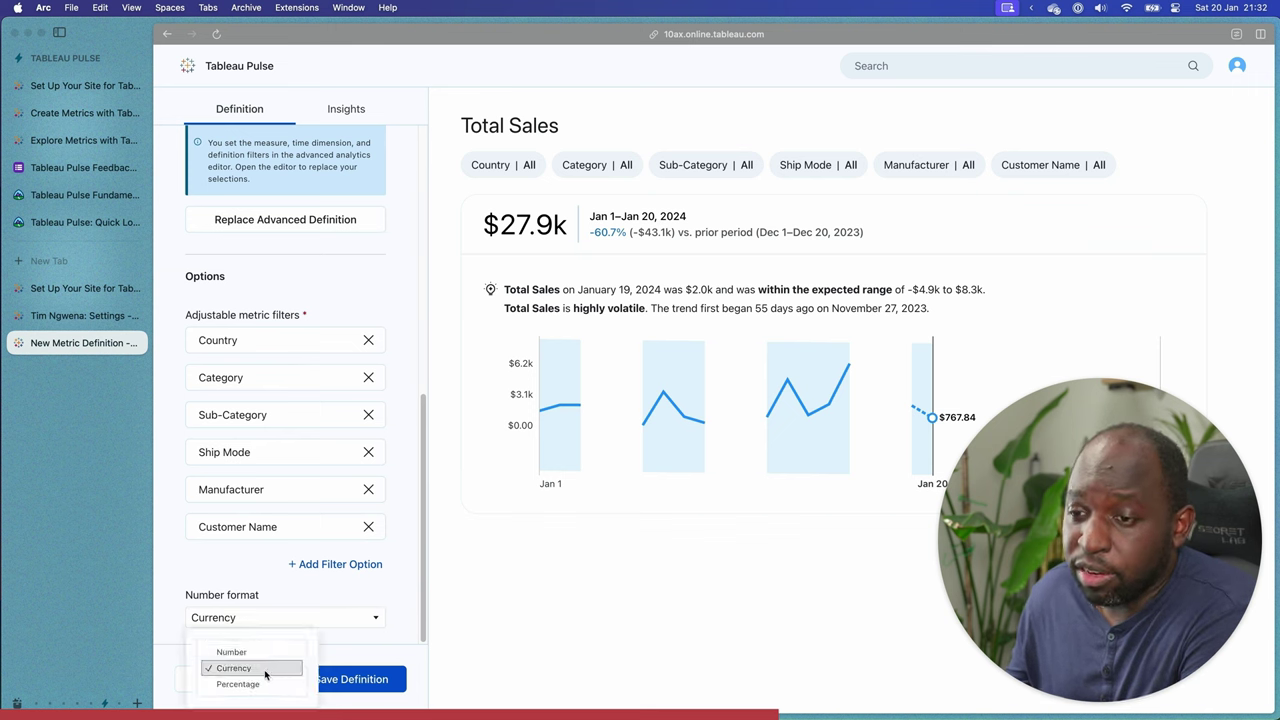
{"action": "left_click", "coordinate": [382, 598]}
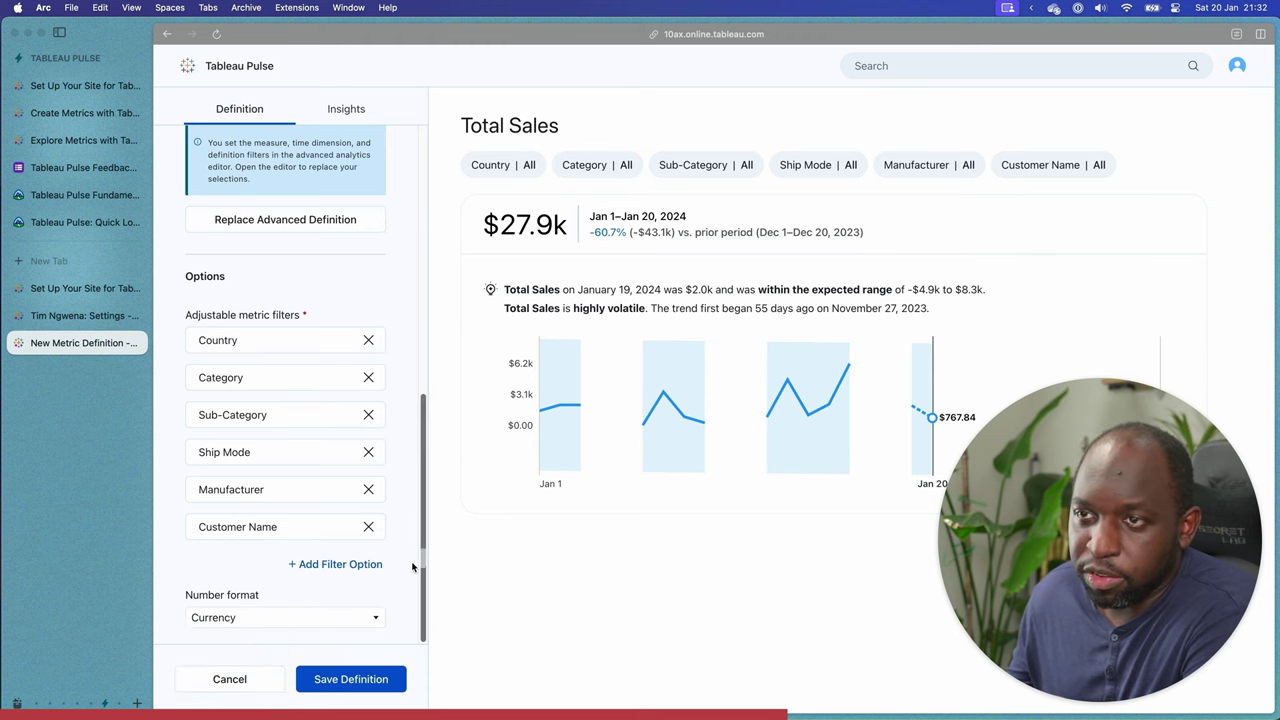
{"action": "left_click", "coordinate": [364, 680]}
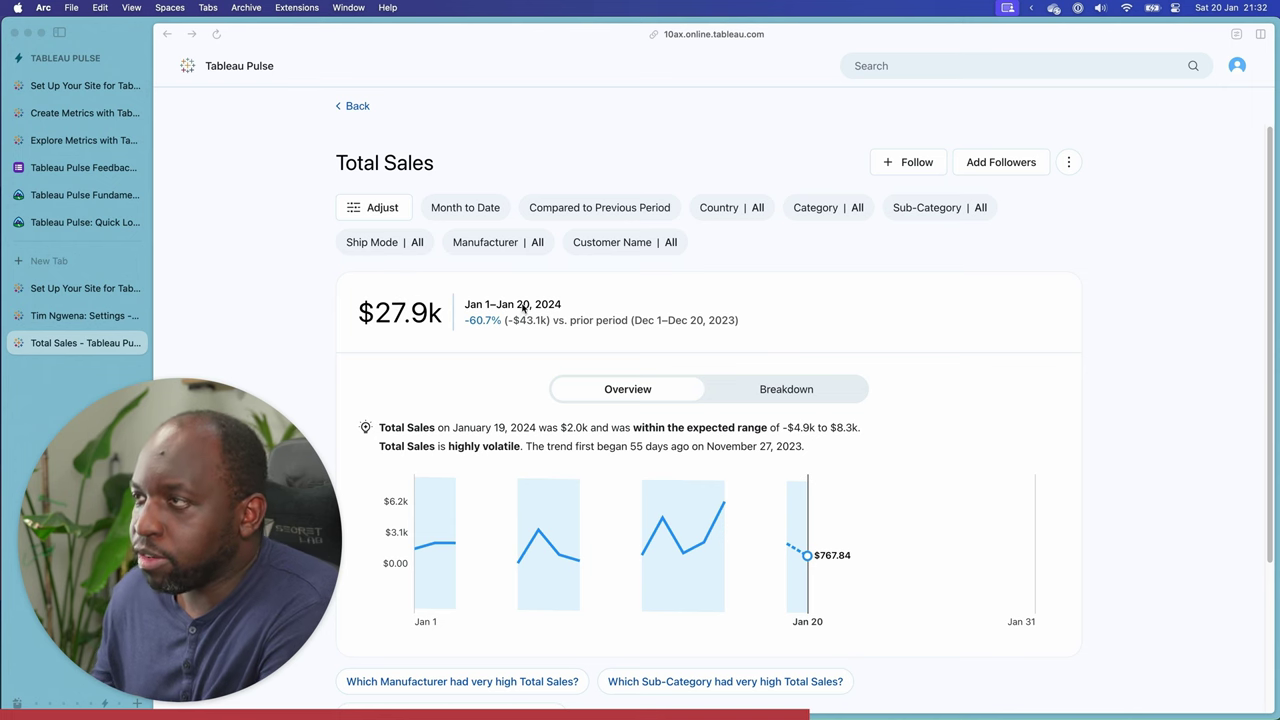
Look over the saved Total Sales metric, return to the home page and open its details from the list of all metrics.
{"action": "scroll", "coordinate": [720, 380], "scroll_direction": "down", "scroll_amount": 2}
{"action": "scroll", "coordinate": [706, 371], "scroll_direction": "up", "scroll_amount": 2}
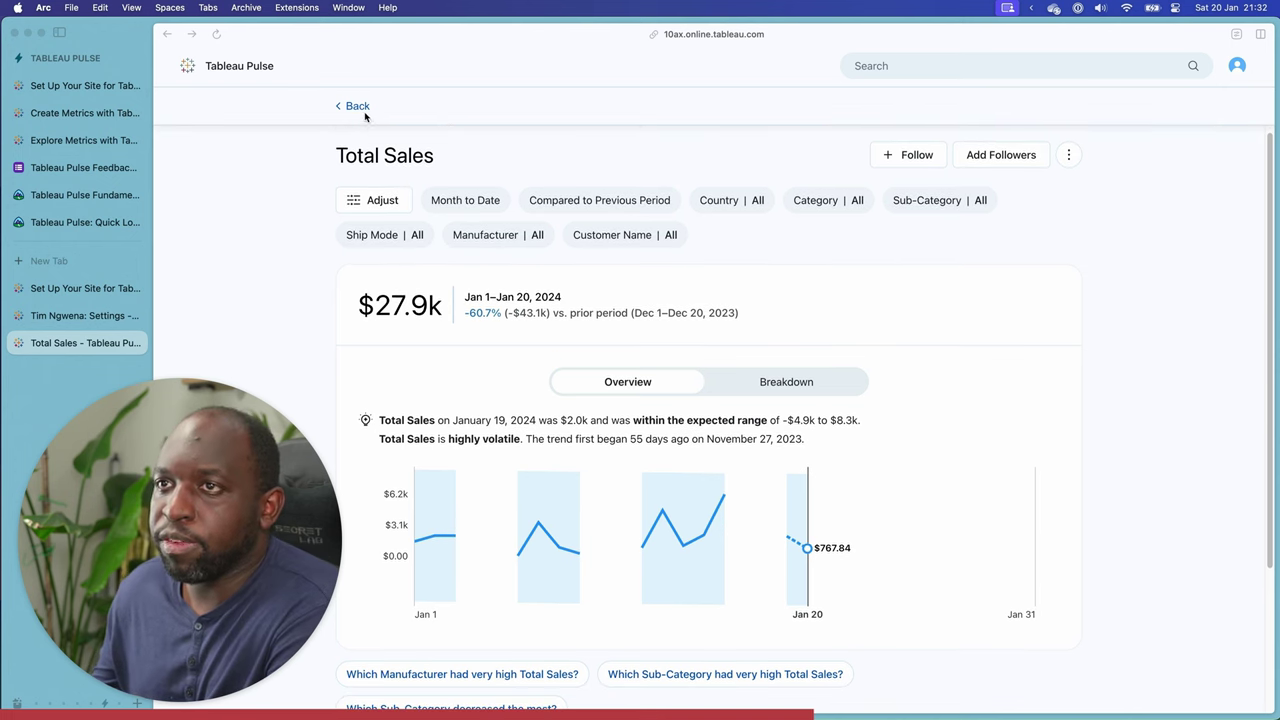
{"action": "left_click", "coordinate": [355, 107]}
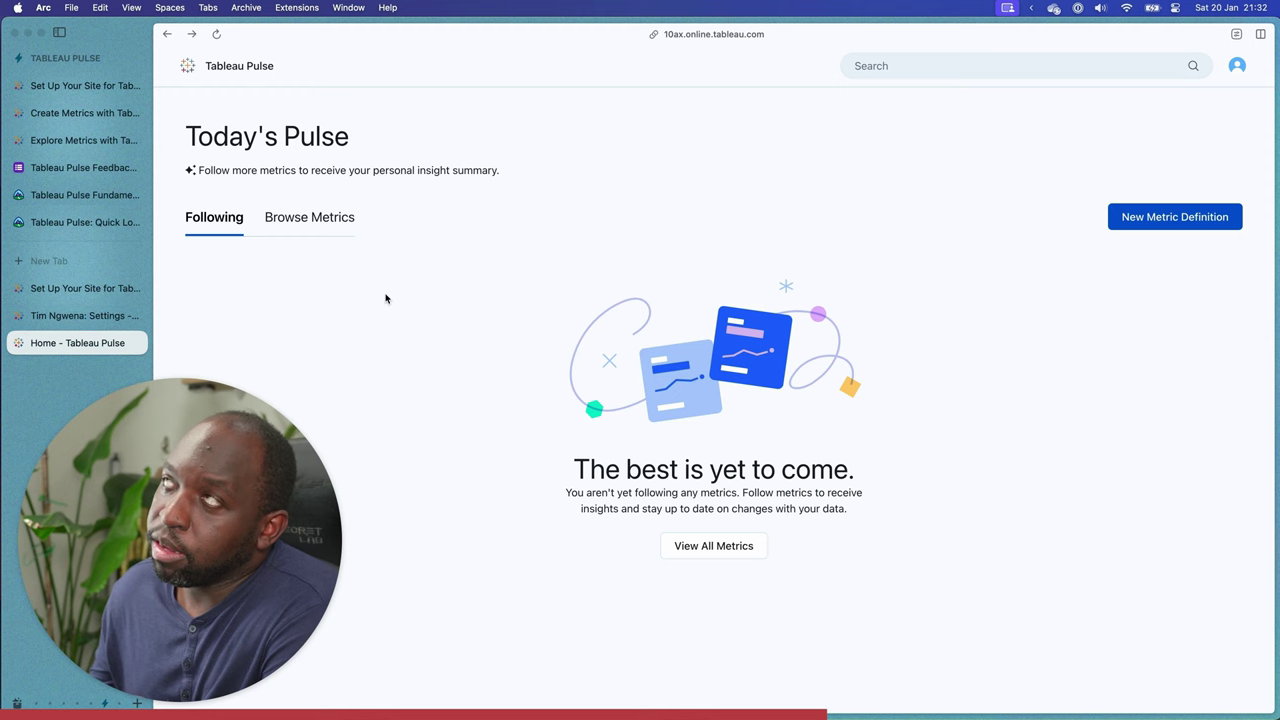
{"action": "left_click", "coordinate": [312, 222]}
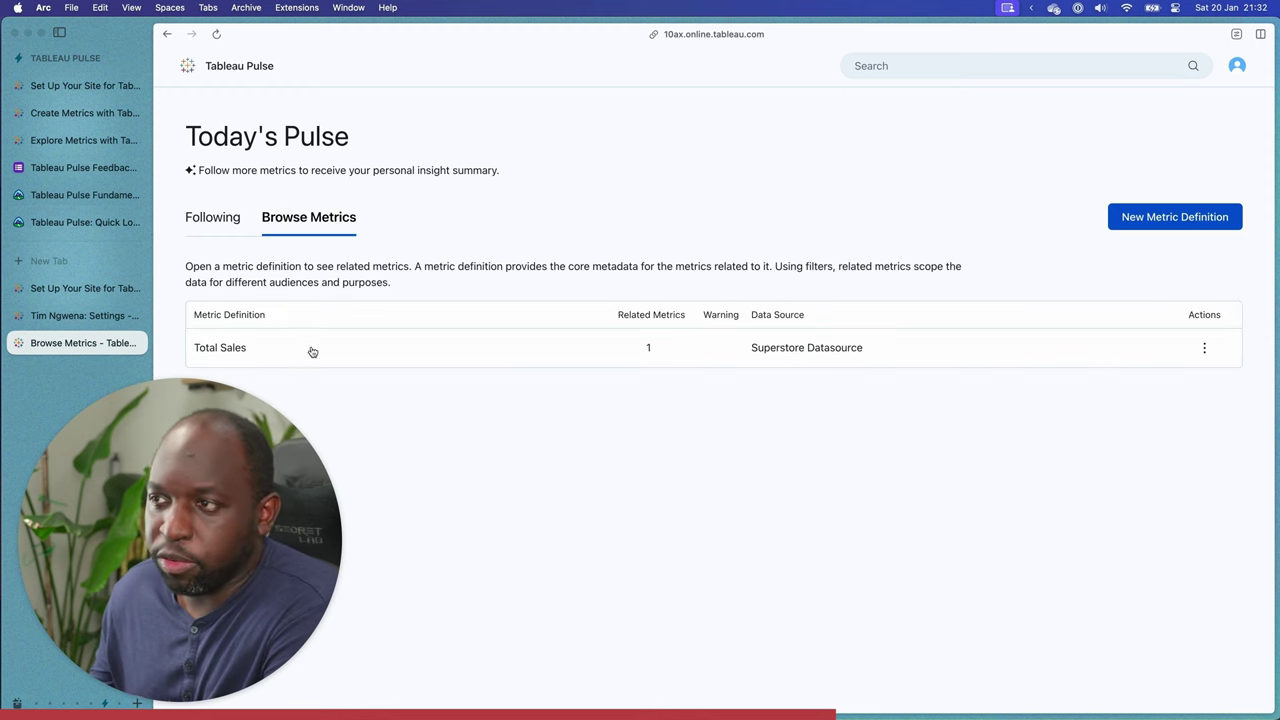
{"action": "left_click", "coordinate": [1204, 347]}
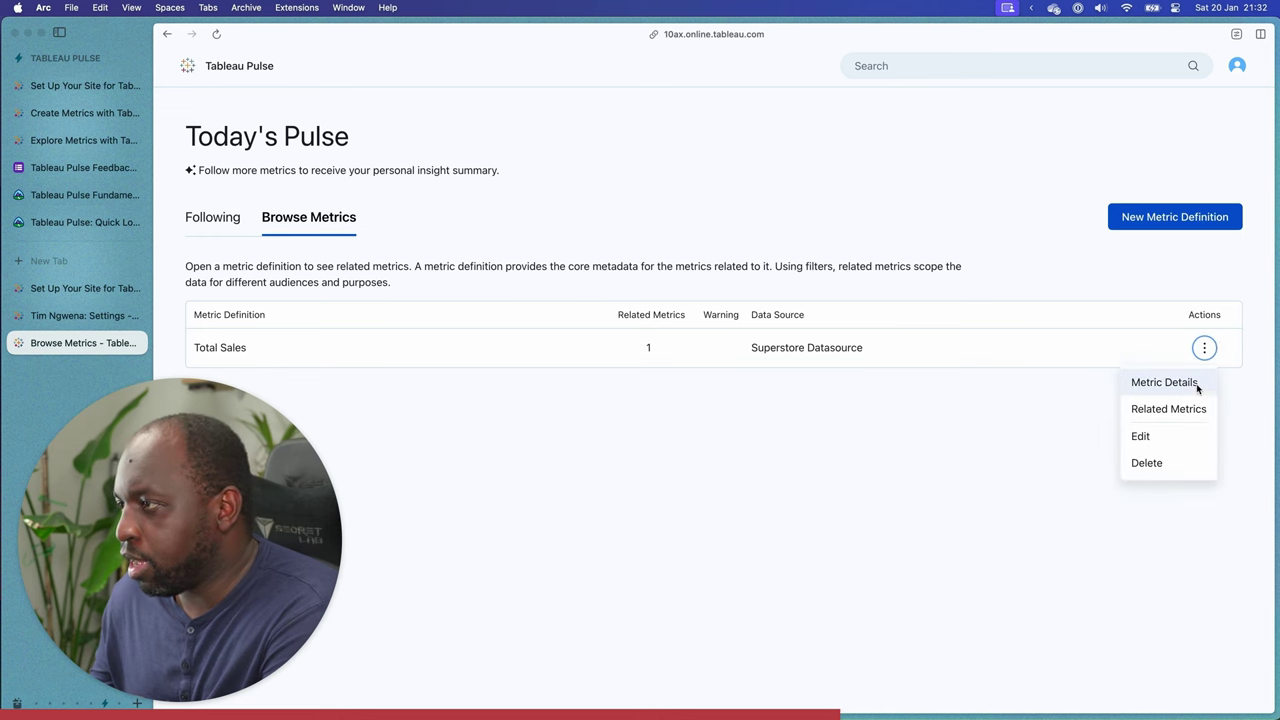
{"action": "left_click", "coordinate": [1194, 382]}
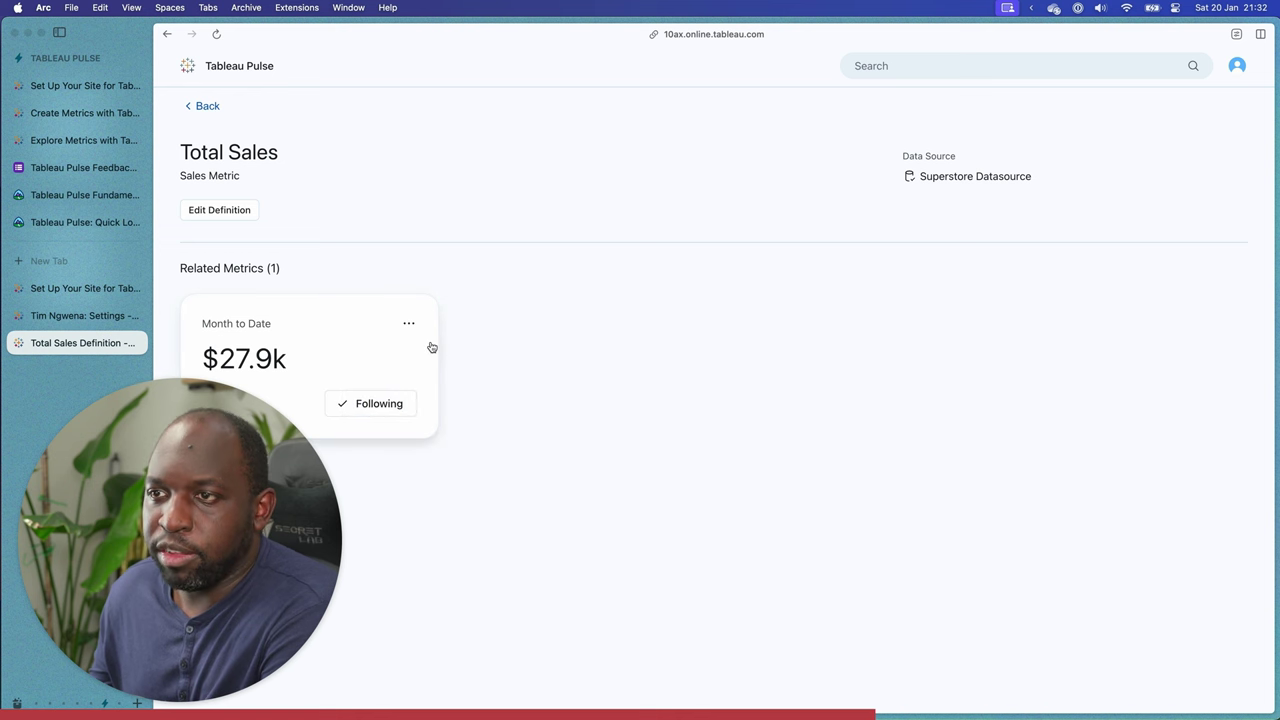
Open the Total Sales definition for editing, review its values, filters and number format, and save it for all related metrics.
{"action": "left_click", "coordinate": [407, 323]}
{"action": "left_click", "coordinate": [530, 315]}
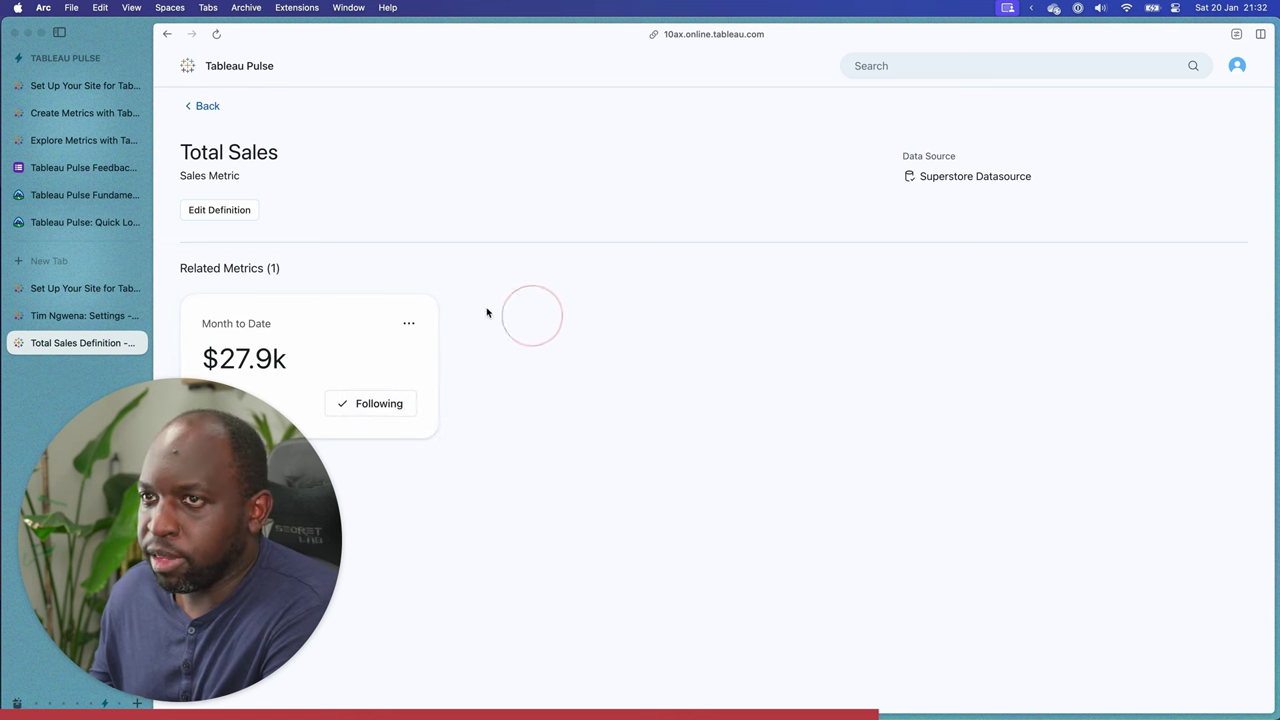
{"action": "left_click", "coordinate": [222, 211]}
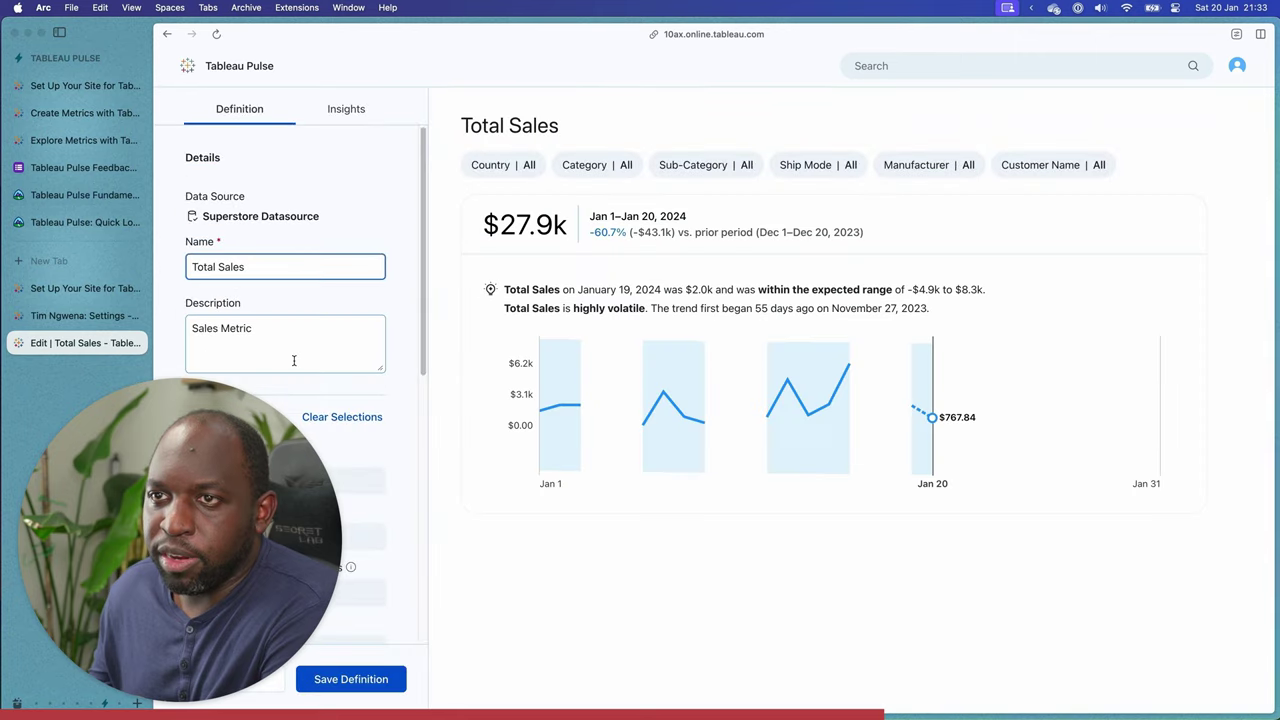
{"action": "scroll", "coordinate": [300, 550], "scroll_direction": "down", "scroll_amount": 2}
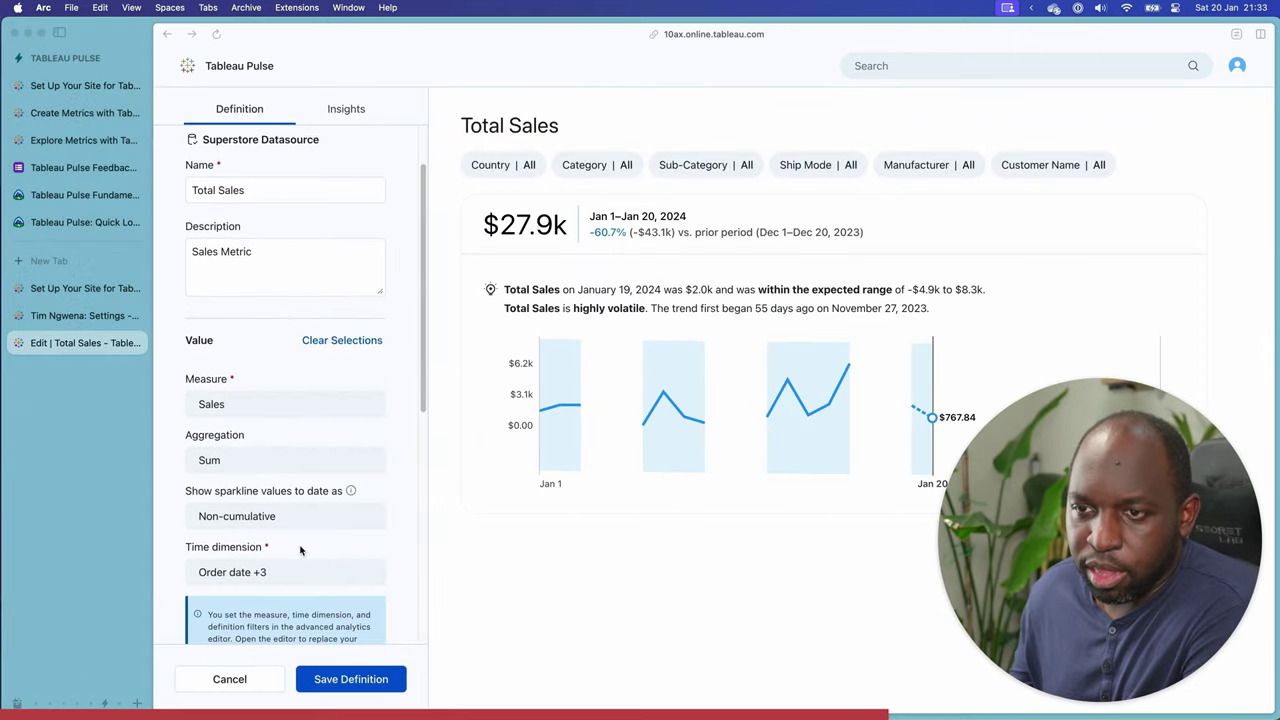
{"action": "scroll", "coordinate": [300, 470], "scroll_direction": "down", "scroll_amount": 3}
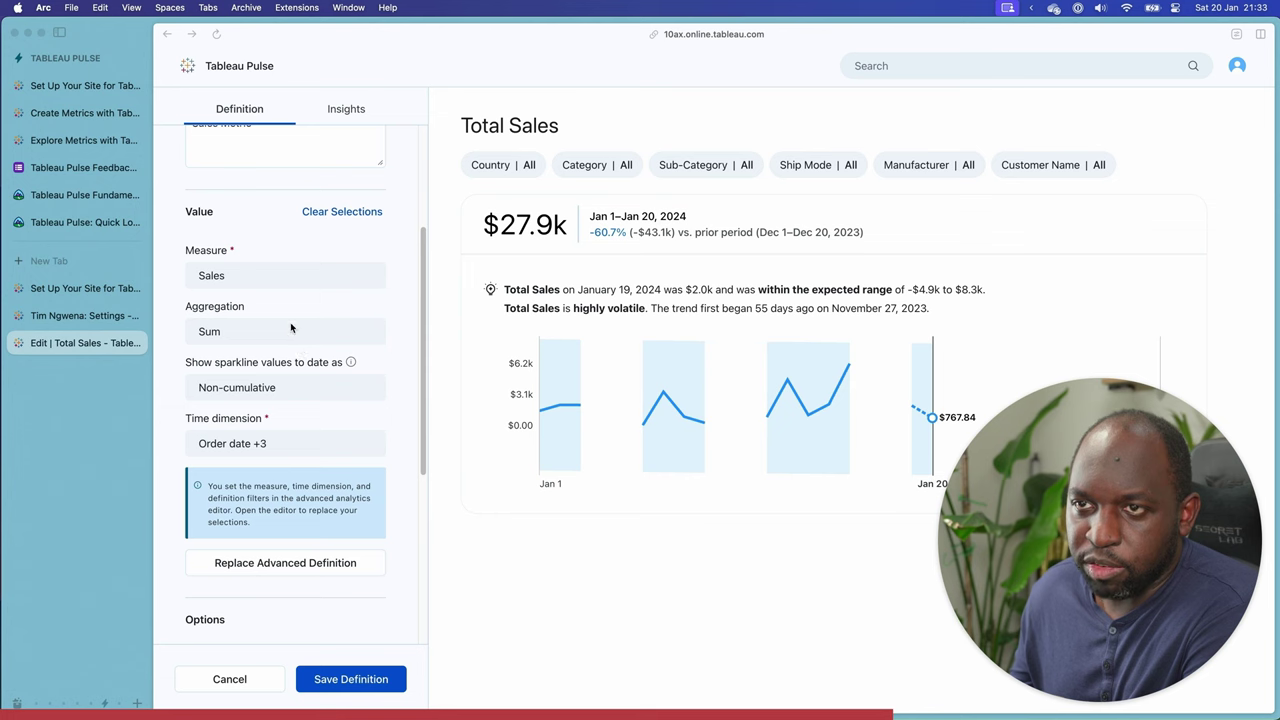
{"action": "scroll", "coordinate": [288, 323], "scroll_direction": "up", "scroll_amount": 2}
{"action": "scroll", "coordinate": [290, 324], "scroll_direction": "down", "scroll_amount": 10}
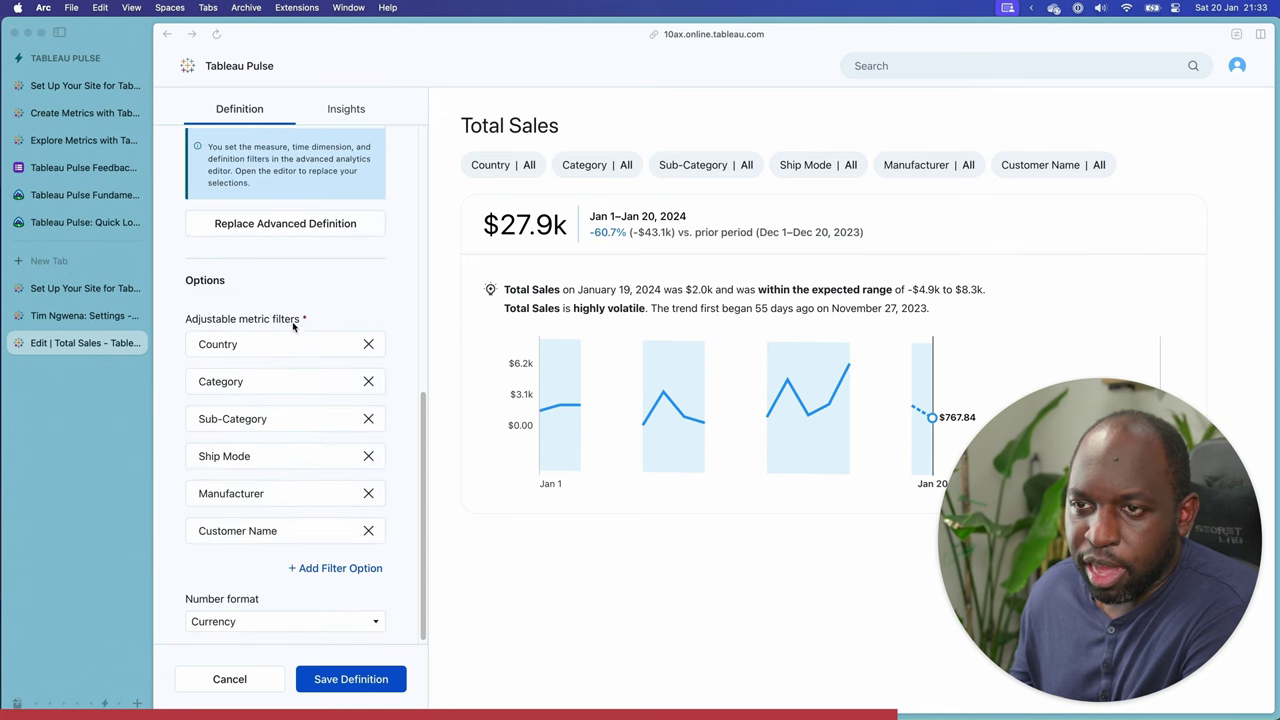
{"action": "left_click", "coordinate": [355, 682]}
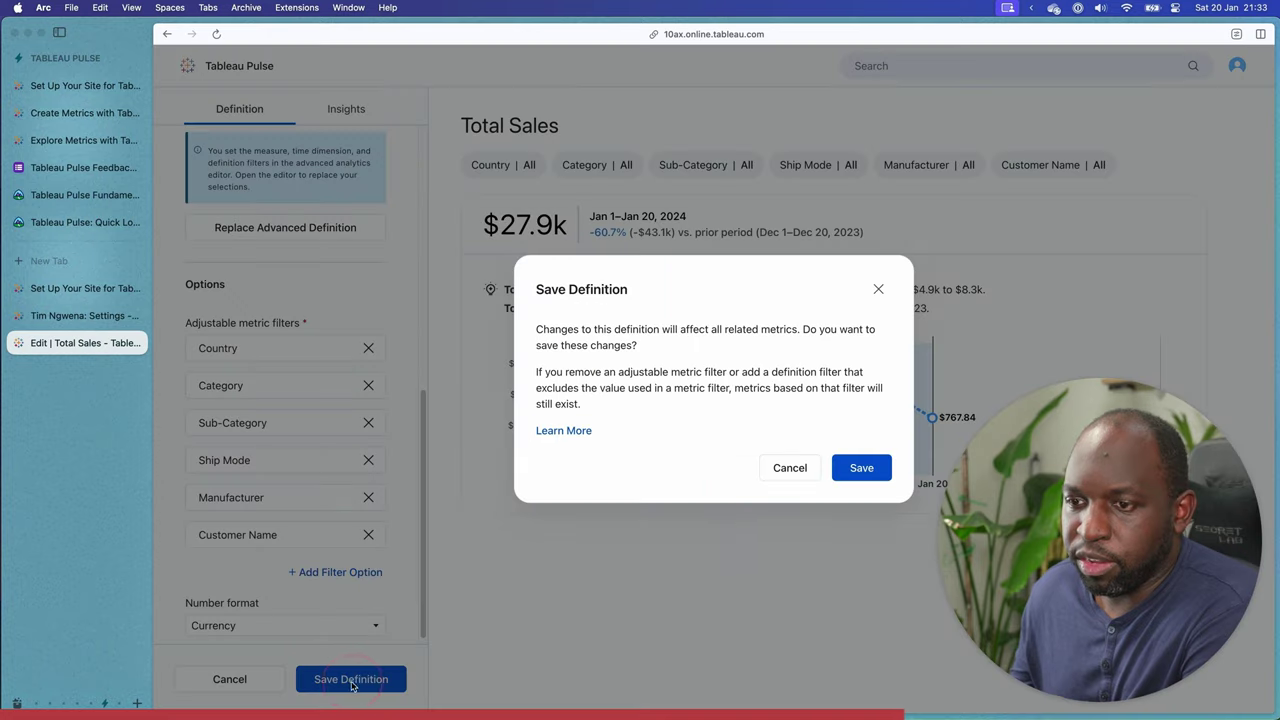
{"action": "left_click", "coordinate": [851, 467]}
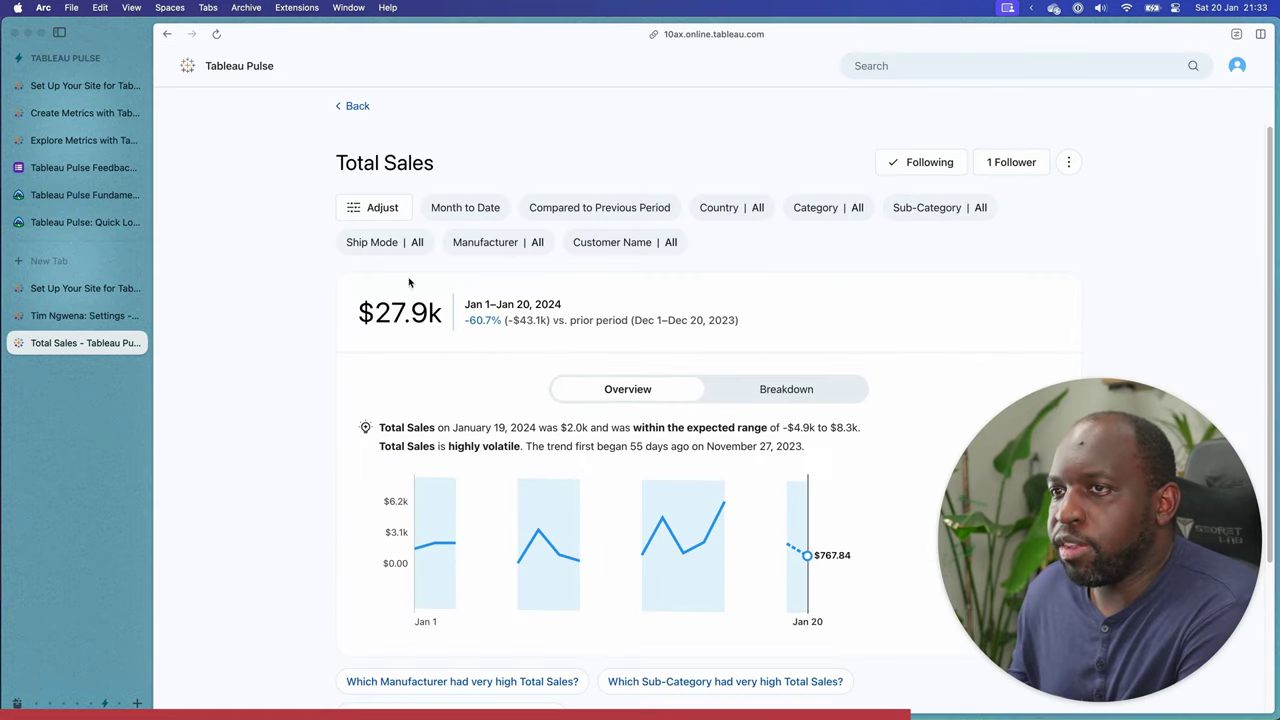
Adjust the Total Sales metric's time period to Year to Date and apply the change.
{"action": "left_click", "coordinate": [382, 207]}
{"action": "left_click", "coordinate": [381, 207]}
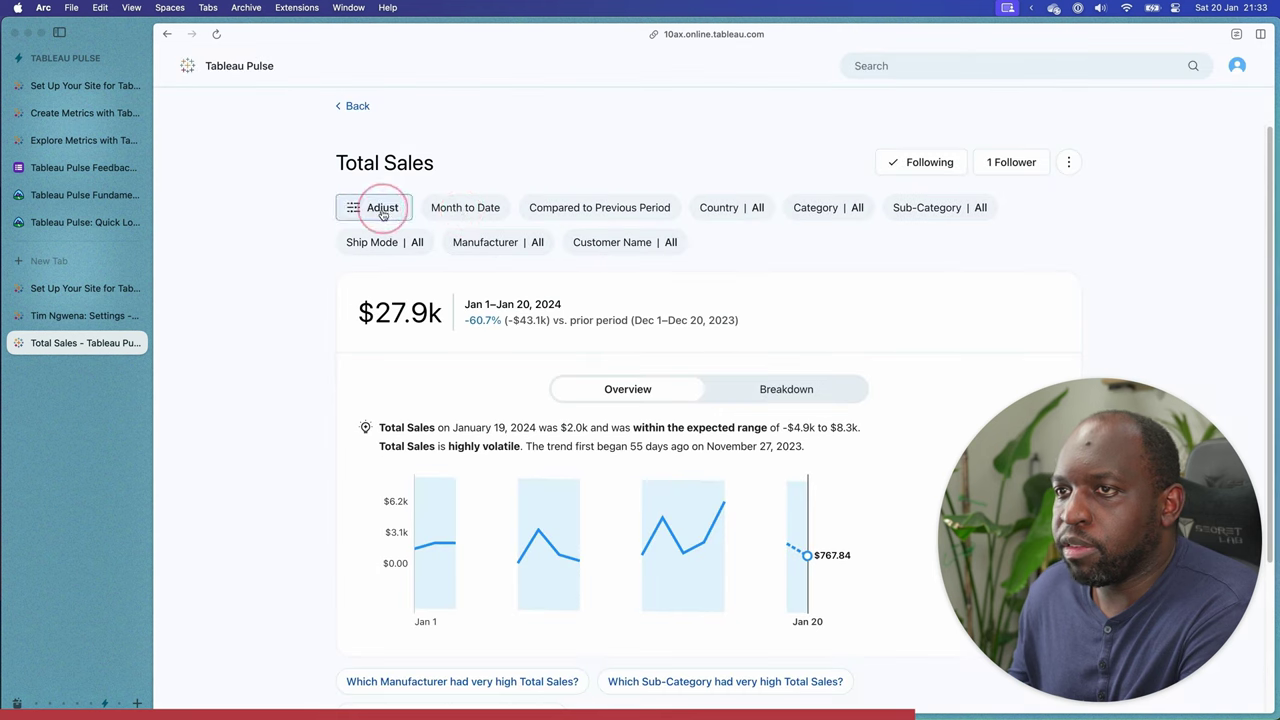
{"action": "left_click", "coordinate": [451, 207]}
{"action": "left_click", "coordinate": [488, 210]}
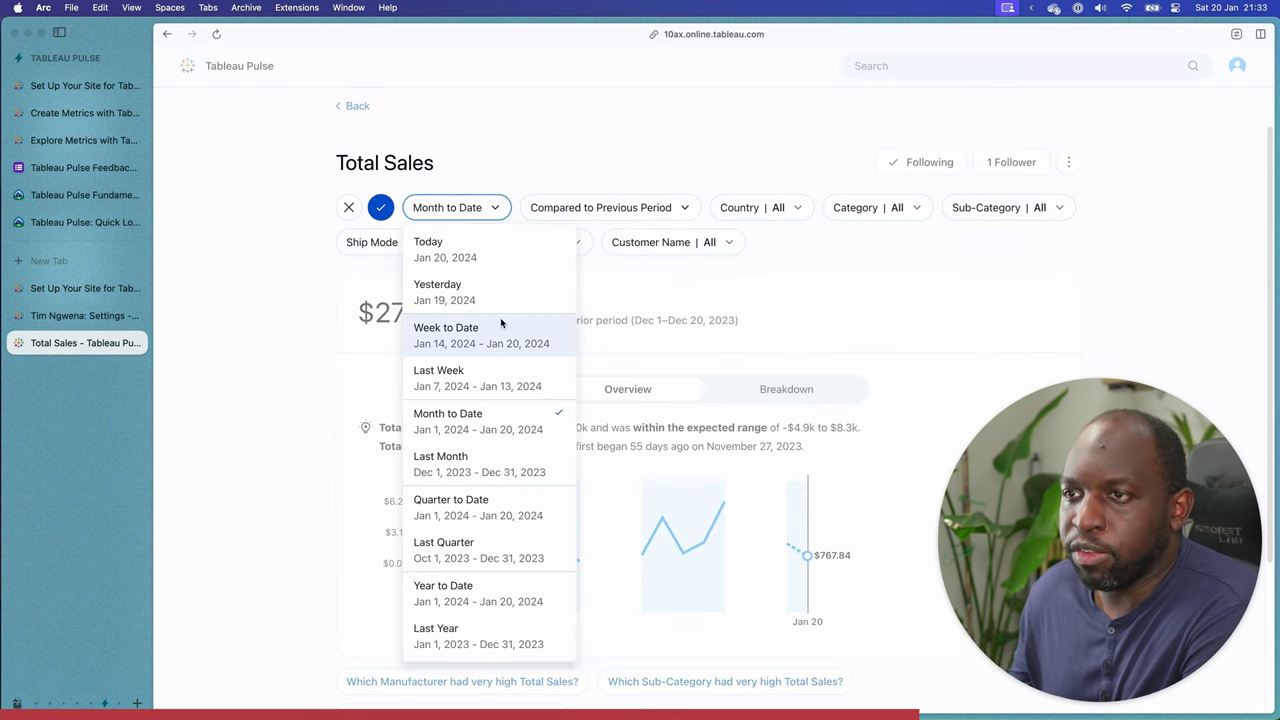
{"action": "left_click", "coordinate": [513, 600]}
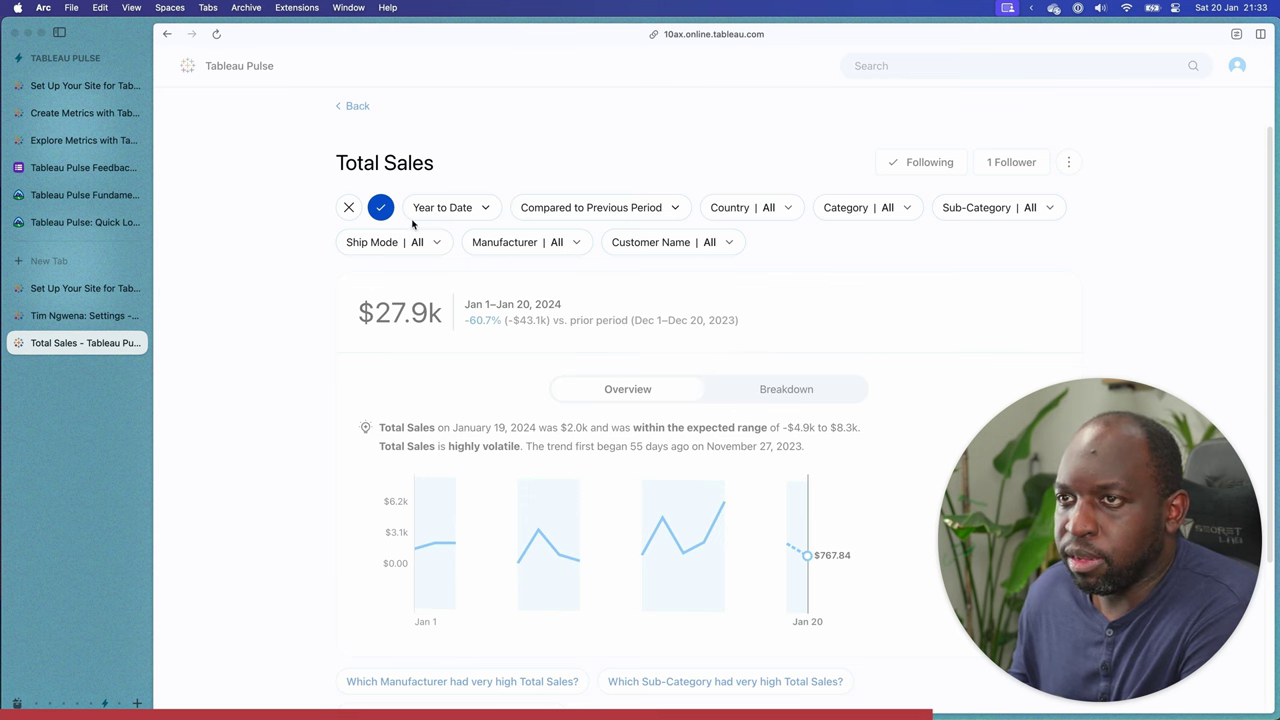
{"action": "left_click", "coordinate": [381, 207]}
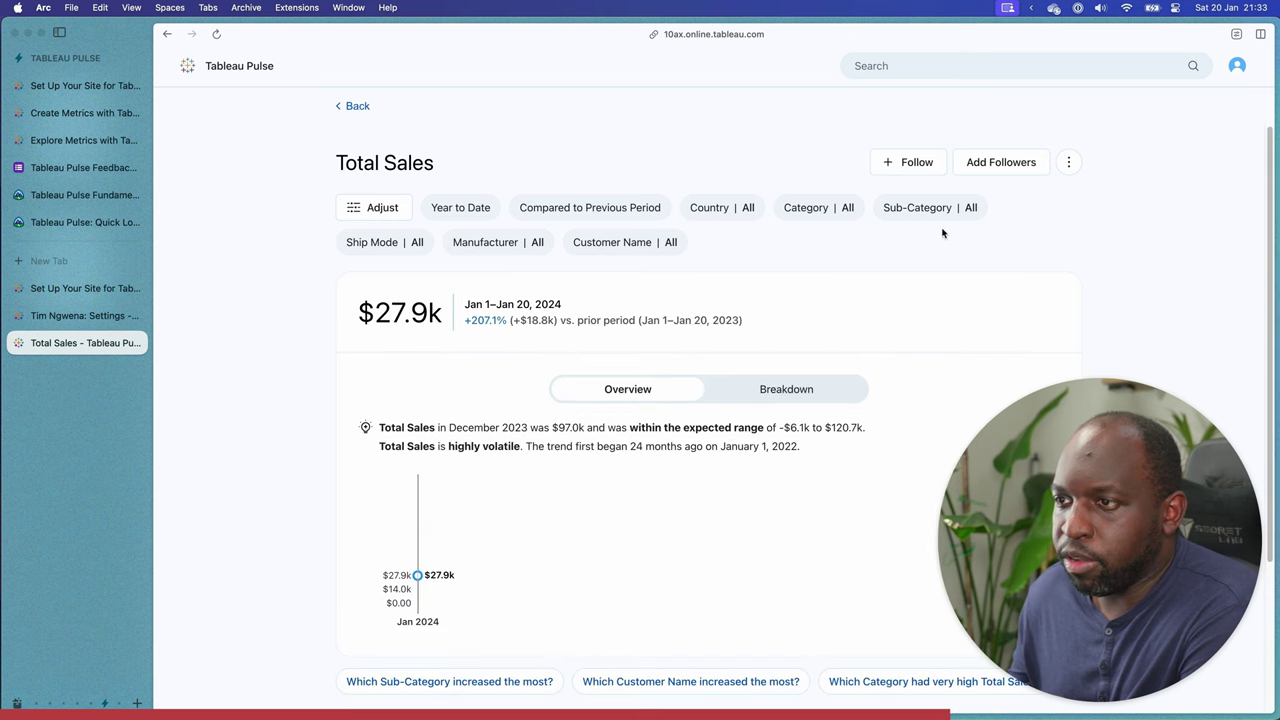
Compare the Year to Date metric's overview with its breakdowns by Ship Mode, Category and Sub-Category, and look over the insights below.
{"action": "left_click", "coordinate": [786, 389]}
{"action": "left_click", "coordinate": [672, 392]}
{"action": "left_click", "coordinate": [786, 389]}
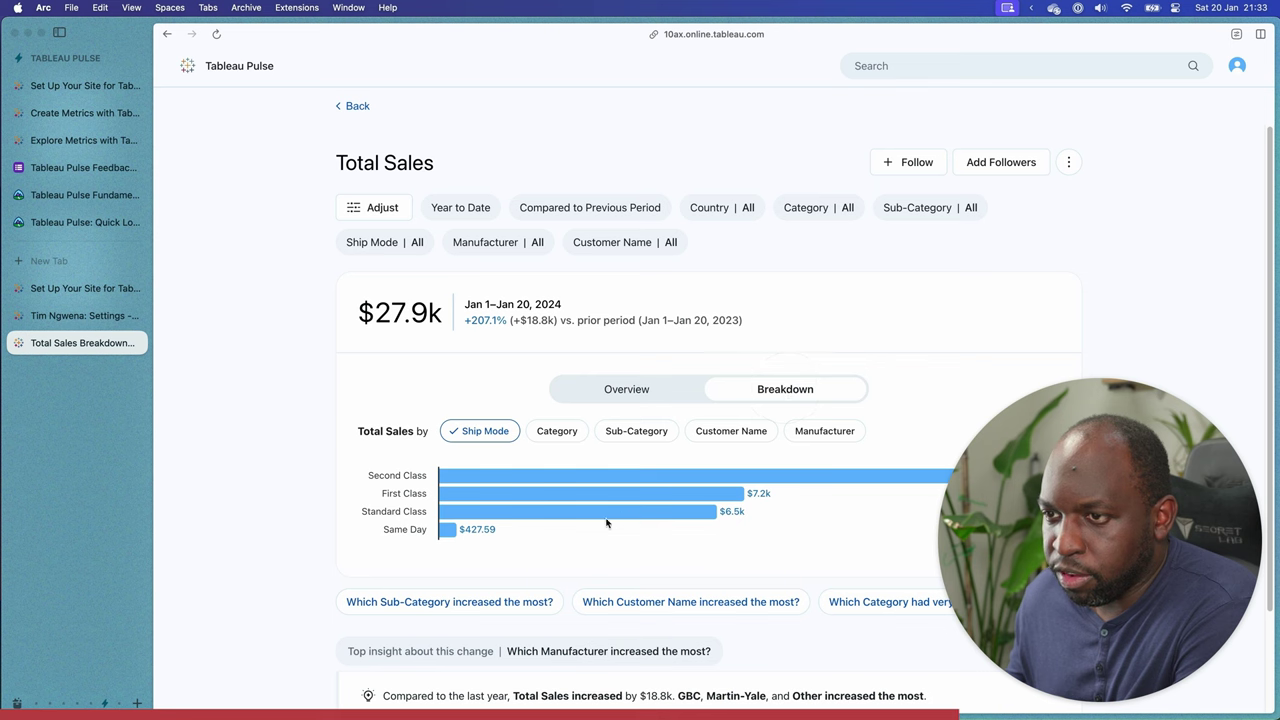
{"action": "left_click", "coordinate": [657, 388]}
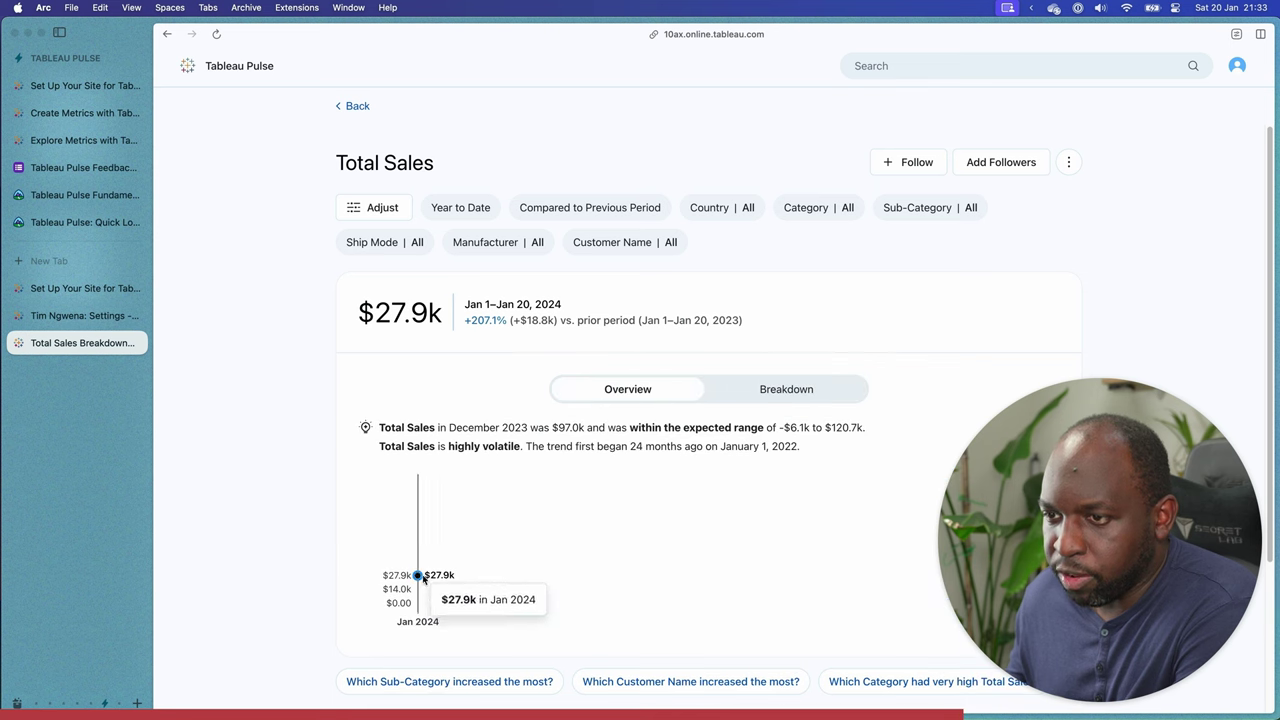
{"action": "left_click", "coordinate": [790, 387]}
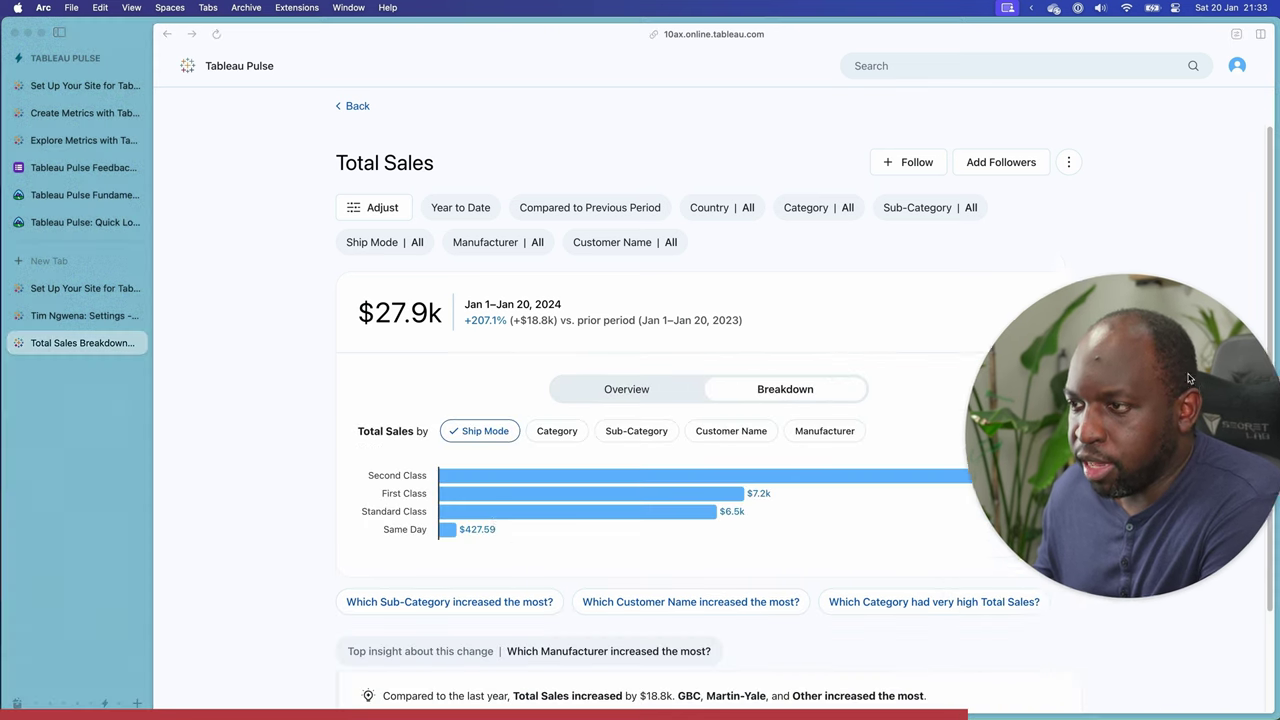
{"action": "left_click", "coordinate": [567, 435]}
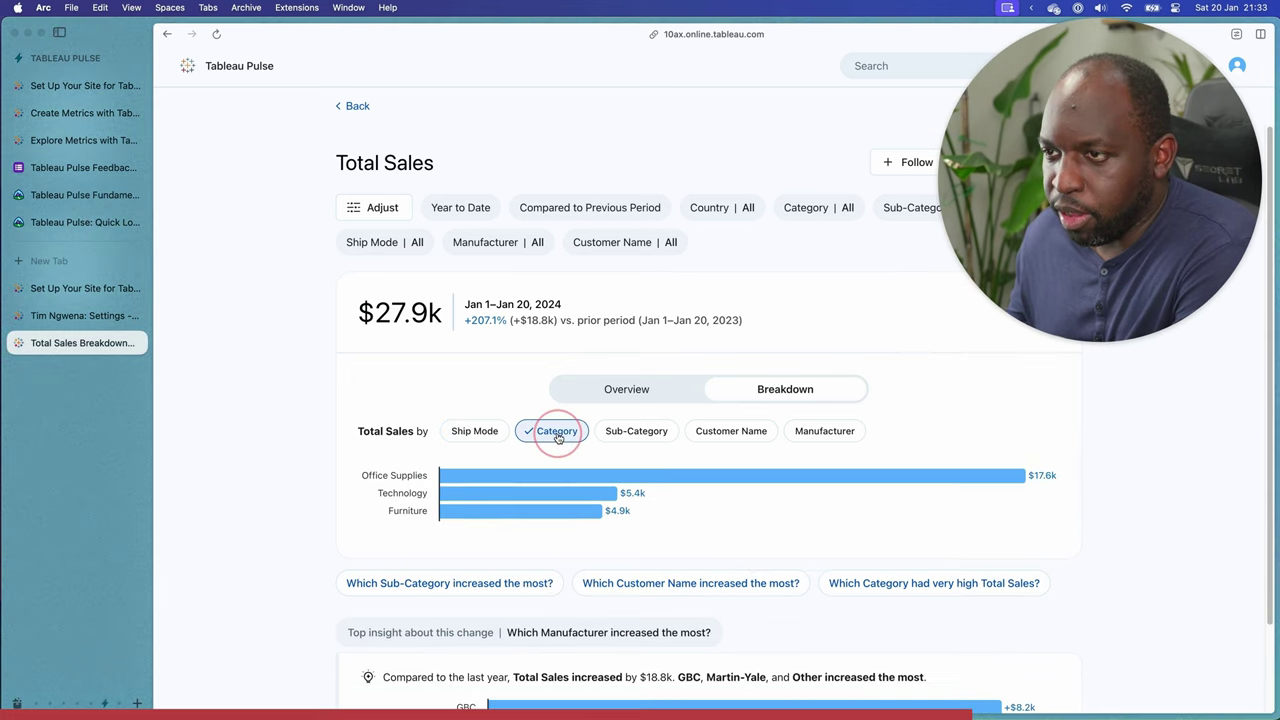
{"action": "left_click", "coordinate": [648, 435]}
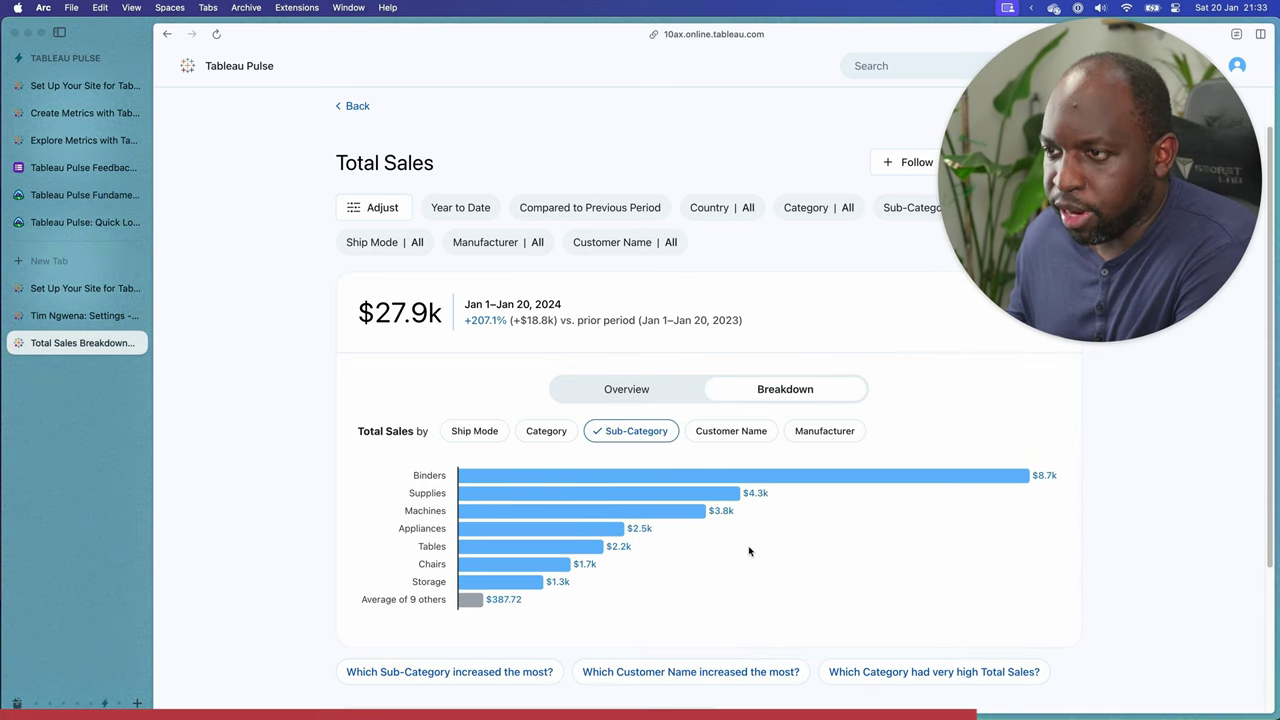
{"action": "scroll", "coordinate": [835, 504], "scroll_direction": "down", "scroll_amount": 1}
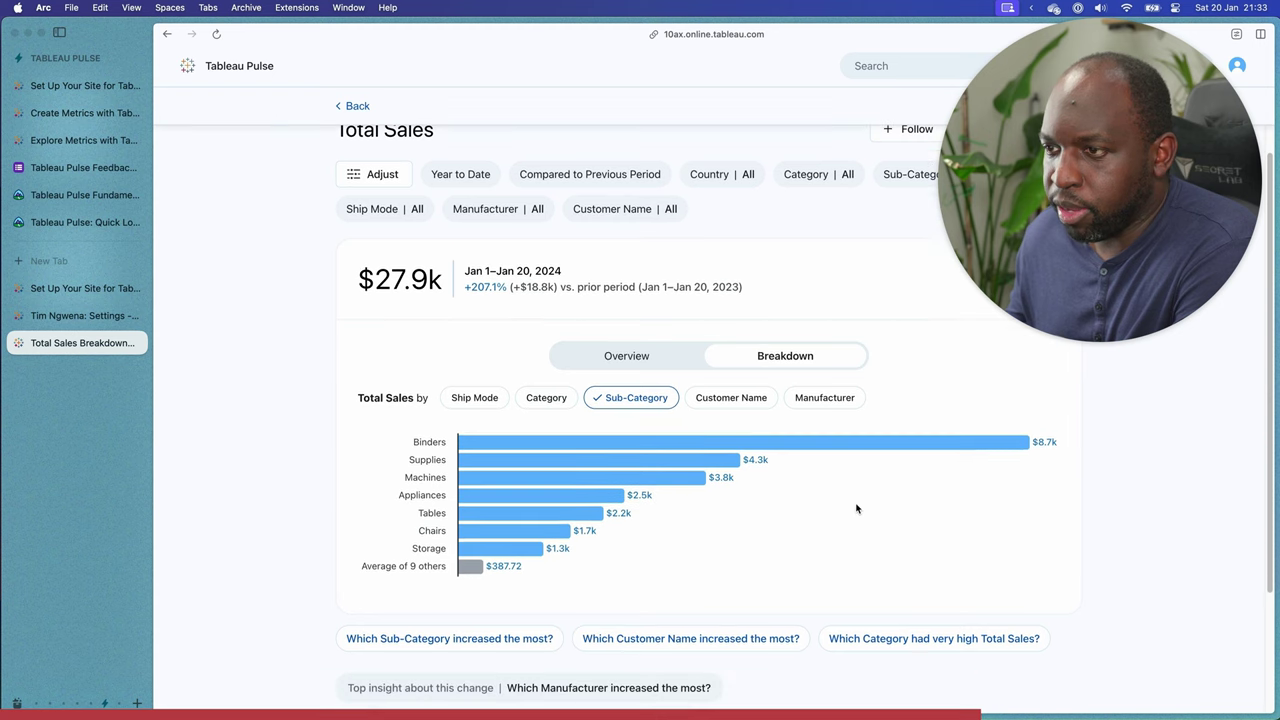
{"action": "scroll", "coordinate": [770, 560], "scroll_direction": "down", "scroll_amount": 5}
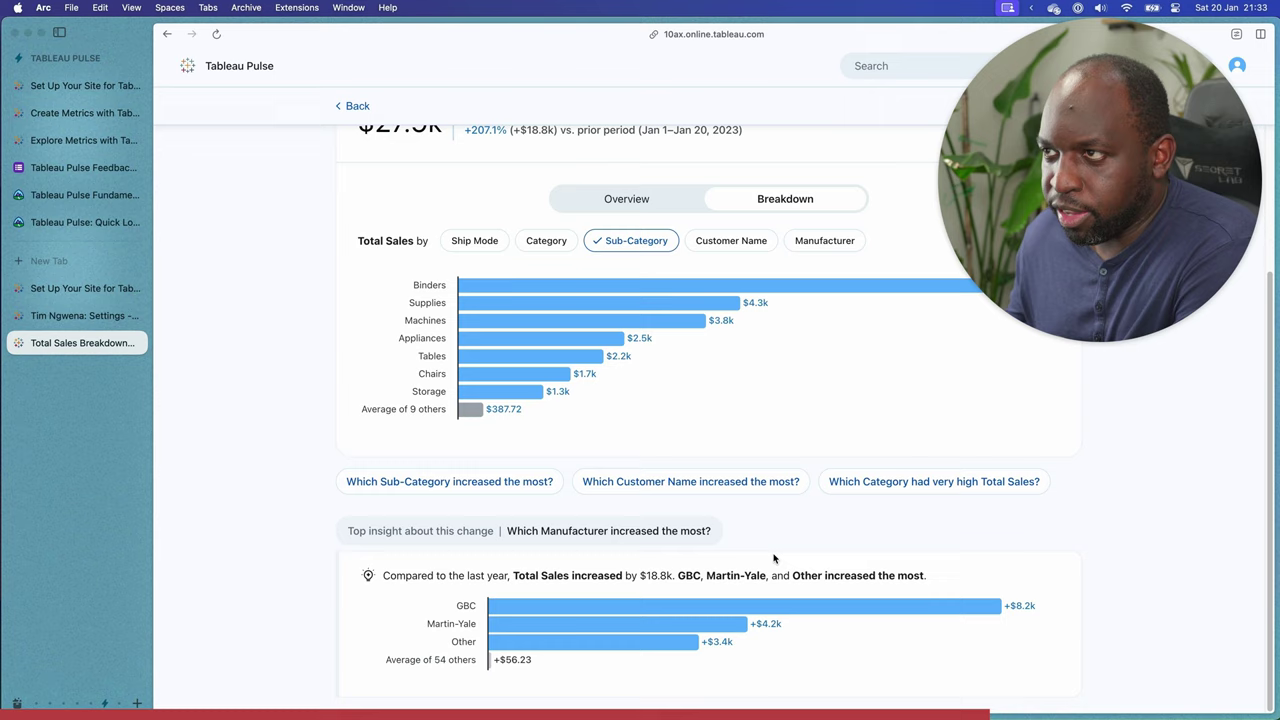
{"action": "scroll", "coordinate": [773, 558], "scroll_direction": "up", "scroll_amount": 6}
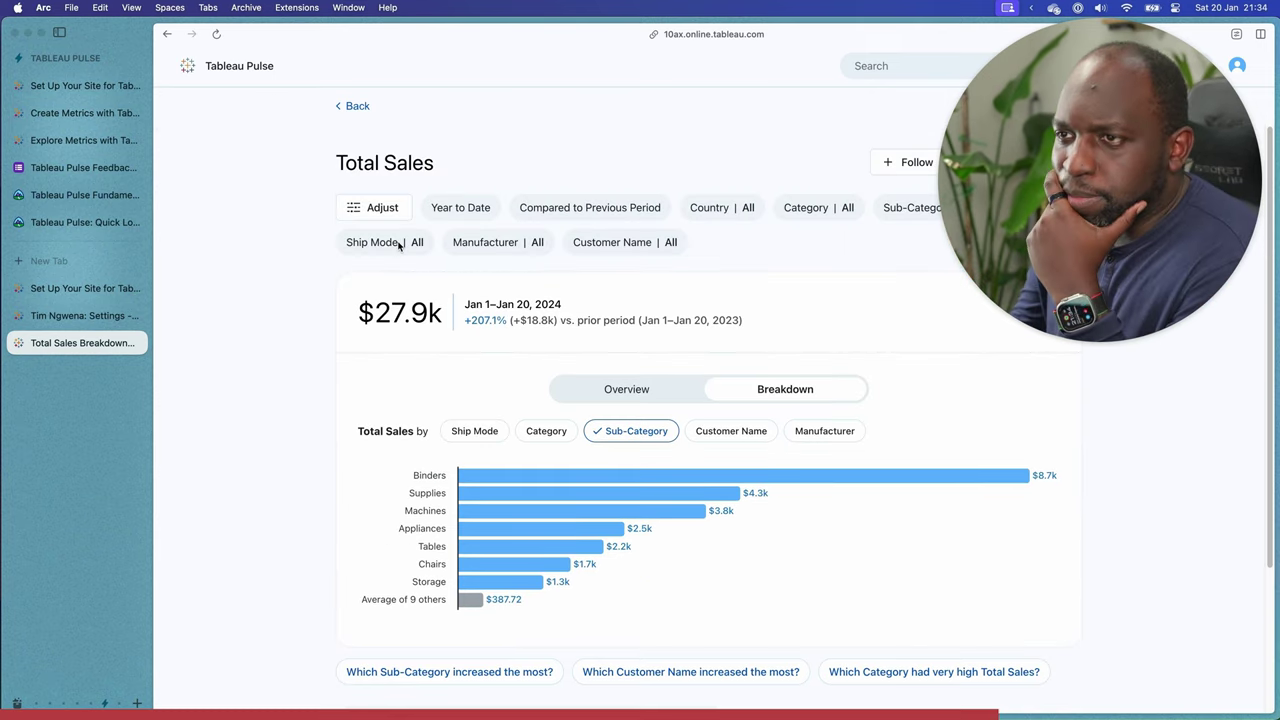
Examine the headline Total Sales value with its prior-period comparison and the top insight on which manufacturer increased the most.
{"action": "left_click_drag", "start_coordinate": [773, 317], "coordinate": [314, 294]}
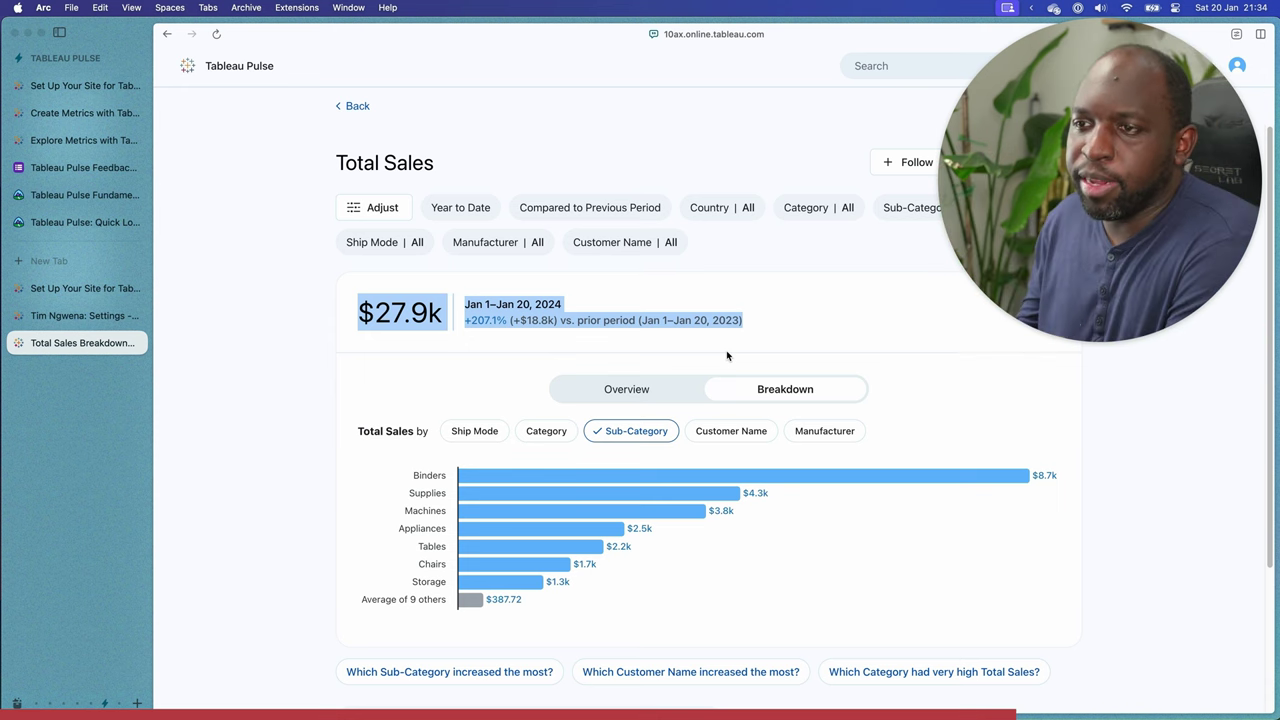
{"action": "scroll", "coordinate": [700, 450], "scroll_direction": "down", "scroll_amount": 1}
{"action": "scroll", "coordinate": [690, 538], "scroll_direction": "down", "scroll_amount": 2}
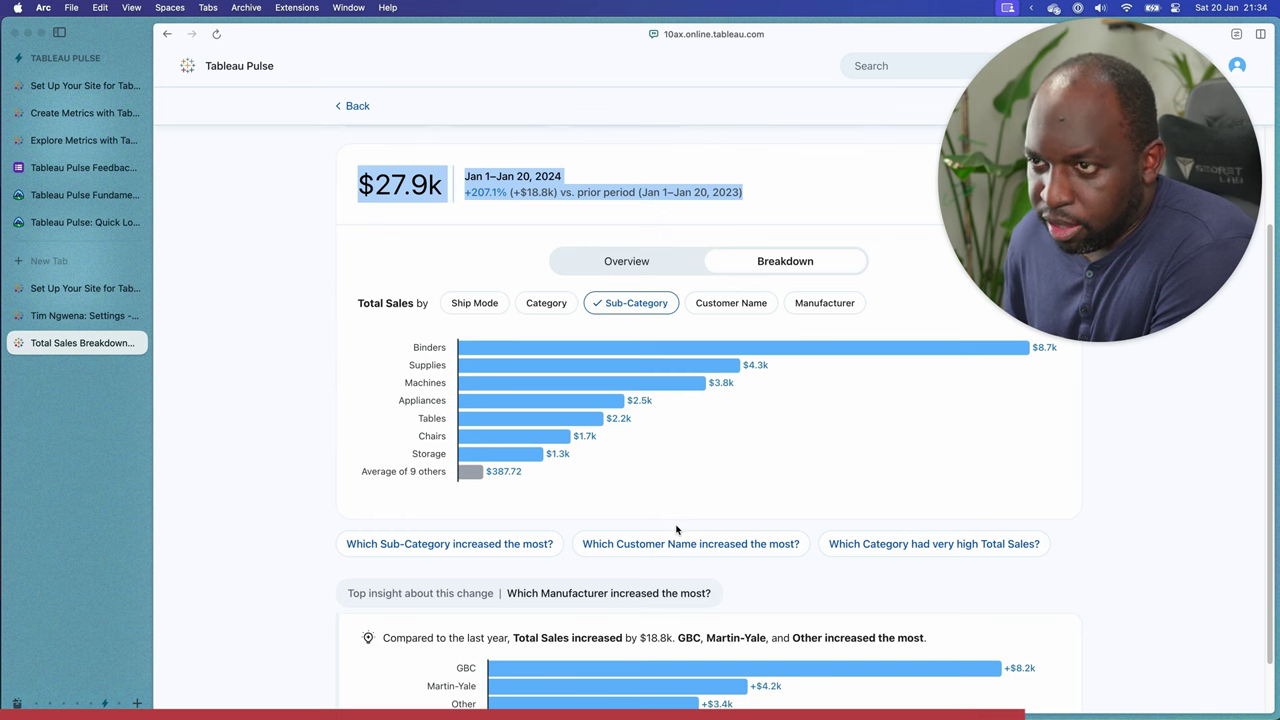
{"action": "scroll", "coordinate": [676, 530], "scroll_direction": "down", "scroll_amount": 2}
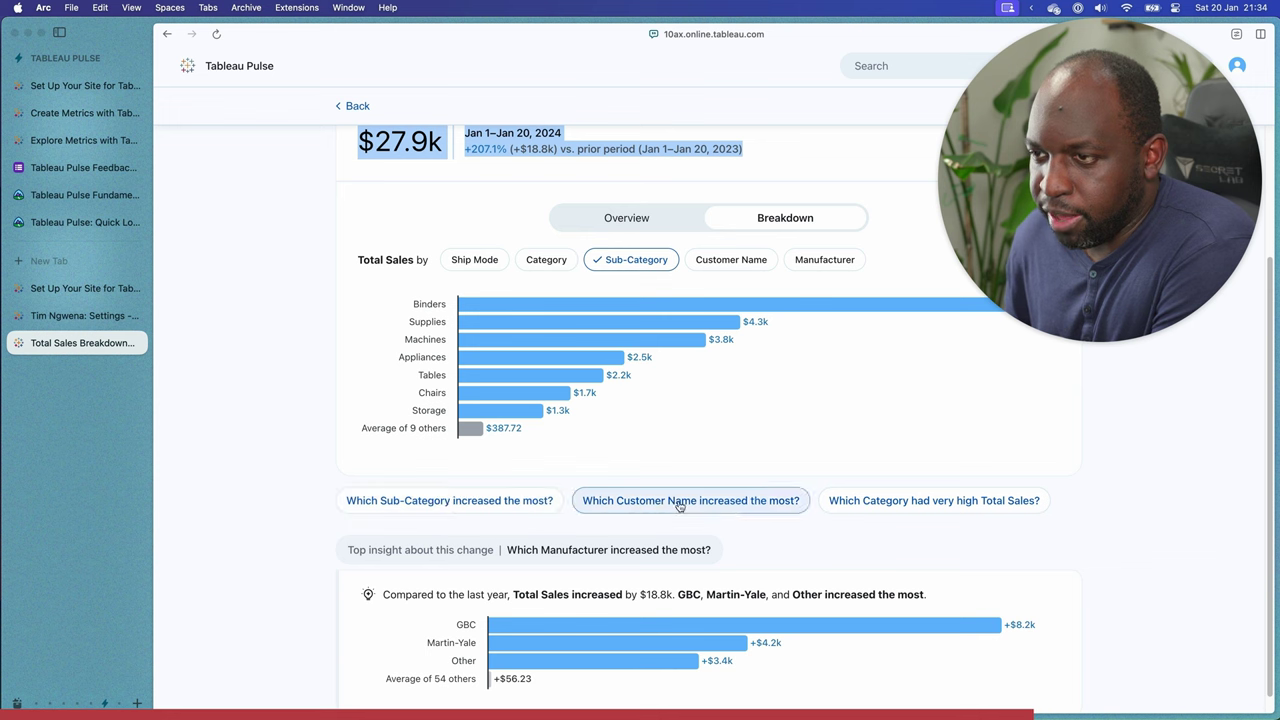
{"action": "scroll", "coordinate": [930, 524], "scroll_direction": "down", "scroll_amount": 1}
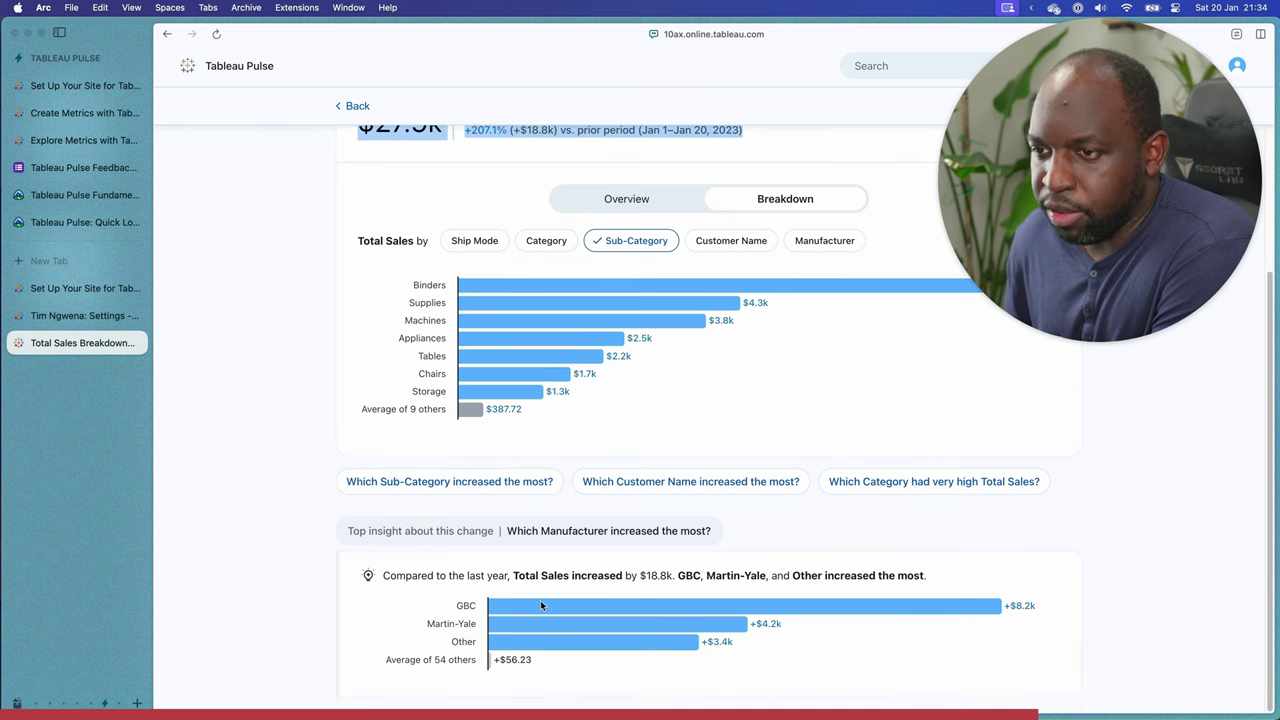
{"action": "left_click", "coordinate": [368, 577]}
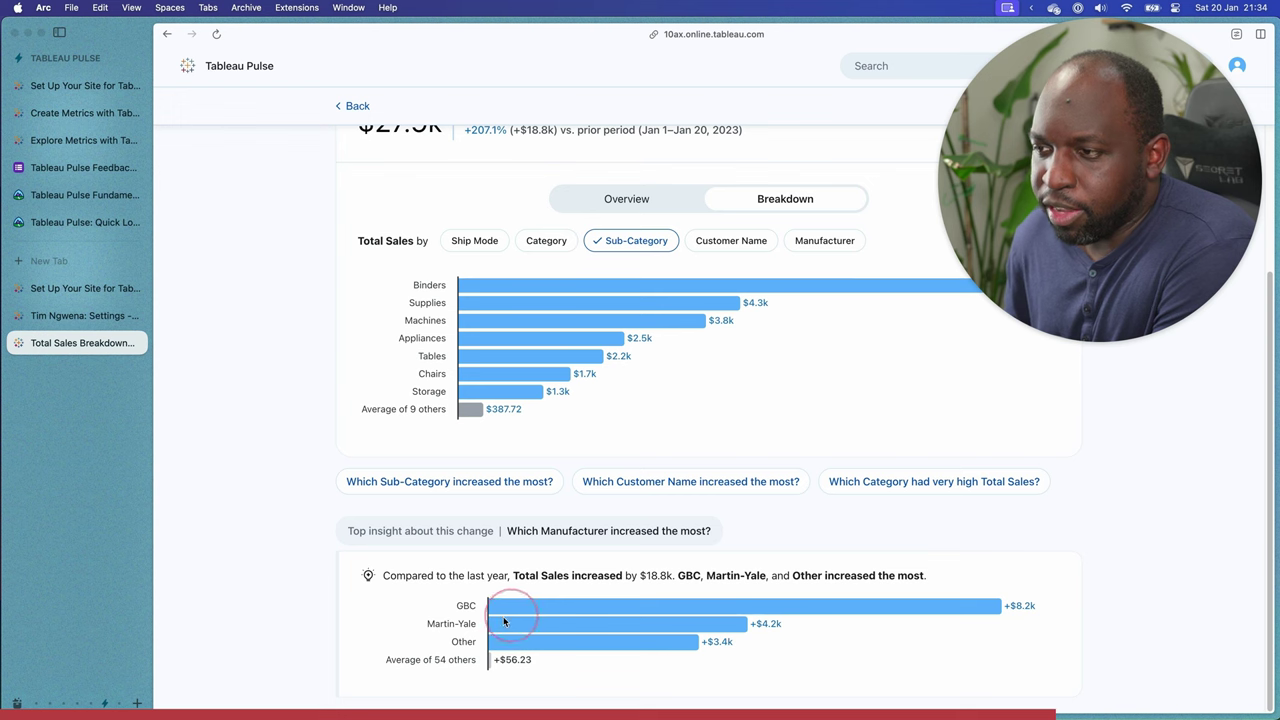
{"action": "scroll", "coordinate": [626, 560], "scroll_direction": "up", "scroll_amount": 4}
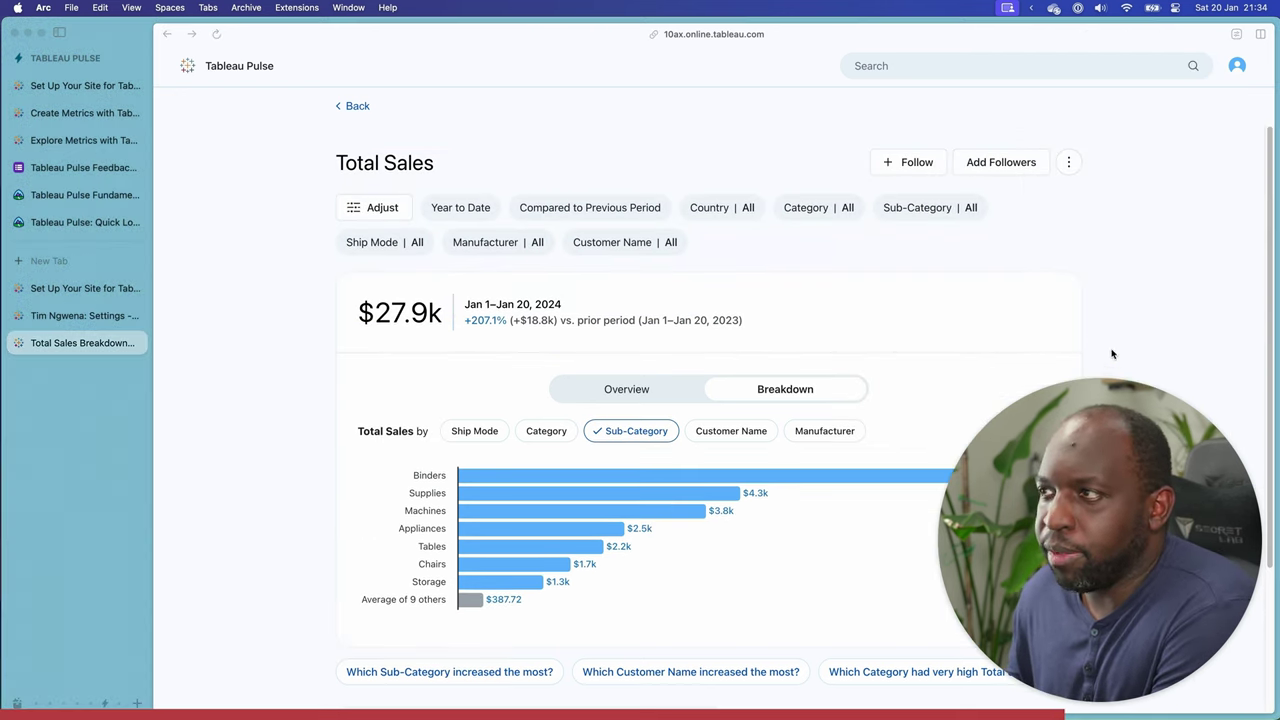
Follow the Year to Date metric and adjust its Category filter to include only Technology.
{"action": "left_click", "coordinate": [907, 164]}
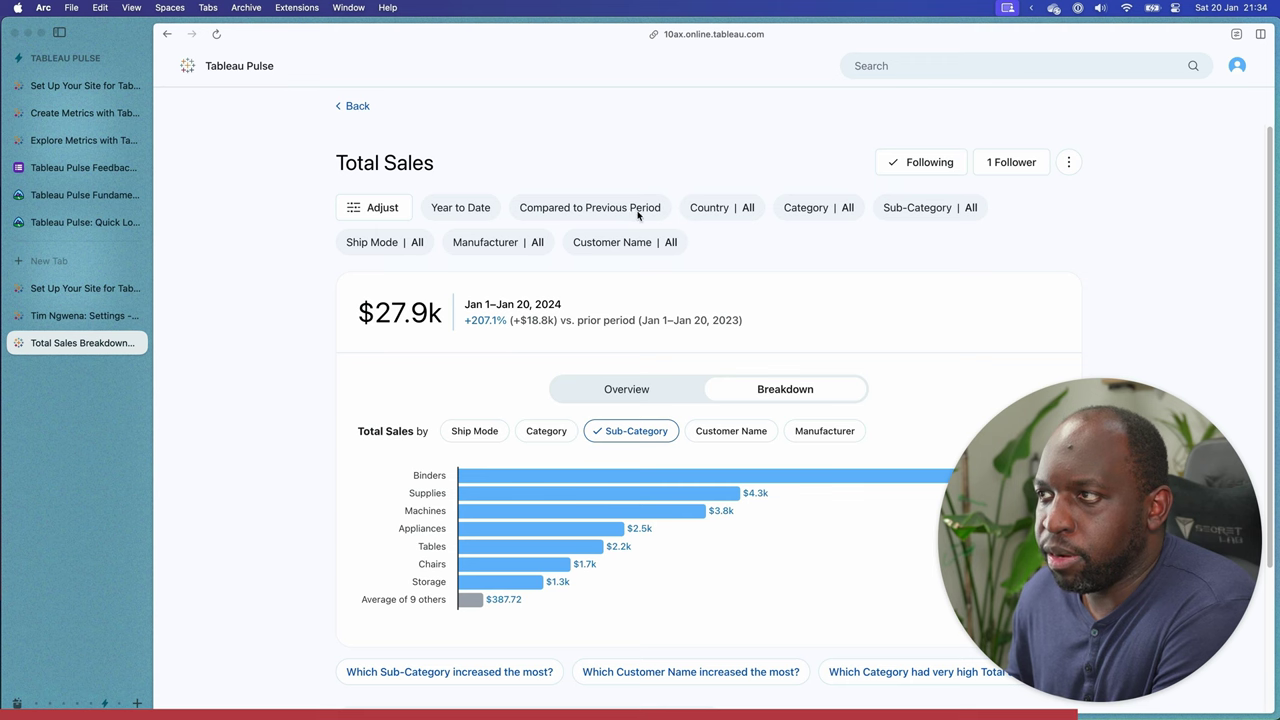
{"action": "left_click", "coordinate": [373, 207]}
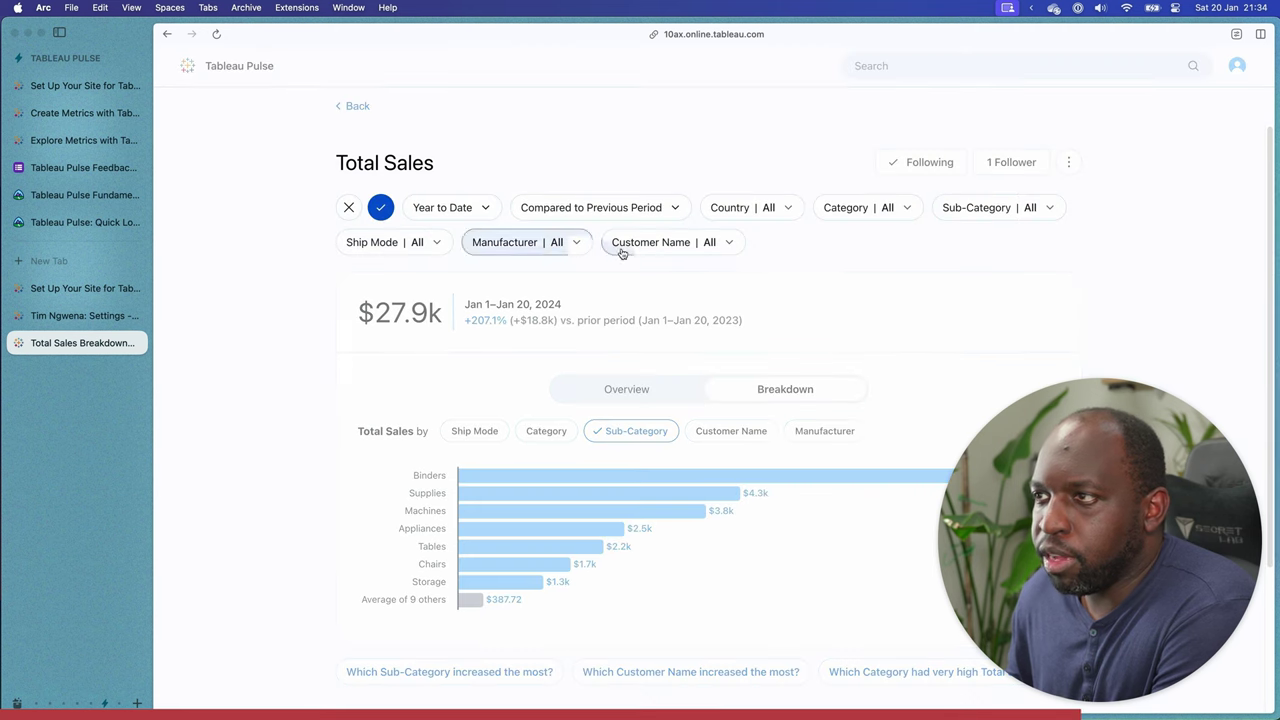
{"action": "left_click", "coordinate": [875, 210]}
{"action": "left_click", "coordinate": [829, 270]}
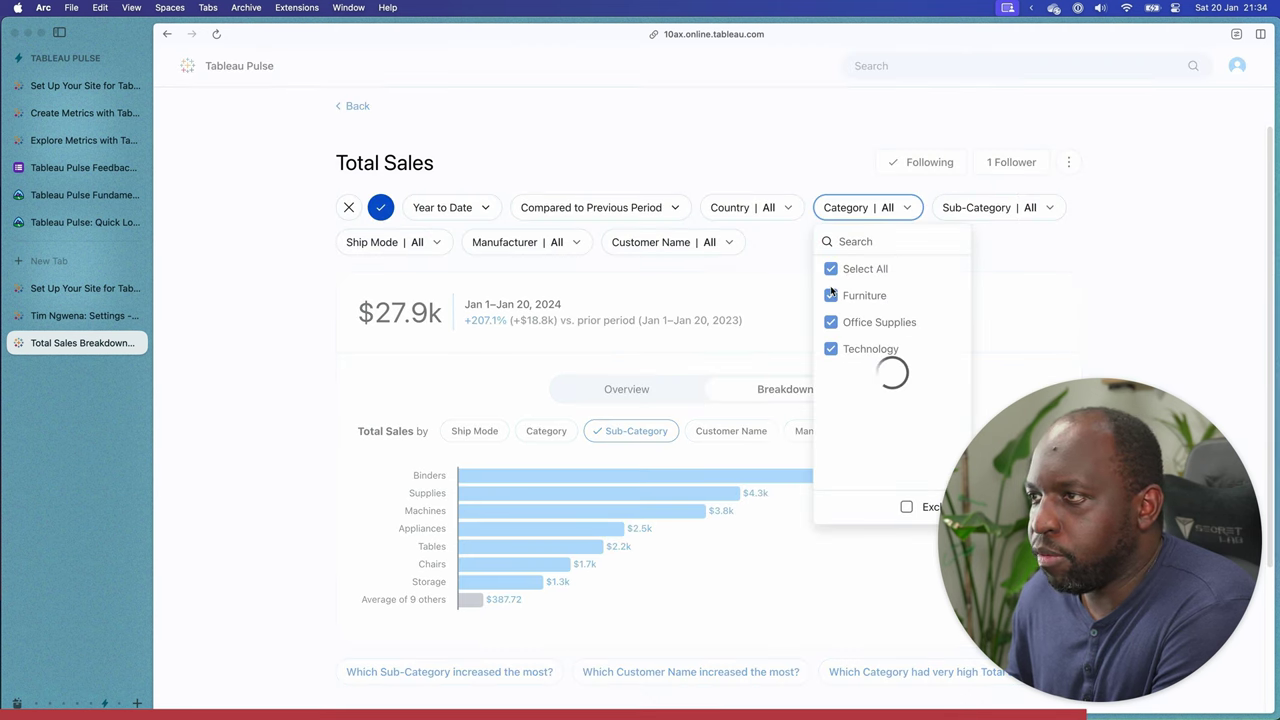
{"action": "left_click", "coordinate": [830, 269]}
{"action": "left_click", "coordinate": [830, 348]}
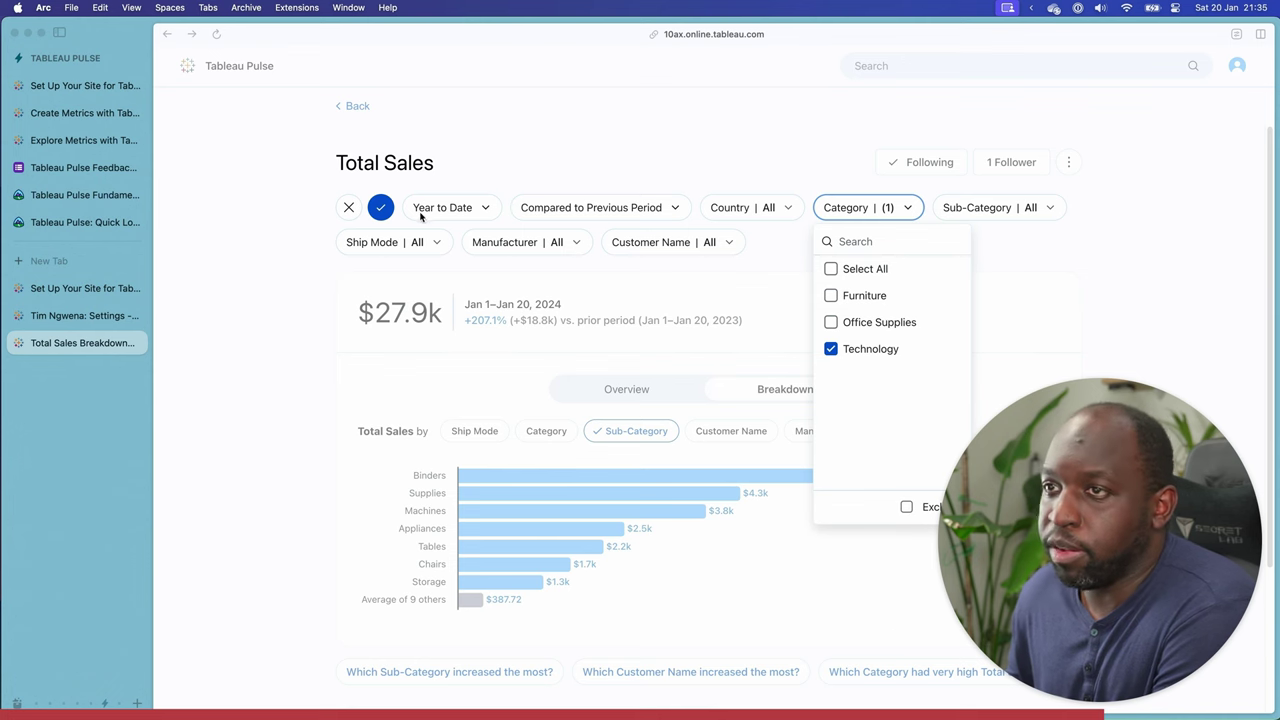
{"action": "left_click", "coordinate": [381, 207]}
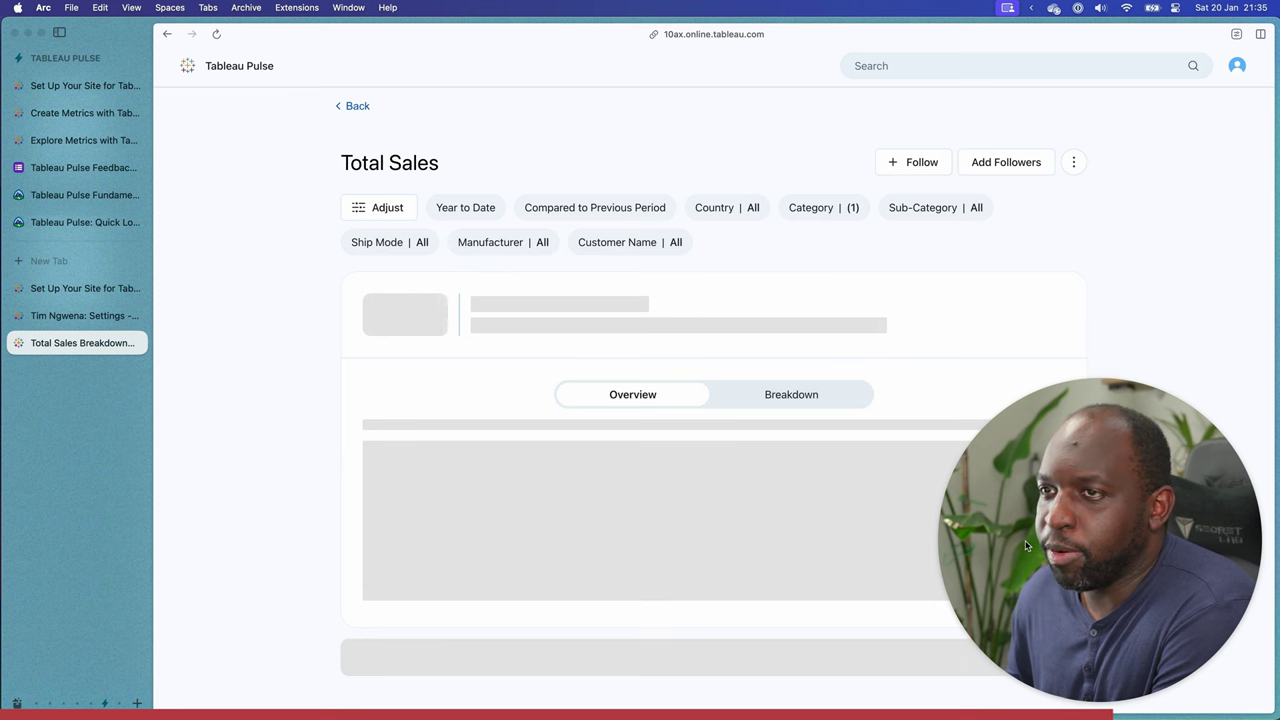
Review the breakdown of the Technology-filtered Total Sales metric and follow it.
{"action": "left_click", "coordinate": [778, 392]}
{"action": "scroll", "coordinate": [760, 420], "scroll_direction": "down", "scroll_amount": 2}
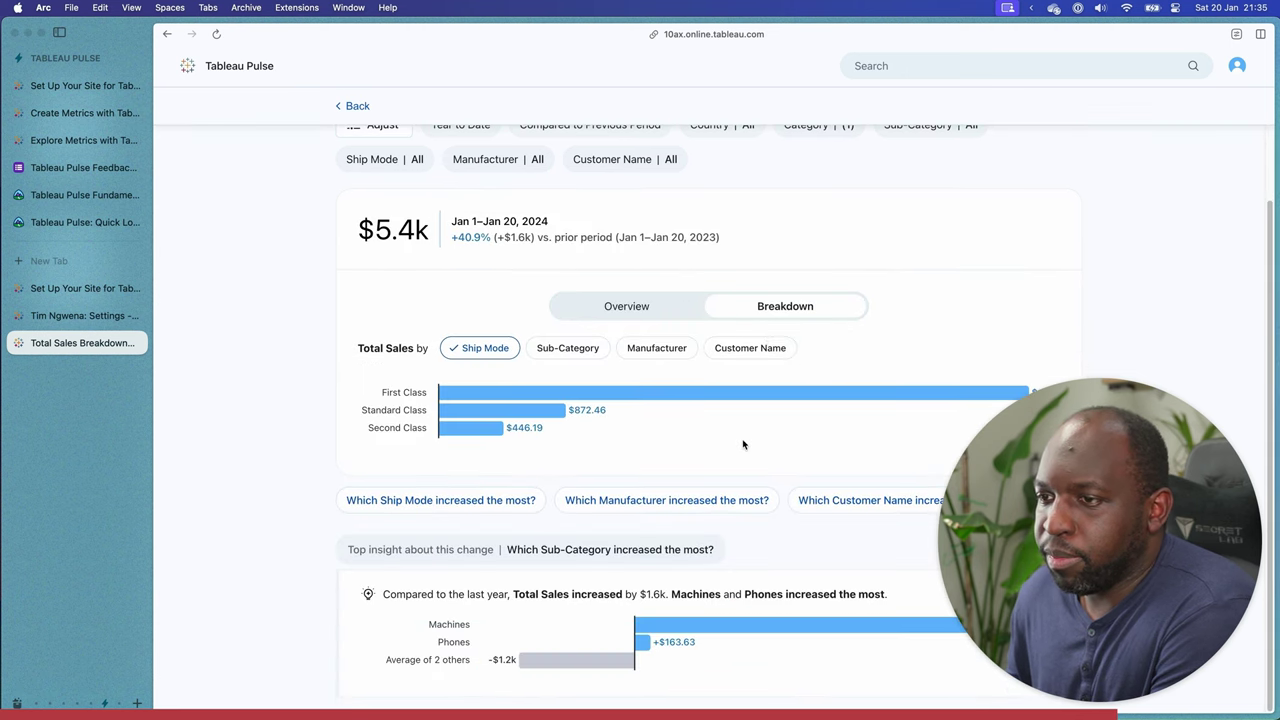
{"action": "scroll", "coordinate": [743, 430], "scroll_direction": "up", "scroll_amount": 2}
{"action": "left_click", "coordinate": [902, 164]}
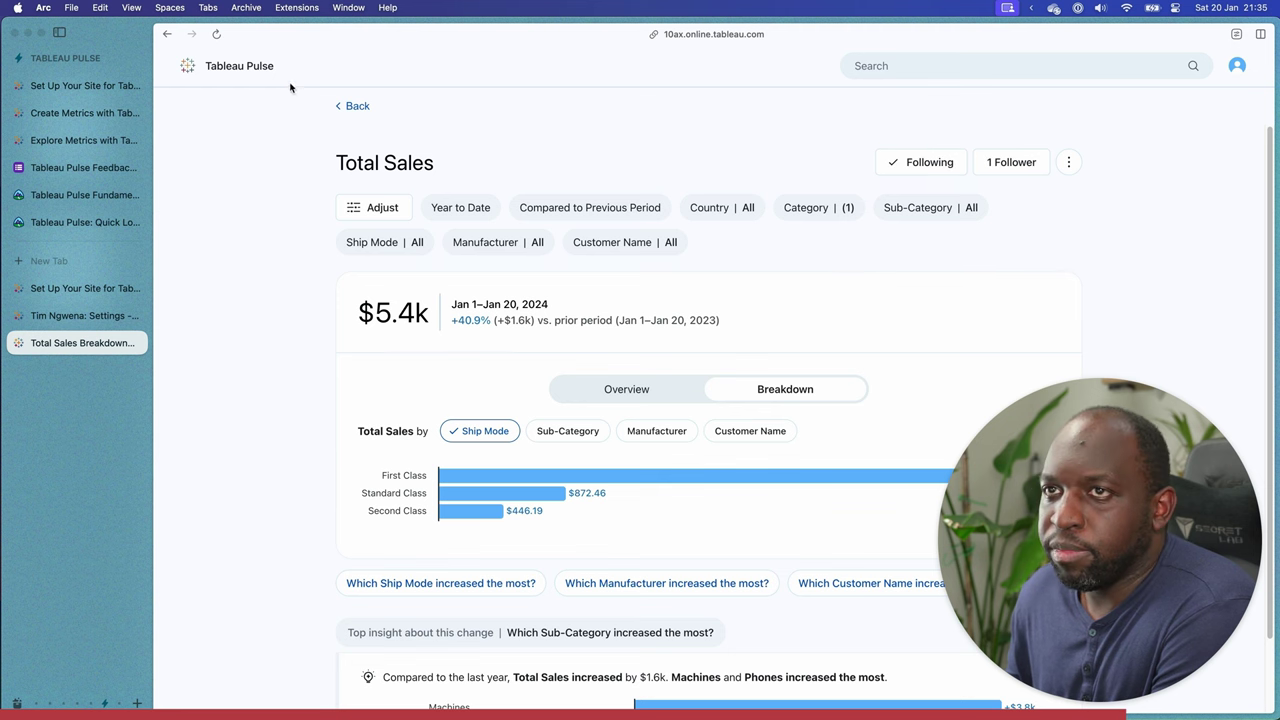
Return to the home page and read the Today's Pulse summary of the followed metrics along with its information note.
{"action": "left_click", "coordinate": [250, 66]}
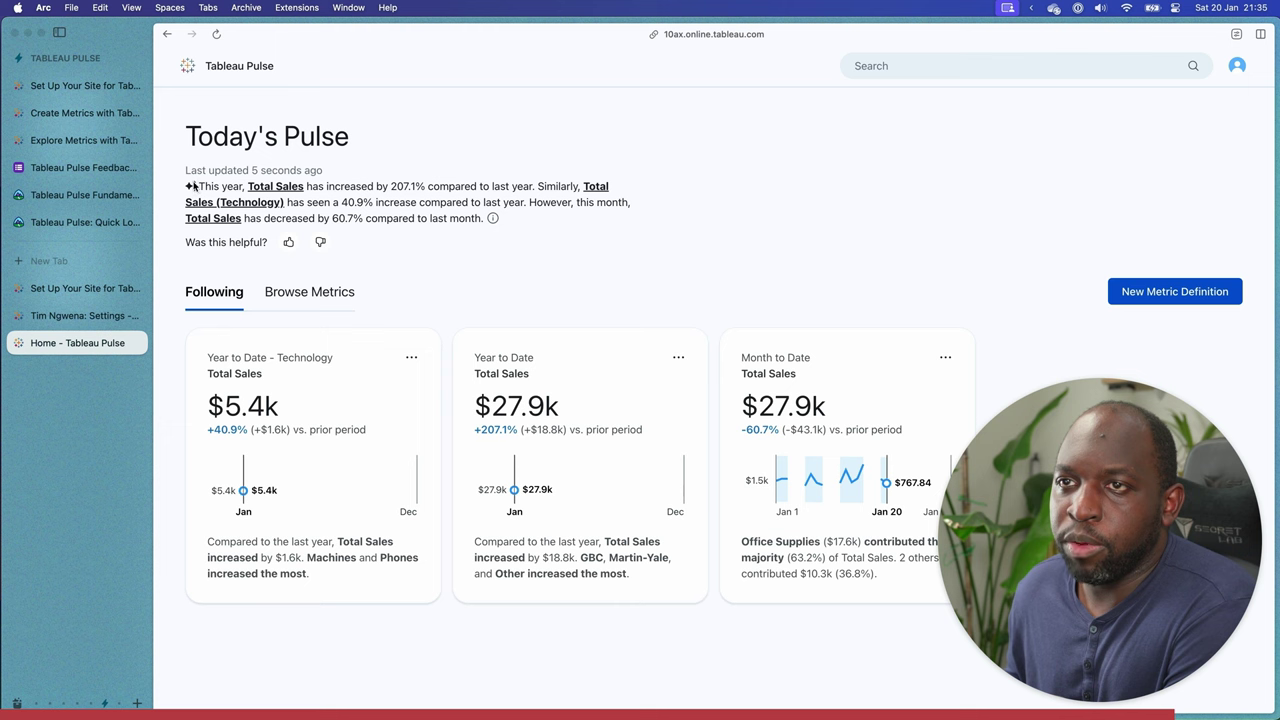
{"action": "left_click_drag", "start_coordinate": [186, 186], "coordinate": [543, 239]}
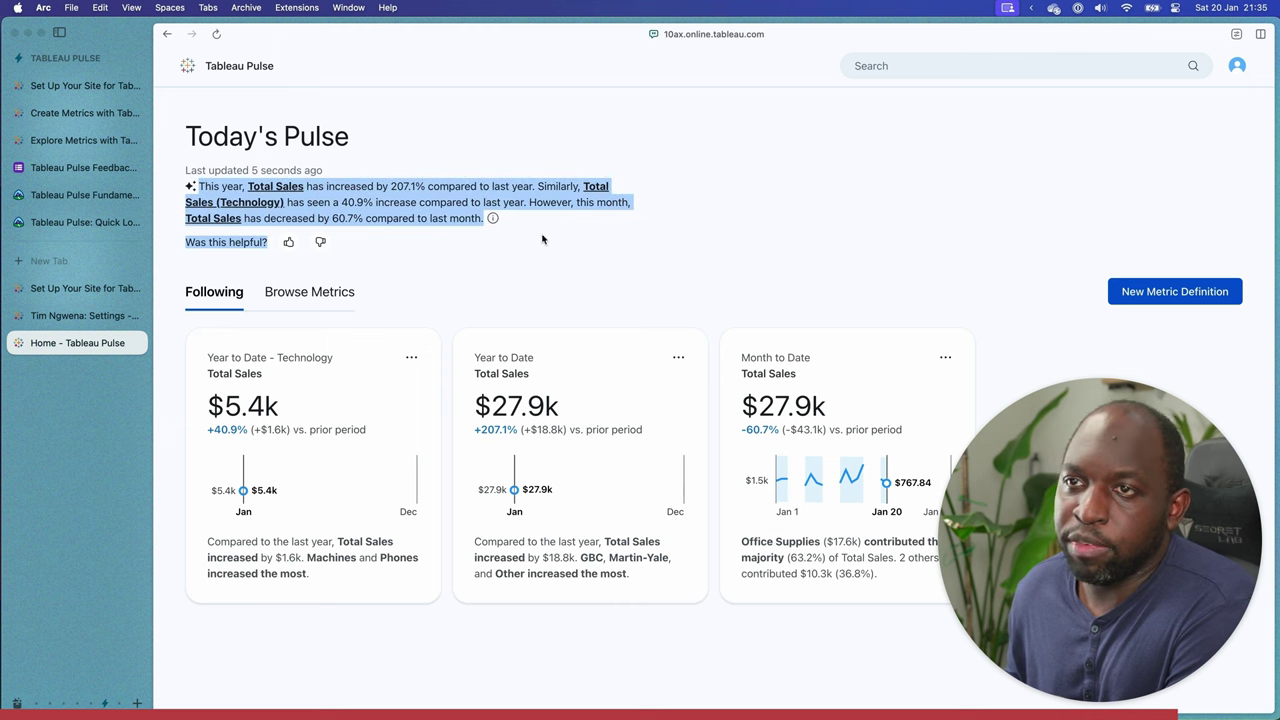
{"action": "left_click", "coordinate": [492, 219]}
{"action": "left_click", "coordinate": [626, 220]}
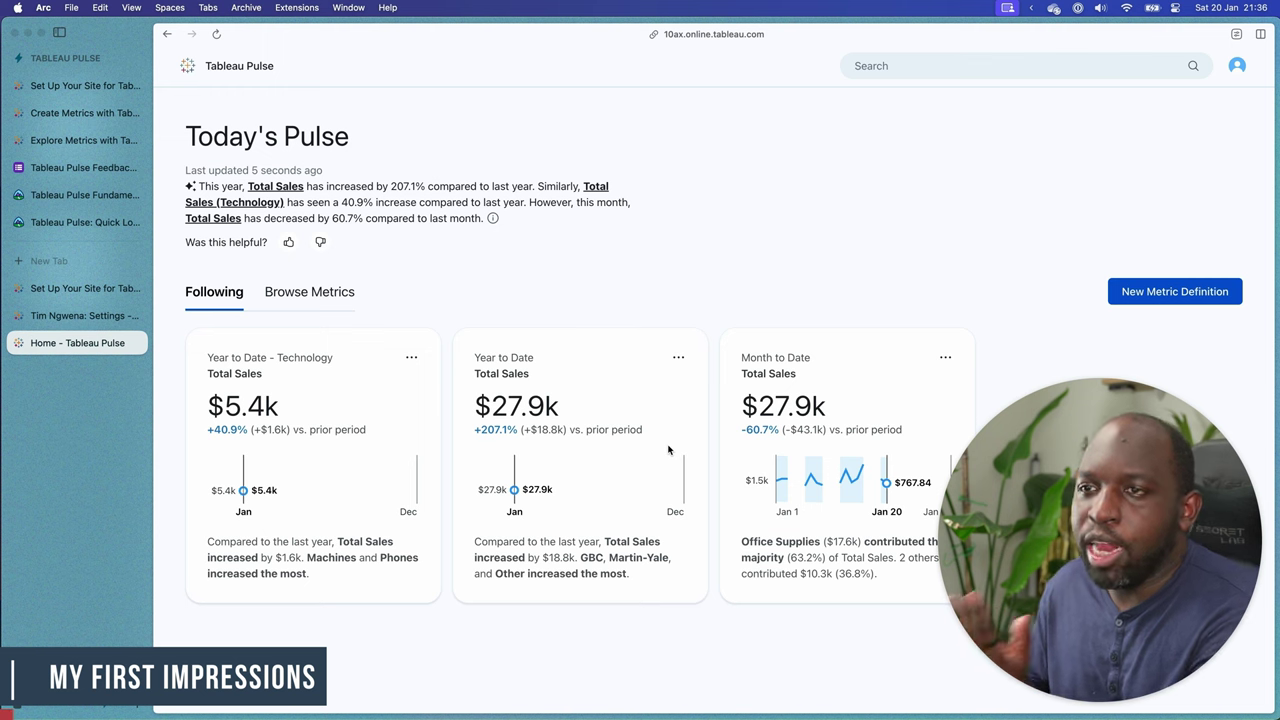
Browse all metrics to the Total Sales definition, open its unfiltered Year to Date metric and show the breakdown.
{"action": "left_click", "coordinate": [300, 292]}
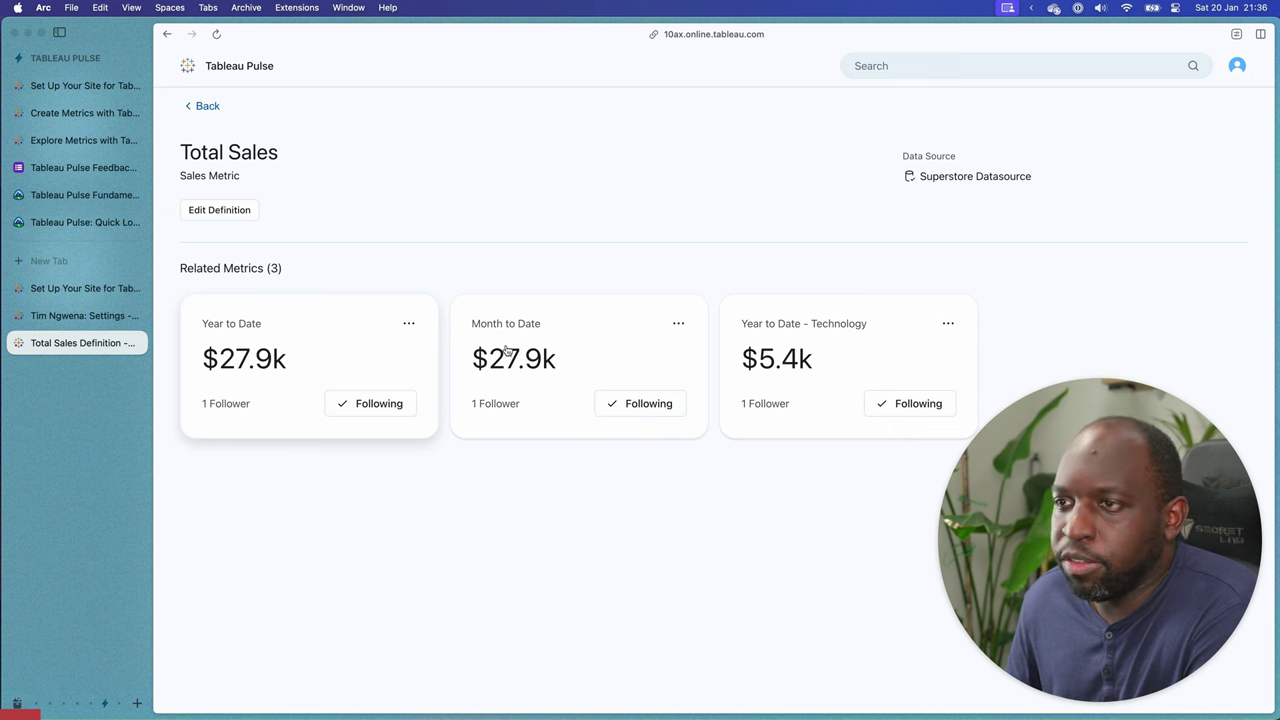
{"action": "left_click", "coordinate": [264, 342]}
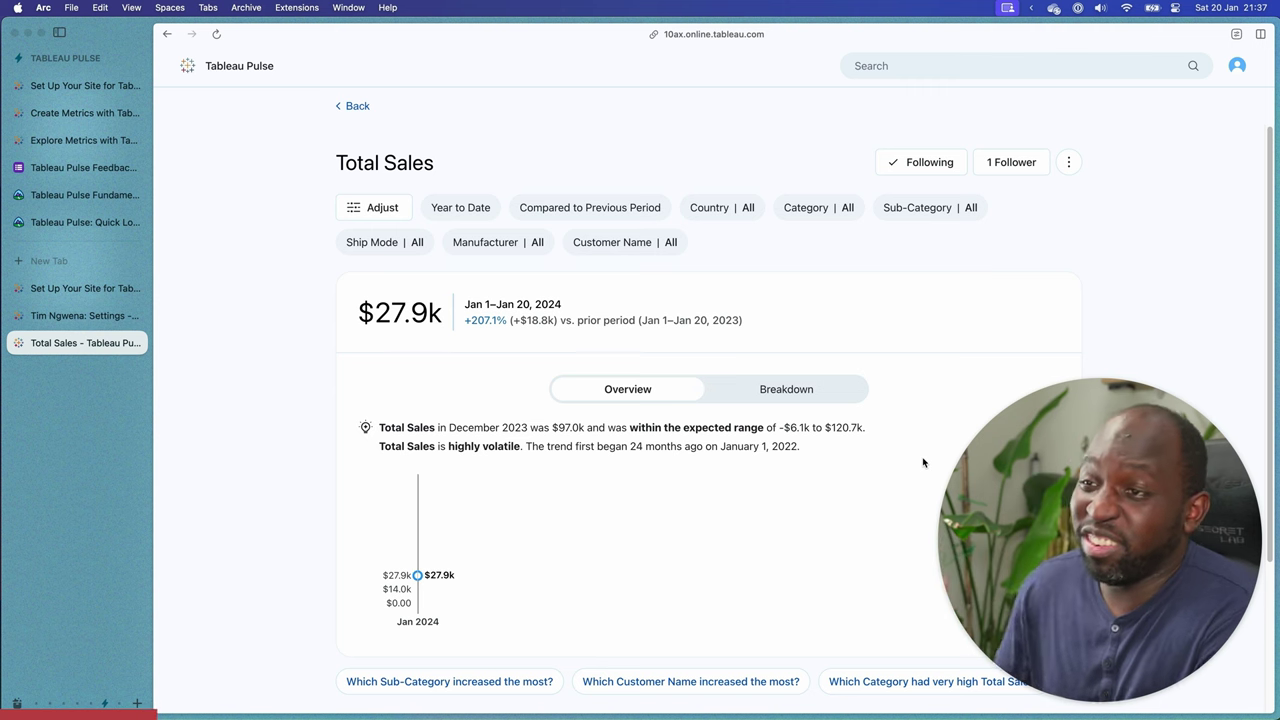
{"action": "left_click", "coordinate": [794, 394]}
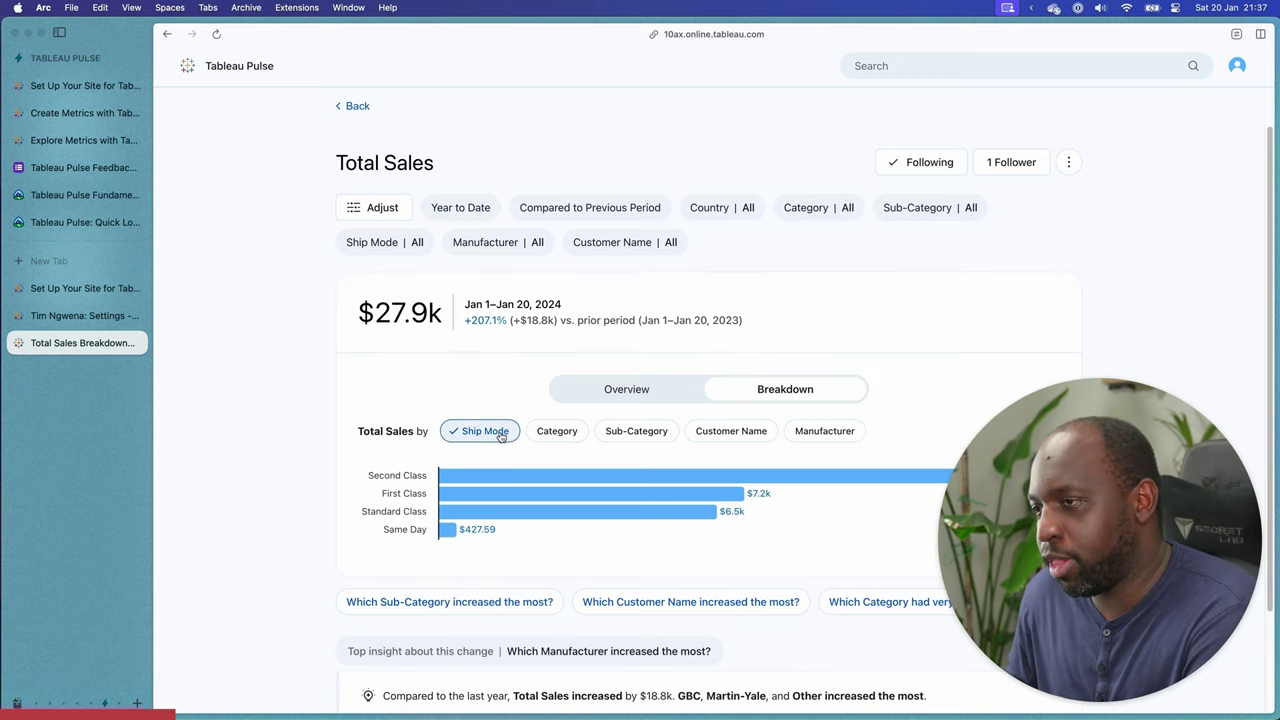
Examine the Year to Date sales breakdowns by Ship Mode, Category, Sub-Category, Customer Name and Manufacturer, plus the insights below.
{"action": "scroll", "coordinate": [496, 430], "scroll_direction": "down", "scroll_amount": 3}
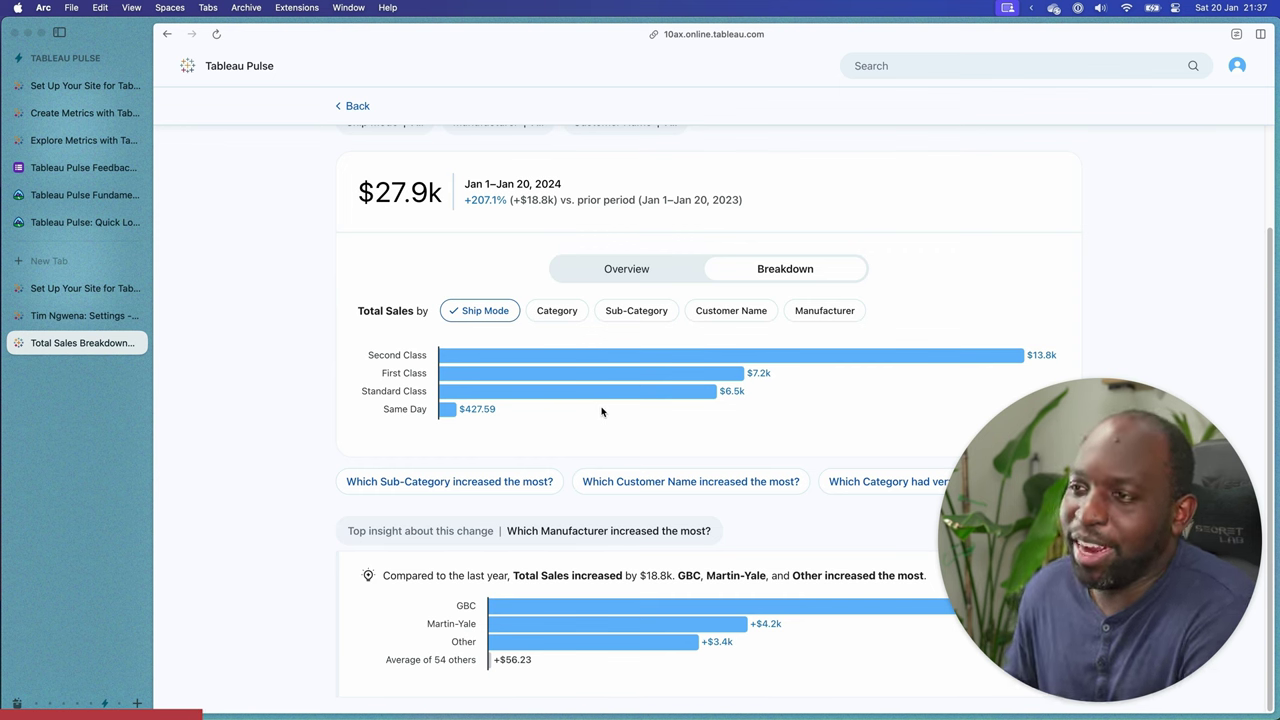
{"action": "scroll", "coordinate": [602, 386], "scroll_direction": "up", "scroll_amount": 1}
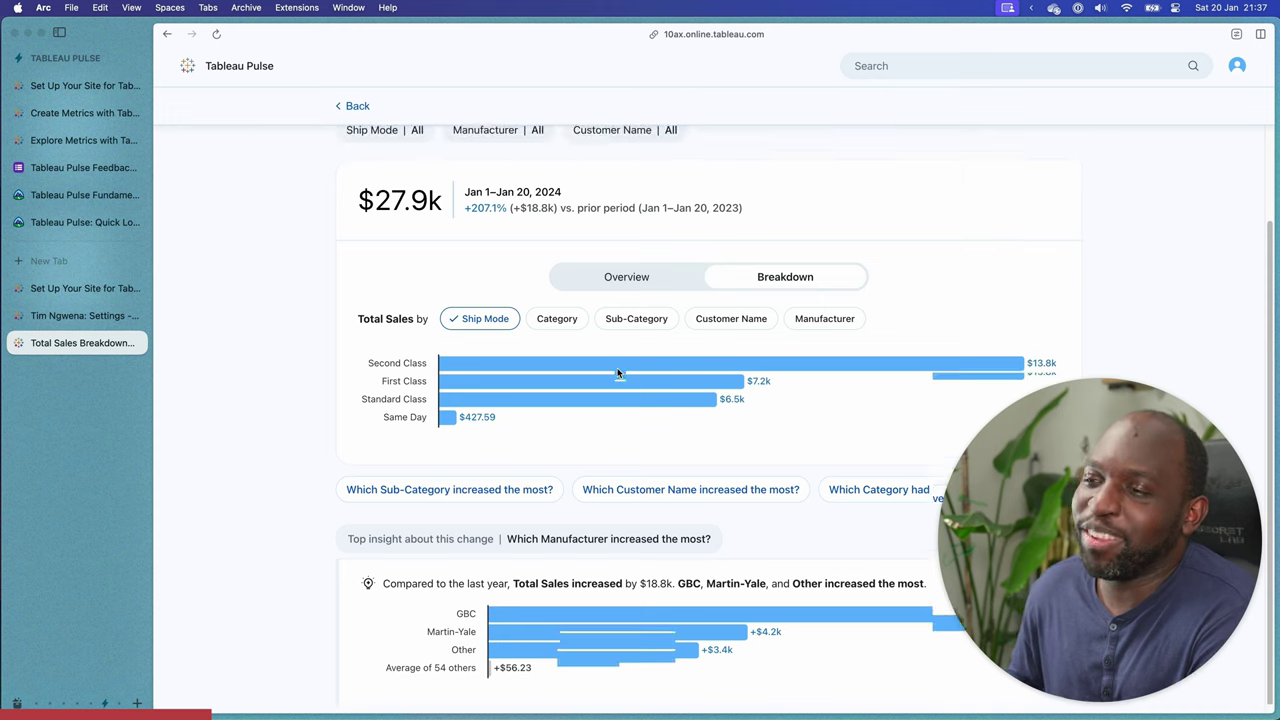
{"action": "left_click", "coordinate": [622, 304]}
{"action": "left_click", "coordinate": [783, 312]}
{"action": "left_click", "coordinate": [548, 347]}
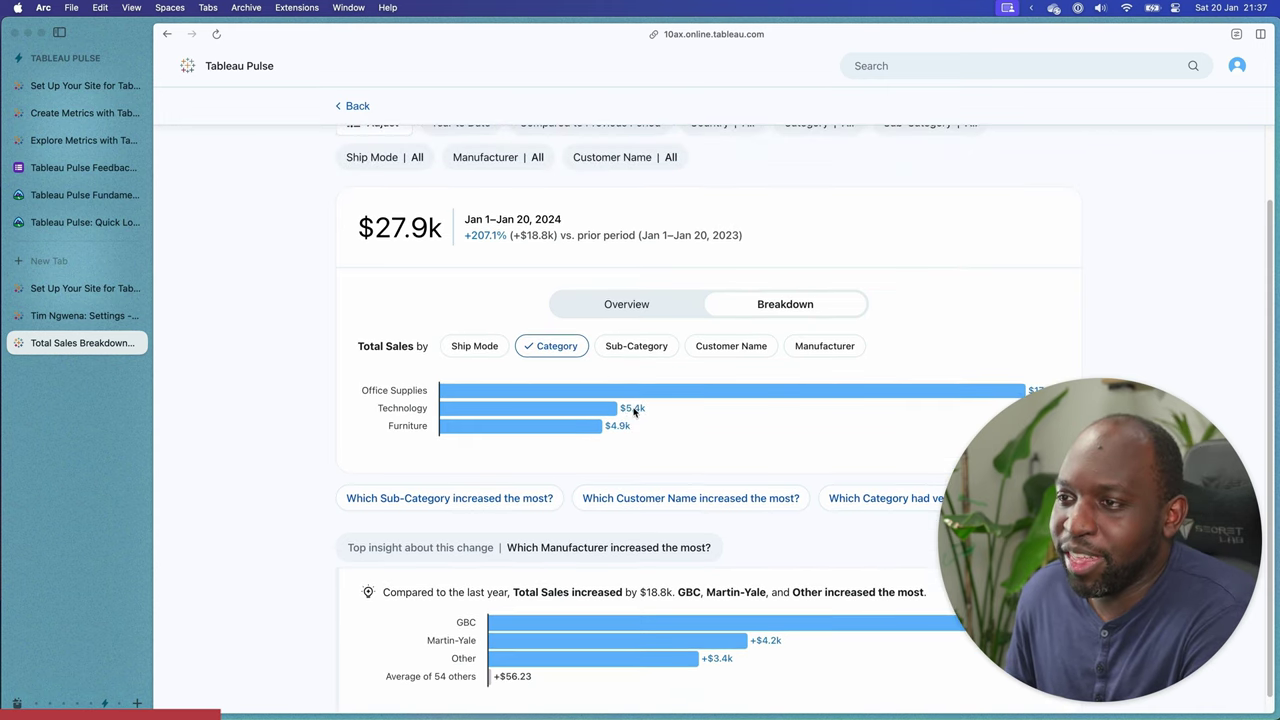
{"action": "left_click", "coordinate": [640, 350]}
{"action": "left_click", "coordinate": [745, 352]}
{"action": "left_click", "coordinate": [824, 346]}
{"action": "scroll", "coordinate": [560, 450], "scroll_direction": "down", "scroll_amount": 2}
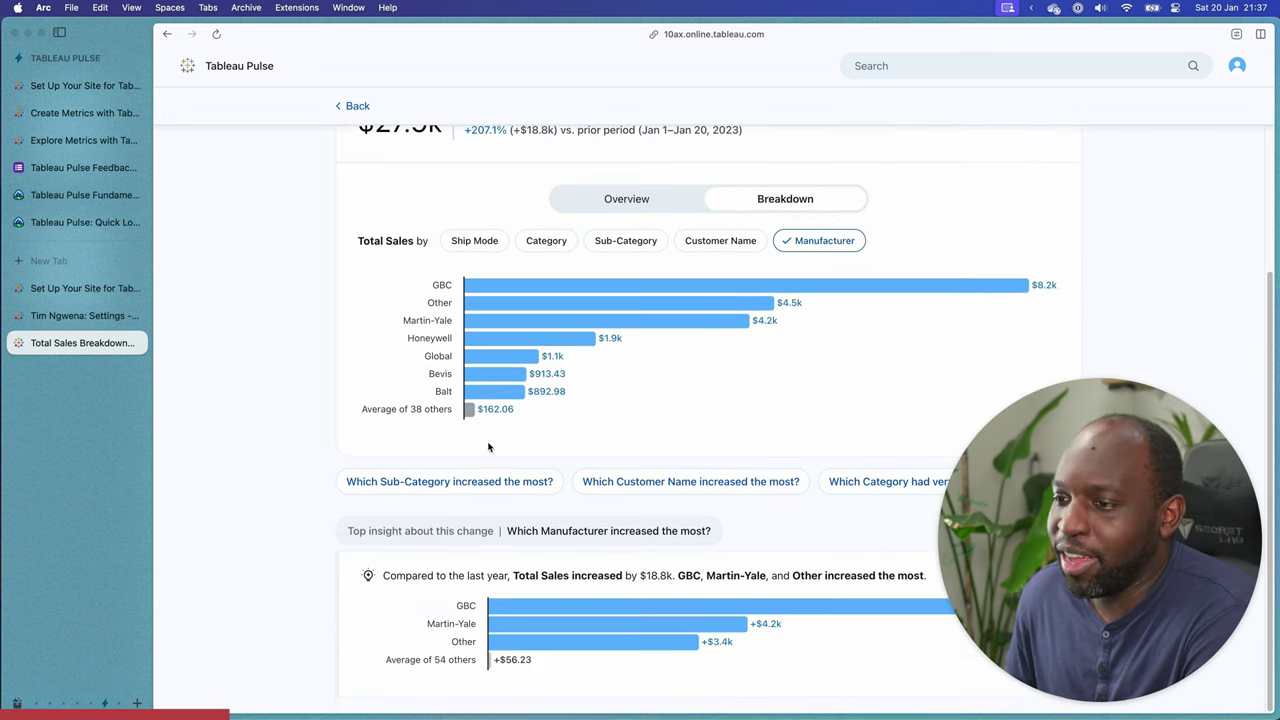
Adjust the Total Sales metric so its Ship Mode filter includes only Same Day.
{"action": "scroll", "coordinate": [608, 430], "scroll_direction": "up", "scroll_amount": 4}
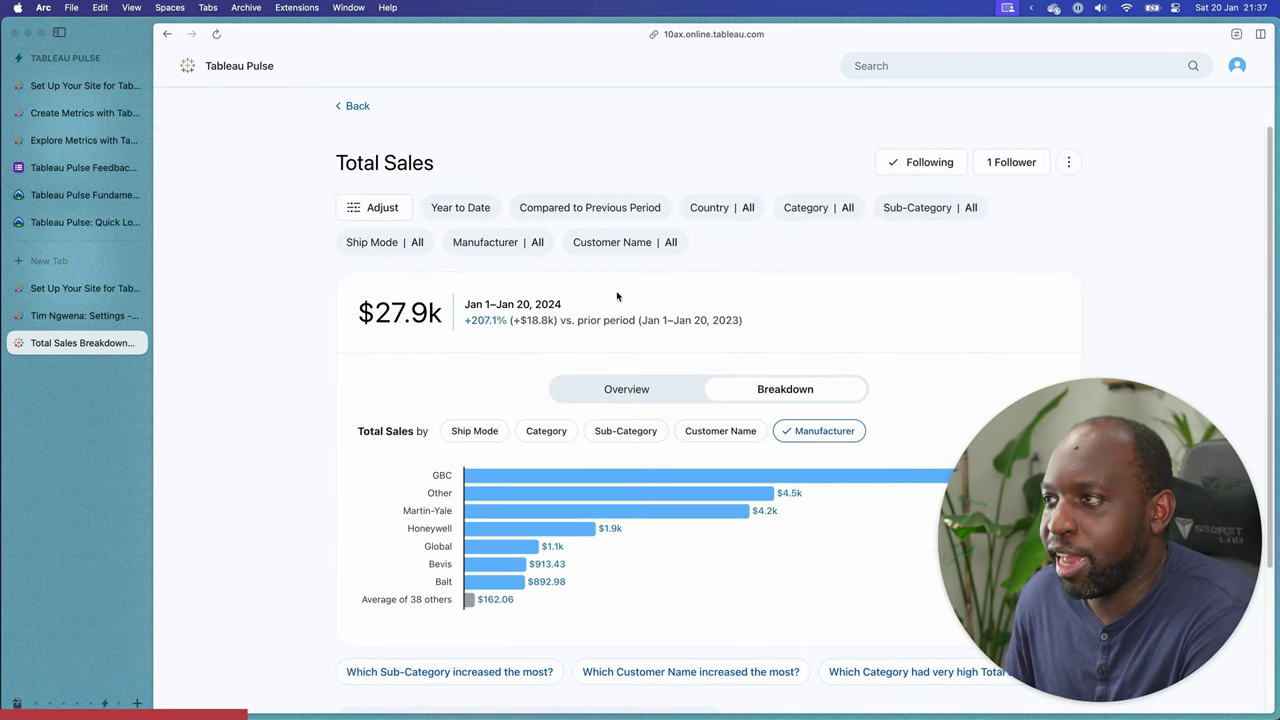
{"action": "left_click", "coordinate": [395, 216]}
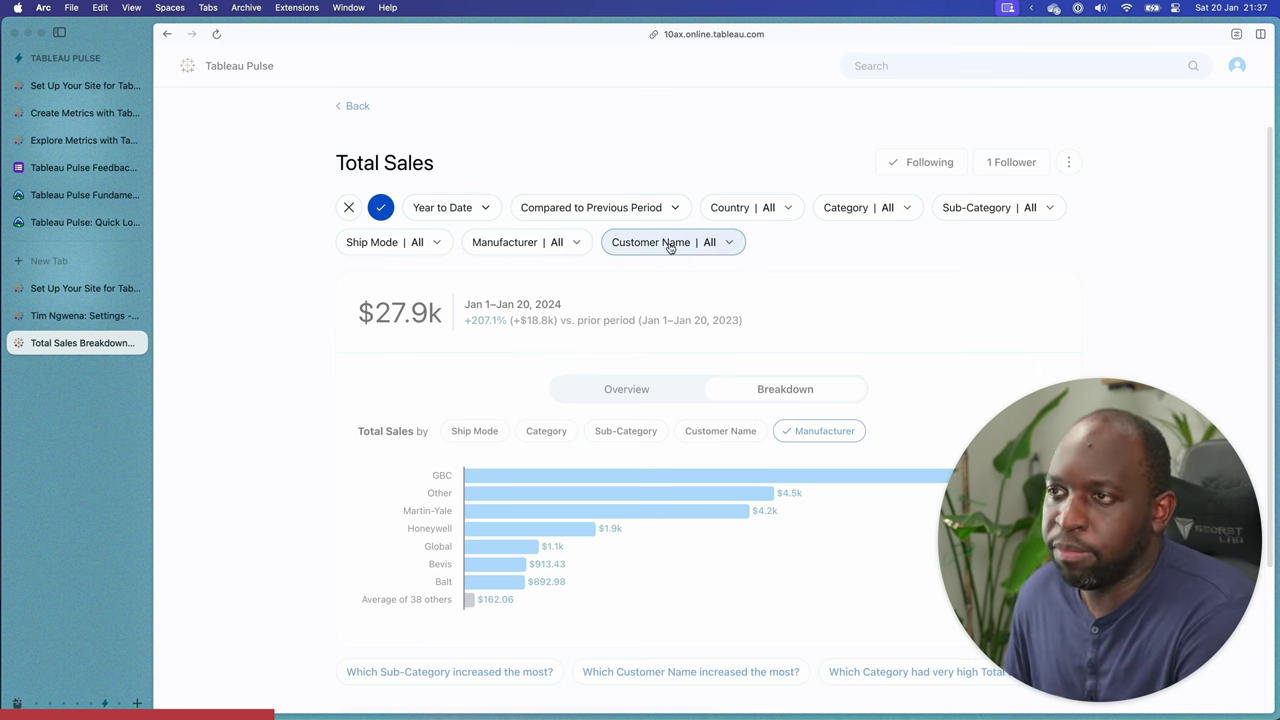
{"action": "left_click", "coordinate": [414, 242]}
{"action": "left_click", "coordinate": [354, 303]}
{"action": "left_click", "coordinate": [355, 358]}
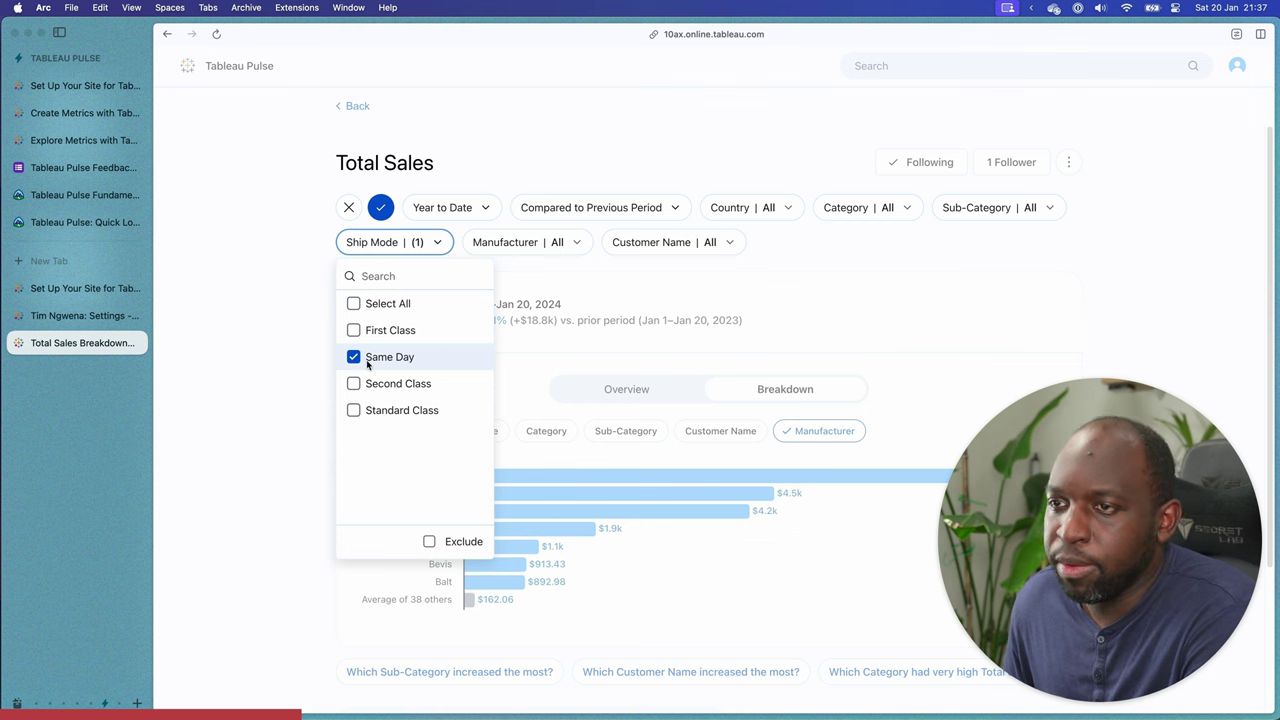
Look over the available values of the Manufacturer and Customer Name filters.
{"action": "left_click", "coordinate": [561, 248]}
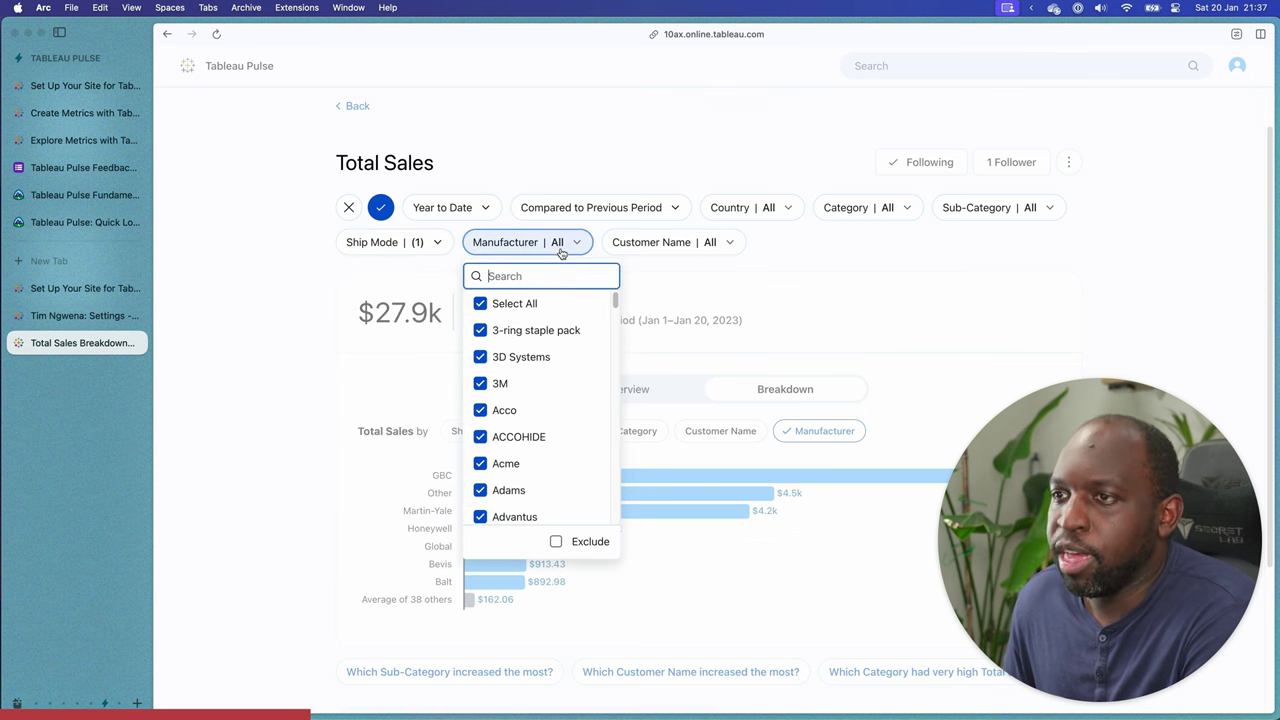
{"action": "left_click", "coordinate": [590, 250]}
{"action": "left_click", "coordinate": [575, 244]}
{"action": "left_click", "coordinate": [808, 277]}
{"action": "left_click", "coordinate": [723, 243]}
{"action": "left_click", "coordinate": [816, 280]}
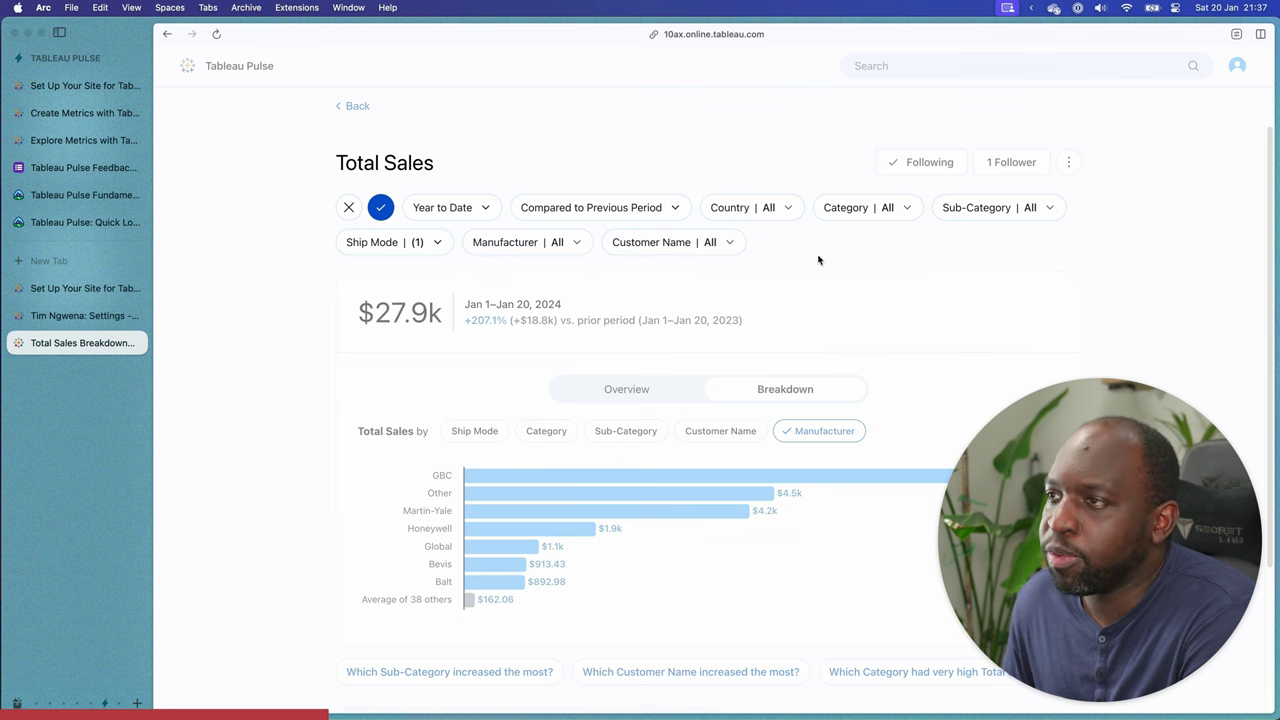
Check the Country filter, and limit the Category filter to Technology only.
{"action": "left_click", "coordinate": [775, 212]}
{"action": "left_click", "coordinate": [950, 266]}
{"action": "left_click", "coordinate": [886, 208]}
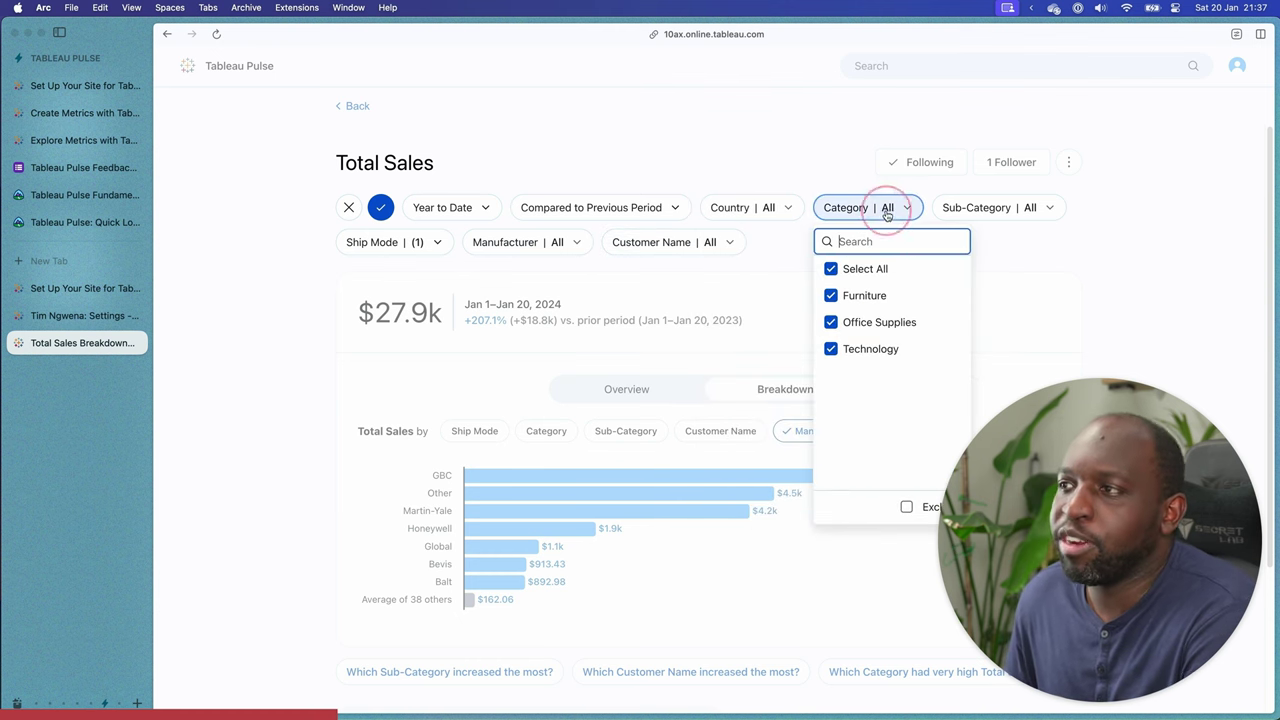
{"action": "left_click", "coordinate": [831, 269]}
{"action": "left_click", "coordinate": [831, 349]}
{"action": "left_click", "coordinate": [1023, 266]}
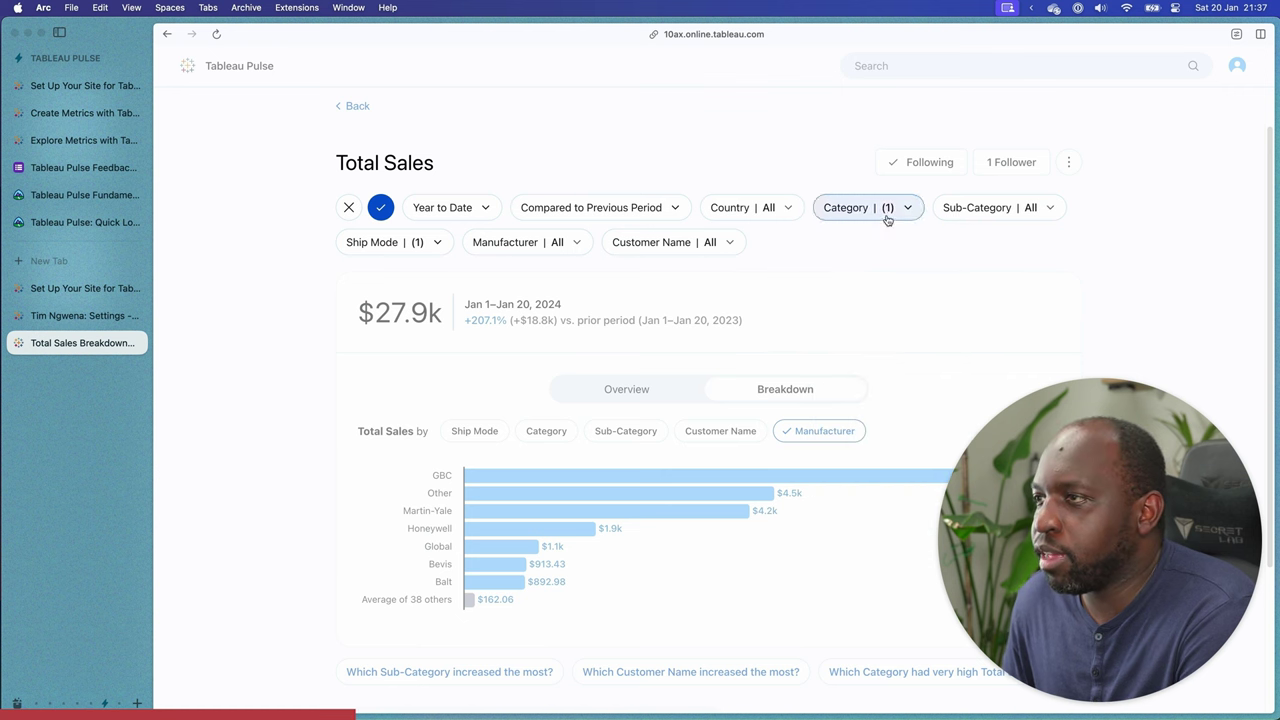
Compare the Sub-Category filter's full value list with the Category selection.
{"action": "left_click", "coordinate": [1010, 207]}
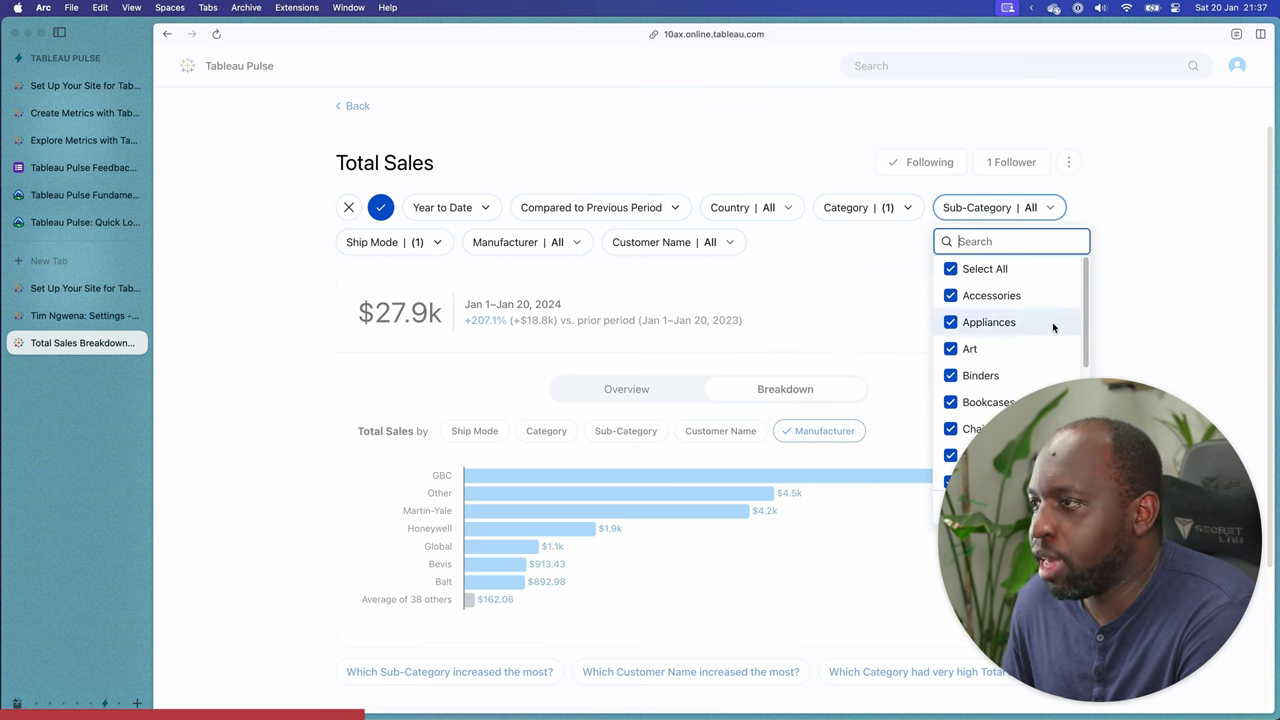
{"action": "scroll", "coordinate": [1070, 380], "scroll_direction": "down", "scroll_amount": 5}
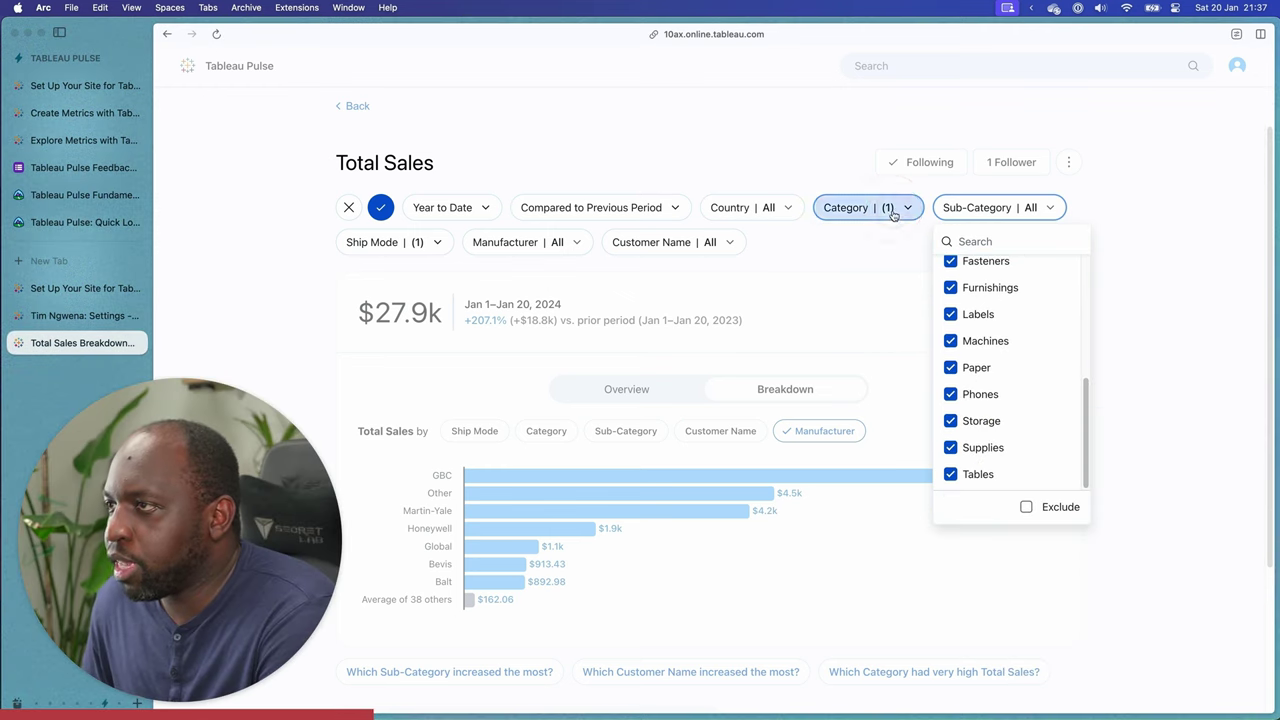
{"action": "left_click", "coordinate": [890, 210]}
{"action": "left_click", "coordinate": [1088, 291]}
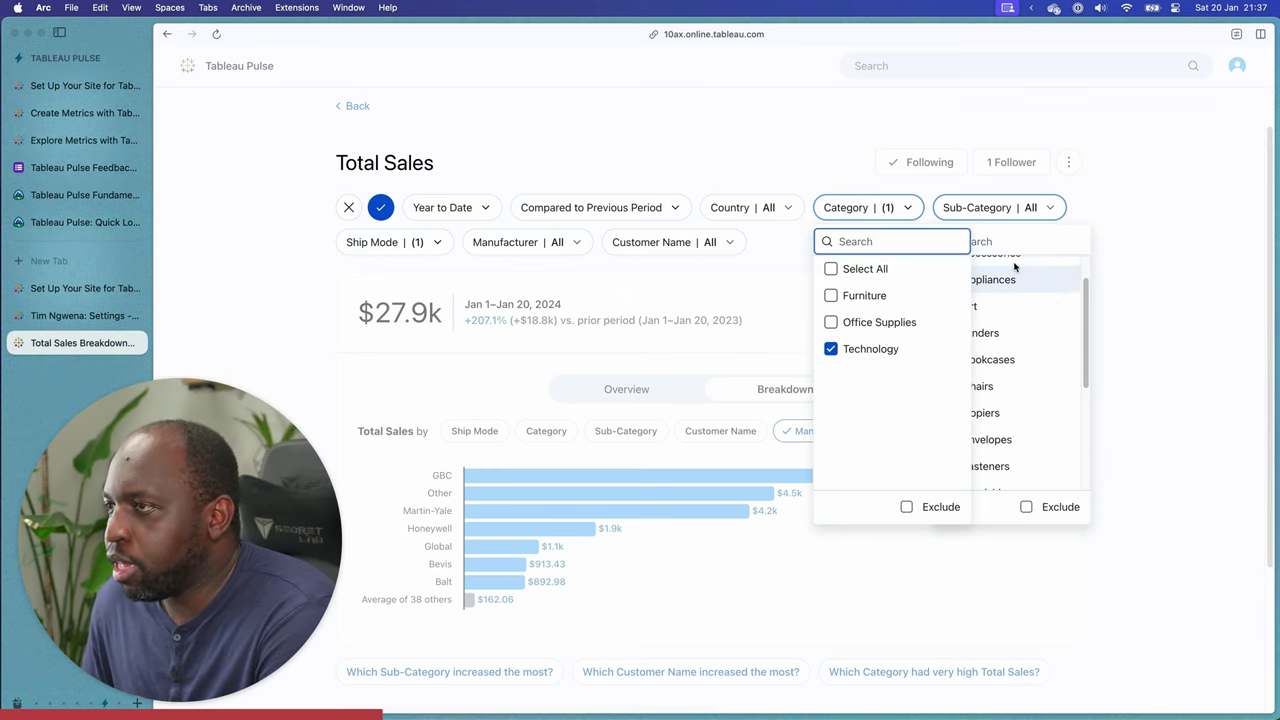
{"action": "left_click", "coordinate": [1085, 297]}
{"action": "left_click_drag", "start_coordinate": [1087, 297], "coordinate": [1066, 432]}
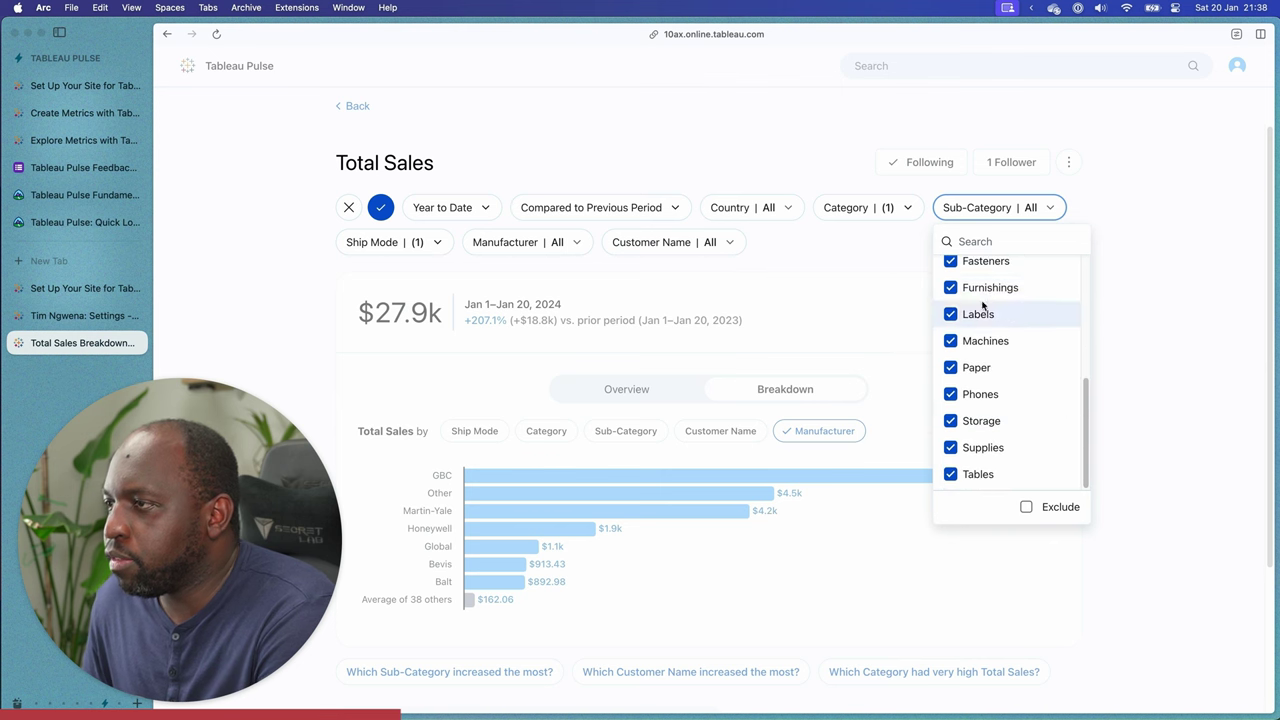
{"action": "scroll", "coordinate": [1020, 400], "scroll_direction": "up", "scroll_amount": 5}
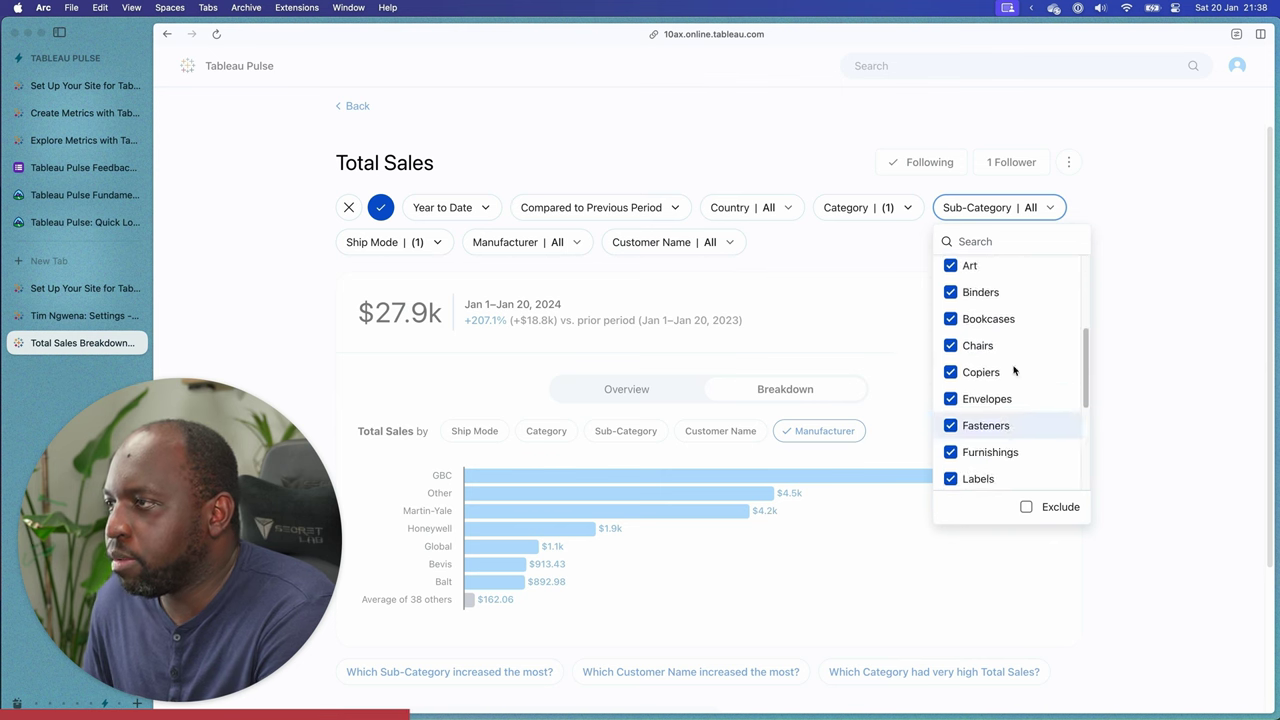
Limit the Sub-Category filter to Binders only and apply the adjusted filters to the metric.
{"action": "left_click", "coordinate": [951, 269]}
{"action": "left_click", "coordinate": [952, 296]}
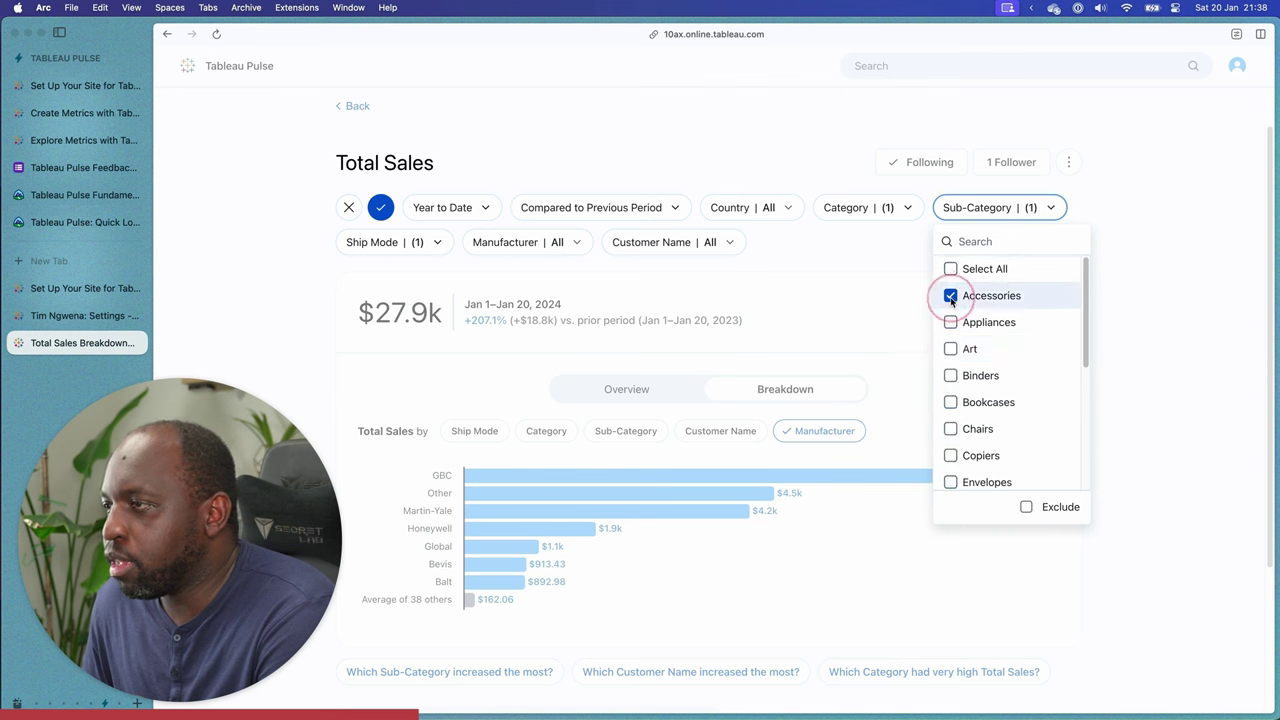
{"action": "left_click", "coordinate": [951, 296]}
{"action": "left_click", "coordinate": [951, 375]}
{"action": "left_click", "coordinate": [1143, 286]}
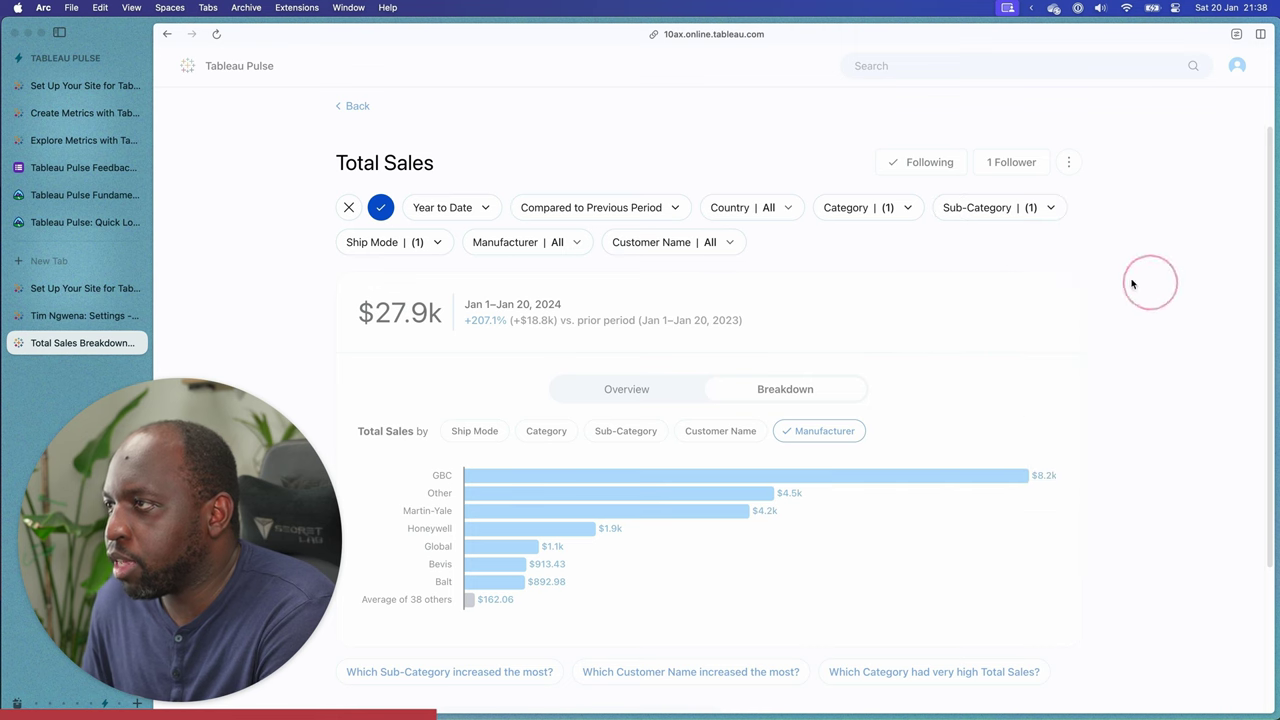
{"action": "left_click", "coordinate": [380, 207]}
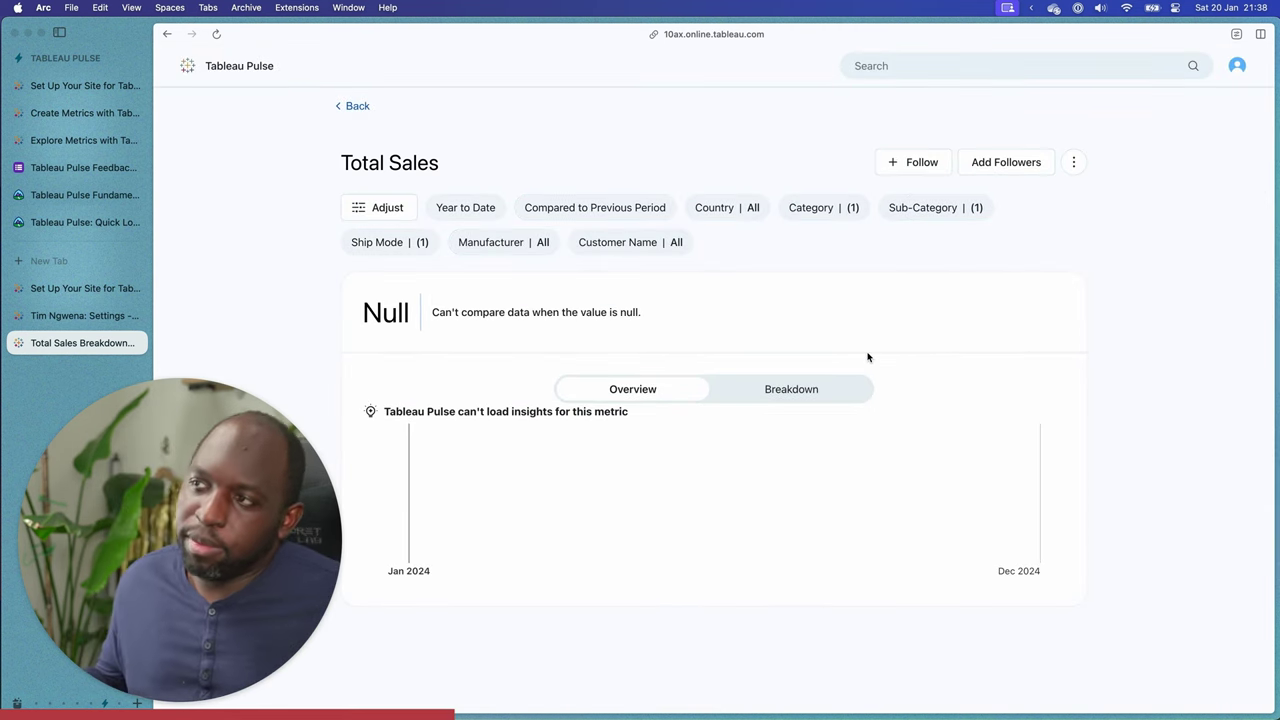
{"action": "key", "text": "ctrl+a"}
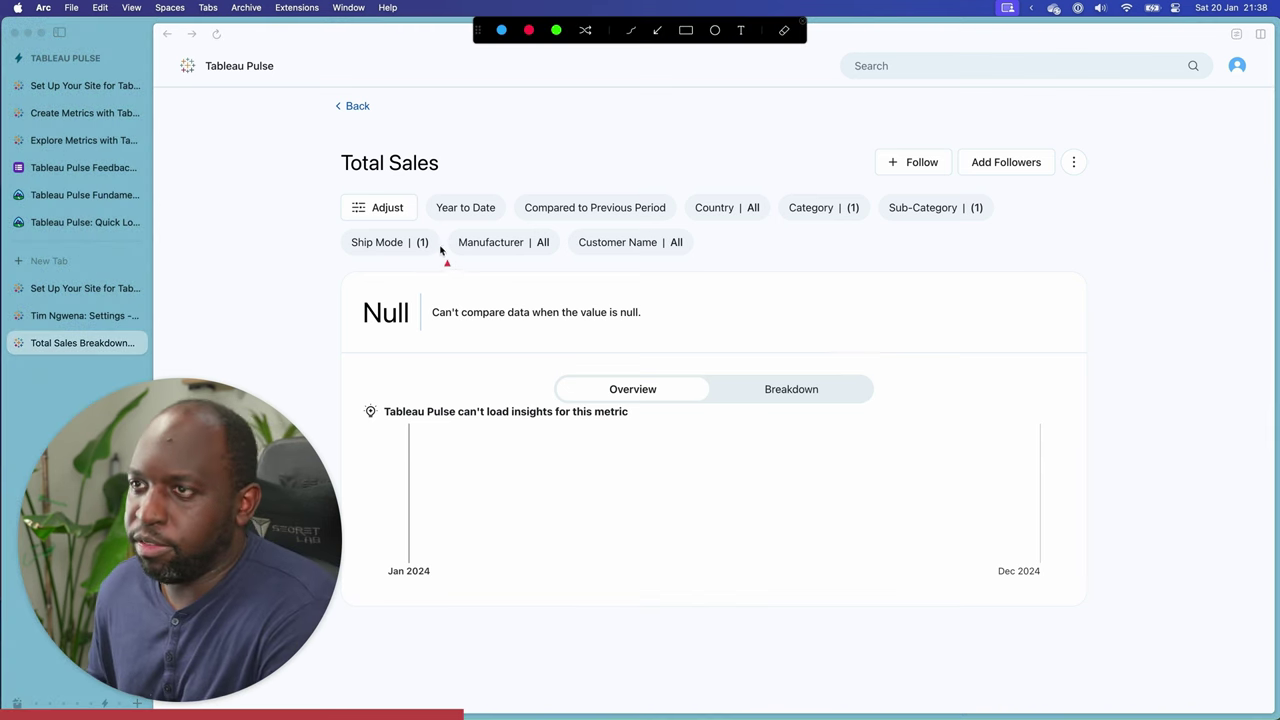
{"action": "key", "text": "ctrl+a"}
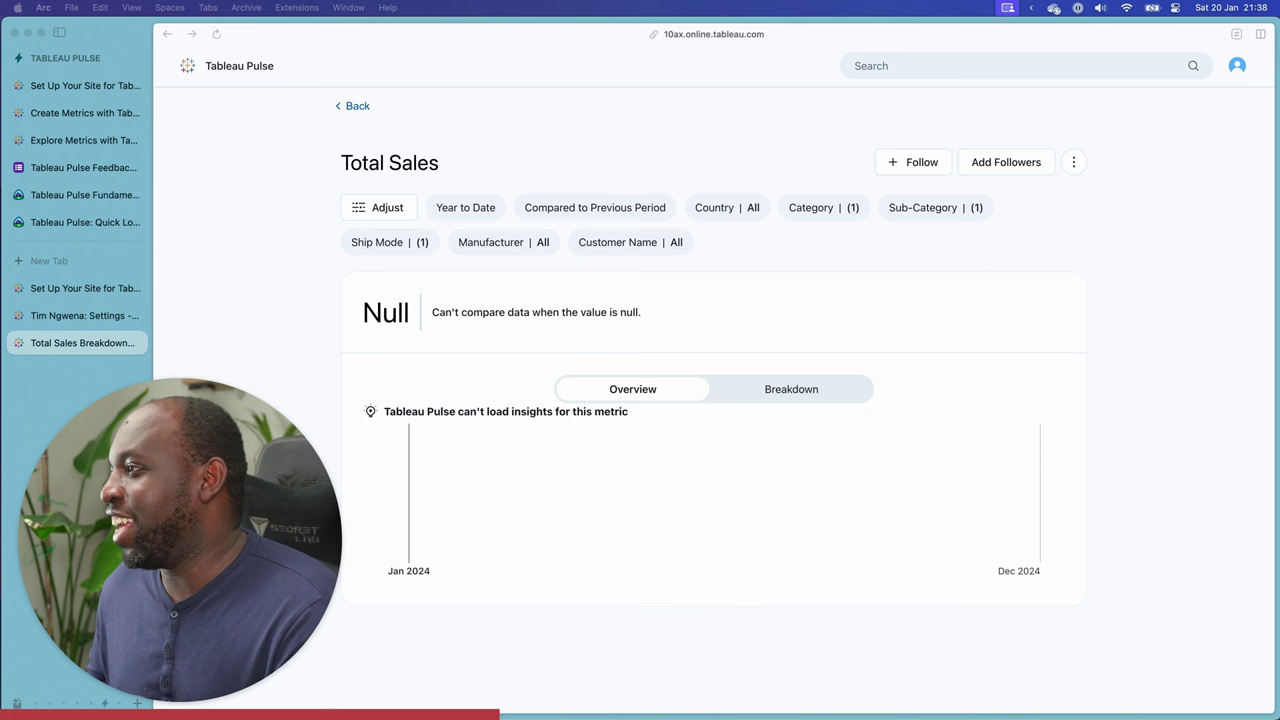
{"action": "key", "text": "Return"}
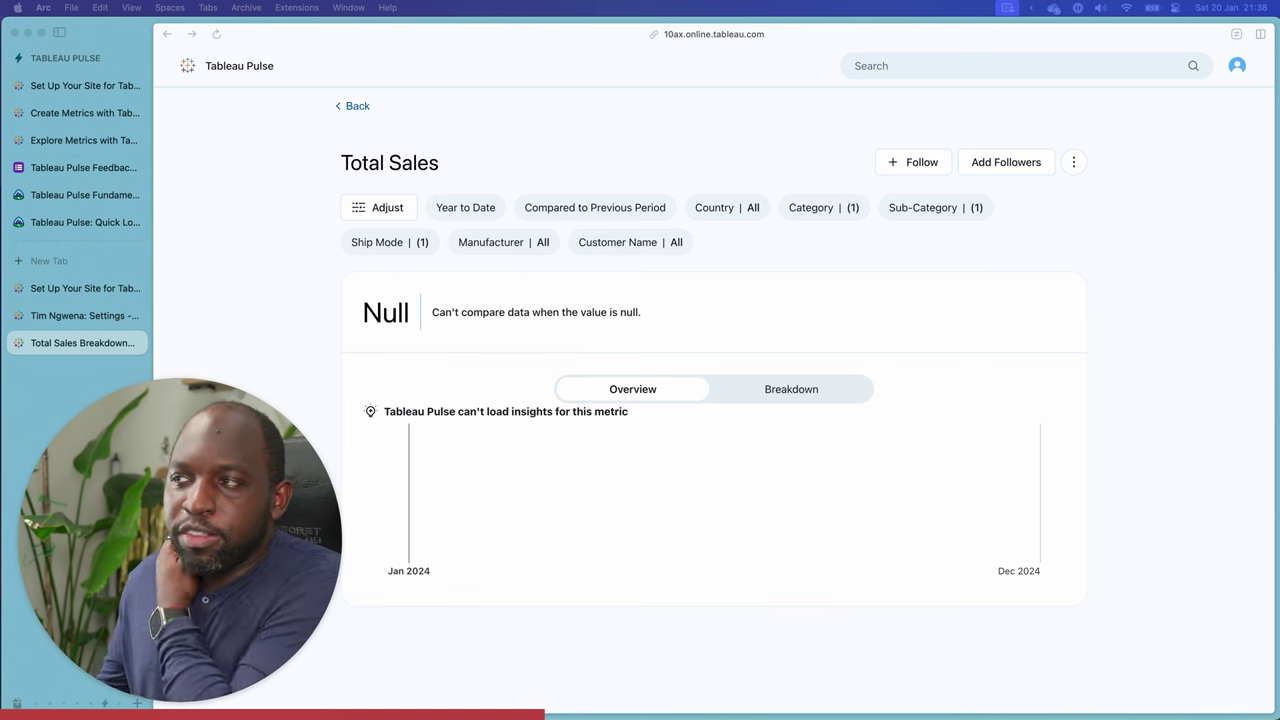
Reopen the metric's filters for adjustment and inspect the Category and Sub-Category selections.
{"action": "left_click", "coordinate": [799, 260]}
{"action": "left_click", "coordinate": [371, 209]}
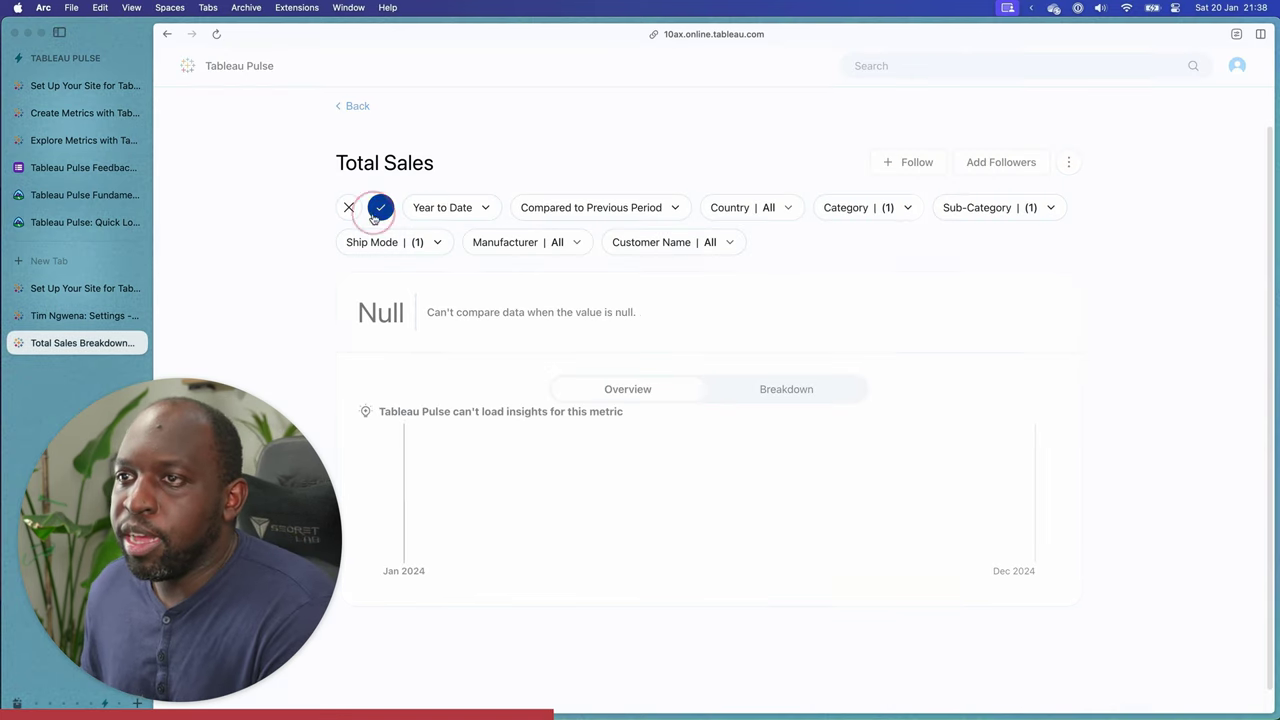
{"action": "left_click", "coordinate": [893, 212]}
{"action": "left_click", "coordinate": [1014, 257]}
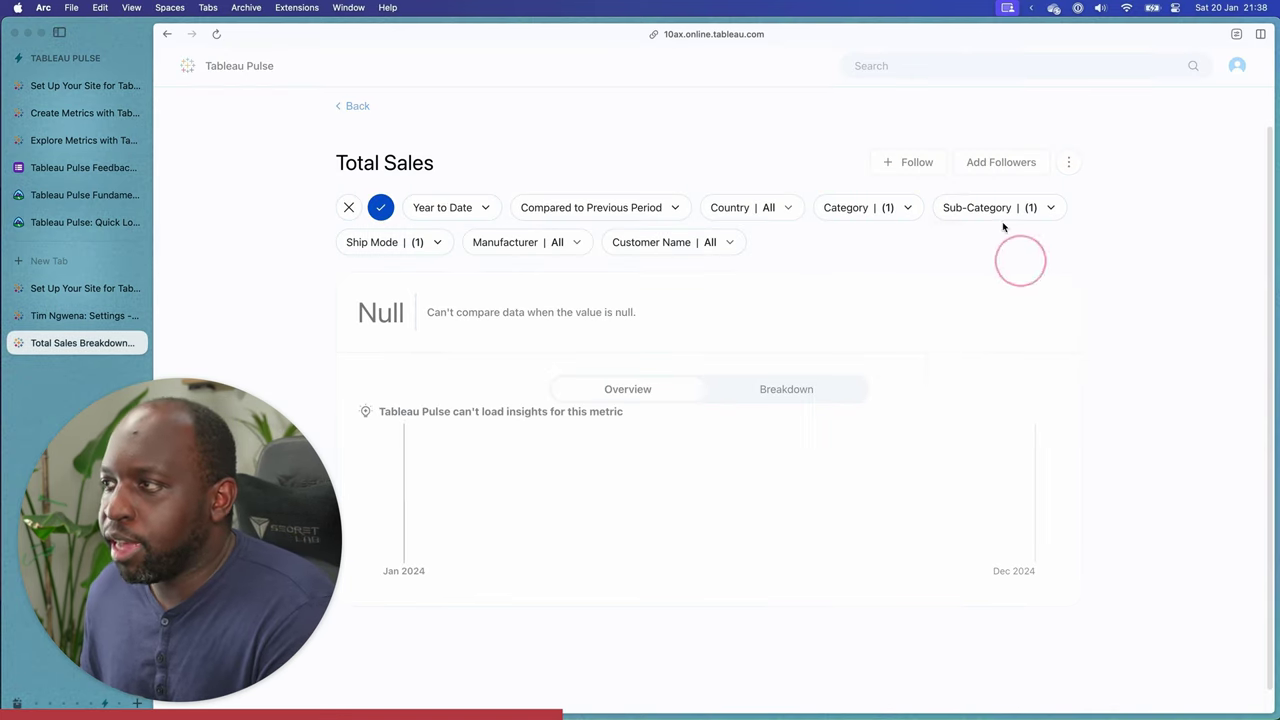
{"action": "left_click", "coordinate": [997, 208]}
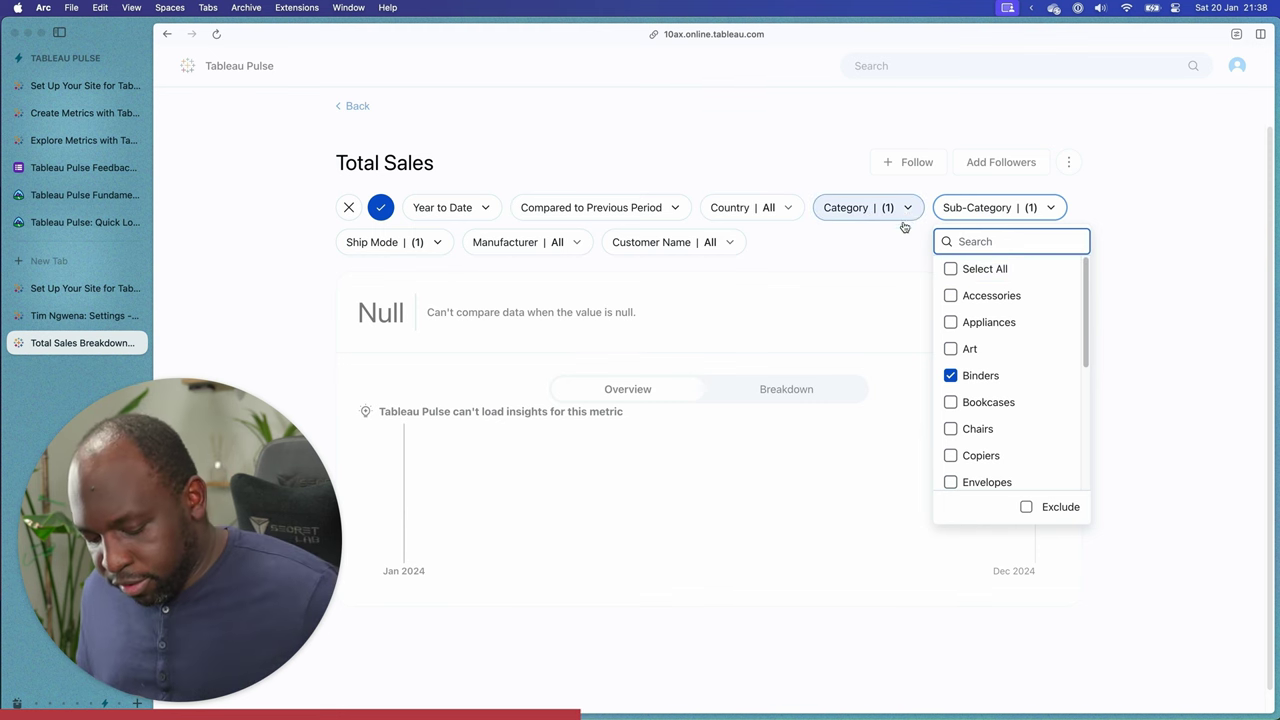
Draw an annotation arrow from the Category filter to the Sub-Category filter, and clear it again.
{"action": "key", "text": "ctrl+a"}
{"action": "left_click_drag", "start_coordinate": [905, 211], "coordinate": [944, 207]}
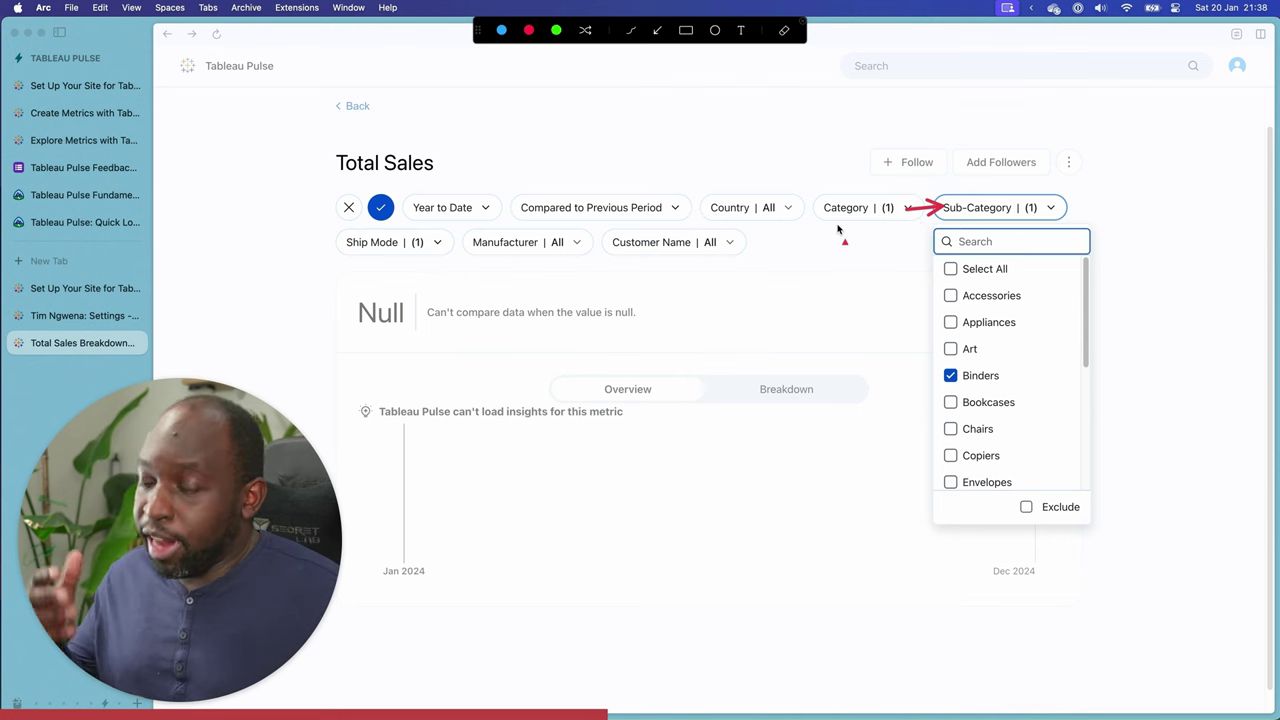
{"action": "key", "text": "ctrl"}
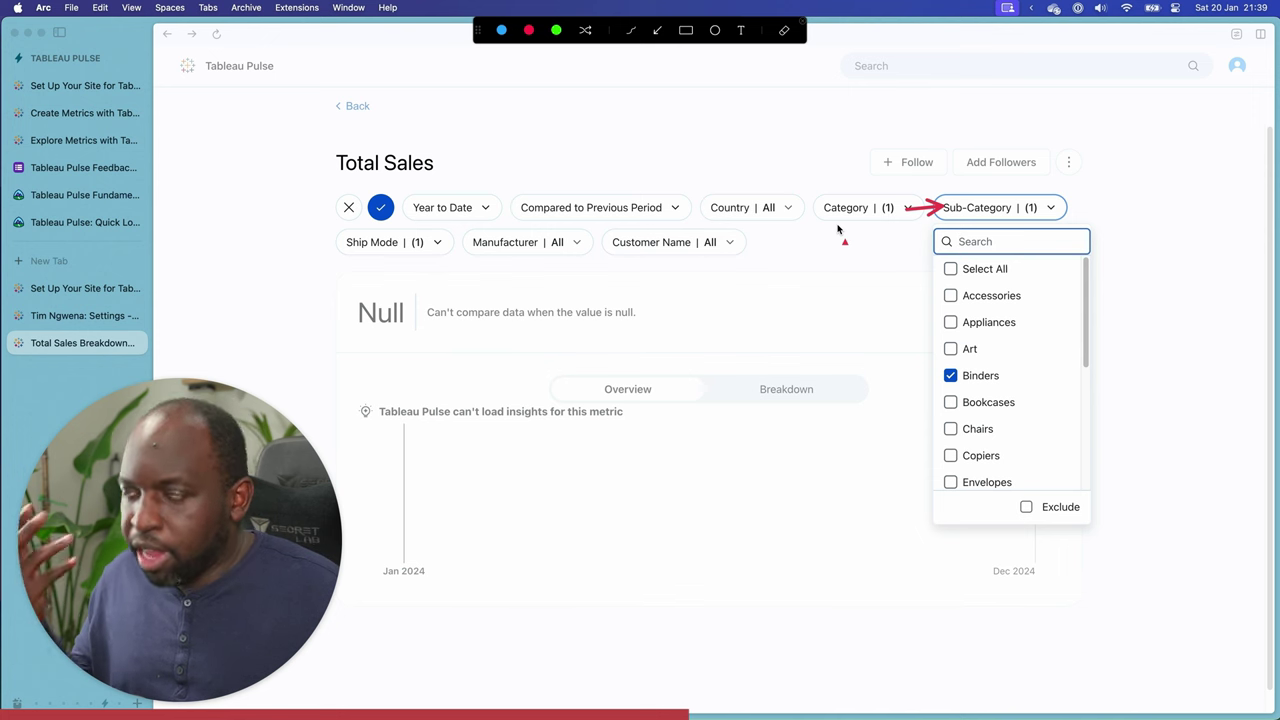
{"action": "key", "text": "ctrl"}
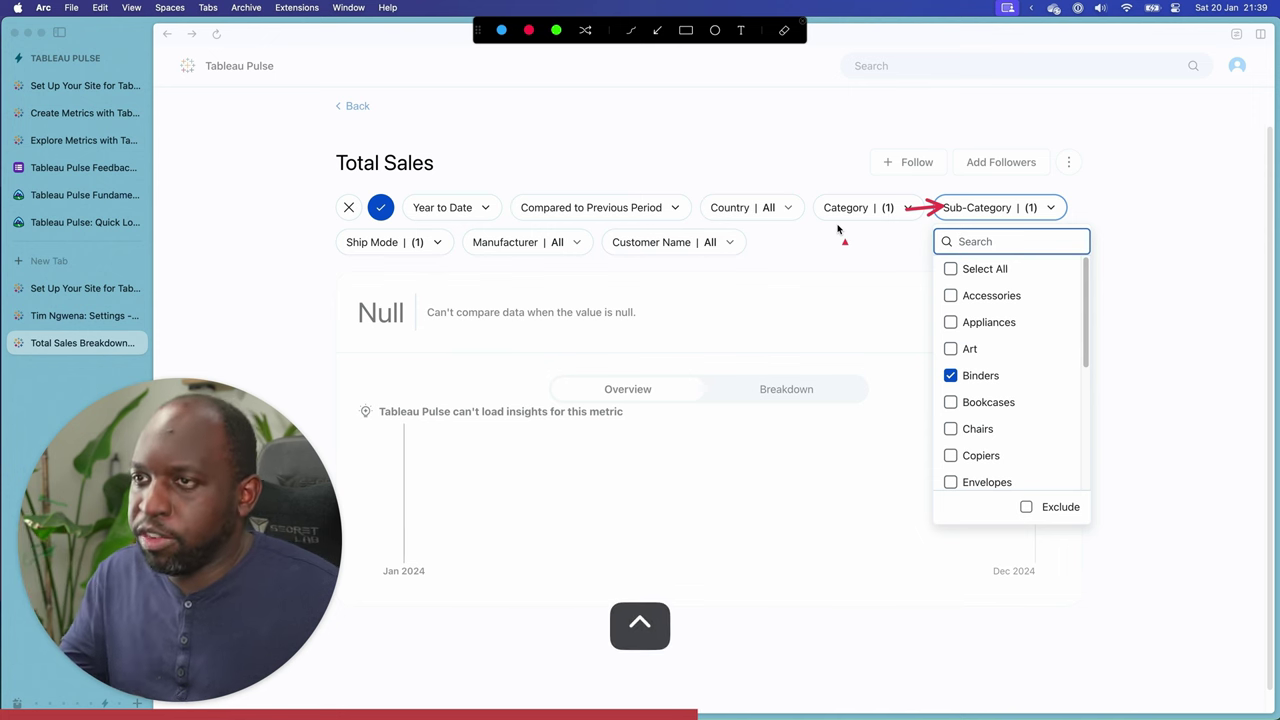
{"action": "key", "text": "ctrl+a"}
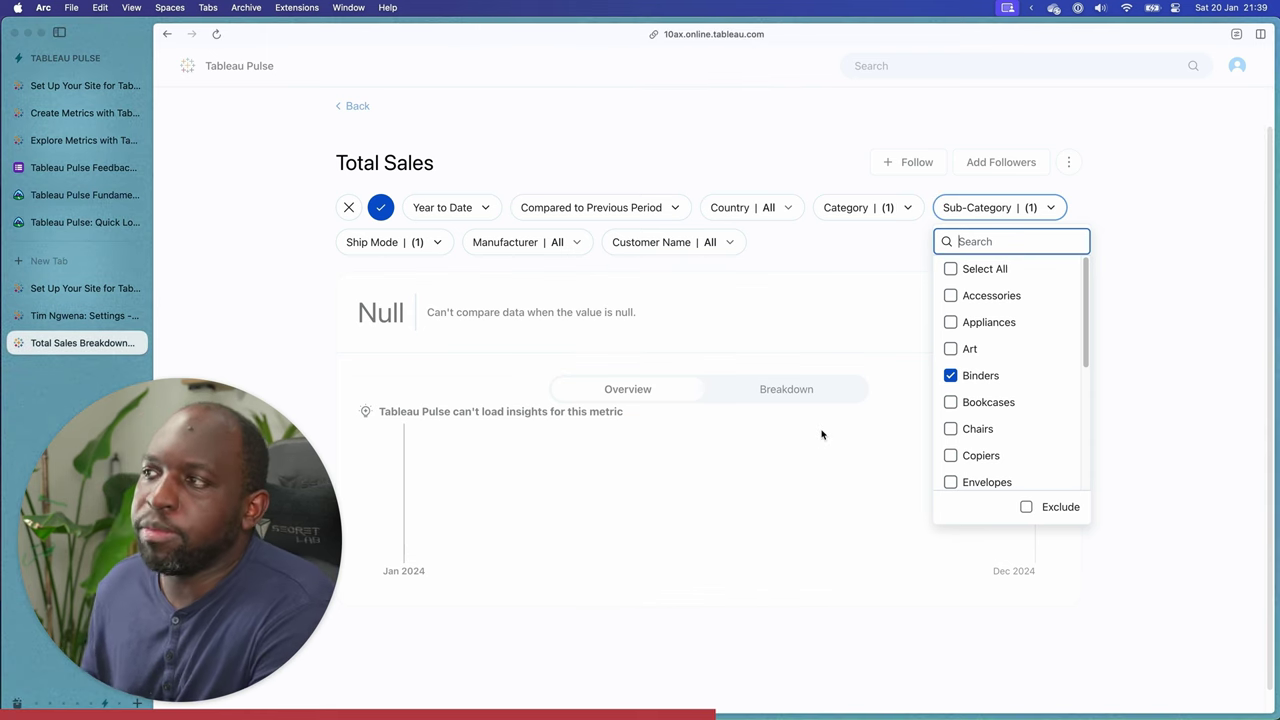
Examine the value lists of the Sub-Category, Category and Country filters to compare what each one offers.
{"action": "left_click", "coordinate": [1049, 212]}
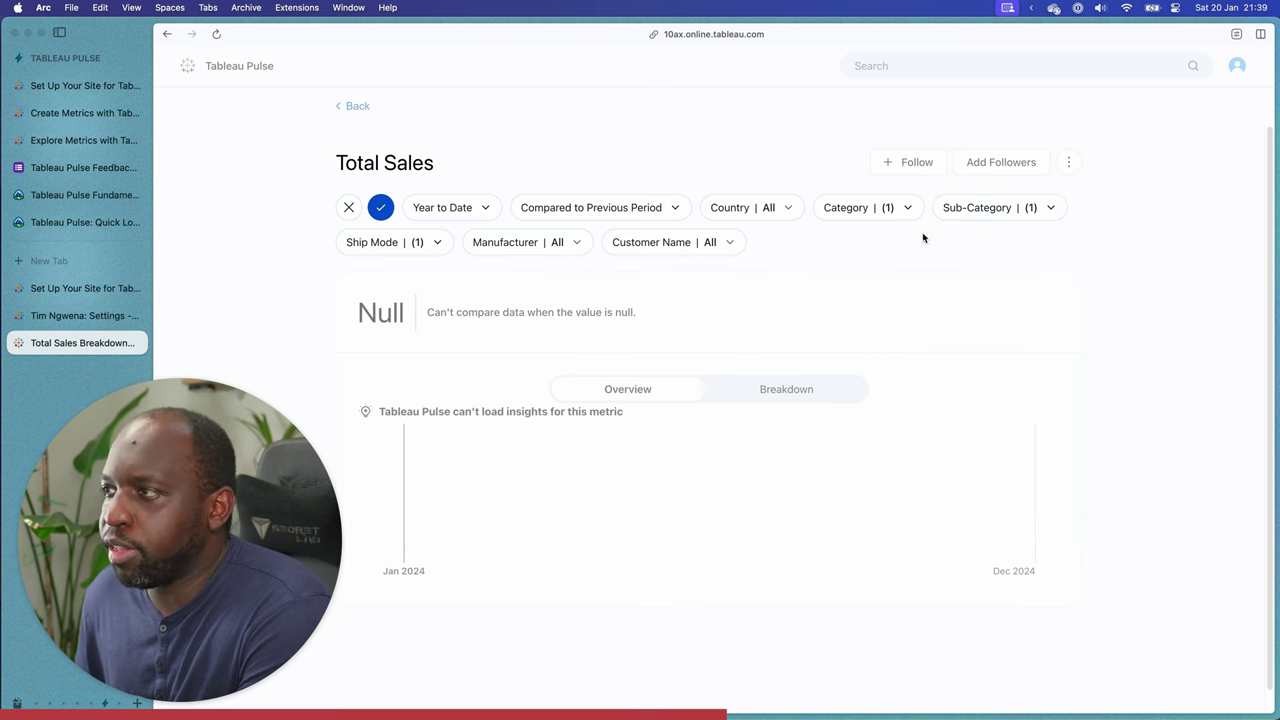
{"action": "left_click", "coordinate": [1049, 209]}
{"action": "left_click", "coordinate": [1061, 208]}
{"action": "left_click", "coordinate": [980, 212]}
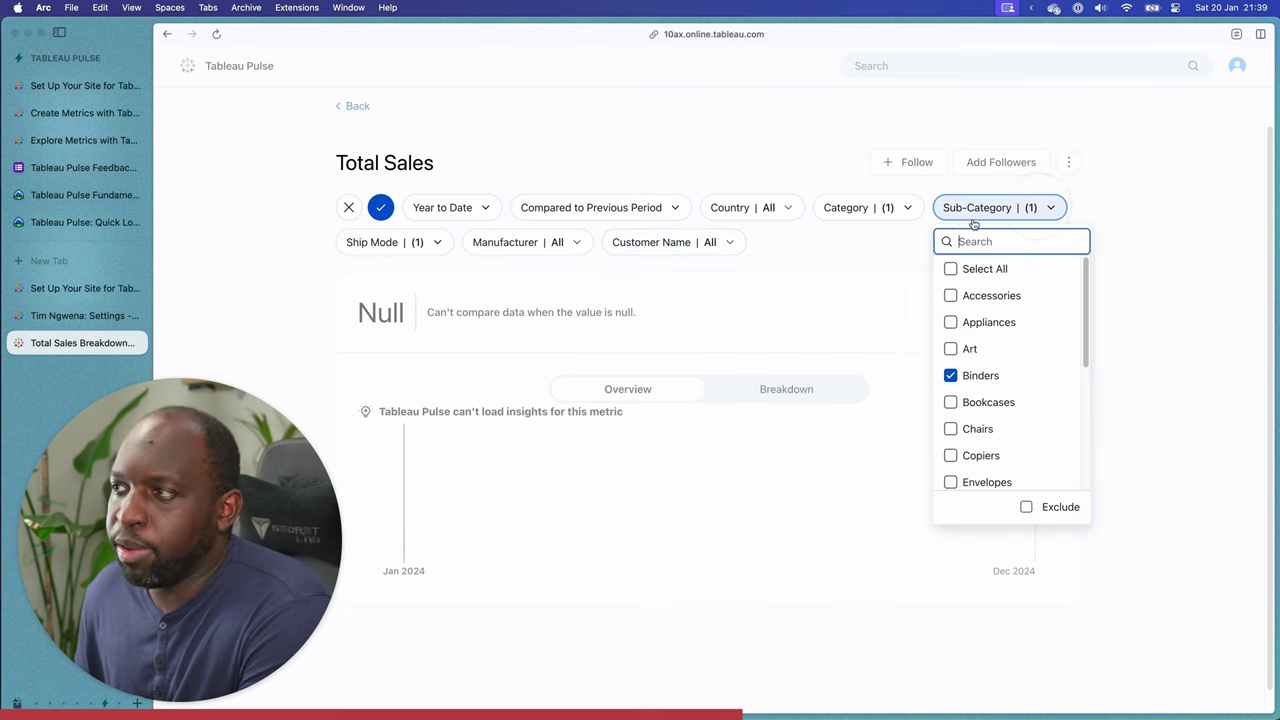
{"action": "left_click", "coordinate": [905, 213]}
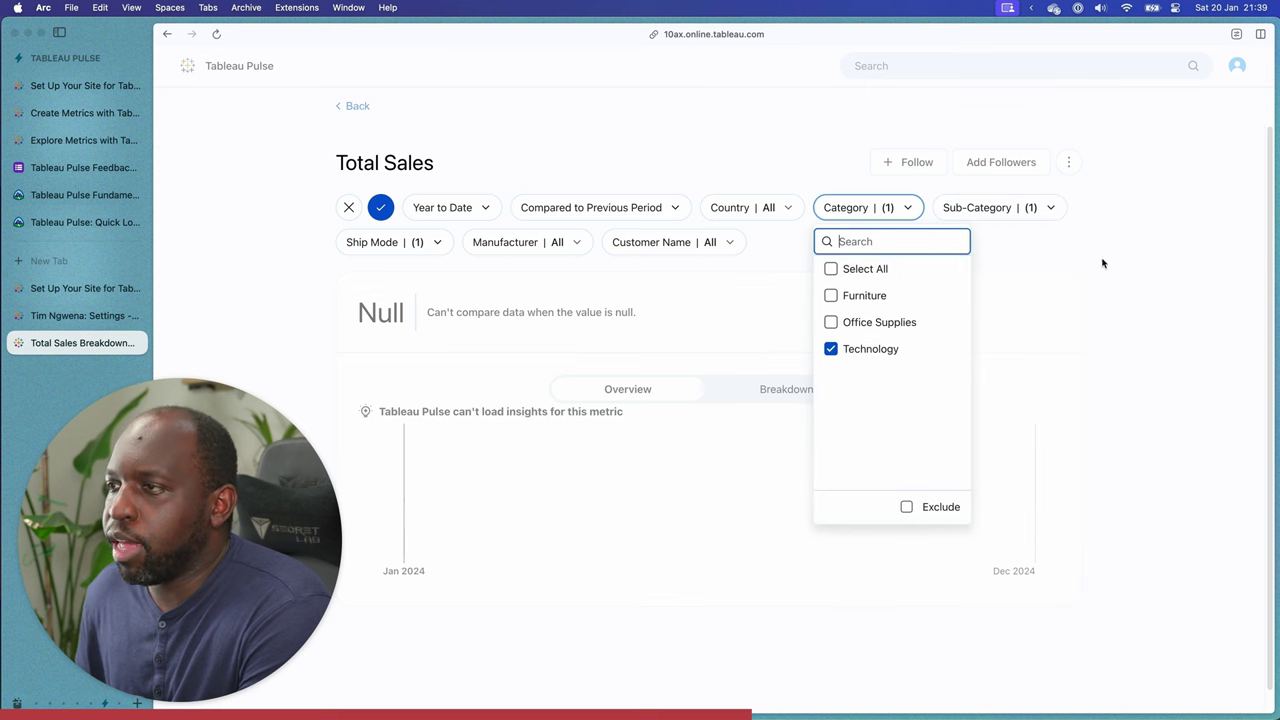
{"action": "left_click", "coordinate": [1077, 224]}
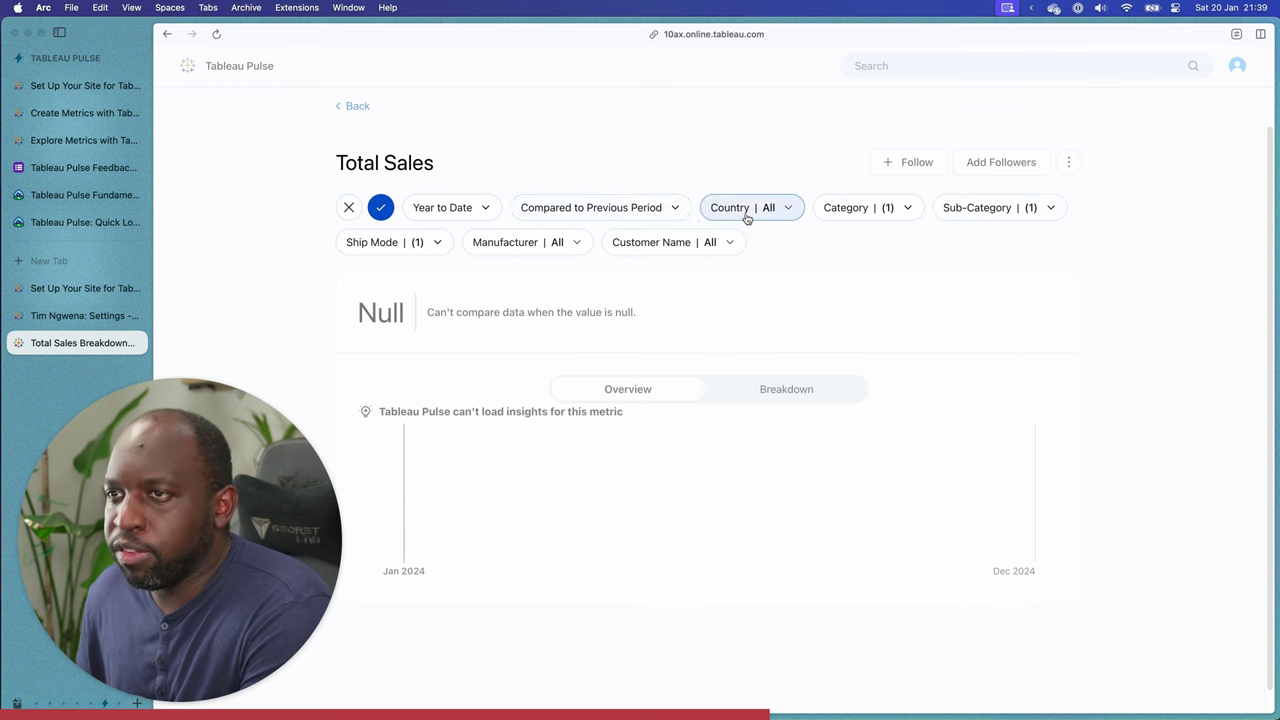
{"action": "left_click", "coordinate": [786, 208]}
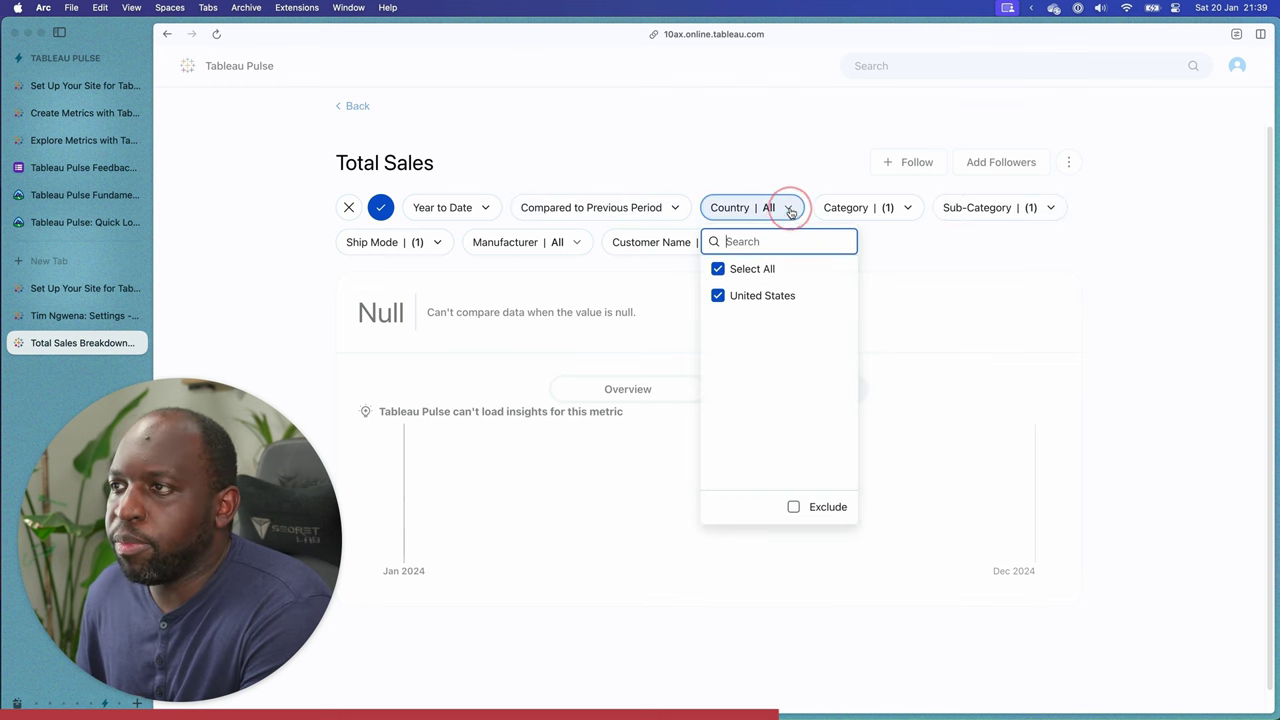
{"action": "left_click", "coordinate": [786, 212]}
{"action": "left_click", "coordinate": [772, 211]}
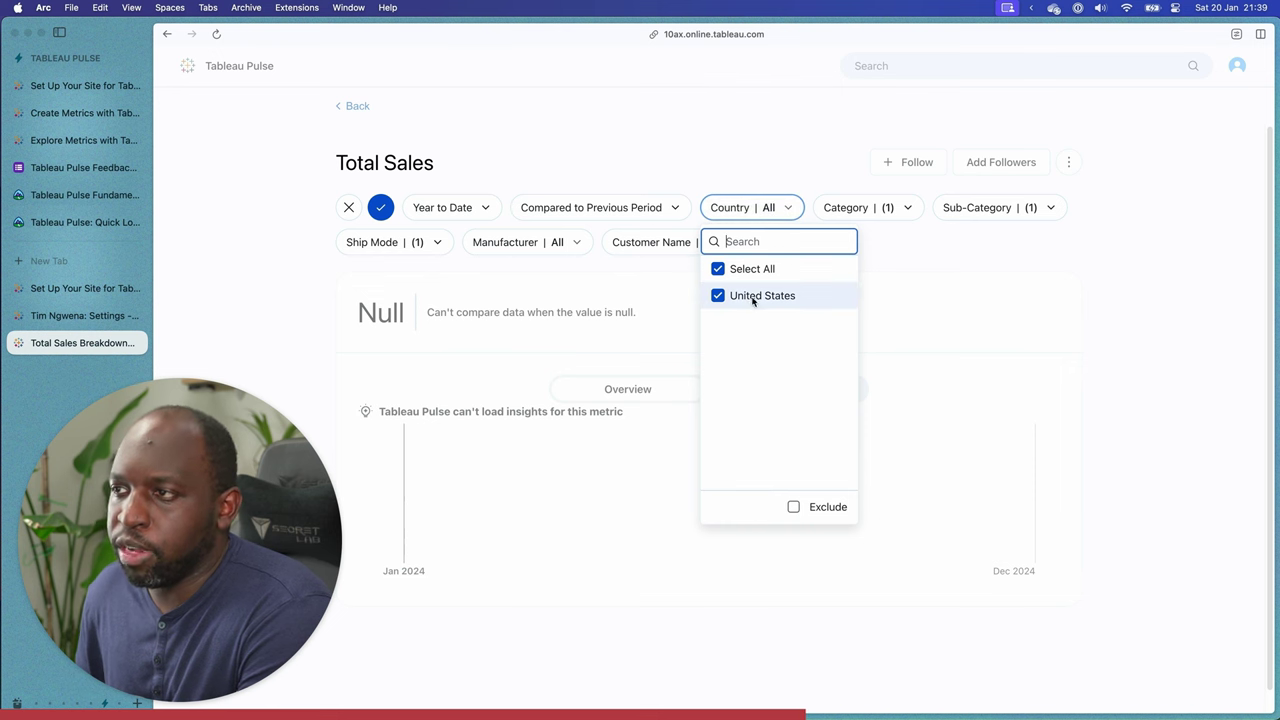
{"action": "left_click", "coordinate": [868, 208]}
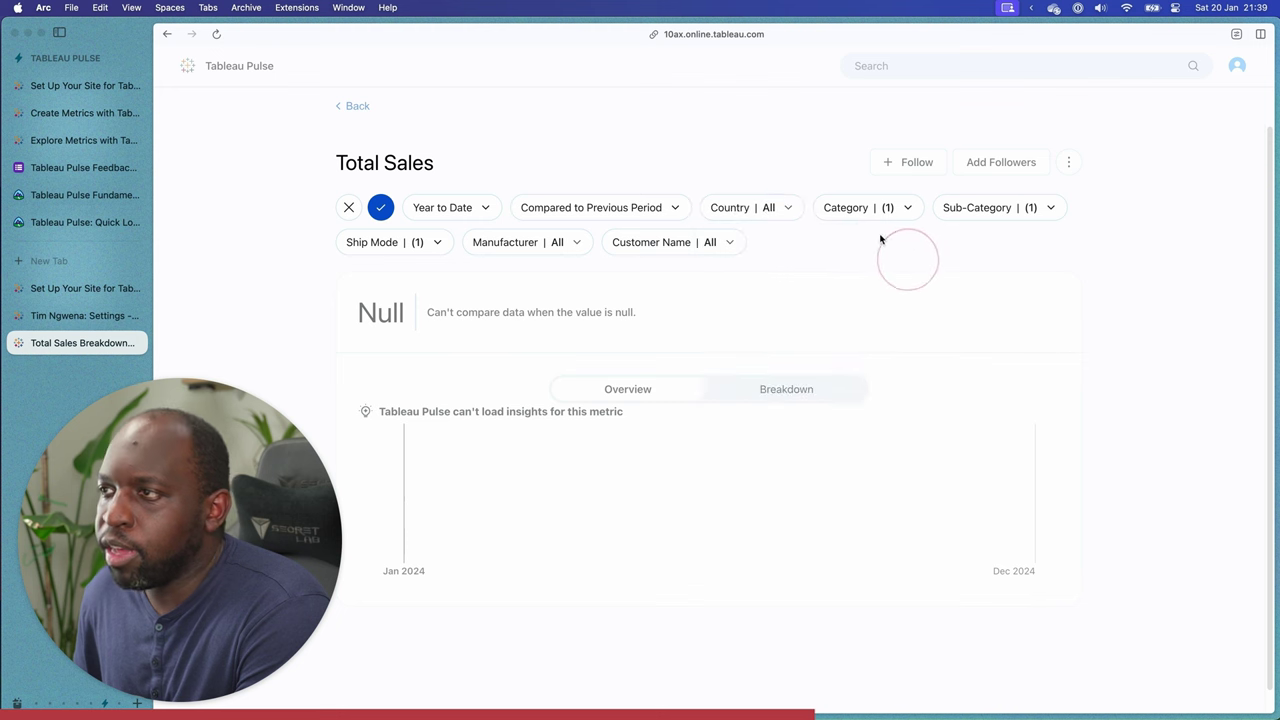
Clear Binders from the Sub-Category filter and try to apply the metric filters with no sub-category selected.
{"action": "left_click", "coordinate": [998, 208]}
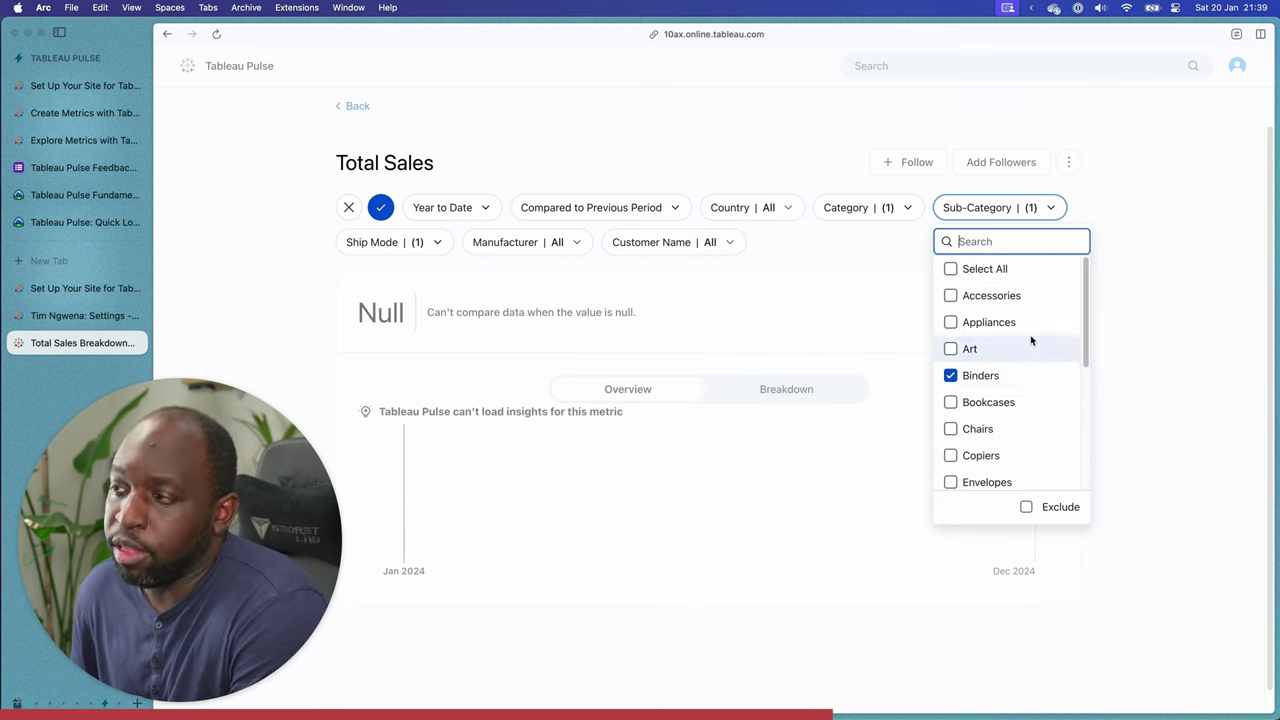
{"action": "left_click", "coordinate": [950, 375]}
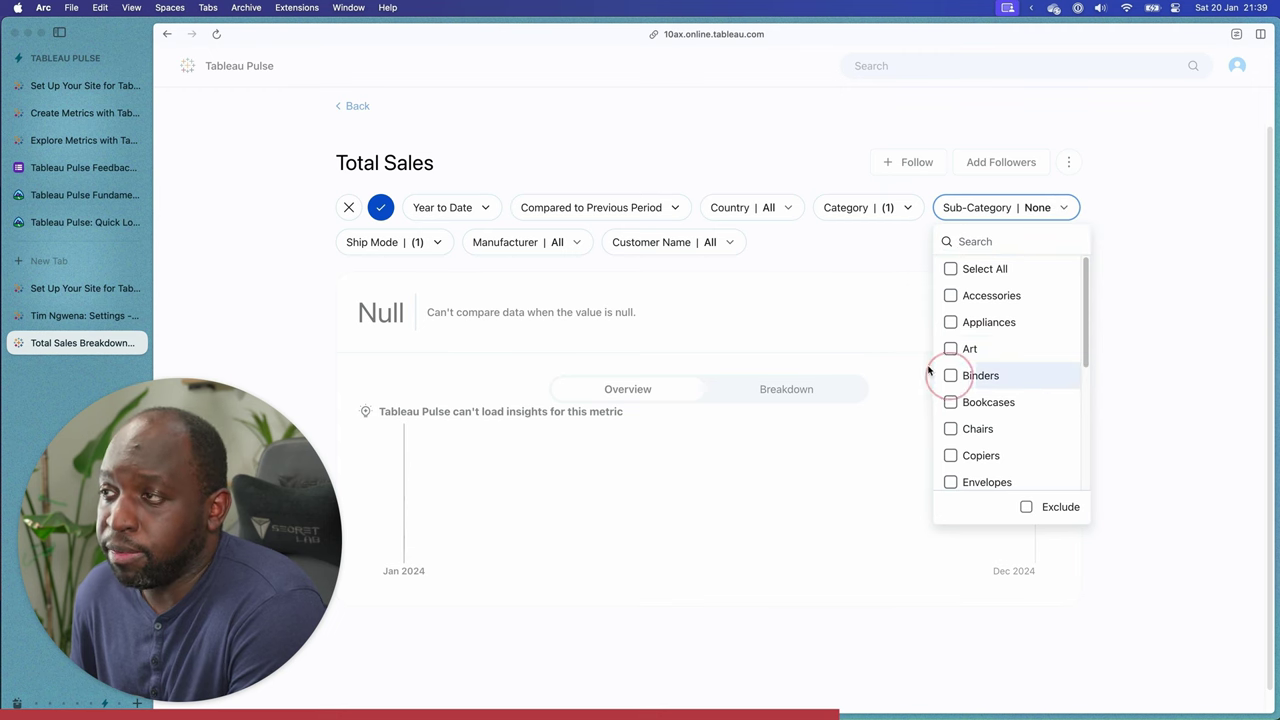
{"action": "left_click", "coordinate": [416, 248]}
{"action": "left_click", "coordinate": [522, 243]}
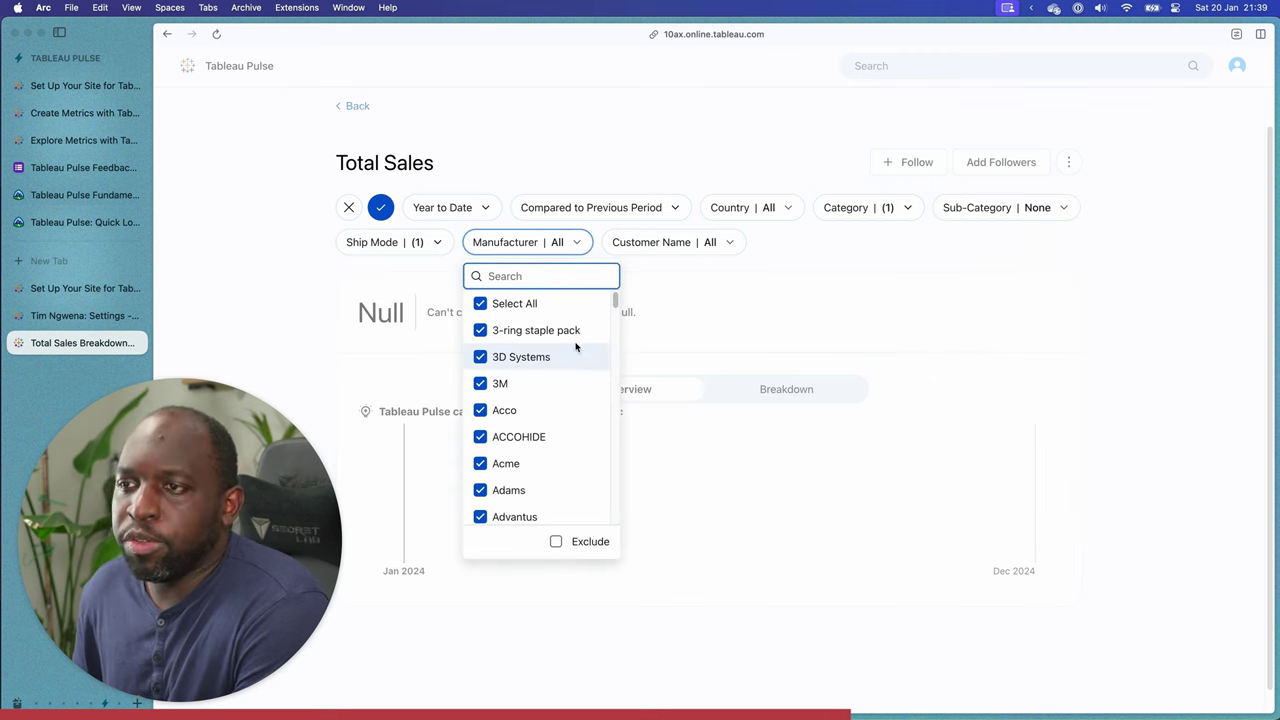
{"action": "left_click", "coordinate": [680, 242]}
{"action": "left_click", "coordinate": [843, 255]}
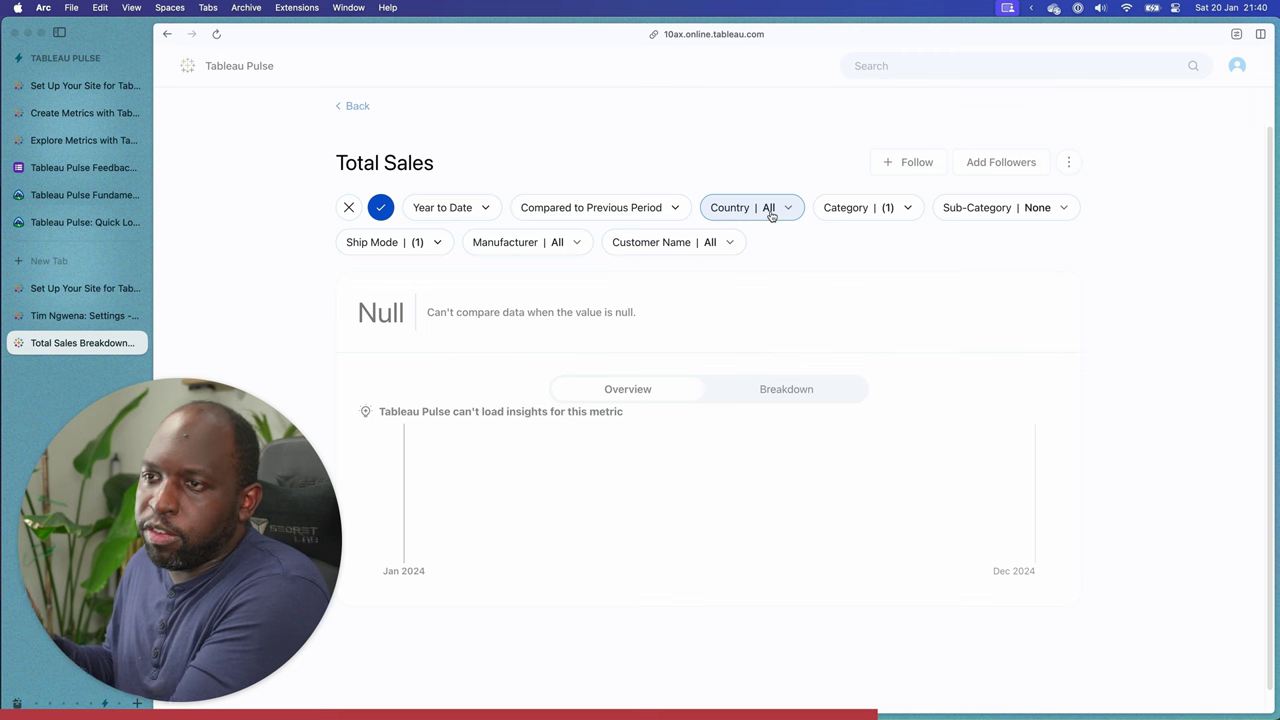
{"action": "left_click", "coordinate": [880, 257]}
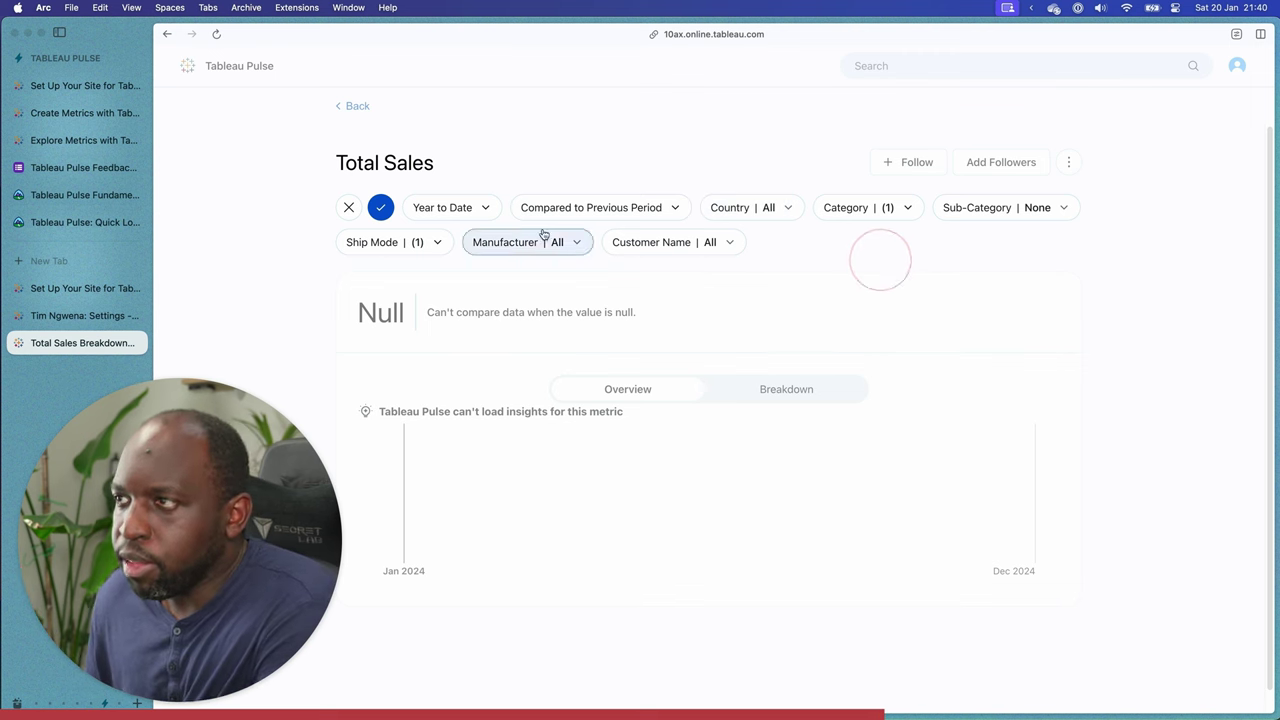
{"action": "left_click", "coordinate": [380, 208]}
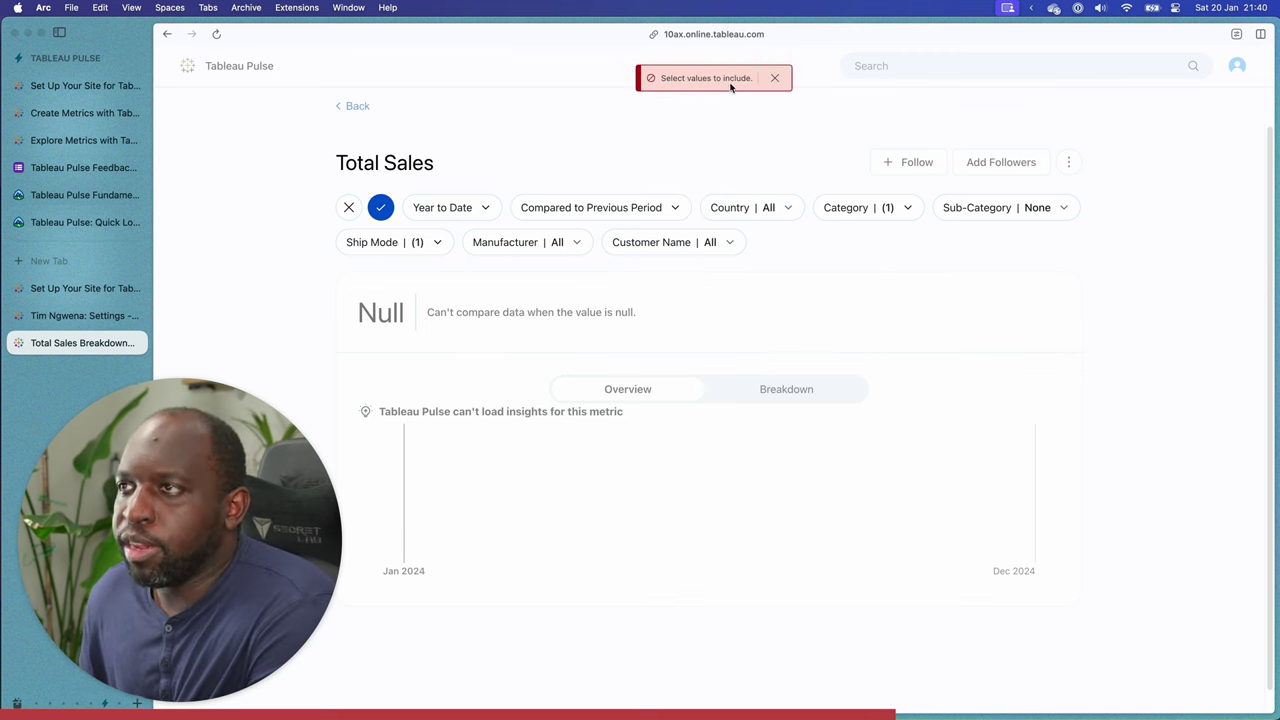
Include all values in the Sub-Category filter and apply the adjusted filters to the metric.
{"action": "left_click", "coordinate": [966, 207]}
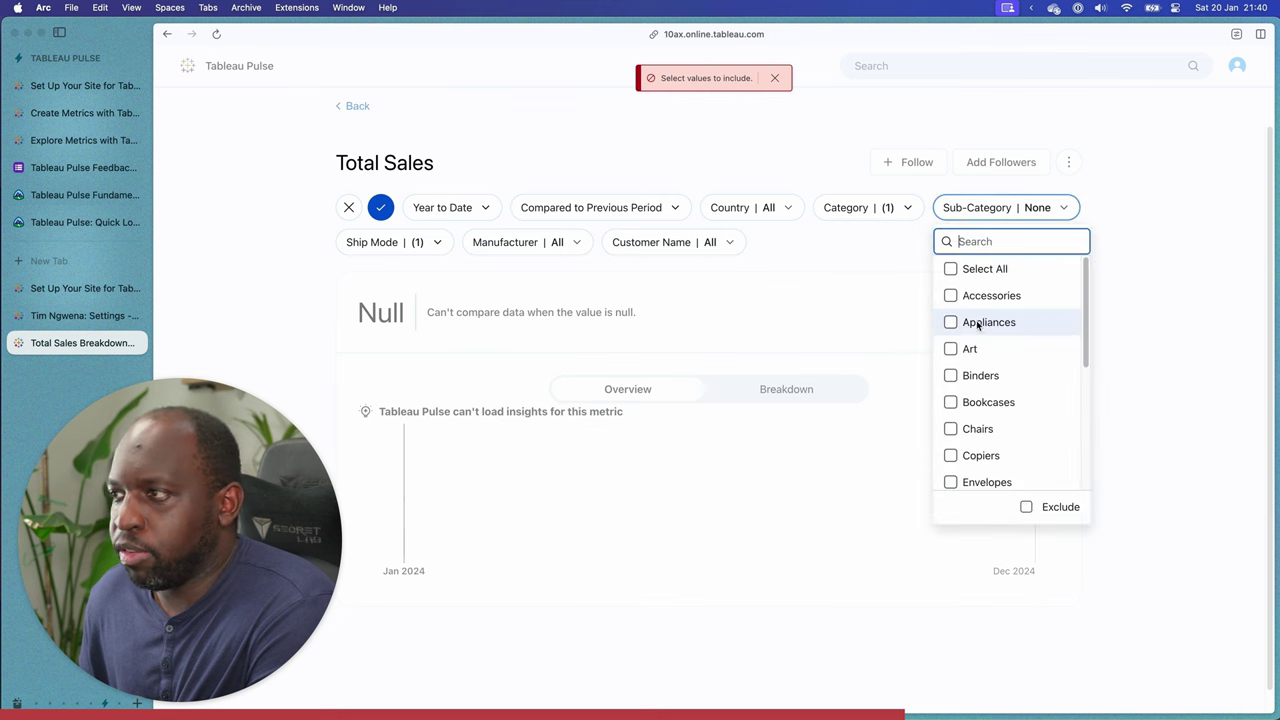
{"action": "left_click", "coordinate": [950, 268]}
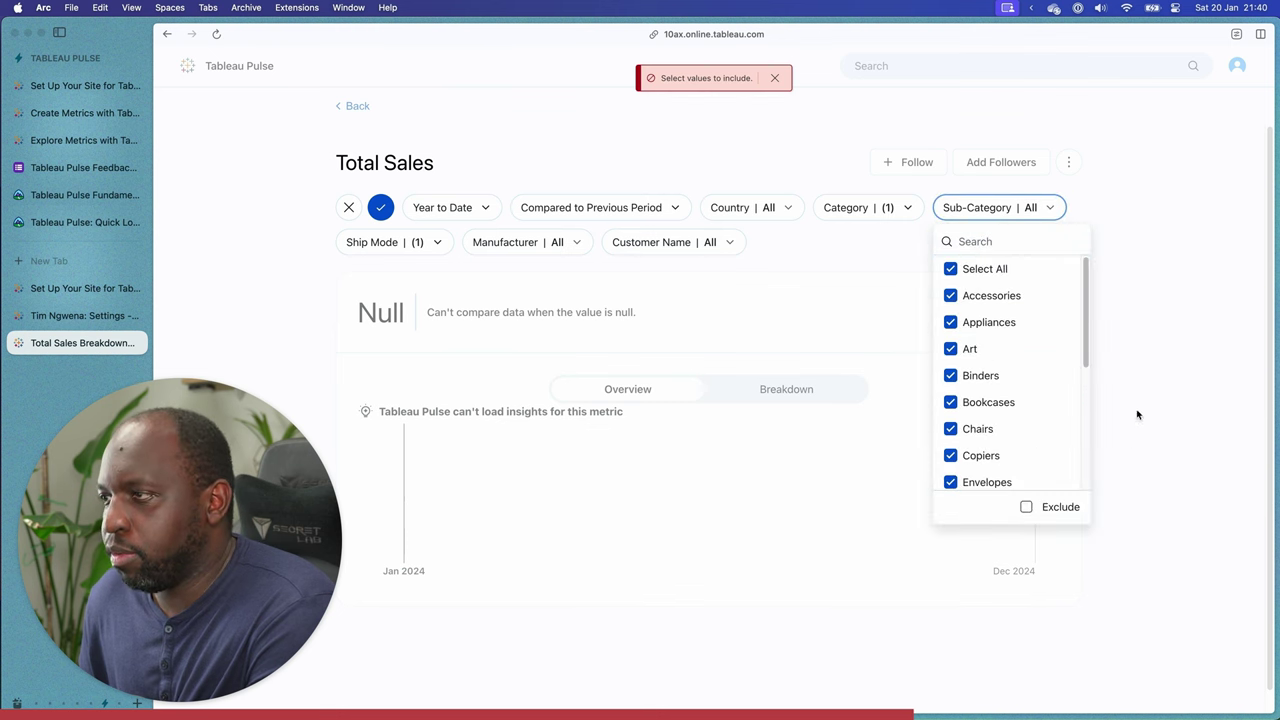
{"action": "left_click", "coordinate": [1150, 317]}
{"action": "left_click", "coordinate": [384, 207]}
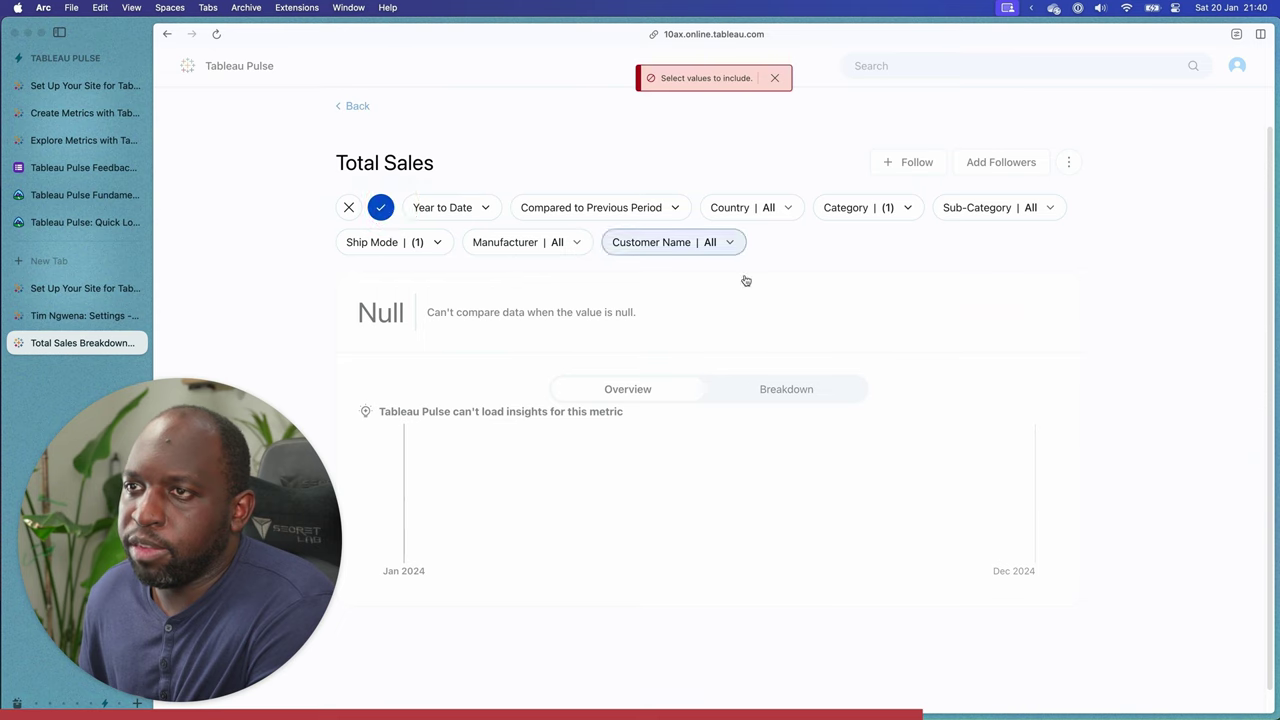
Follow the filtered Total Sales metric and review the people and groups that can be added as its followers.
{"action": "left_click", "coordinate": [913, 162]}
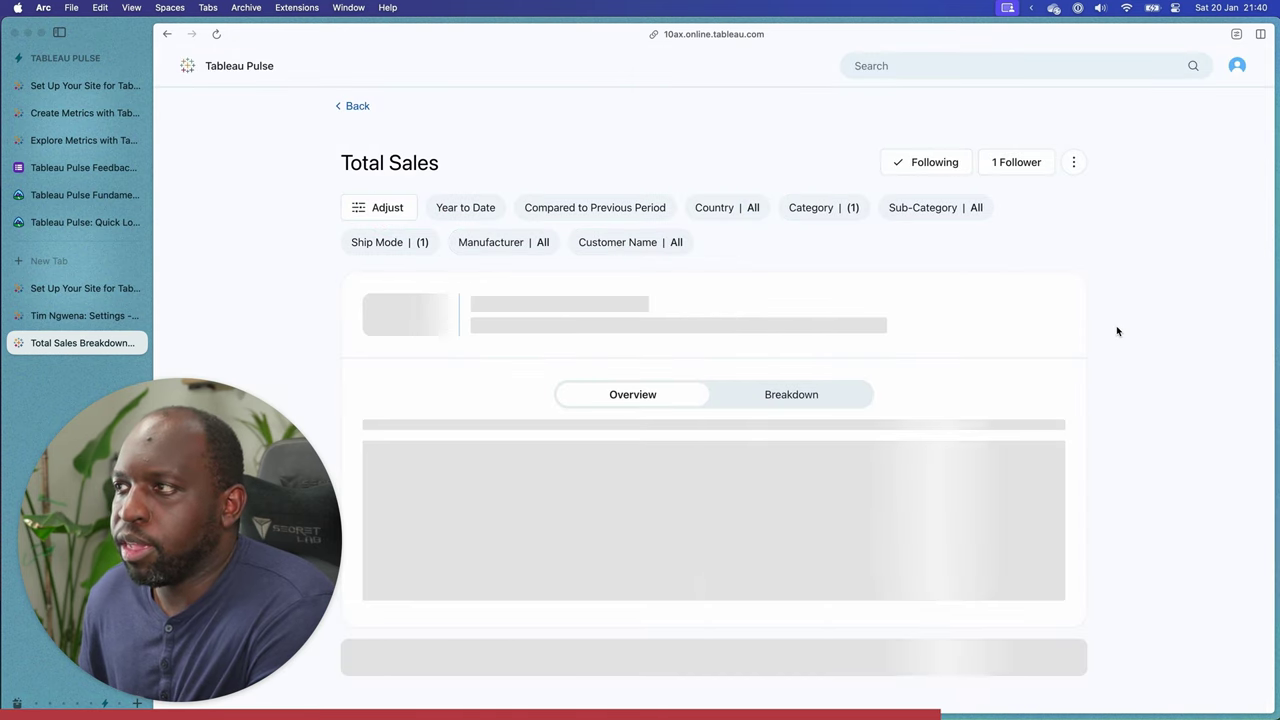
{"action": "left_click", "coordinate": [1018, 172]}
{"action": "left_click", "coordinate": [600, 273]}
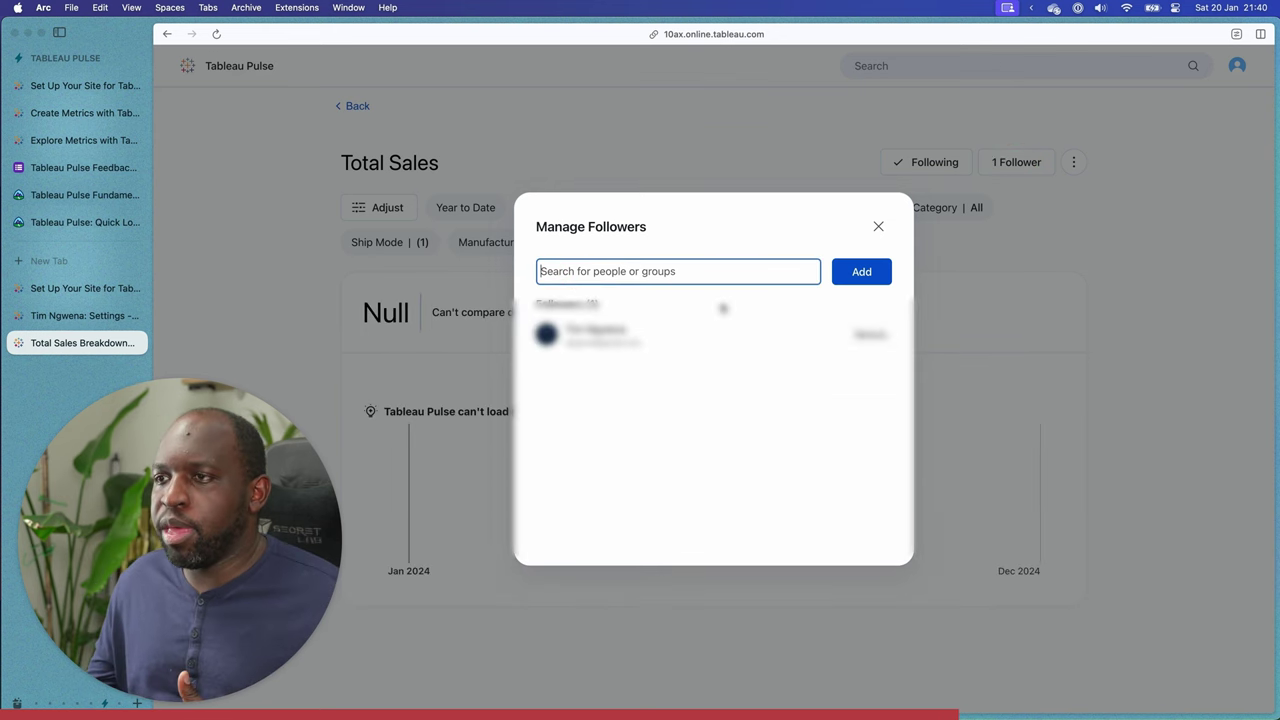
{"action": "left_click", "coordinate": [677, 279]}
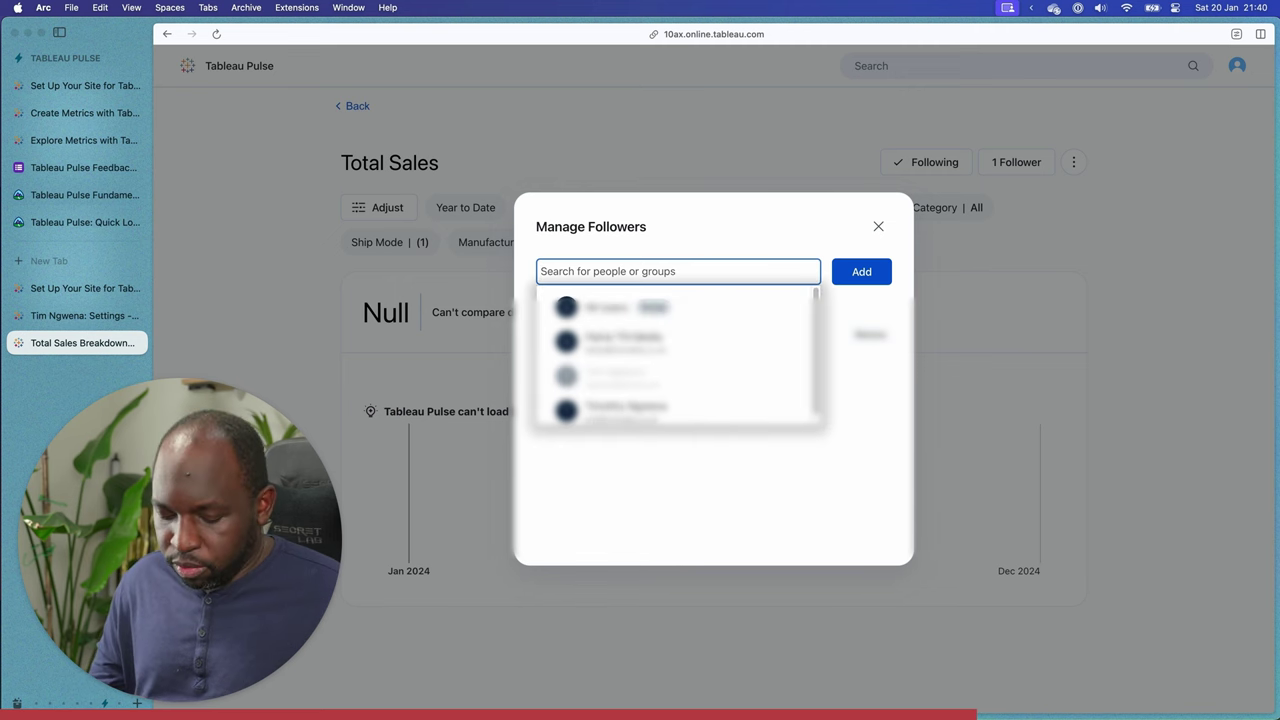
{"action": "left_click_drag", "start_coordinate": [816, 352], "coordinate": [818, 325]}
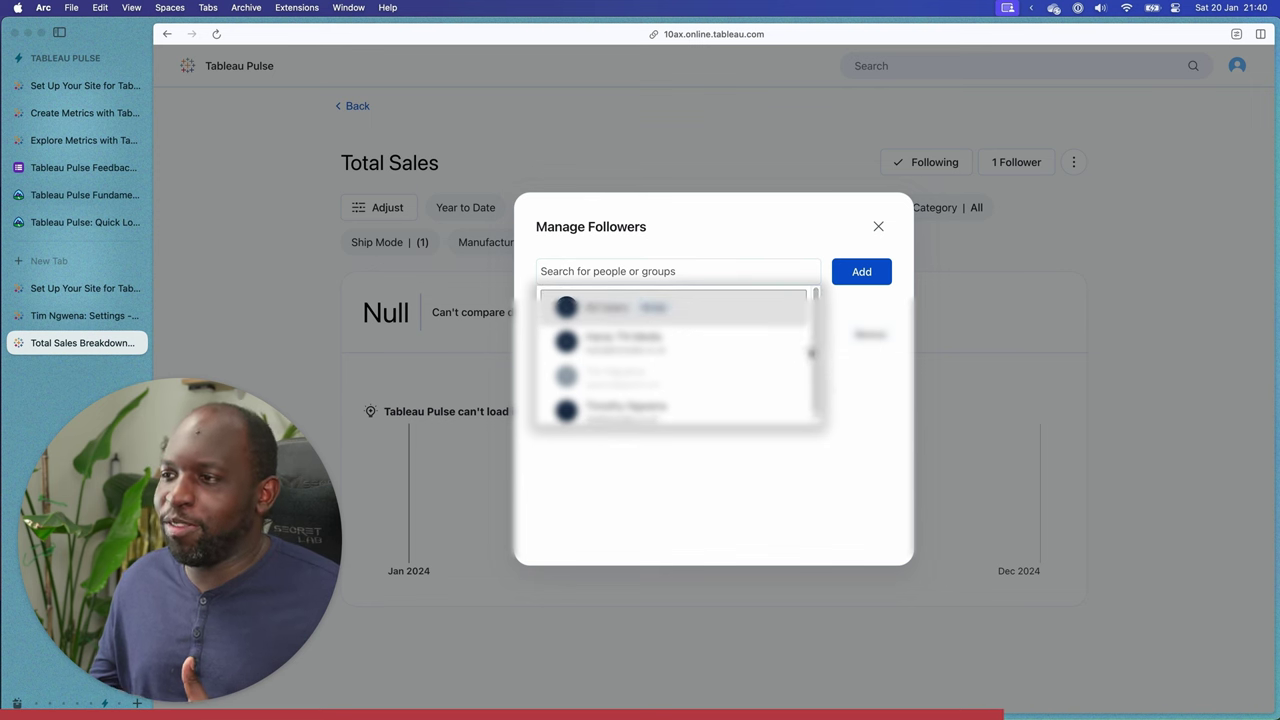
{"action": "left_click_drag", "start_coordinate": [811, 355], "coordinate": [812, 392]}
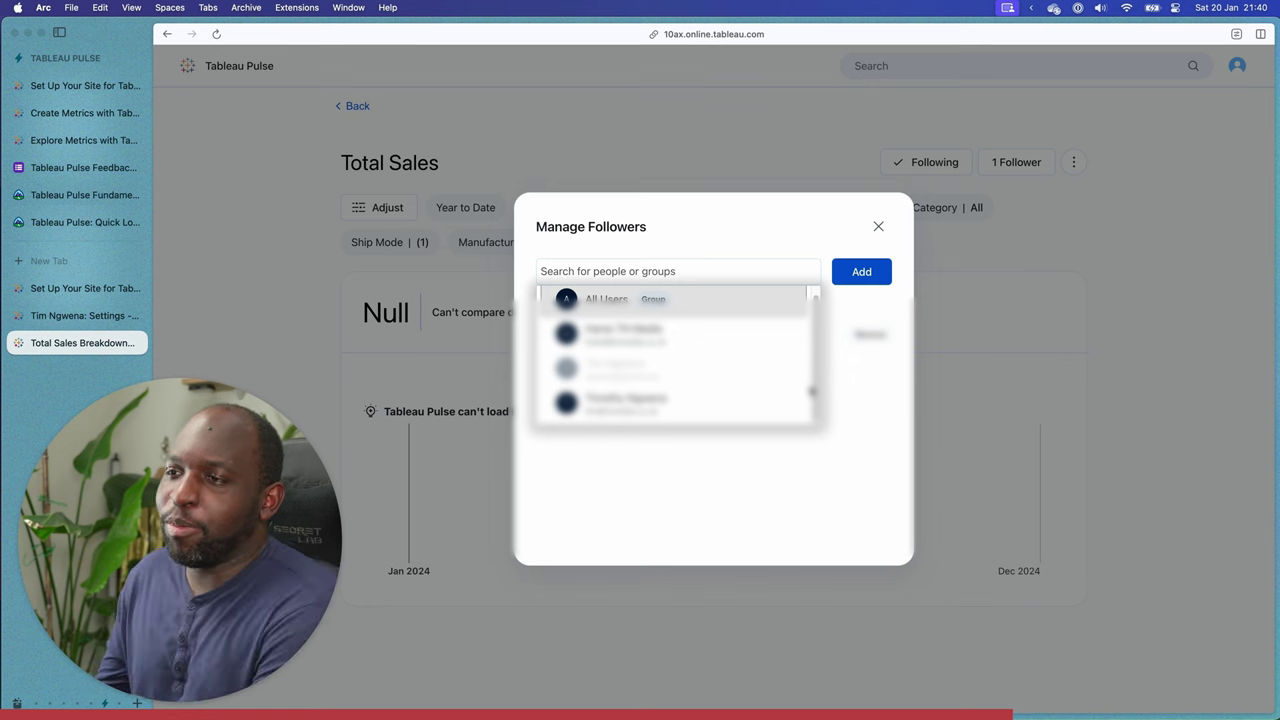
{"action": "left_click", "coordinate": [831, 495]}
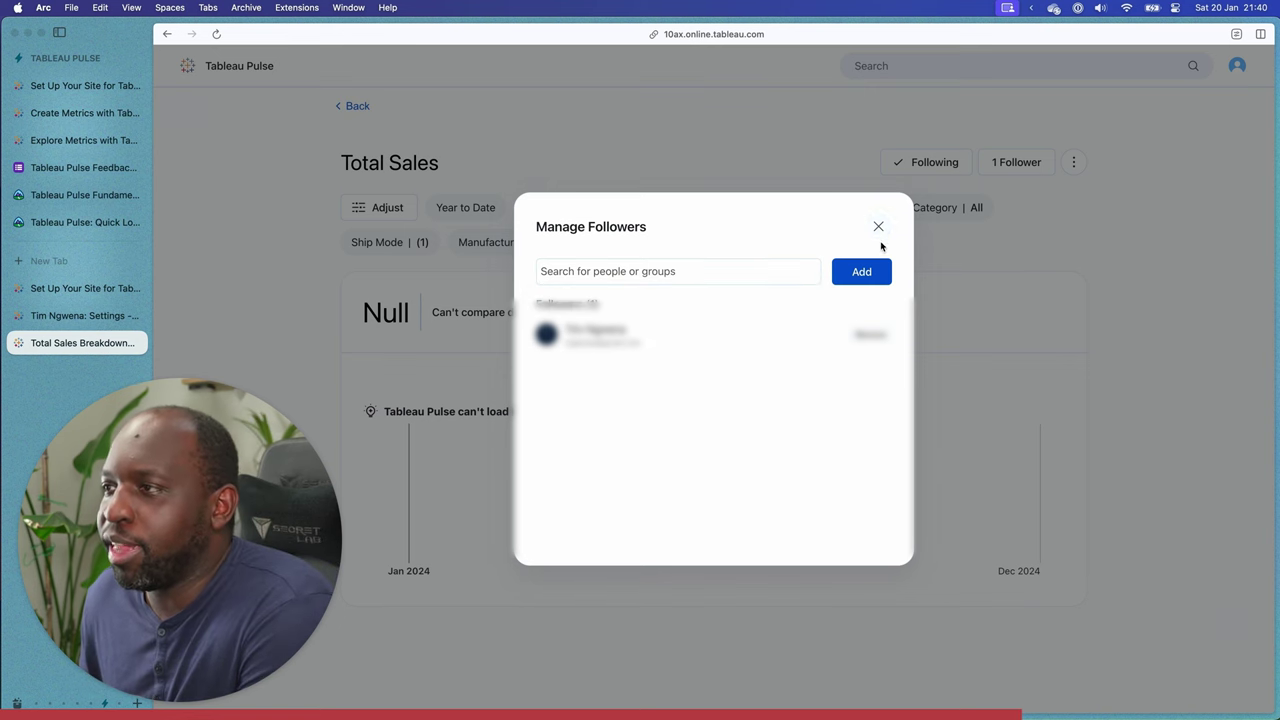
{"action": "left_click", "coordinate": [878, 227]}
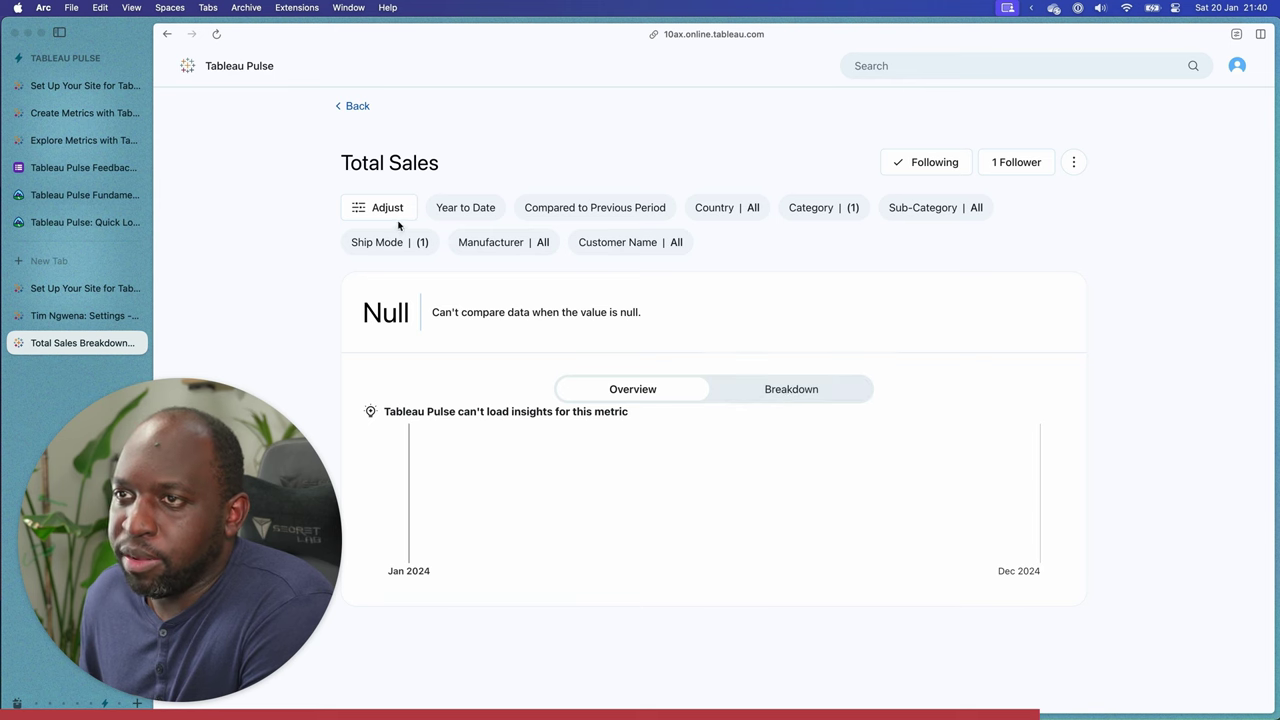
Return to the Pulse home page and view the Month to Date Total Sales metric's breakdown by Ship Mode.
{"action": "left_click", "coordinate": [260, 68]}
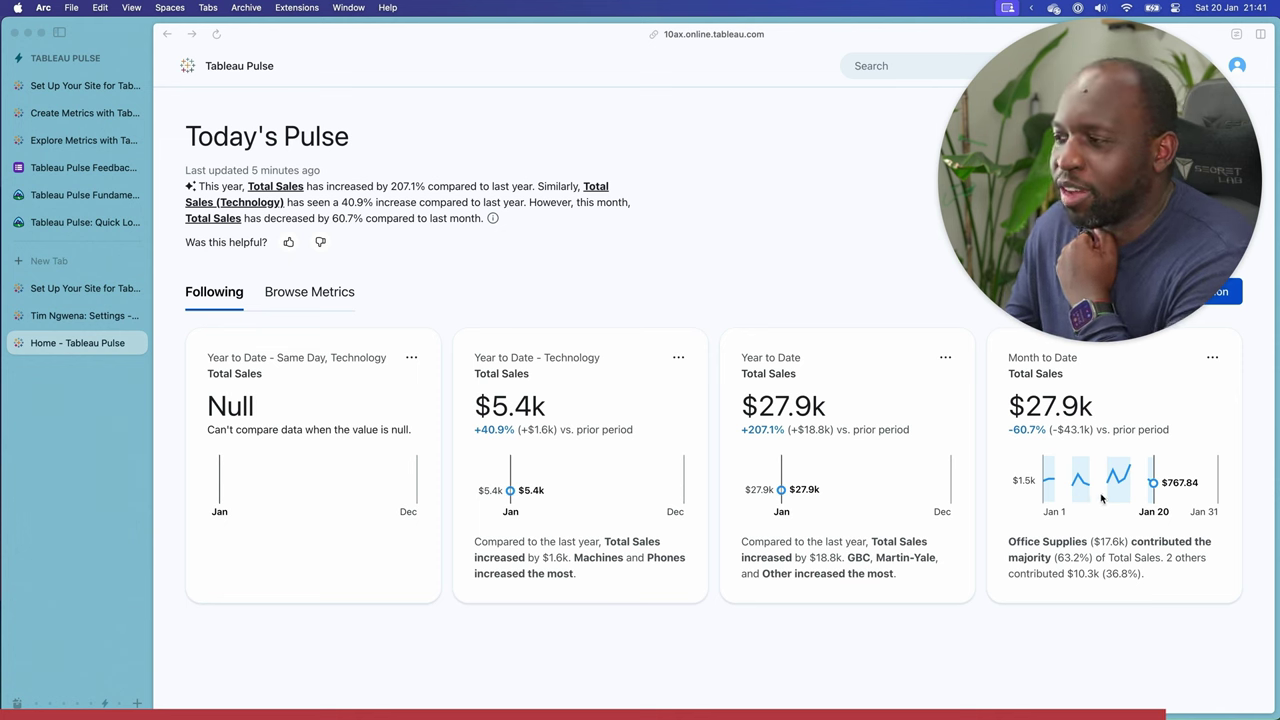
{"action": "left_click", "coordinate": [1130, 410]}
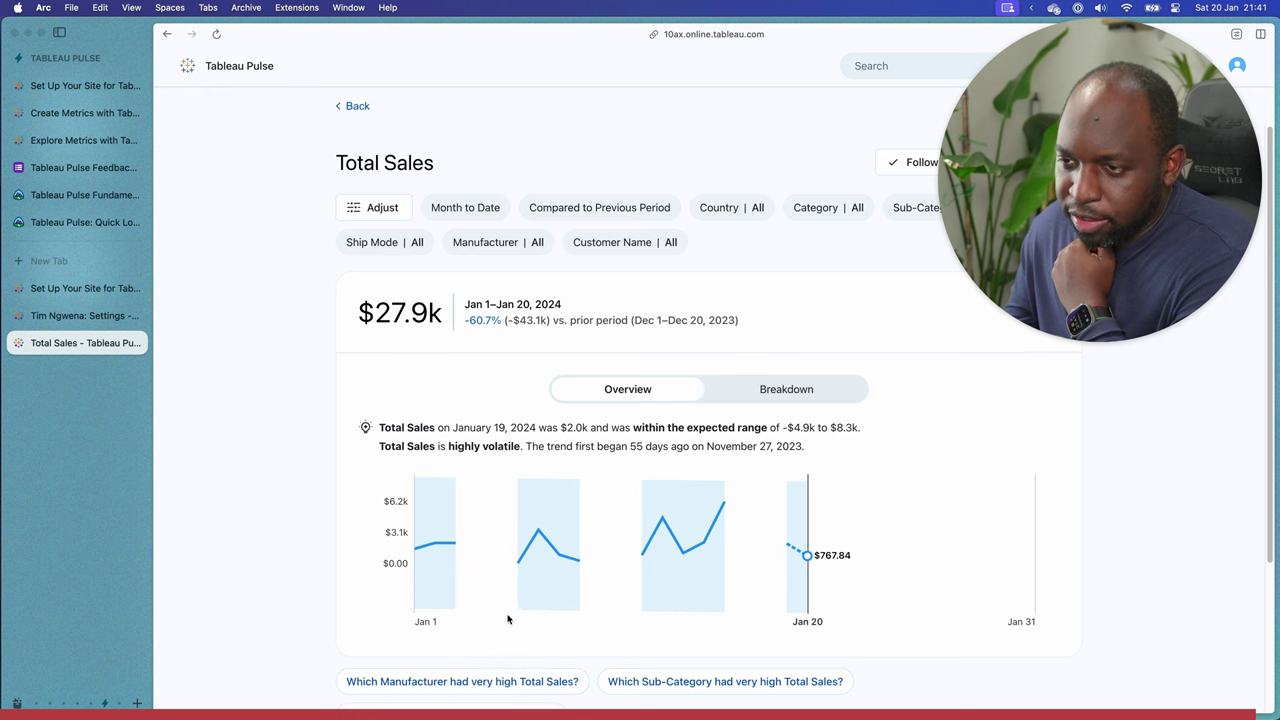
{"action": "left_click", "coordinate": [790, 389]}
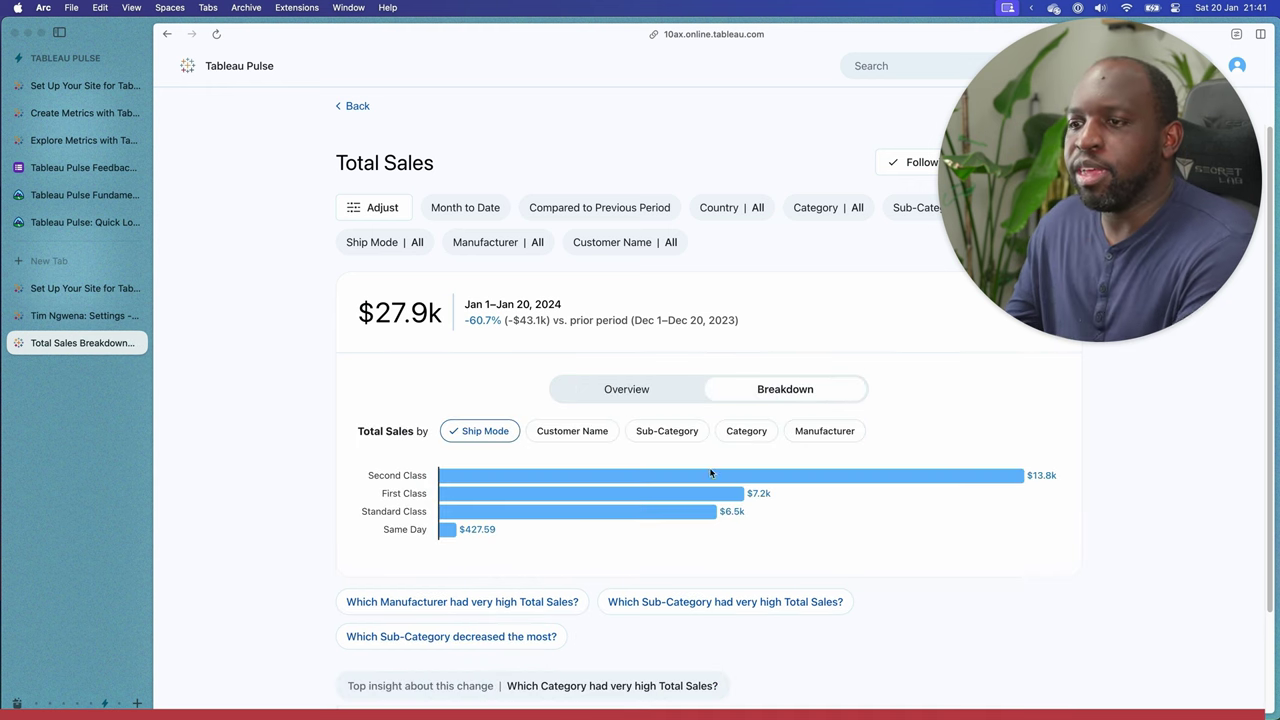
{"action": "scroll", "coordinate": [745, 400], "scroll_direction": "down", "scroll_amount": 2}
{"action": "scroll", "coordinate": [737, 410], "scroll_direction": "down", "scroll_amount": 1}
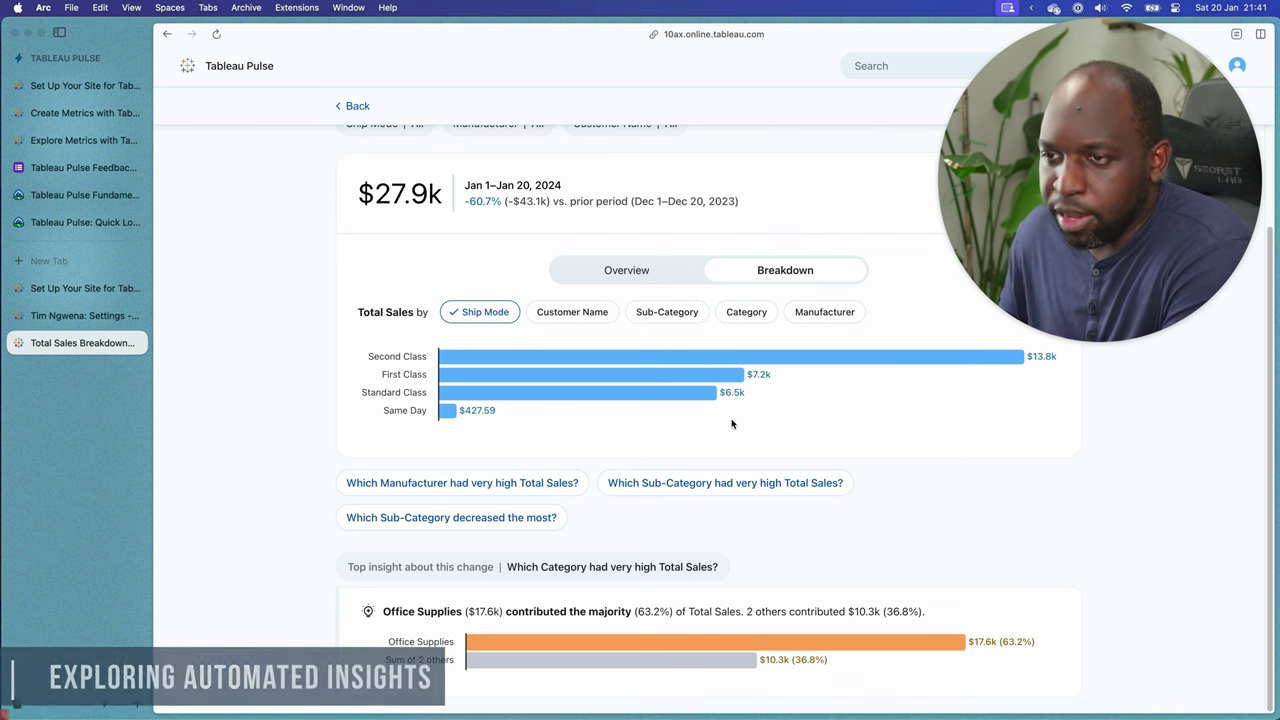
Ask which Manufacturer had very high Total Sales, and which Sub-Category and Customer Name decreased the most.
{"action": "left_click", "coordinate": [538, 492]}
{"action": "scroll", "coordinate": [731, 517], "scroll_direction": "down", "scroll_amount": 4}
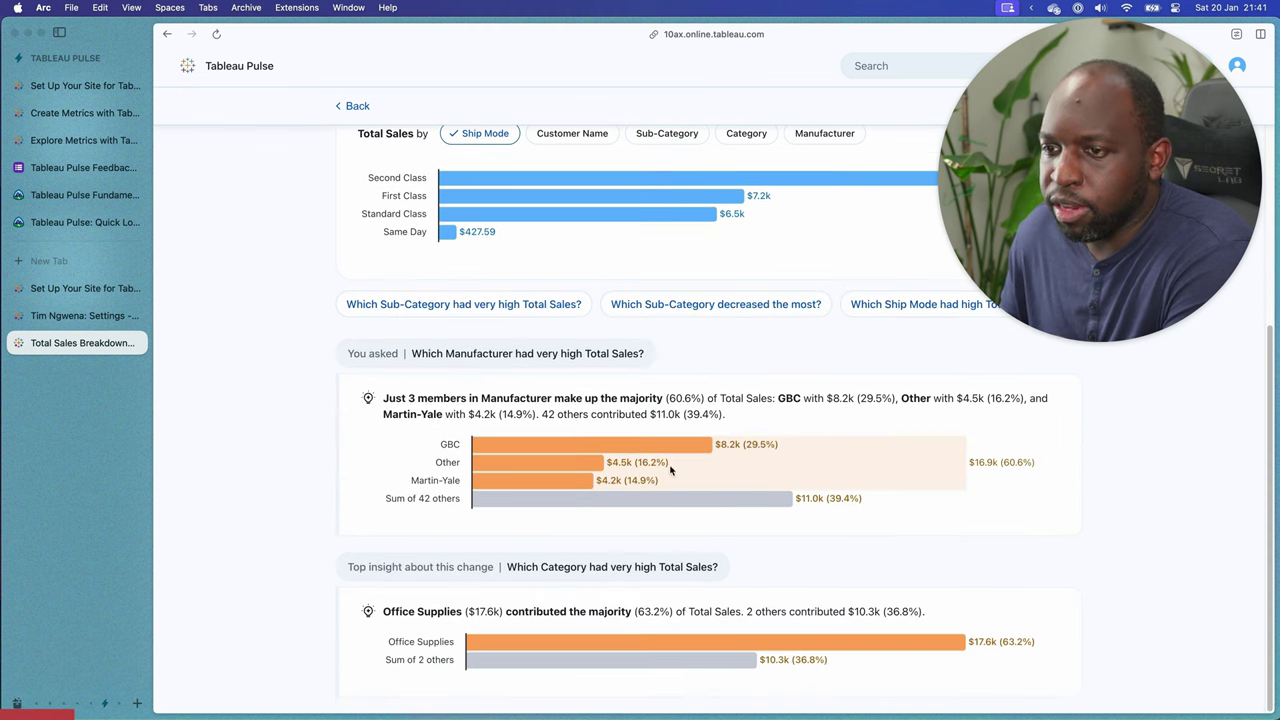
{"action": "left_click", "coordinate": [705, 304]}
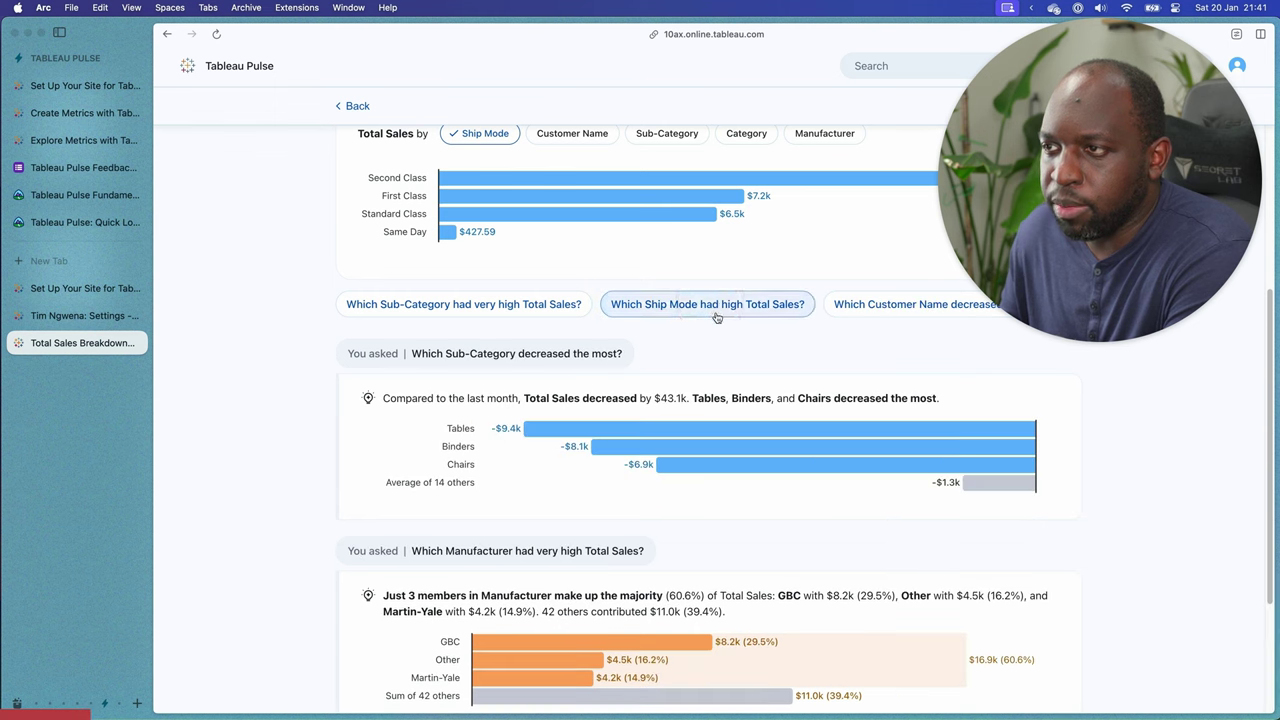
{"action": "scroll", "coordinate": [765, 440], "scroll_direction": "down", "scroll_amount": 4}
{"action": "scroll", "coordinate": [773, 460], "scroll_direction": "up", "scroll_amount": 8}
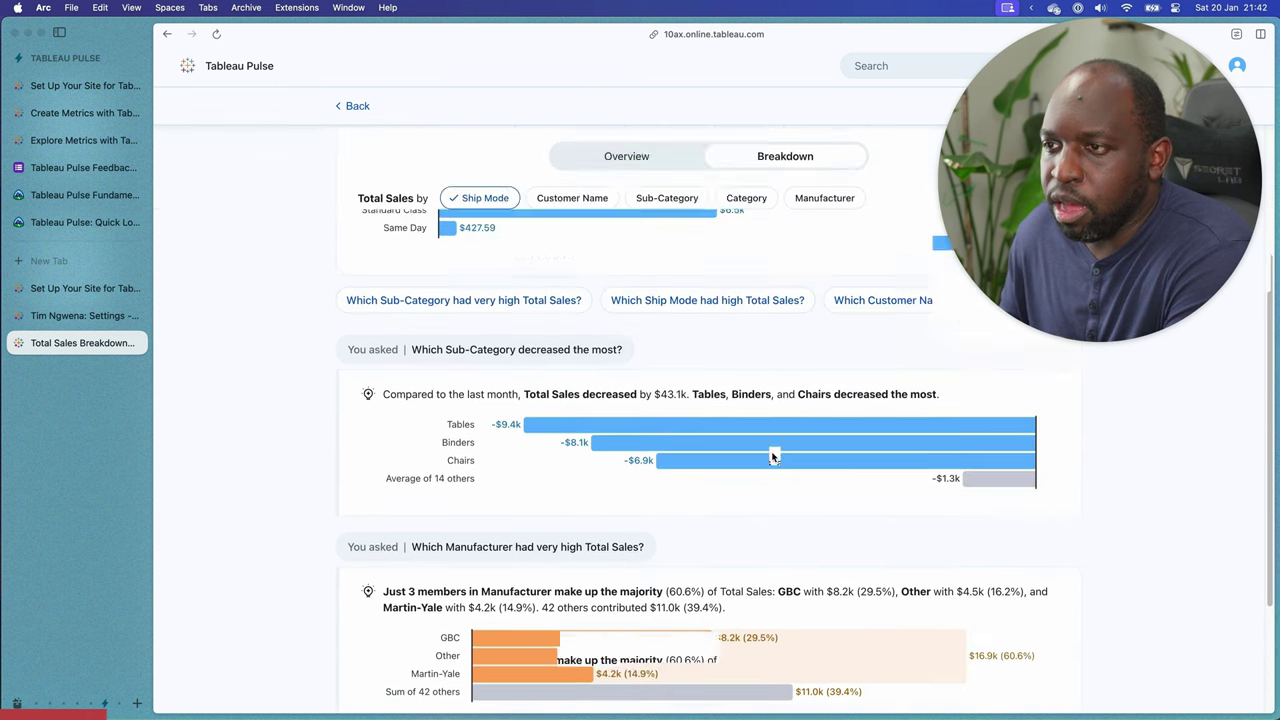
{"action": "scroll", "coordinate": [754, 457], "scroll_direction": "down", "scroll_amount": 4}
{"action": "left_click", "coordinate": [871, 340]}
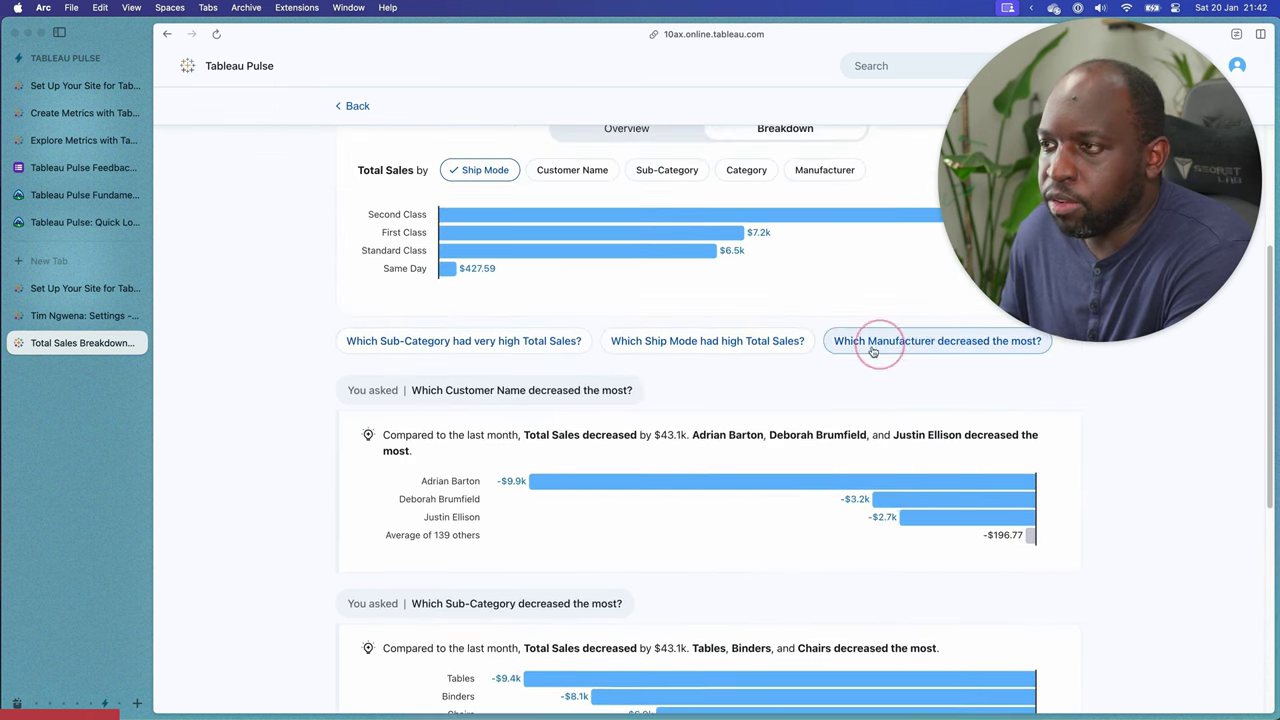
Ask the suggested questions on high Total Sales by Ship Mode, Sub-Category, Customer Name and Category, the trend, and the Ship Mode decrease.
{"action": "left_click", "coordinate": [730, 345]}
{"action": "left_click", "coordinate": [524, 350]}
{"action": "left_click", "coordinate": [640, 342]}
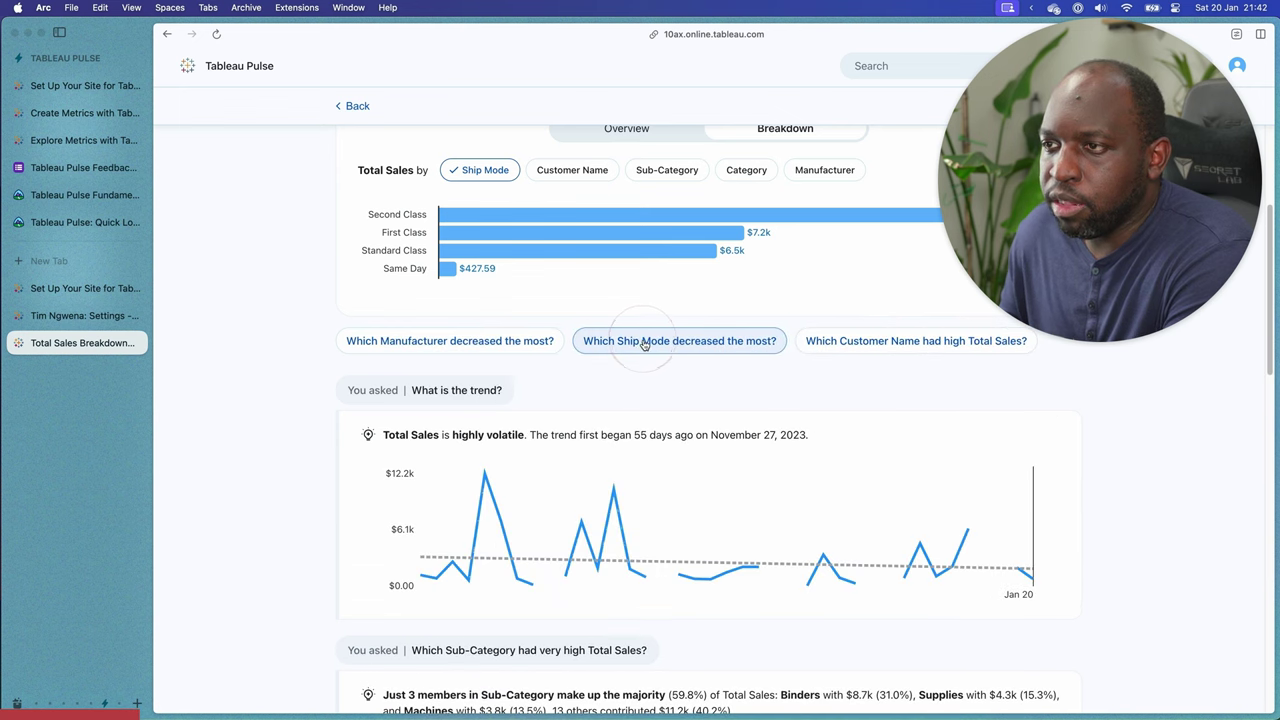
{"action": "left_click", "coordinate": [840, 345]}
{"action": "left_click", "coordinate": [840, 345]}
{"action": "left_click", "coordinate": [723, 342]}
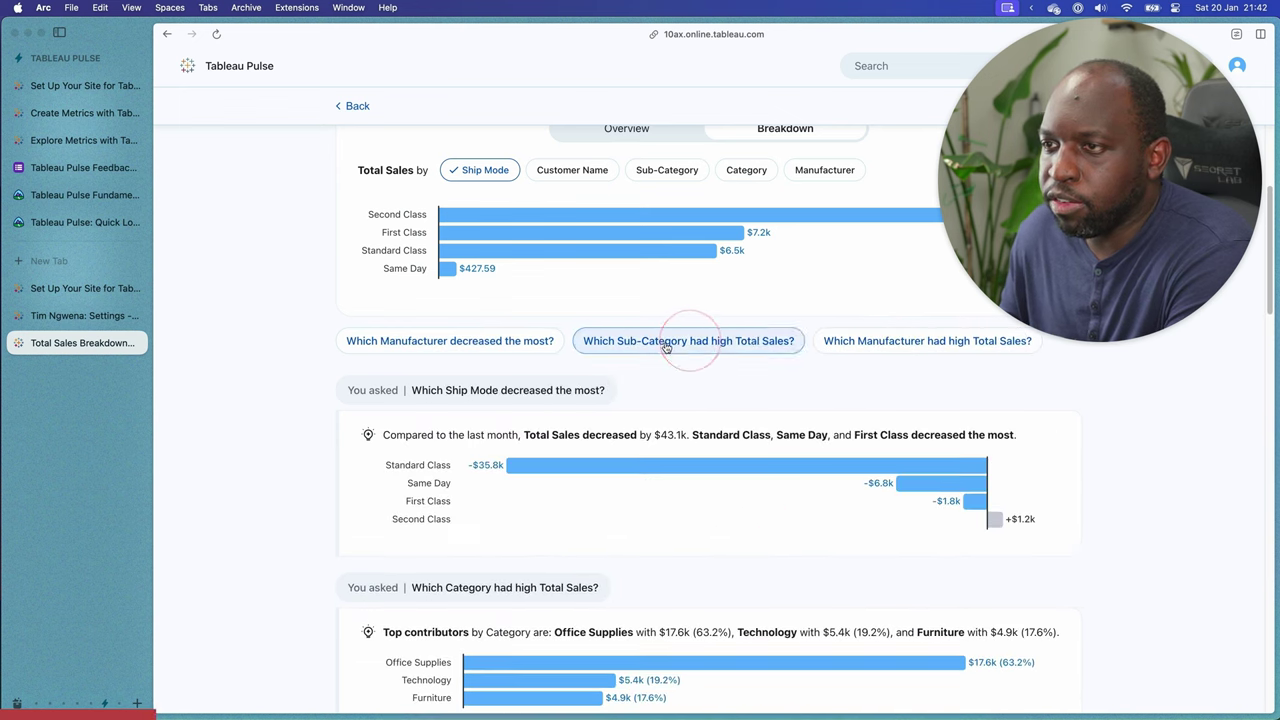
Ask all remaining suggested questions, including Sub-Category, Customer Name and Ship Mode increases and low Total Sales by Customer Name and Manufacturer.
{"action": "left_click", "coordinate": [503, 339]}
{"action": "left_click", "coordinate": [655, 343]}
{"action": "left_click", "coordinate": [860, 340]}
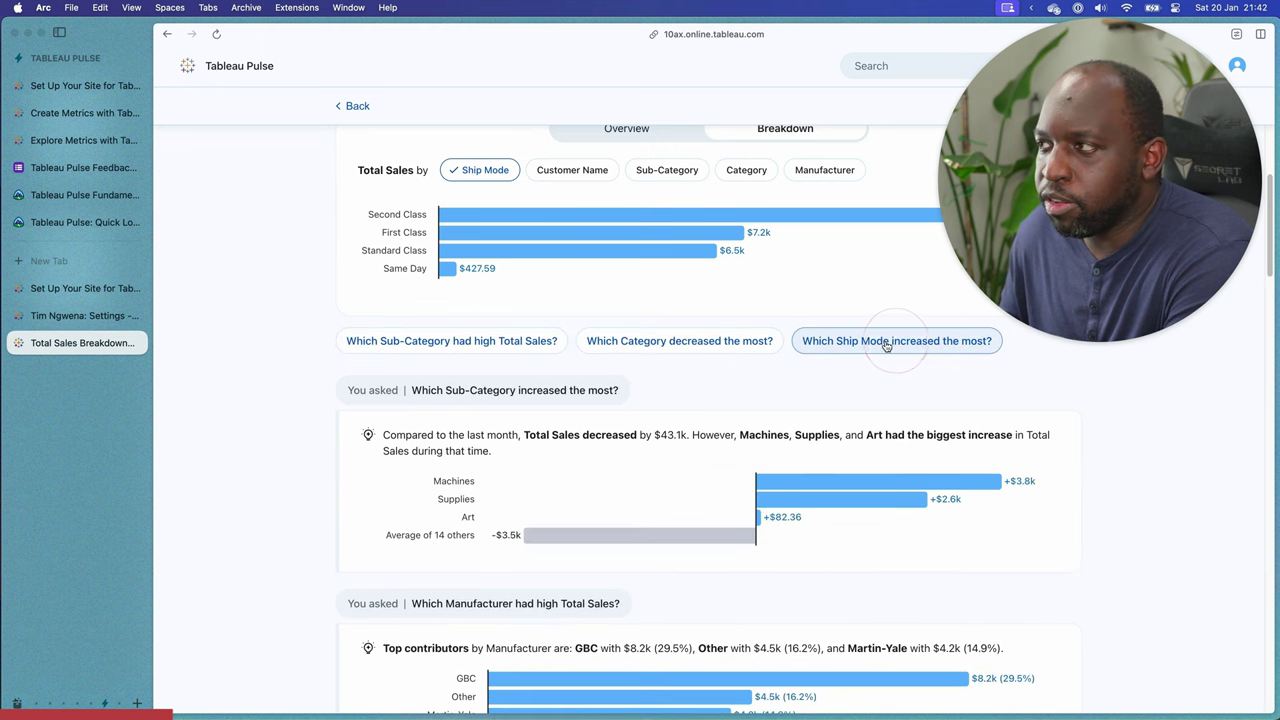
{"action": "left_click", "coordinate": [651, 343]}
{"action": "left_click", "coordinate": [490, 343]}
{"action": "left_click", "coordinate": [663, 340]}
{"action": "left_click", "coordinate": [890, 341]}
{"action": "left_click", "coordinate": [501, 341]}
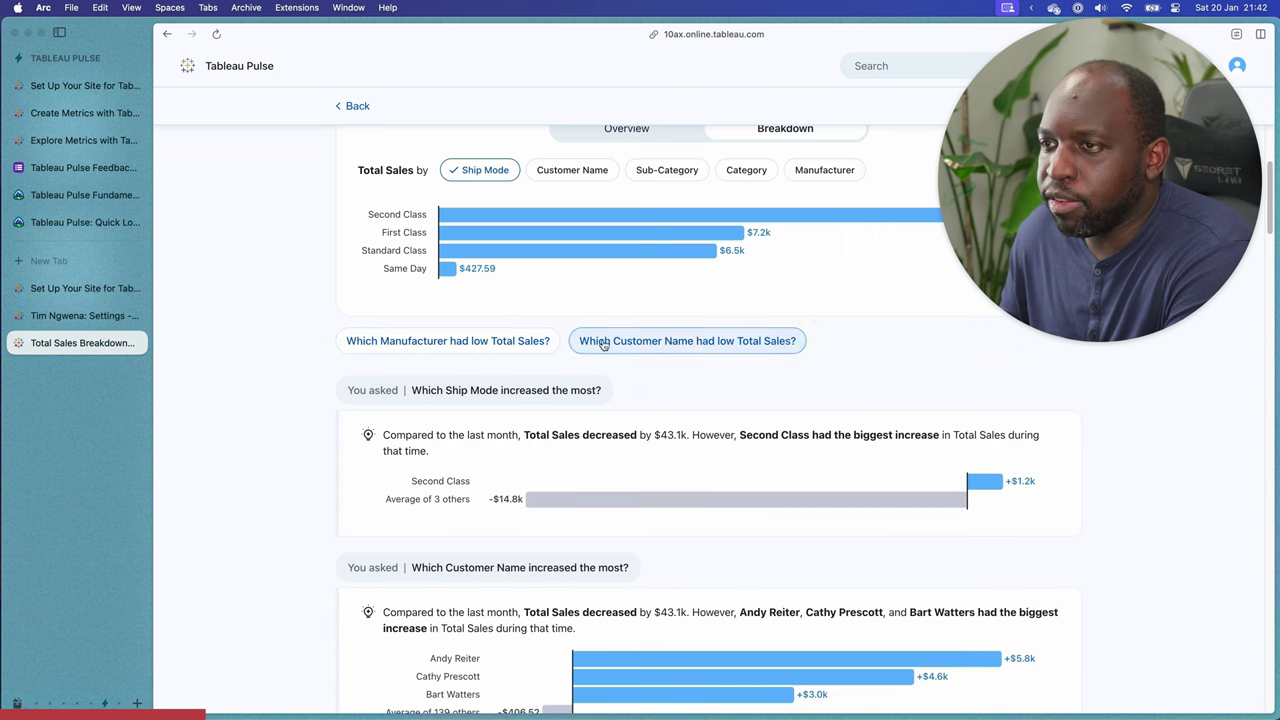
{"action": "left_click", "coordinate": [654, 340]}
{"action": "left_click", "coordinate": [484, 341]}
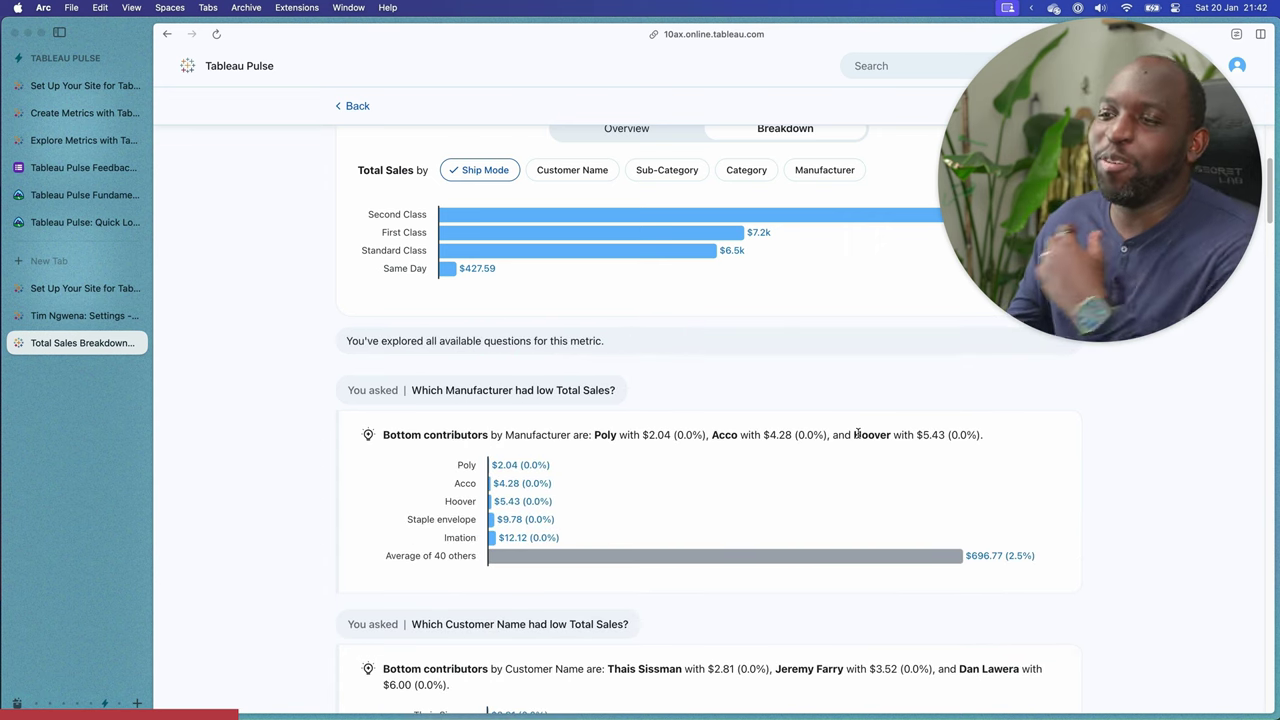
Review the answered insight questions, comparing the bottom contributors, the biggest increases and the trend of Total Sales.
{"action": "scroll", "coordinate": [778, 435], "scroll_direction": "down", "scroll_amount": 20}
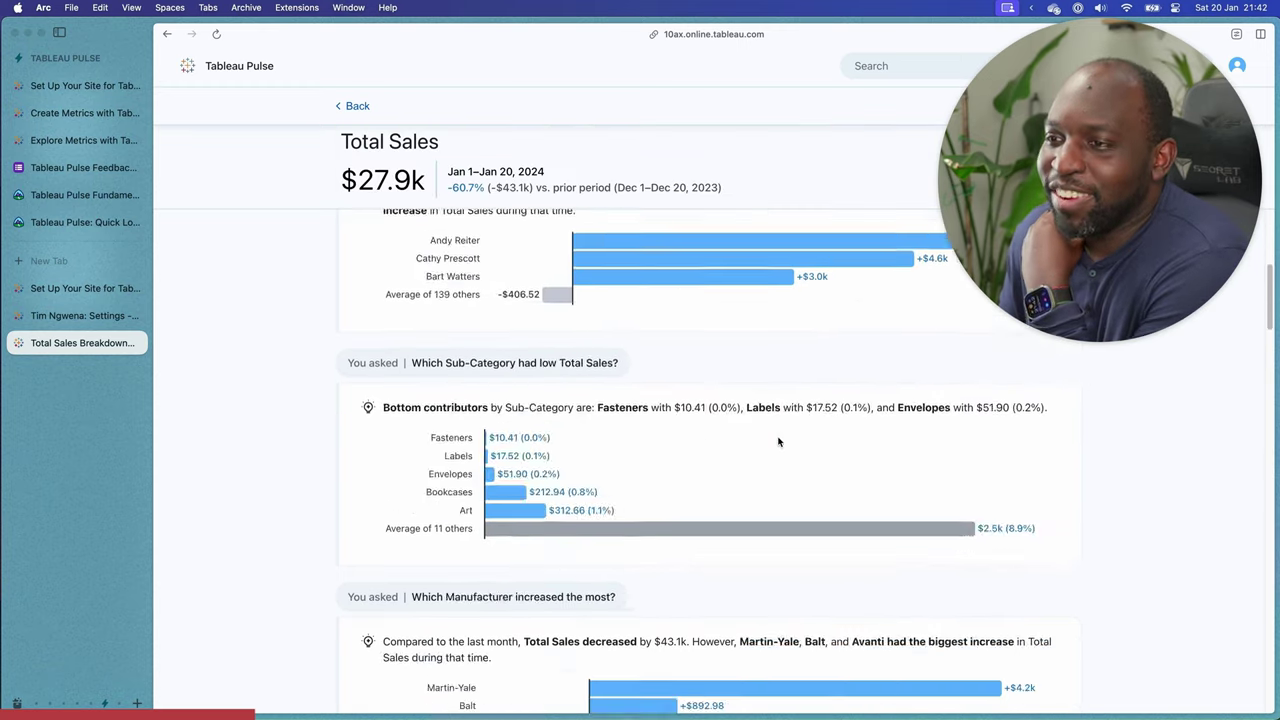
{"action": "scroll", "coordinate": [778, 441], "scroll_direction": "down", "scroll_amount": 15}
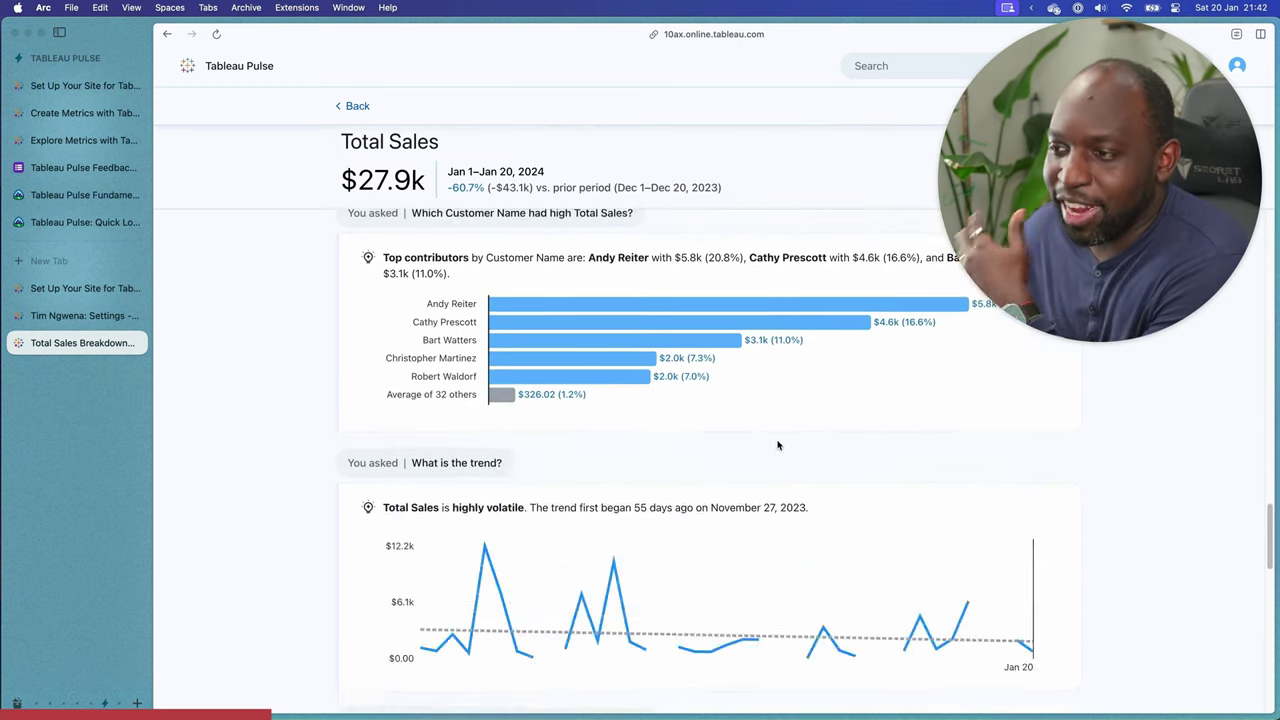
{"action": "scroll", "coordinate": [779, 443], "scroll_direction": "up", "scroll_amount": 15}
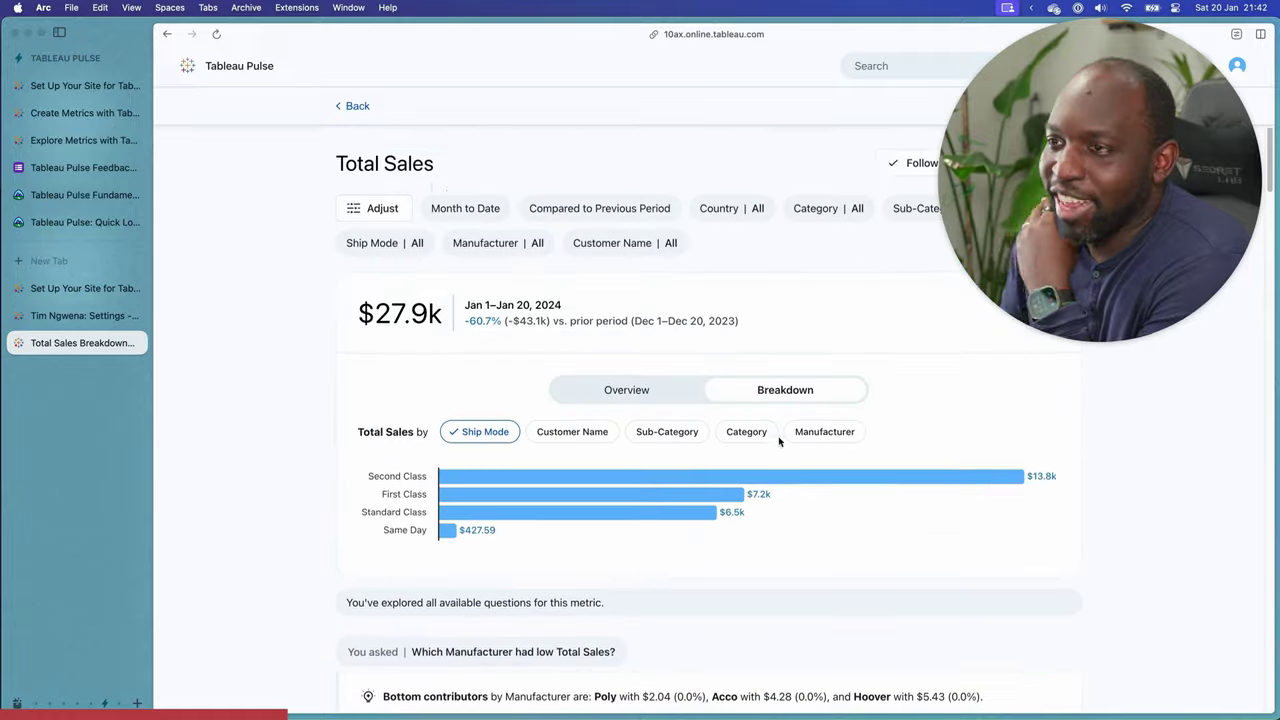
{"action": "scroll", "coordinate": [778, 445], "scroll_direction": "down", "scroll_amount": 3}
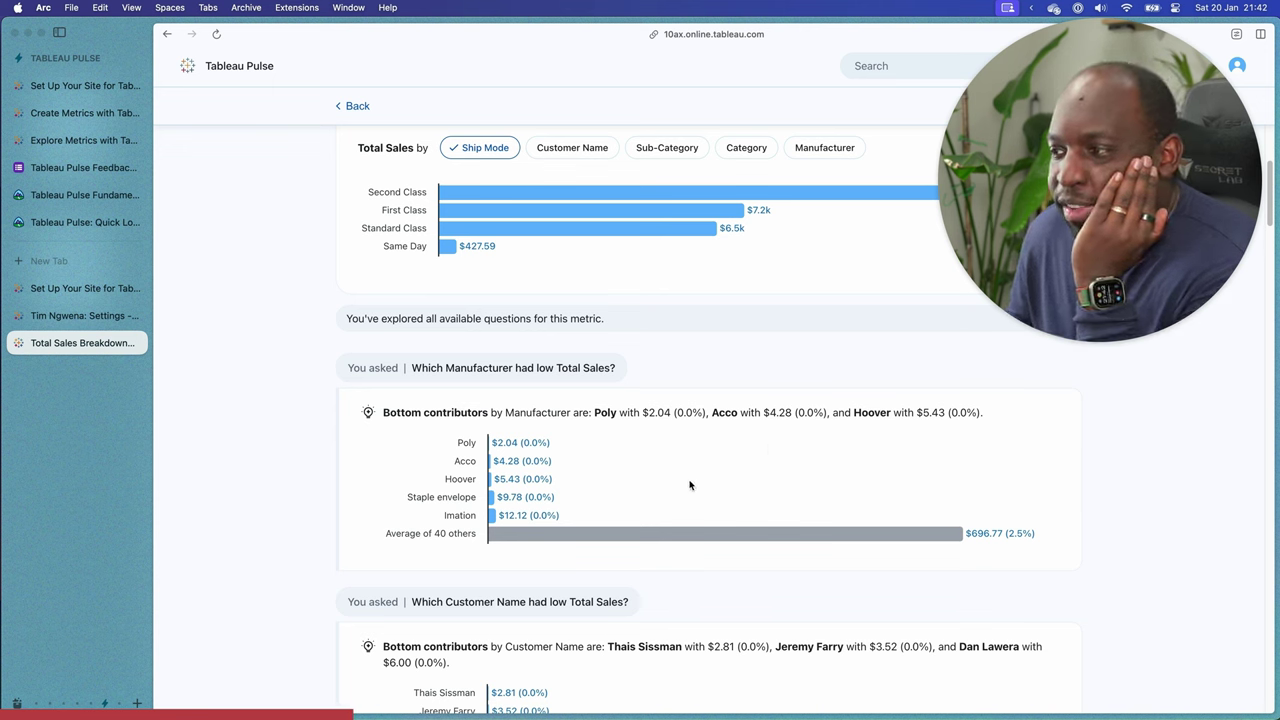
{"action": "scroll", "coordinate": [499, 335], "scroll_direction": "down", "scroll_amount": 3}
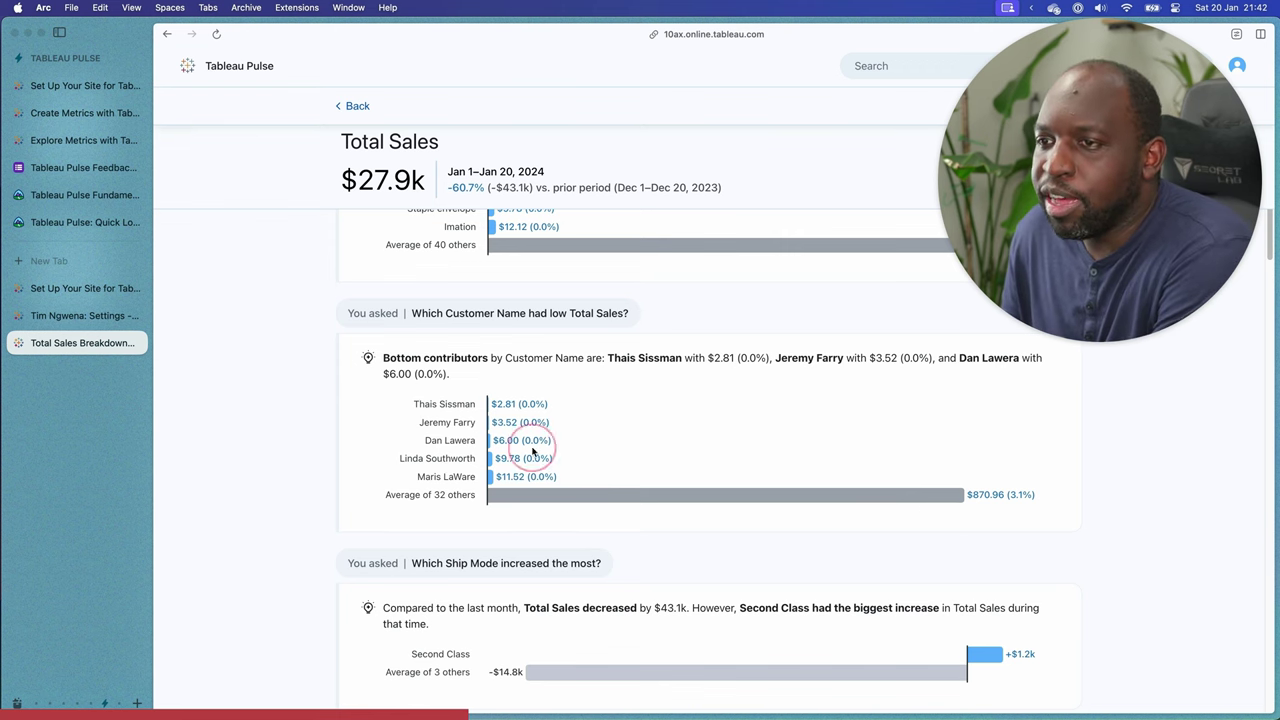
{"action": "scroll", "coordinate": [667, 455], "scroll_direction": "down", "scroll_amount": 3}
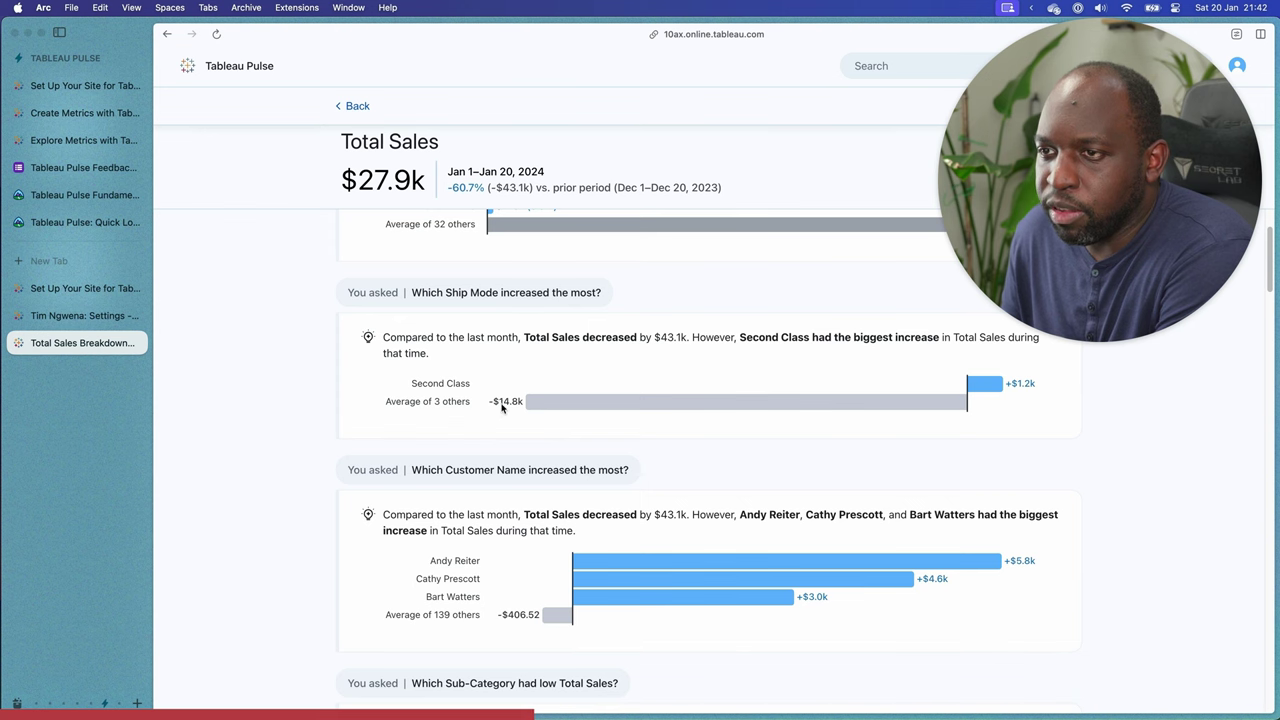
Examine the remaining answered questions on increases, decreases, trend and top contributors by Ship Mode, Customer Name, Sub-Category, Manufacturer and Category.
{"action": "scroll", "coordinate": [768, 457], "scroll_direction": "down", "scroll_amount": 3}
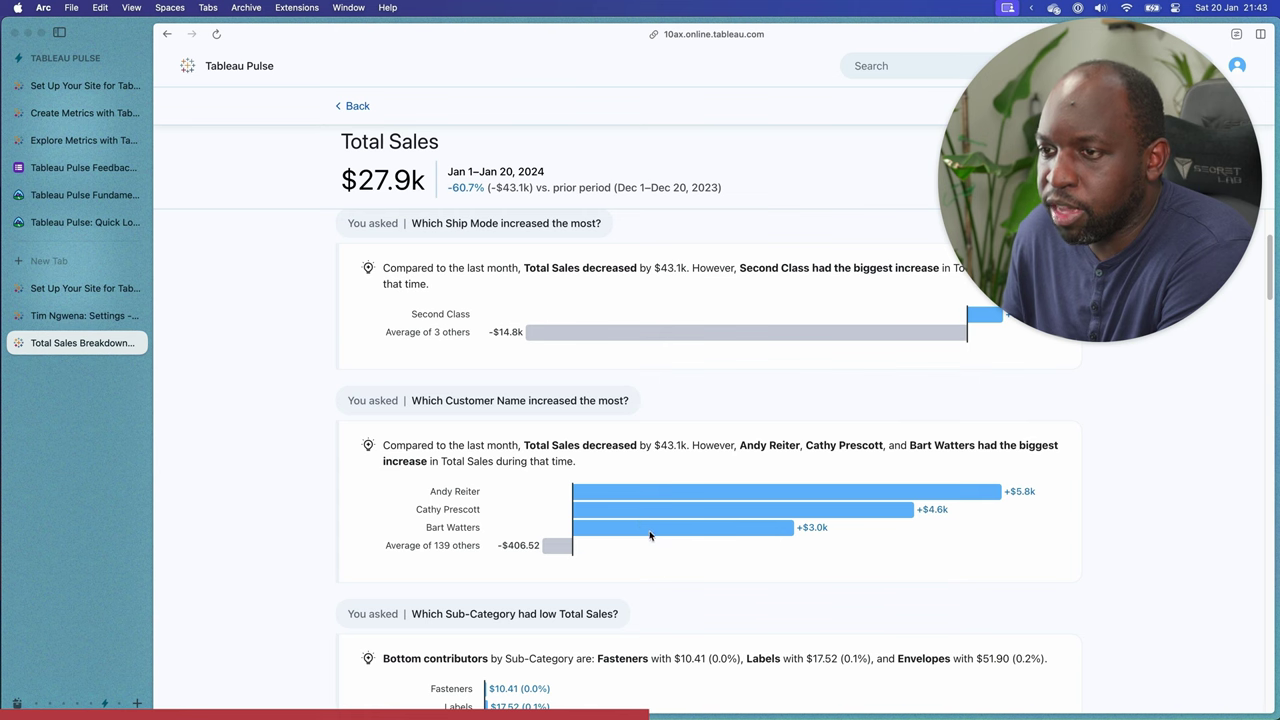
{"action": "scroll", "coordinate": [763, 518], "scroll_direction": "down", "scroll_amount": 5}
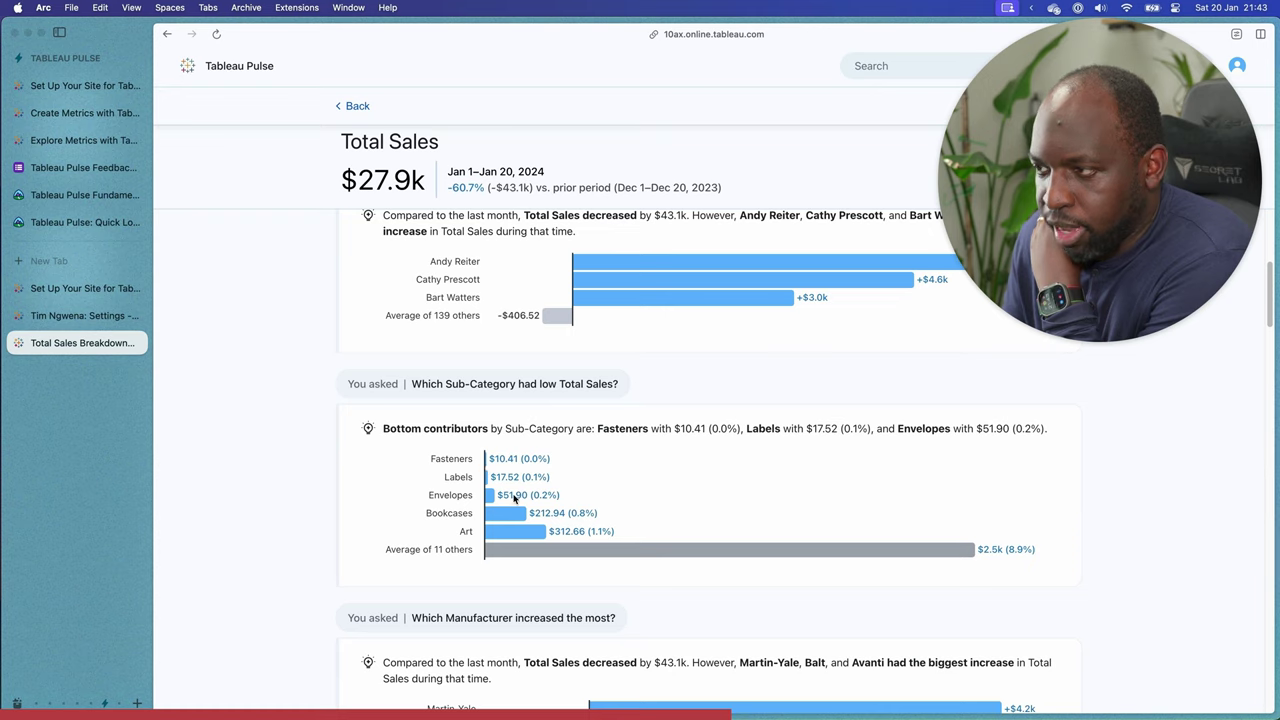
{"action": "scroll", "coordinate": [657, 534], "scroll_direction": "down", "scroll_amount": 8}
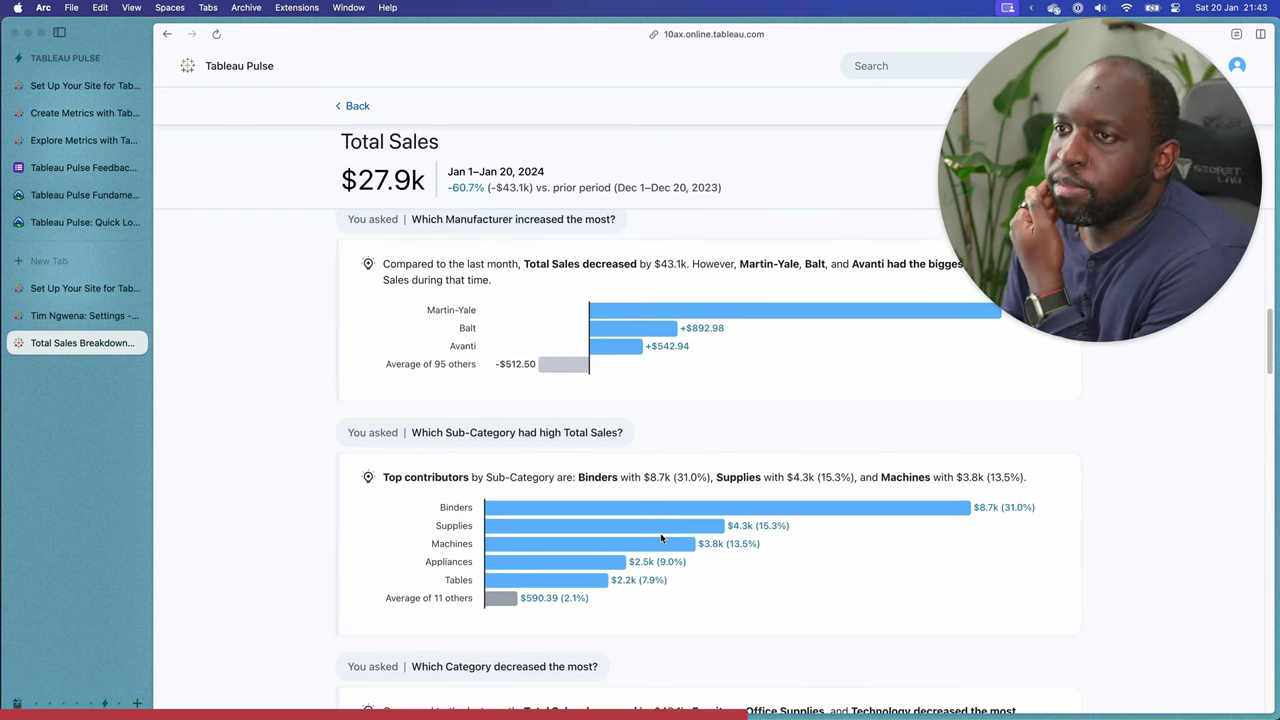
{"action": "scroll", "coordinate": [661, 538], "scroll_direction": "up", "scroll_amount": 3}
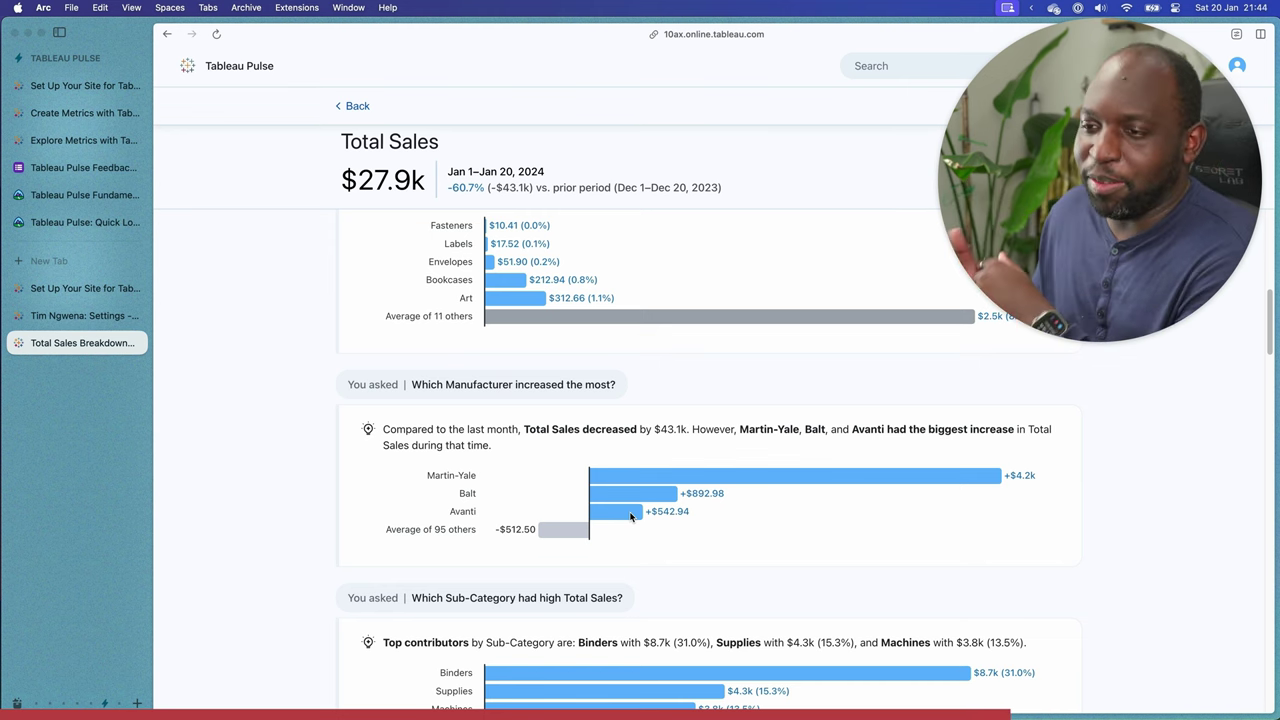
{"action": "scroll", "coordinate": [665, 511], "scroll_direction": "down", "scroll_amount": 5}
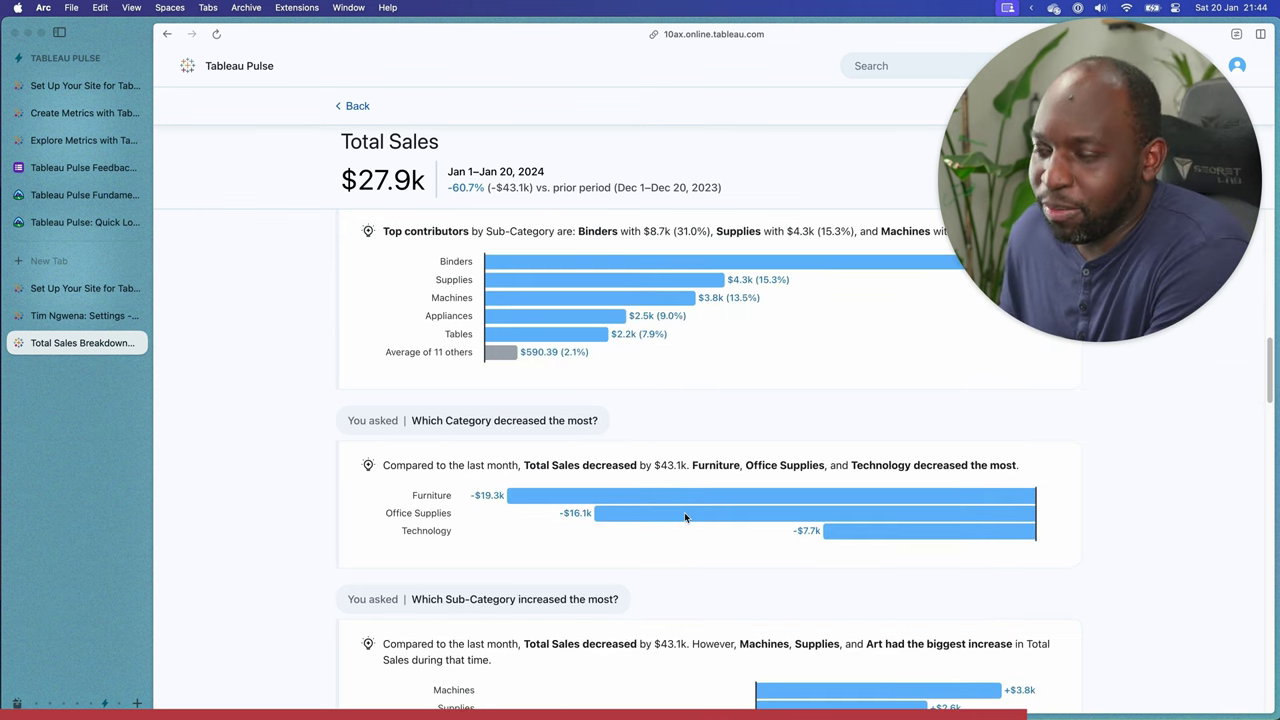
{"action": "scroll", "coordinate": [684, 505], "scroll_direction": "down", "scroll_amount": 2}
{"action": "scroll", "coordinate": [684, 505], "scroll_direction": "down", "scroll_amount": 10}
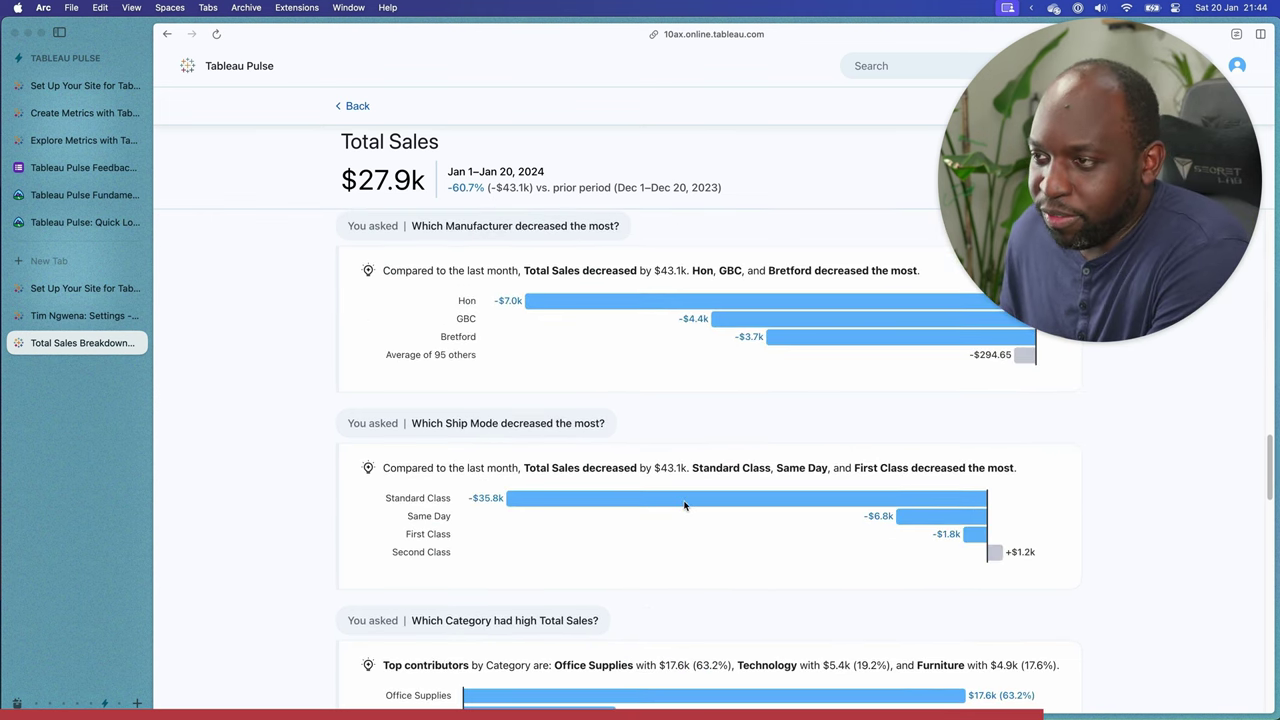
{"action": "scroll", "coordinate": [684, 505], "scroll_direction": "down", "scroll_amount": 10}
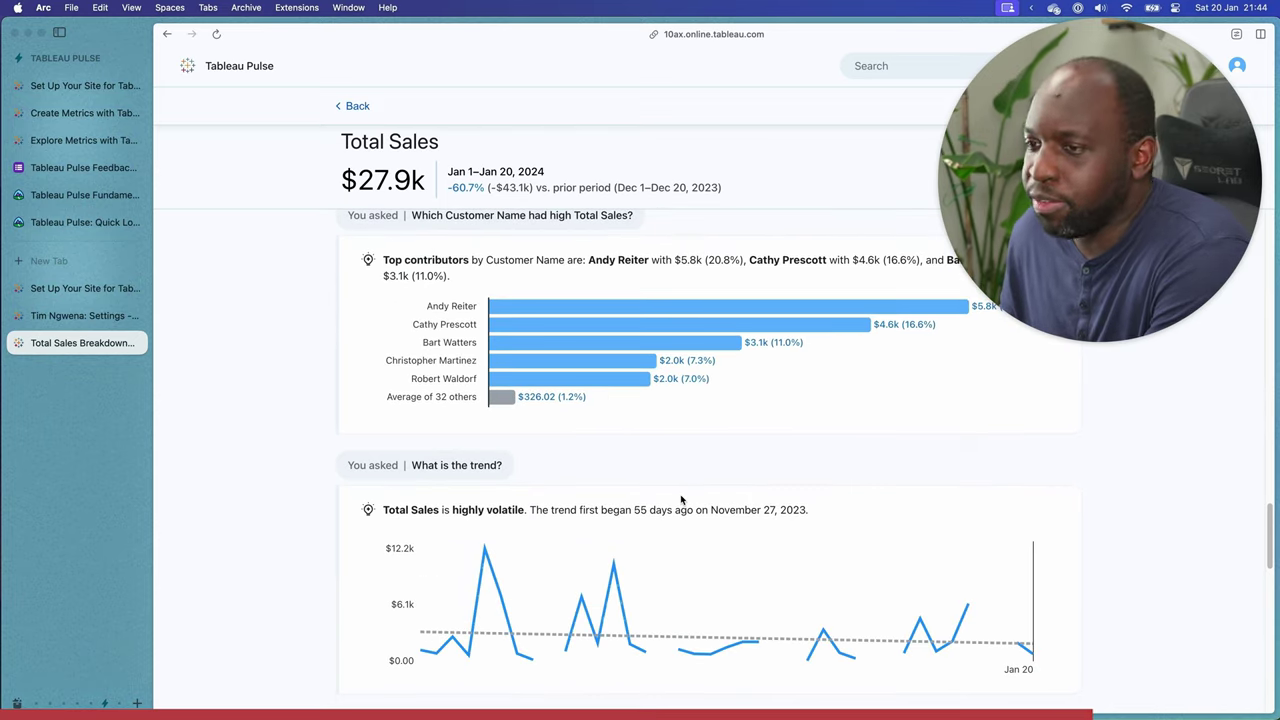
{"action": "scroll", "coordinate": [681, 499], "scroll_direction": "down", "scroll_amount": 8}
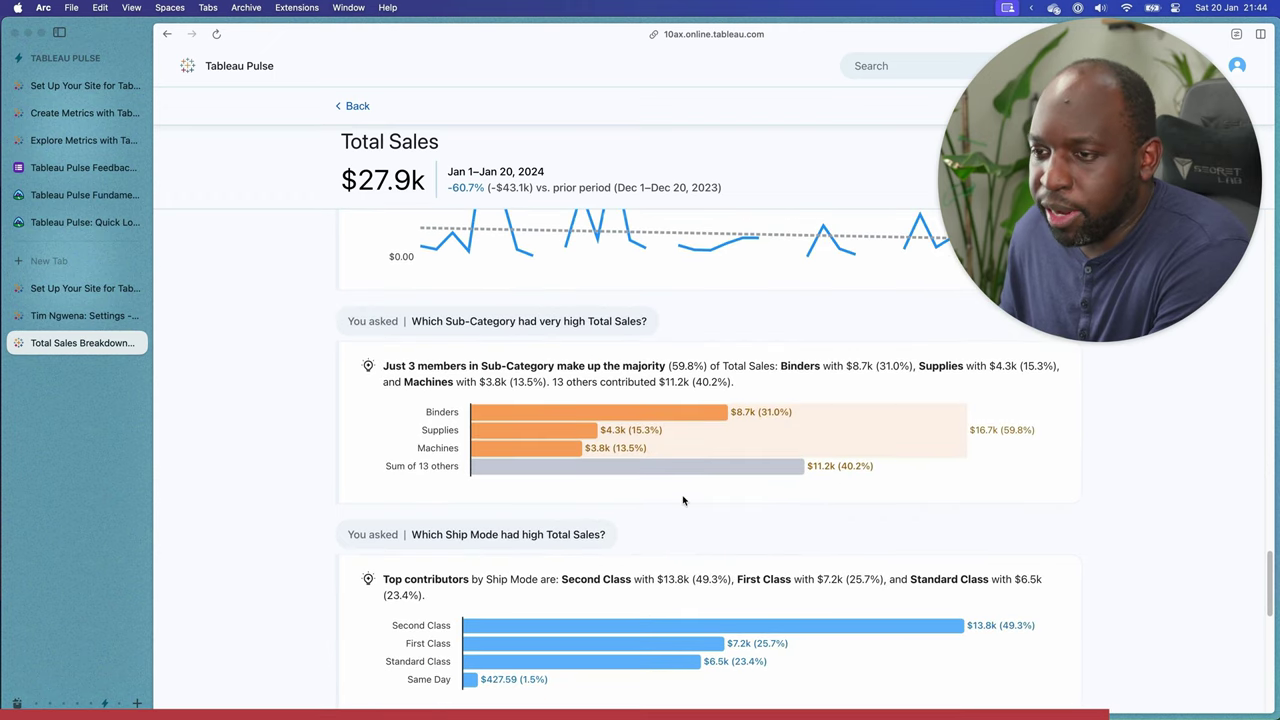
{"action": "scroll", "coordinate": [683, 500], "scroll_direction": "down", "scroll_amount": 4}
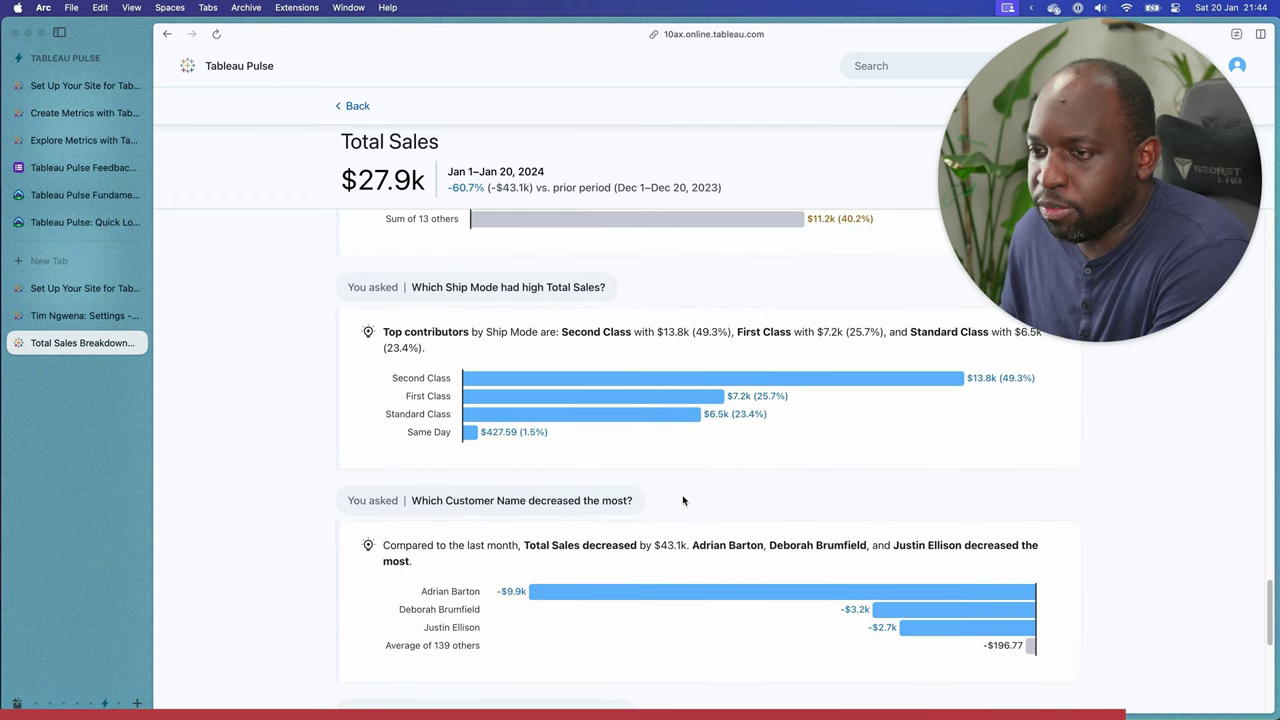
{"action": "scroll", "coordinate": [684, 500], "scroll_direction": "down", "scroll_amount": 2}
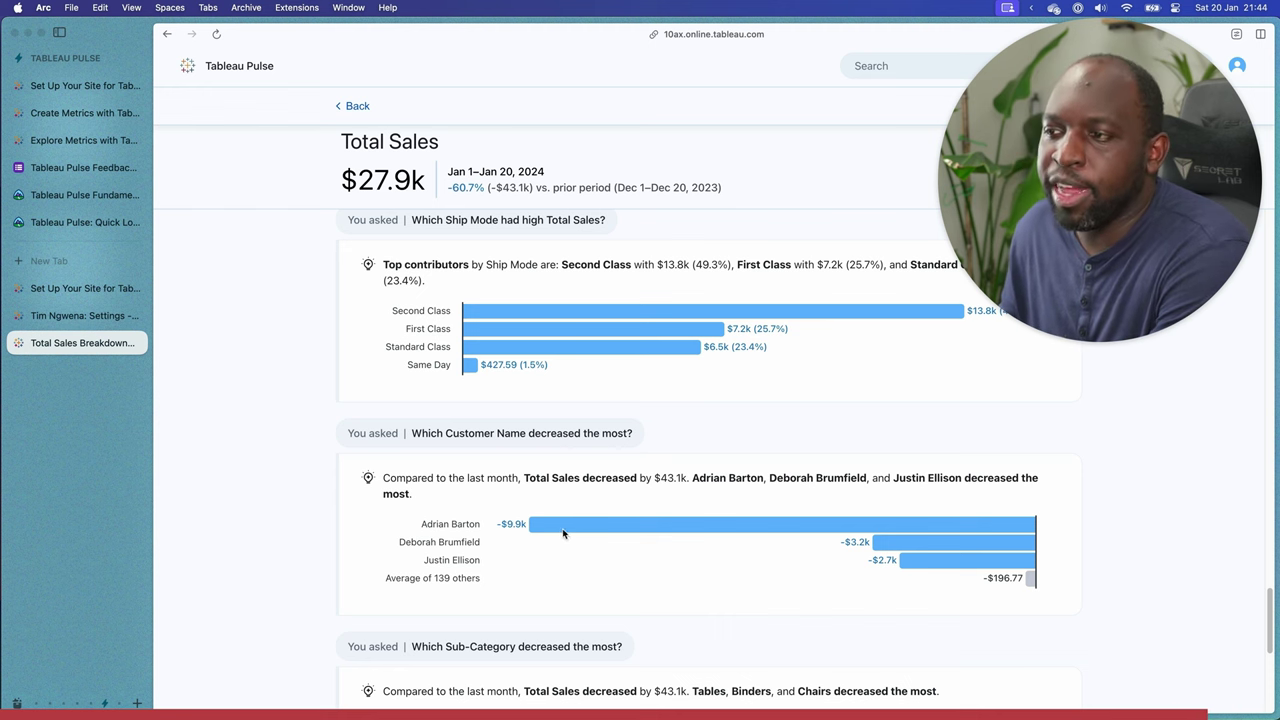
{"action": "scroll", "coordinate": [428, 506], "scroll_direction": "down", "scroll_amount": 1}
Search for sales and open the Year to Date Total Sales metric filtered to Technology, Same Day and Binders.
{"action": "scroll", "coordinate": [554, 554], "scroll_direction": "up", "scroll_amount": 20}
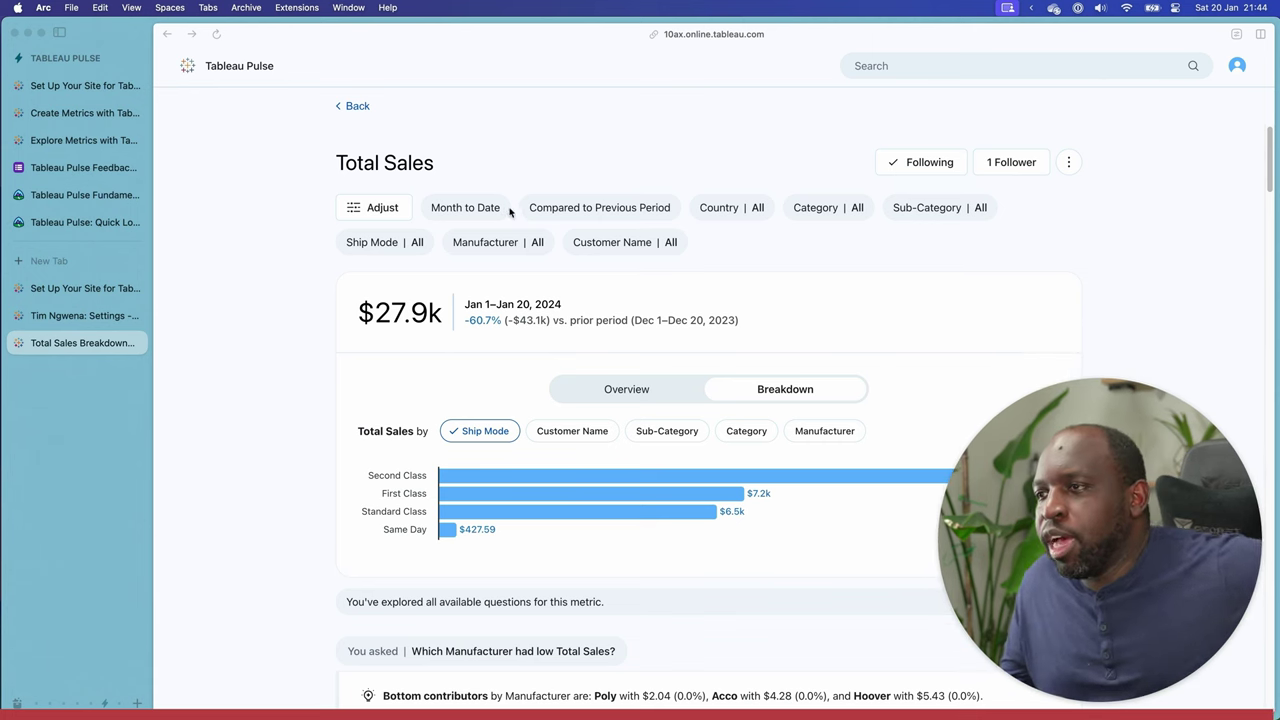
{"action": "left_click", "coordinate": [920, 73]}
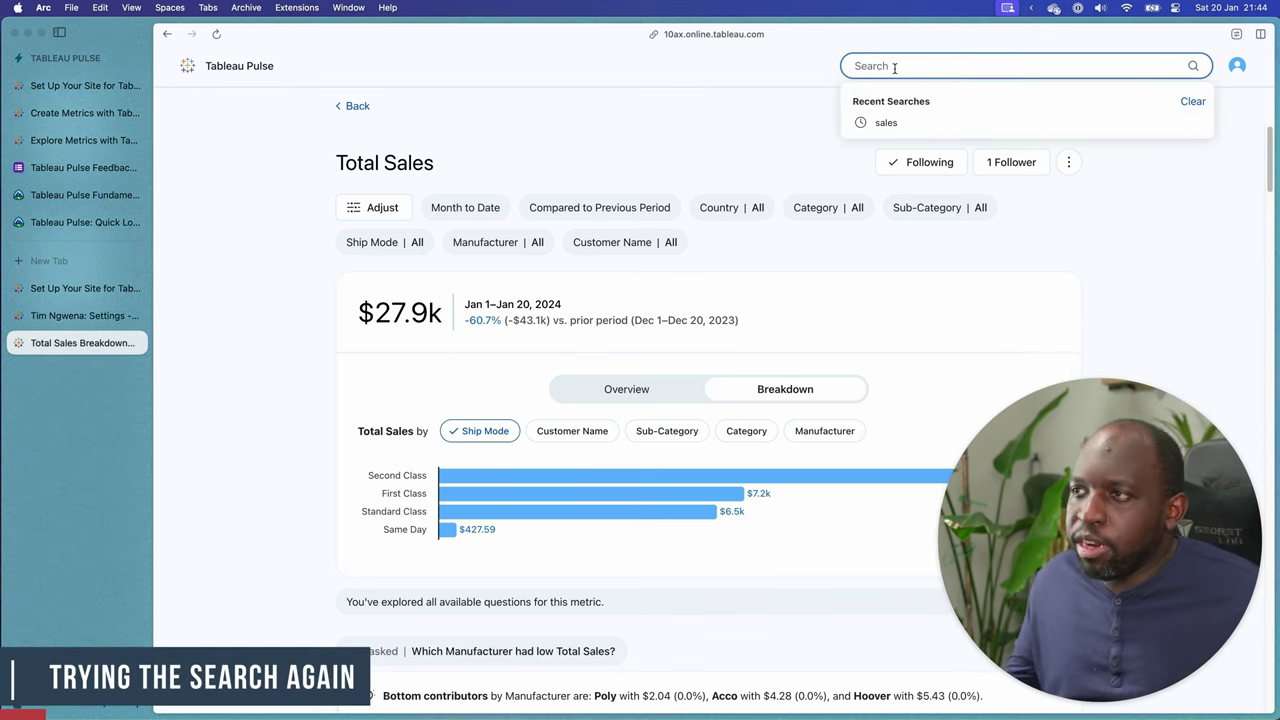
{"action": "type", "text": "sales"}
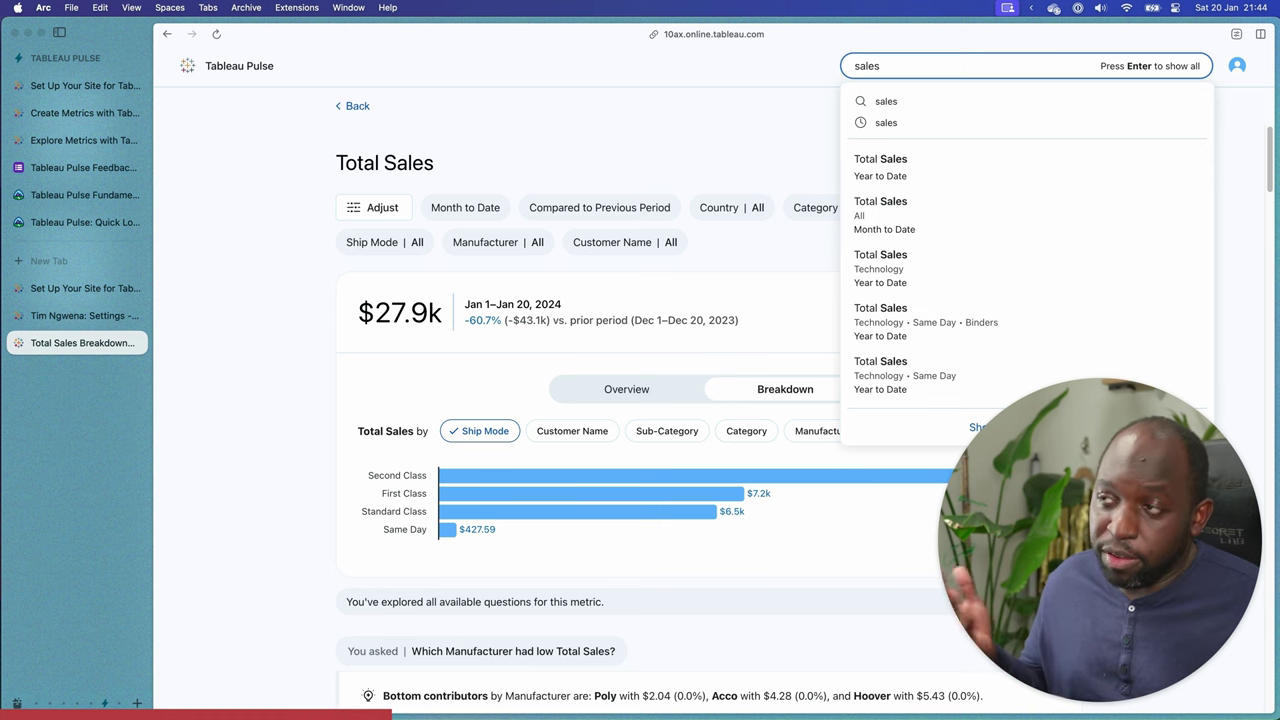
{"action": "left_click", "coordinate": [955, 337]}
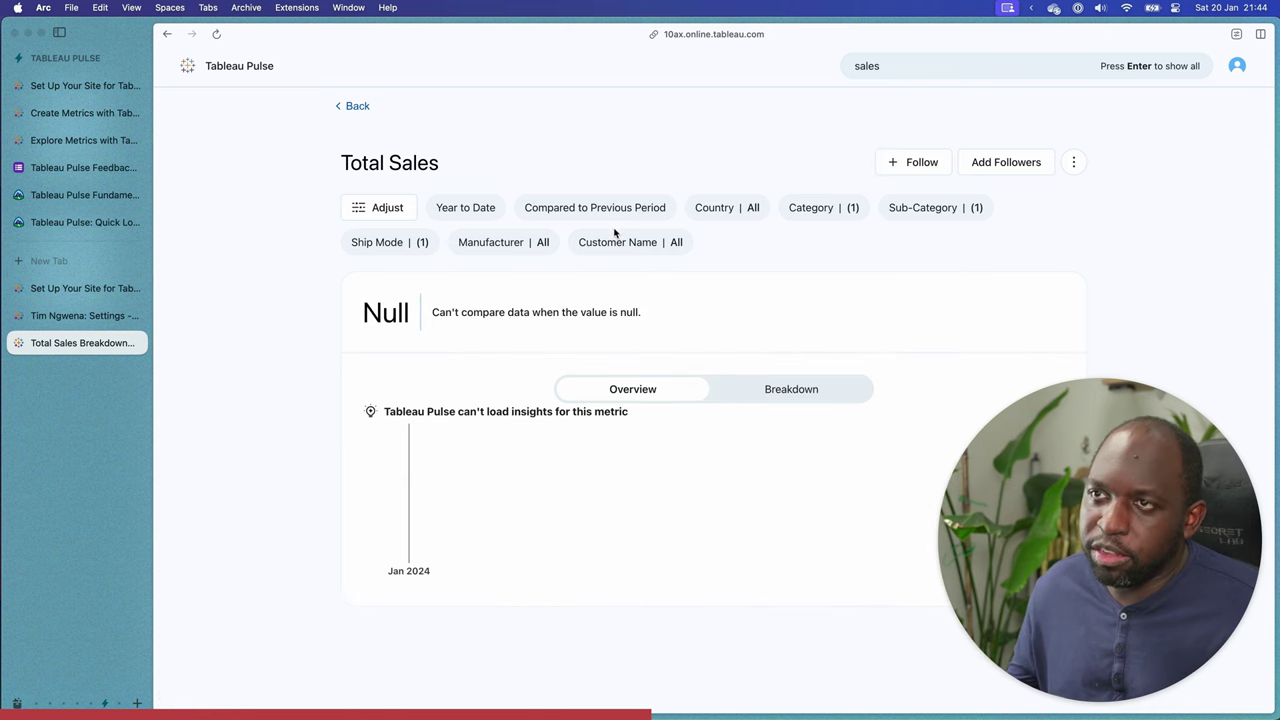
Return to the Pulse home page and start a new metric definition connected to the Superstore Datasource.
{"action": "left_click", "coordinate": [359, 110]}
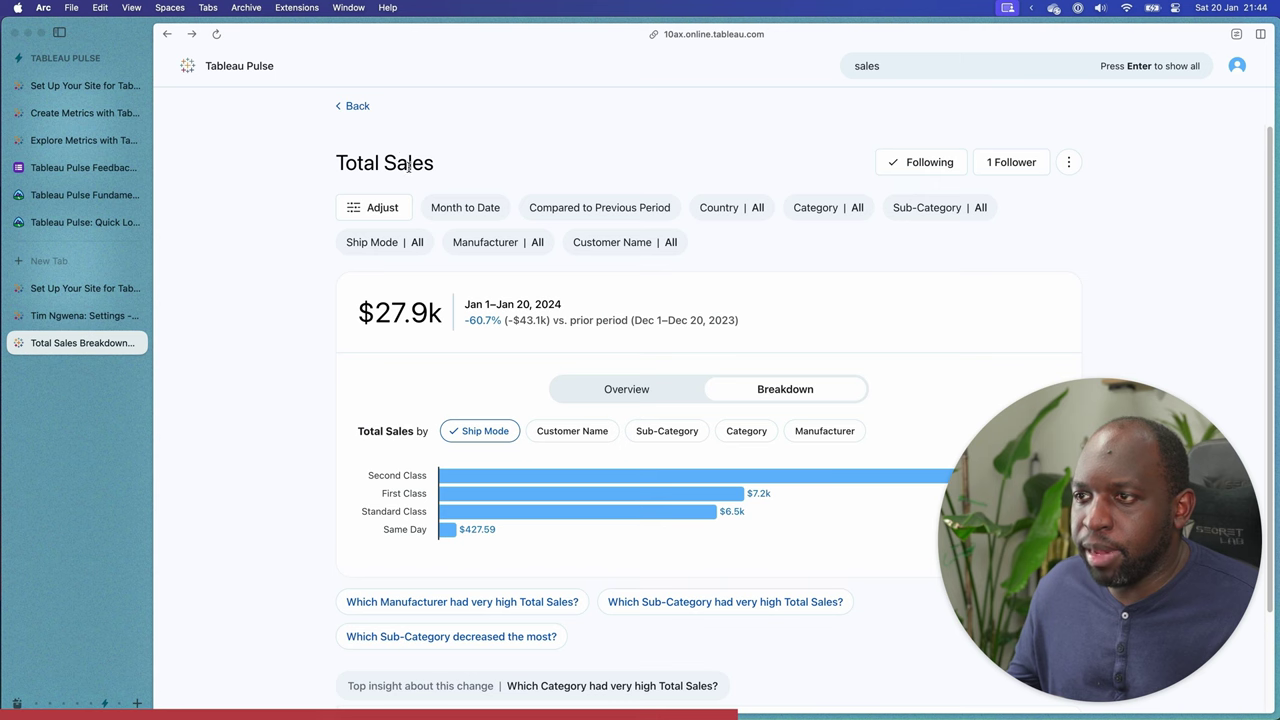
{"action": "left_click", "coordinate": [358, 107]}
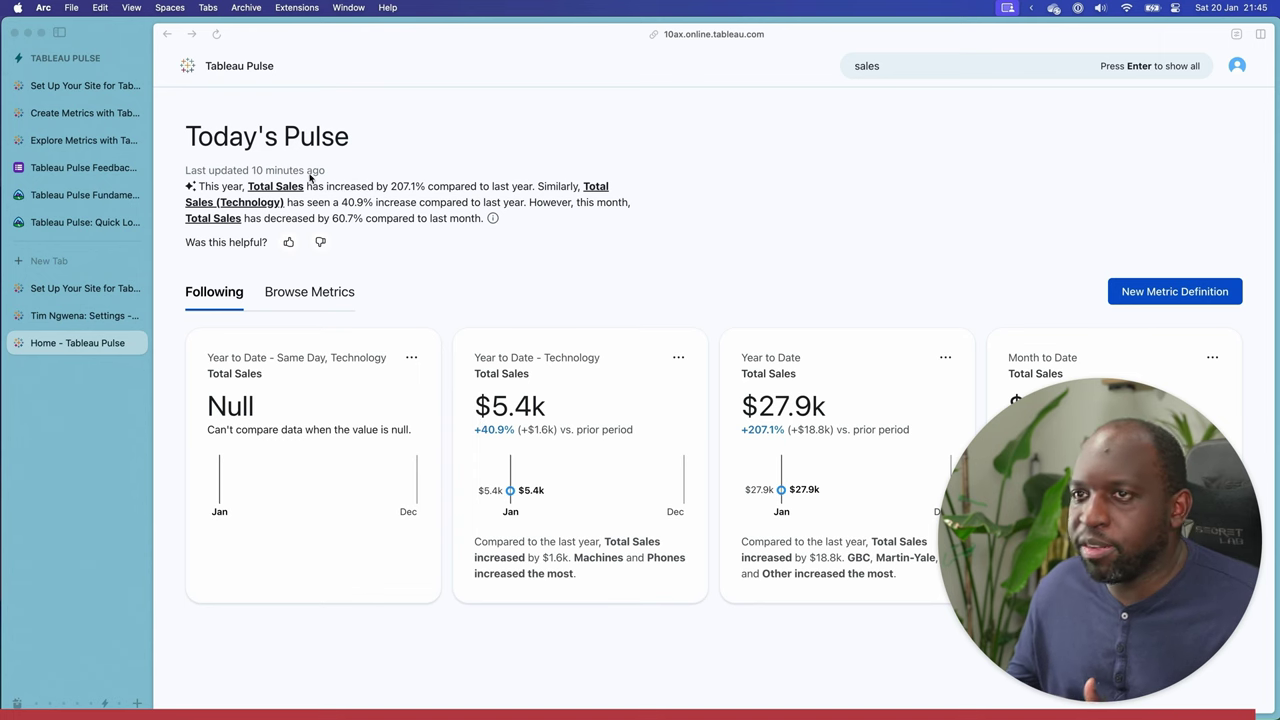
{"action": "left_click", "coordinate": [1160, 291]}
{"action": "left_click", "coordinate": [548, 312]}
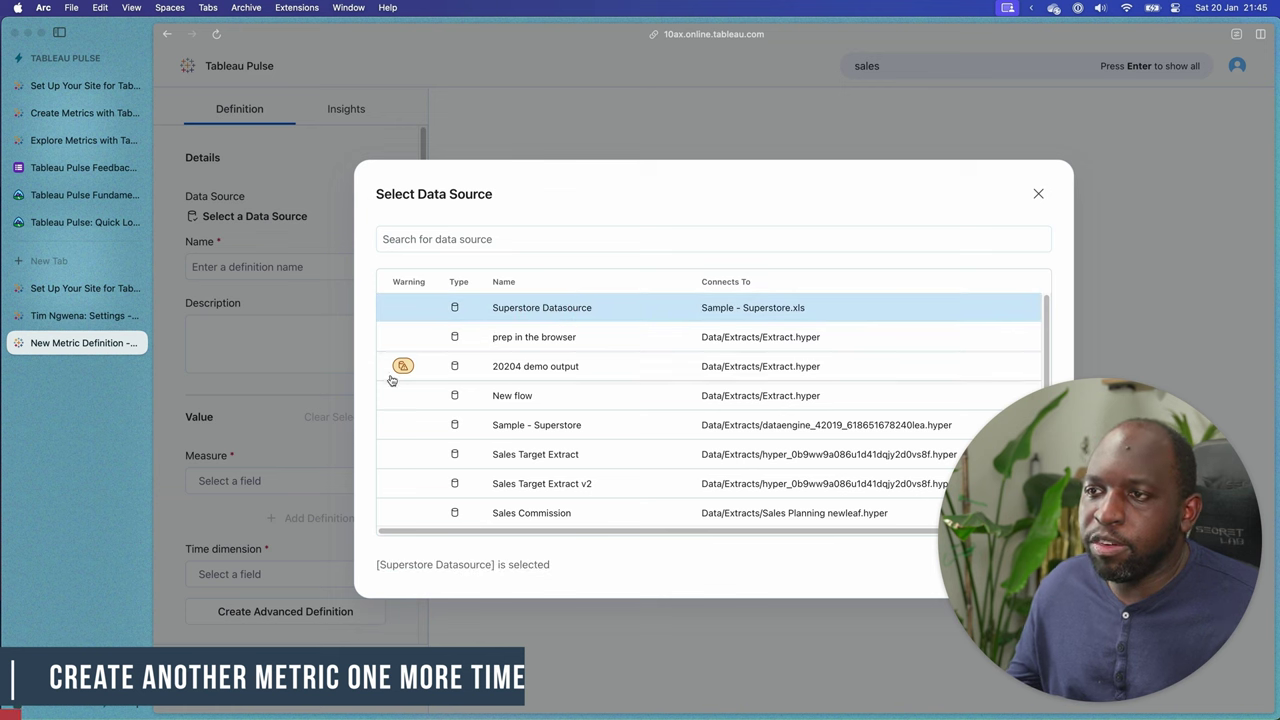
{"action": "scroll", "coordinate": [615, 460], "scroll_direction": "down", "scroll_amount": 1}
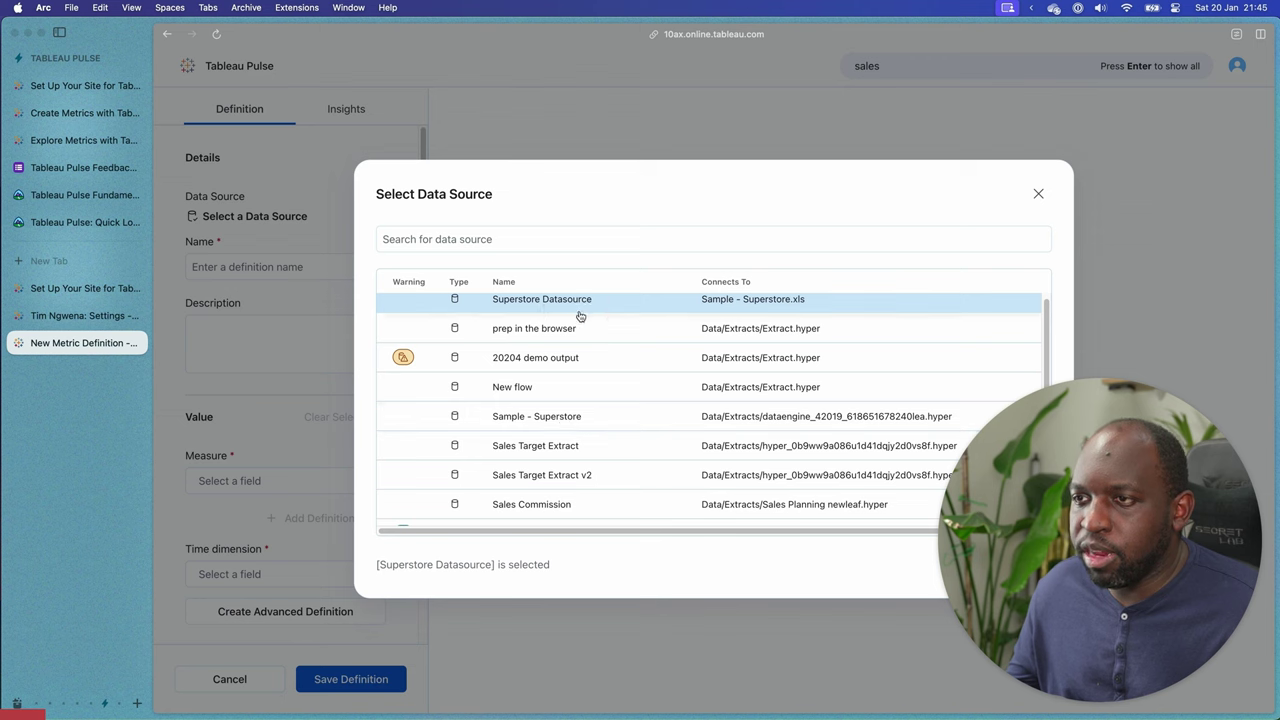
{"action": "scroll", "coordinate": [577, 317], "scroll_direction": "up", "scroll_amount": 1}
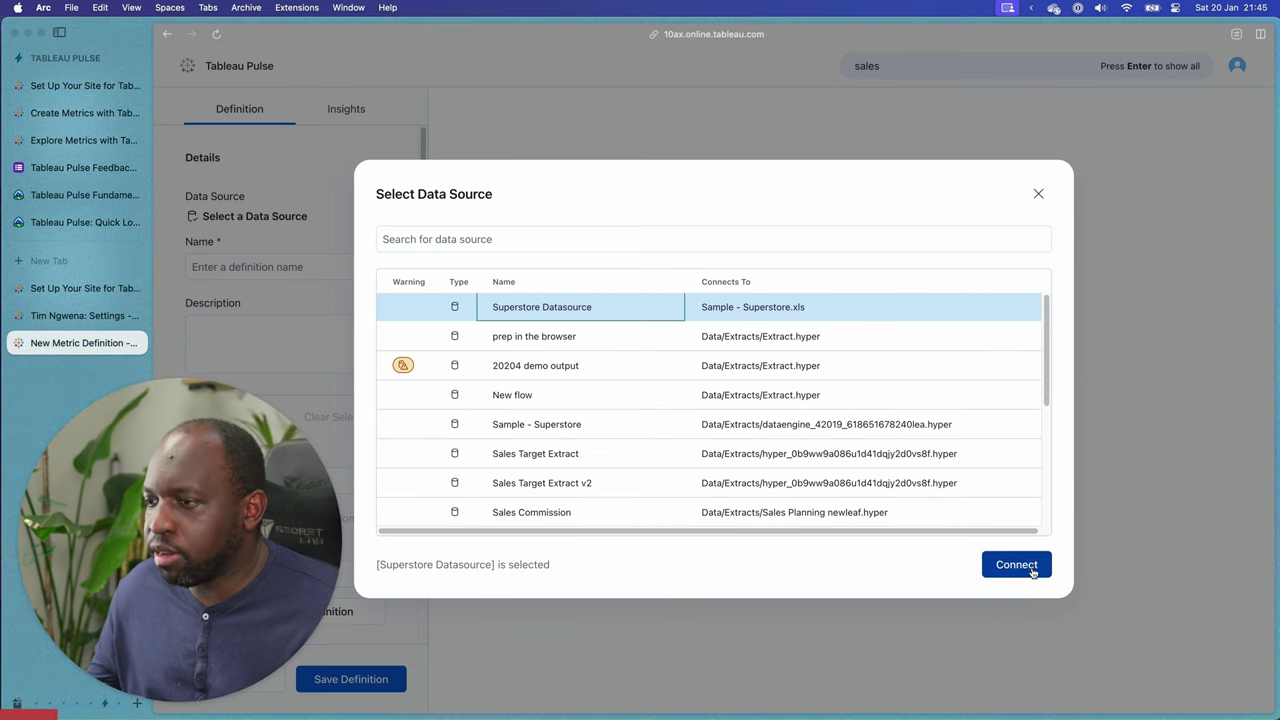
{"action": "left_click", "coordinate": [1016, 564]}
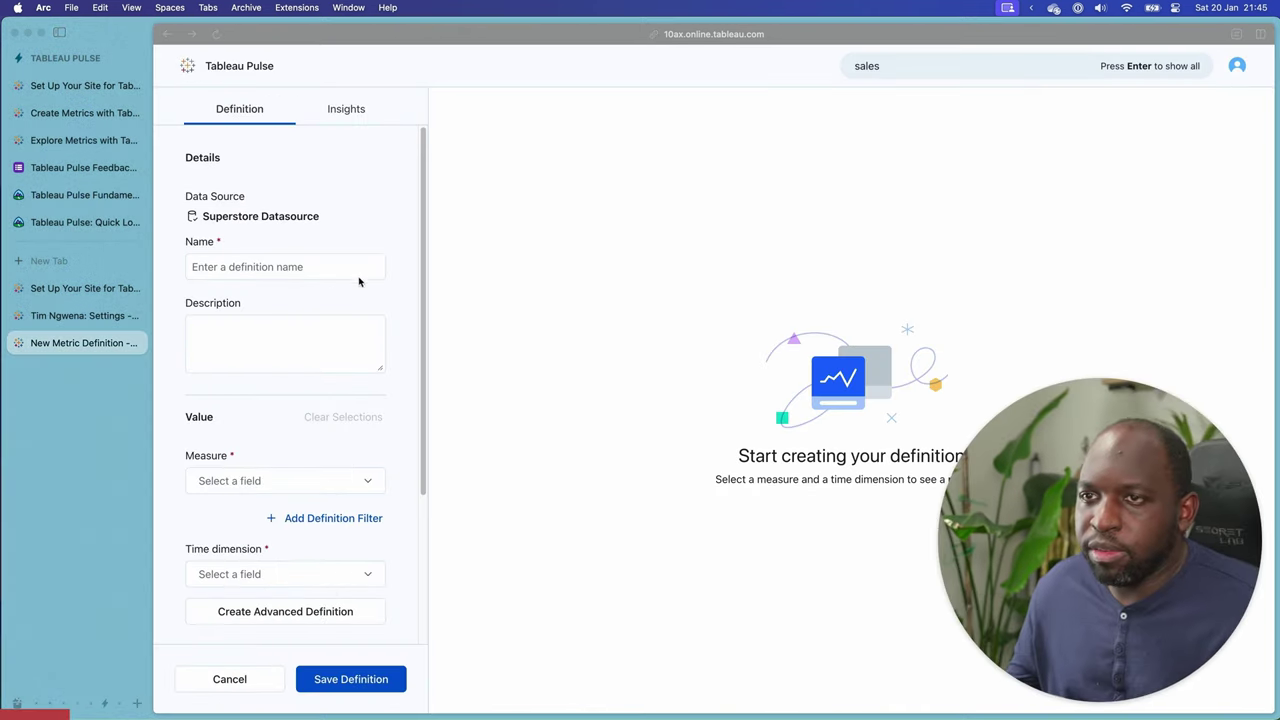
Choose Profit as the measure, name the definition Profit and enter profit as its description.
{"action": "left_click", "coordinate": [268, 264]}
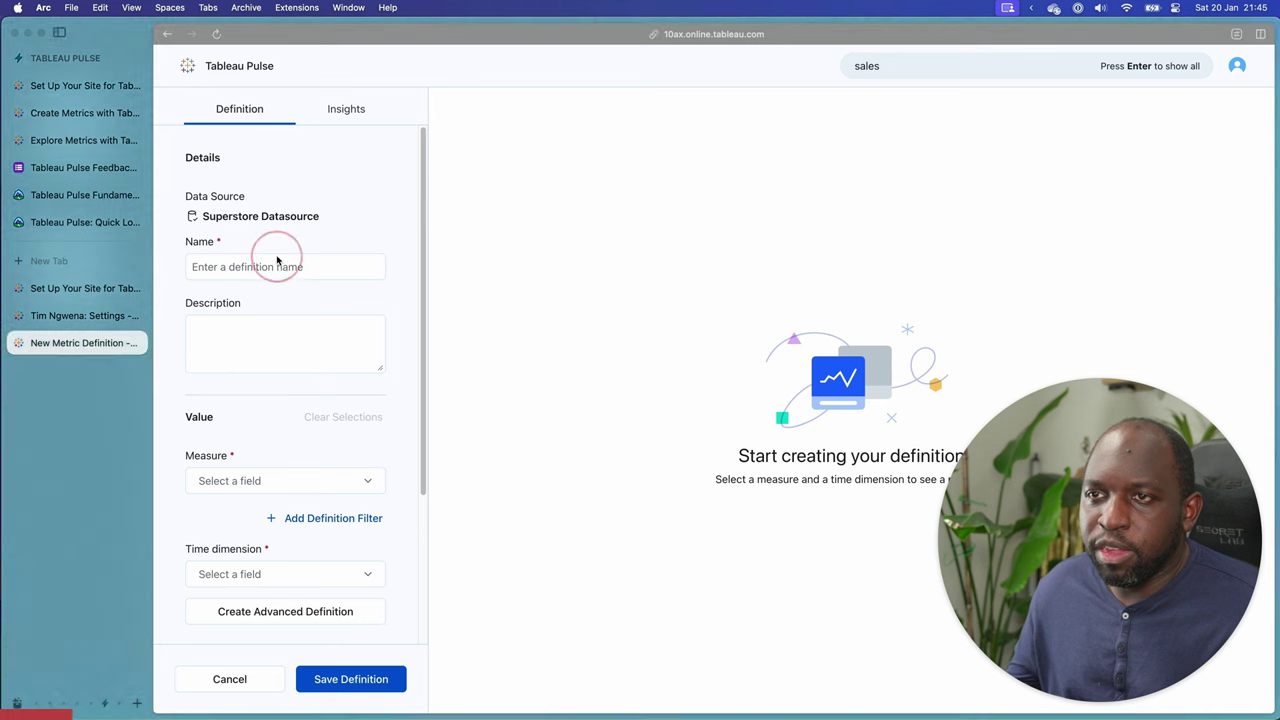
{"action": "left_click", "coordinate": [278, 483]}
{"action": "scroll", "coordinate": [299, 367], "scroll_direction": "down", "scroll_amount": 5}
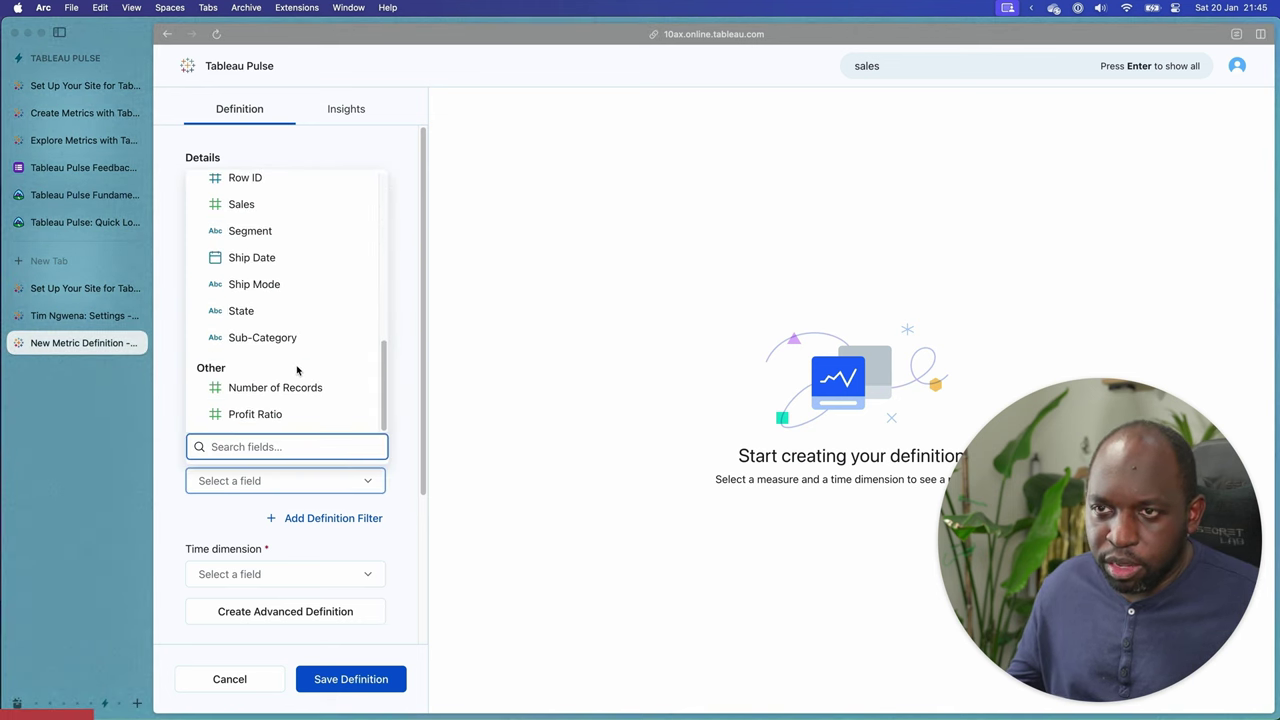
{"action": "scroll", "coordinate": [297, 370], "scroll_direction": "up", "scroll_amount": 3}
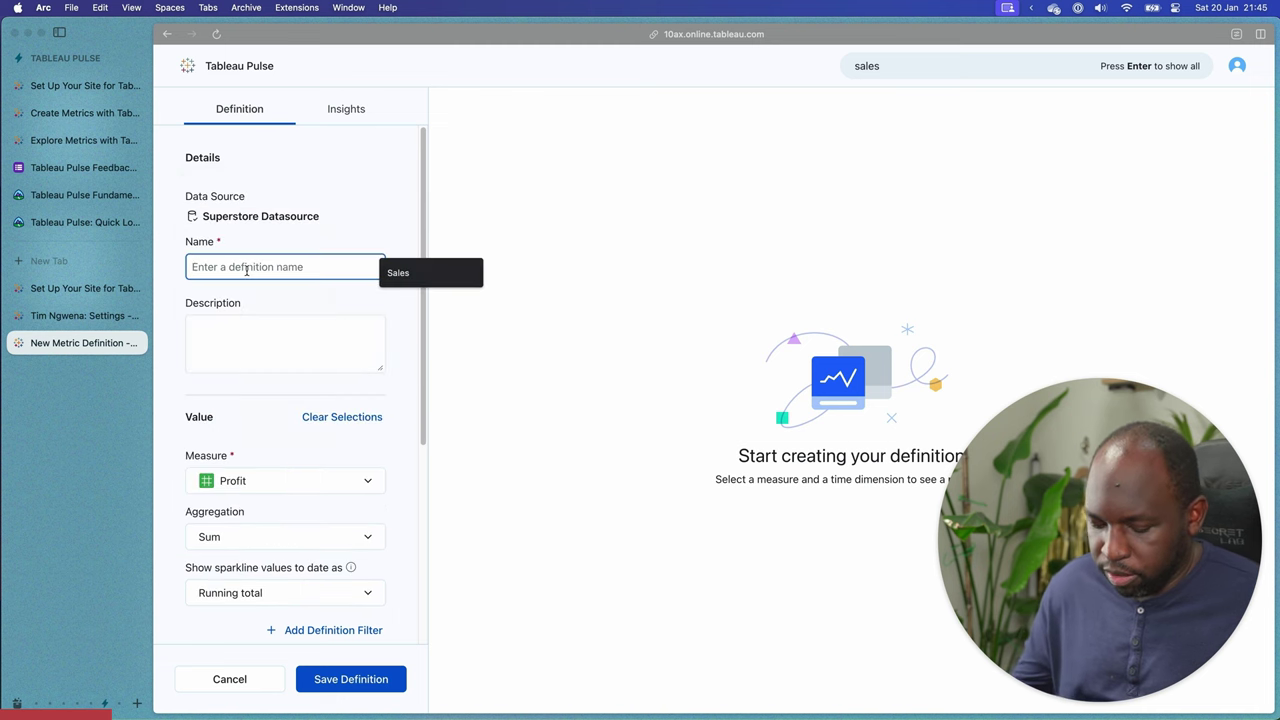
{"action": "left_click", "coordinate": [246, 267]}
{"action": "type", "text": "Profit"}
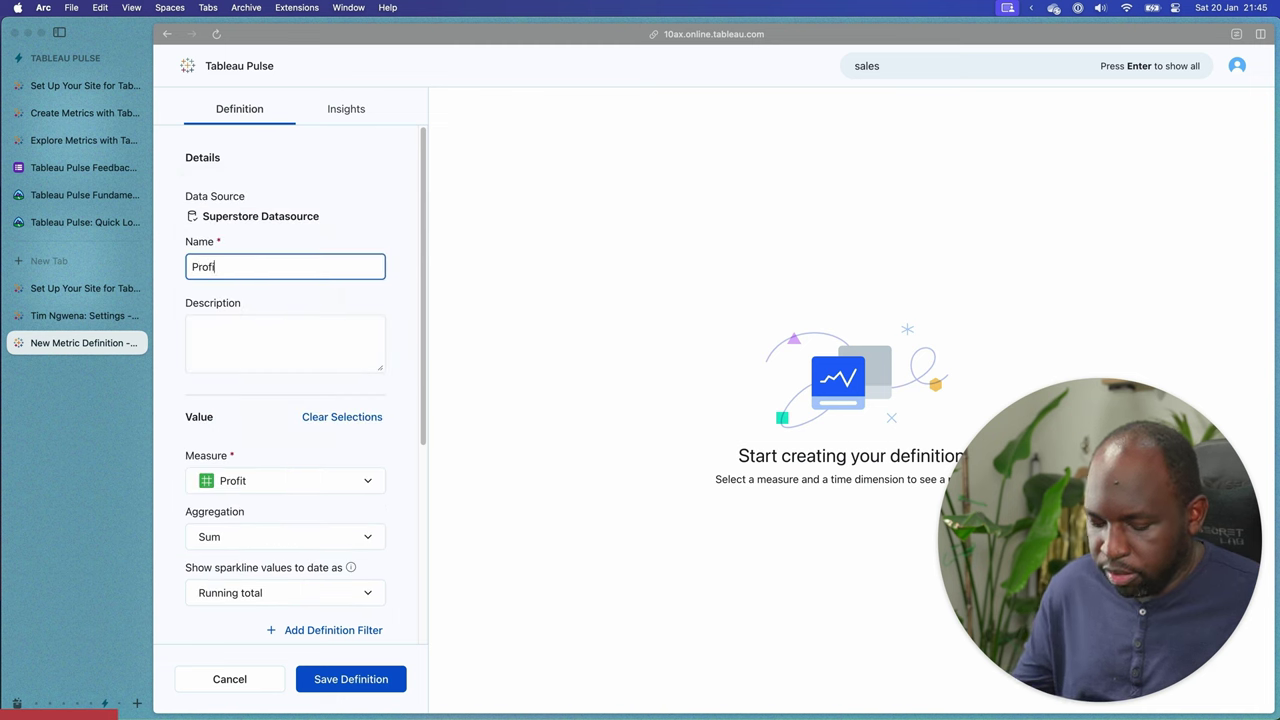
{"action": "left_click", "coordinate": [234, 323]}
{"action": "type", "text": "profit"}
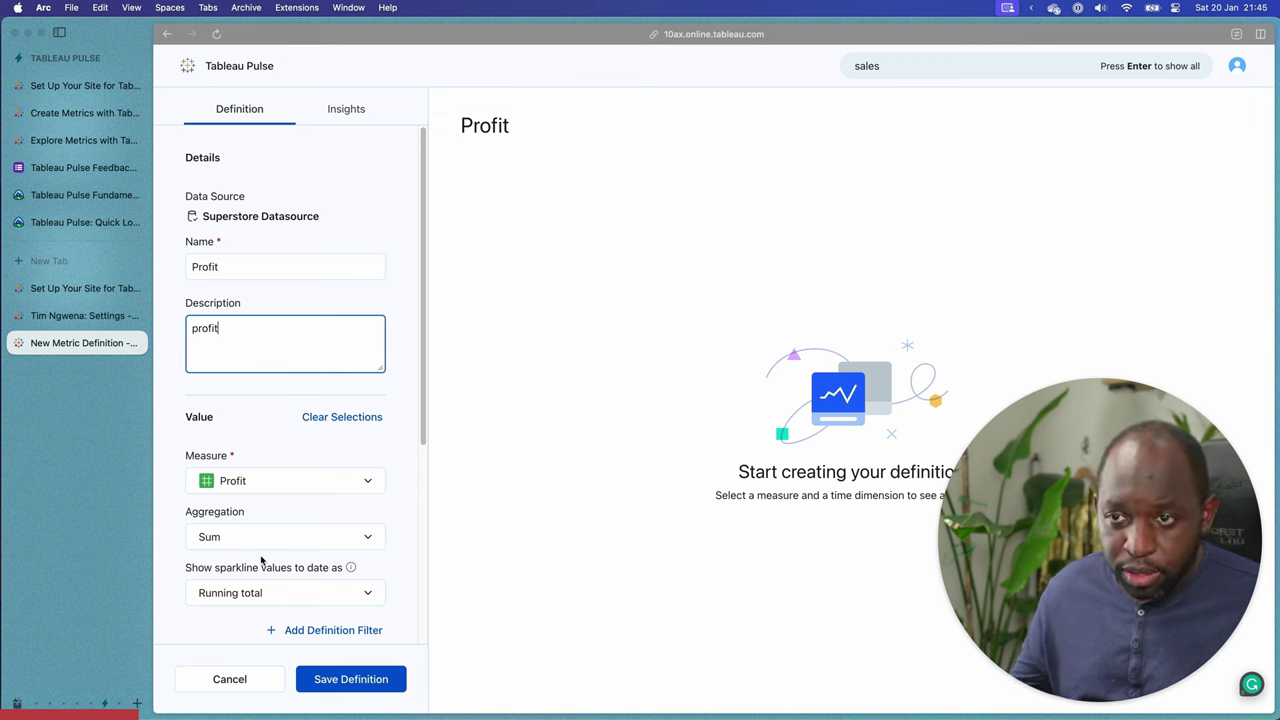
Try showing the metric's sparkline values as Non-cumulative and restore the Running total option.
{"action": "scroll", "coordinate": [166, 549], "scroll_direction": "down", "scroll_amount": 3}
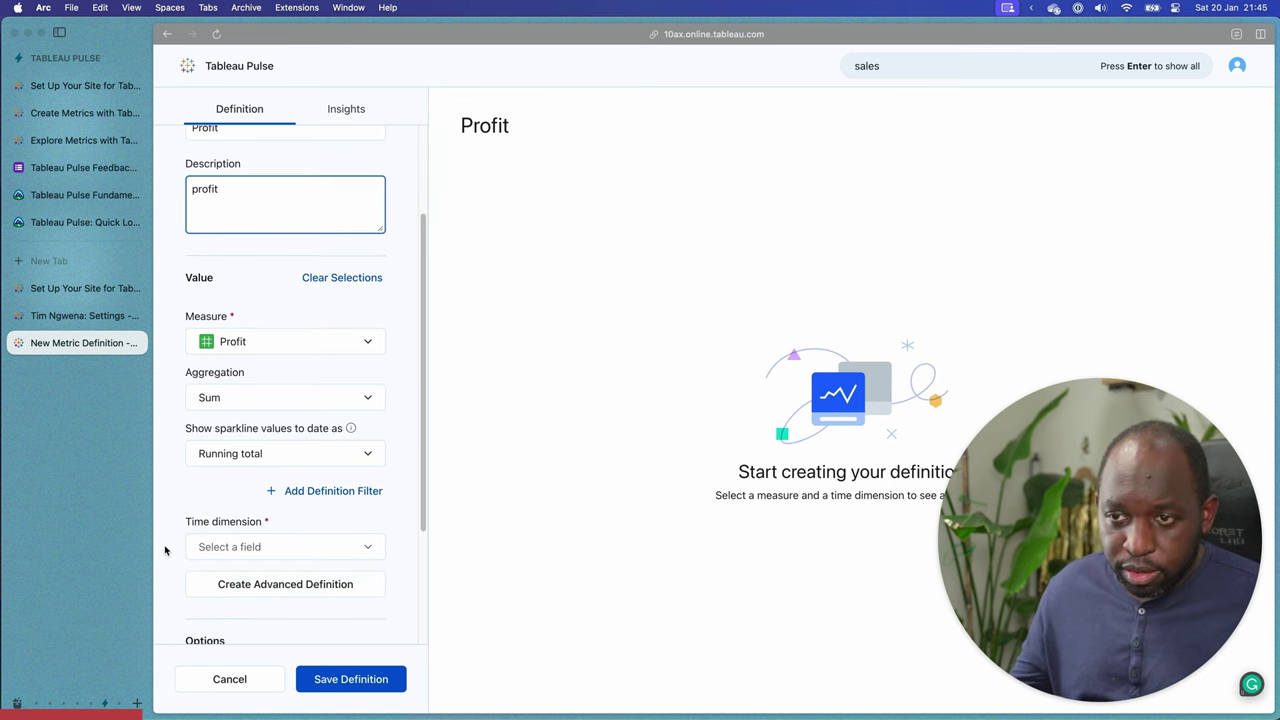
{"action": "left_click", "coordinate": [257, 453]}
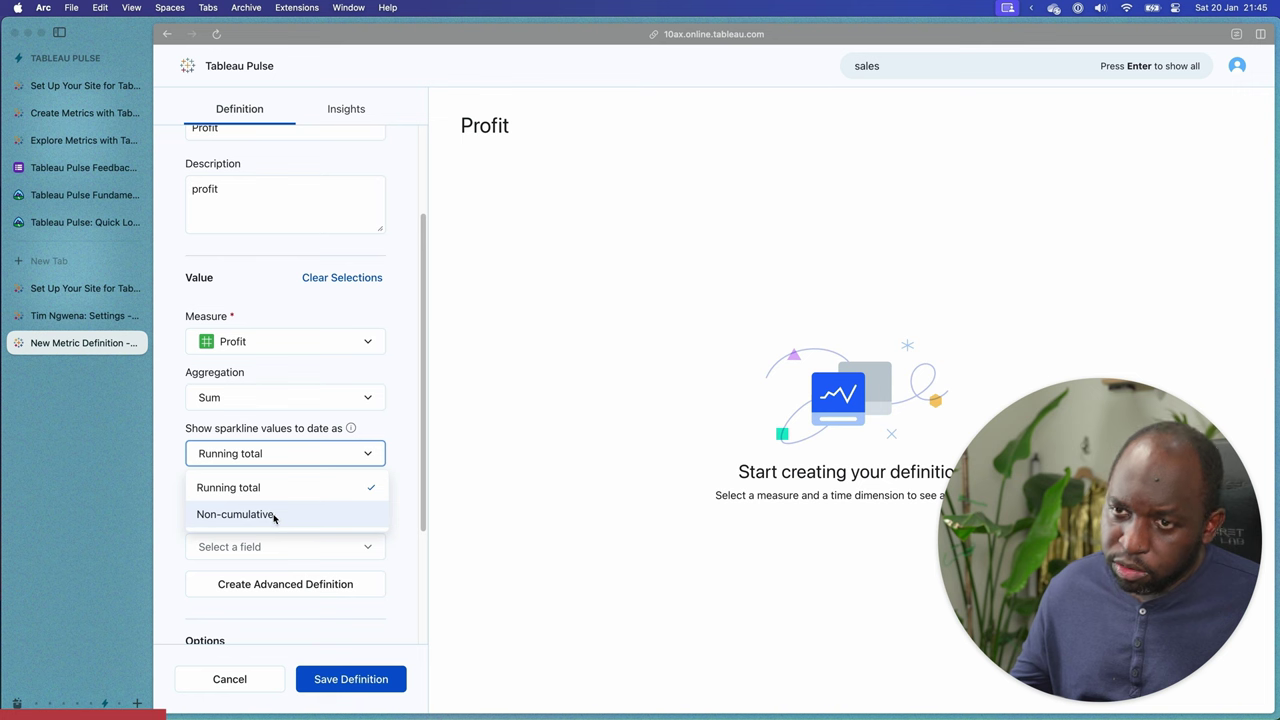
{"action": "left_click", "coordinate": [264, 515]}
{"action": "left_click", "coordinate": [275, 453]}
{"action": "left_click", "coordinate": [266, 487]}
Set the time dimension of the Profit metric to Order Date.
{"action": "scroll", "coordinate": [300, 520], "scroll_direction": "down", "scroll_amount": 1}
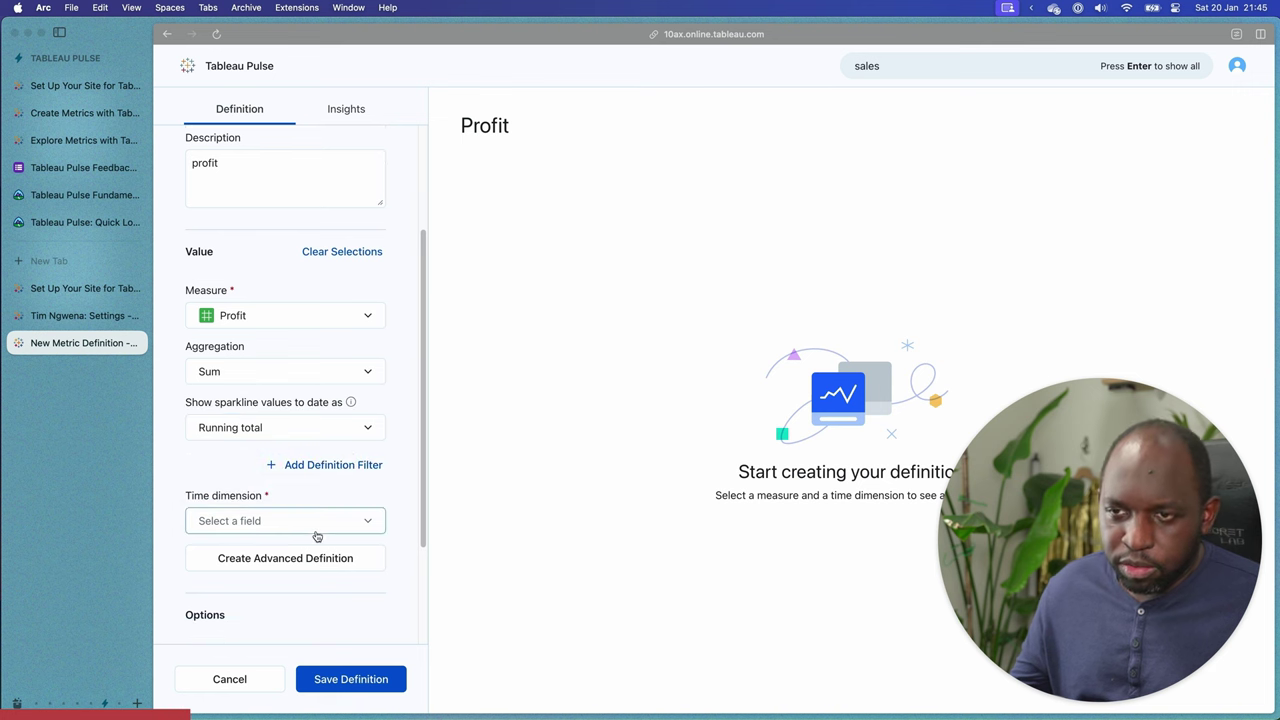
{"action": "scroll", "coordinate": [316, 537], "scroll_direction": "down", "scroll_amount": 1}
{"action": "left_click", "coordinate": [290, 500]}
{"action": "left_click", "coordinate": [286, 578]}
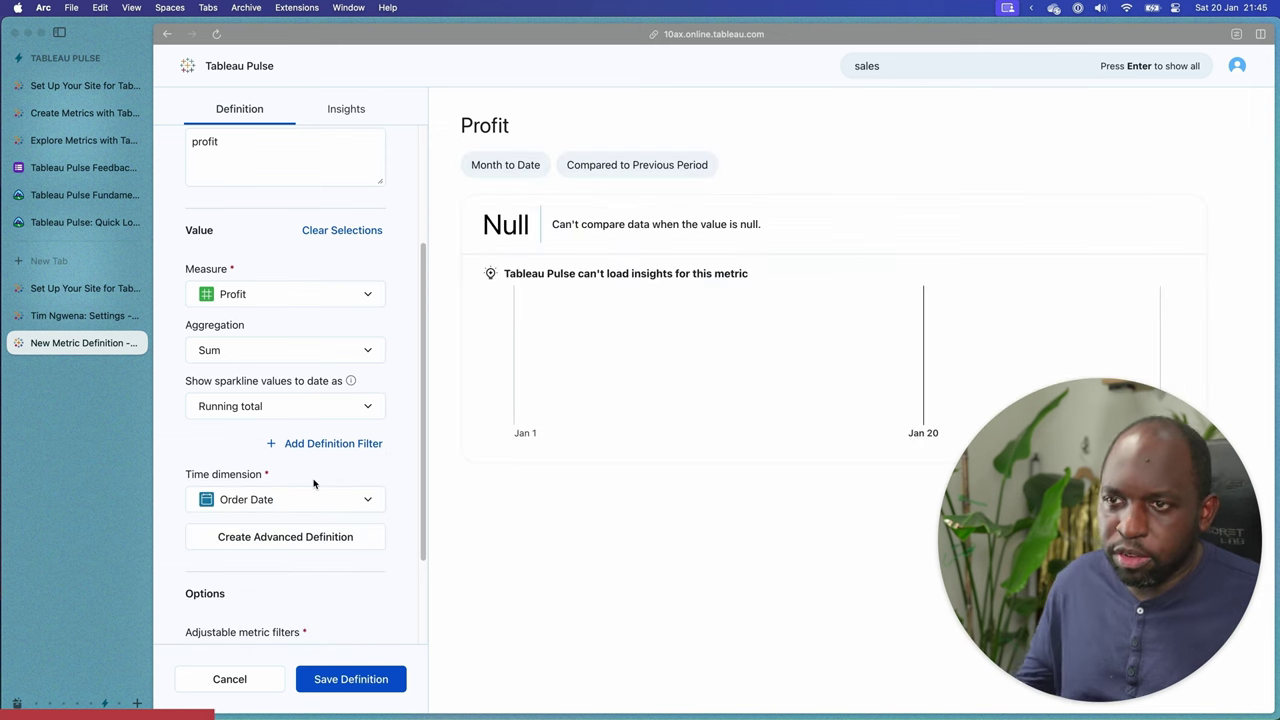
{"action": "left_click", "coordinate": [285, 499]}
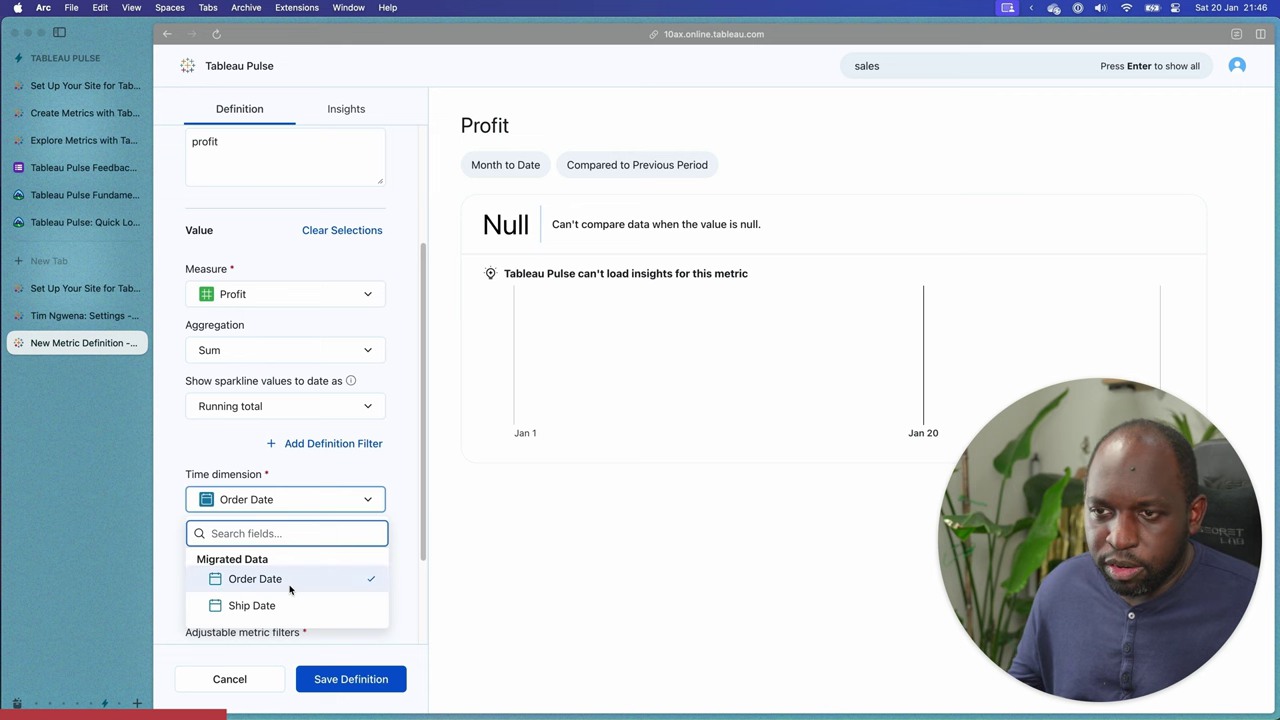
{"action": "left_click", "coordinate": [281, 585]}
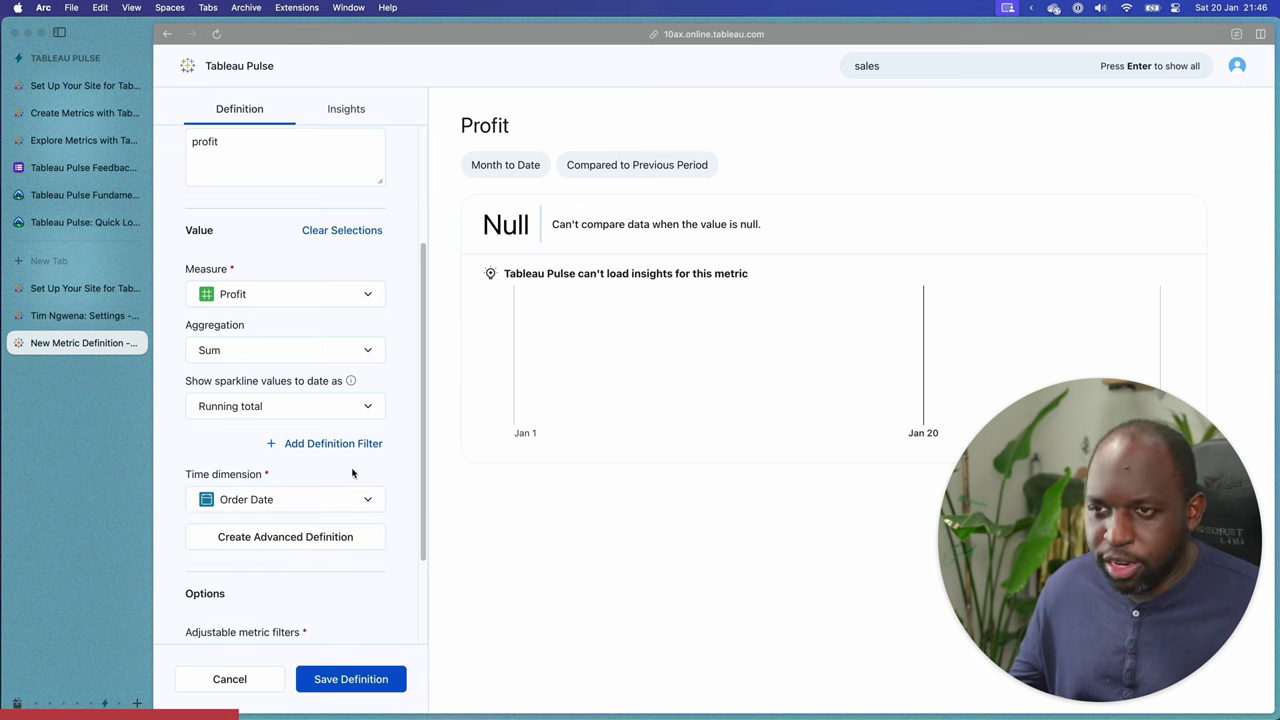
Open an advanced definition for the Profit metric and create a calculated field based on Order Date.
{"action": "left_click", "coordinate": [323, 536]}
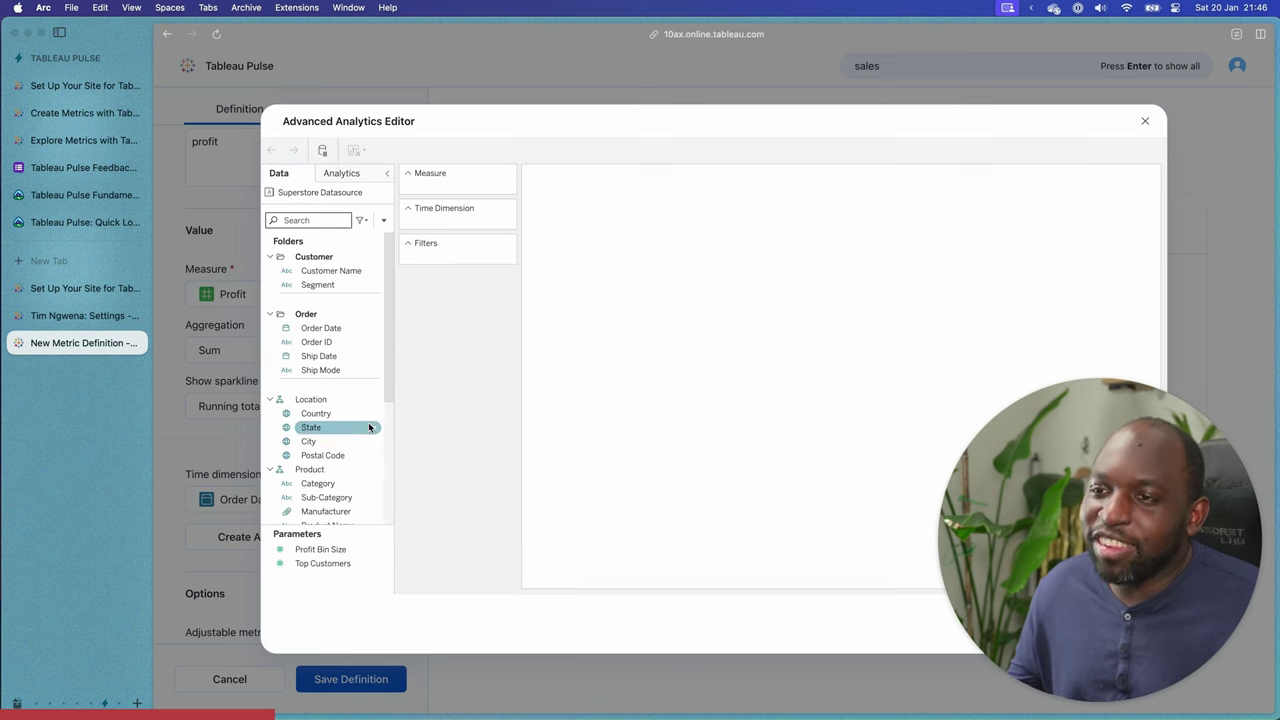
{"action": "left_click", "coordinate": [374, 328]}
{"action": "mouse_move", "coordinate": [373, 414]}
{"action": "left_click", "coordinate": [442, 408]}
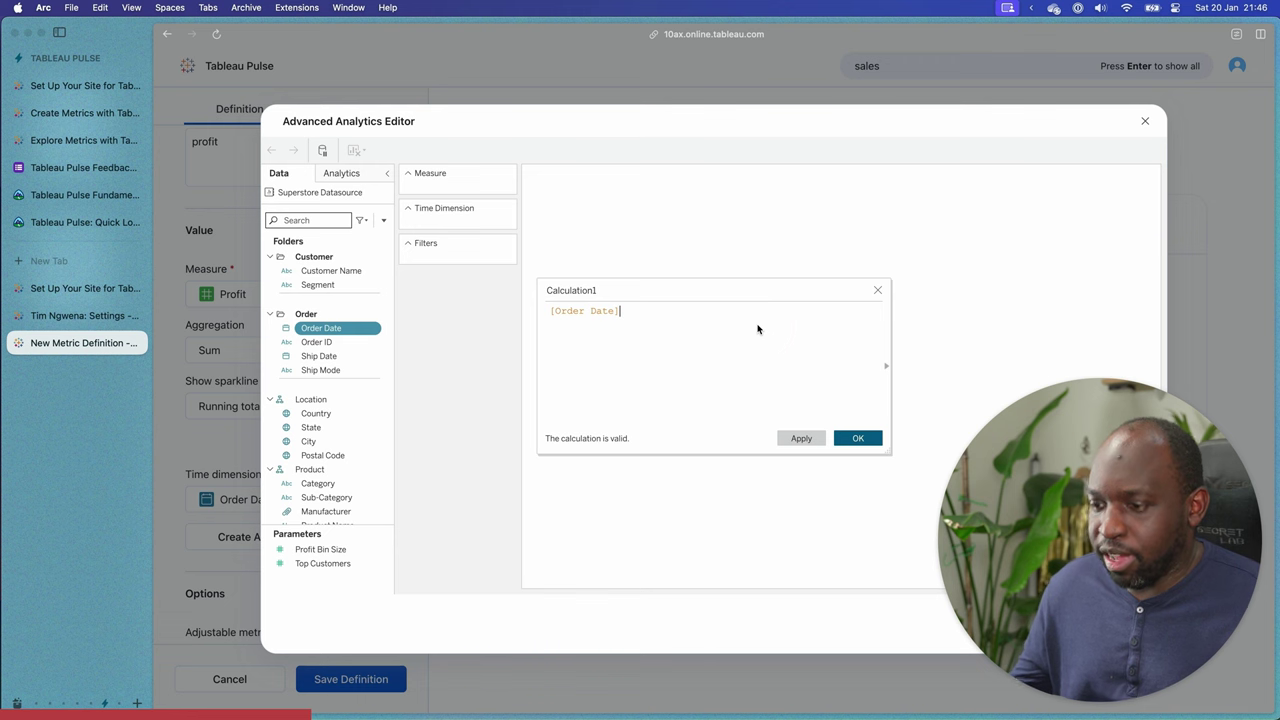
Write the calculated field's formula as DATEADD('year',6, [Order Date]).
{"action": "type", "text": "date"}
{"action": "key", "text": "Down"}
{"action": "key", "text": "Return"}
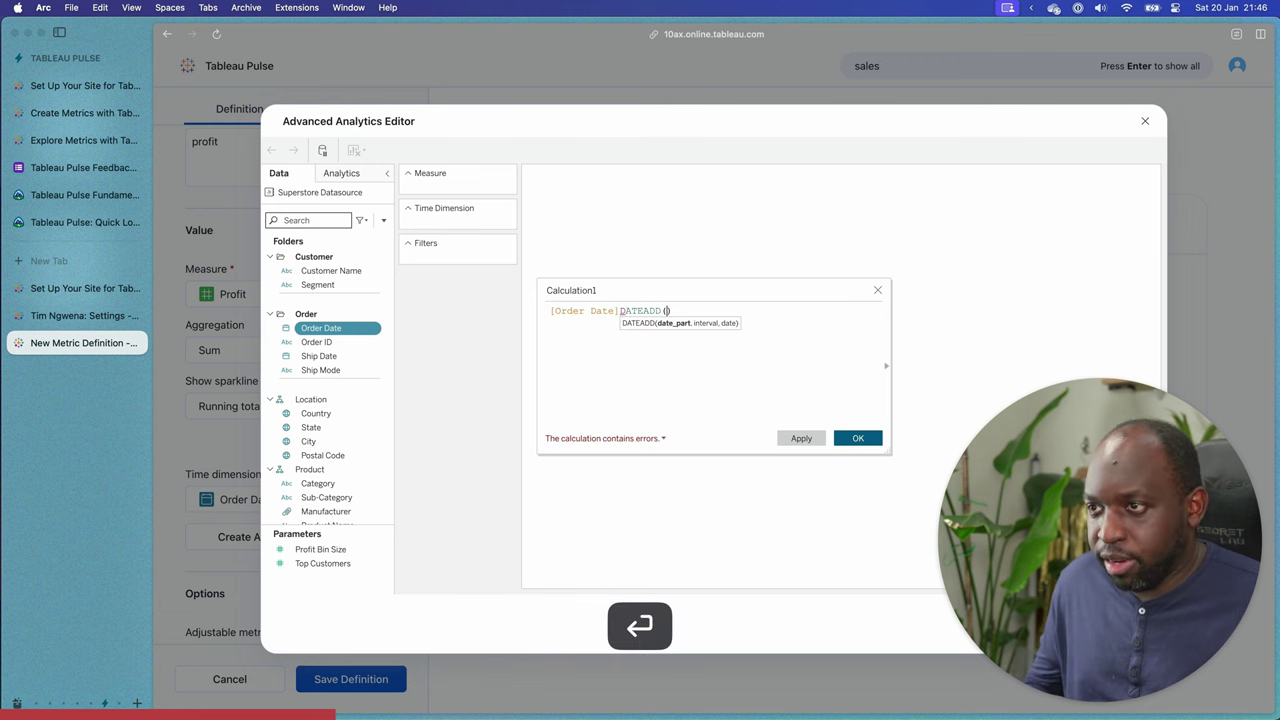
{"action": "type", "text": "''"}
{"action": "key", "text": "Left"}
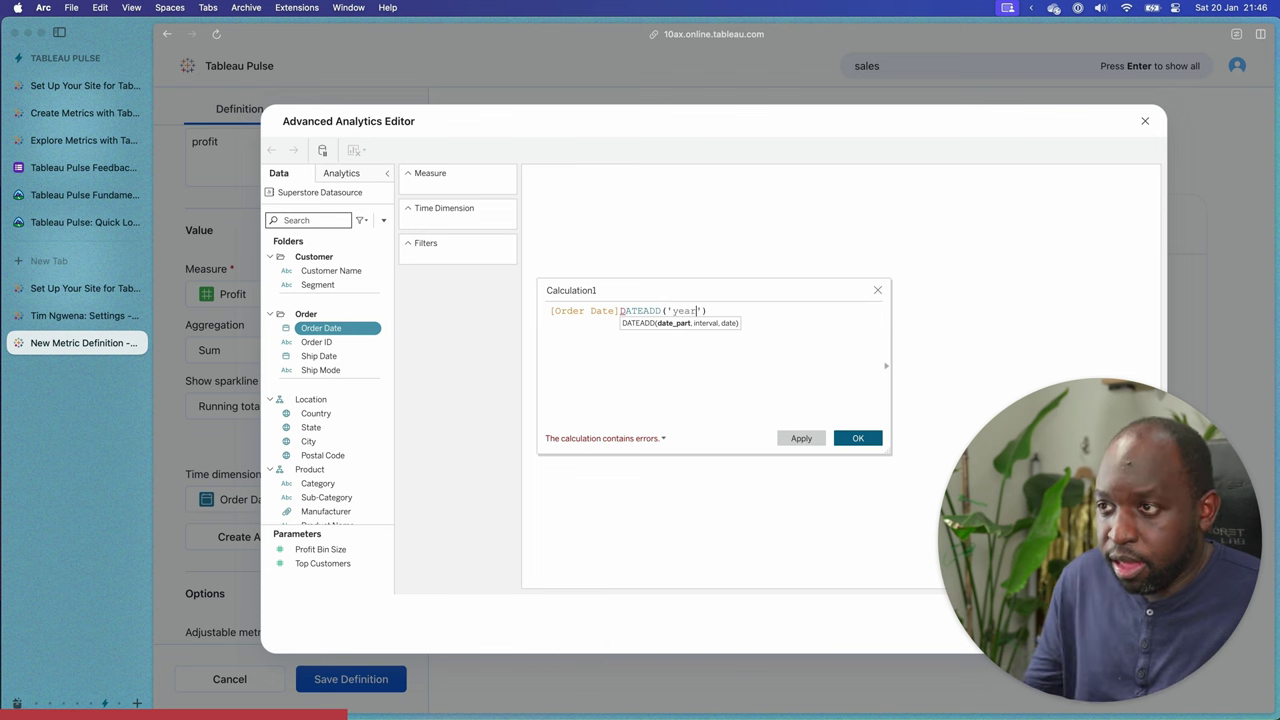
{"action": "key", "text": "Right"}
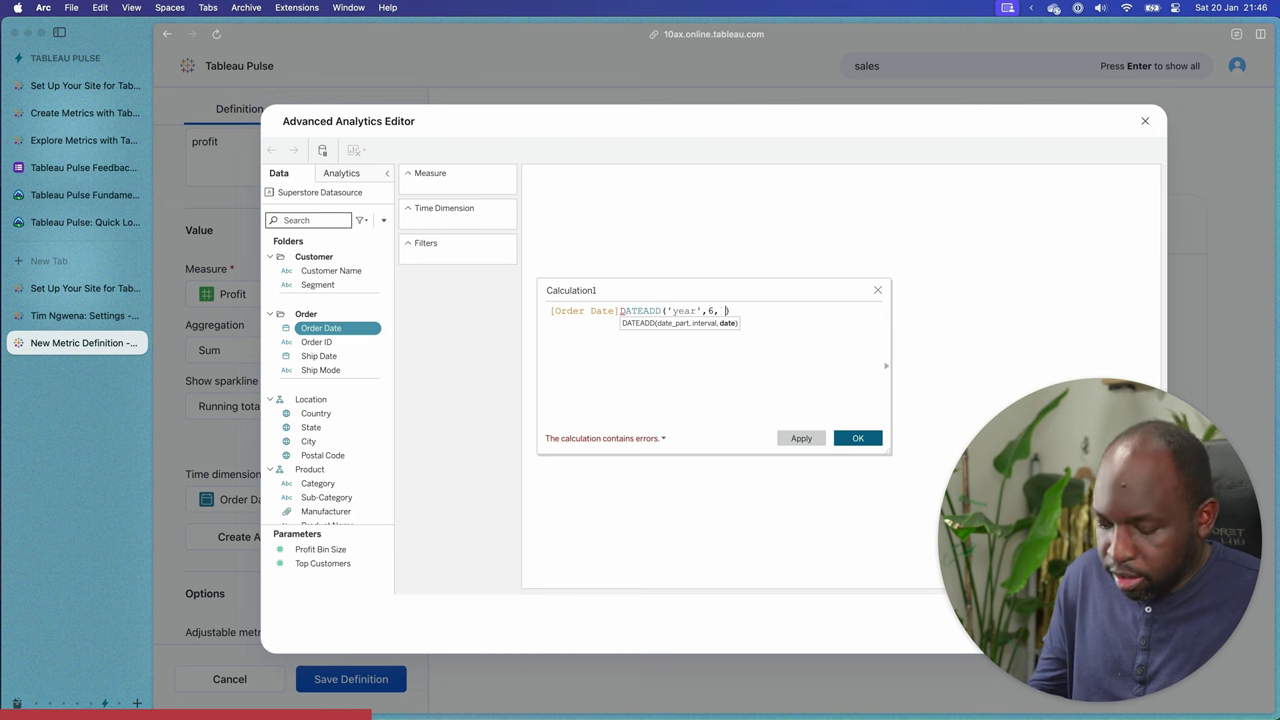
{"action": "type", "text": ",6, orde"}
{"action": "key", "text": "Return"}
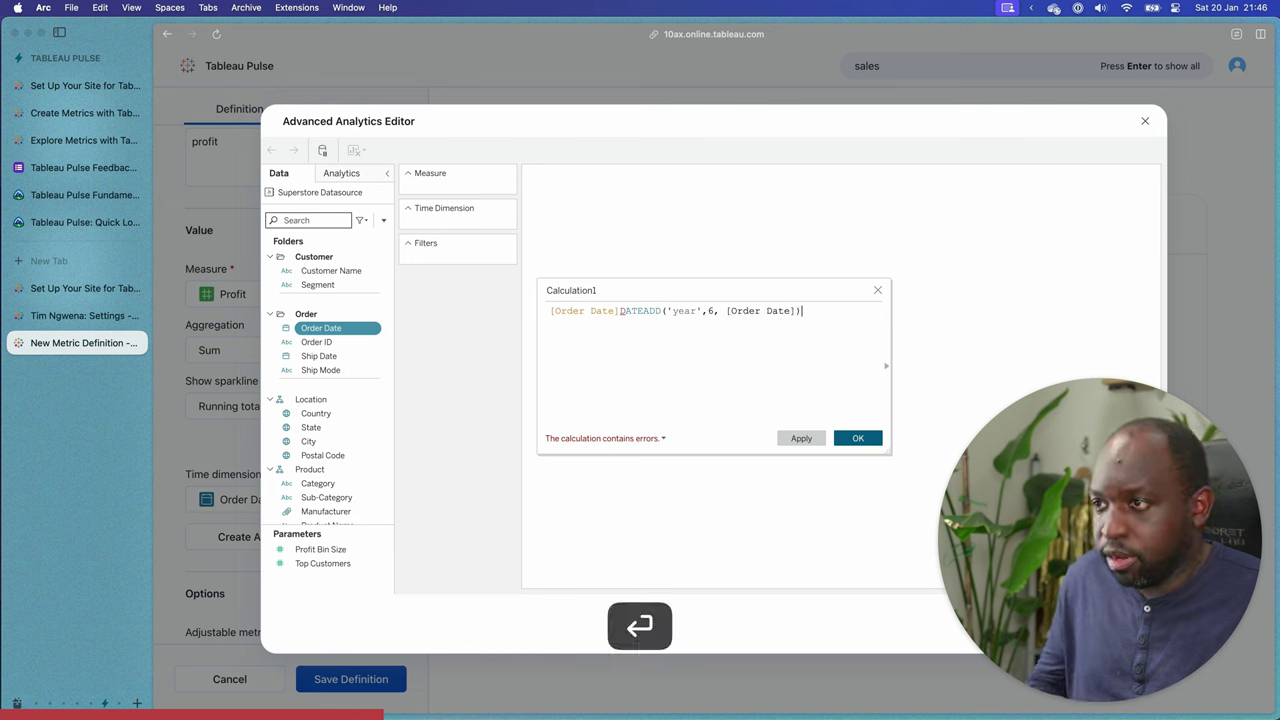
Name the calculated field date and save it.
{"action": "left_click", "coordinate": [571, 290]}
{"action": "type", "text": "date"}
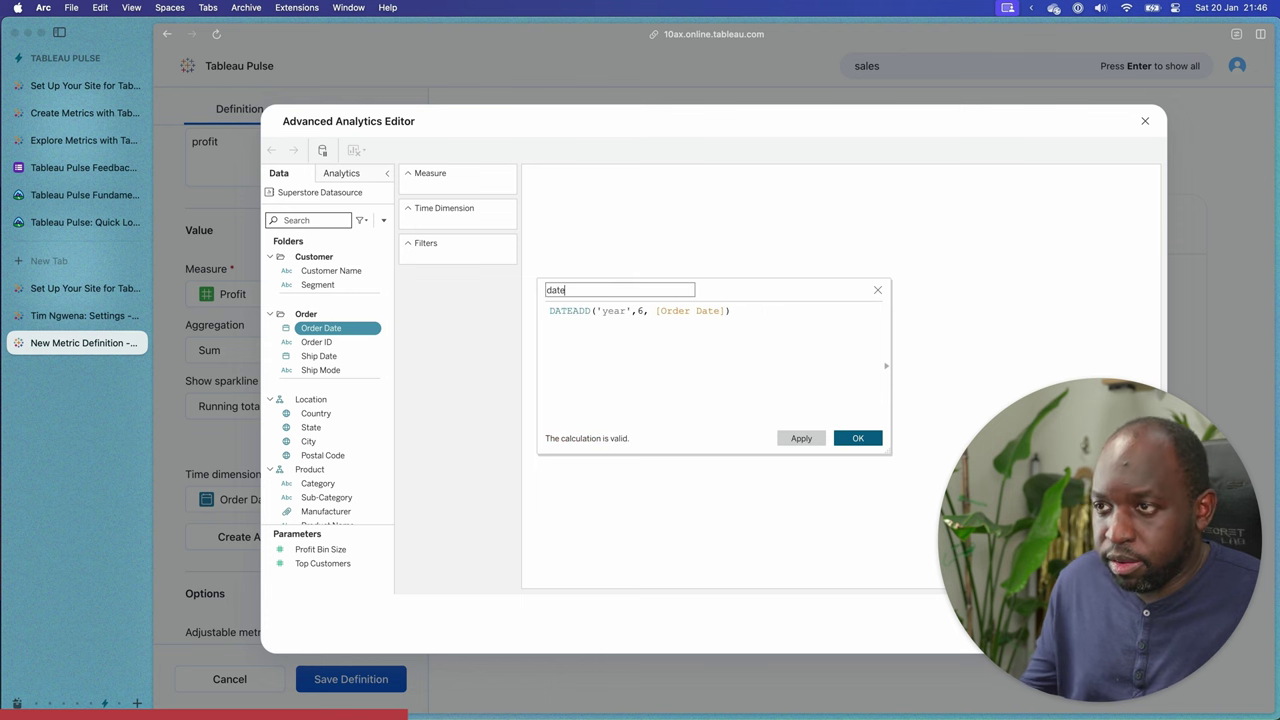
{"action": "left_click", "coordinate": [801, 438]}
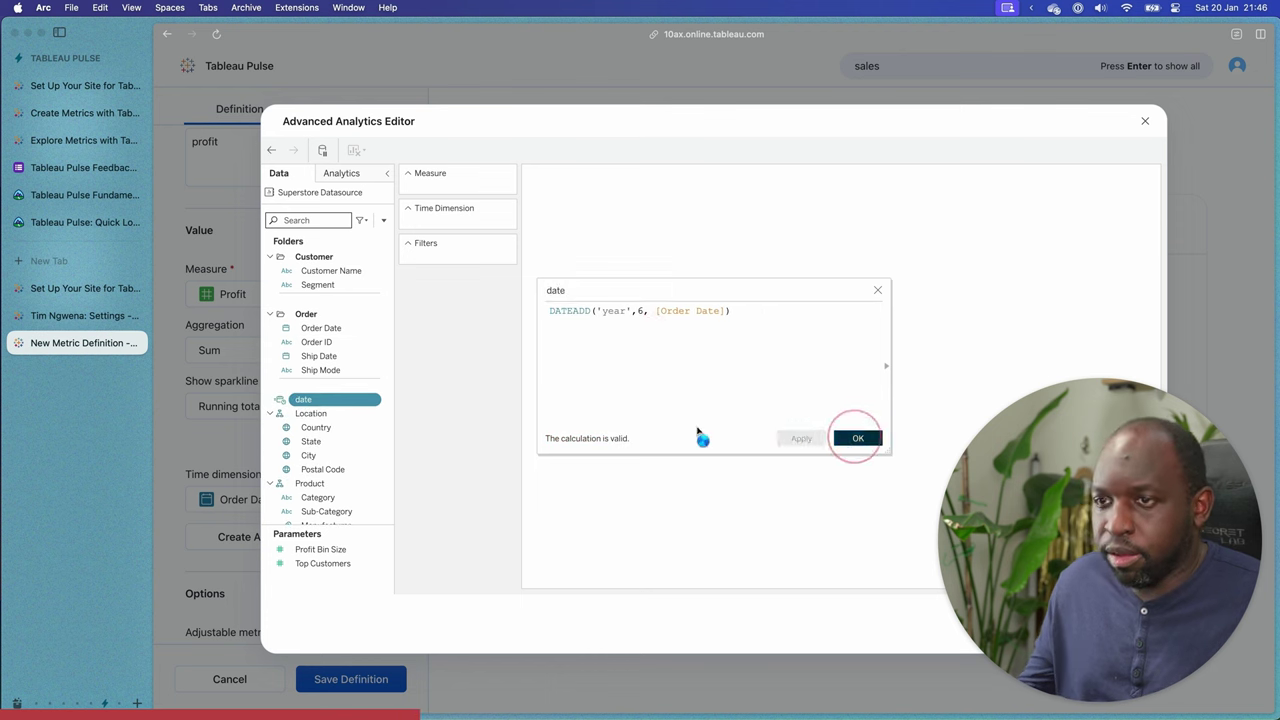
Use the date calculation as time dimension and Profit as measure, and apply these selections to the metric definition.
{"action": "left_click_drag", "start_coordinate": [320, 399], "coordinate": [458, 228]}
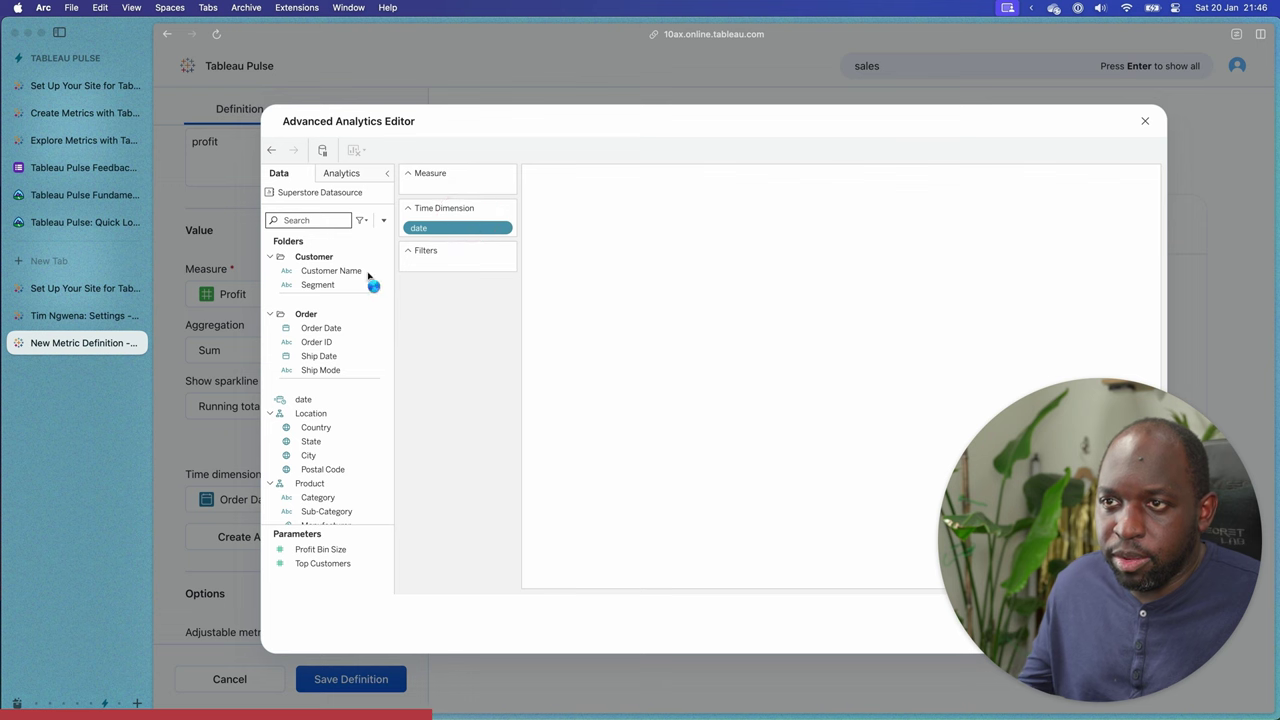
{"action": "scroll", "coordinate": [343, 465], "scroll_direction": "down", "scroll_amount": 5}
{"action": "left_click_drag", "start_coordinate": [310, 407], "coordinate": [440, 193]}
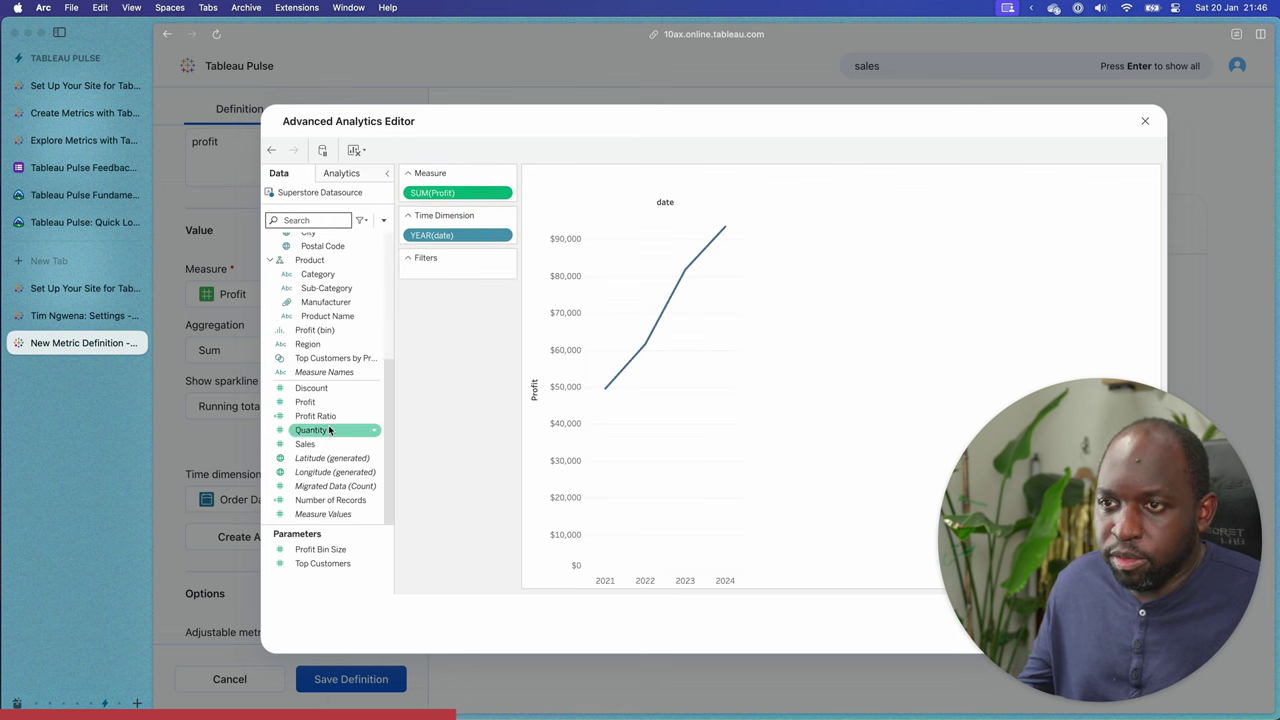
{"action": "left_click_drag", "start_coordinate": [328, 408], "coordinate": [458, 190]}
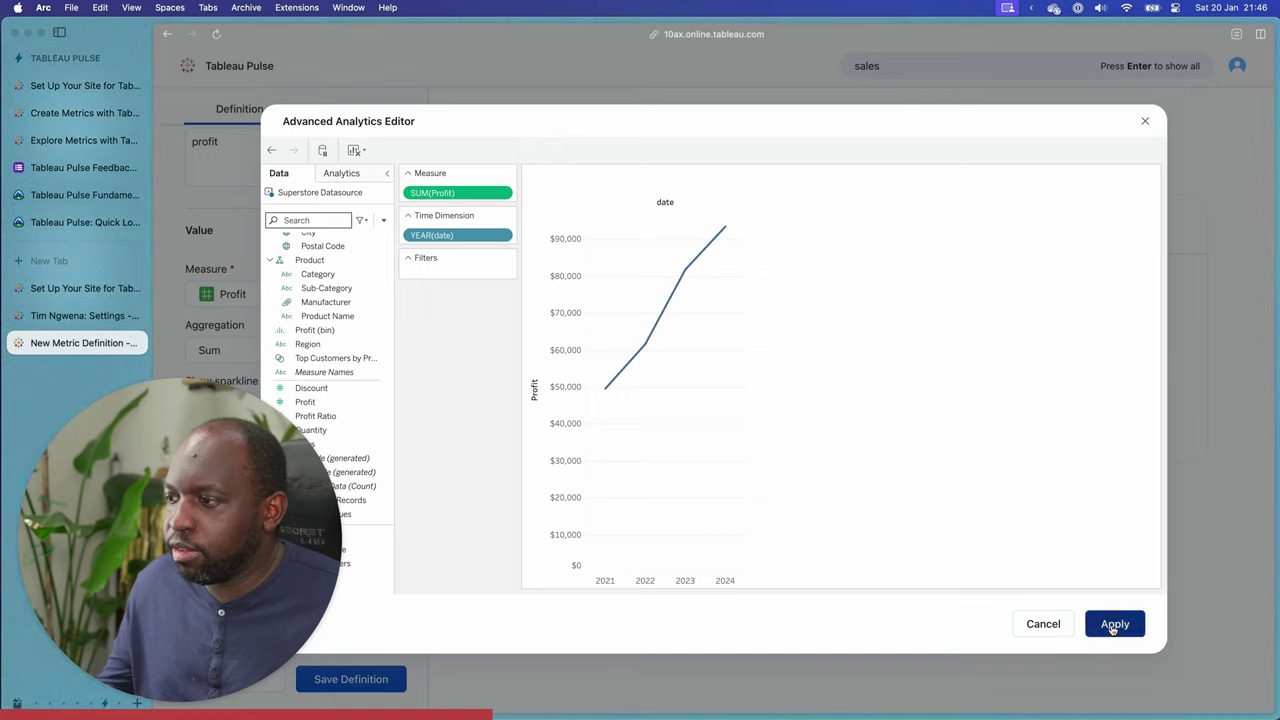
{"action": "left_click", "coordinate": [1112, 624]}
{"action": "left_click", "coordinate": [862, 467]}
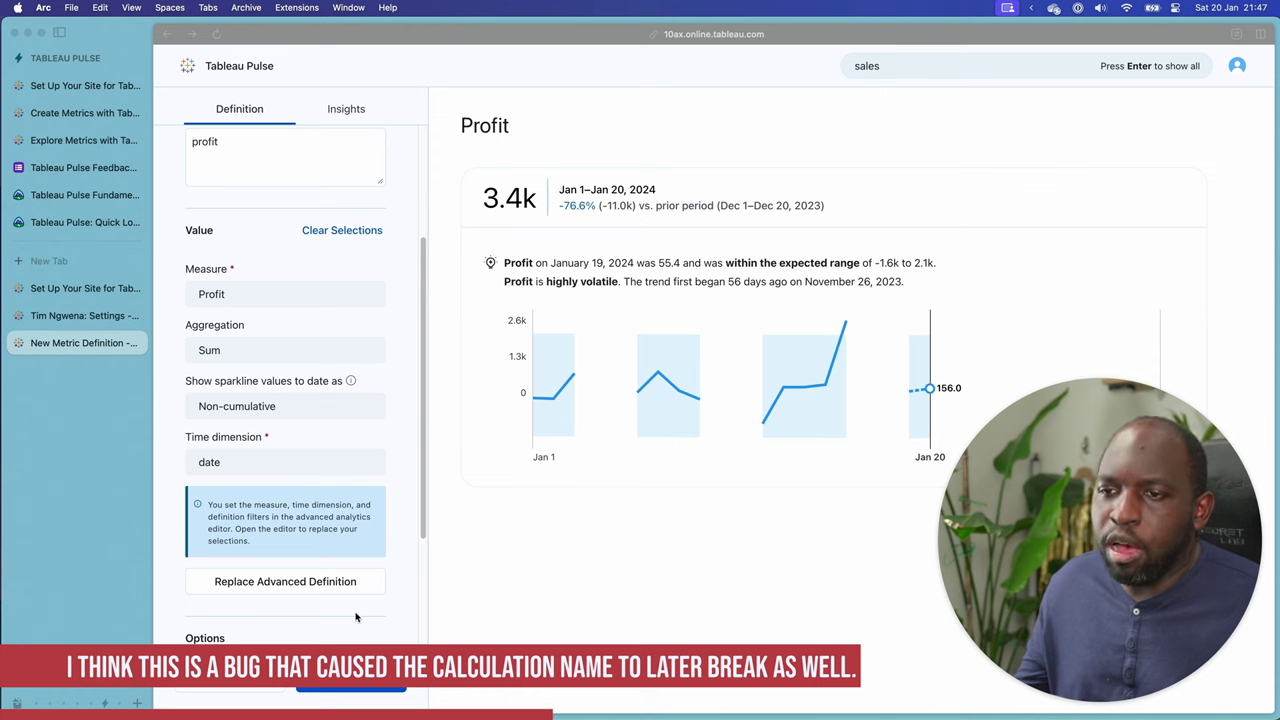
Reopen the advanced definition for replacement and add a Running Total quick table calculation to the Profit measure.
{"action": "left_click", "coordinate": [313, 585]}
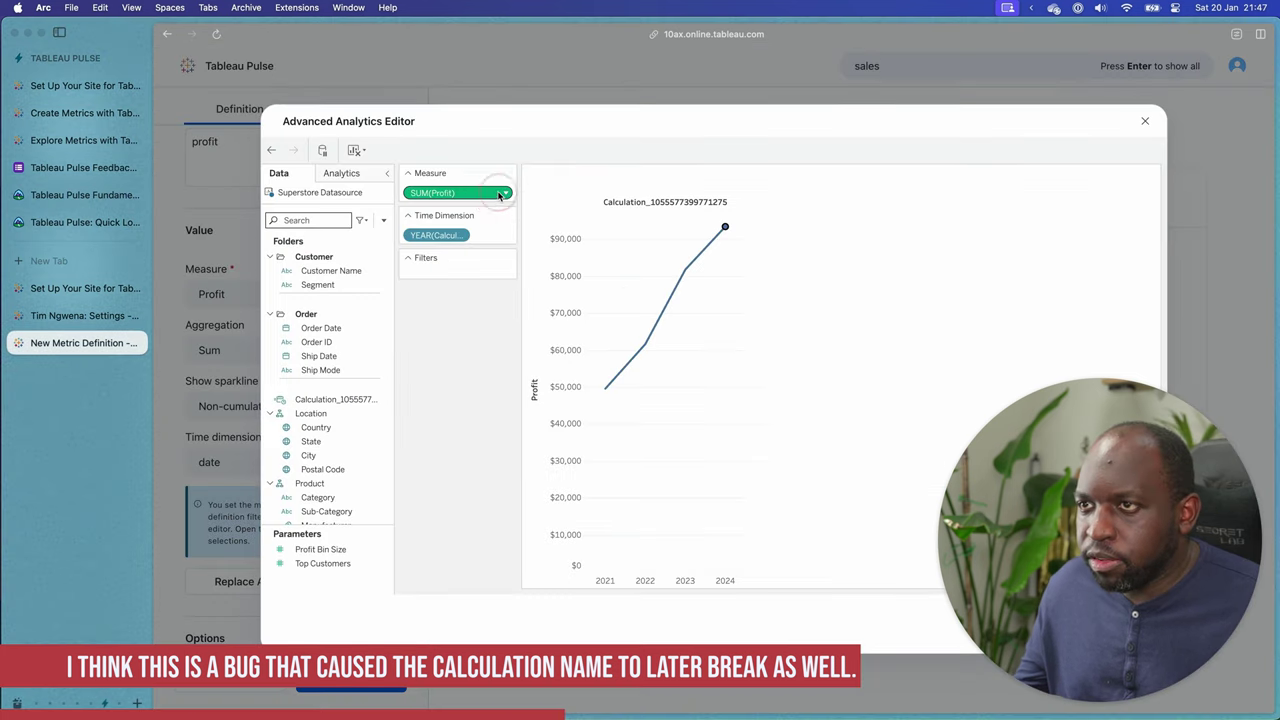
{"action": "left_click", "coordinate": [507, 194]}
{"action": "left_click", "coordinate": [507, 194]}
{"action": "left_click", "coordinate": [507, 194]}
{"action": "mouse_move", "coordinate": [501, 372]}
{"action": "mouse_move", "coordinate": [510, 456]}
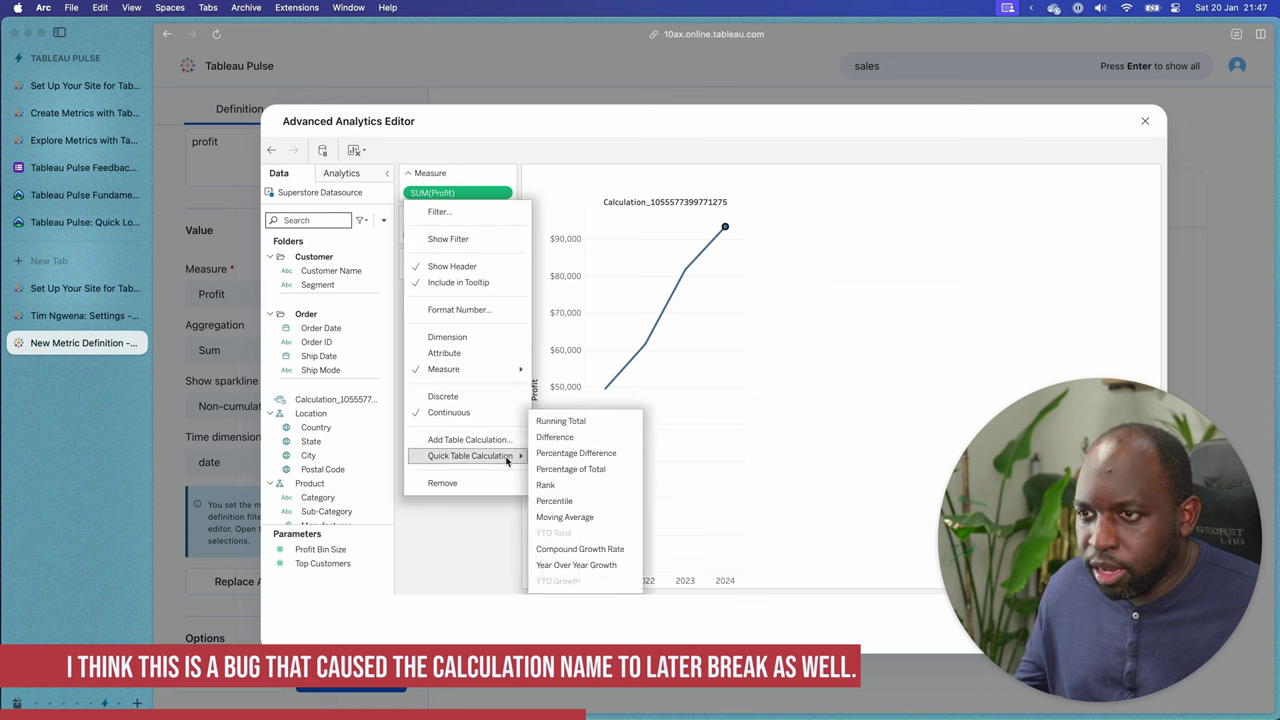
{"action": "left_click", "coordinate": [585, 424]}
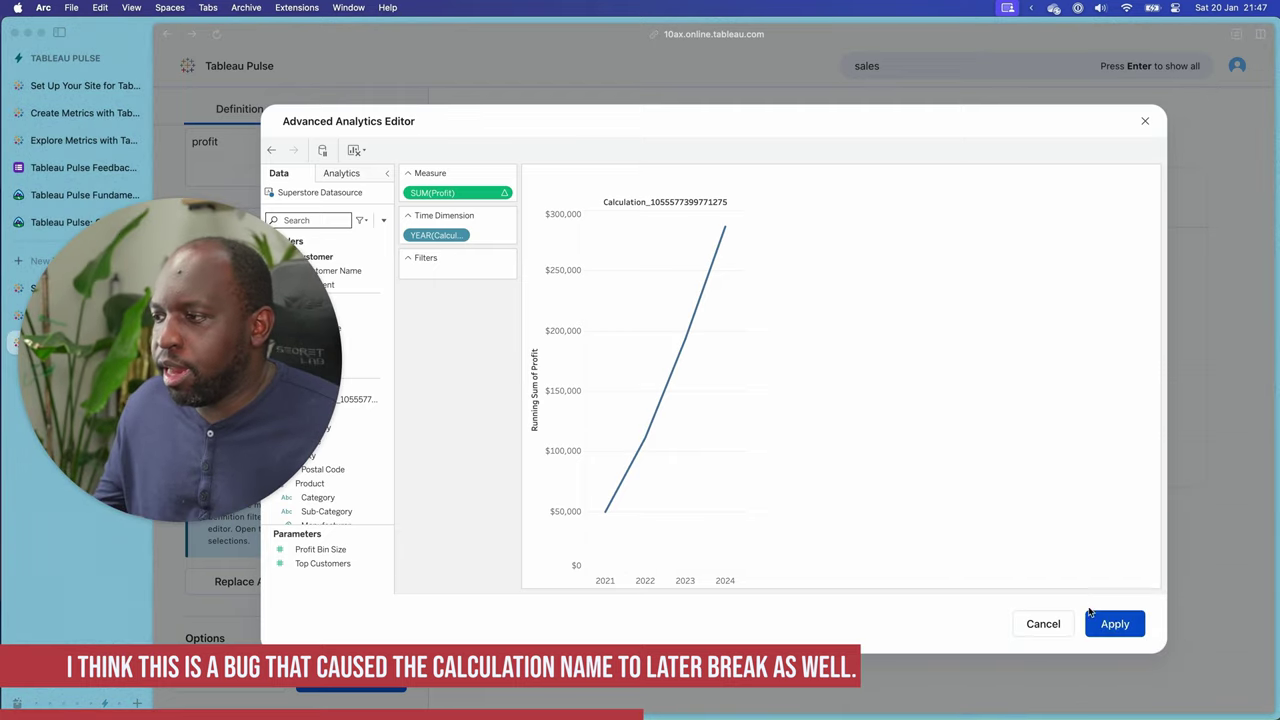
Try to apply the yearly running total of Profit to the metric definition and dismiss the notifications.
{"action": "left_click", "coordinate": [1114, 623]}
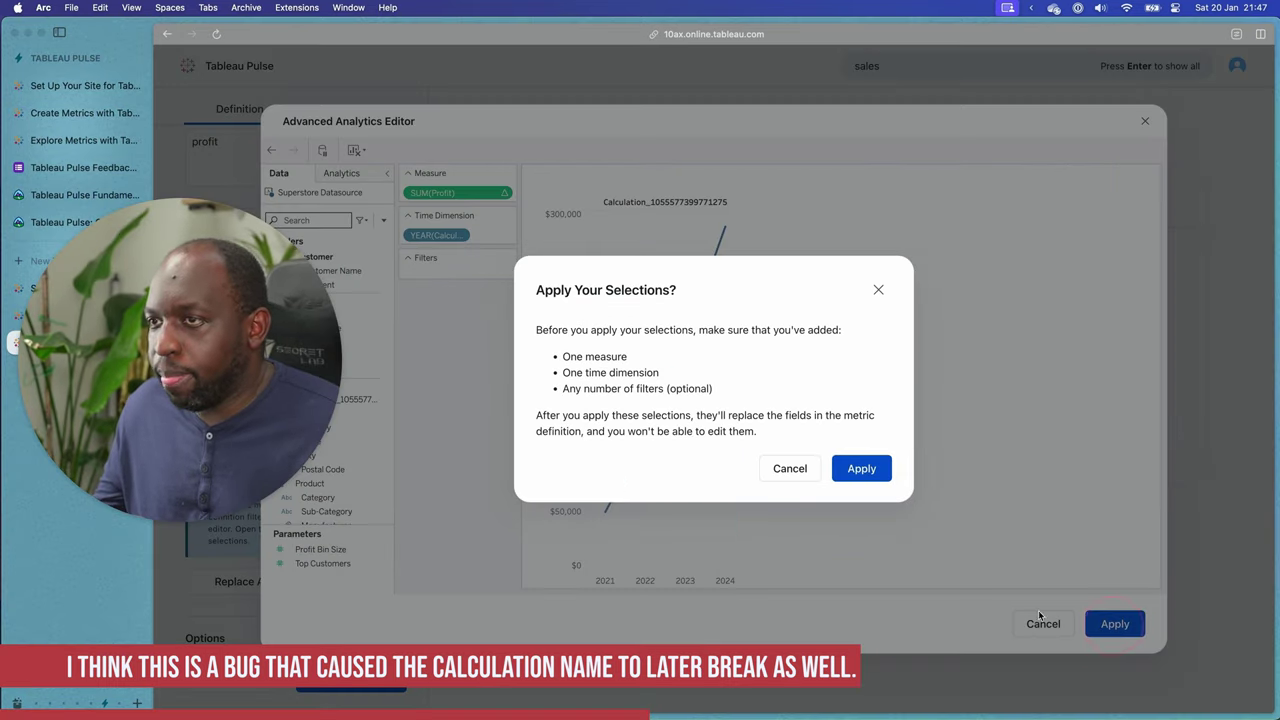
{"action": "left_click", "coordinate": [860, 466]}
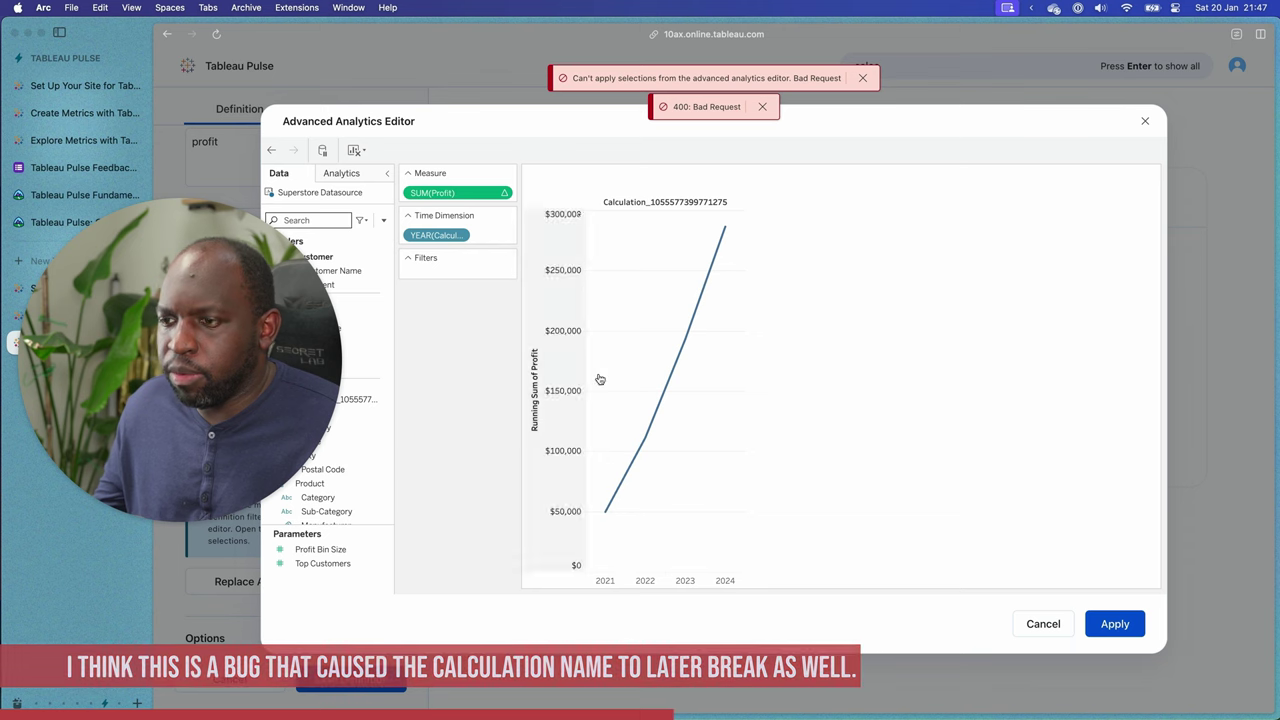
{"action": "left_click", "coordinate": [1110, 624]}
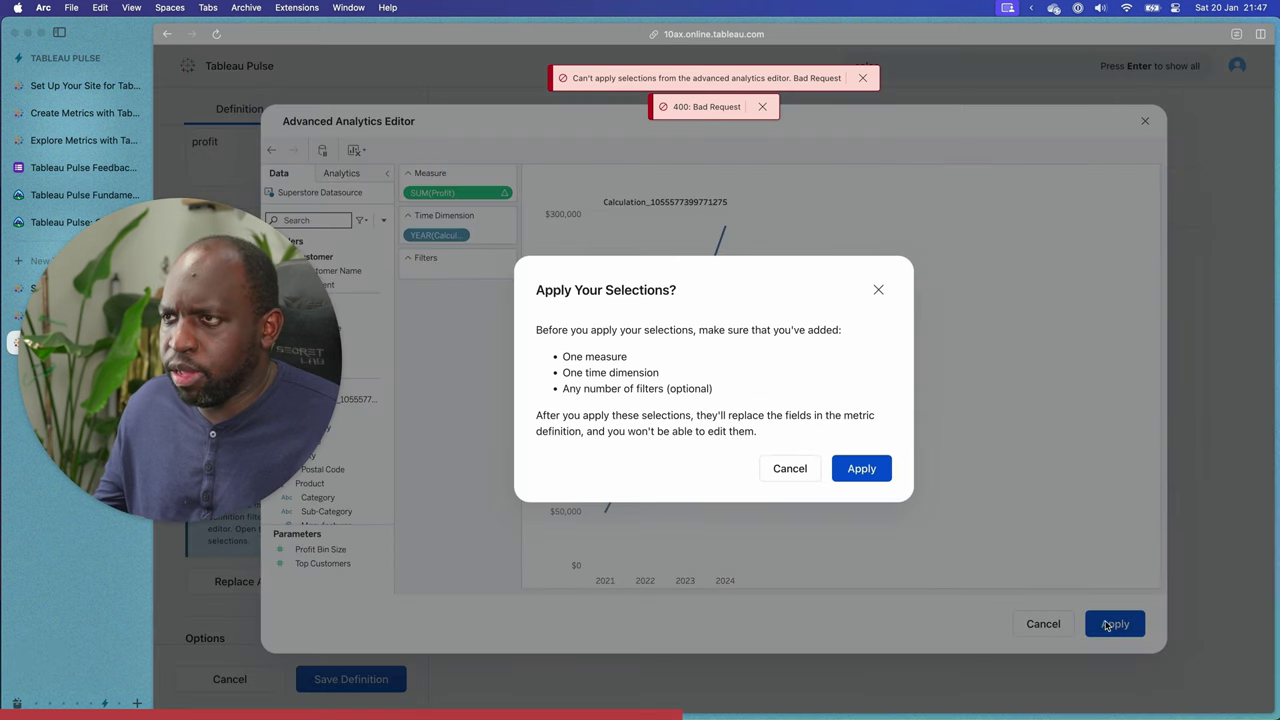
{"action": "left_click", "coordinate": [860, 469]}
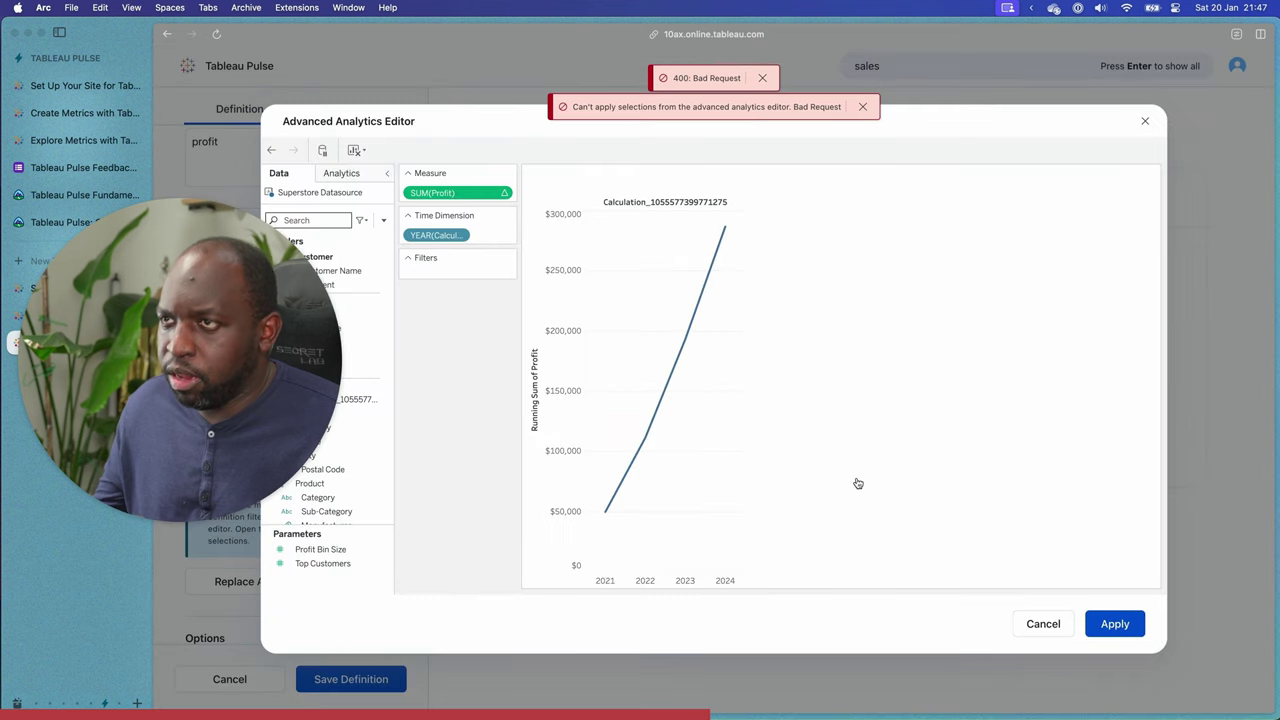
{"action": "left_click", "coordinate": [862, 107]}
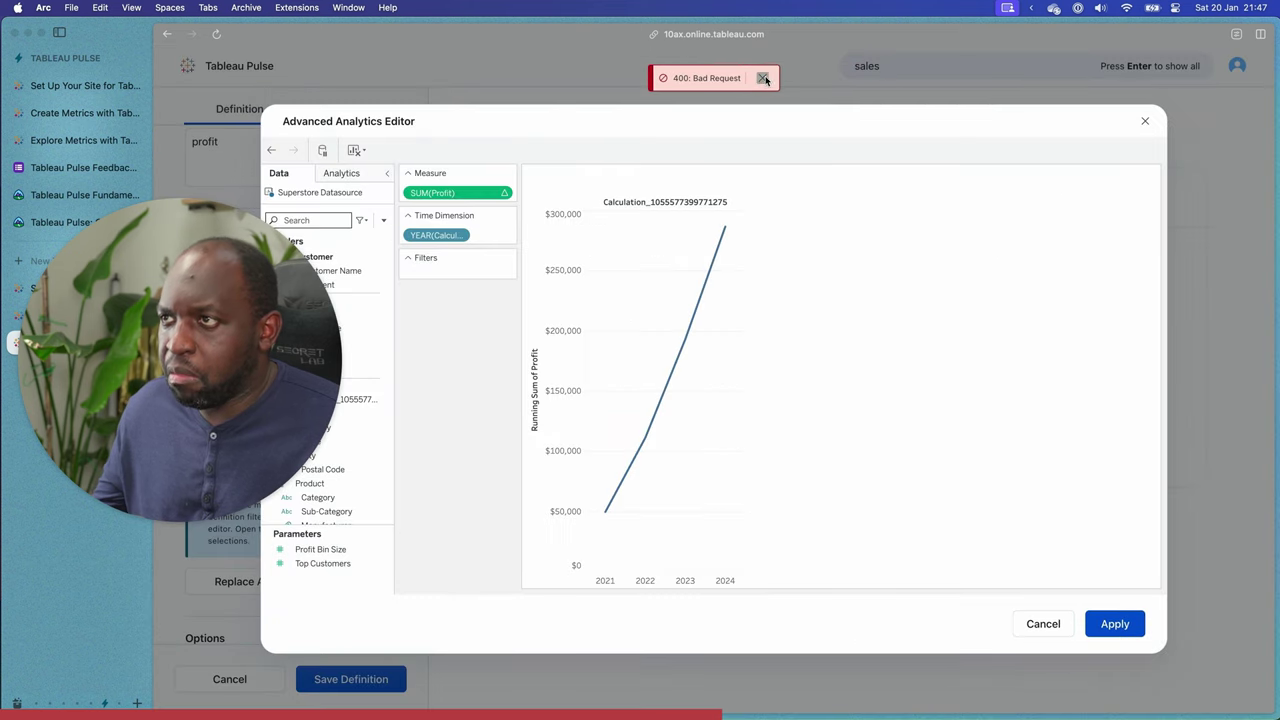
{"action": "left_click", "coordinate": [763, 78]}
Remove the Profit measure and set the time dimension to the continuous month of the date calculation.
{"action": "left_click", "coordinate": [505, 194]}
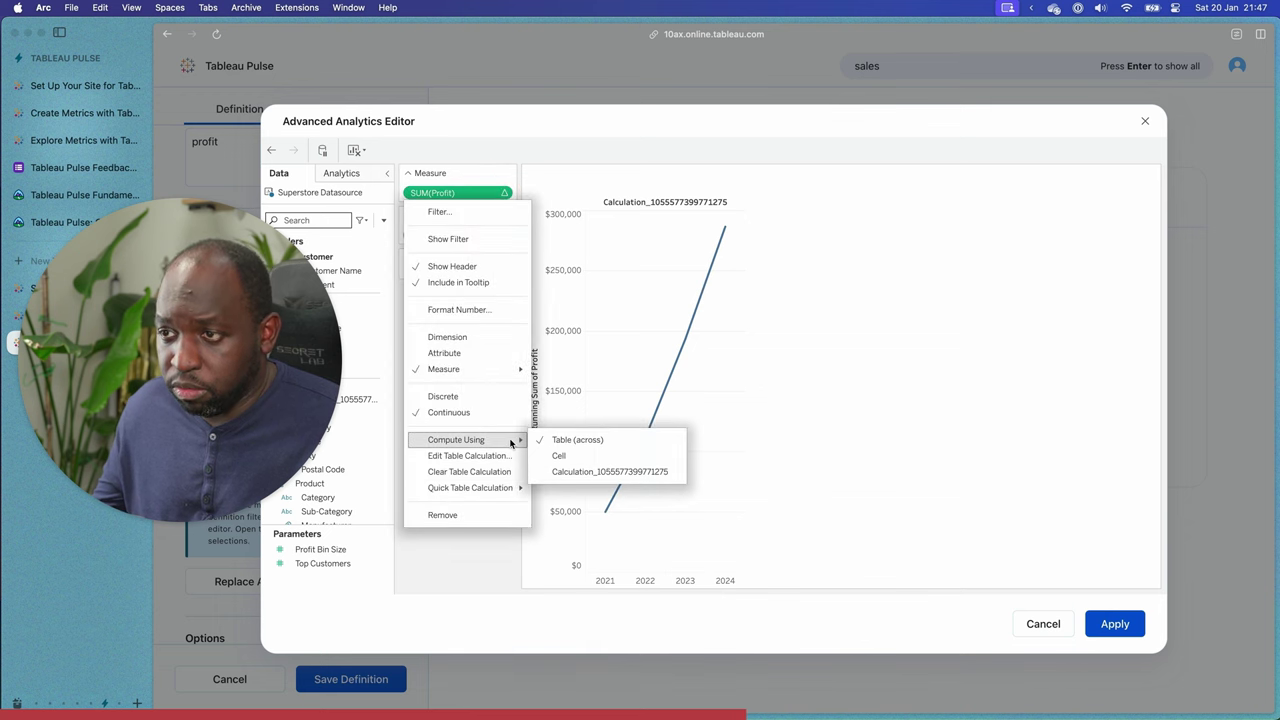
{"action": "left_click", "coordinate": [442, 514]}
{"action": "scroll", "coordinate": [354, 443], "scroll_direction": "down", "scroll_amount": 3}
{"action": "scroll", "coordinate": [354, 443], "scroll_direction": "up", "scroll_amount": 3}
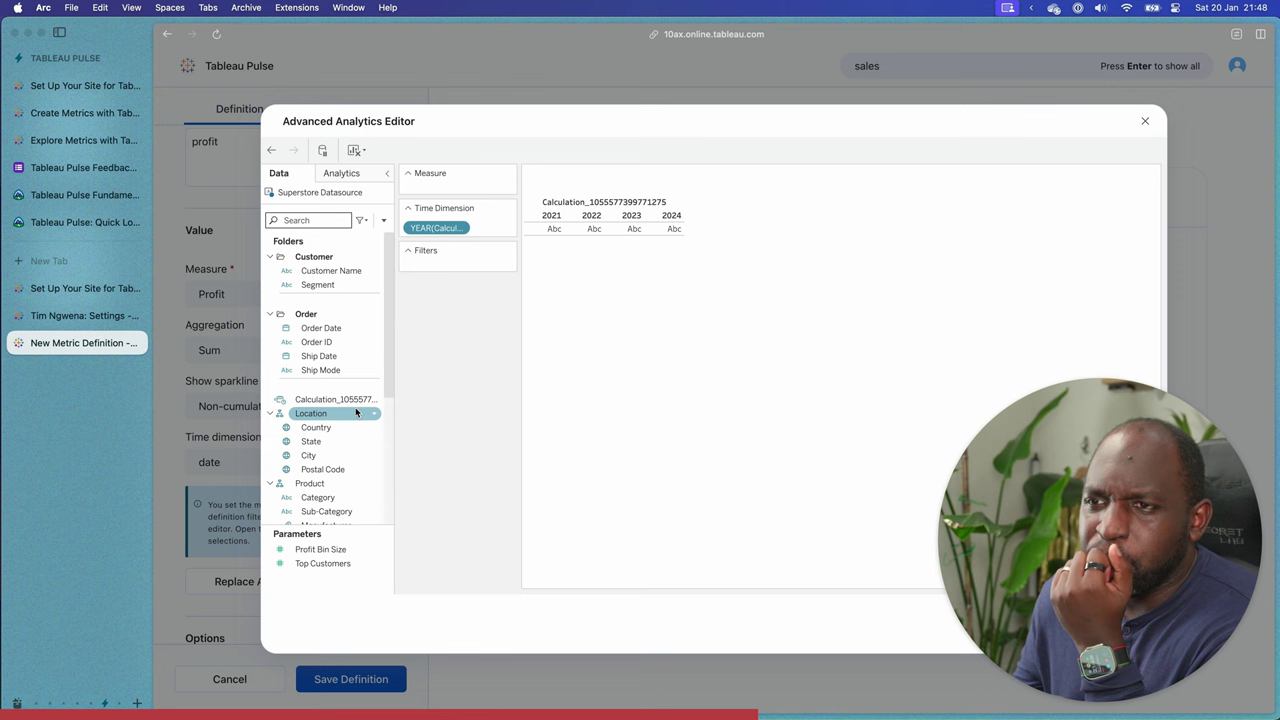
{"action": "left_click_drag", "start_coordinate": [352, 399], "coordinate": [455, 231]}
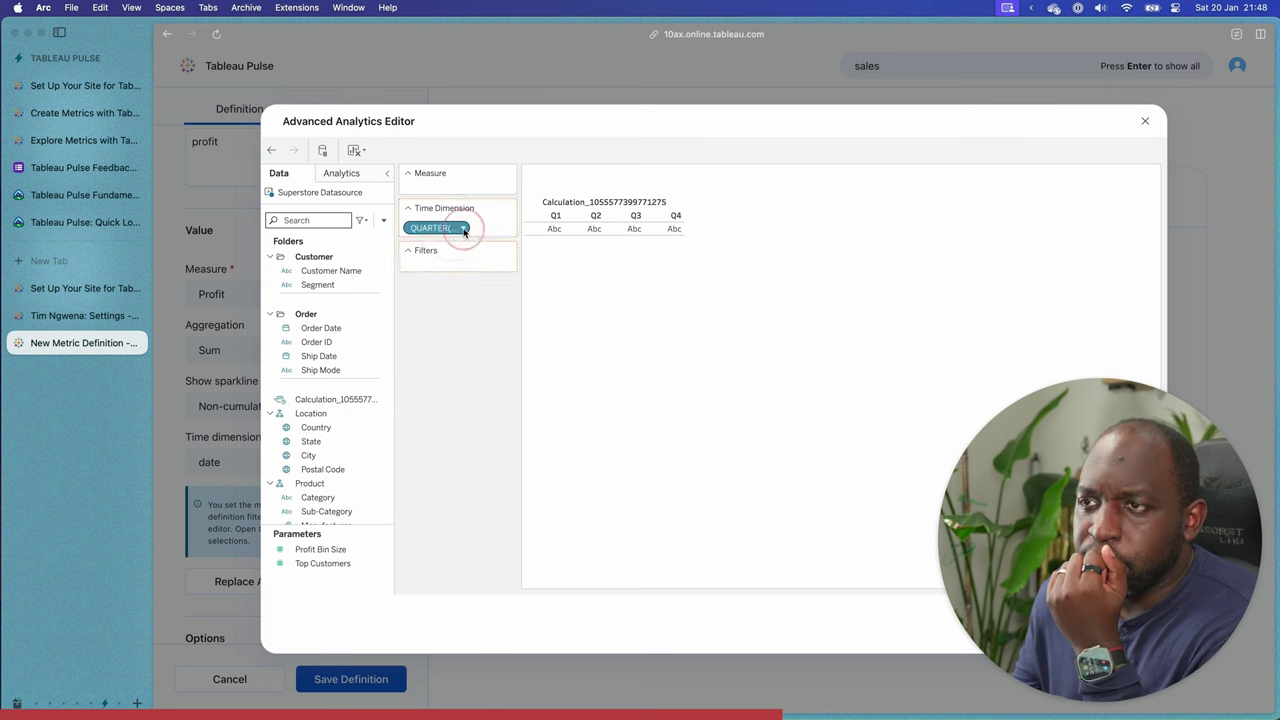
{"action": "left_click", "coordinate": [464, 229]}
{"action": "left_click", "coordinate": [448, 505]}
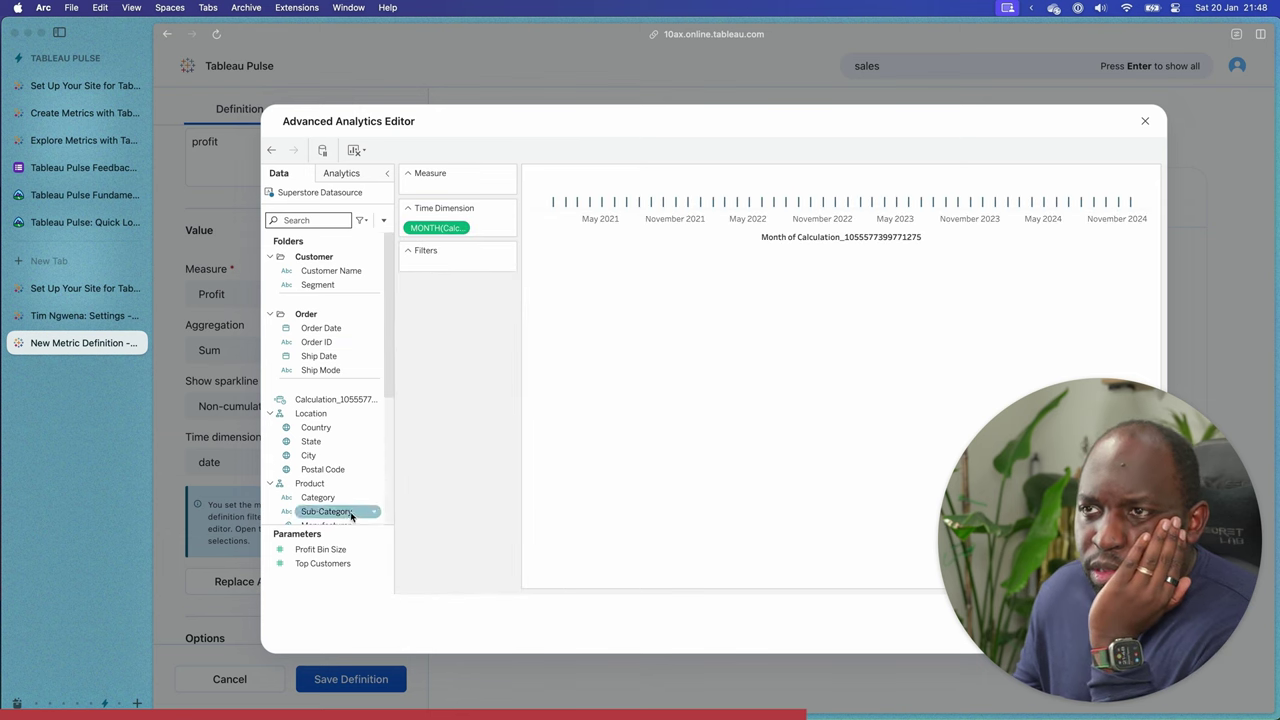
Add Profit as the measure with a Running Total quick table calculation and try to apply the monthly selections.
{"action": "scroll", "coordinate": [340, 487], "scroll_direction": "down", "scroll_amount": 5}
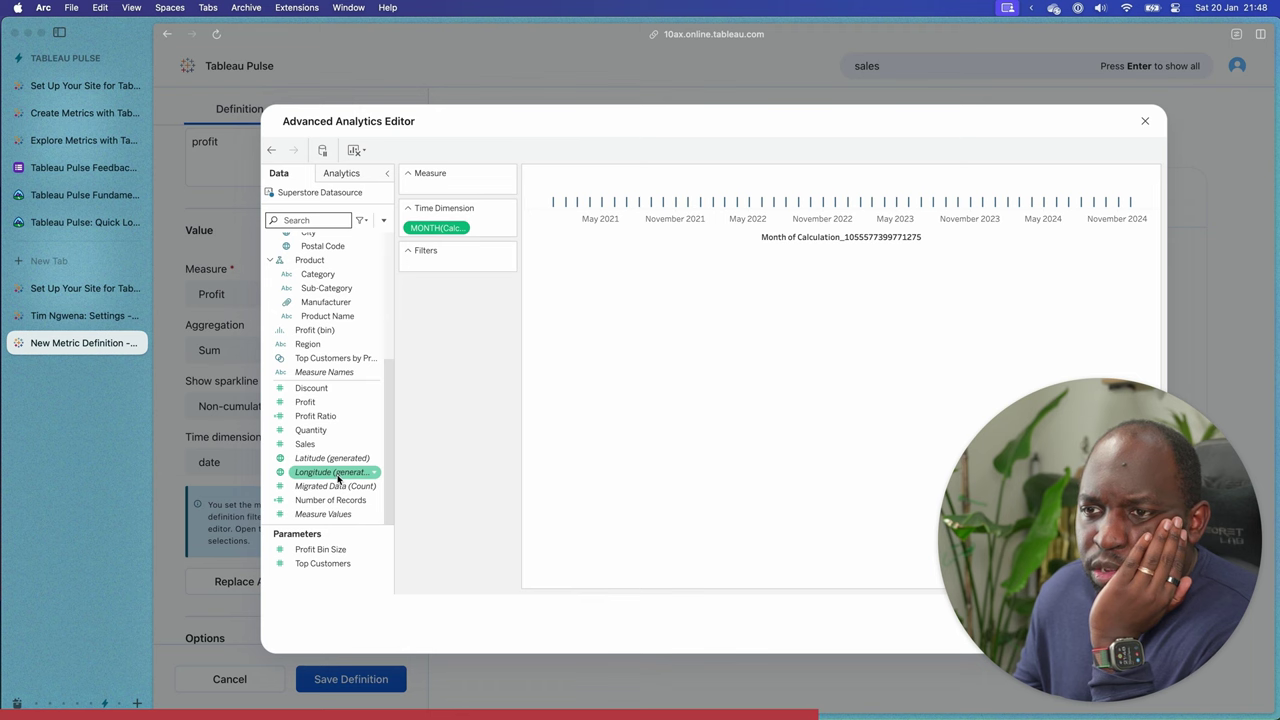
{"action": "mouse_move", "coordinate": [310, 401]}
{"action": "left_mouse_down"}
{"action": "mouse_move", "coordinate": [355, 353]}
{"action": "mouse_move", "coordinate": [440, 190]}
{"action": "left_mouse_up"}
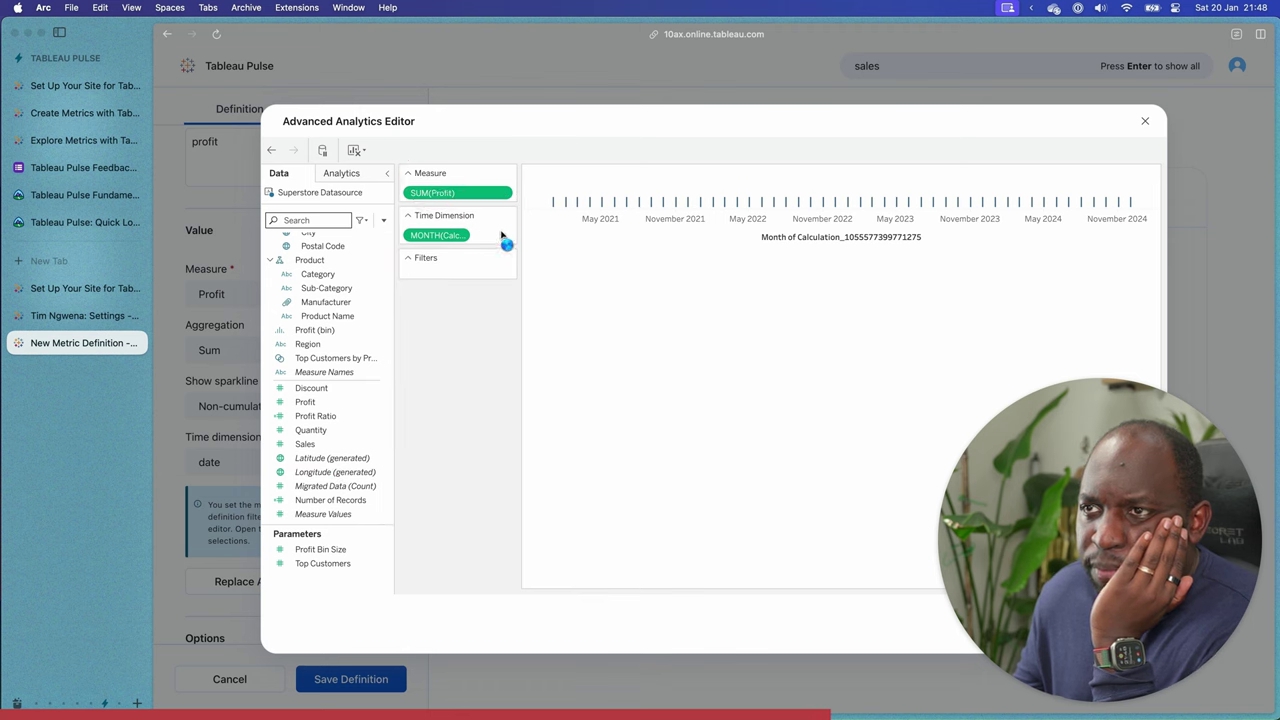
{"action": "left_click", "coordinate": [504, 192]}
{"action": "mouse_move", "coordinate": [513, 456]}
{"action": "left_click", "coordinate": [563, 421]}
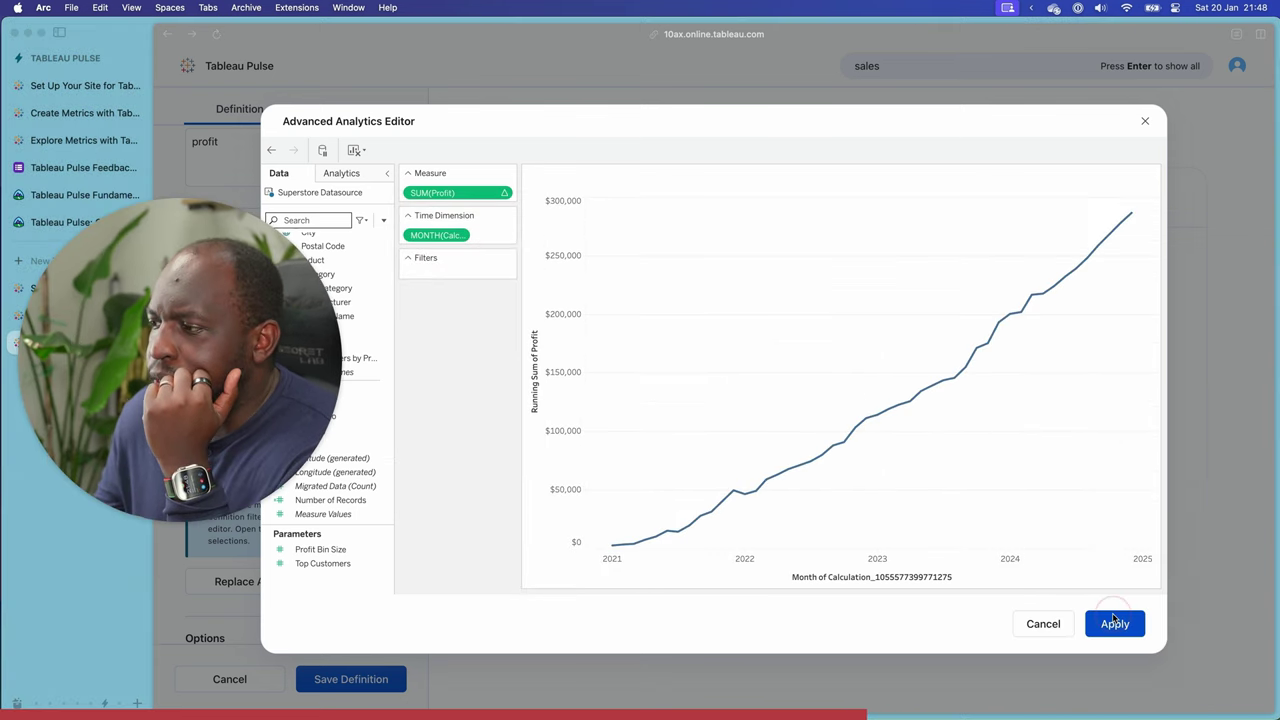
{"action": "left_click", "coordinate": [1115, 626]}
{"action": "left_click", "coordinate": [862, 468]}
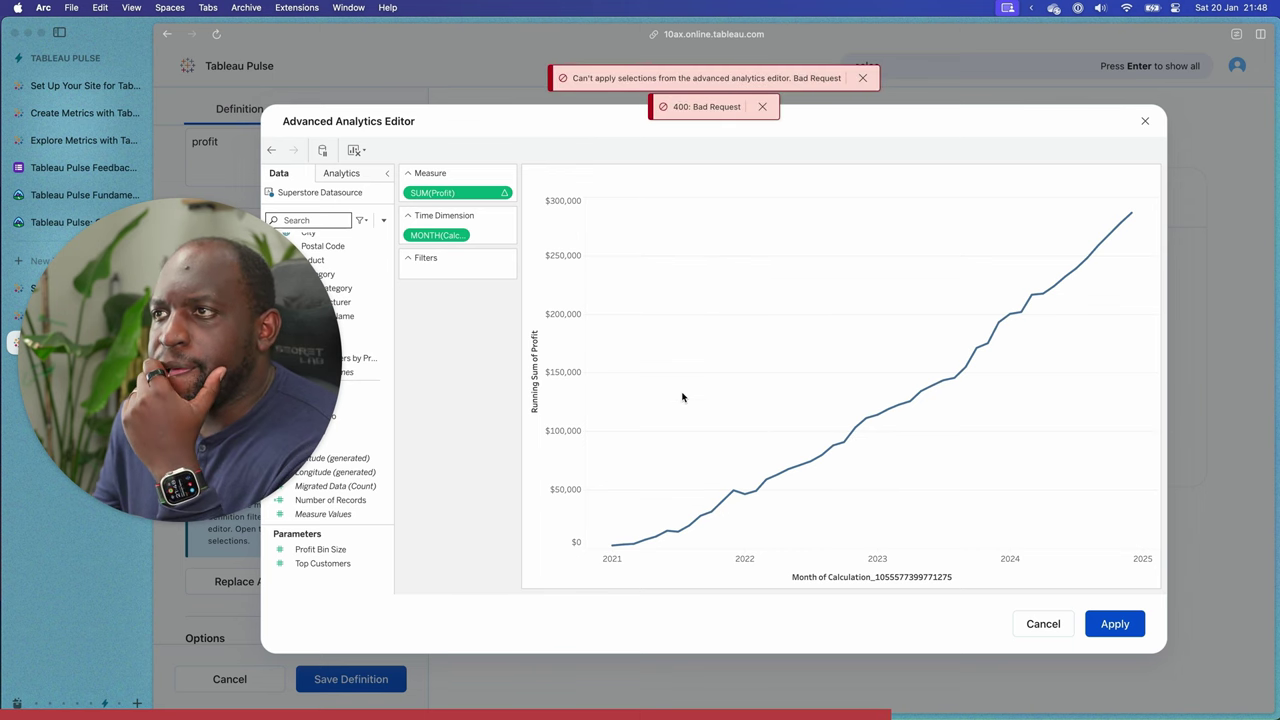
Replace the running-total measure with plain SUM(Profit) and apply the selections to the metric definition.
{"action": "left_click_drag", "start_coordinate": [470, 192], "coordinate": [480, 330]}
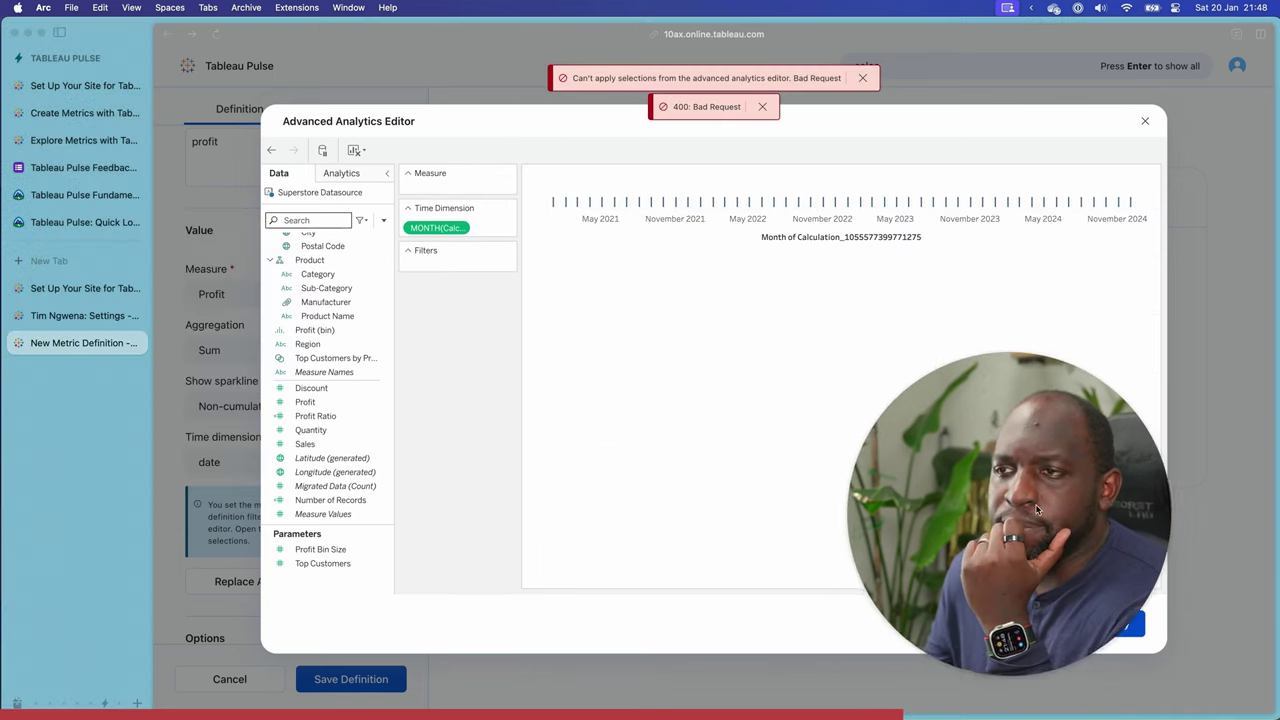
{"action": "mouse_move", "coordinate": [305, 402]}
{"action": "left_mouse_down"}
{"action": "mouse_move", "coordinate": [330, 400]}
{"action": "mouse_move", "coordinate": [458, 193]}
{"action": "left_mouse_up"}
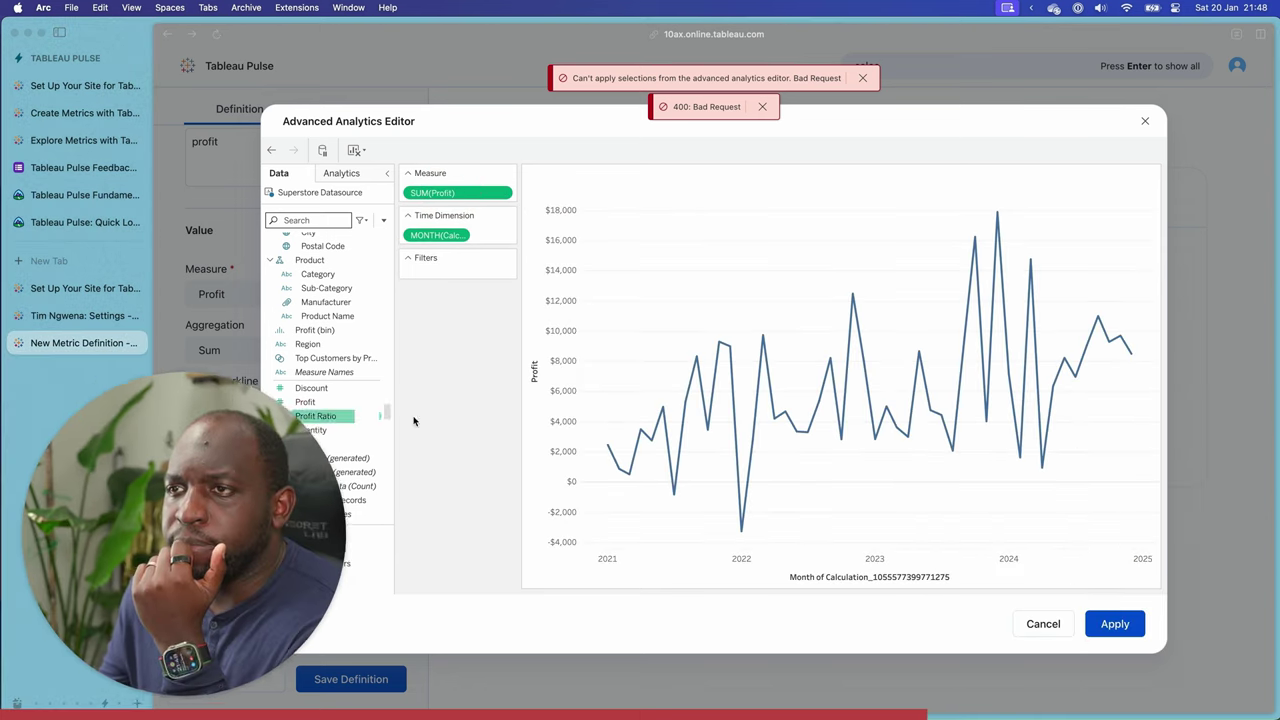
{"action": "left_click", "coordinate": [1105, 622]}
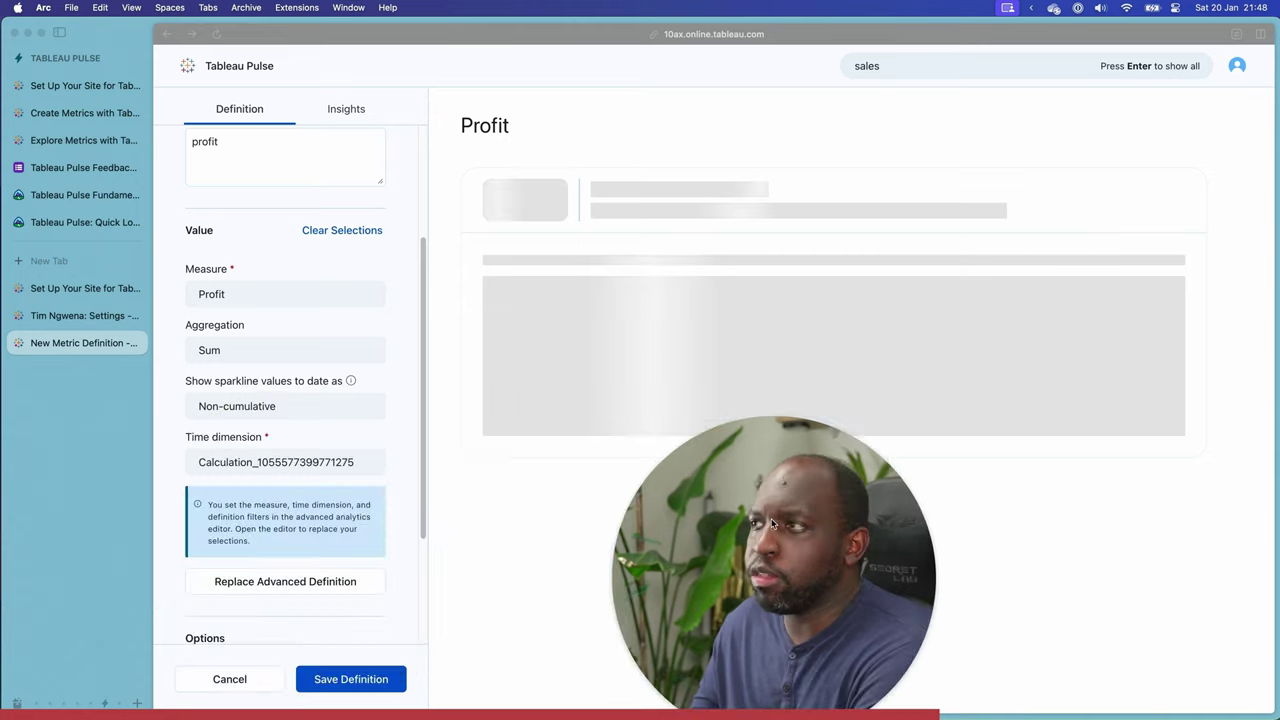
{"action": "key", "text": "Return"}
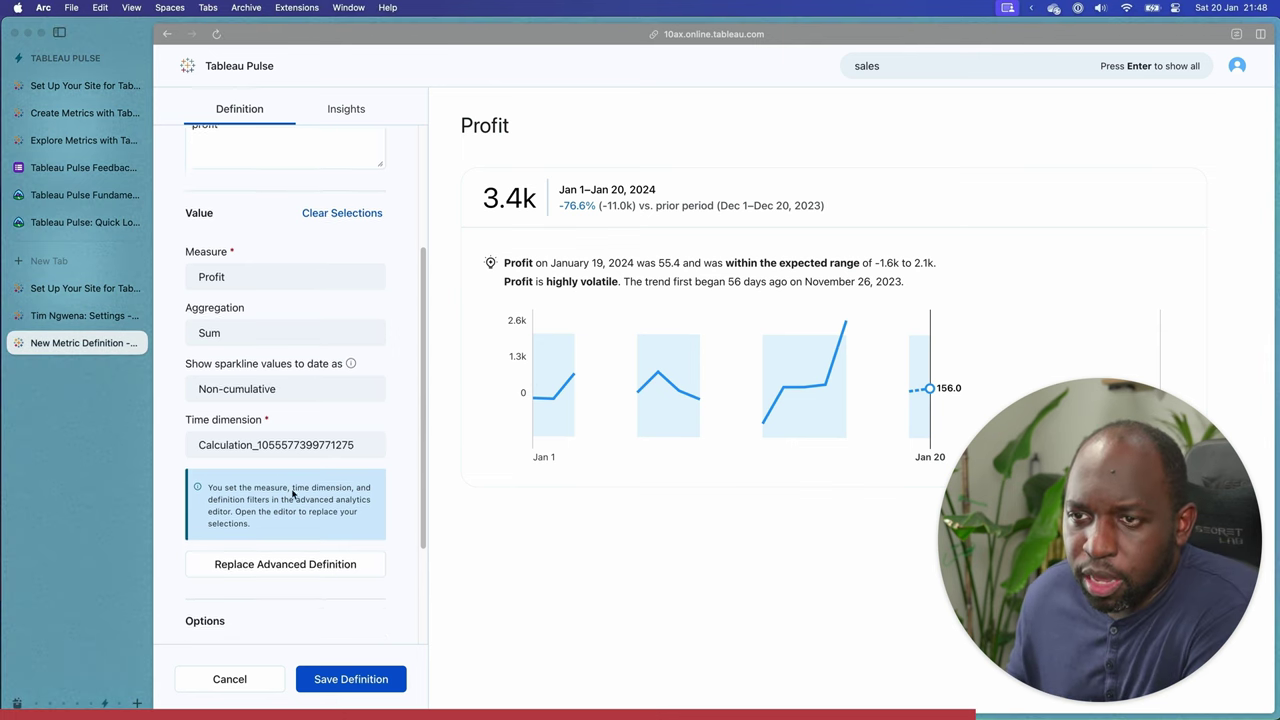
Set the Profit metric's number format to Currency.
{"action": "scroll", "coordinate": [347, 436], "scroll_direction": "down", "scroll_amount": 2}
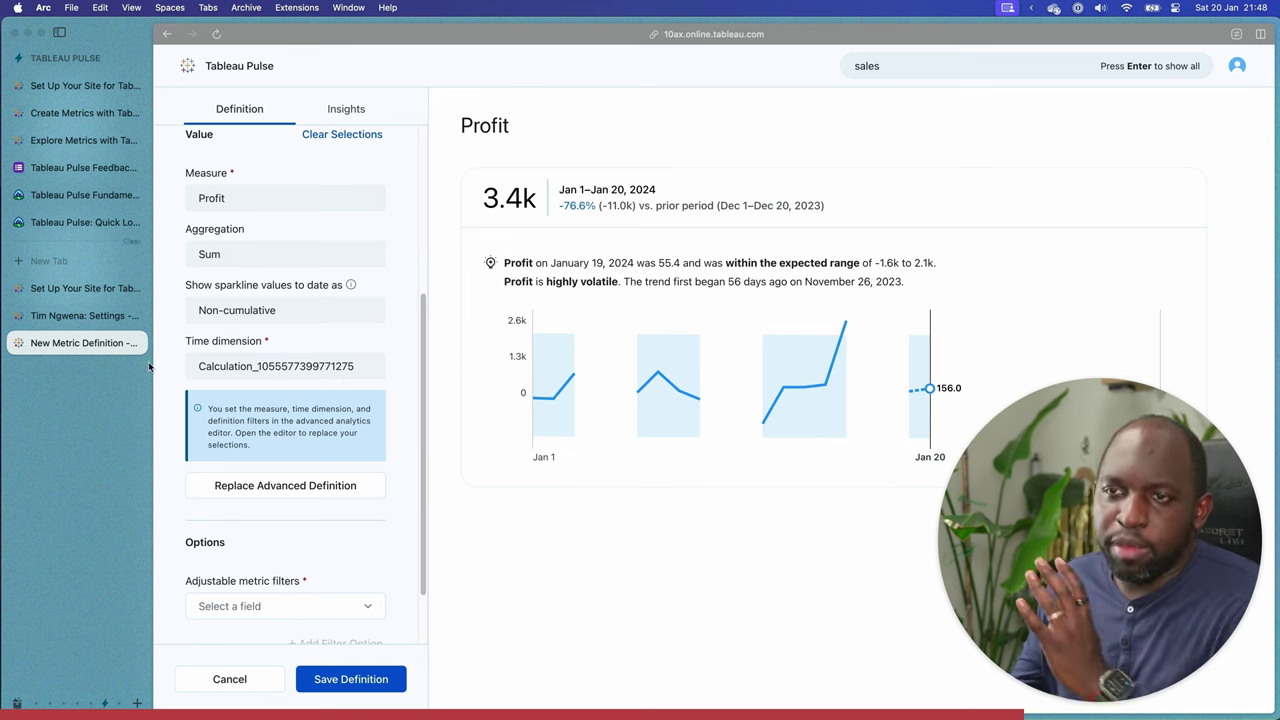
{"action": "scroll", "coordinate": [186, 455], "scroll_direction": "down", "scroll_amount": 2}
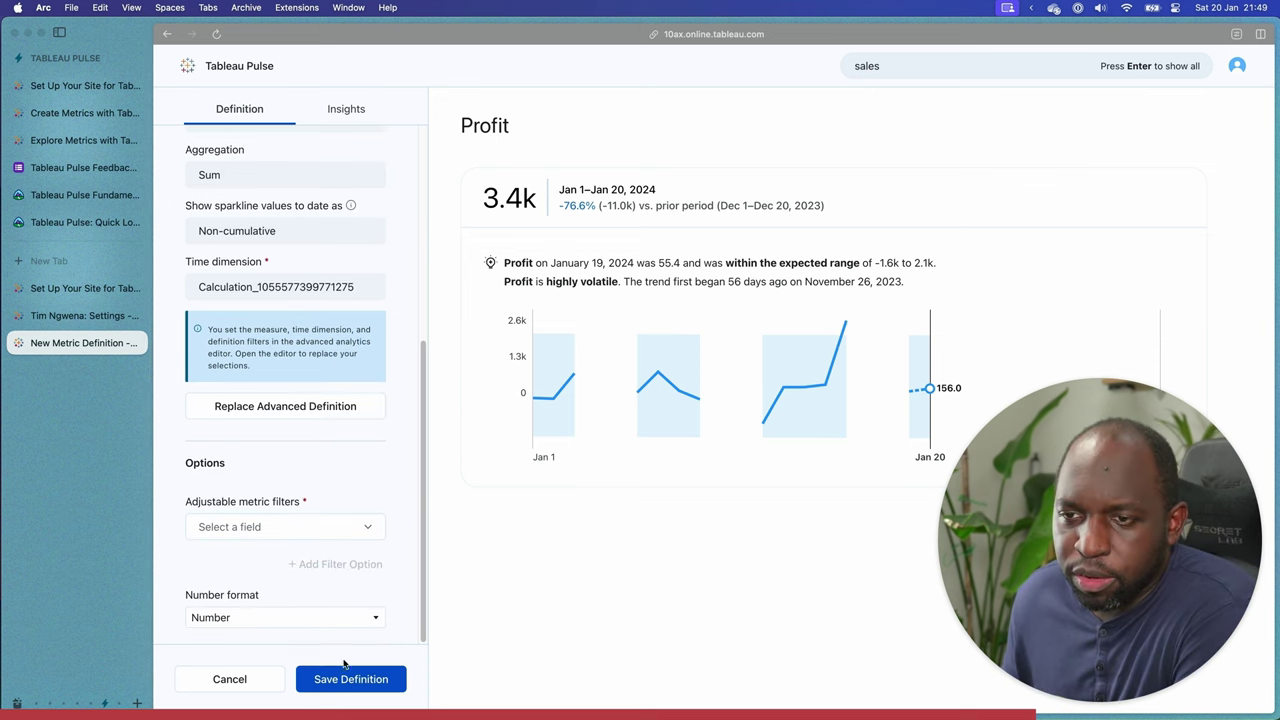
{"action": "left_click", "coordinate": [353, 619]}
{"action": "left_click", "coordinate": [249, 668]}
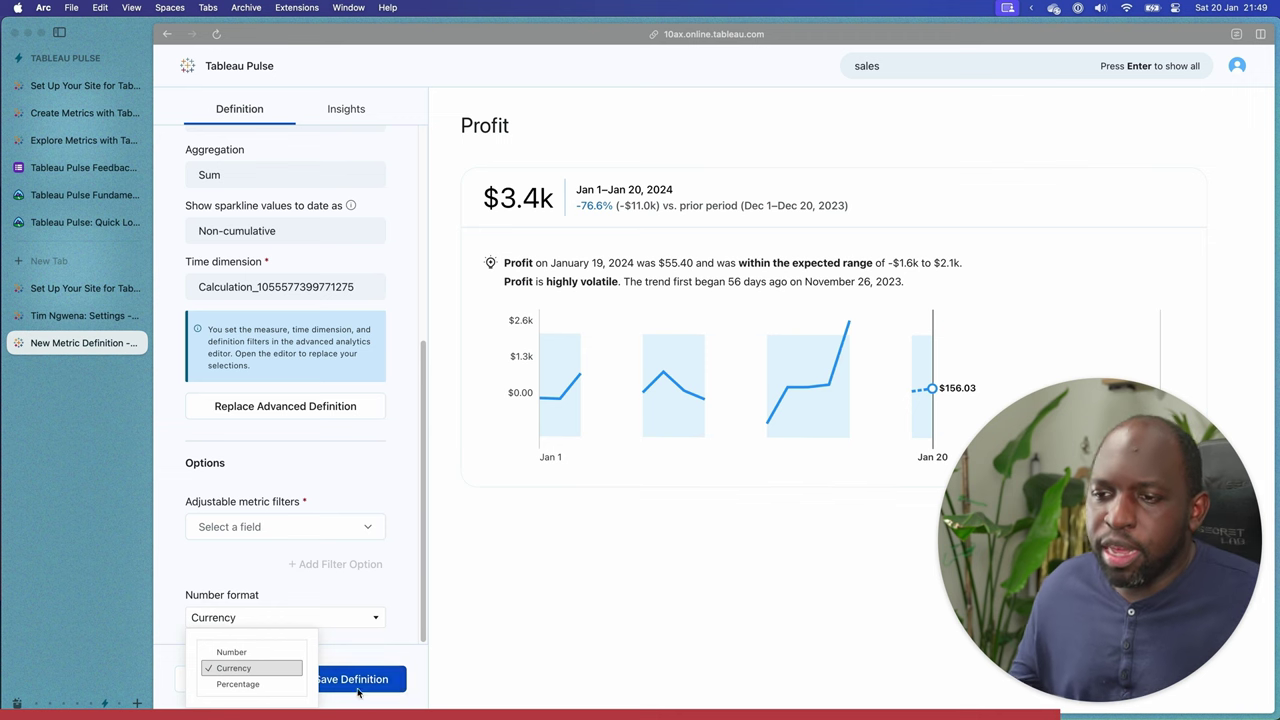
{"action": "left_click", "coordinate": [690, 671]}
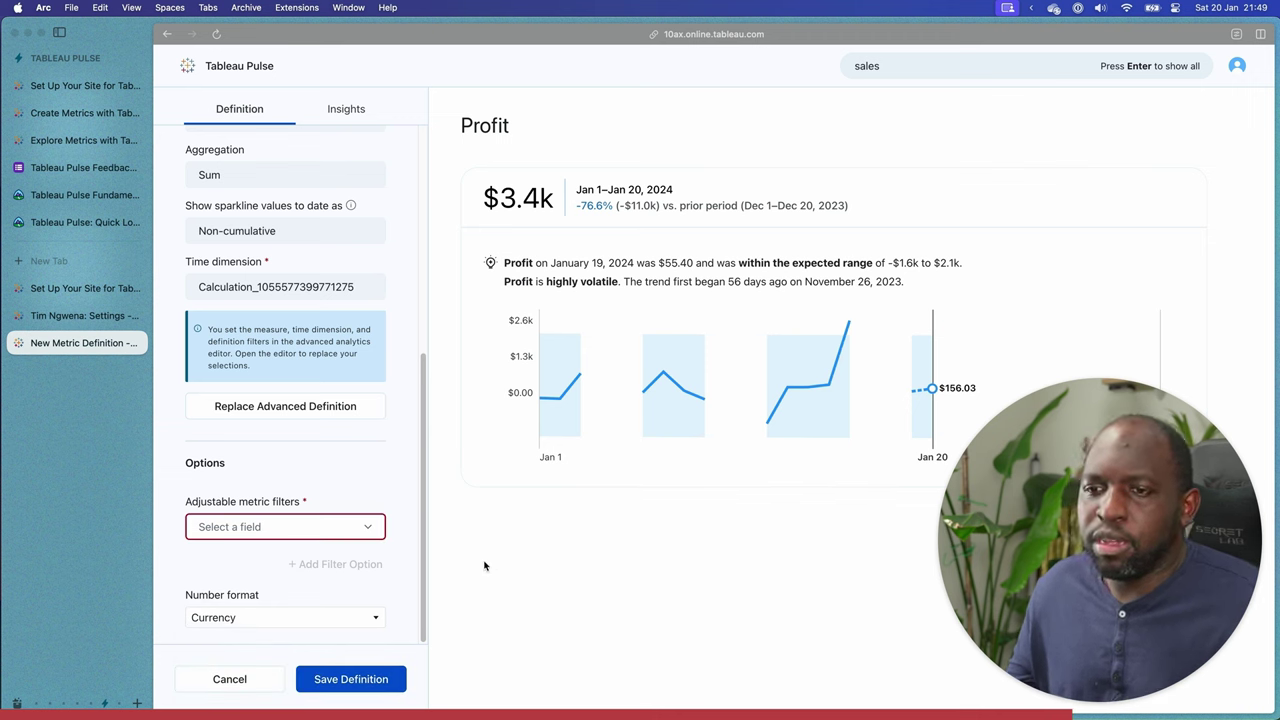
Add Category, Region and Customer Name as adjustable metric filters for the Profit metric.
{"action": "left_click", "coordinate": [348, 524]}
{"action": "left_click", "coordinate": [417, 443]}
{"action": "left_click", "coordinate": [366, 525]}
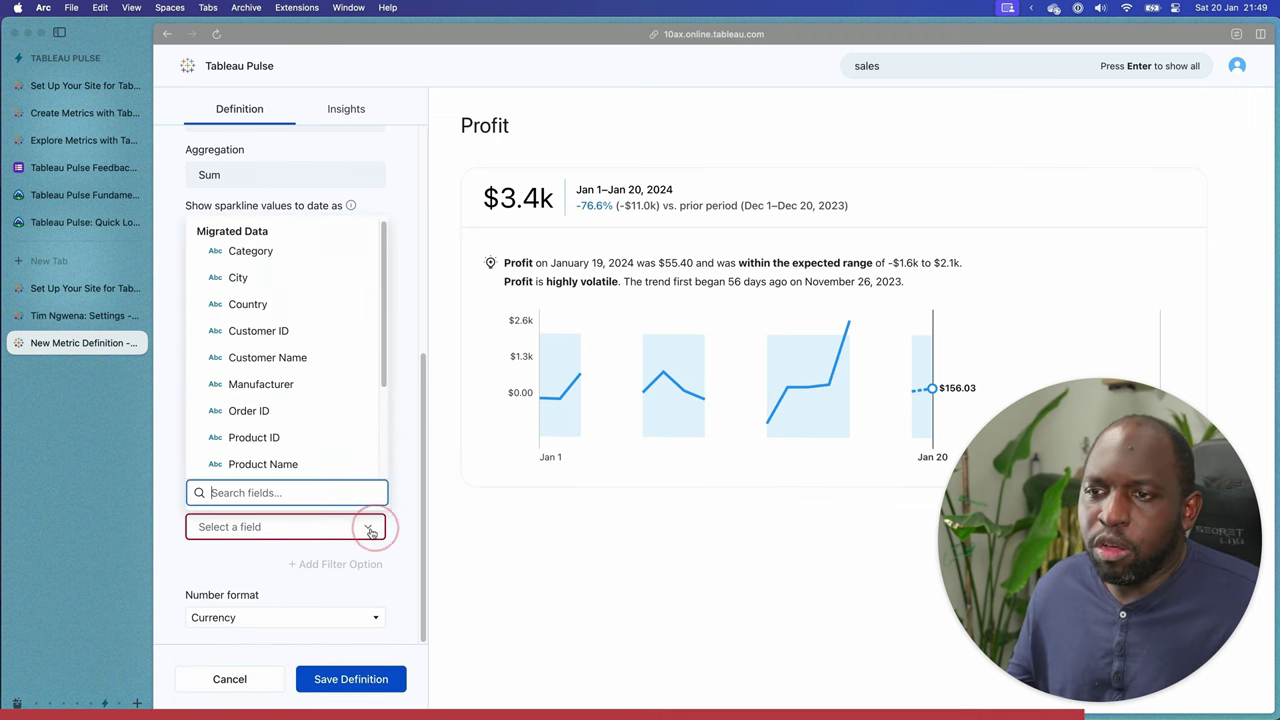
{"action": "left_click", "coordinate": [250, 251]}
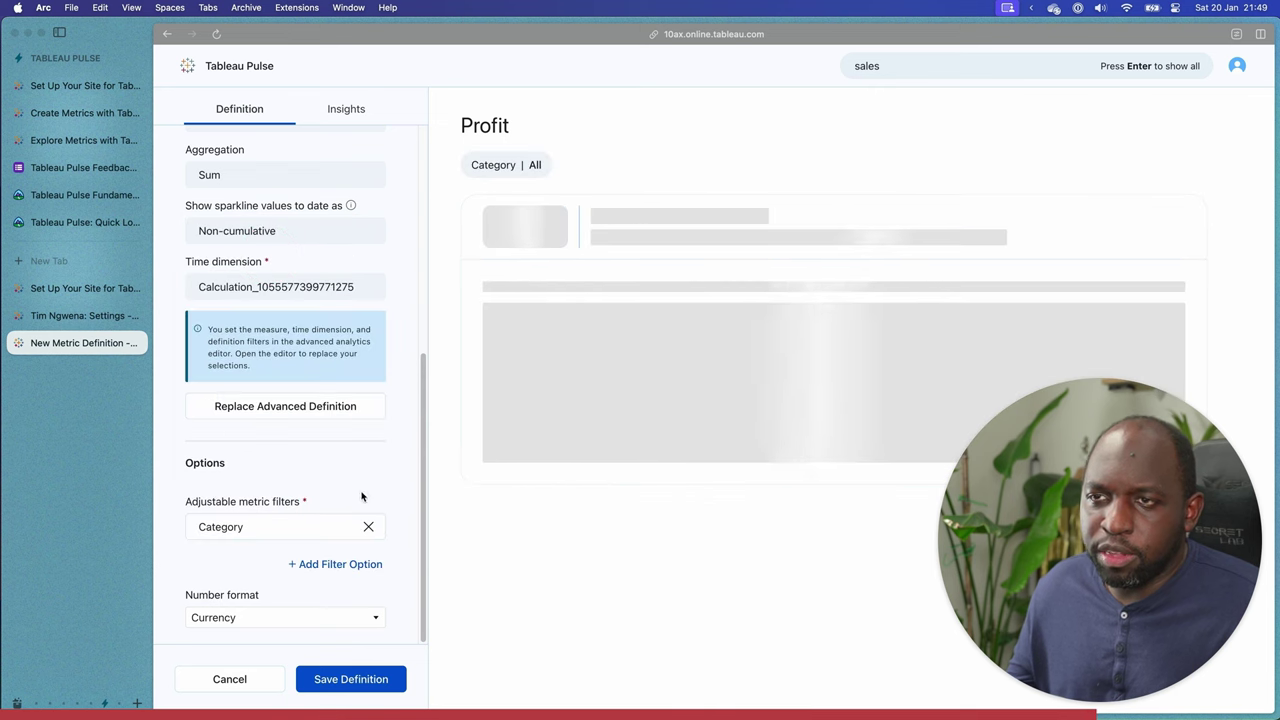
{"action": "left_click", "coordinate": [335, 563]}
{"action": "scroll", "coordinate": [290, 410], "scroll_direction": "down", "scroll_amount": 1}
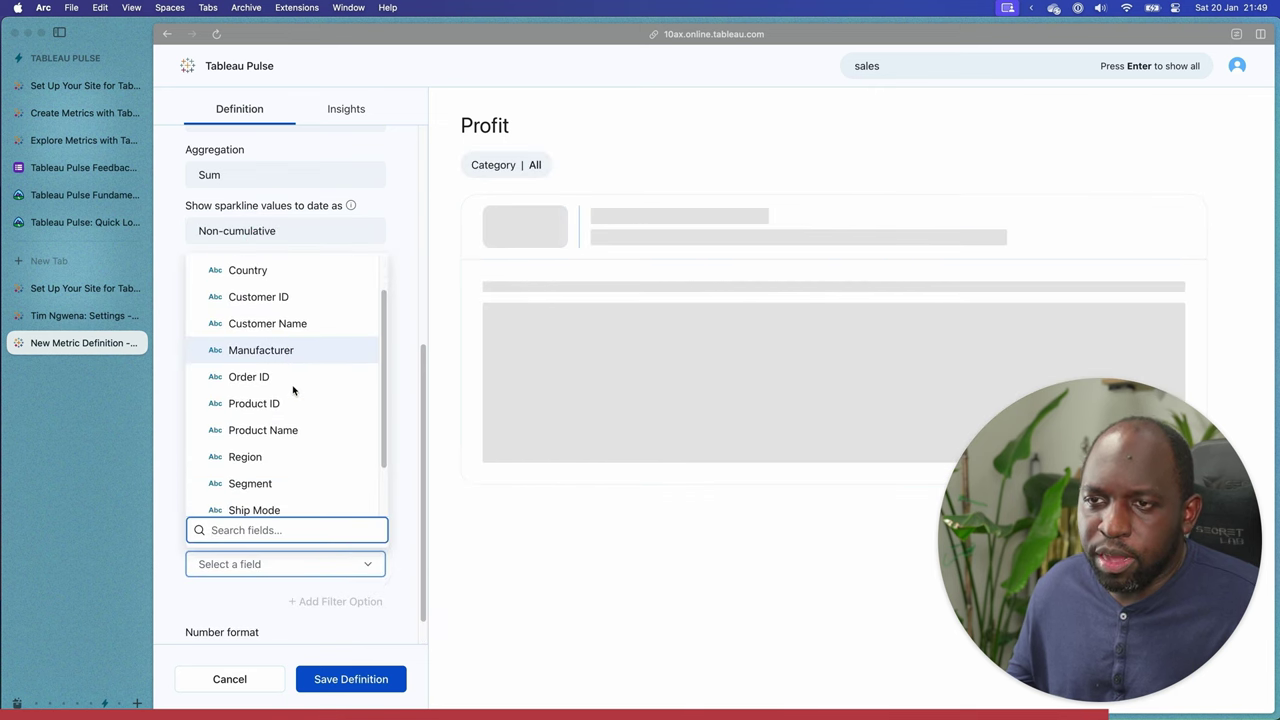
{"action": "left_click", "coordinate": [268, 455]}
{"action": "left_click", "coordinate": [337, 601]}
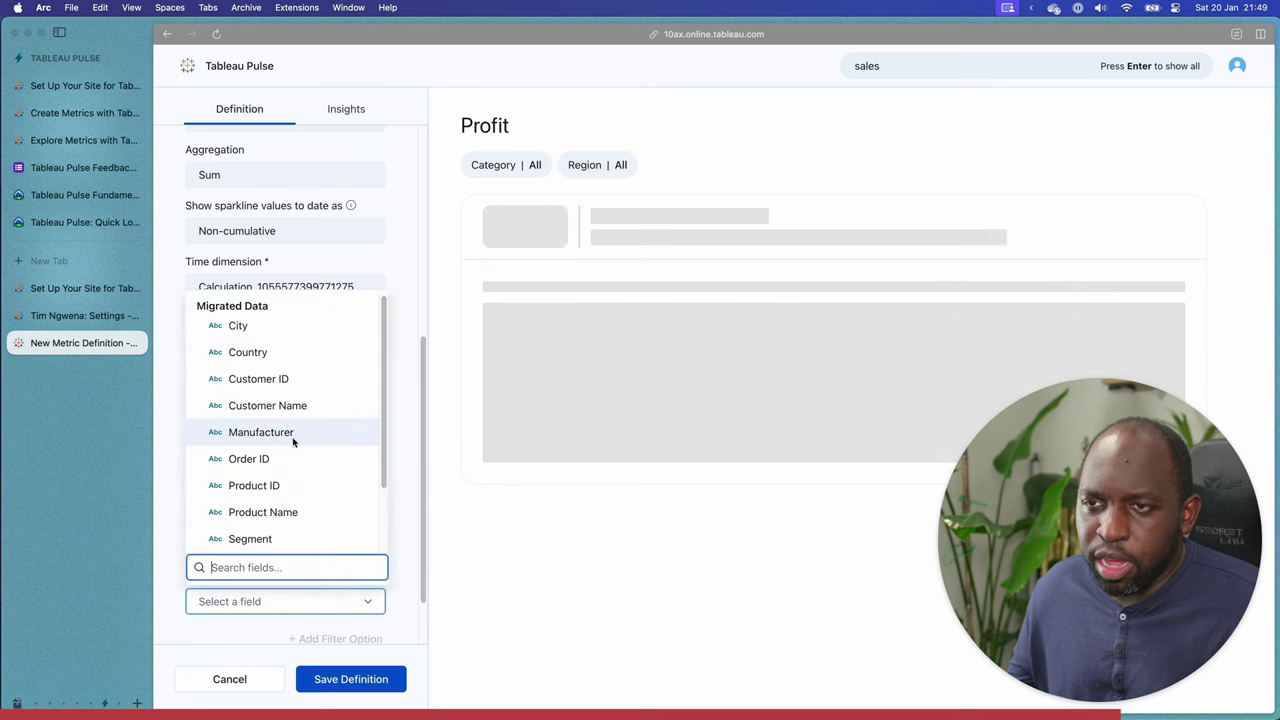
{"action": "left_click", "coordinate": [286, 406]}
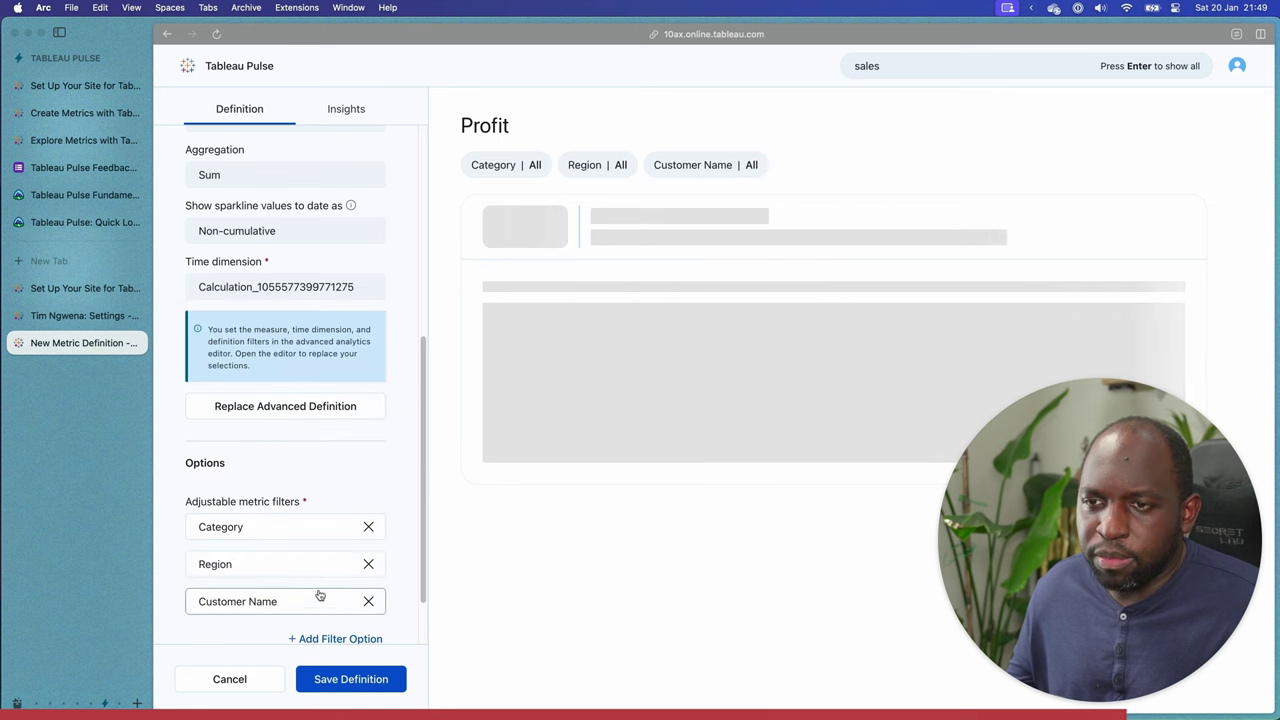
Save the Profit metric definition and follow the resulting metric.
{"action": "left_click", "coordinate": [345, 688]}
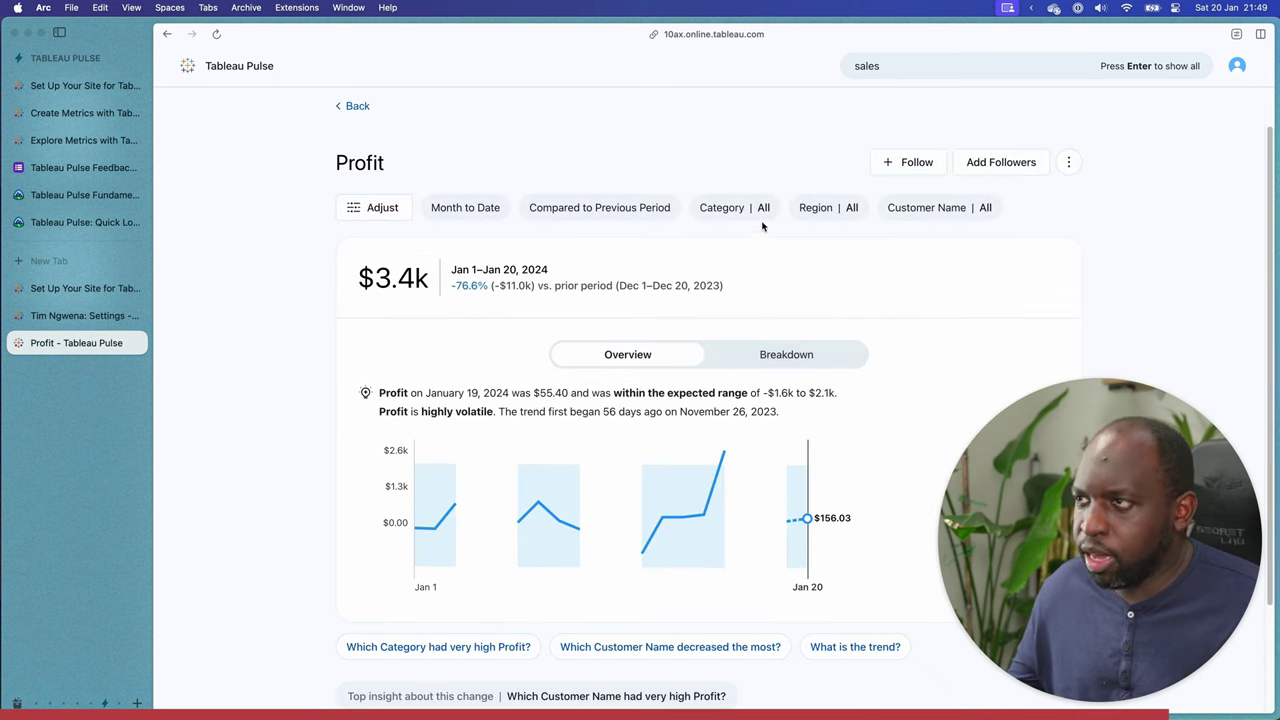
{"action": "left_click", "coordinate": [896, 164]}
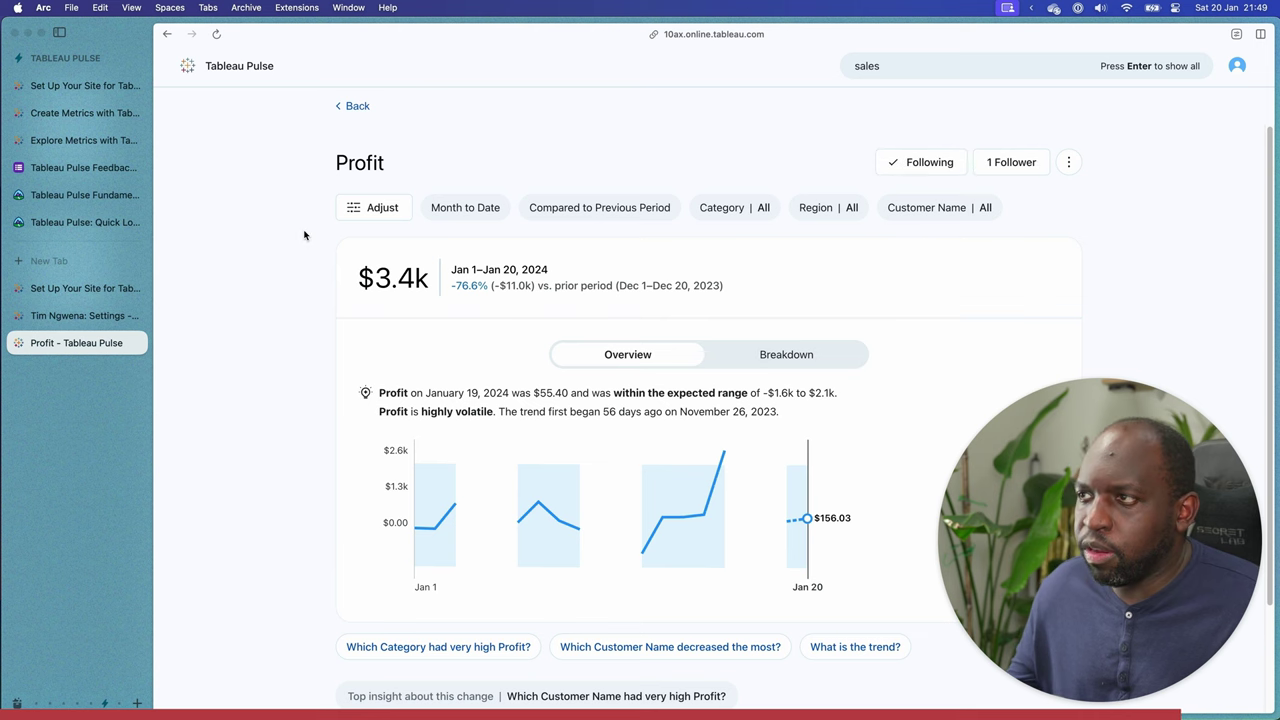
Return to the Tableau Pulse home page and look over the followed metric cards.
{"action": "left_click", "coordinate": [256, 70]}
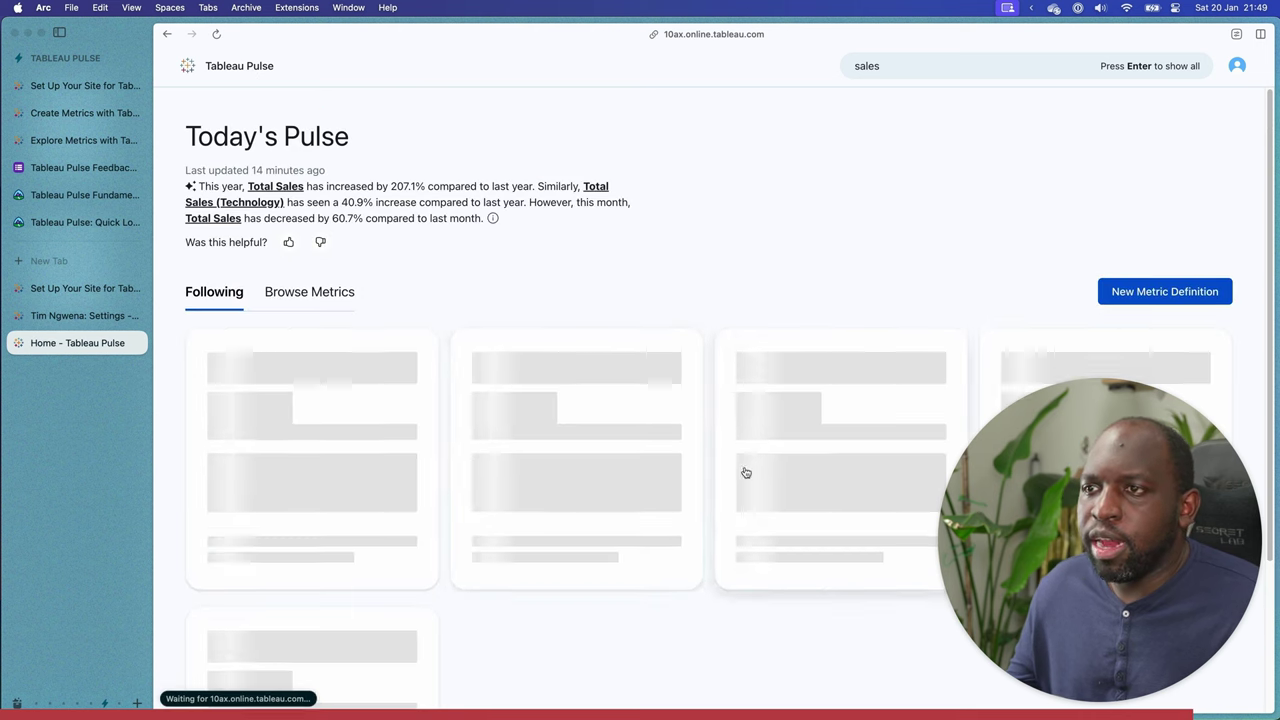
{"action": "scroll", "coordinate": [440, 430], "scroll_direction": "down", "scroll_amount": 1}
{"action": "scroll", "coordinate": [430, 442], "scroll_direction": "down", "scroll_amount": 3}
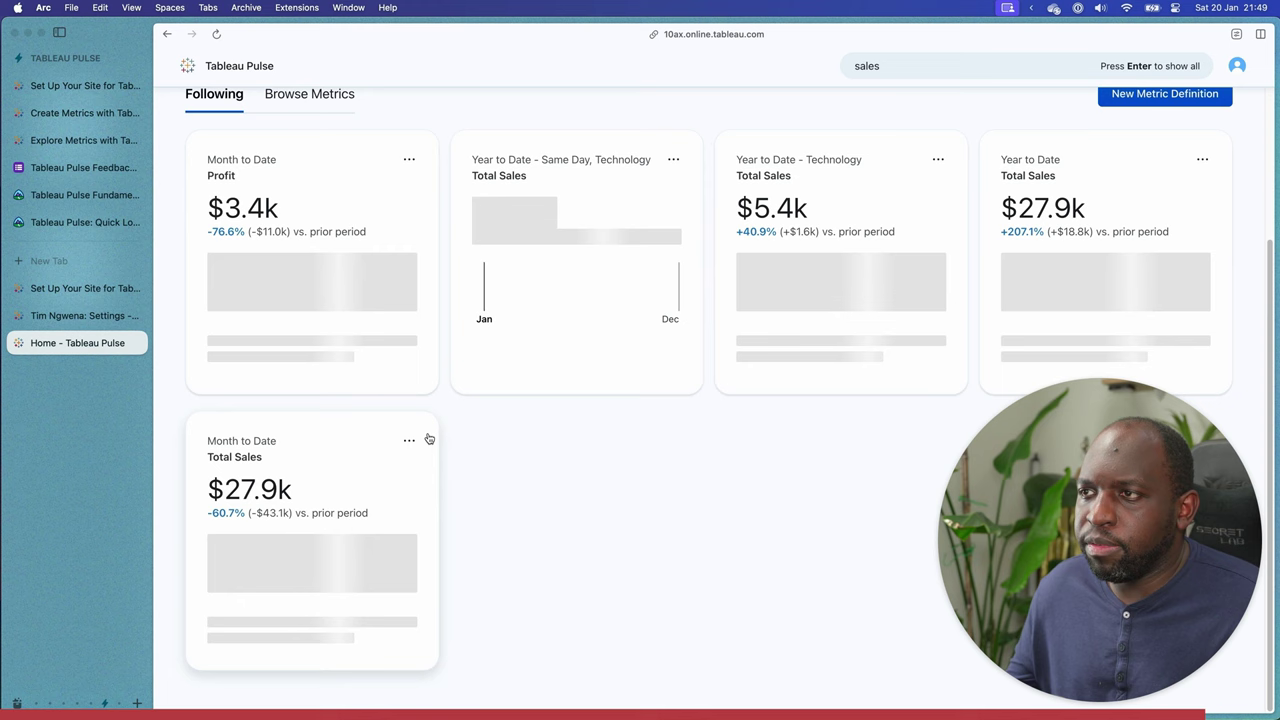
{"action": "scroll", "coordinate": [400, 295], "scroll_direction": "up", "scroll_amount": 3}
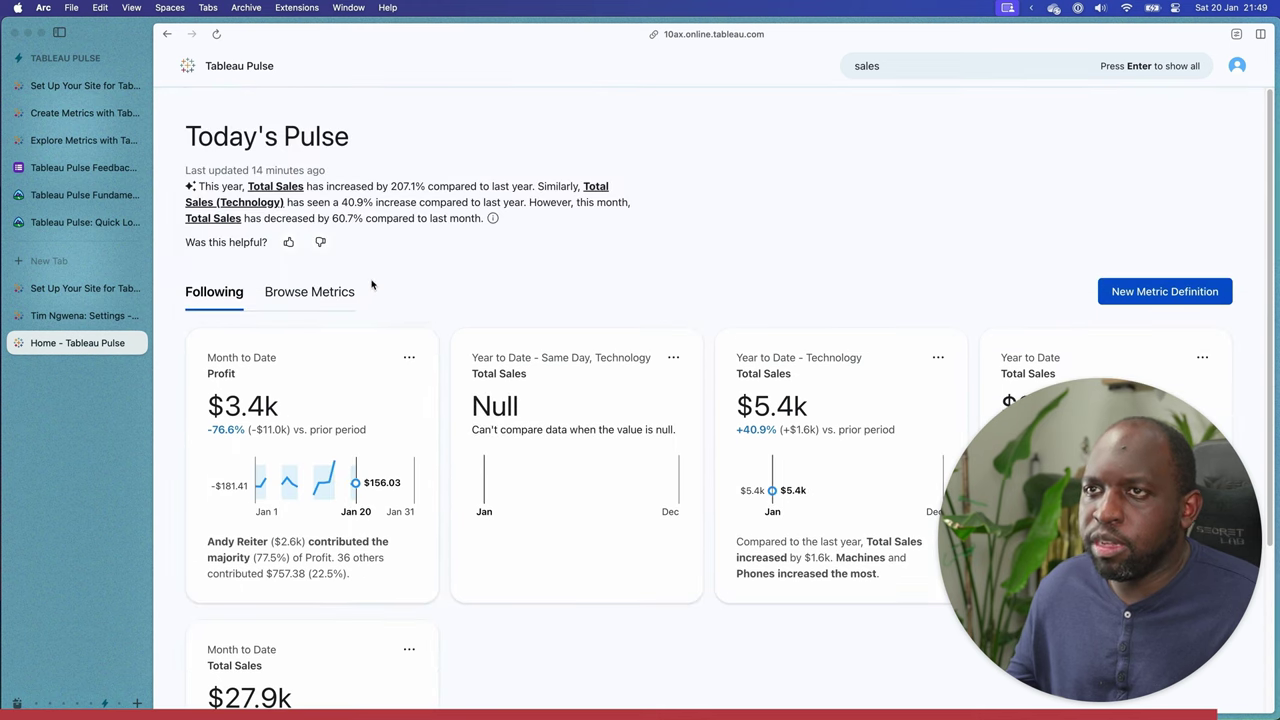
Browse the metric definitions and check which actions are available for Total Sales.
{"action": "left_click", "coordinate": [310, 292]}
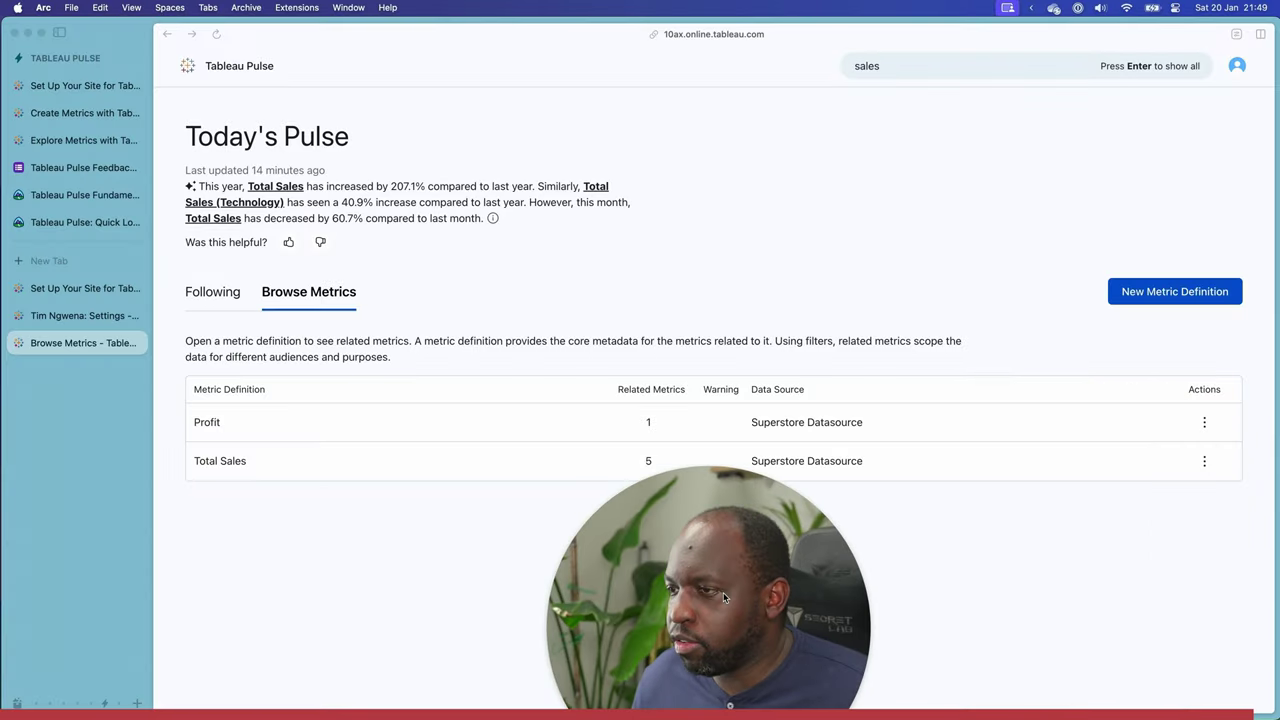
{"action": "left_click", "coordinate": [1204, 422]}
{"action": "left_click", "coordinate": [1204, 461]}
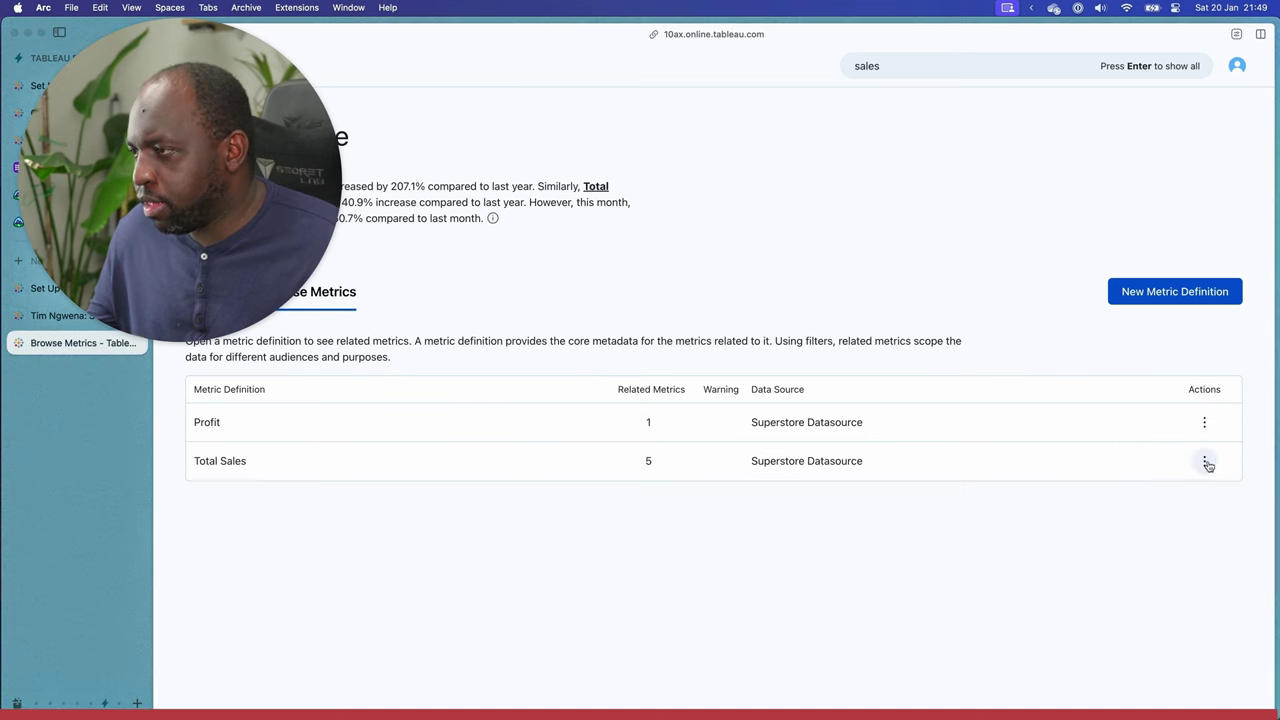
{"action": "left_click", "coordinate": [1204, 461]}
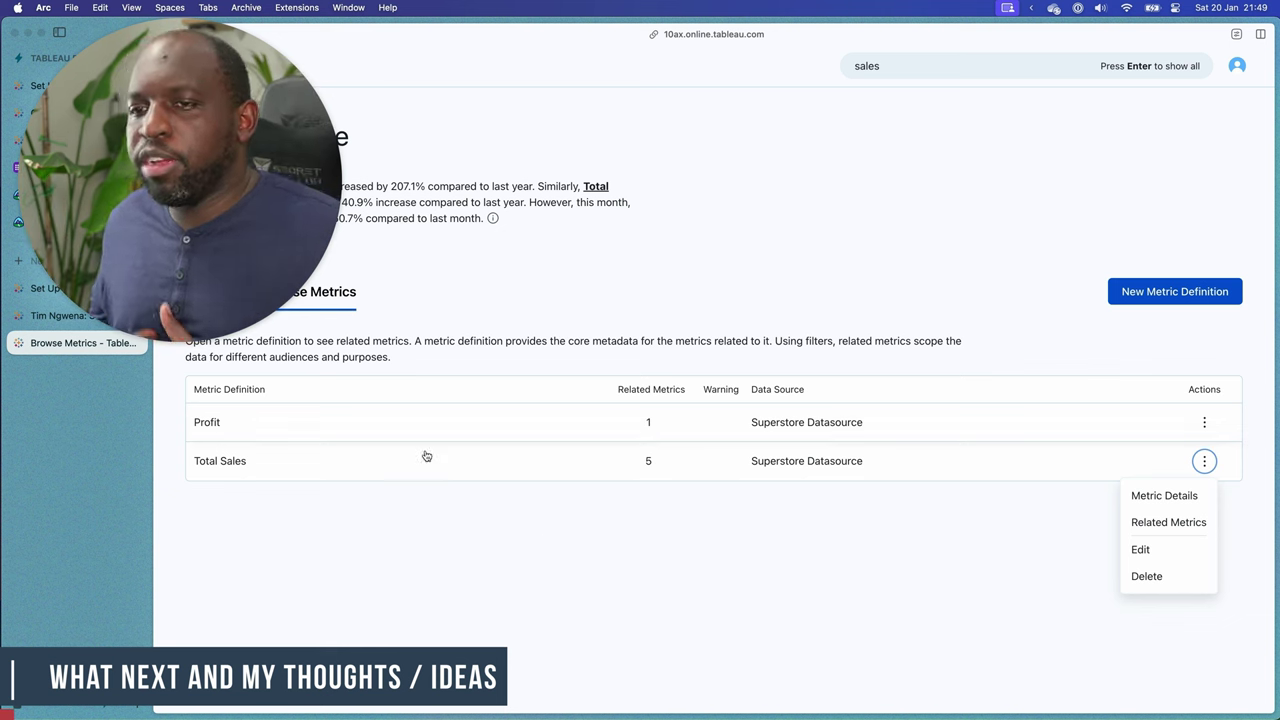
{"action": "left_click", "coordinate": [425, 505]}
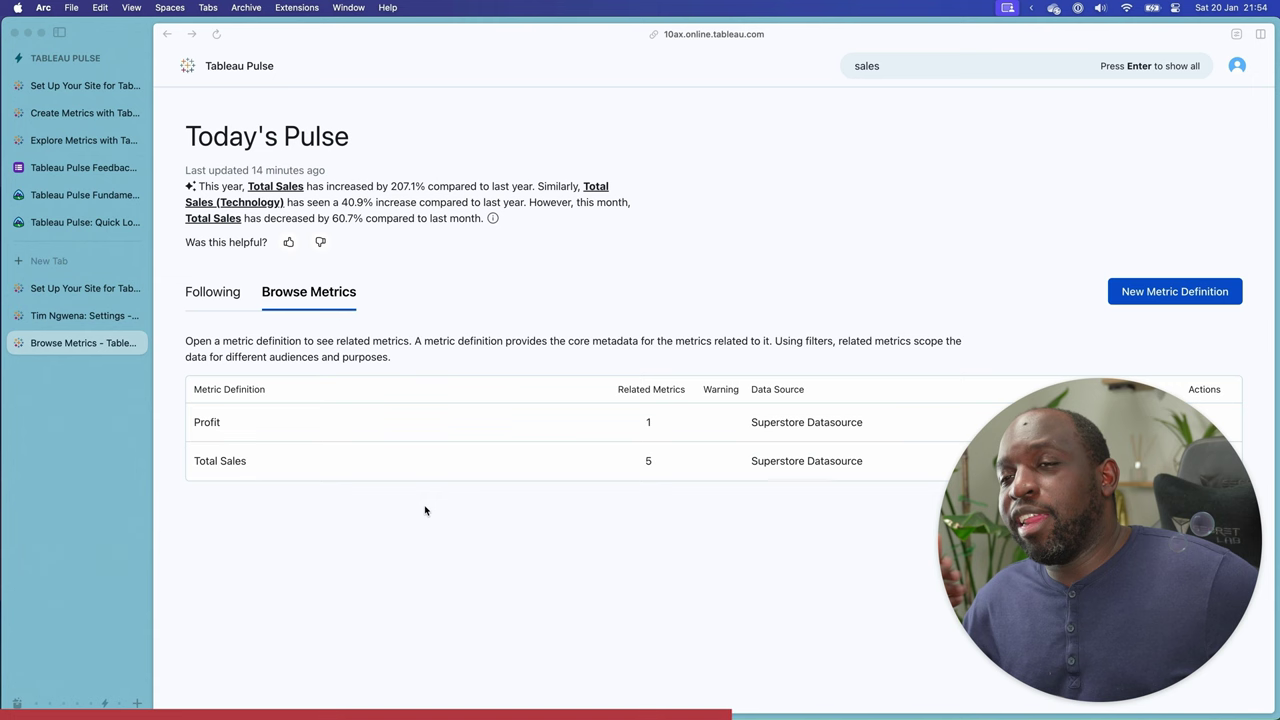
Go back to the followed metrics and review all their cards.
{"action": "left_click", "coordinate": [236, 293]}
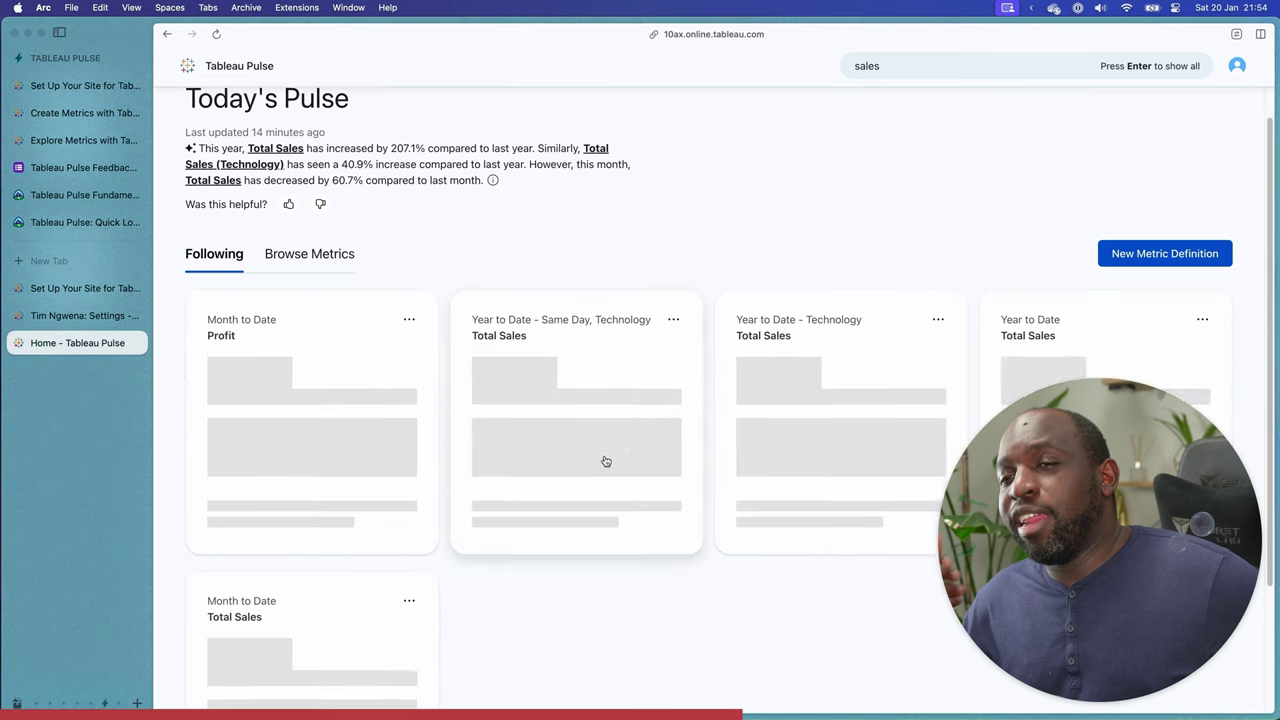
{"action": "scroll", "coordinate": [601, 457], "scroll_direction": "down", "scroll_amount": 3}
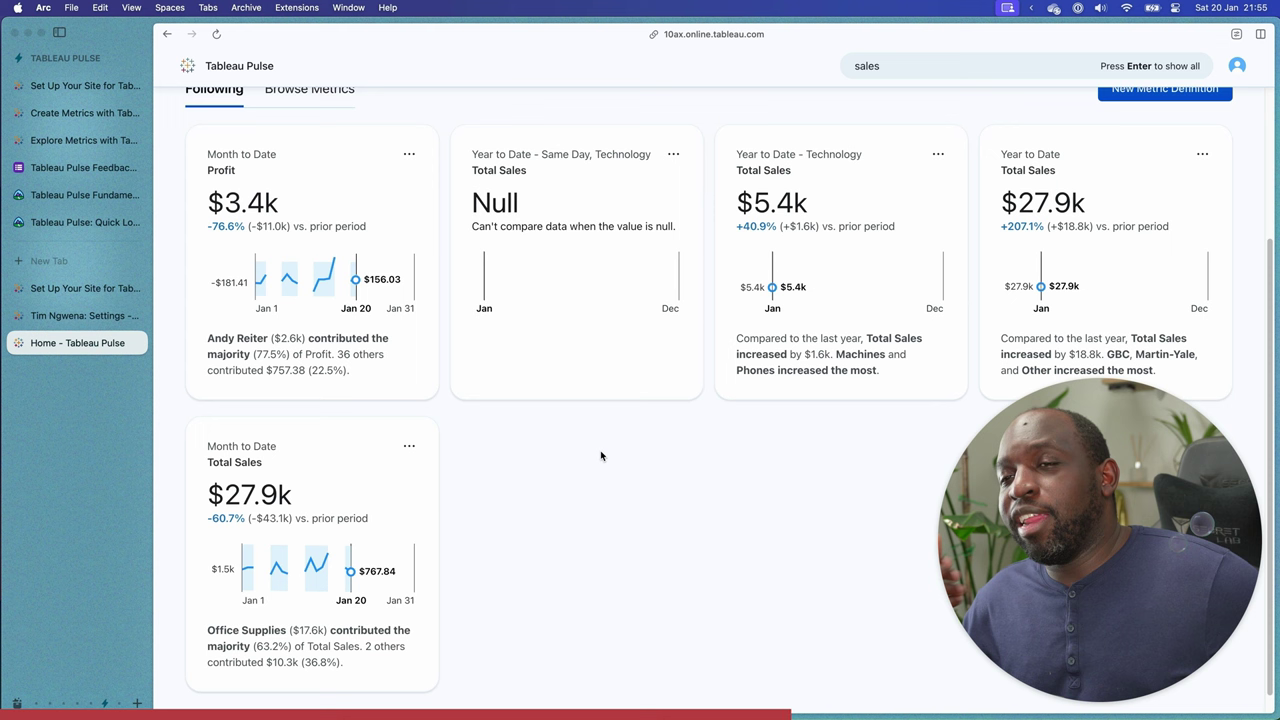
Open dribbble.com in a new browser tab and search it for "analytics cards".
{"action": "left_click", "coordinate": [137, 703]}
{"action": "left_click", "coordinate": [55, 663]}
{"action": "type", "text": "dribbble.com"}
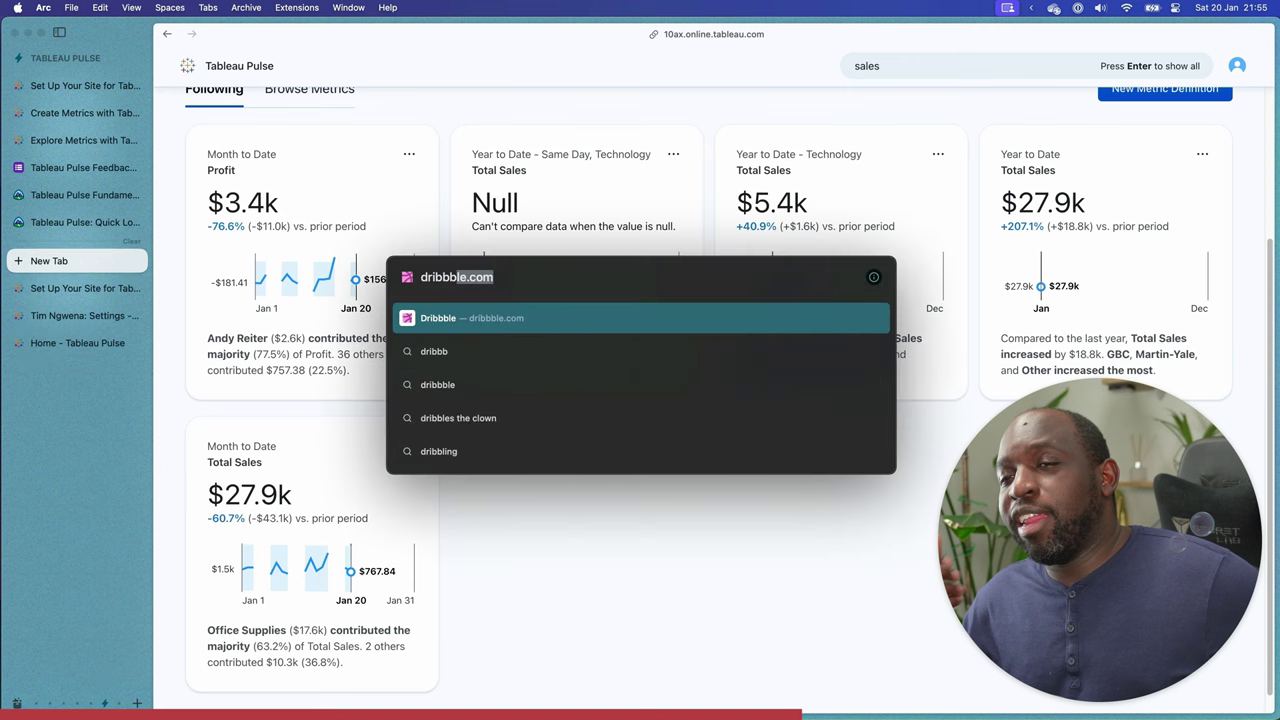
{"action": "key", "text": "Return"}
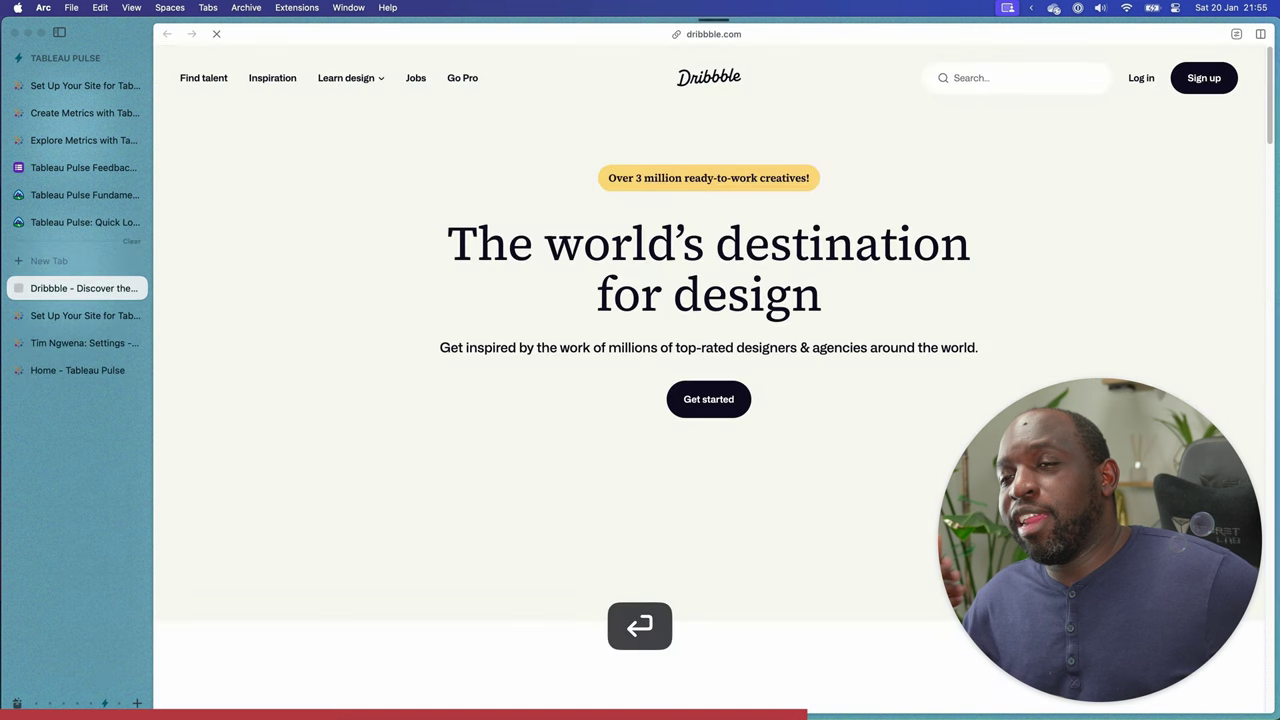
{"action": "left_click", "coordinate": [1031, 80]}
{"action": "type", "text": "analy"}
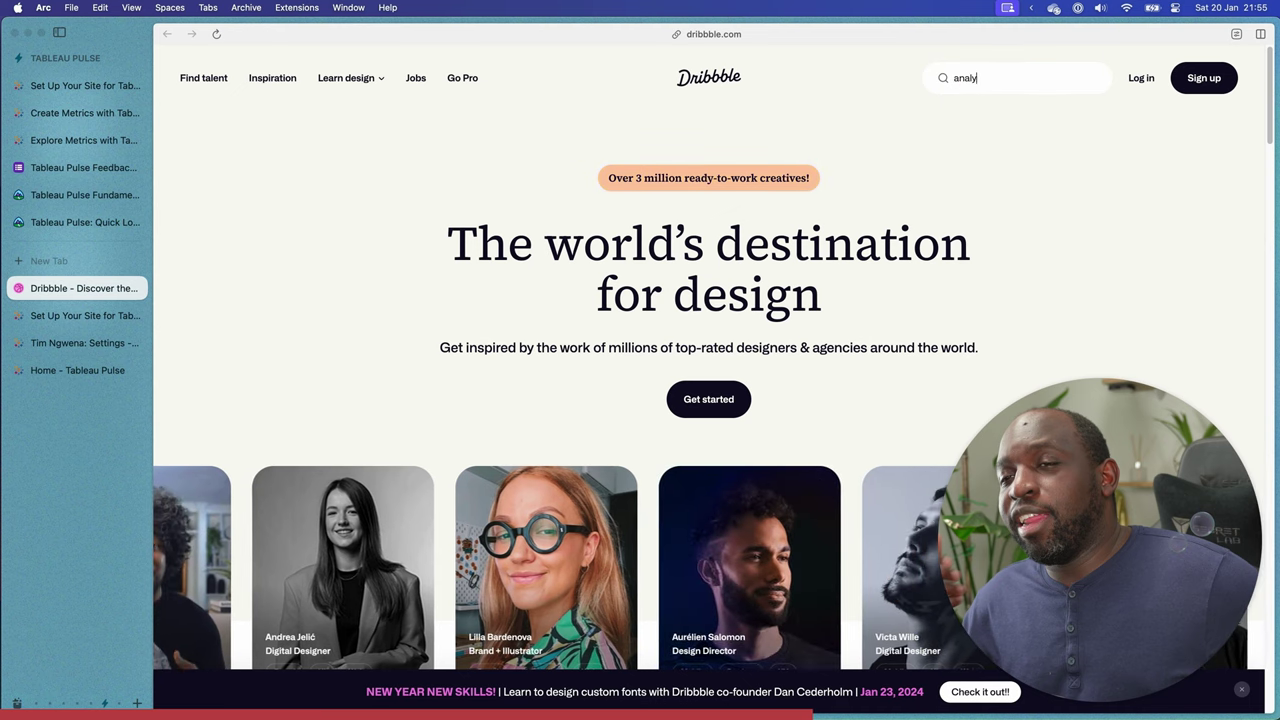
{"action": "type", "text": "tics cards"}
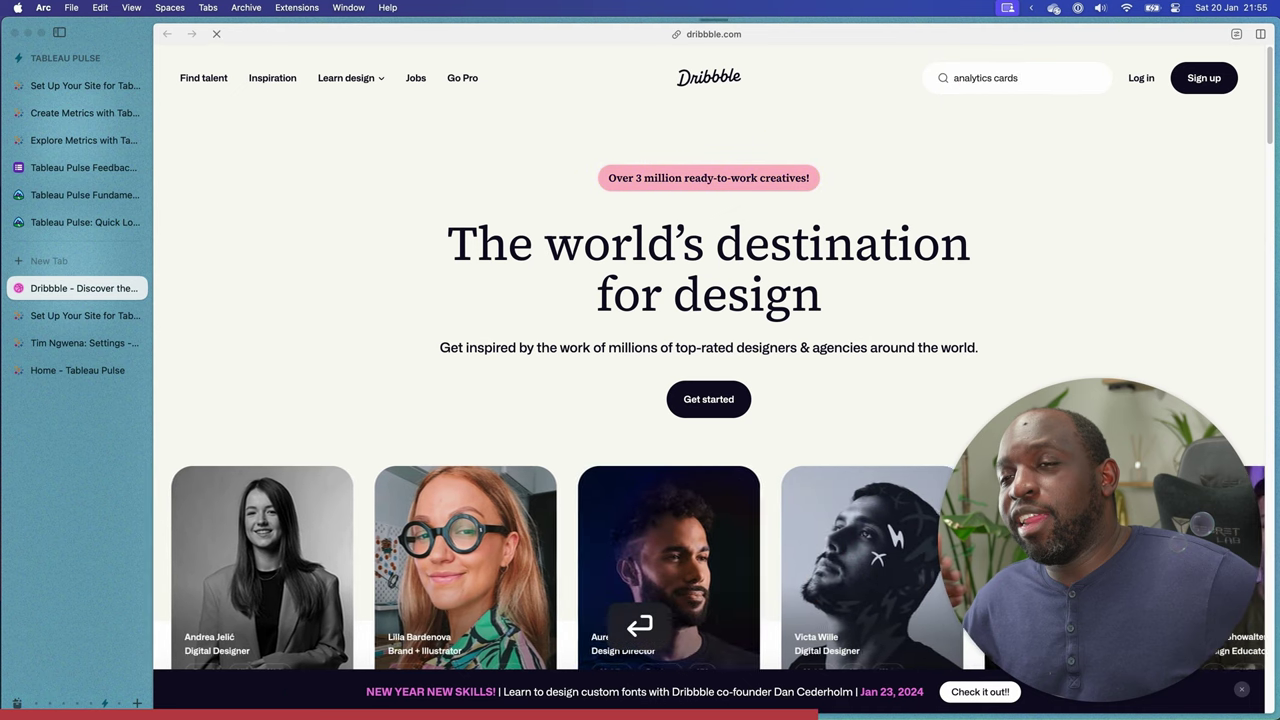
{"action": "key", "text": "Return"}
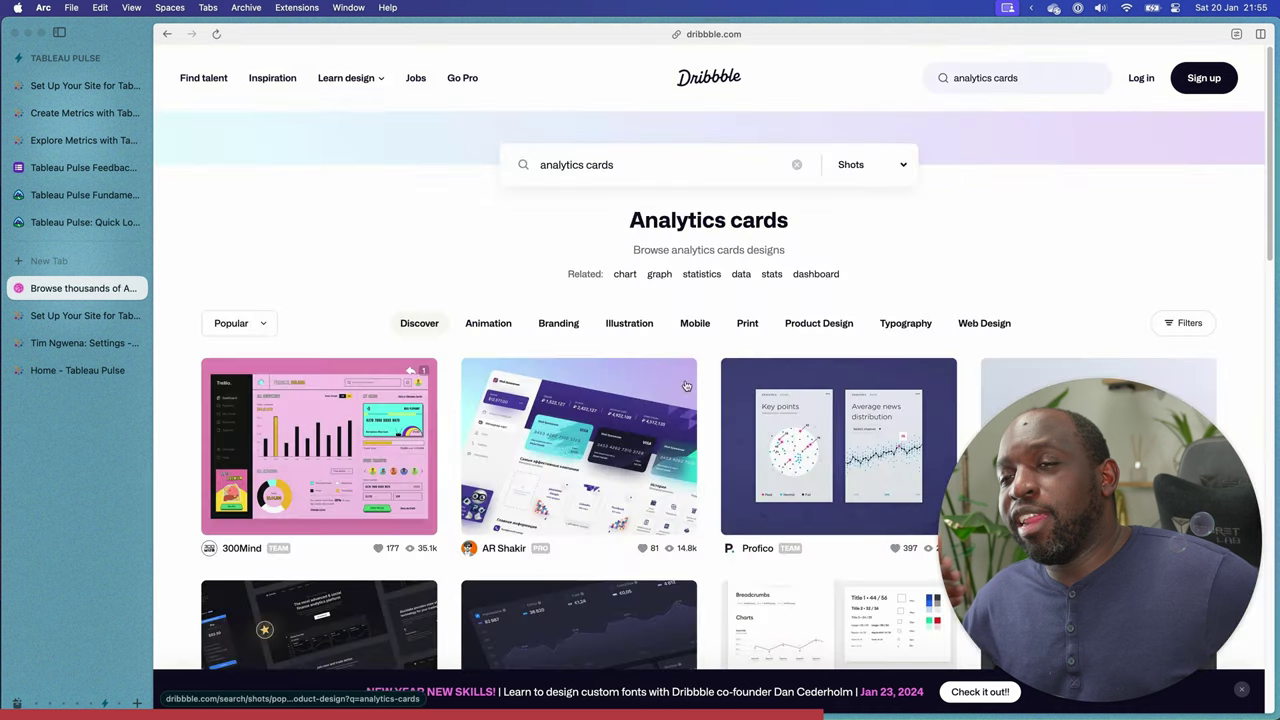
Look through the analytics cards designs and open the Business Analytics Cards shot in a separate tab.
{"action": "scroll", "coordinate": [697, 400], "scroll_direction": "down", "scroll_amount": 3}
{"action": "scroll", "coordinate": [650, 400], "scroll_direction": "down", "scroll_amount": 5}
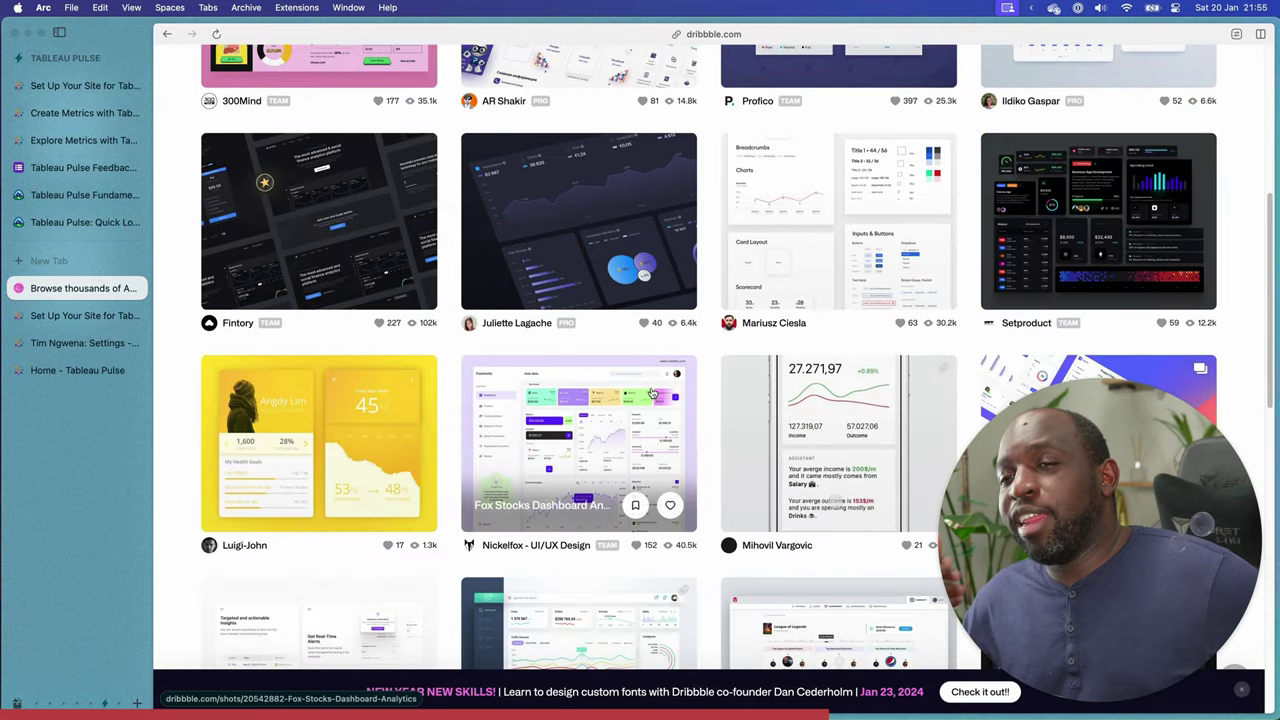
{"action": "scroll", "coordinate": [650, 395], "scroll_direction": "down", "scroll_amount": 5}
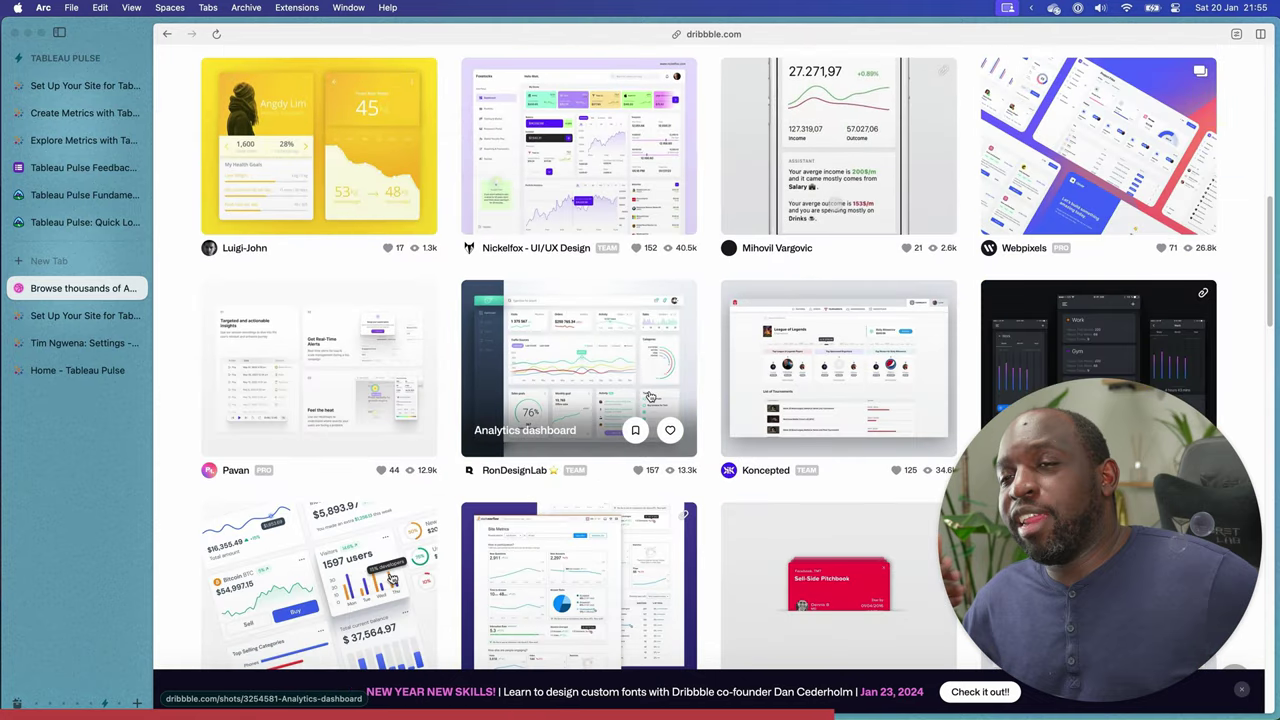
{"action": "scroll", "coordinate": [650, 397], "scroll_direction": "down", "scroll_amount": 1}
{"action": "scroll", "coordinate": [650, 397], "scroll_direction": "down", "scroll_amount": 2}
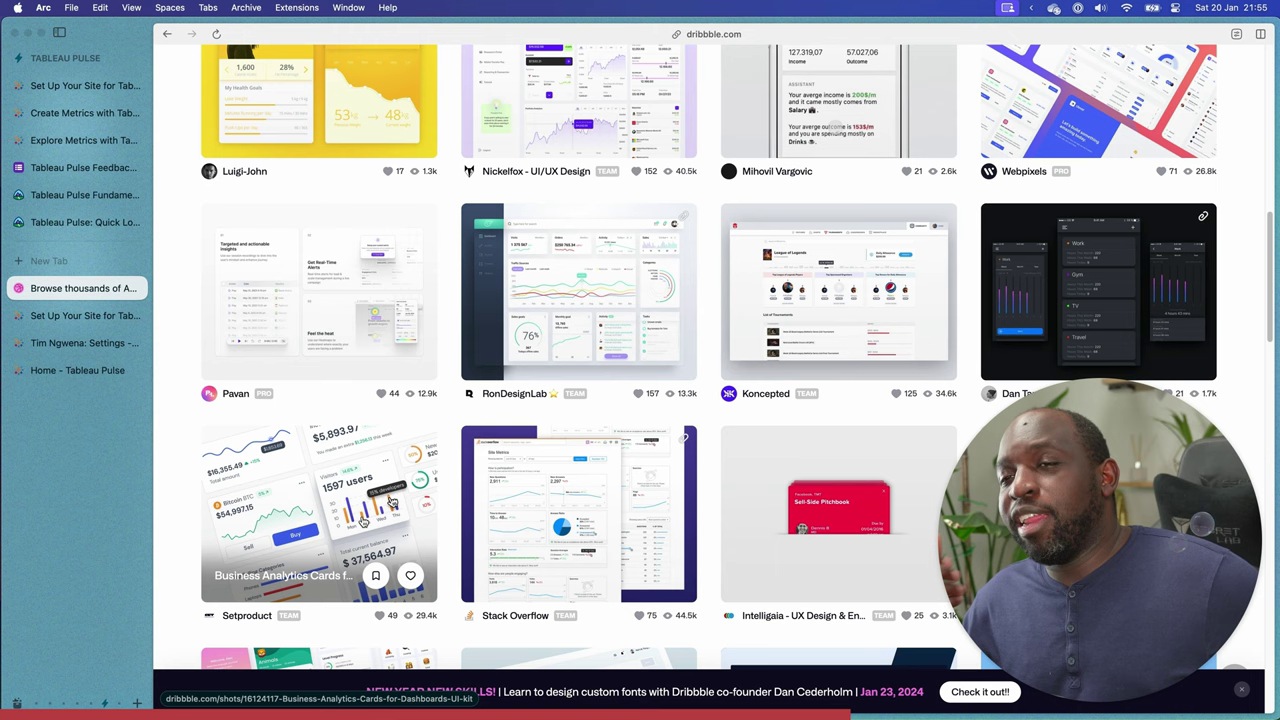
{"action": "left_click", "coordinate": [392, 500], "text": "super"}
Skim the remaining analytics cards designs and search Dribbble for "chart types".
{"action": "scroll", "coordinate": [392, 500], "scroll_direction": "down", "scroll_amount": 10}
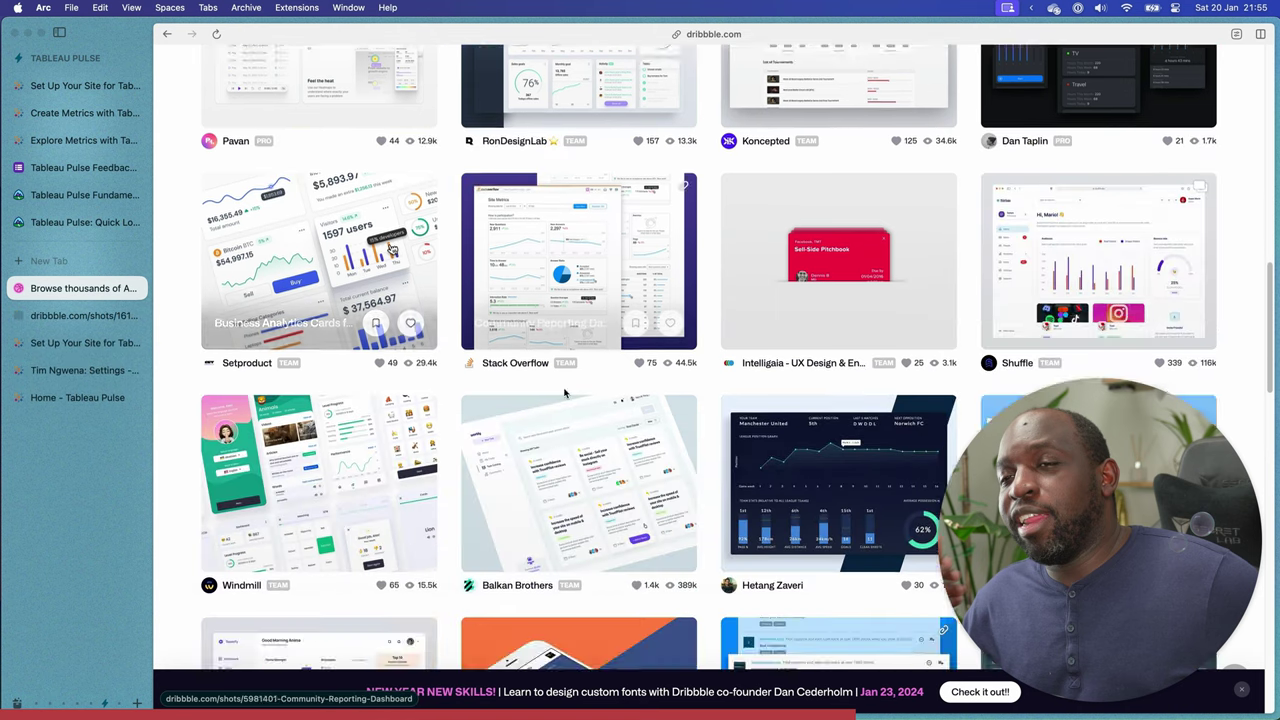
{"action": "scroll", "coordinate": [567, 397], "scroll_direction": "down", "scroll_amount": 18}
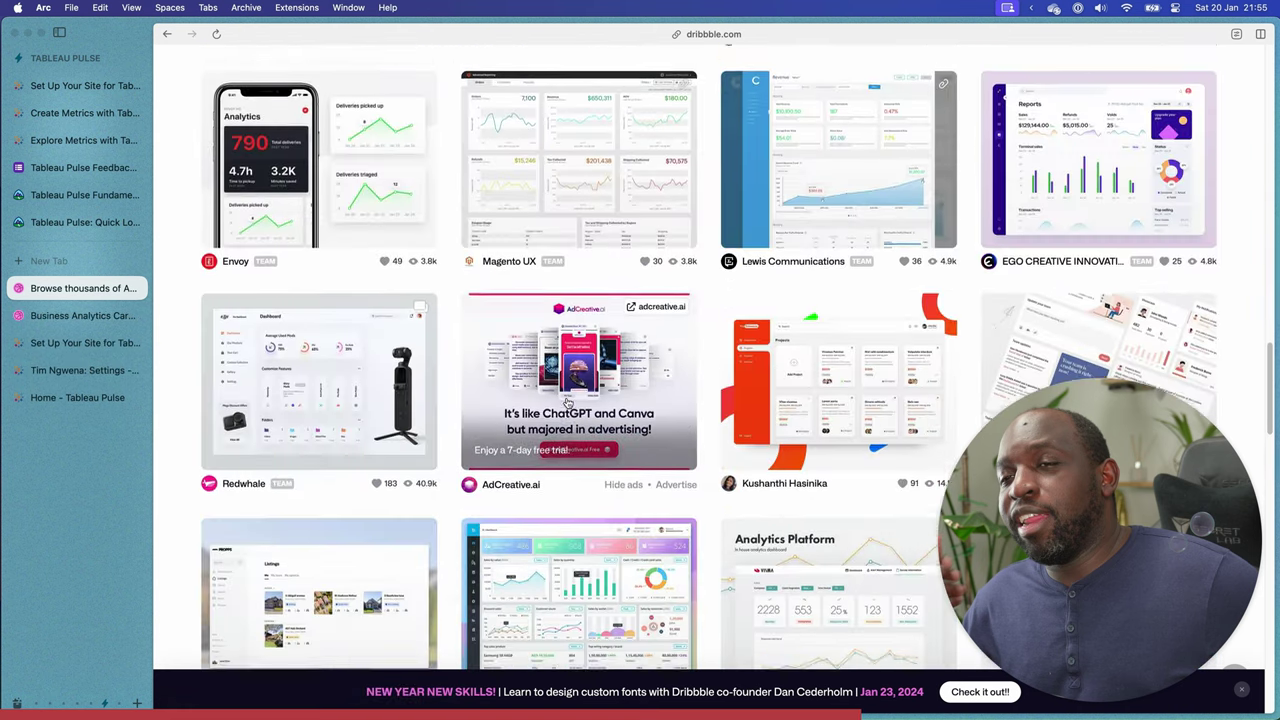
{"action": "scroll", "coordinate": [567, 403], "scroll_direction": "down", "scroll_amount": 8}
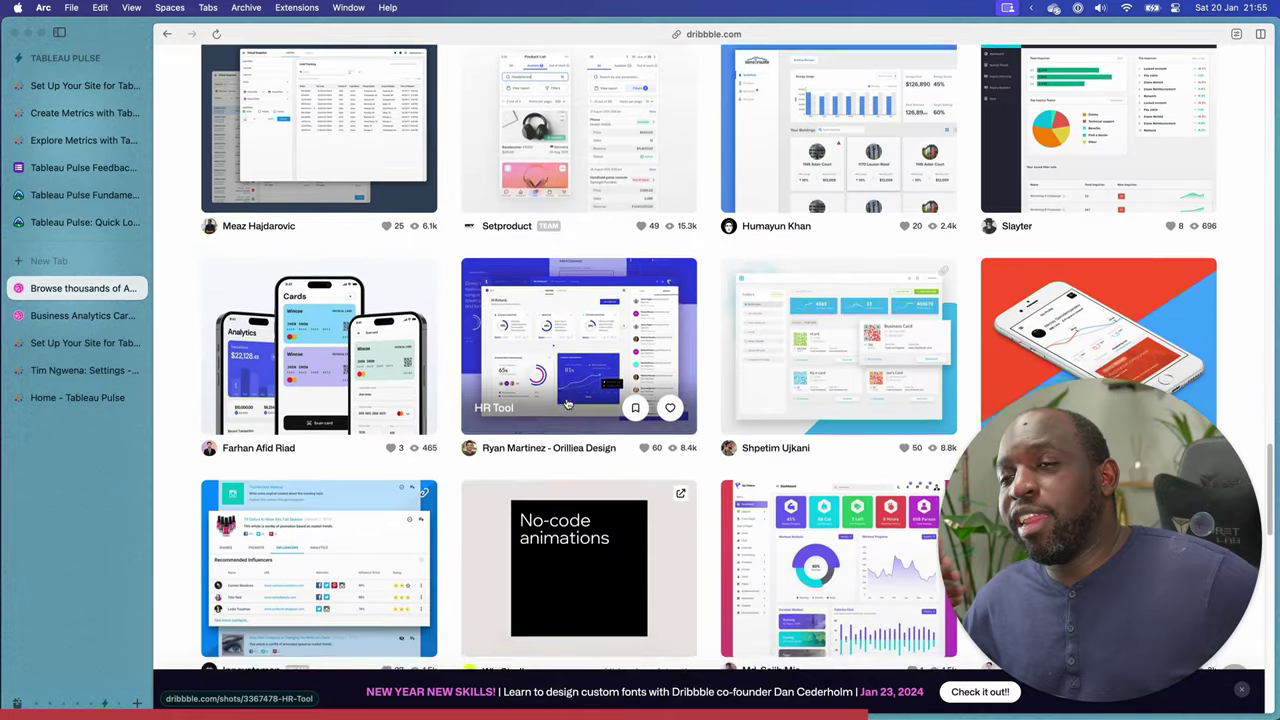
{"action": "scroll", "coordinate": [567, 403], "scroll_direction": "up", "scroll_amount": 20}
{"action": "triple_click", "coordinate": [990, 78]}
{"action": "type", "text": "chart types"}
{"action": "key", "text": "Return"}
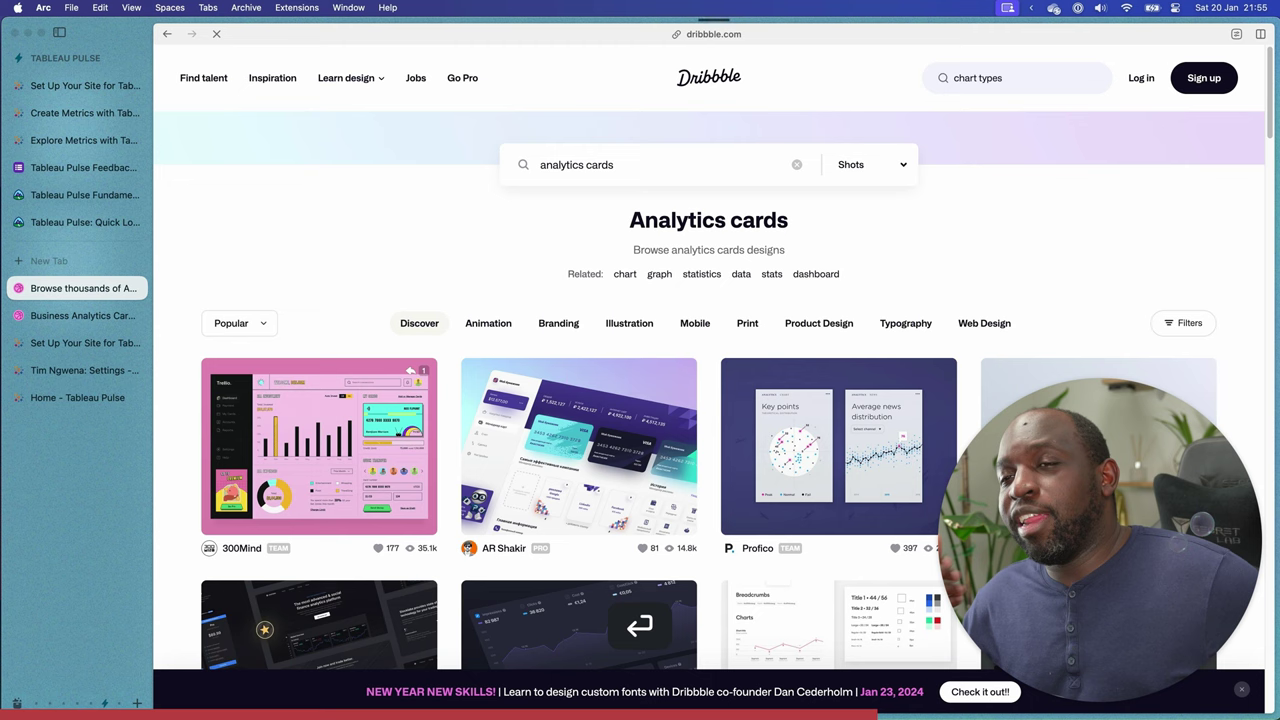
Look through the chart types designs and open the Line charts collection shot in a separate tab.
{"action": "scroll", "coordinate": [680, 345], "scroll_direction": "down", "scroll_amount": 10}
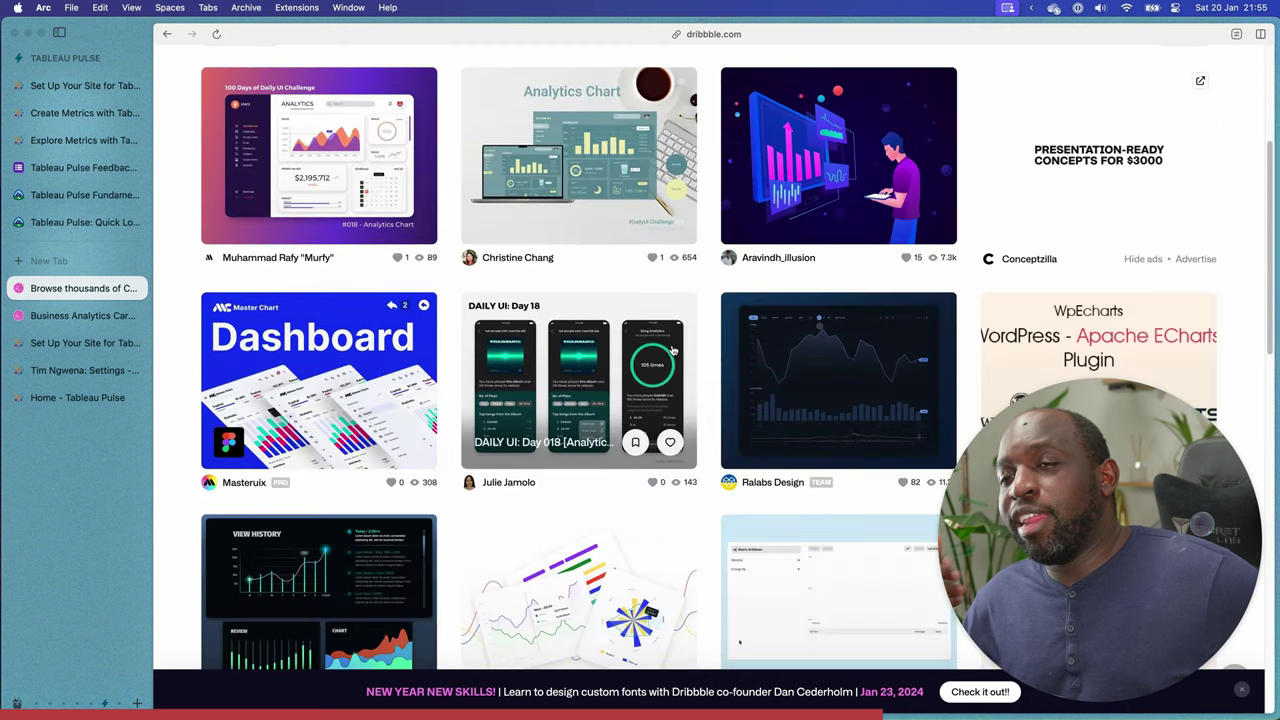
{"action": "scroll", "coordinate": [673, 350], "scroll_direction": "down", "scroll_amount": 10}
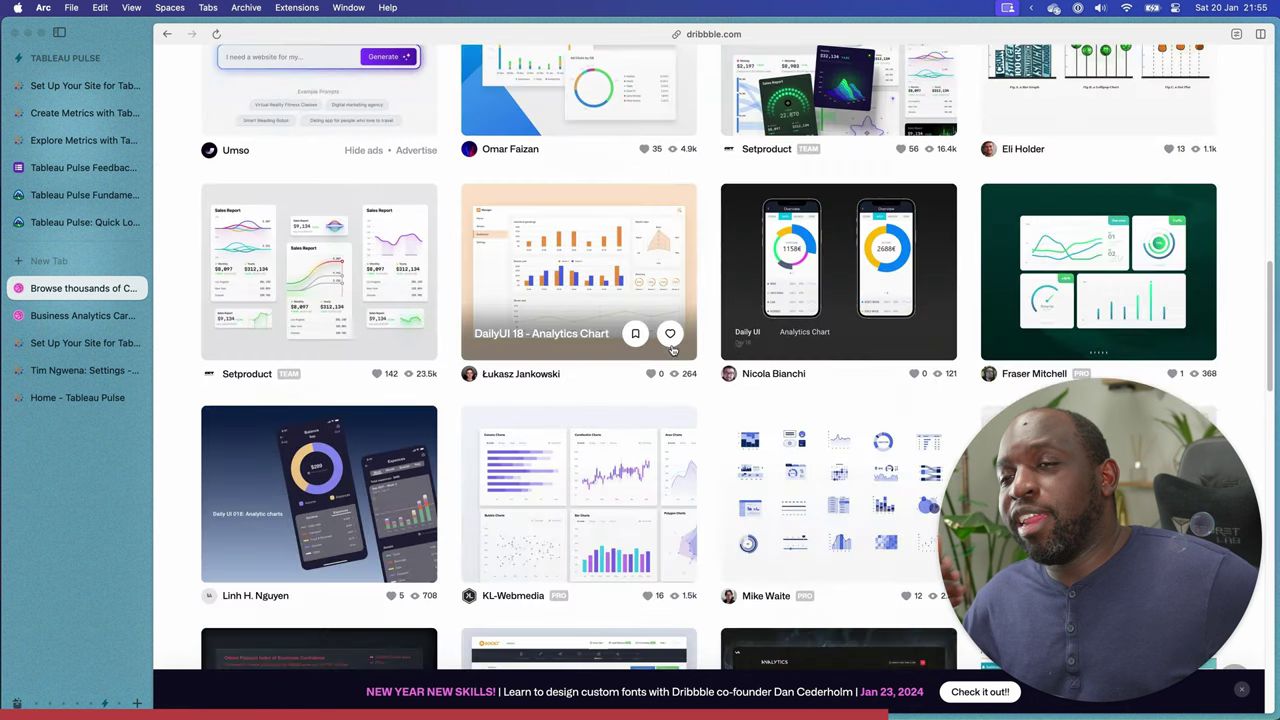
{"action": "left_click", "coordinate": [345, 235], "text": "super"}
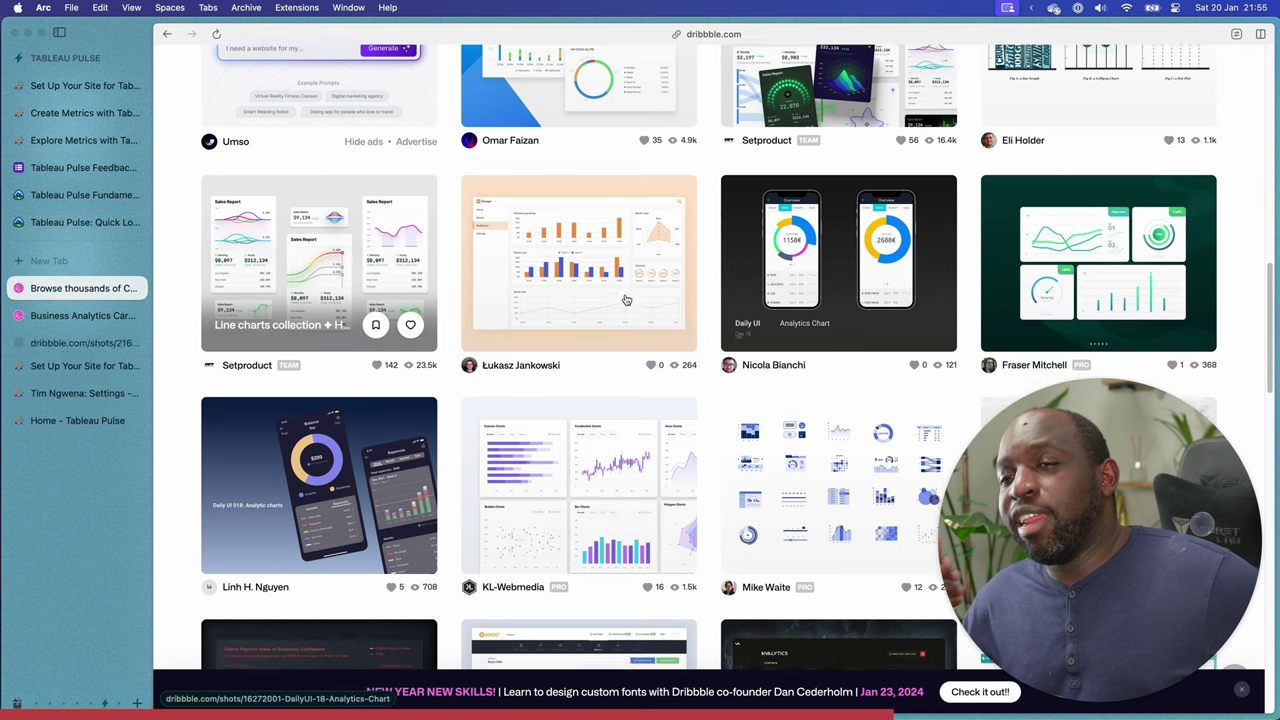
Browse further chart designs and open the "Exploration of the charts & widgets for data visualization" shot.
{"action": "scroll", "coordinate": [627, 302], "scroll_direction": "down", "scroll_amount": 5}
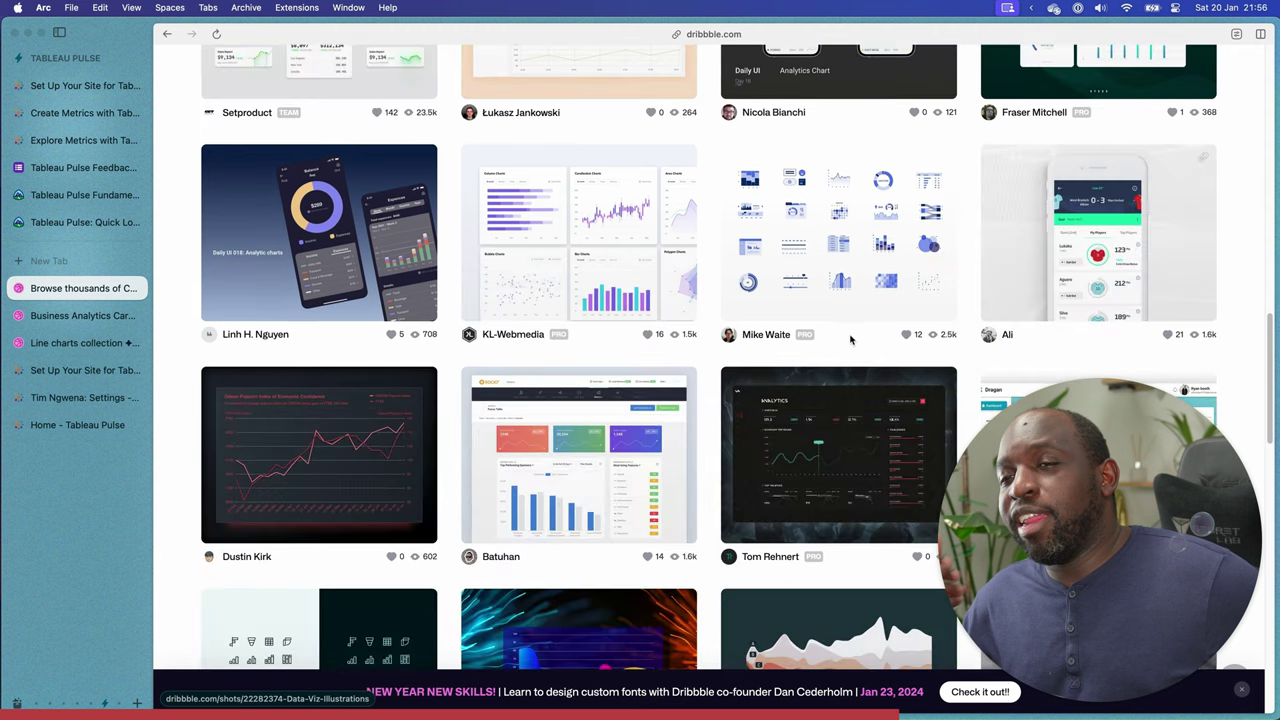
{"action": "scroll", "coordinate": [852, 344], "scroll_direction": "down", "scroll_amount": 1}
{"action": "scroll", "coordinate": [852, 344], "scroll_direction": "down", "scroll_amount": 17}
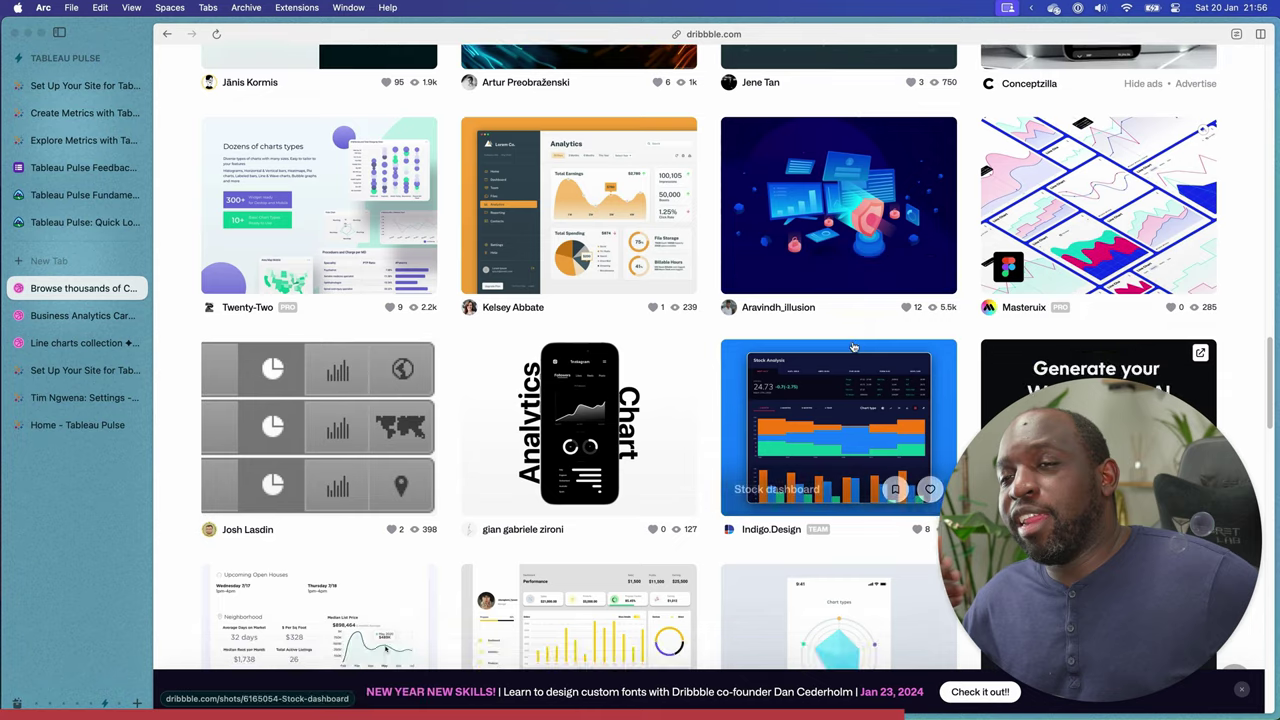
{"action": "scroll", "coordinate": [852, 344], "scroll_direction": "down", "scroll_amount": 12}
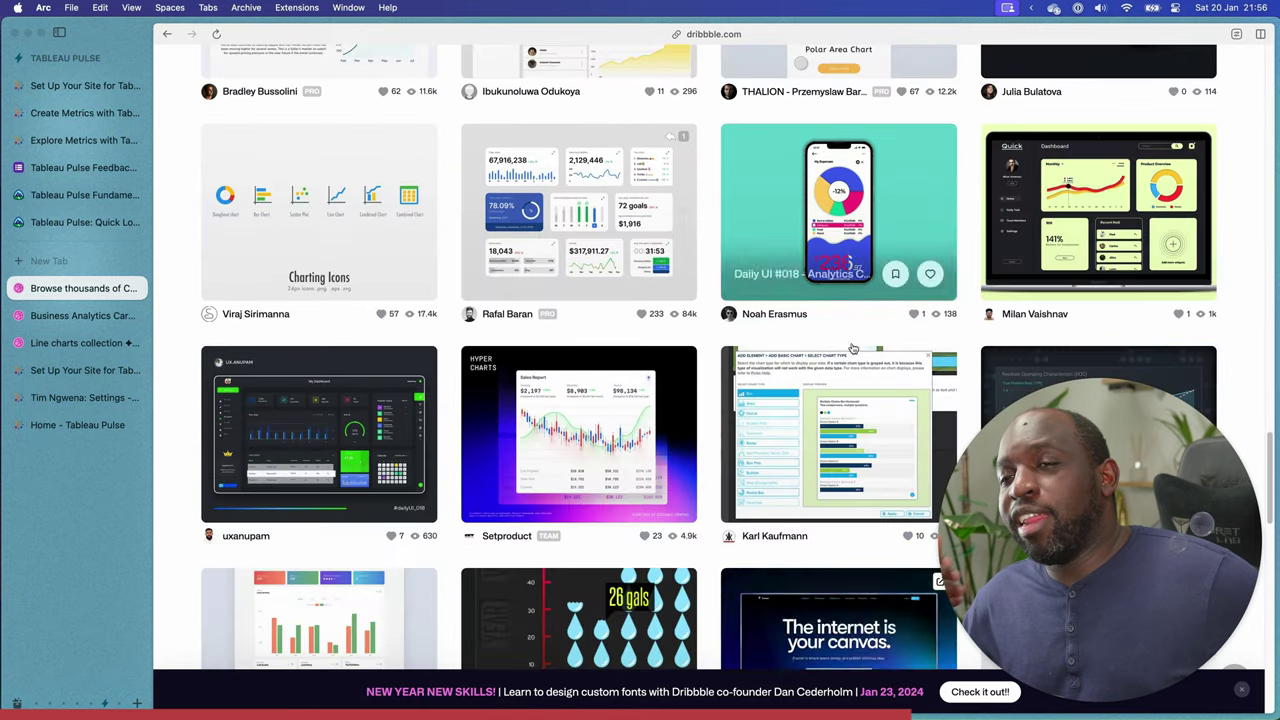
{"action": "left_click", "coordinate": [571, 180]}
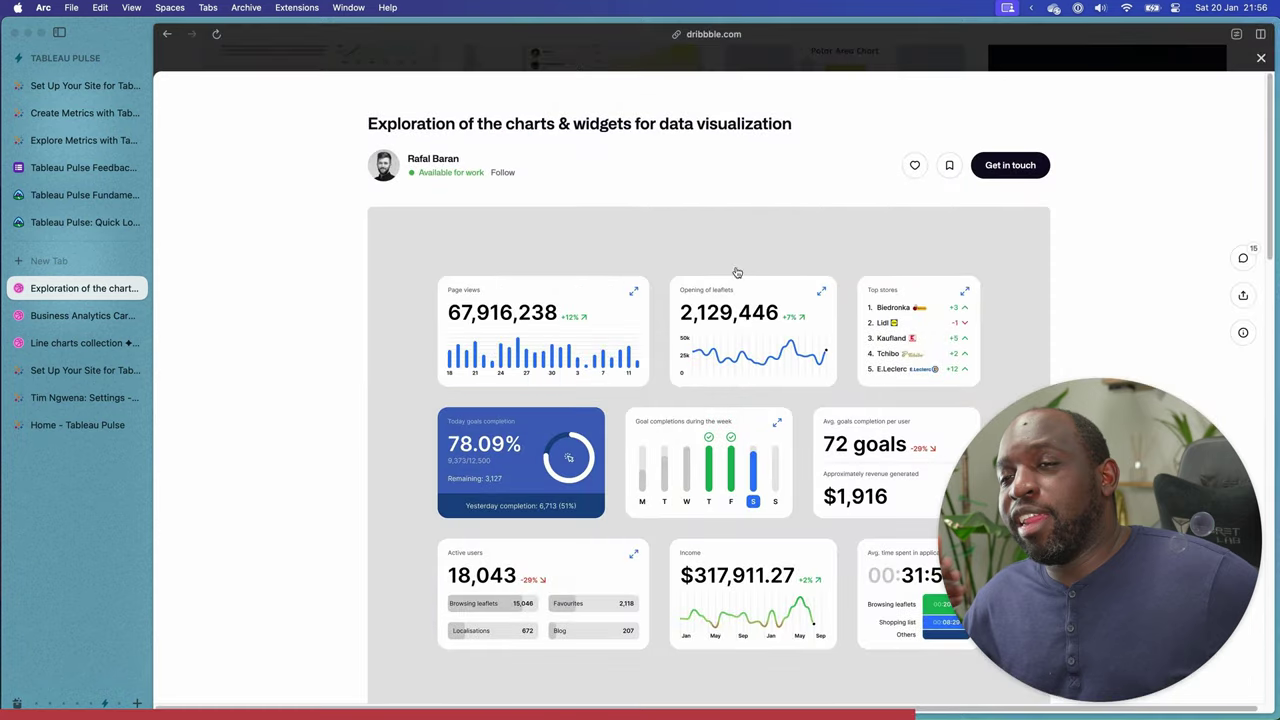
Examine the widget cards in the charts and widgets exploration shot and return to the chart types results.
{"action": "scroll", "coordinate": [660, 254], "scroll_direction": "down", "scroll_amount": 2}
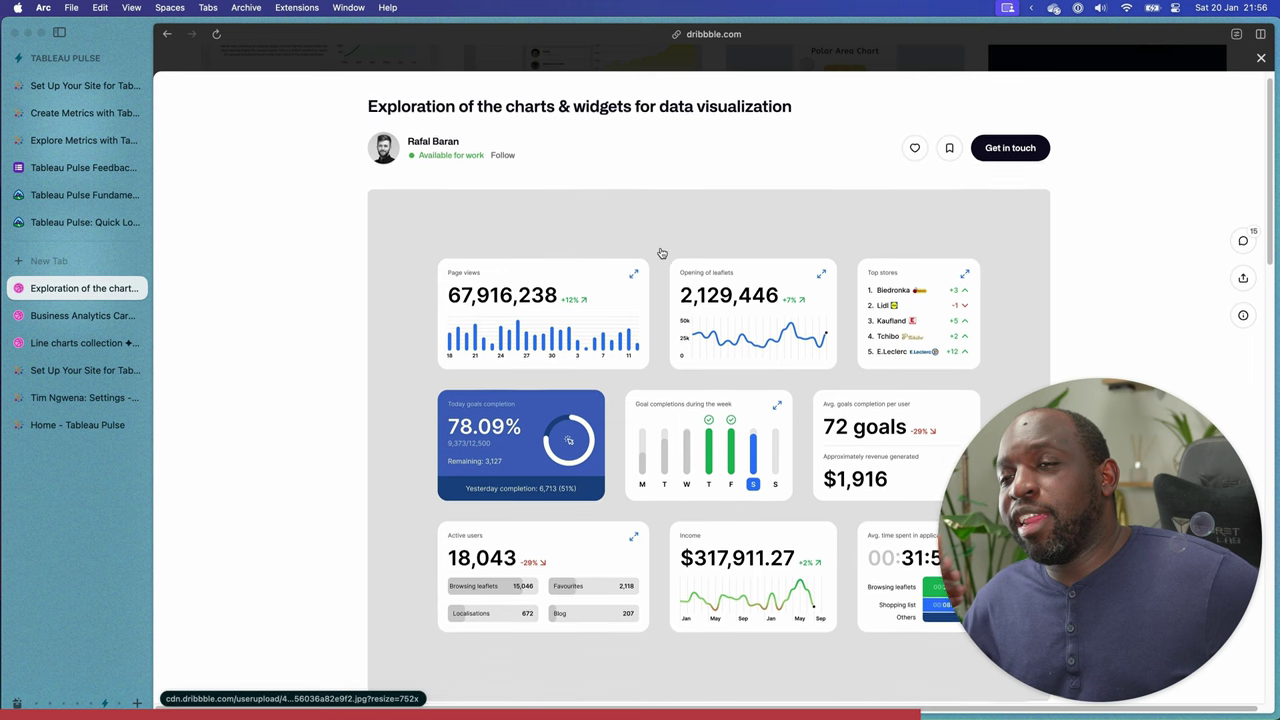
{"action": "scroll", "coordinate": [660, 254], "scroll_direction": "down", "scroll_amount": 5}
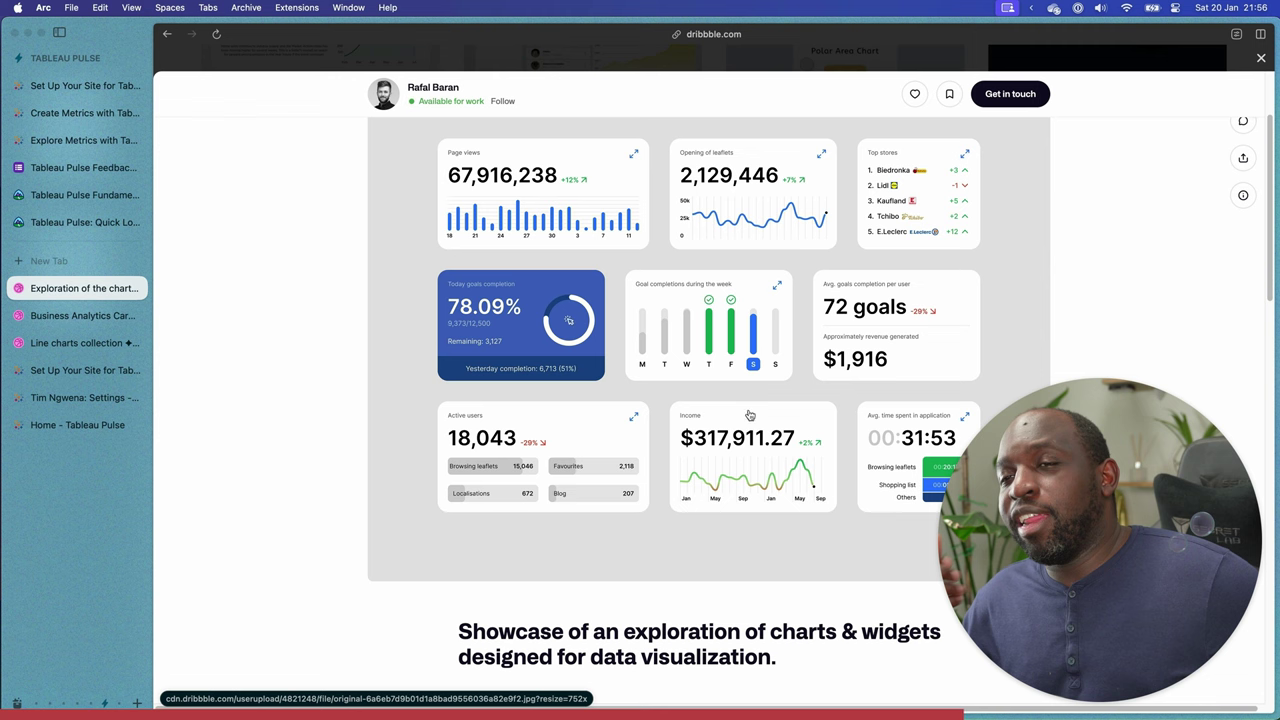
{"action": "scroll", "coordinate": [708, 387], "scroll_direction": "down", "scroll_amount": 3}
{"action": "scroll", "coordinate": [708, 387], "scroll_direction": "up", "scroll_amount": 4}
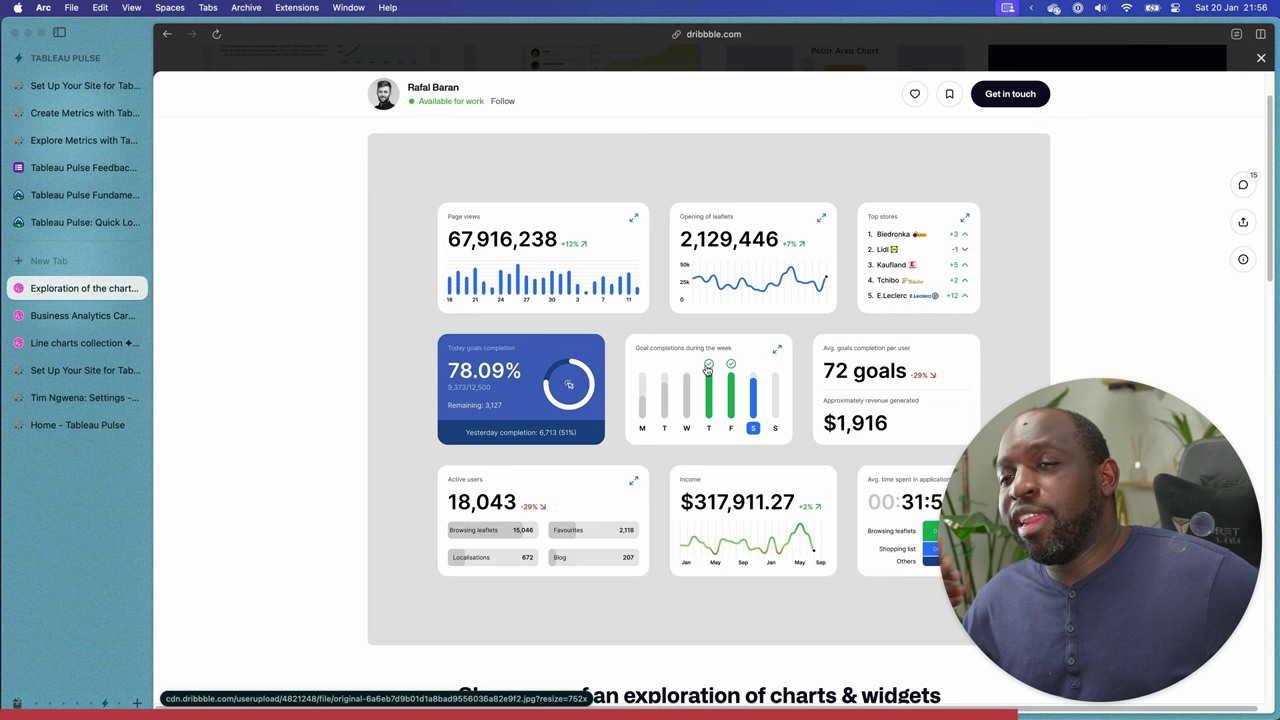
{"action": "scroll", "coordinate": [708, 368], "scroll_direction": "down", "scroll_amount": 10}
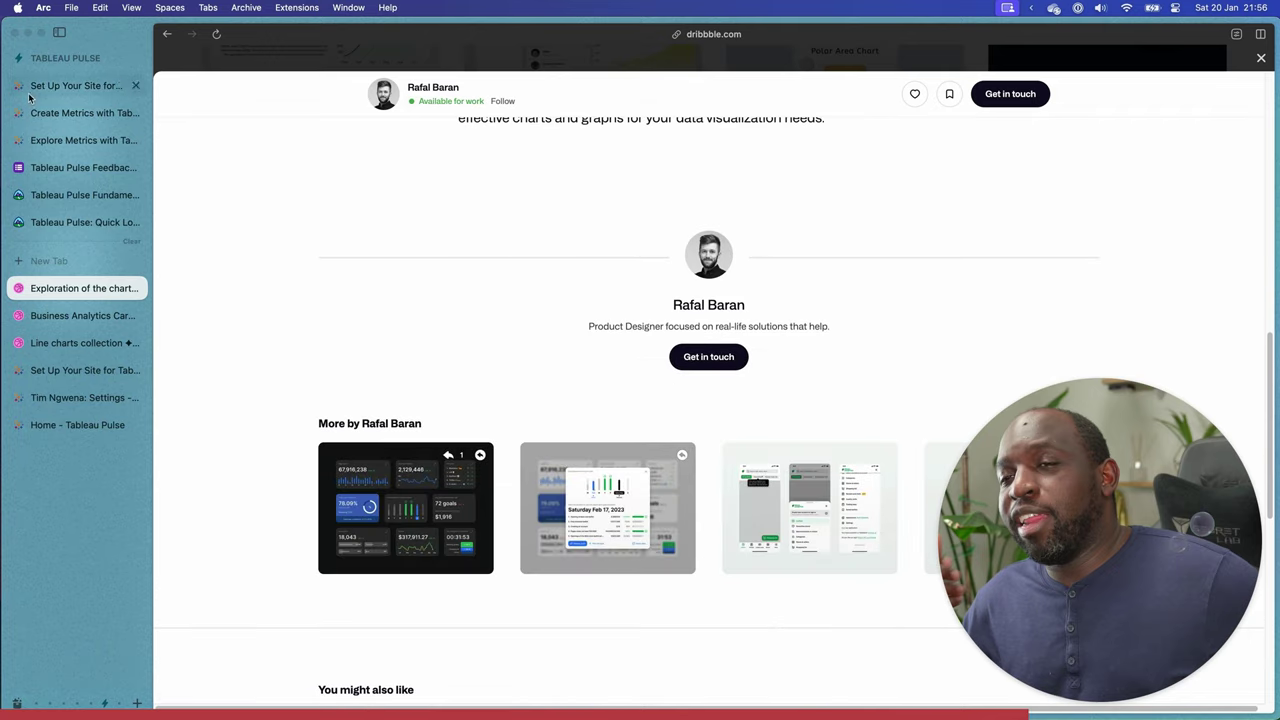
{"action": "left_click", "coordinate": [170, 37]}
Browse further down the chart types designs and open the free Chart Library UI kit shot.
{"action": "scroll", "coordinate": [645, 300], "scroll_direction": "down", "scroll_amount": 6}
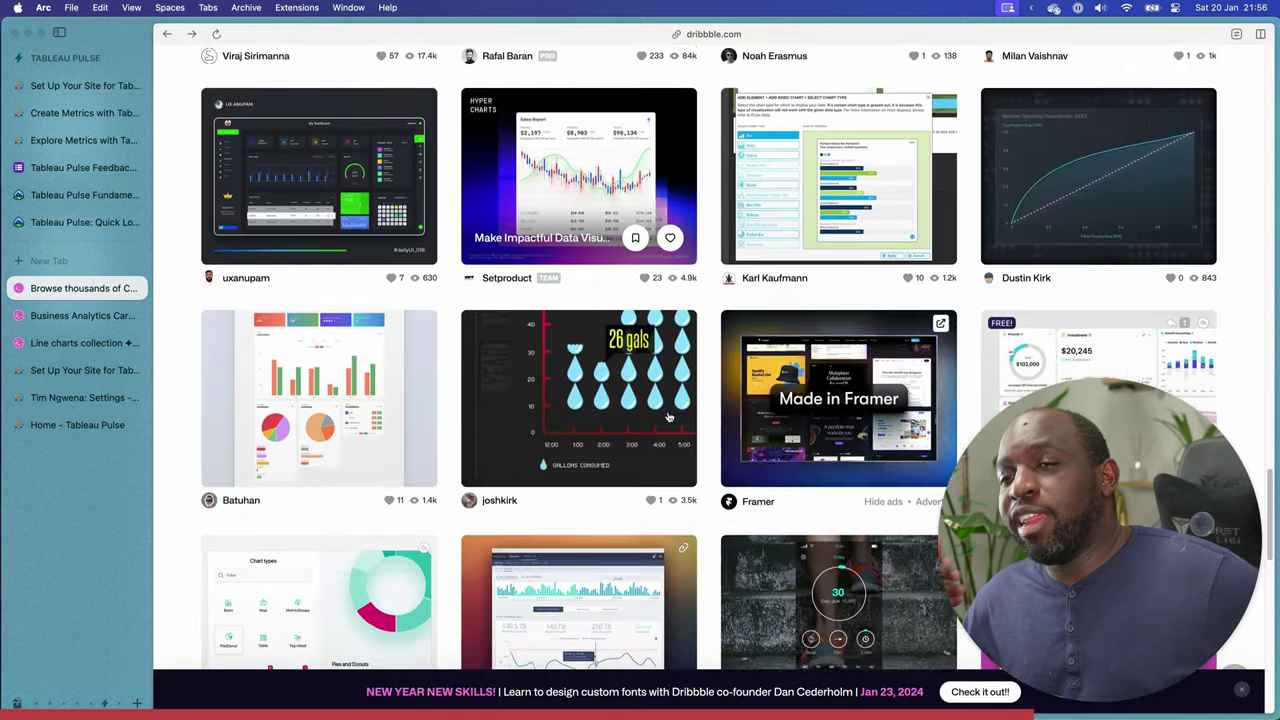
{"action": "scroll", "coordinate": [669, 414], "scroll_direction": "down", "scroll_amount": 4}
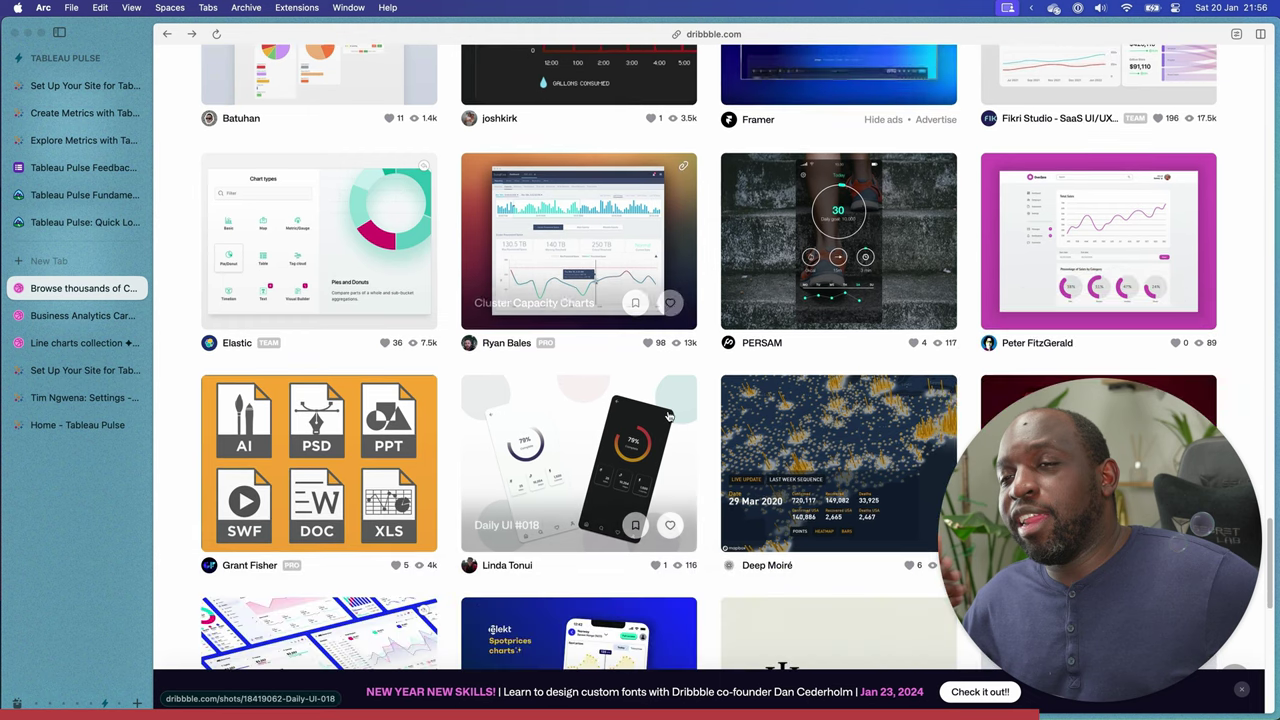
{"action": "scroll", "coordinate": [669, 414], "scroll_direction": "down", "scroll_amount": 4}
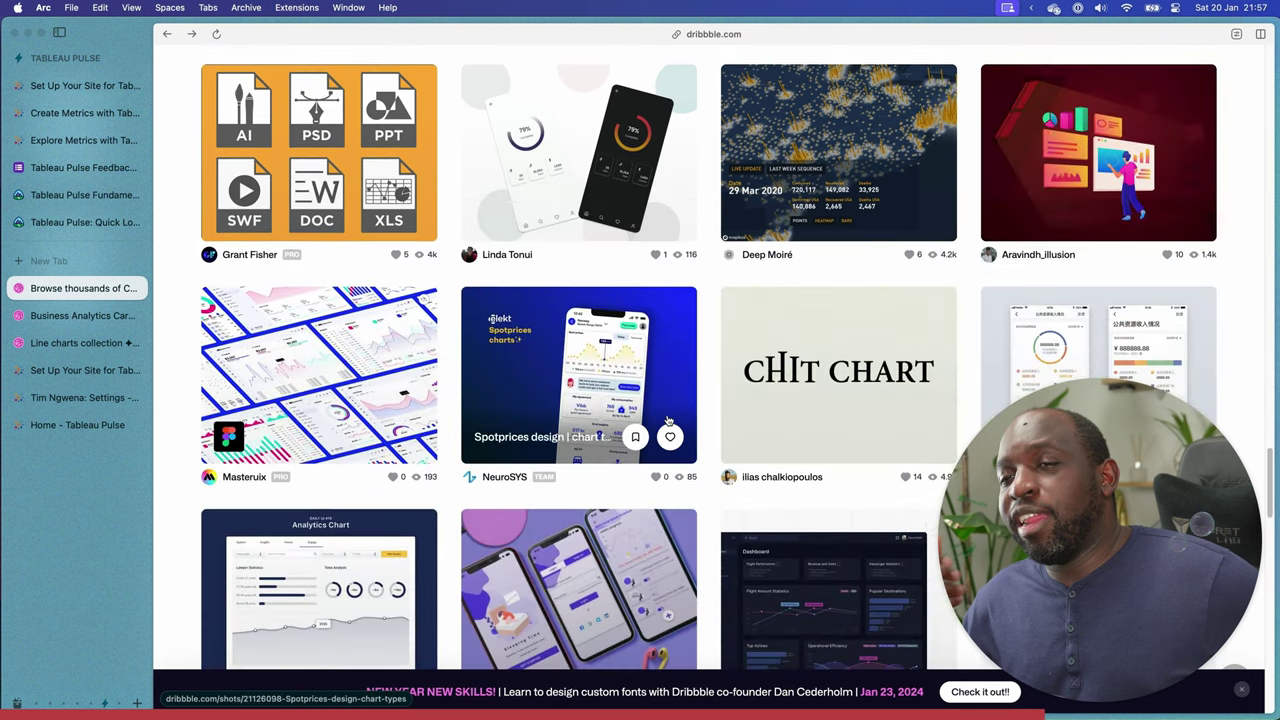
{"action": "scroll", "coordinate": [669, 414], "scroll_direction": "down", "scroll_amount": 3}
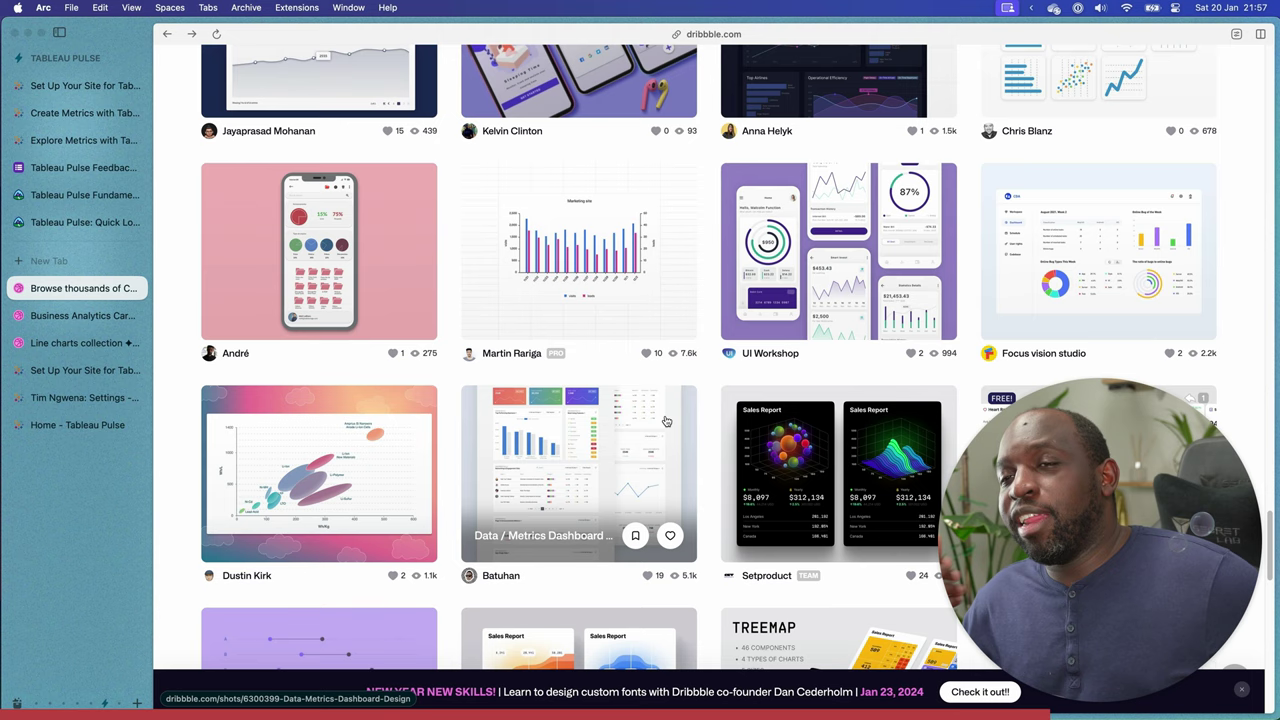
{"action": "scroll", "coordinate": [669, 413], "scroll_direction": "down", "scroll_amount": 1}
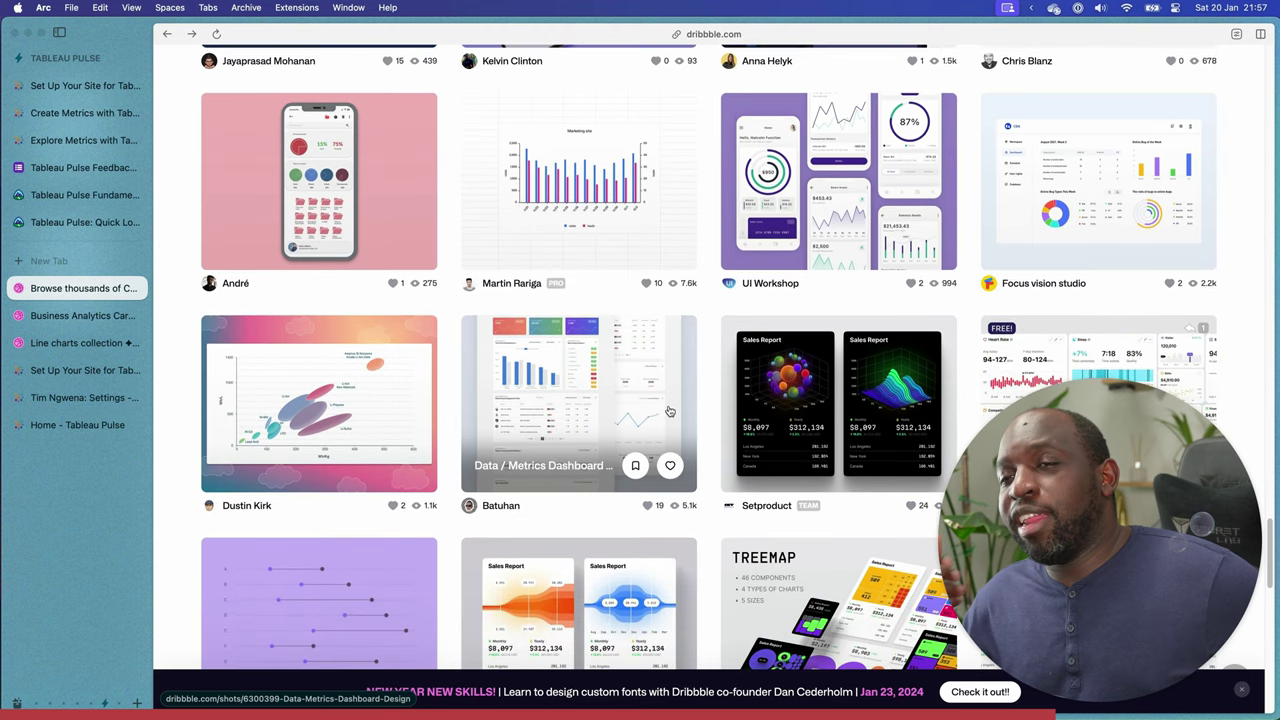
{"action": "scroll", "coordinate": [669, 412], "scroll_direction": "down", "scroll_amount": 2}
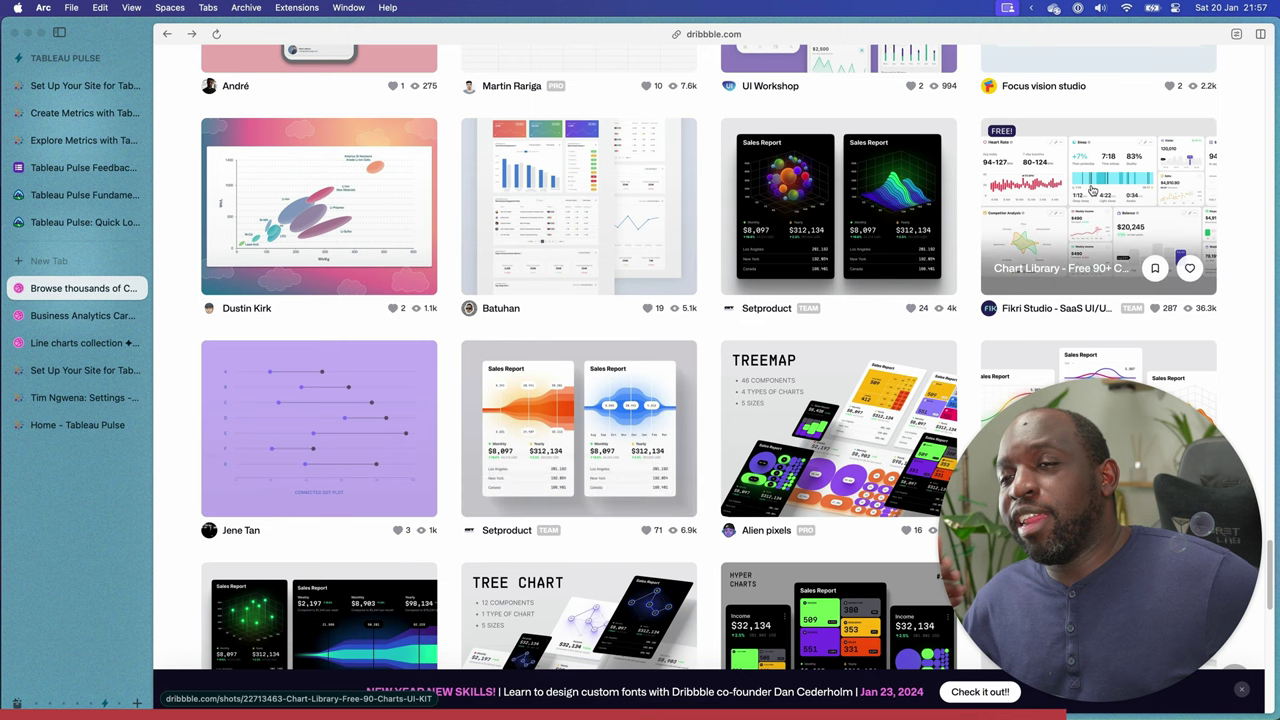
{"action": "left_click", "coordinate": [1060, 230]}
Examine the Chart Library shot, including its enlarged preview image, and return to the chart types results.
{"action": "scroll", "coordinate": [760, 340], "scroll_direction": "down", "scroll_amount": 3}
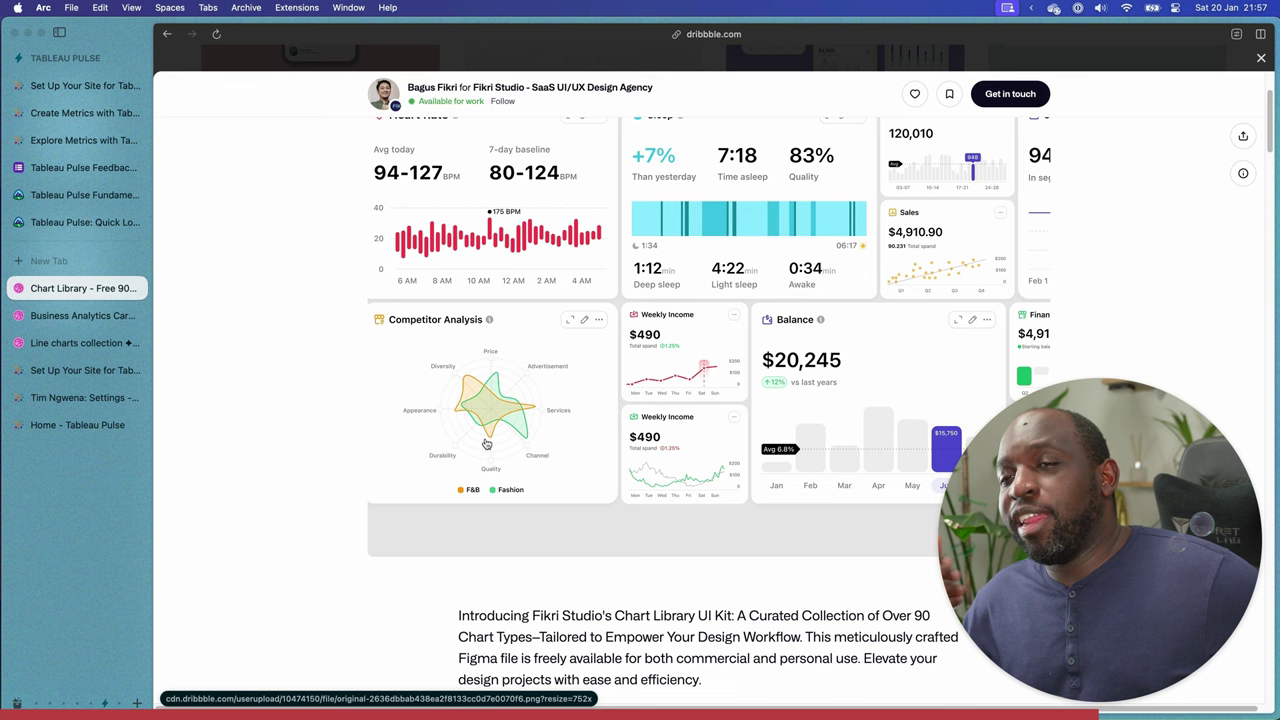
{"action": "scroll", "coordinate": [710, 324], "scroll_direction": "up", "scroll_amount": 2}
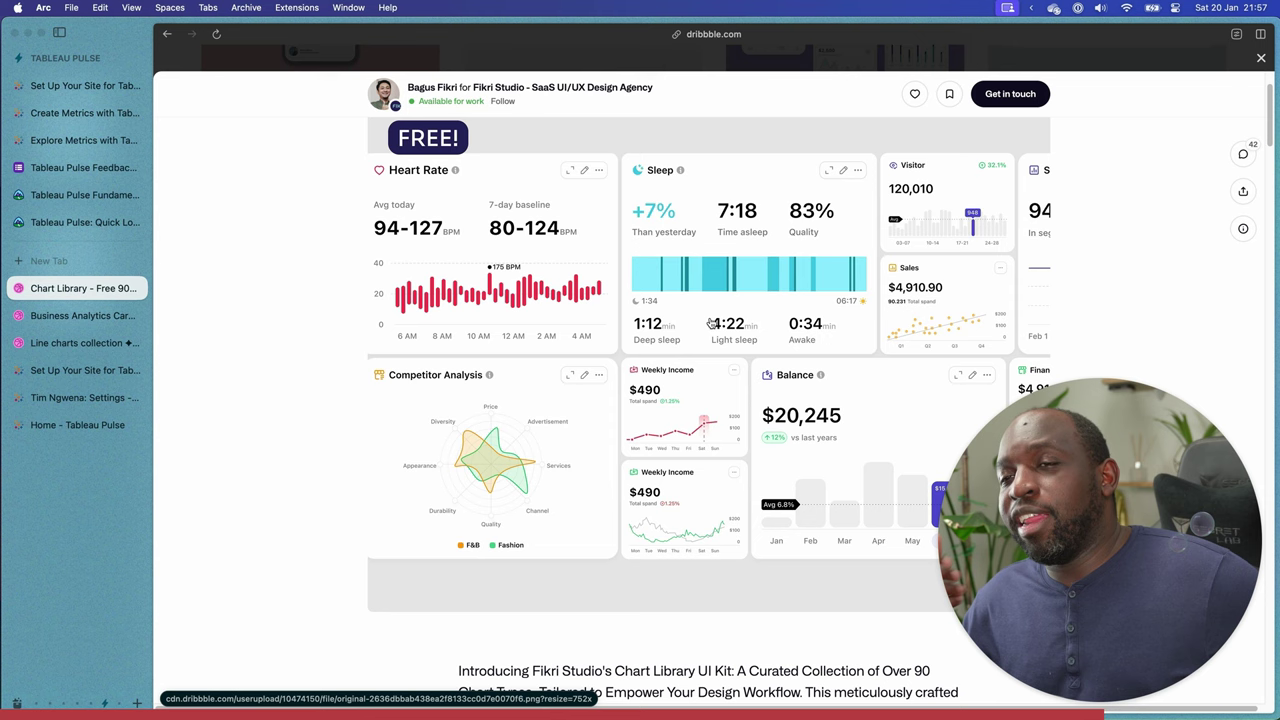
{"action": "left_click", "coordinate": [720, 287]}
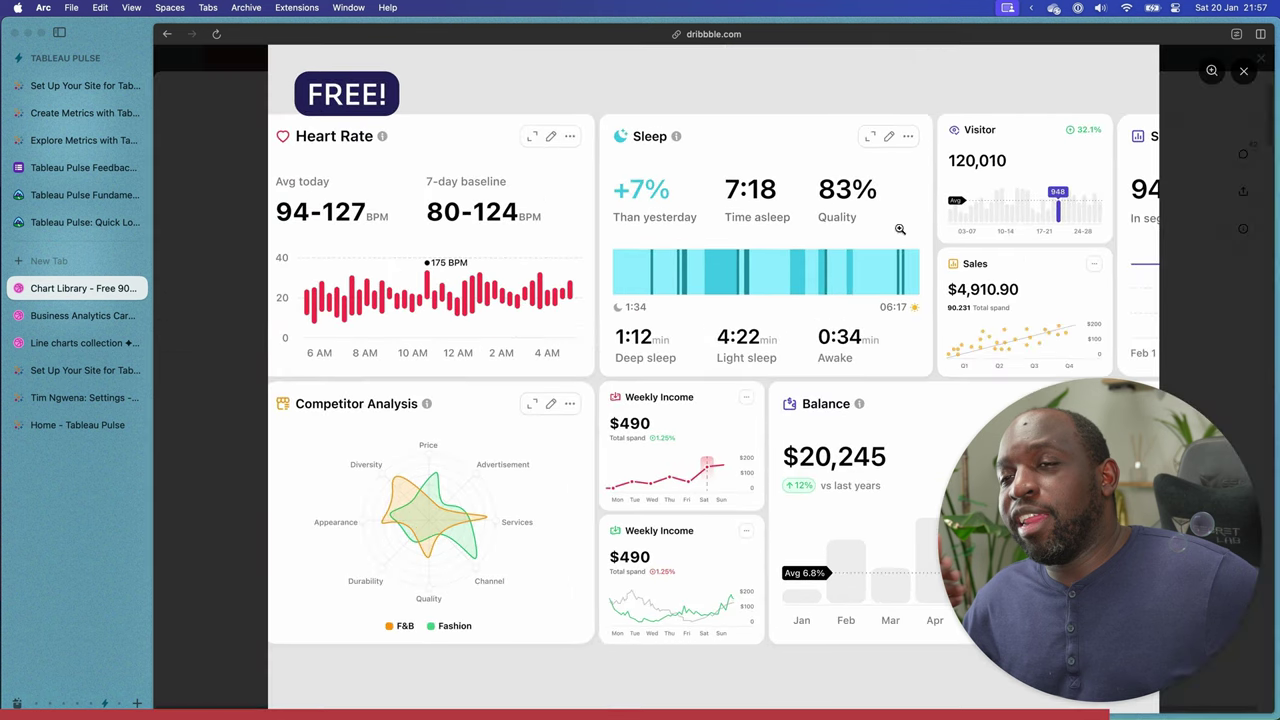
{"action": "left_click", "coordinate": [1243, 70]}
{"action": "scroll", "coordinate": [493, 295], "scroll_direction": "down", "scroll_amount": 5}
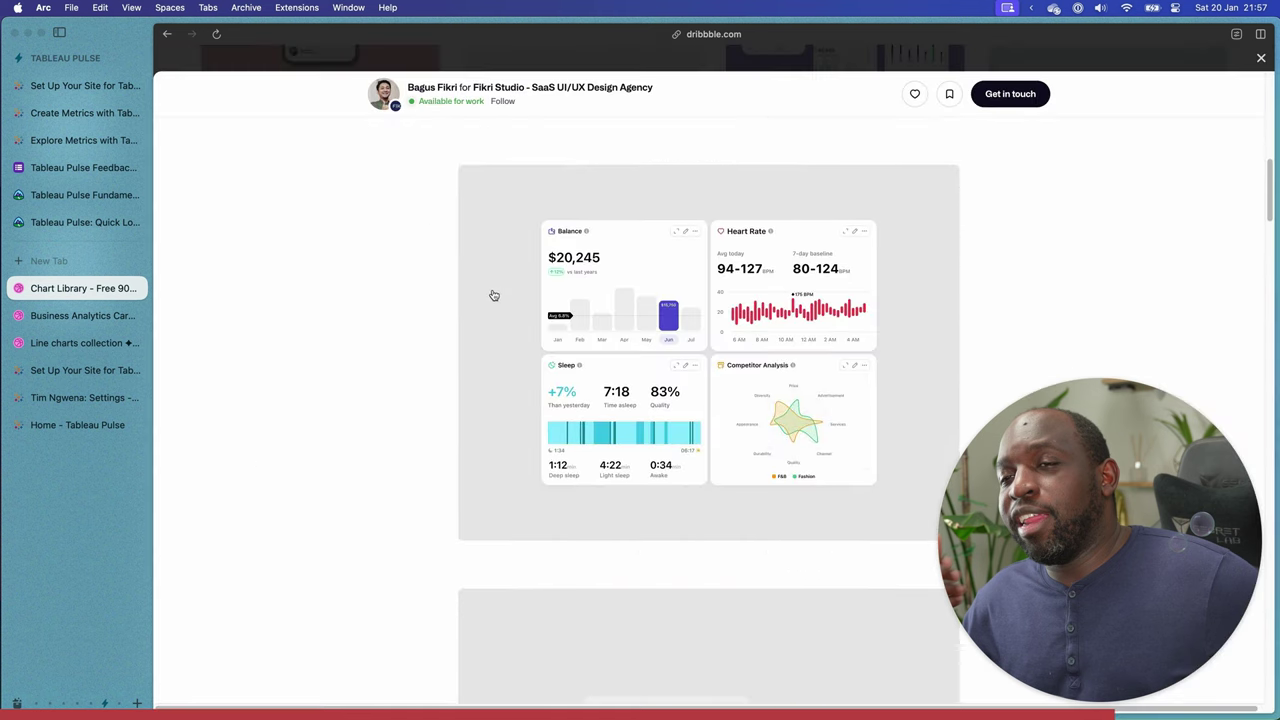
{"action": "left_click", "coordinate": [167, 33]}
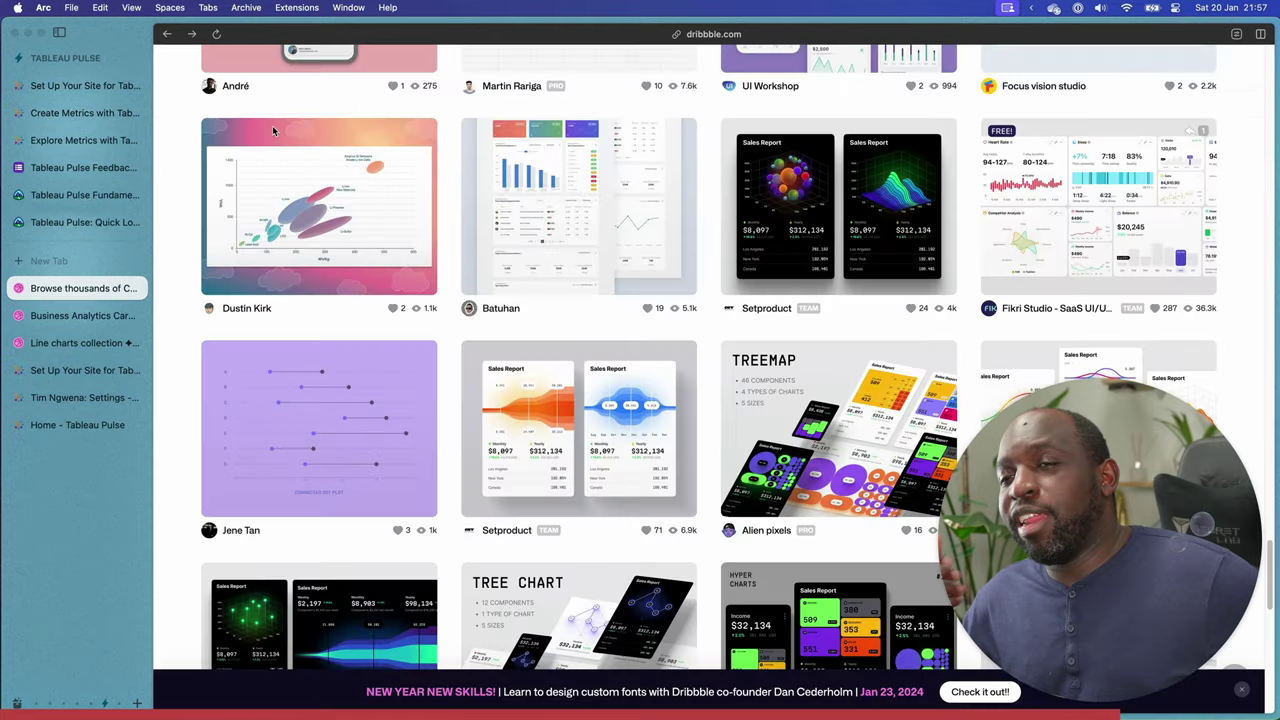
Look through the chart types results down to the end and back up for more chart design ideas.
{"action": "scroll", "coordinate": [640, 420], "scroll_direction": "down", "scroll_amount": 10}
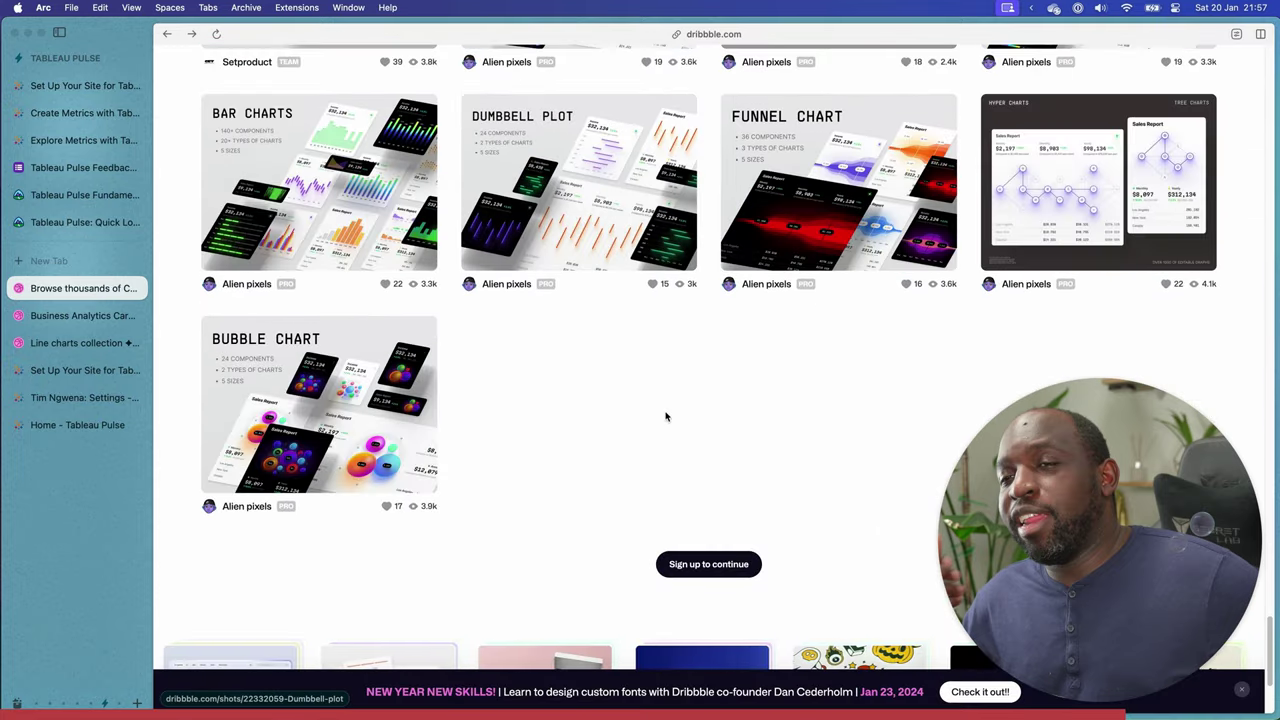
{"action": "scroll", "coordinate": [666, 417], "scroll_direction": "down", "scroll_amount": 10}
{"action": "scroll", "coordinate": [662, 417], "scroll_direction": "up", "scroll_amount": 4}
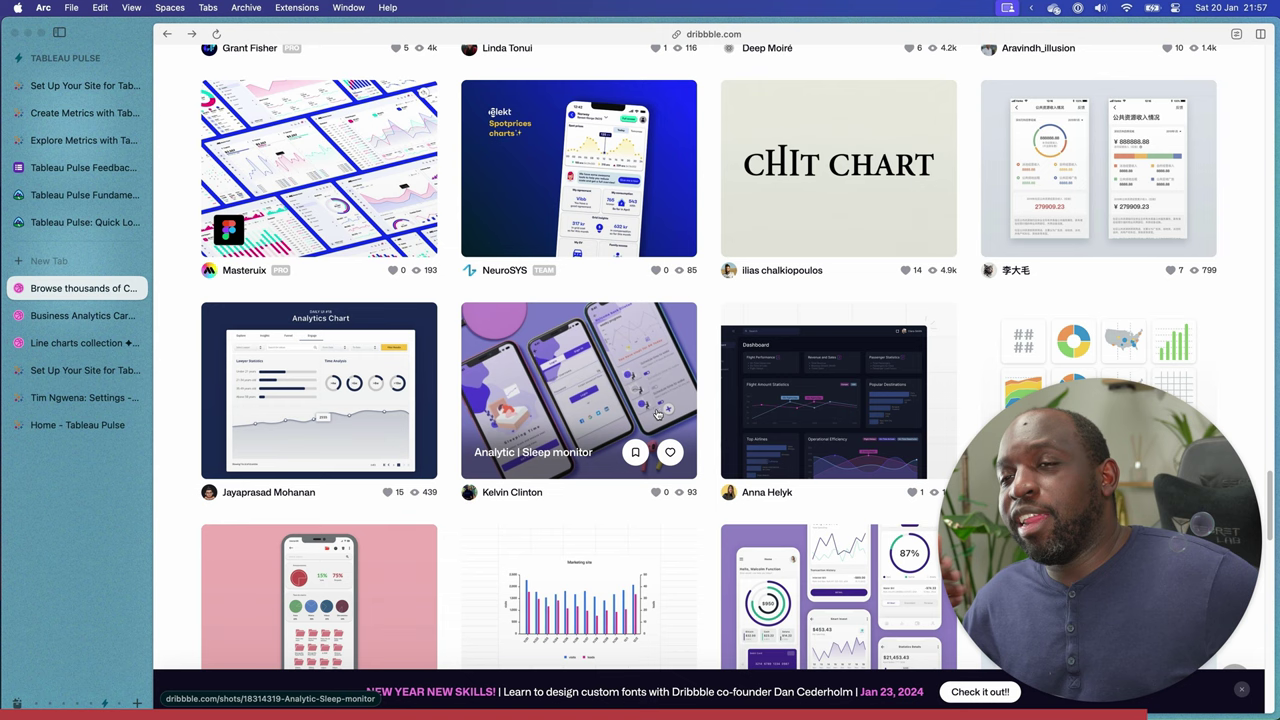
{"action": "scroll", "coordinate": [660, 414], "scroll_direction": "up", "scroll_amount": 5}
{"action": "scroll", "coordinate": [689, 416], "scroll_direction": "up", "scroll_amount": 10}
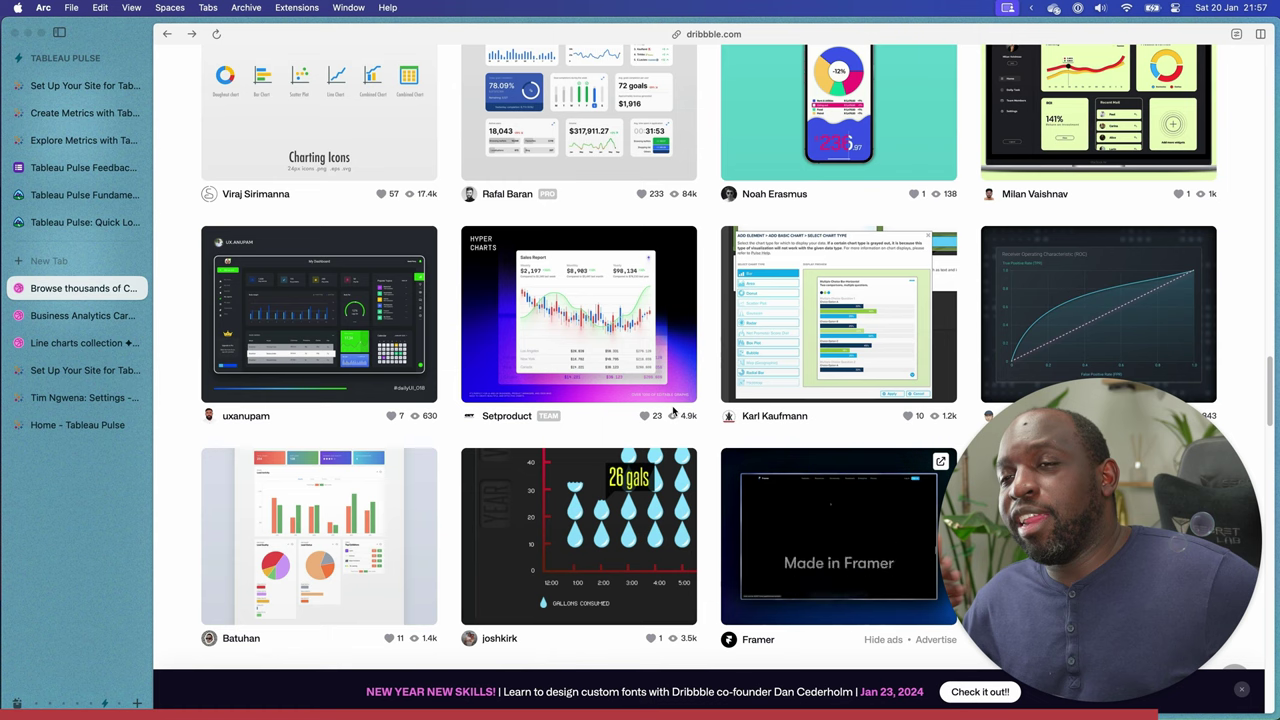
{"action": "scroll", "coordinate": [600, 400], "scroll_direction": "down", "scroll_amount": 15}
{"action": "scroll", "coordinate": [471, 365], "scroll_direction": "up", "scroll_amount": 5}
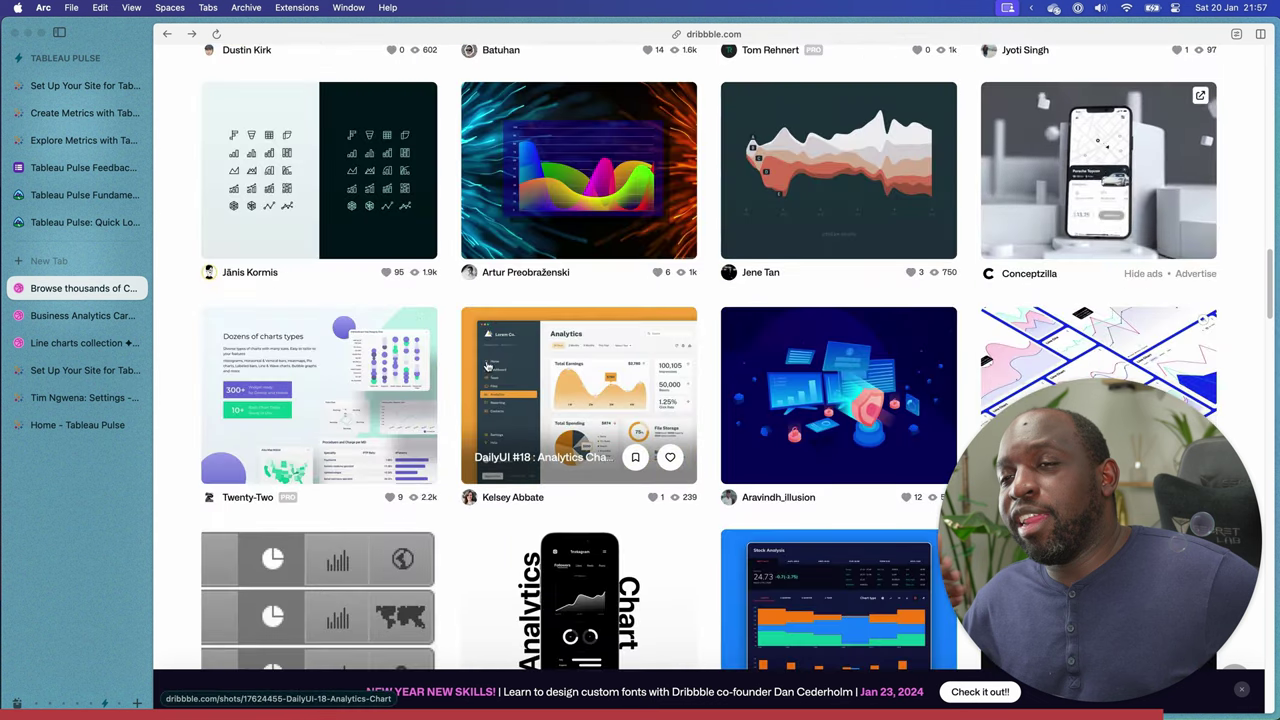
{"action": "scroll", "coordinate": [471, 365], "scroll_direction": "up", "scroll_amount": 10}
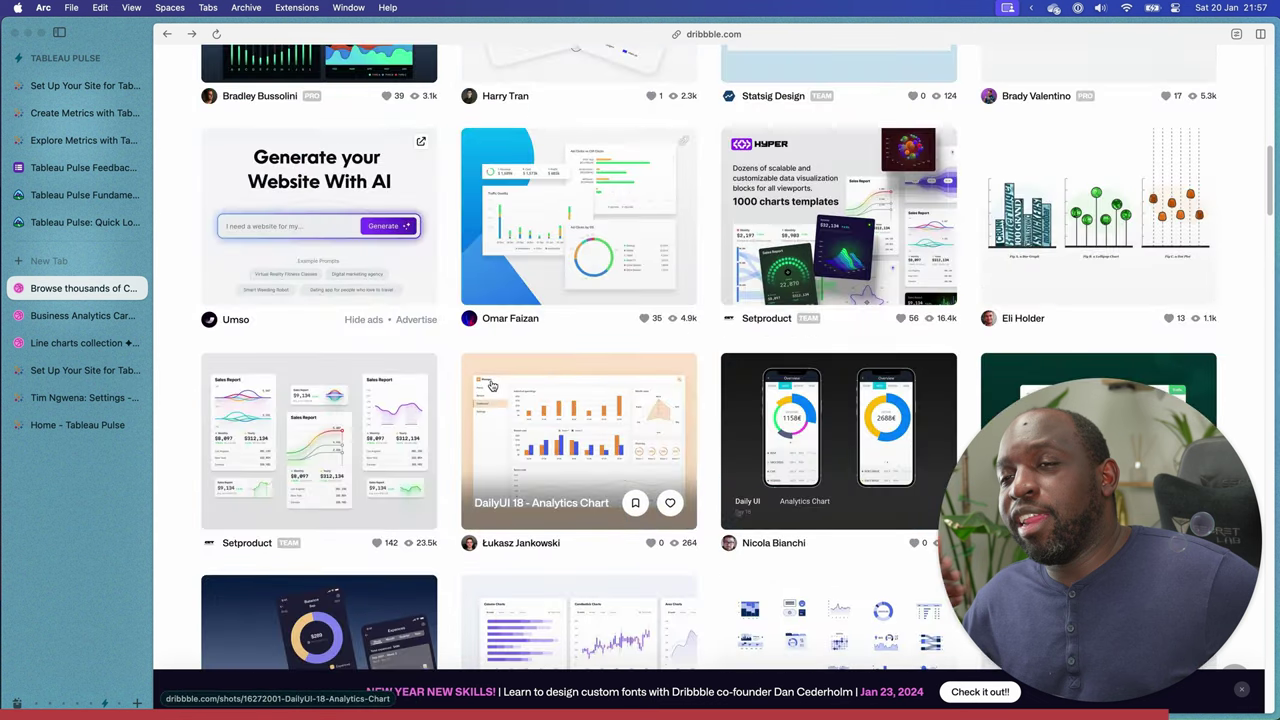
{"action": "scroll", "coordinate": [483, 387], "scroll_direction": "up", "scroll_amount": 3}
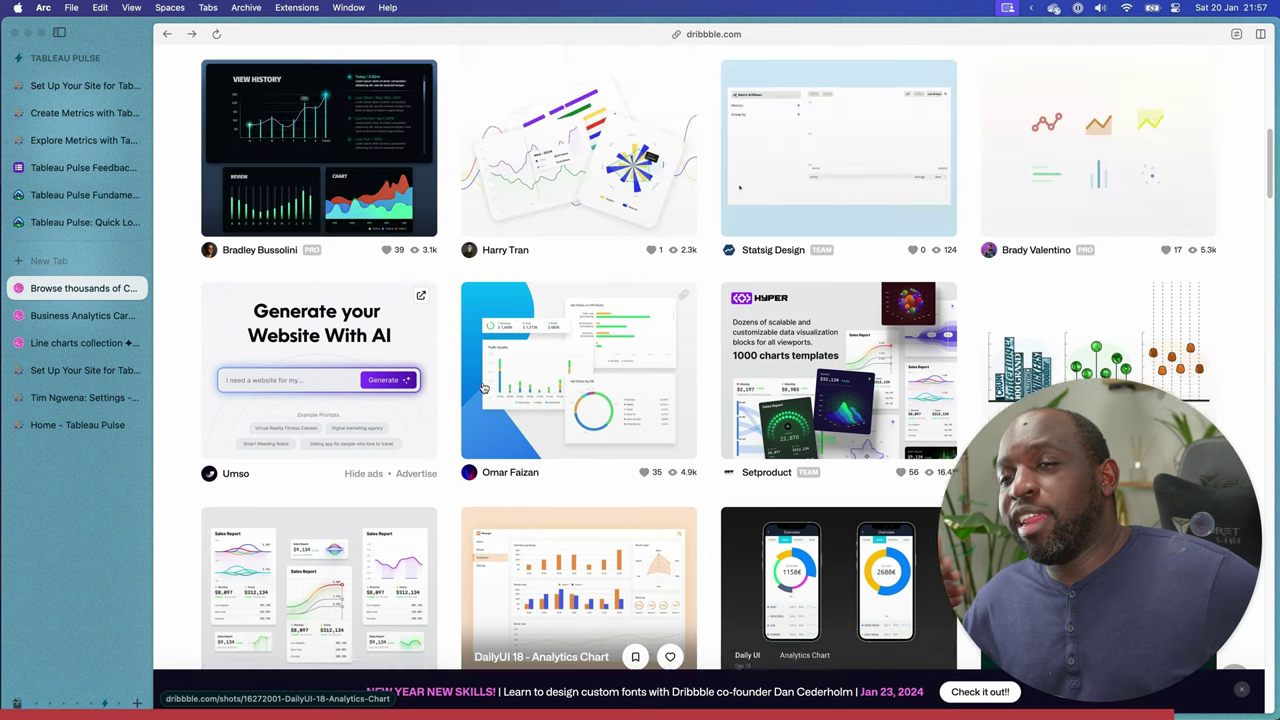
{"action": "scroll", "coordinate": [483, 387], "scroll_direction": "down", "scroll_amount": 4}
{"action": "scroll", "coordinate": [483, 387], "scroll_direction": "up", "scroll_amount": 10}
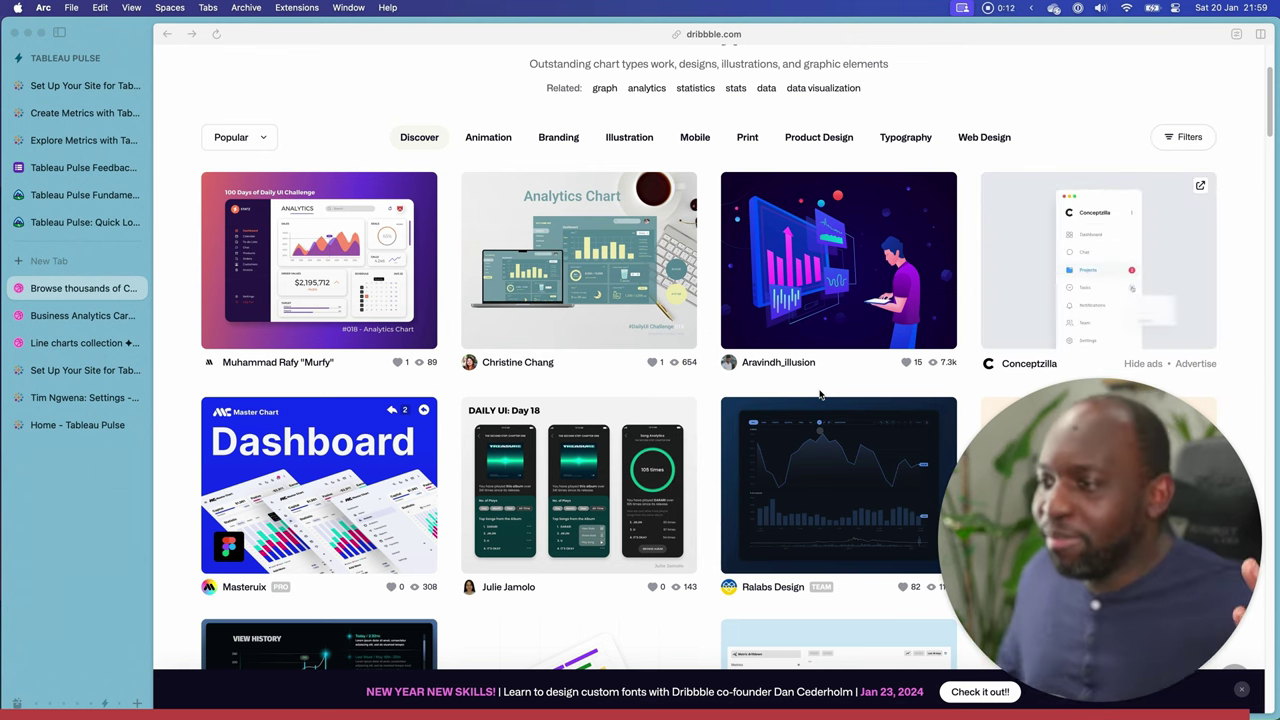
{"action": "scroll", "coordinate": [820, 395], "scroll_direction": "down", "scroll_amount": 6}
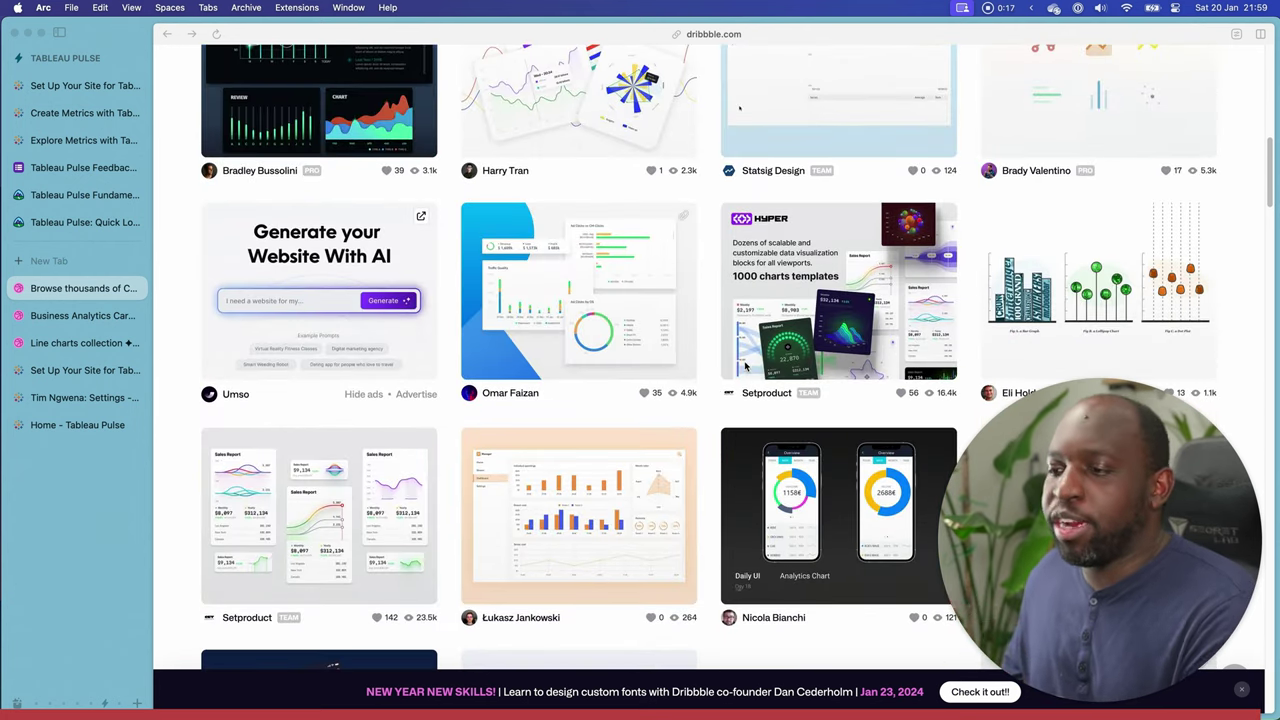
{"action": "scroll", "coordinate": [749, 370], "scroll_direction": "up", "scroll_amount": 7}
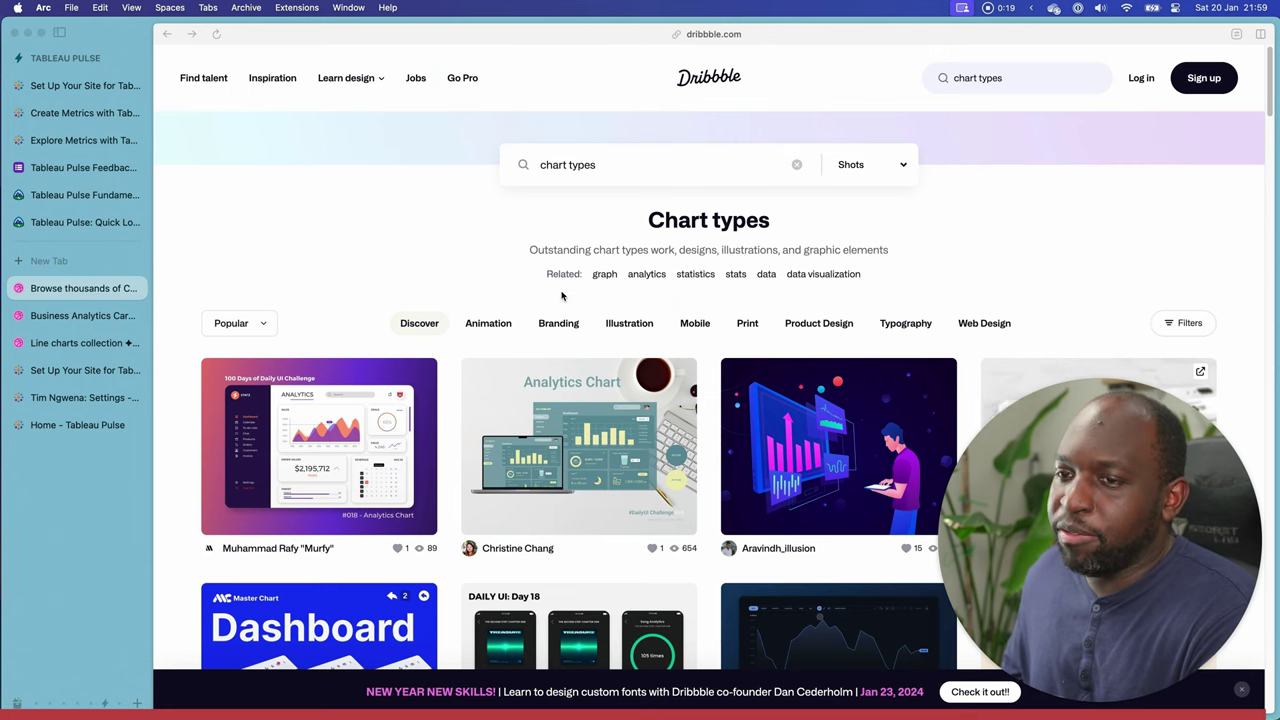
Switch back to the Tableau Pulse home page and review the followed metric cards.
{"action": "left_click", "coordinate": [64, 371]}
{"action": "left_click", "coordinate": [69, 398]}
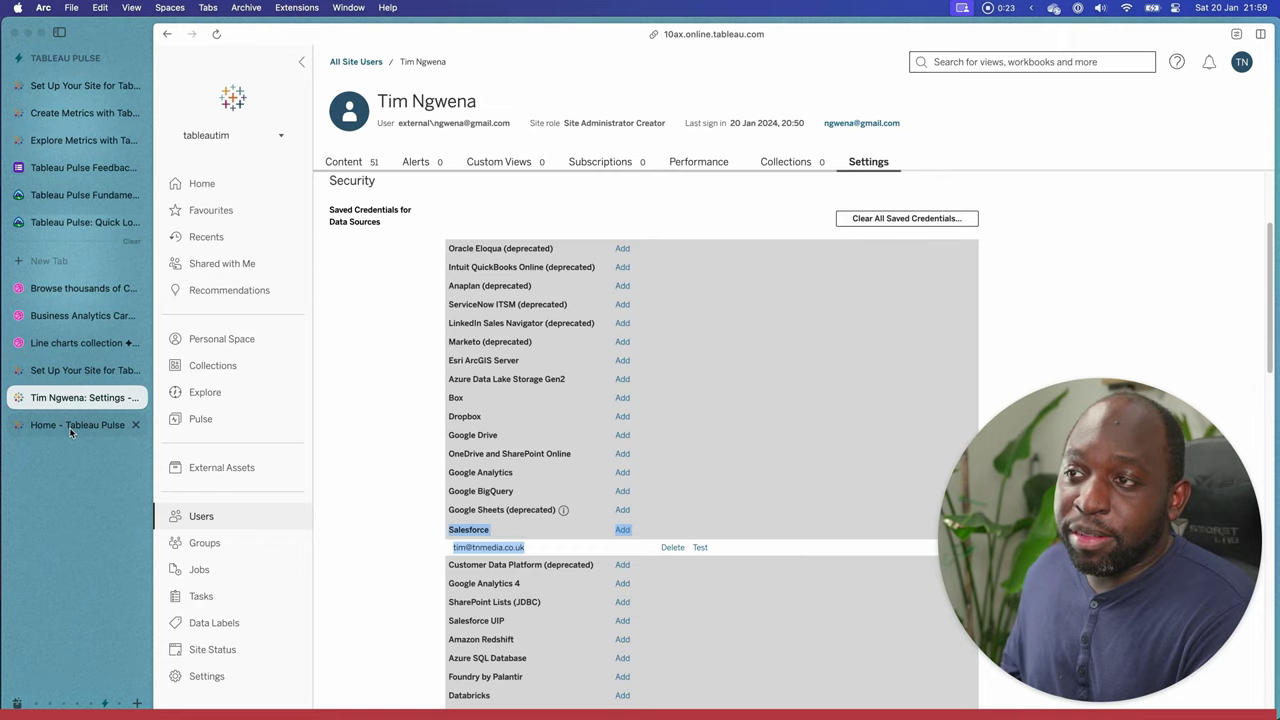
{"action": "left_click", "coordinate": [69, 426]}
{"action": "scroll", "coordinate": [910, 270], "scroll_direction": "up", "scroll_amount": 4}
{"action": "scroll", "coordinate": [886, 254], "scroll_direction": "down", "scroll_amount": 5}
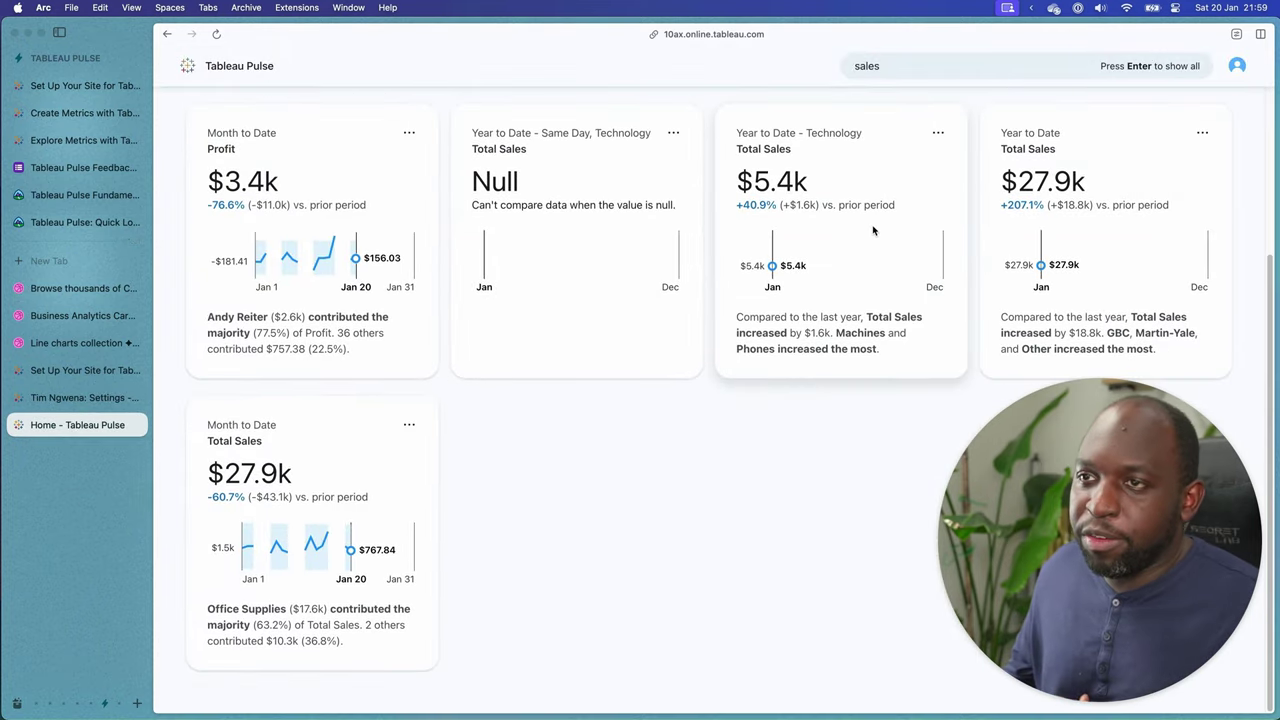
{"action": "scroll", "coordinate": [815, 268], "scroll_direction": "up", "scroll_amount": 3}
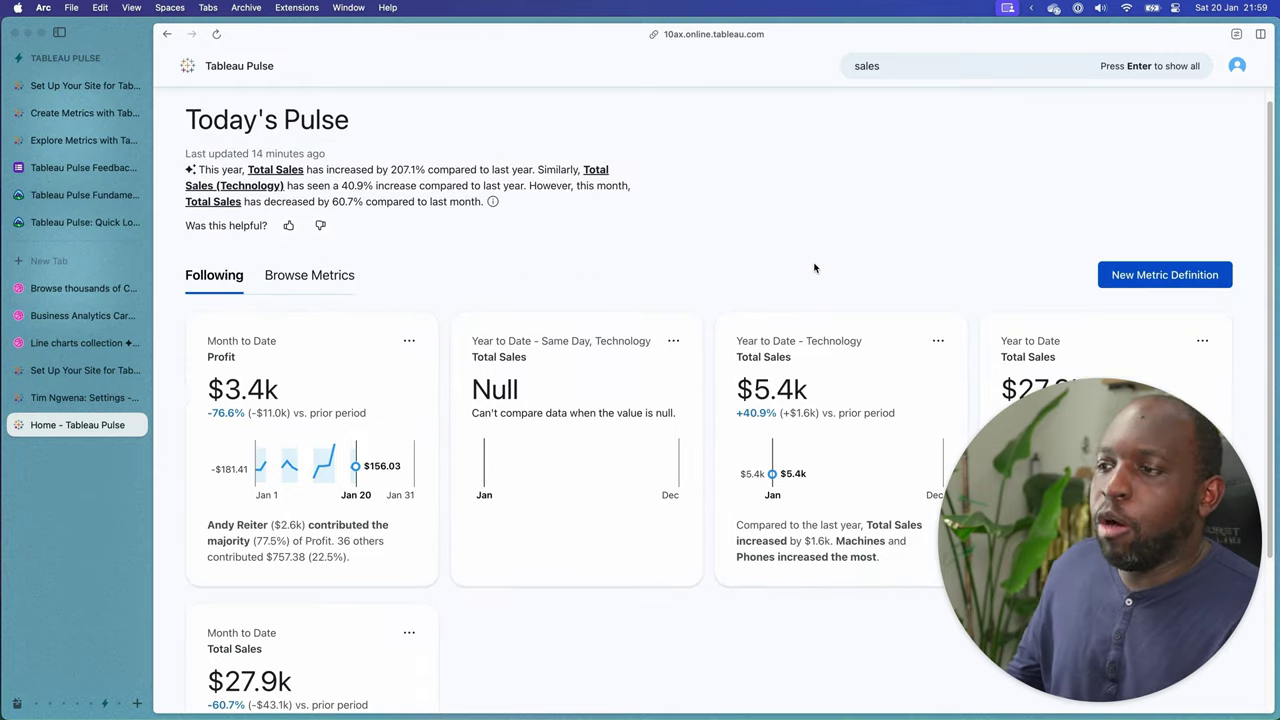